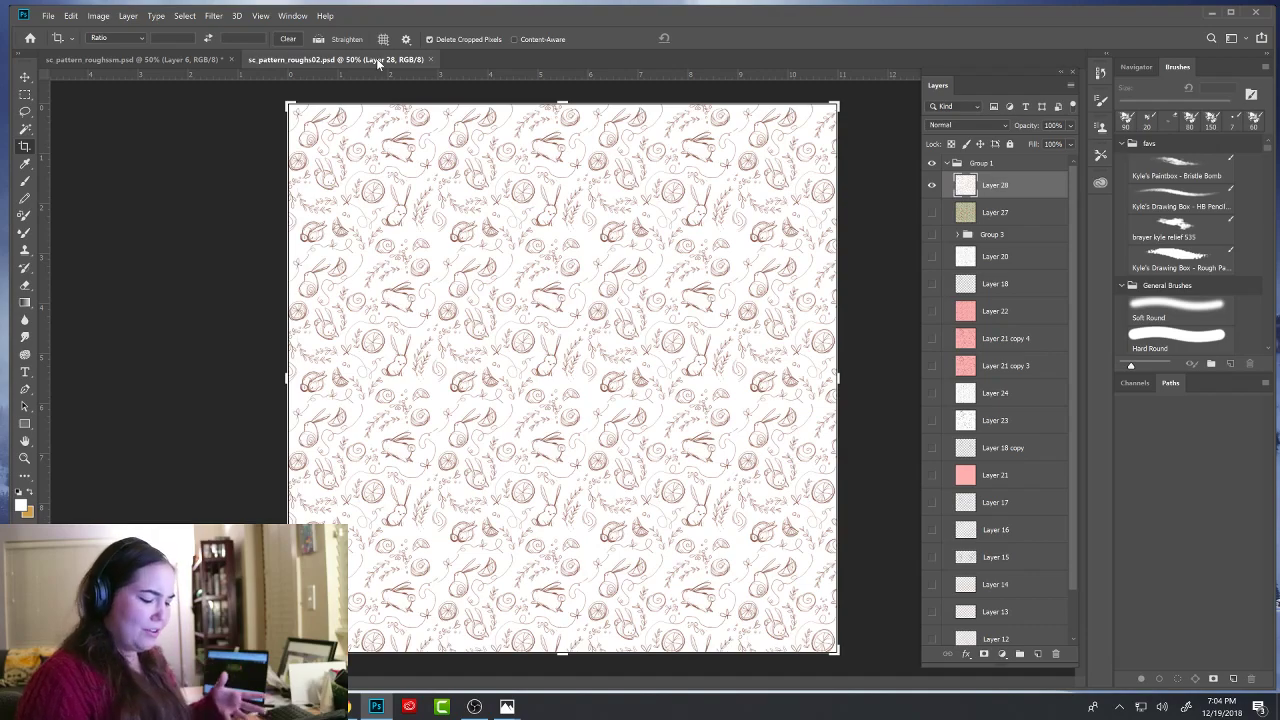
- Mark three recurring gaps in the tiled sc_pattern_roughs02.psd artwork with gold brush blobs on a new layer, and hide that layer
left_click(212, 61)
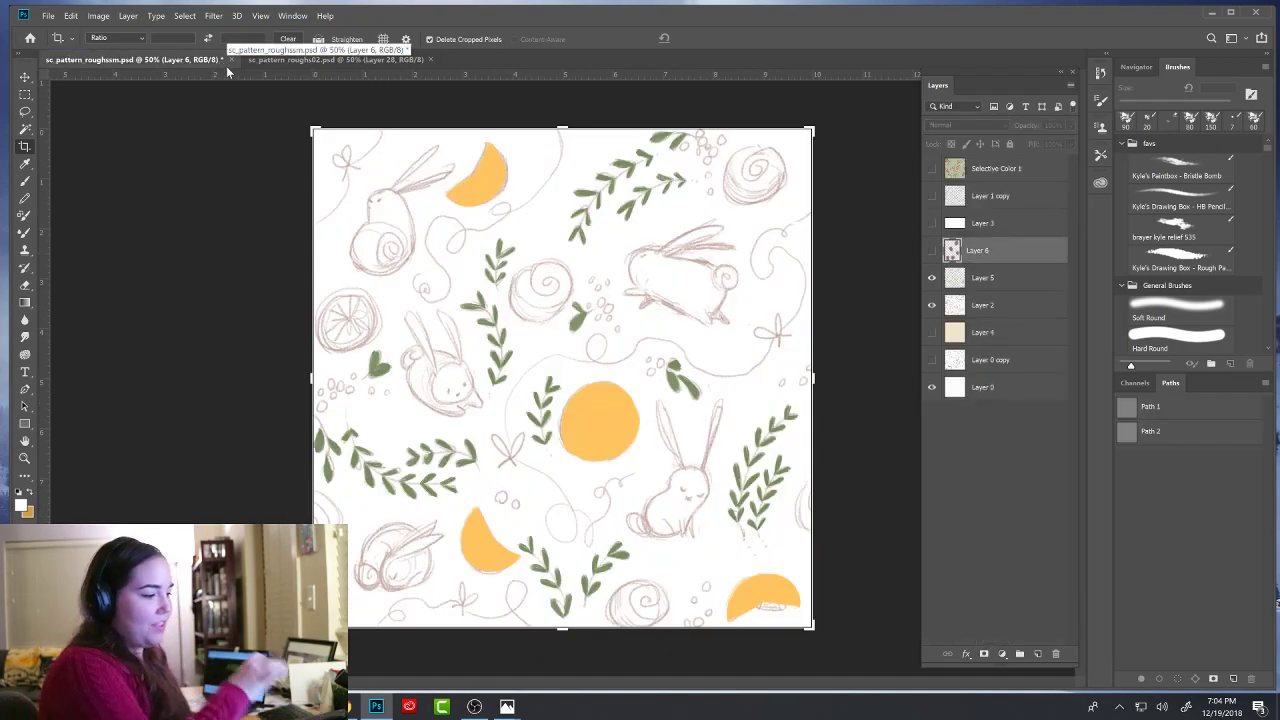
left_click(404, 59)
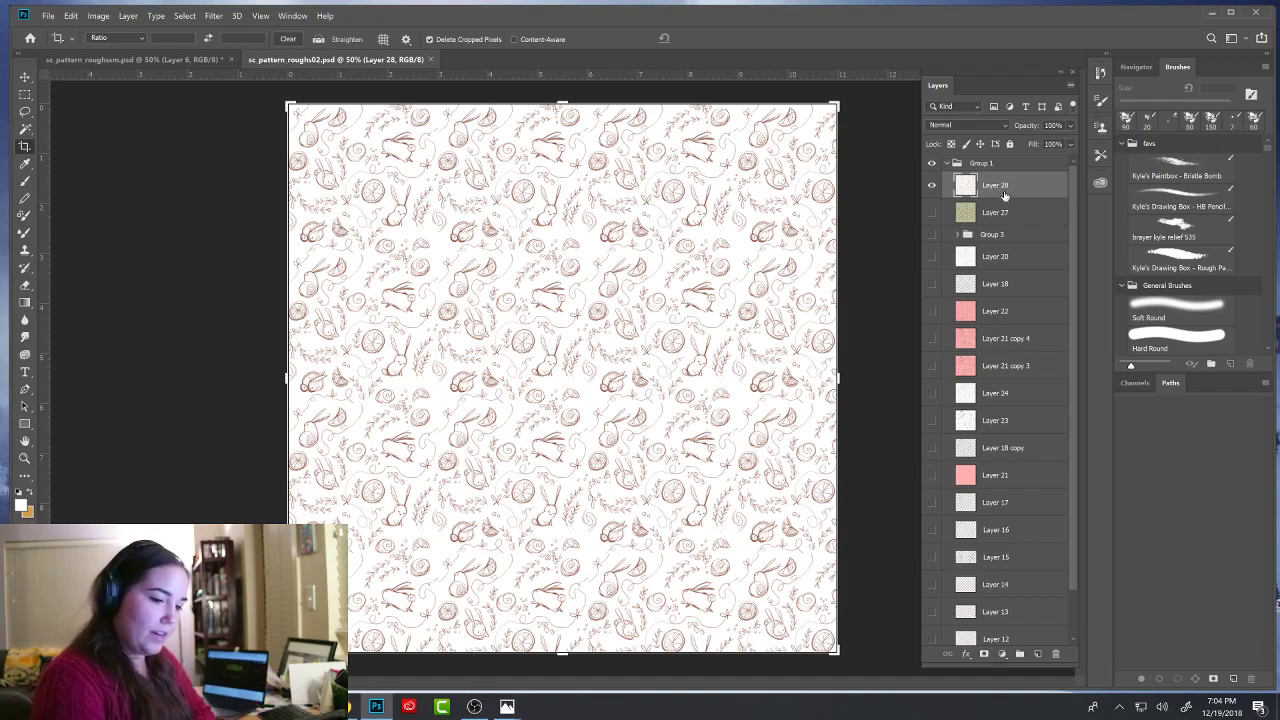
left_click(1038, 655)
key("b")
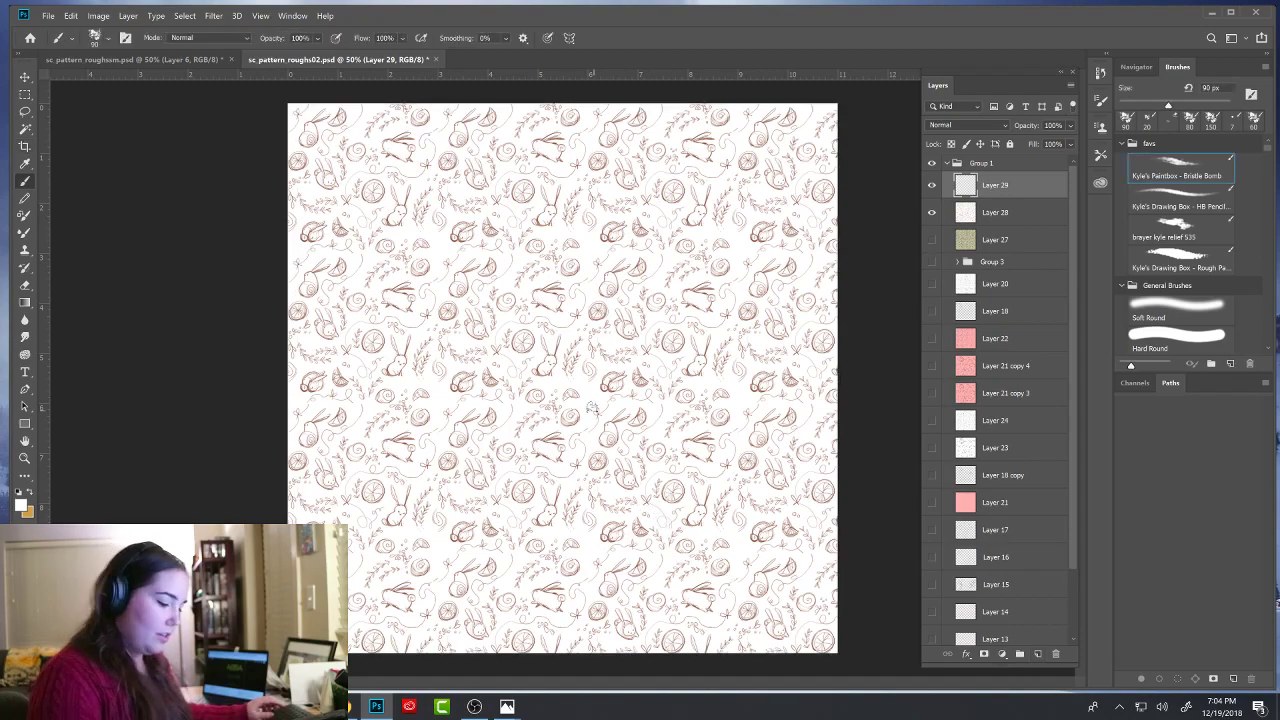
left_click(31, 489)
left_click(592, 400)
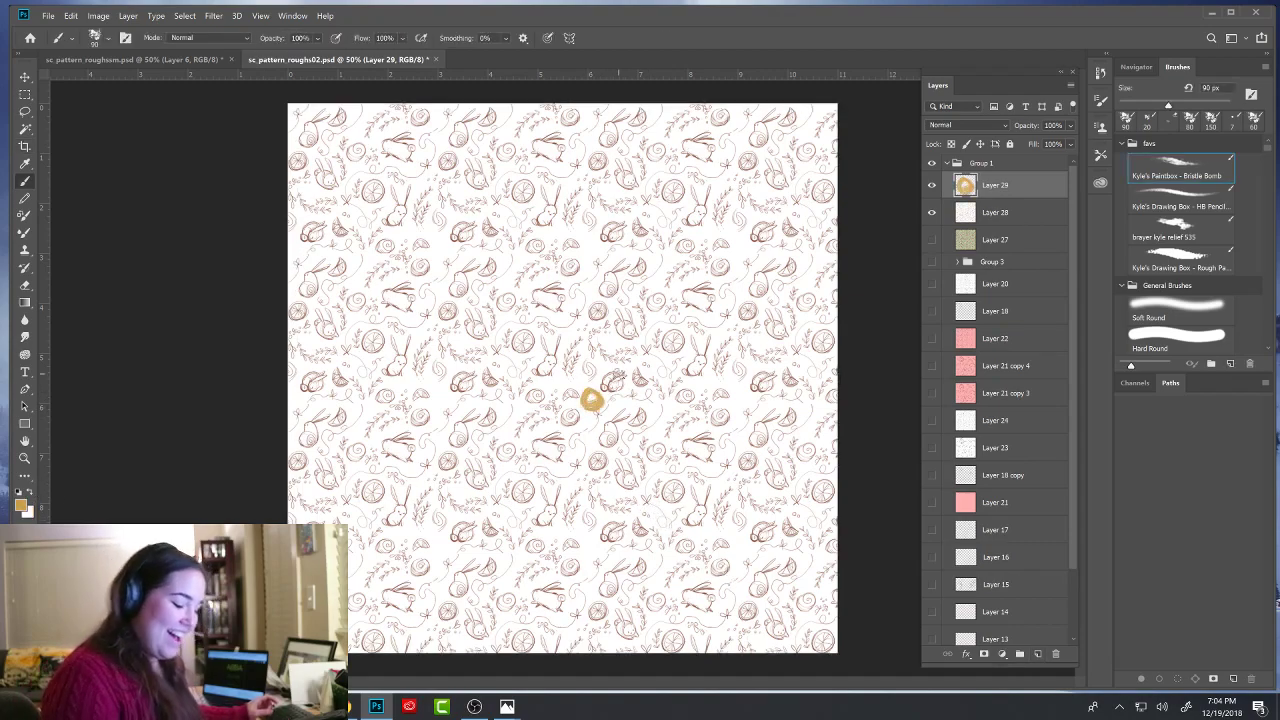
left_click(590, 246)
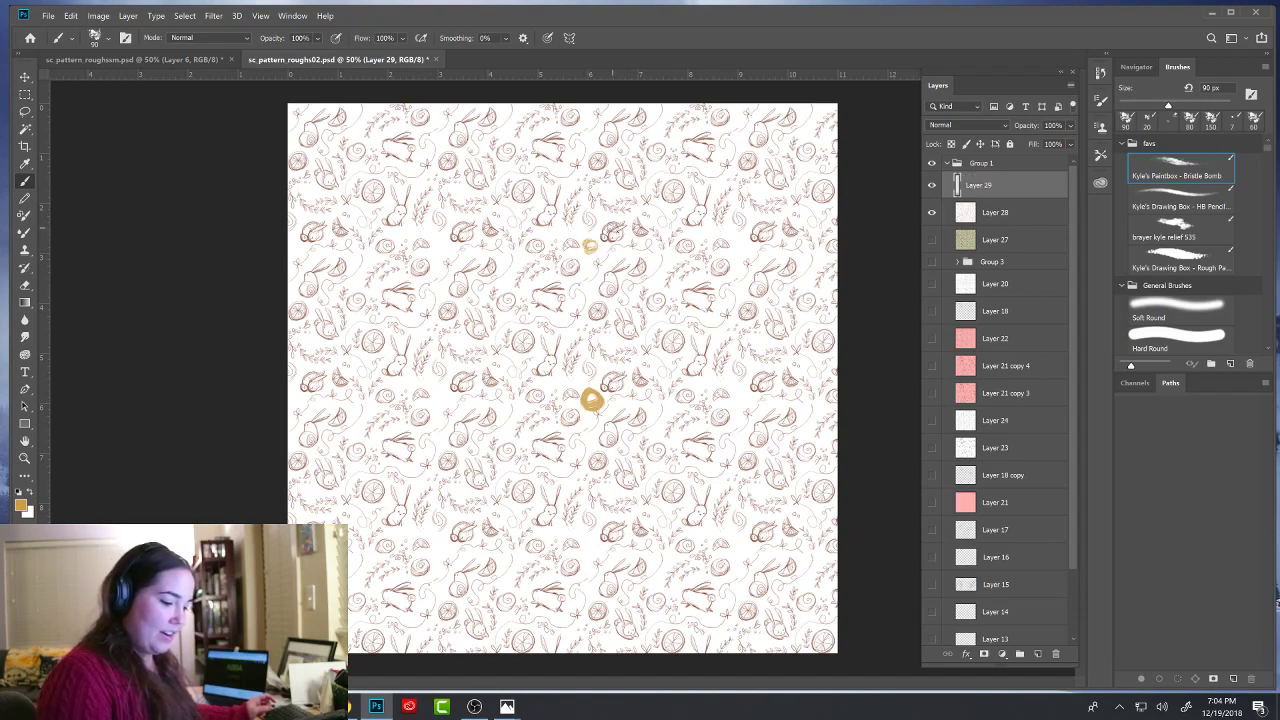
left_click(742, 250)
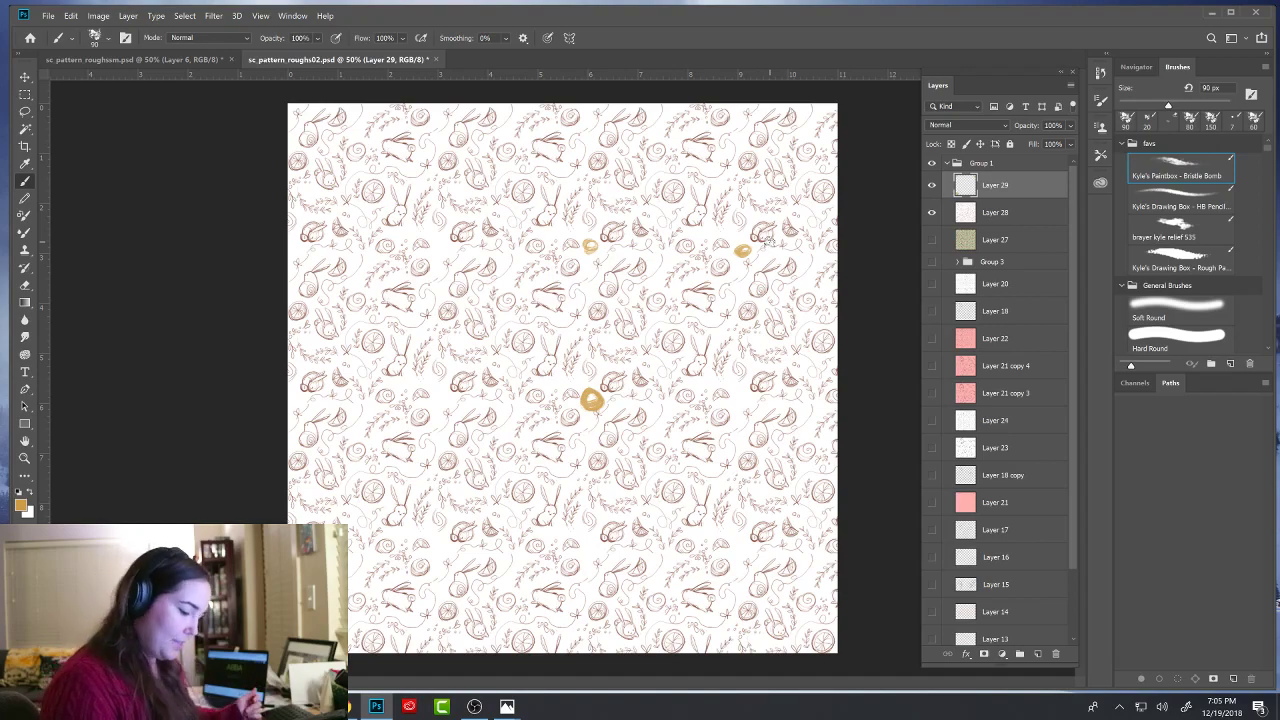
left_click(931, 185)
- Switch to sc_pattern_roughssm.psd, select Layer 5 and toggle its visibility to compare the pattern with and without the colour
left_click(208, 62)
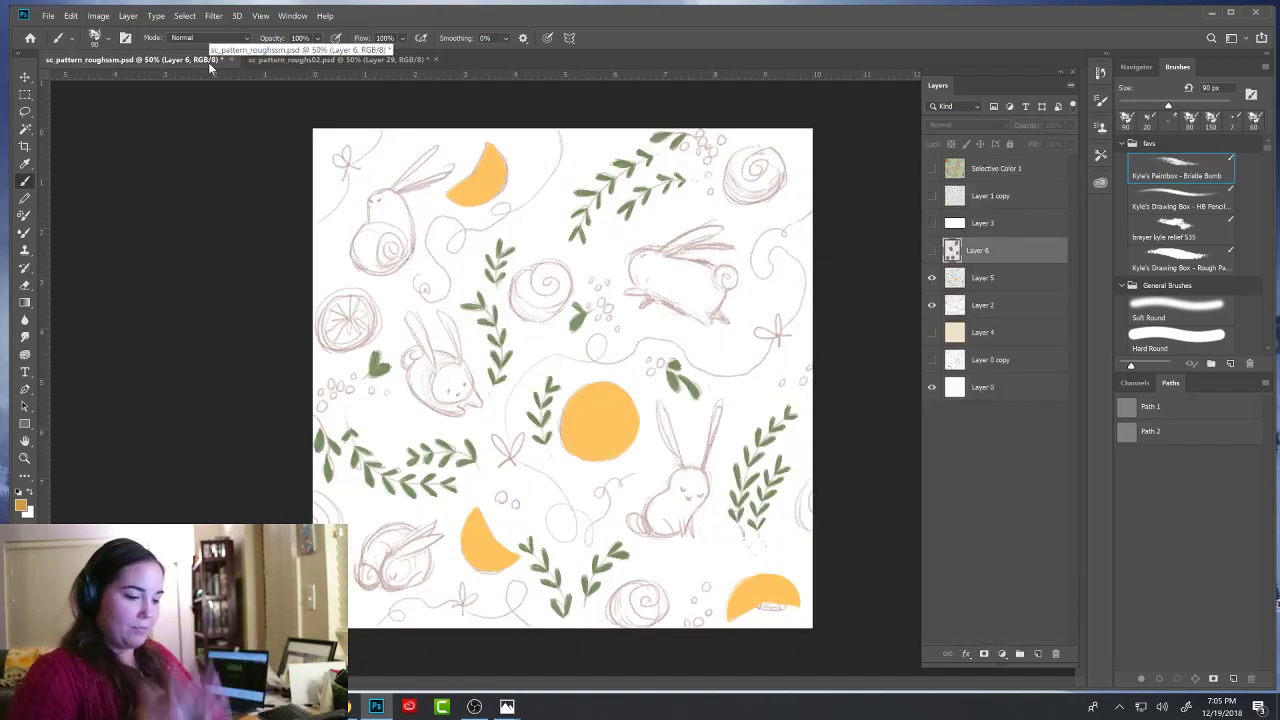
left_click(948, 279)
left_click(932, 279)
left_click(932, 279)
left_click(932, 279)
left_click(932, 279)
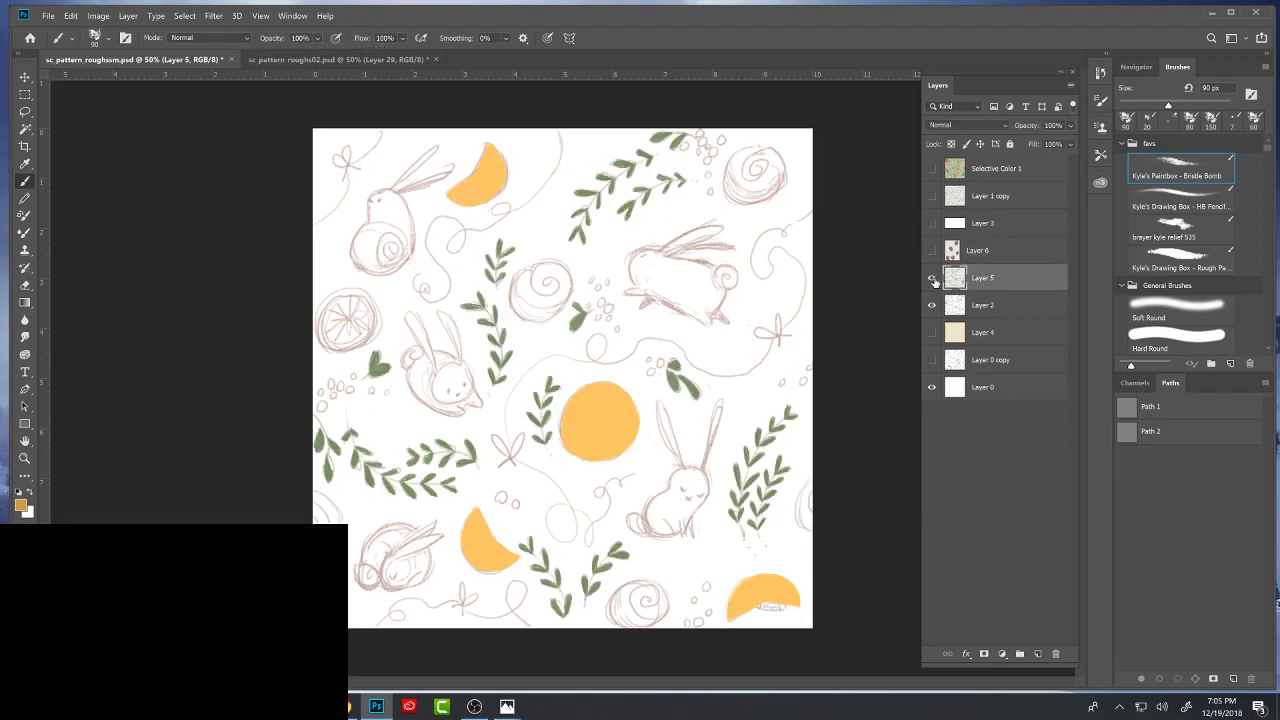
left_click(932, 279)
left_click(932, 279)
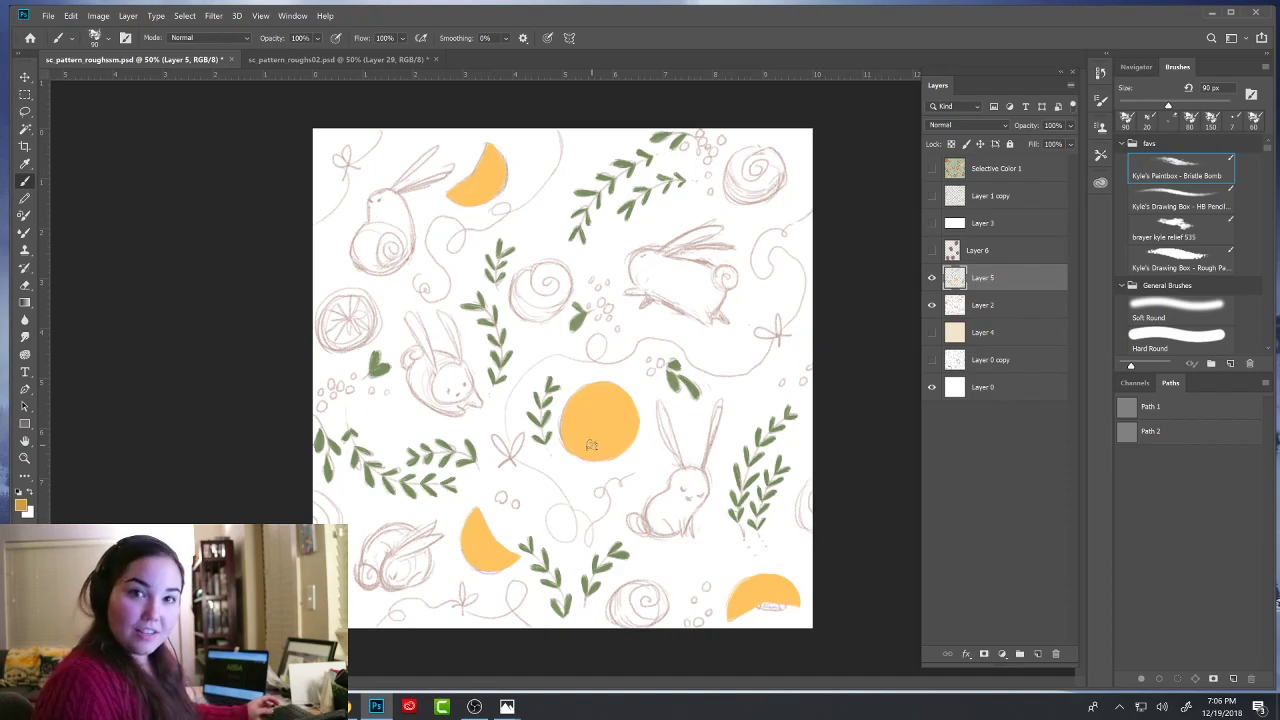
- Add a layer above Layer 5 and set the foreground colour to brown #b48255 for the Bristle Bomb brush
left_click(1196, 176)
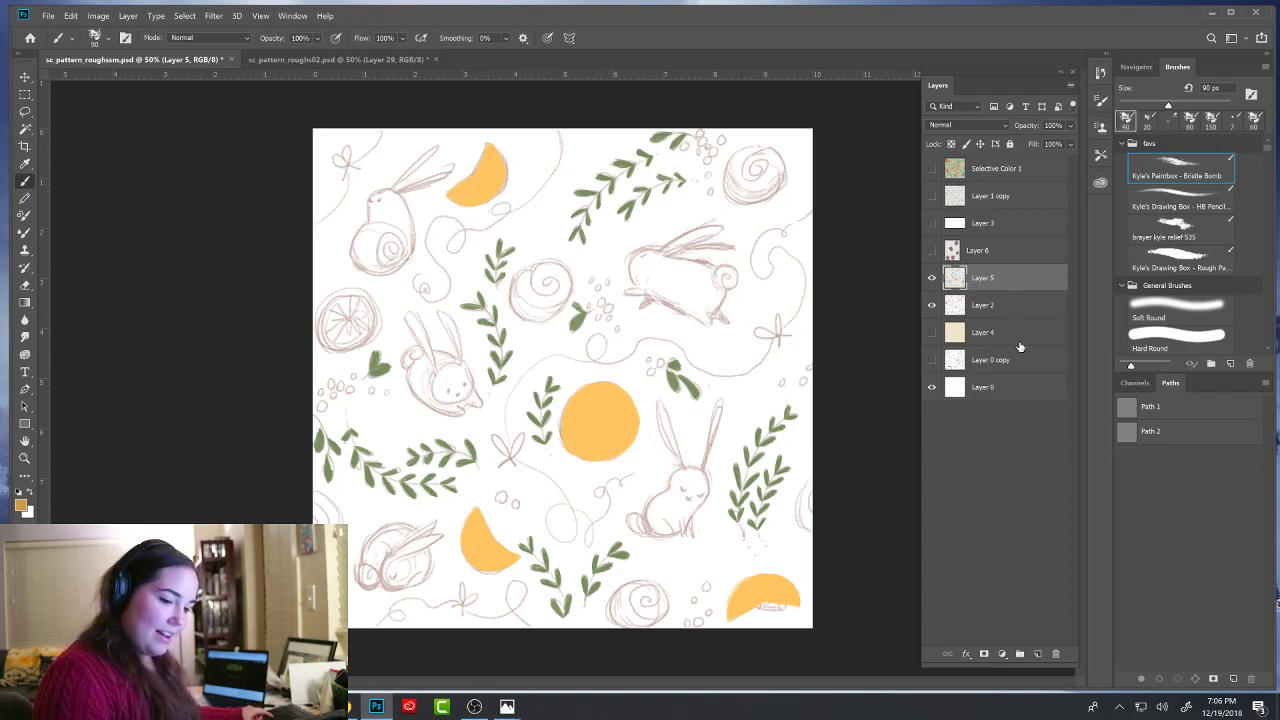
left_click(1037, 653)
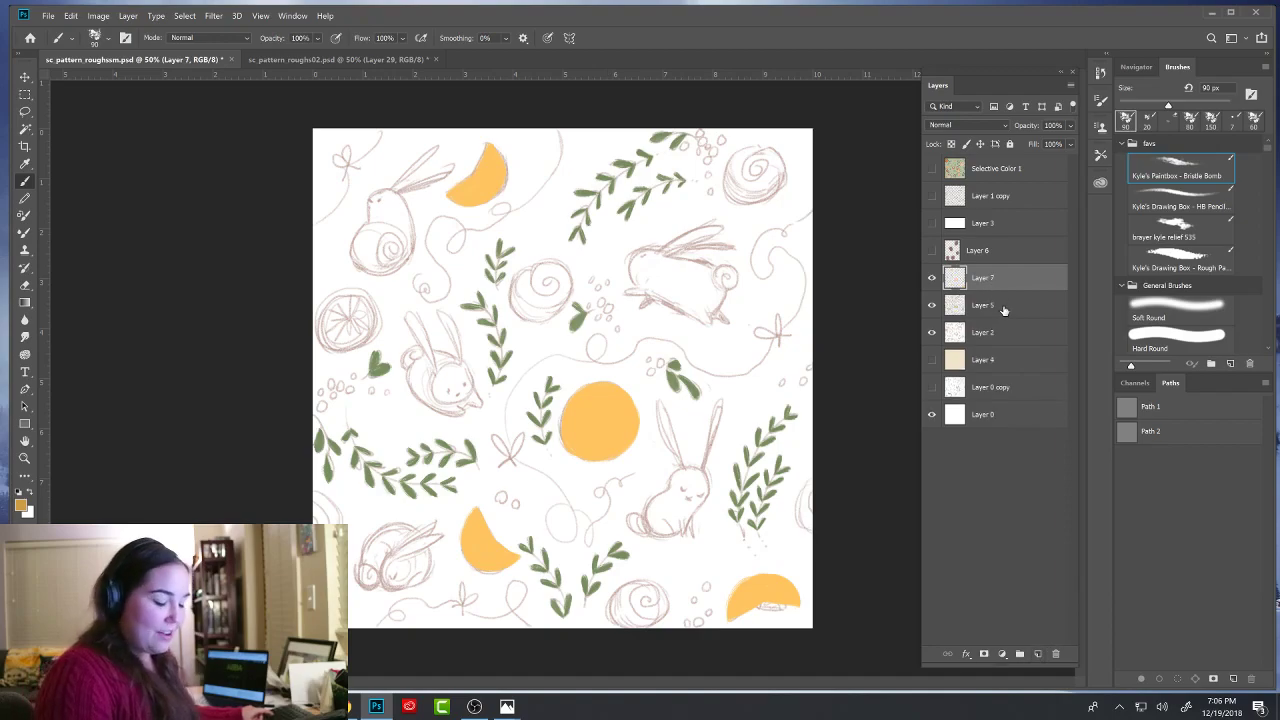
left_click(20, 505)
mouse_move(749, 561)
left_mouse_down()
mouse_move(794, 531)
mouse_move(774, 546)
left_mouse_up()
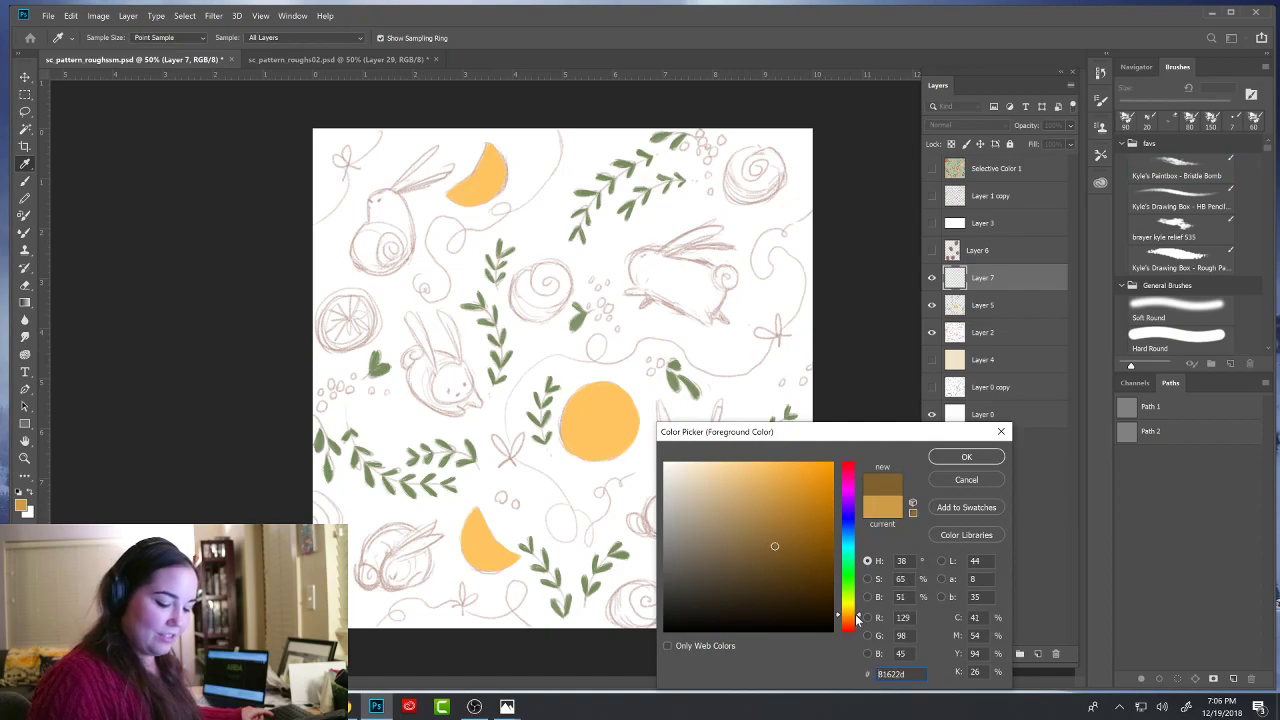
left_click(859, 620)
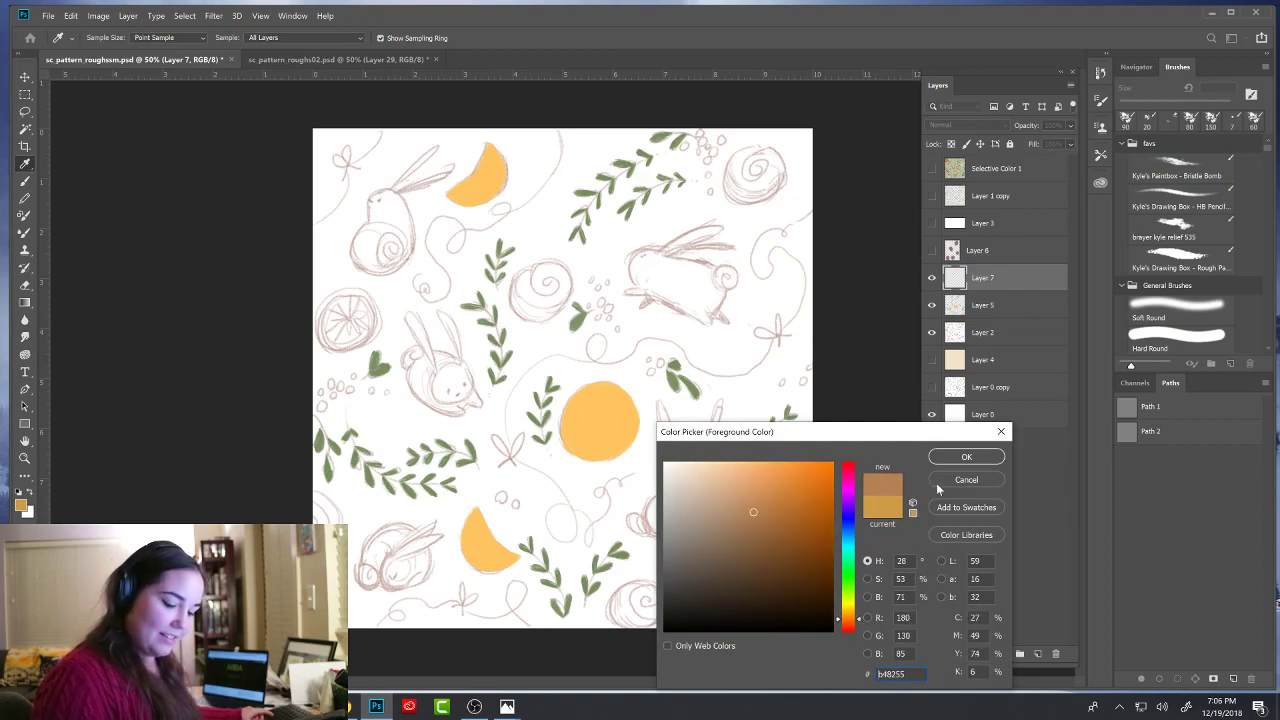
left_click(966, 457)
- Fill the standalone spiral sketches with brown using a 175 px brush, including the spiral split across the side edges and the one at the lower edge
mouse_move(542, 276)
left_mouse_down()
mouse_move(536, 296)
mouse_move(514, 300)
mouse_move(530, 314)
mouse_move(549, 272)
mouse_move(537, 296)
mouse_move(535, 270)
mouse_move(565, 280)
mouse_move(560, 310)
mouse_move(535, 320)
mouse_move(518, 306)
mouse_move(556, 316)
left_mouse_up()
key("bracketright")
key("bracketright")
key("bracketright")
key("bracketright")
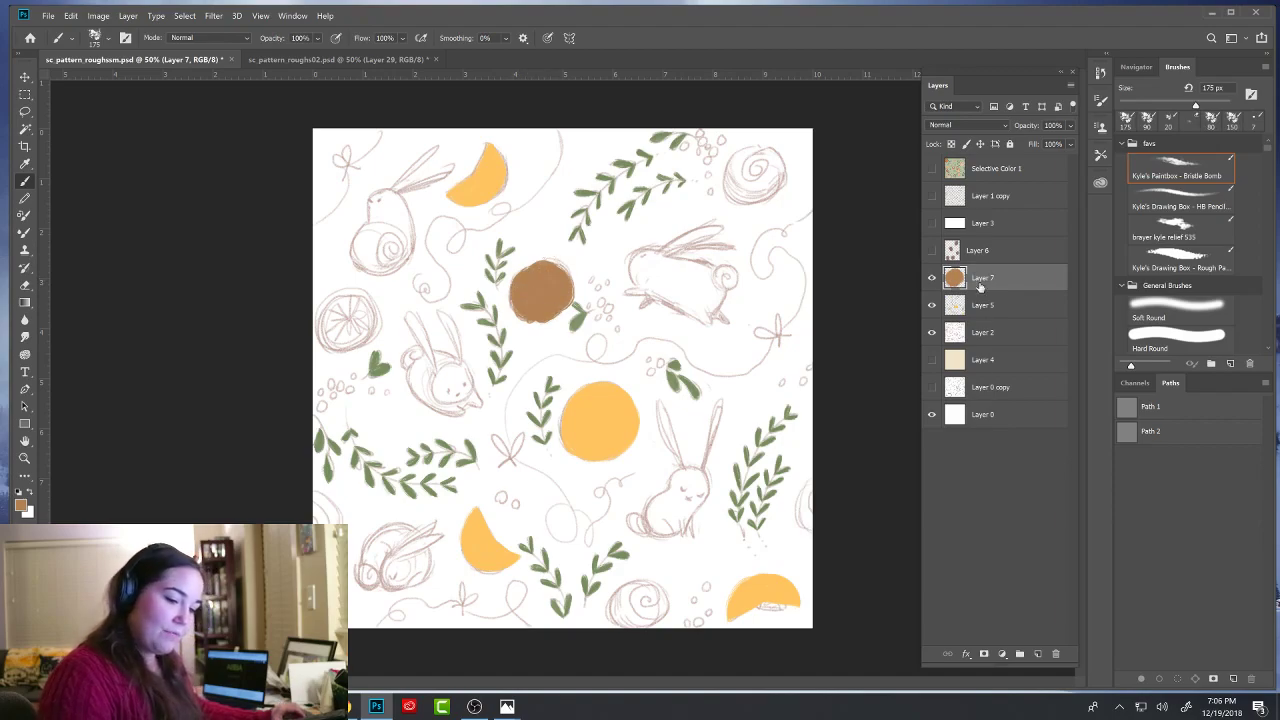
mouse_move(745, 163)
left_mouse_down()
mouse_move(753, 192)
mouse_move(730, 157)
mouse_move(758, 160)
mouse_move(754, 196)
mouse_move(733, 158)
mouse_move(758, 165)
mouse_move(762, 192)
mouse_move(752, 172)
mouse_move(782, 170)
mouse_move(746, 162)
mouse_move(776, 181)
mouse_move(765, 160)
mouse_move(745, 181)
mouse_move(761, 160)
mouse_move(737, 183)
mouse_move(758, 153)
mouse_move(770, 172)
mouse_move(735, 178)
left_mouse_up()
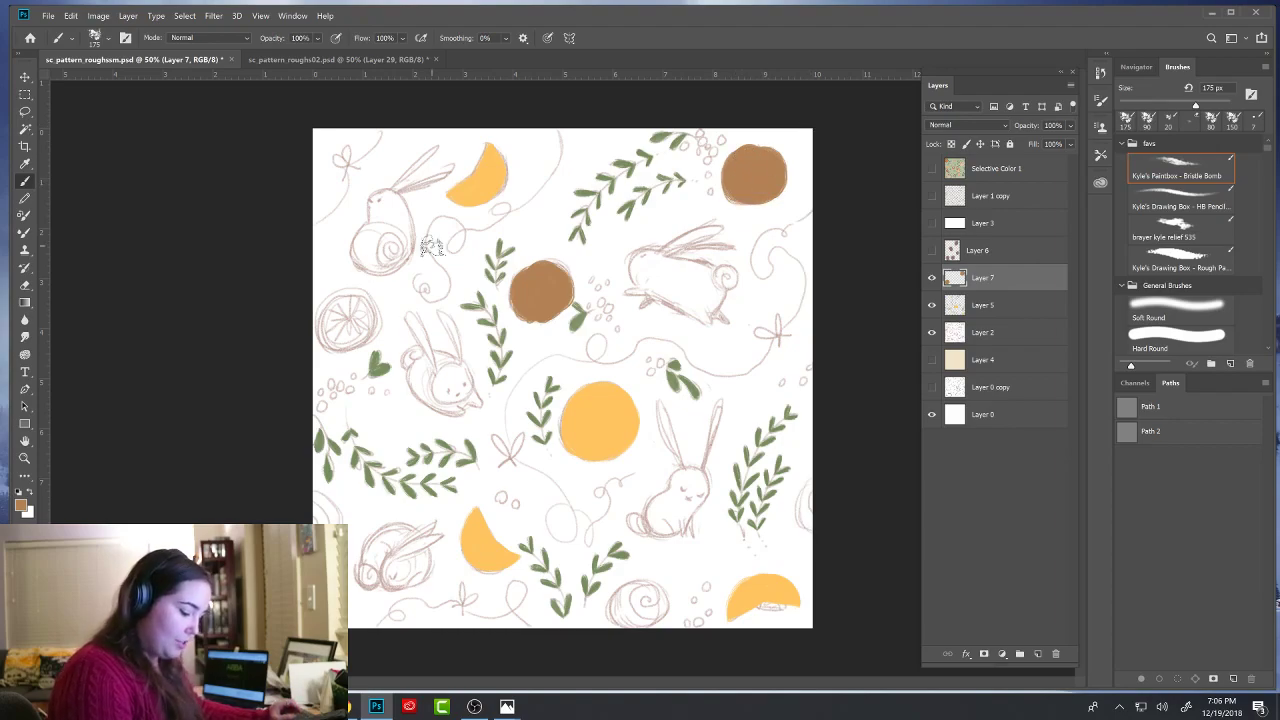
mouse_move(305, 494)
left_mouse_down()
mouse_move(340, 516)
mouse_move(322, 524)
mouse_move(316, 498)
mouse_move(323, 518)
left_mouse_up()
left_click_drag(806, 491, 834, 503)
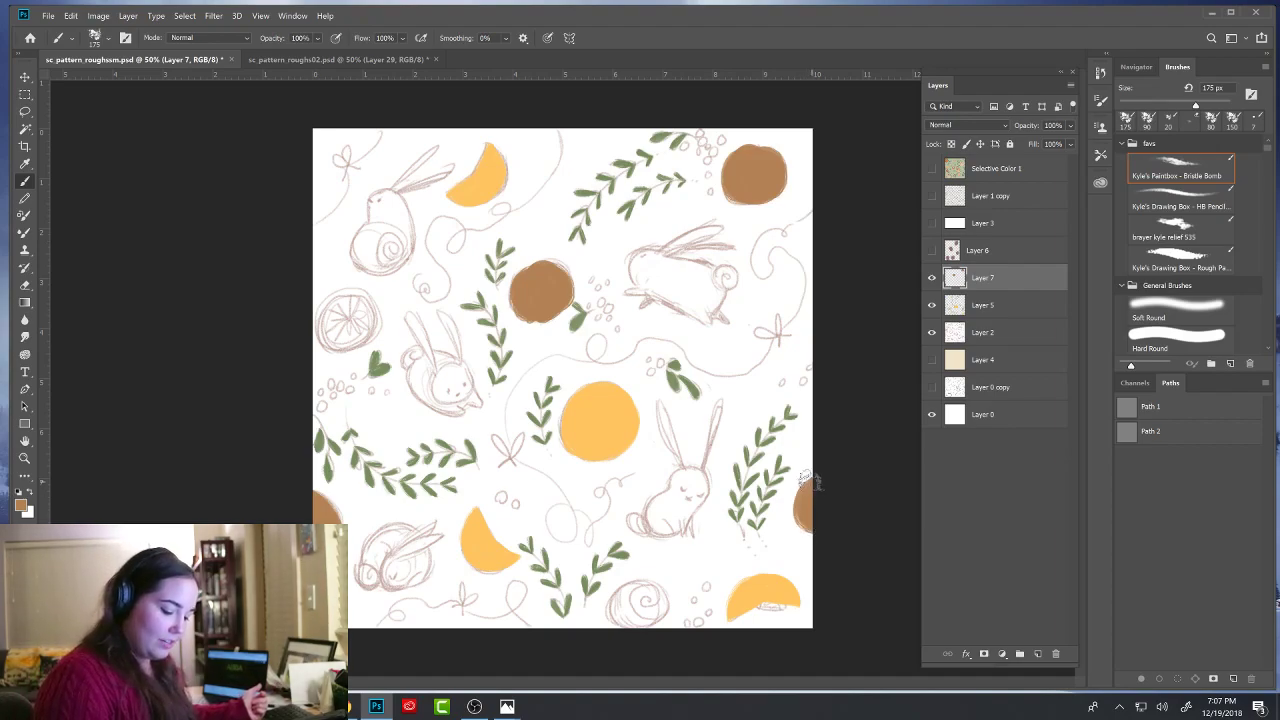
mouse_move(628, 622)
left_mouse_down()
mouse_move(660, 590)
mouse_move(636, 610)
left_mouse_up()
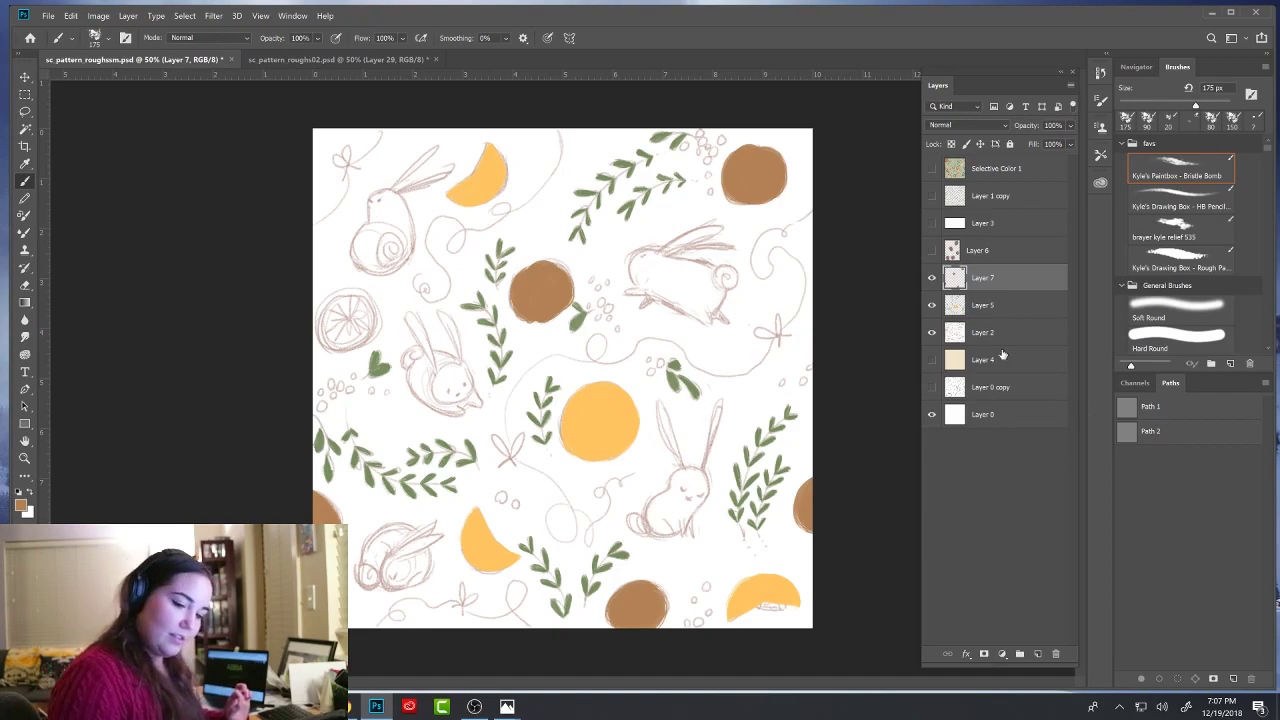
- On Layer 5, sample the orange of the large circle and fill the round citrus slice near the canvas's left edge
key("alt+bracketleft")
left_click(610, 418, "alt")
mouse_move(343, 312)
left_mouse_down()
mouse_move(368, 320)
mouse_move(340, 330)
mouse_move(360, 305)
mouse_move(327, 314)
mouse_move(360, 315)
mouse_move(350, 321)
mouse_move(372, 300)
mouse_move(331, 313)
mouse_move(350, 346)
left_mouse_up()
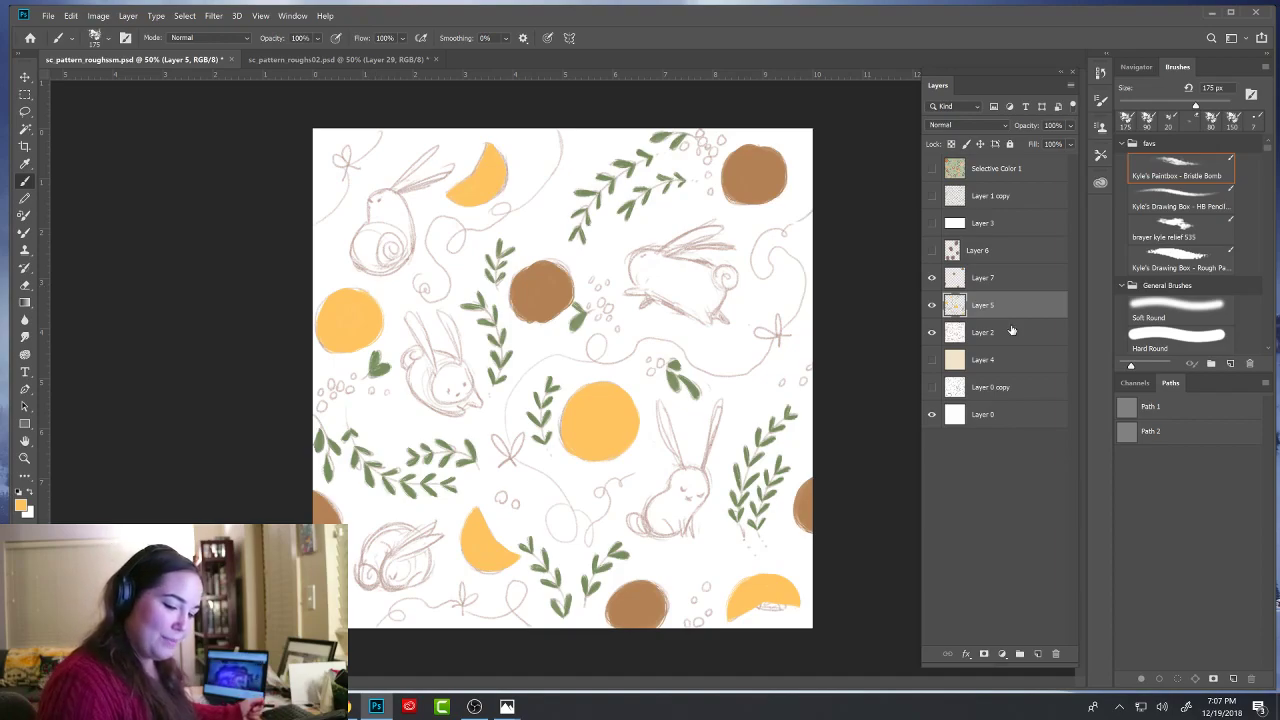
- Add a layer above Layer 5 and reduce the brush size to 70 px
left_click(1038, 654)
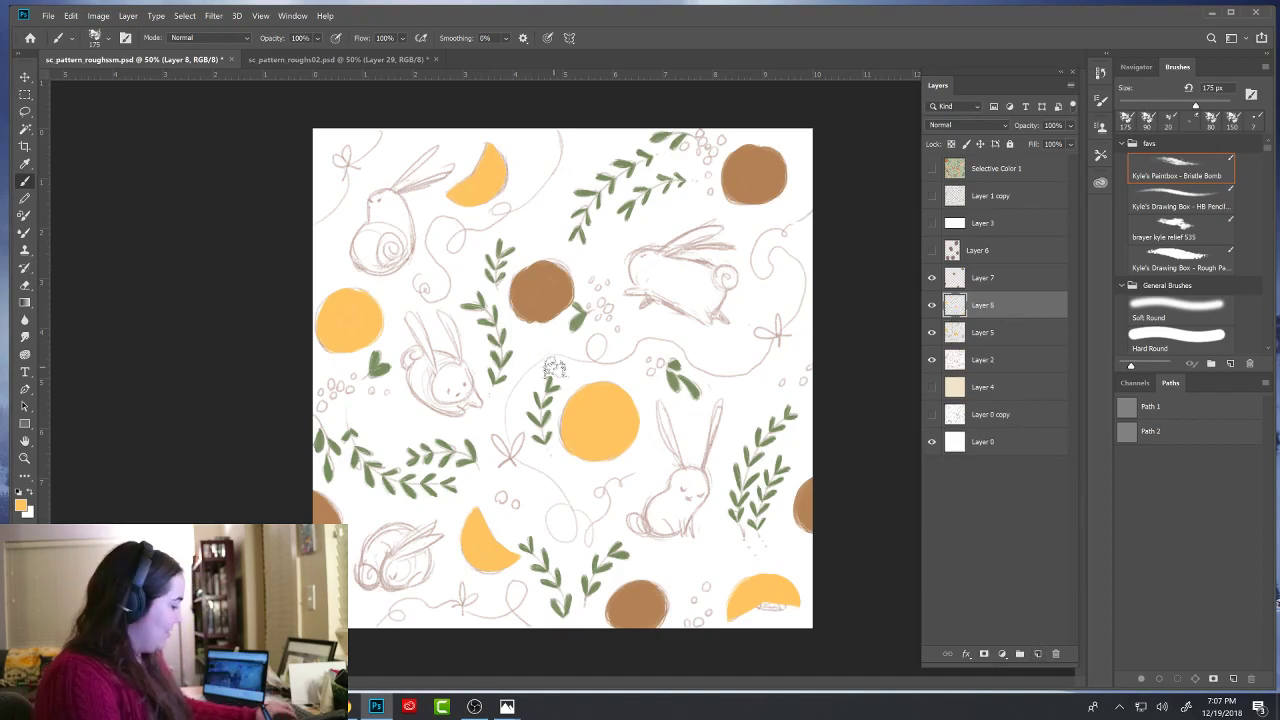
key("bracketleft")
key("bracketleft")
key("bracketleft")
key("bracketleft")
key("bracketleft")
key("bracketleft")
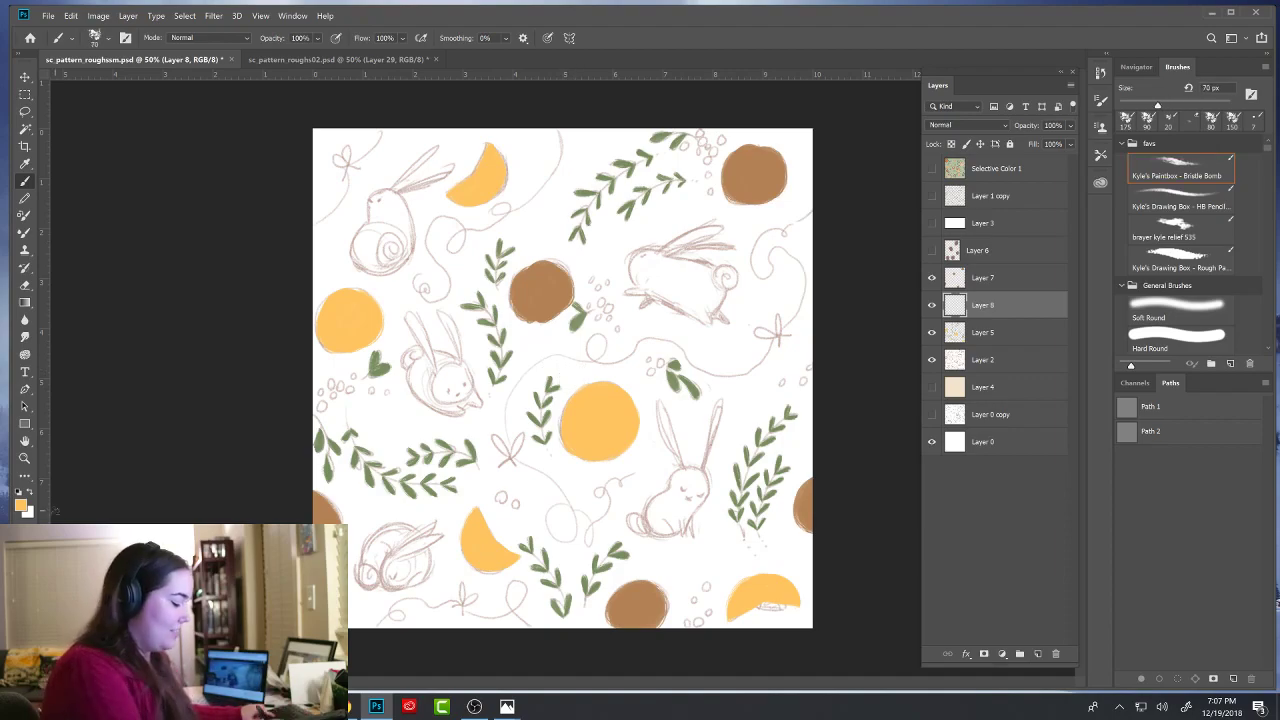
- Set the foreground colour to dark red #78162d and paint one berry to the right of the central brown circle
left_click(20, 505)
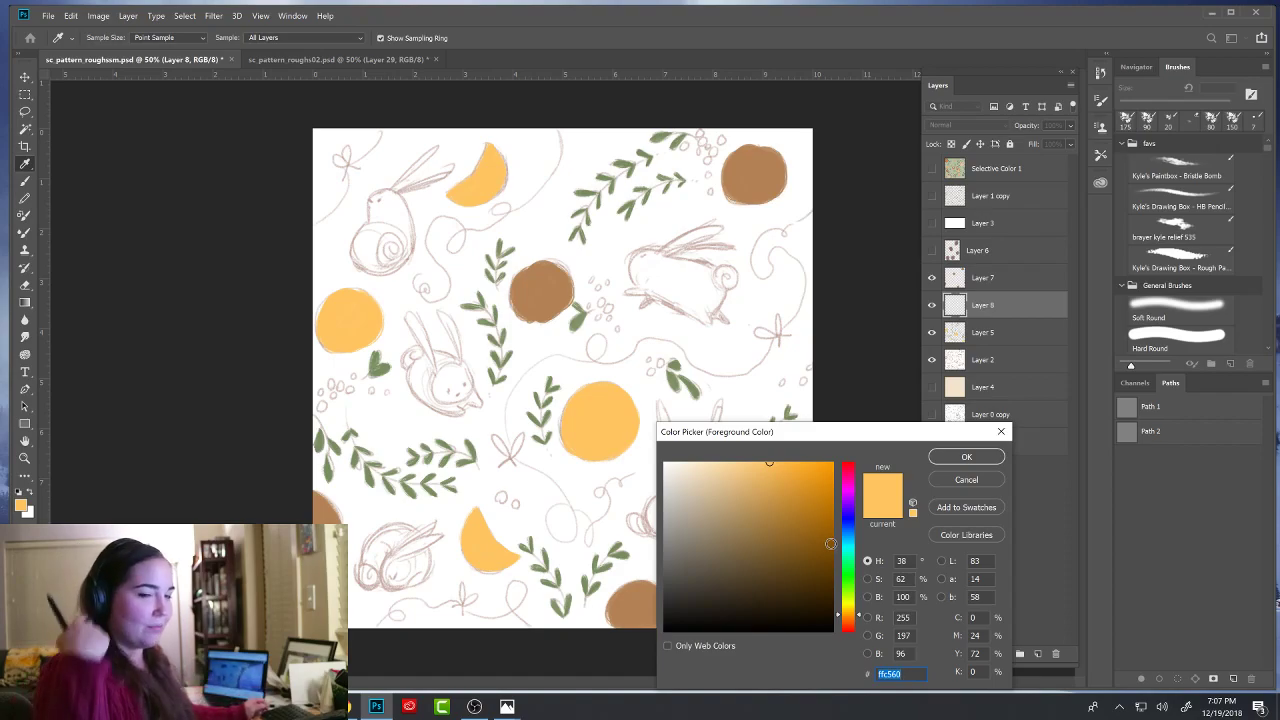
left_click_drag(858, 616, 860, 628)
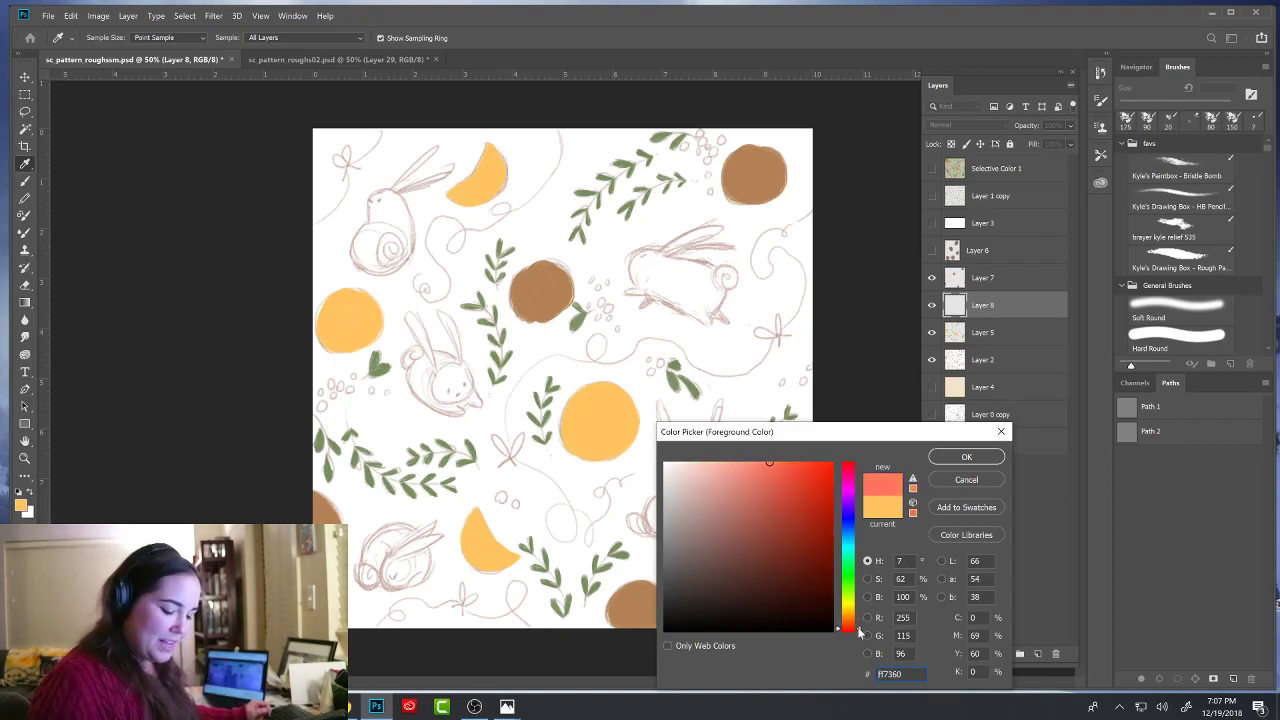
left_click(853, 472)
left_click(803, 515)
left_click(962, 457)
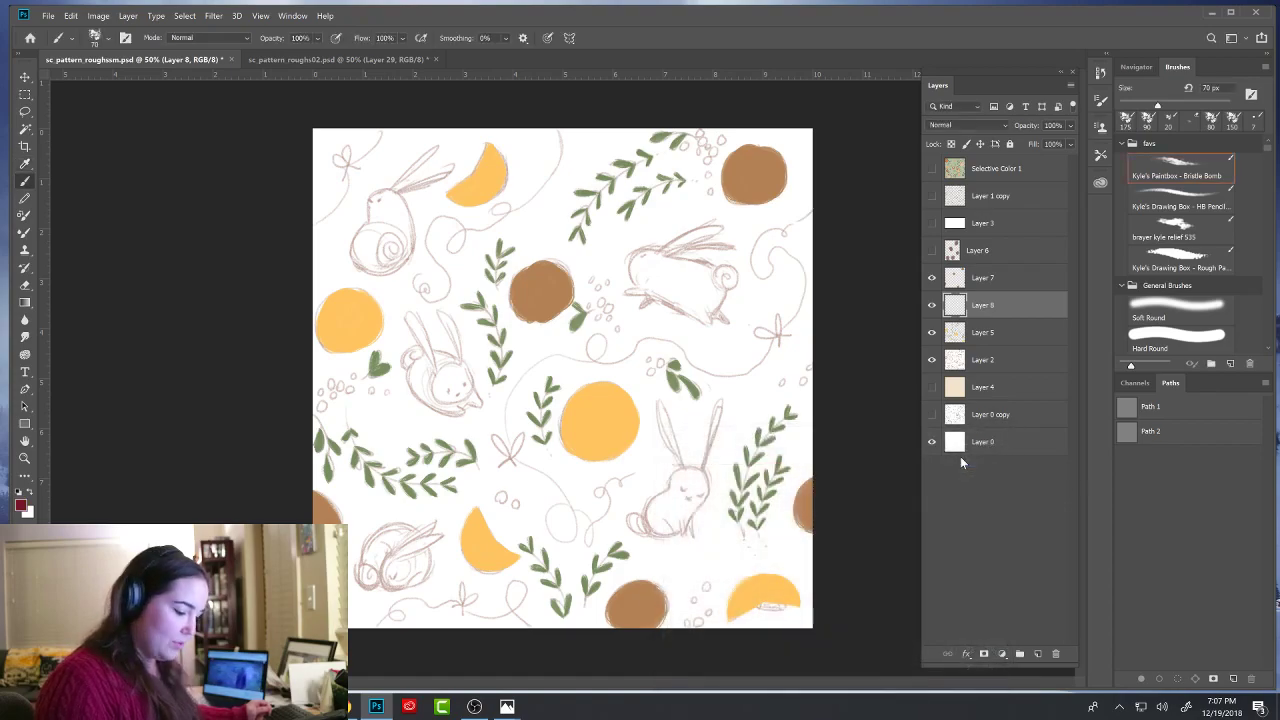
left_click(607, 310)
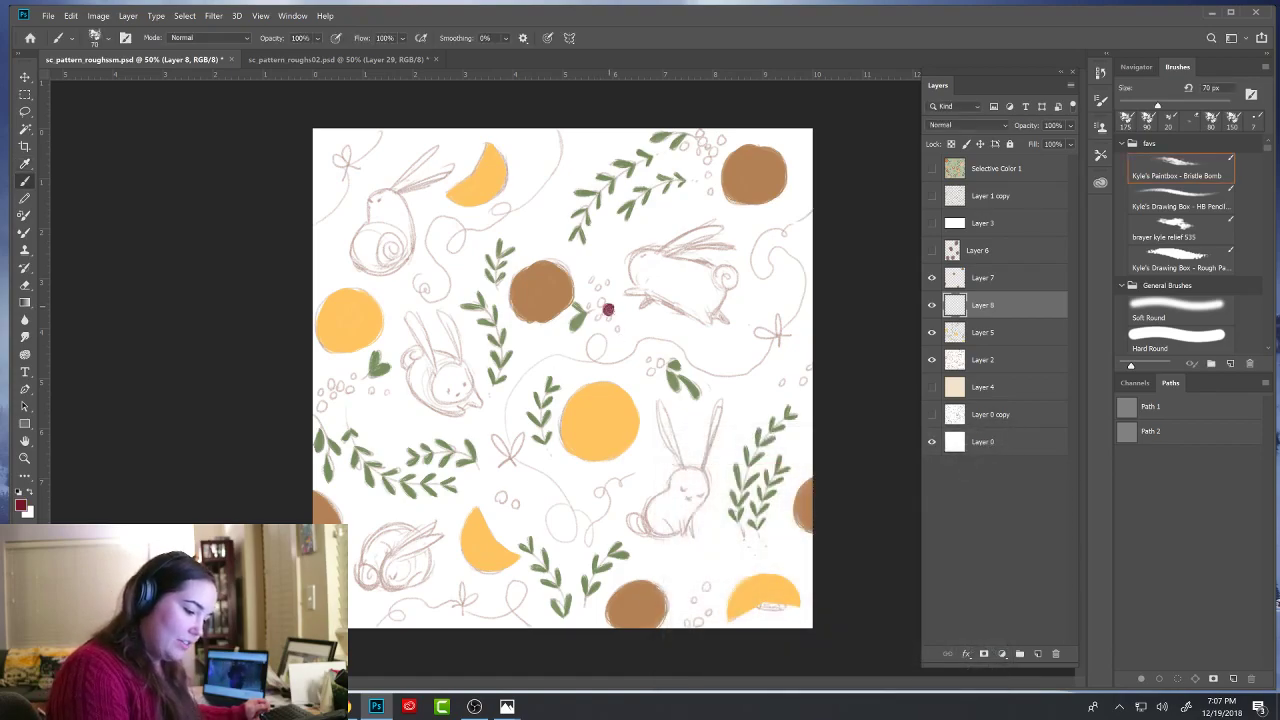
- Choose a lighter crimson foreground colour and fill the berry cluster beside the central brown circle
left_click(21, 506)
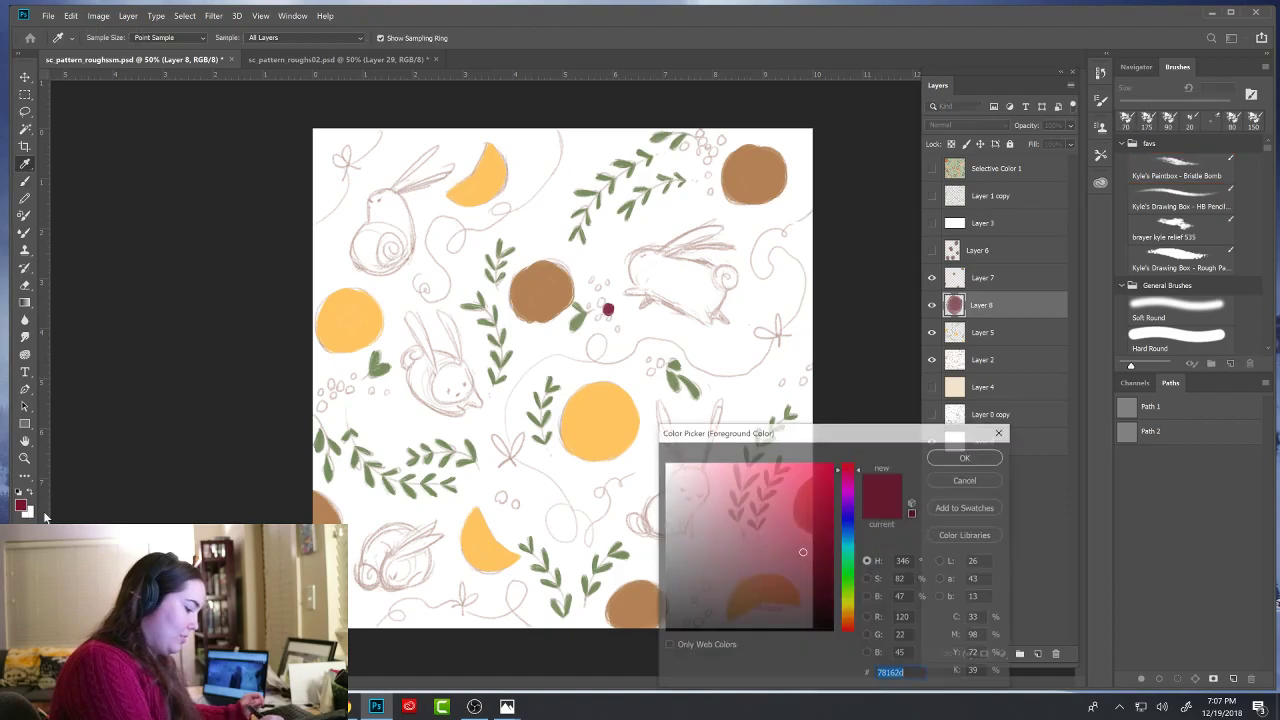
left_click(792, 526)
left_click(966, 457)
key("b")
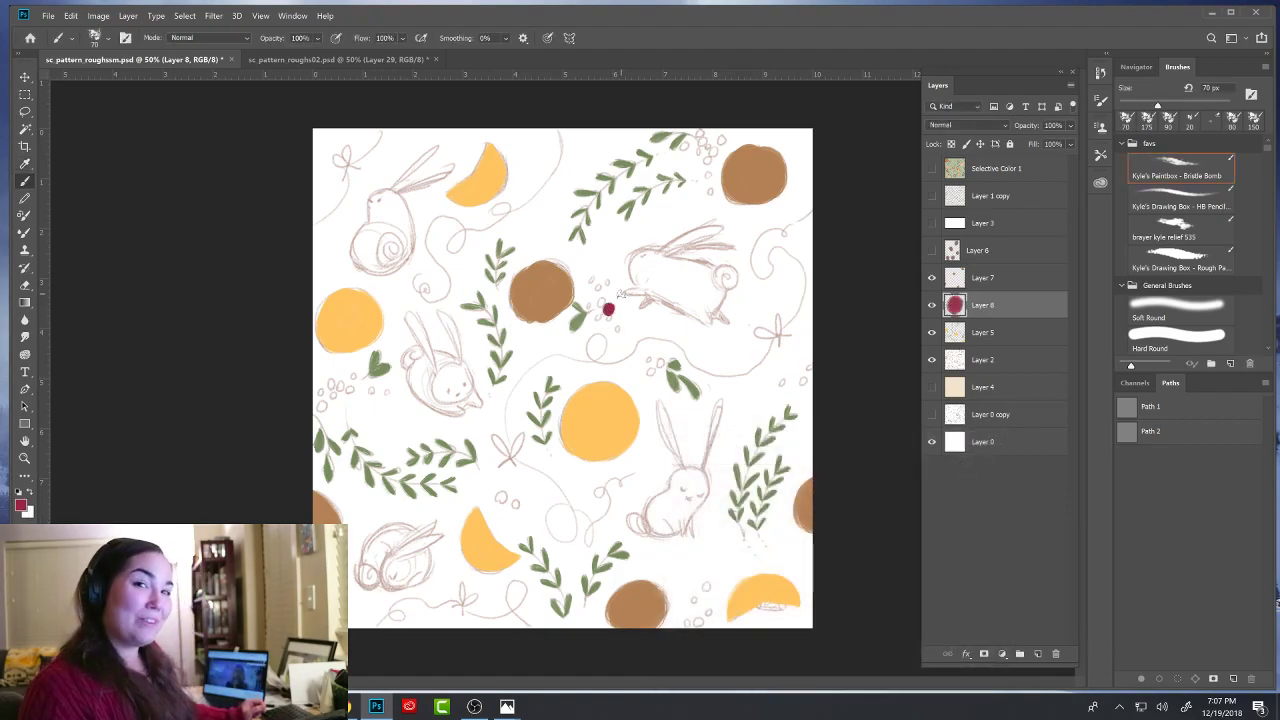
left_click_drag(599, 320, 600, 287)
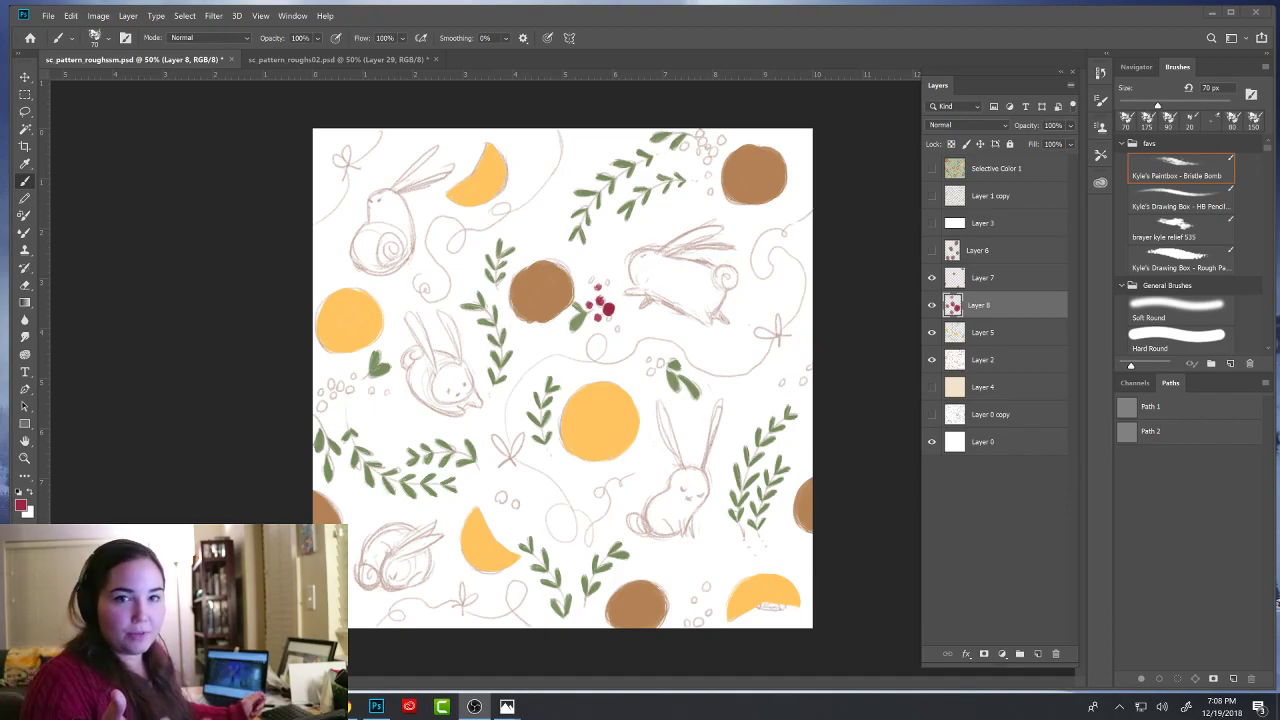
left_click(600, 294)
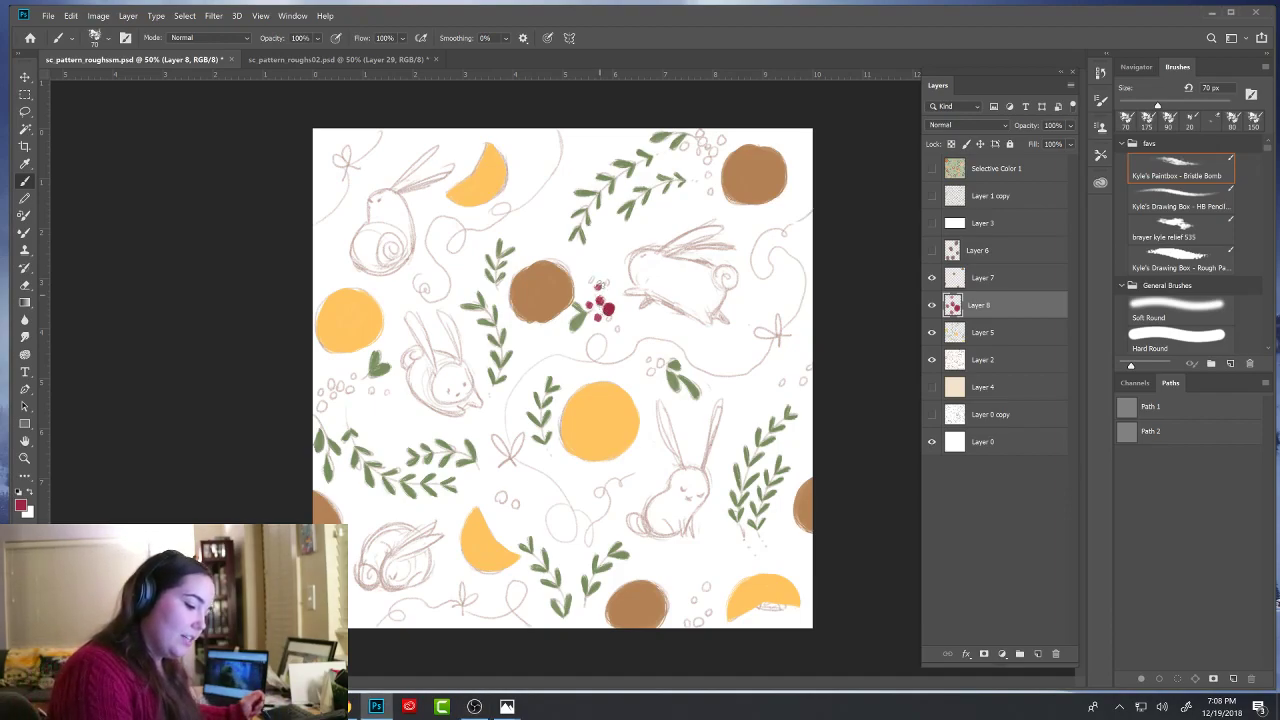
left_click(607, 281)
left_click(588, 280)
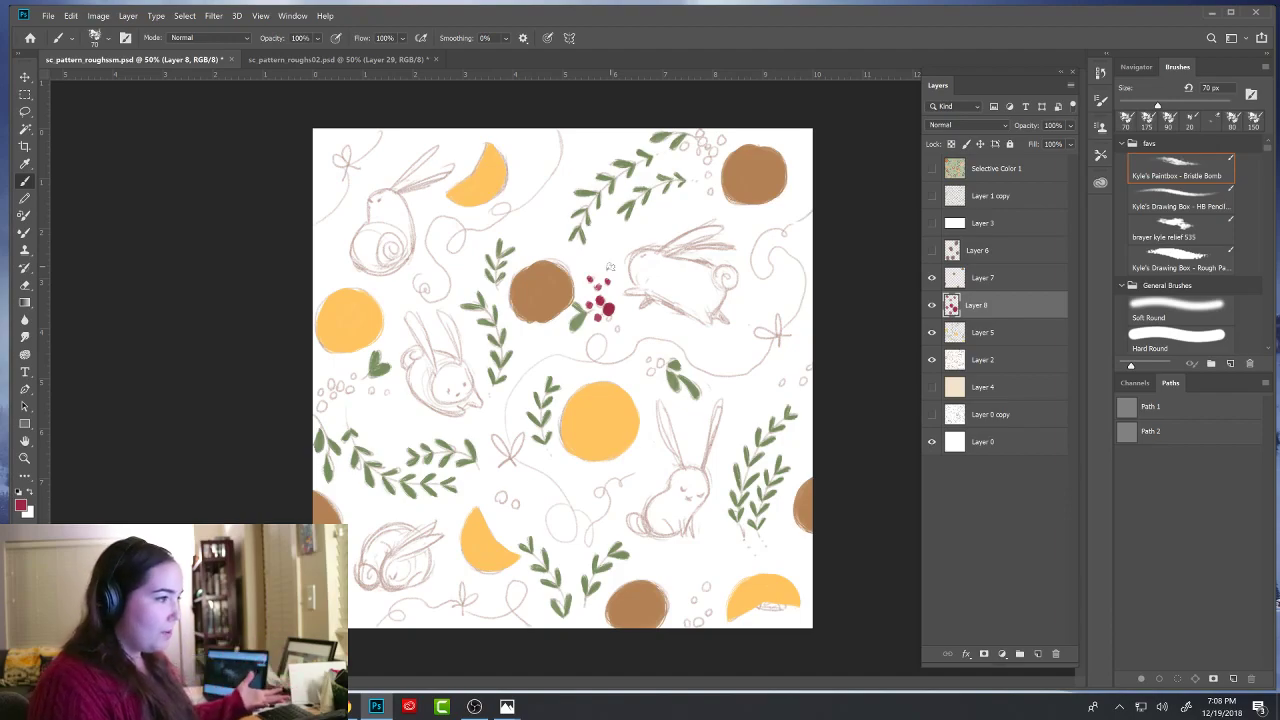
left_click(618, 325)
- Paint three crimson berries beside the small leaves above and to the right of the large orange circle
left_click(649, 359)
left_click(660, 361)
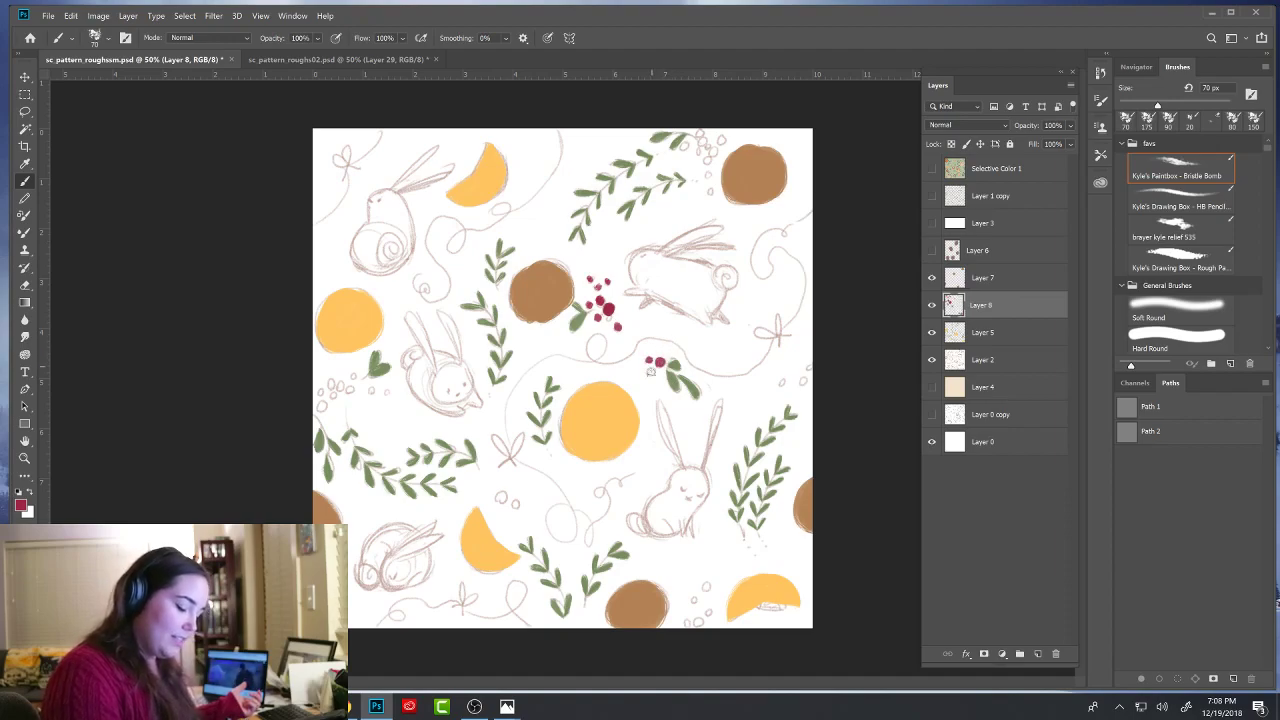
left_click(649, 371)
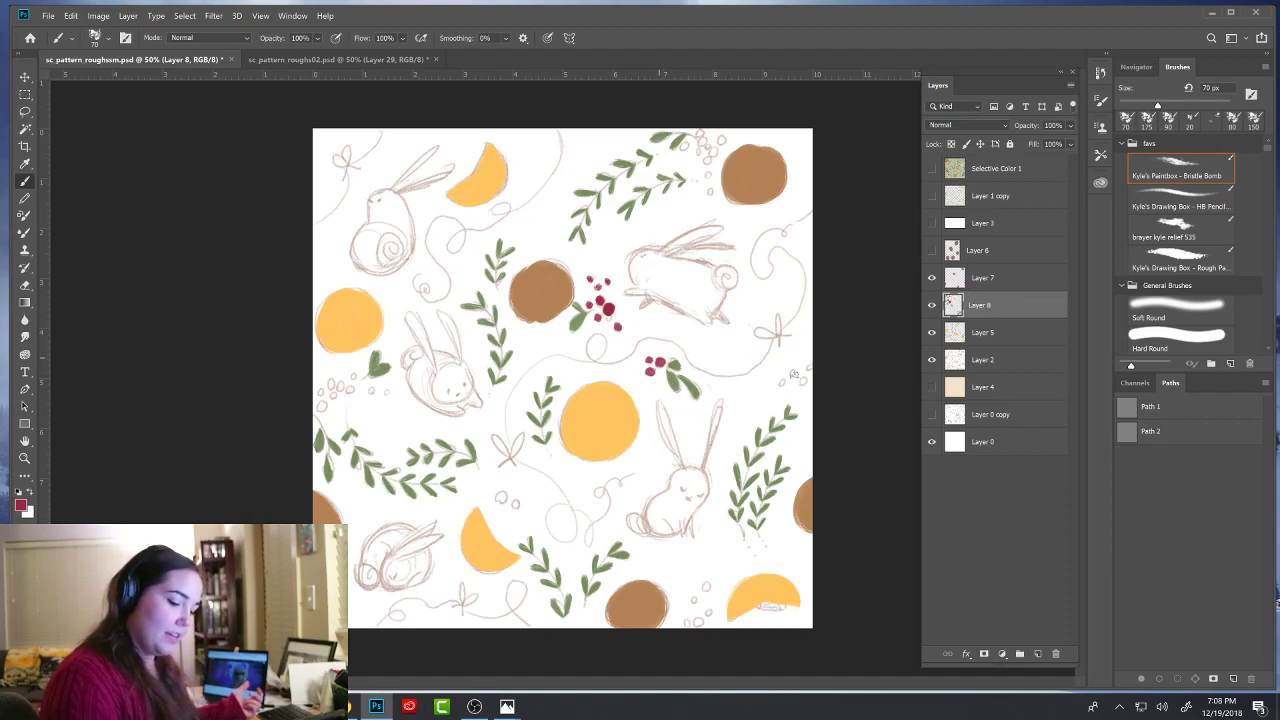
- Paint crimson berries at the pattern's right edge and fill the berry cluster beside the upper-right brown circle
left_click(782, 382)
left_click(804, 380)
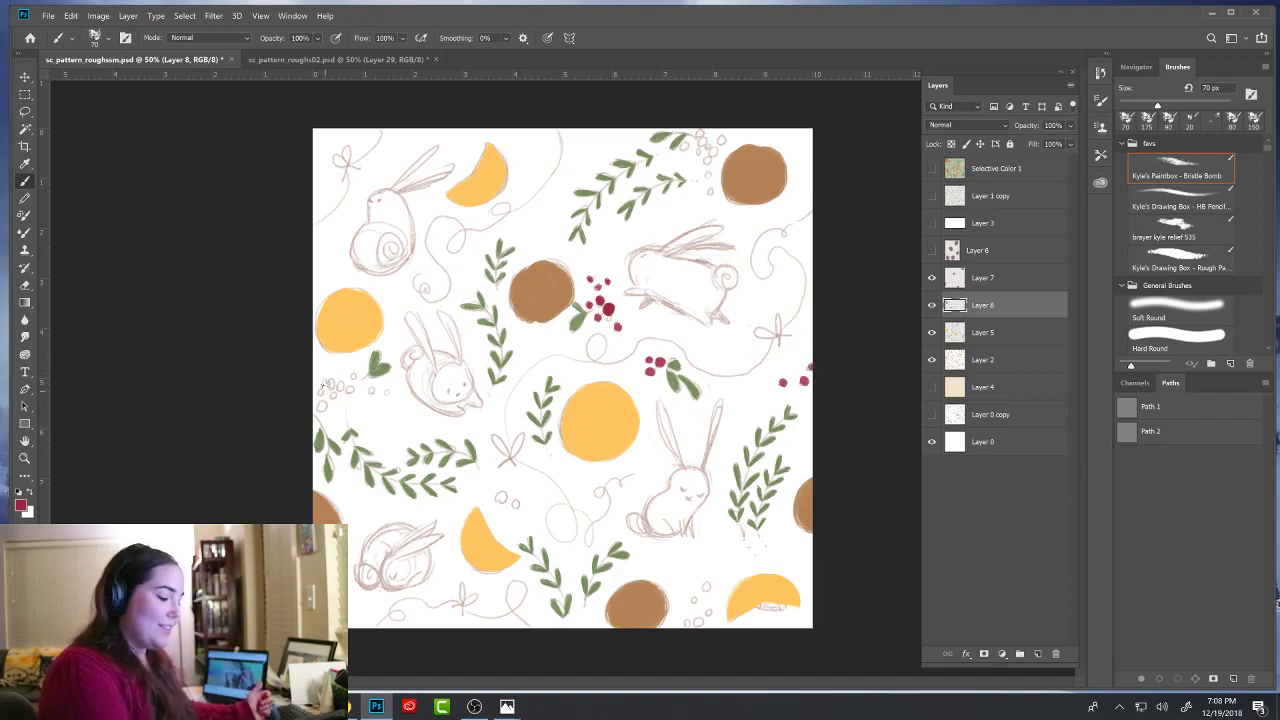
key("e")
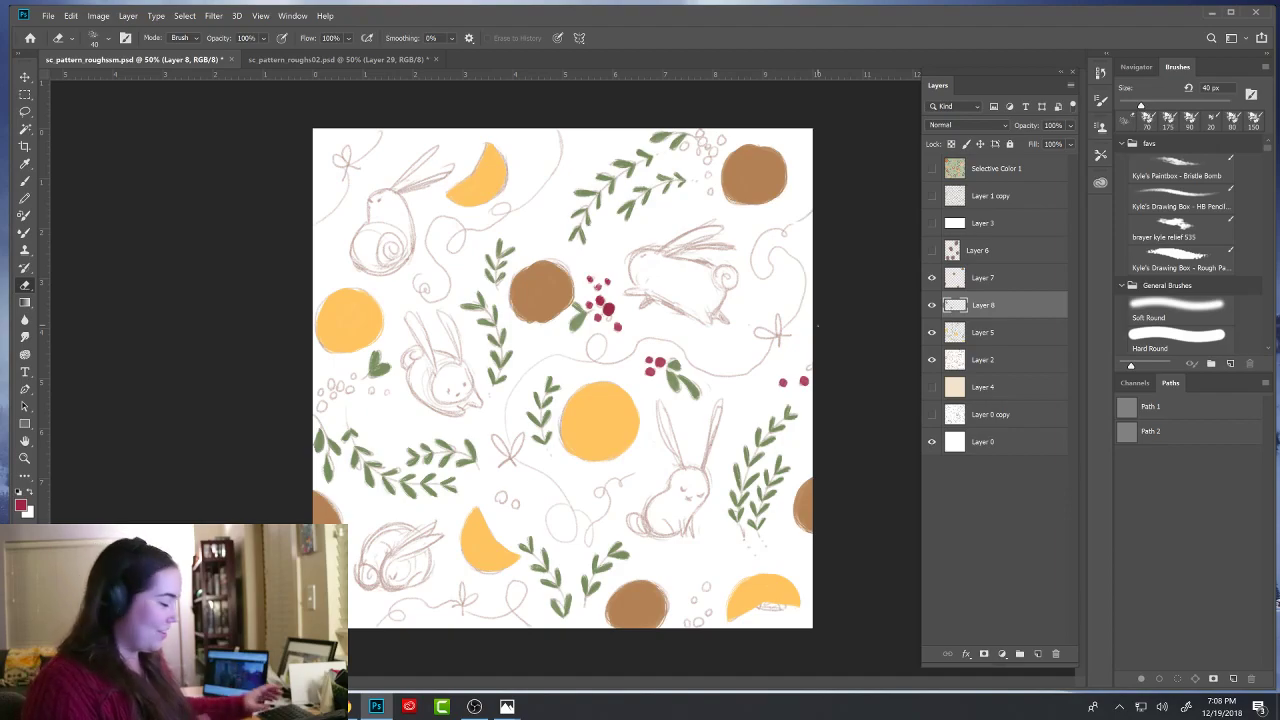
key("b")
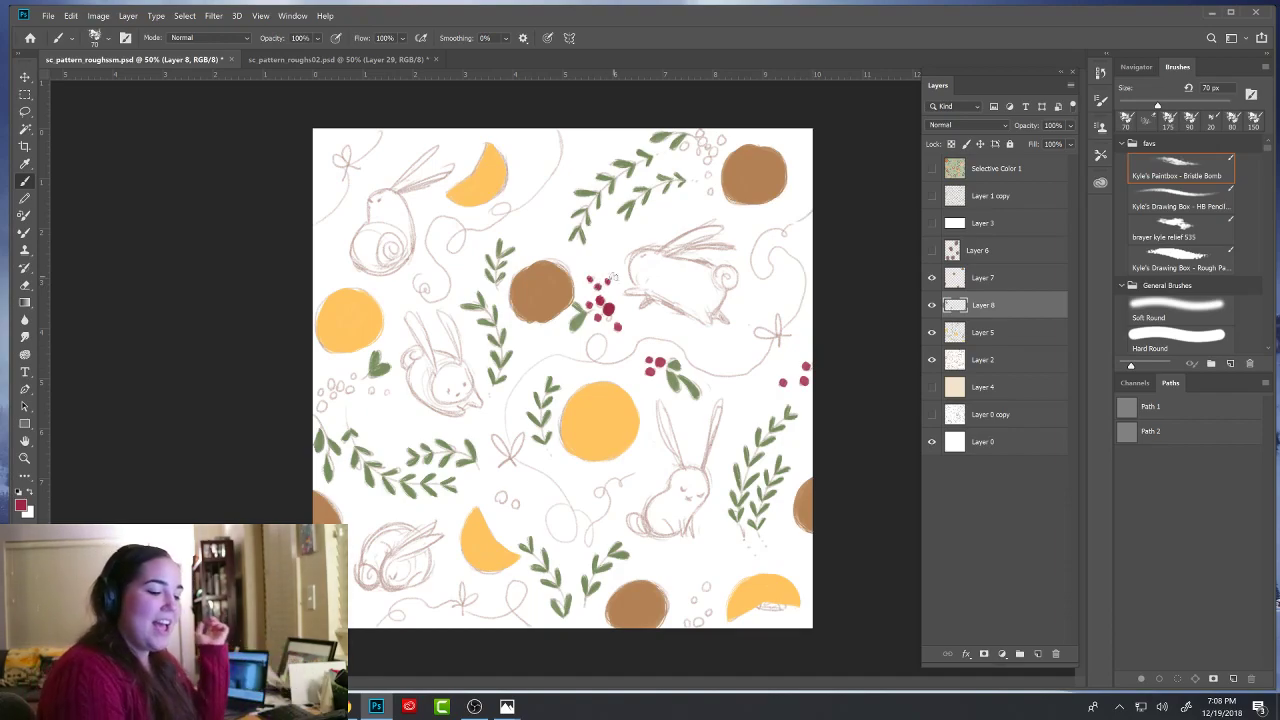
mouse_move(706, 160)
left_mouse_down()
mouse_move(717, 149)
mouse_move(704, 141)
mouse_move(722, 139)
left_mouse_up()
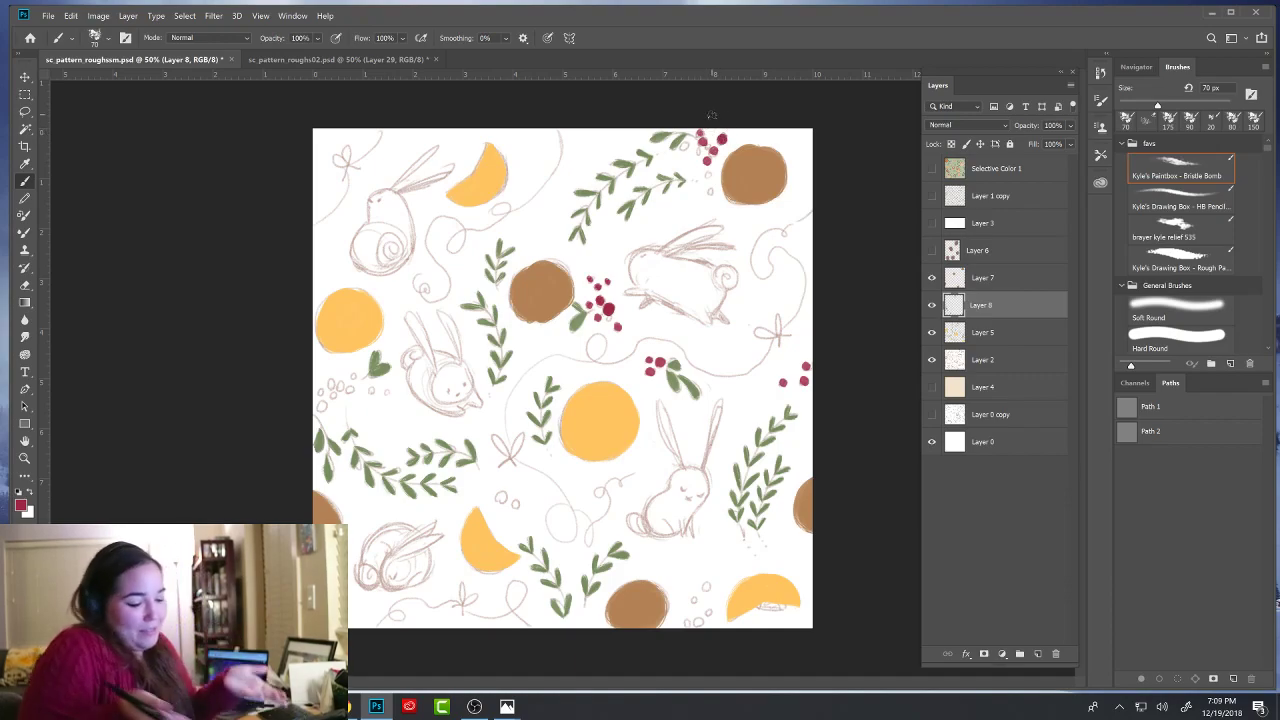
left_click_drag(687, 148, 709, 190)
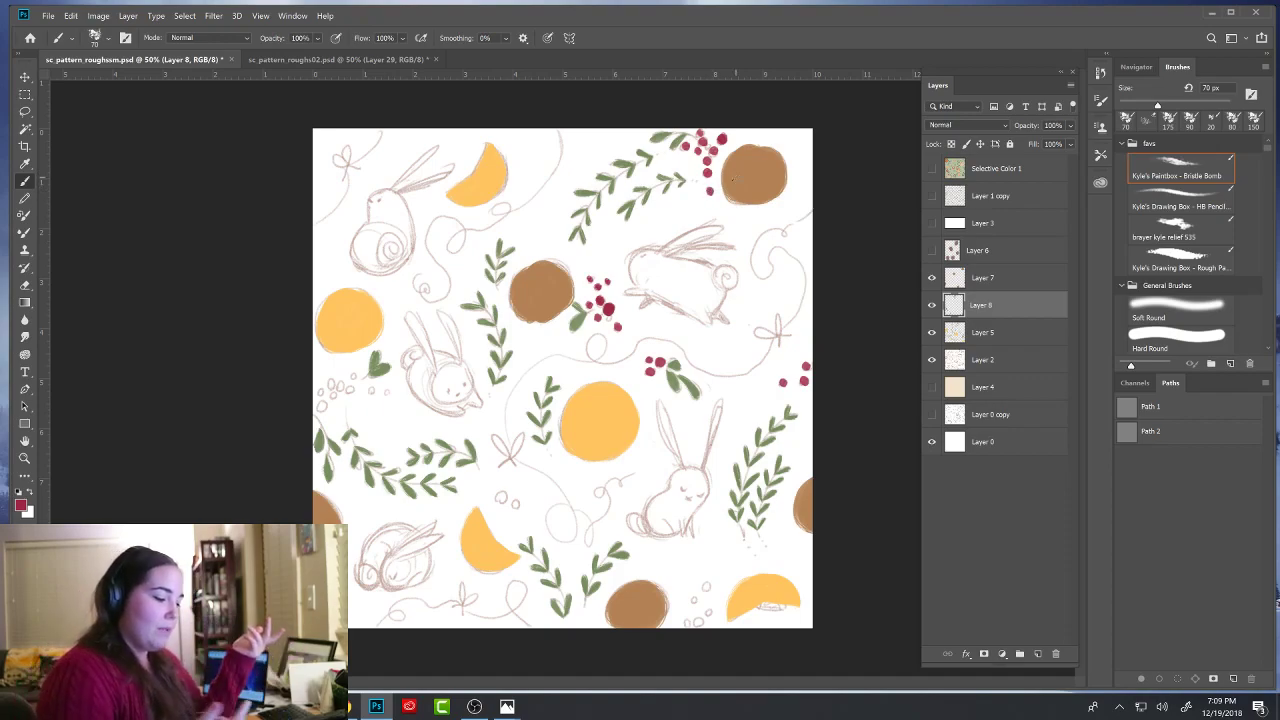
- Fill the berry cluster below the left orange circle and the two berries above the lower orange wedge in crimson
left_click_drag(329, 384, 342, 385)
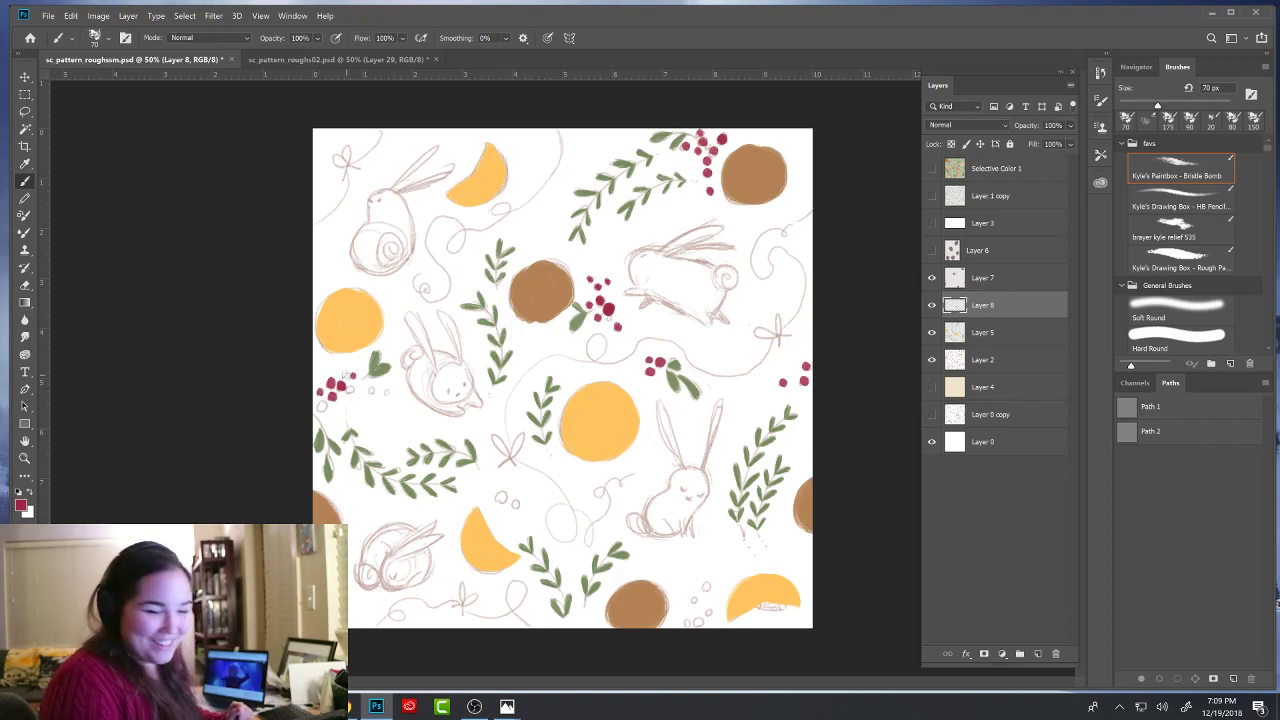
mouse_move(322, 405)
left_mouse_down()
mouse_move(407, 372)
mouse_move(371, 392)
left_mouse_up()
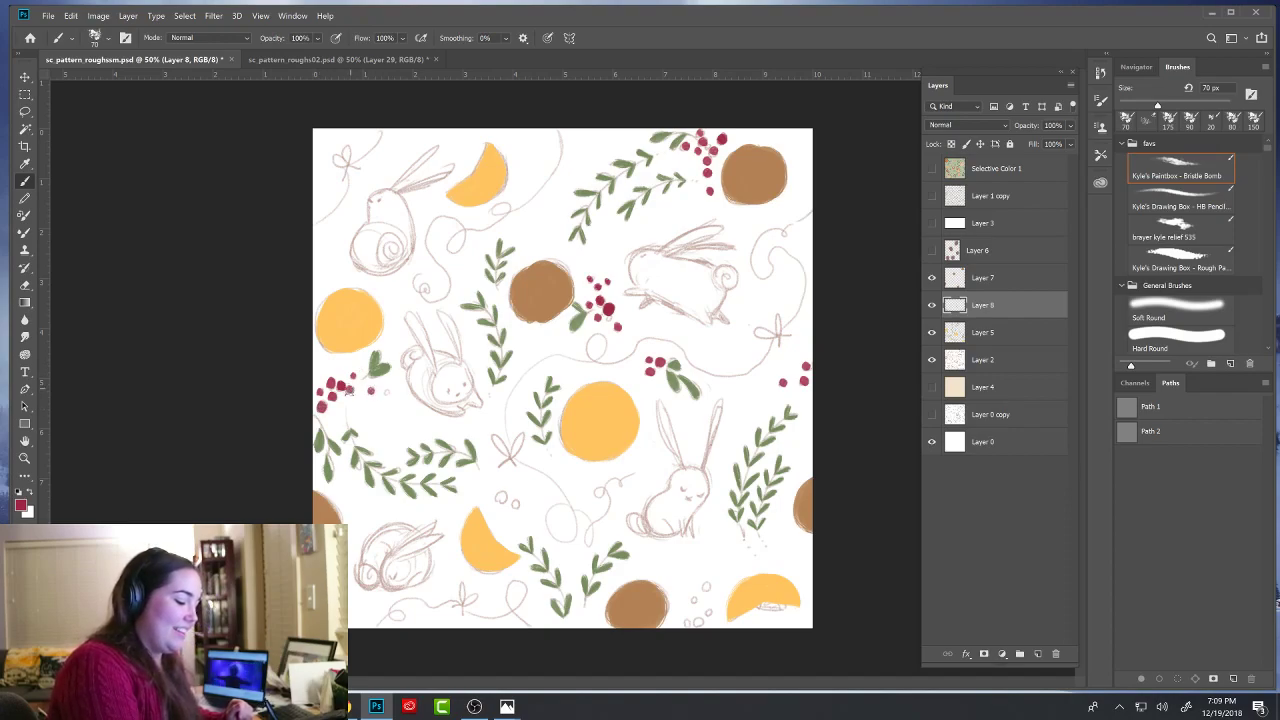
left_click(385, 392)
left_click(502, 497)
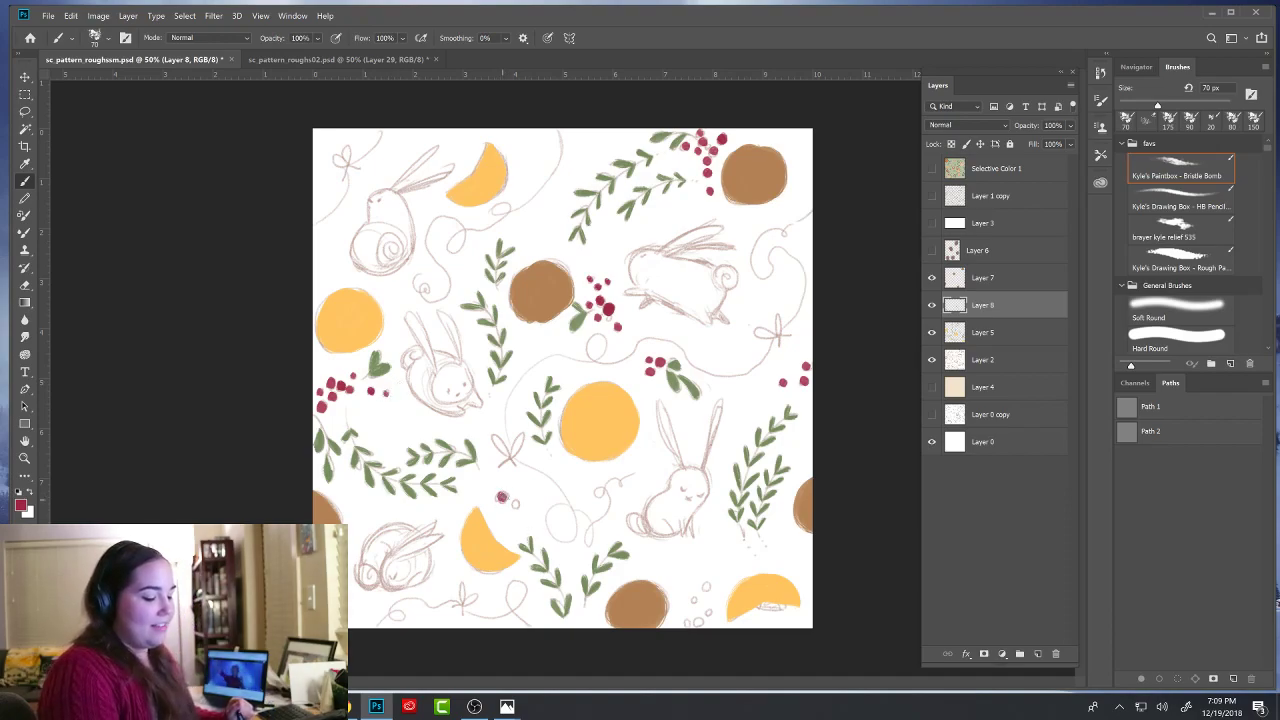
left_click(515, 503)
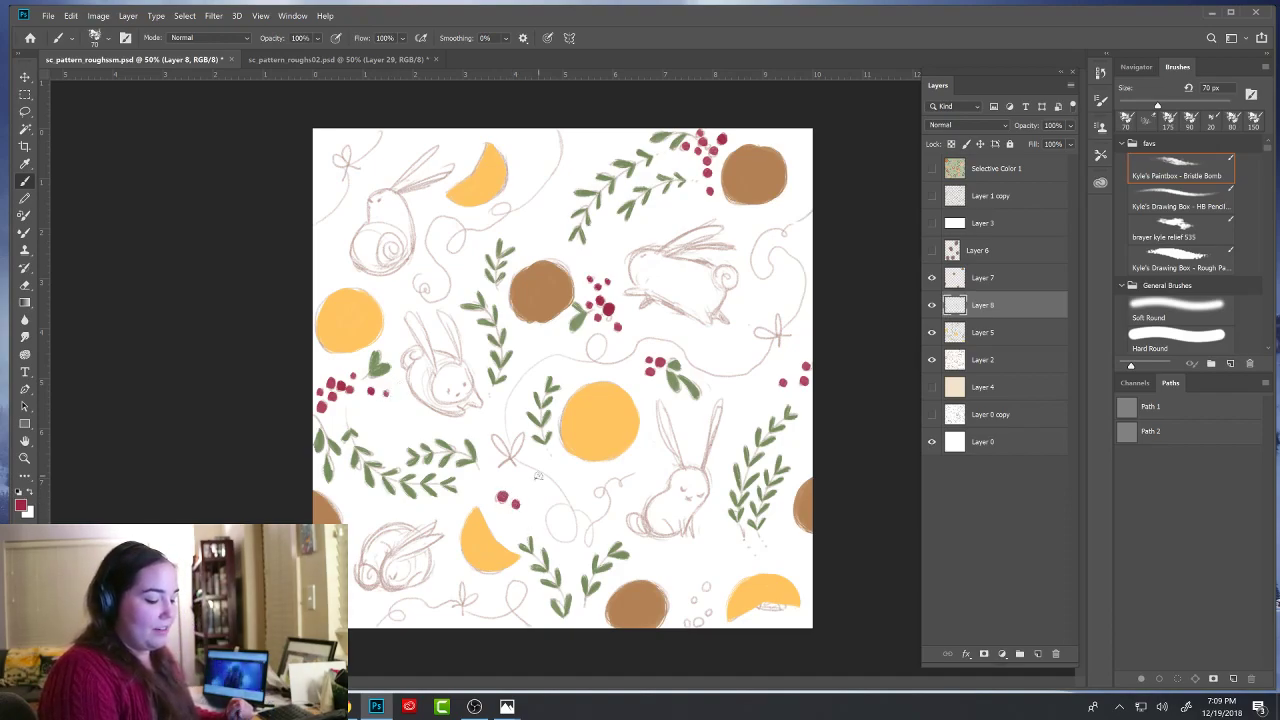
- Paint the crimson berries between the bottom brown circle and orange slice, and touch up the cluster beside the central brown circle
left_click(706, 586)
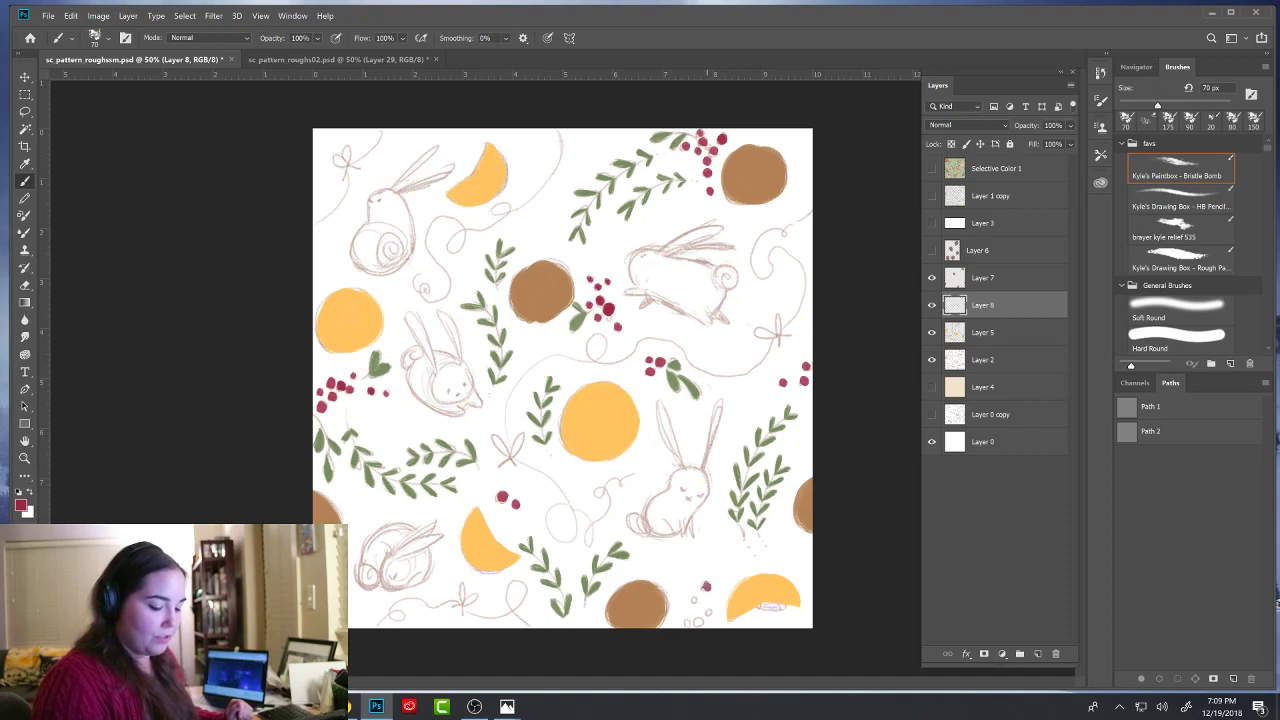
left_click(708, 611)
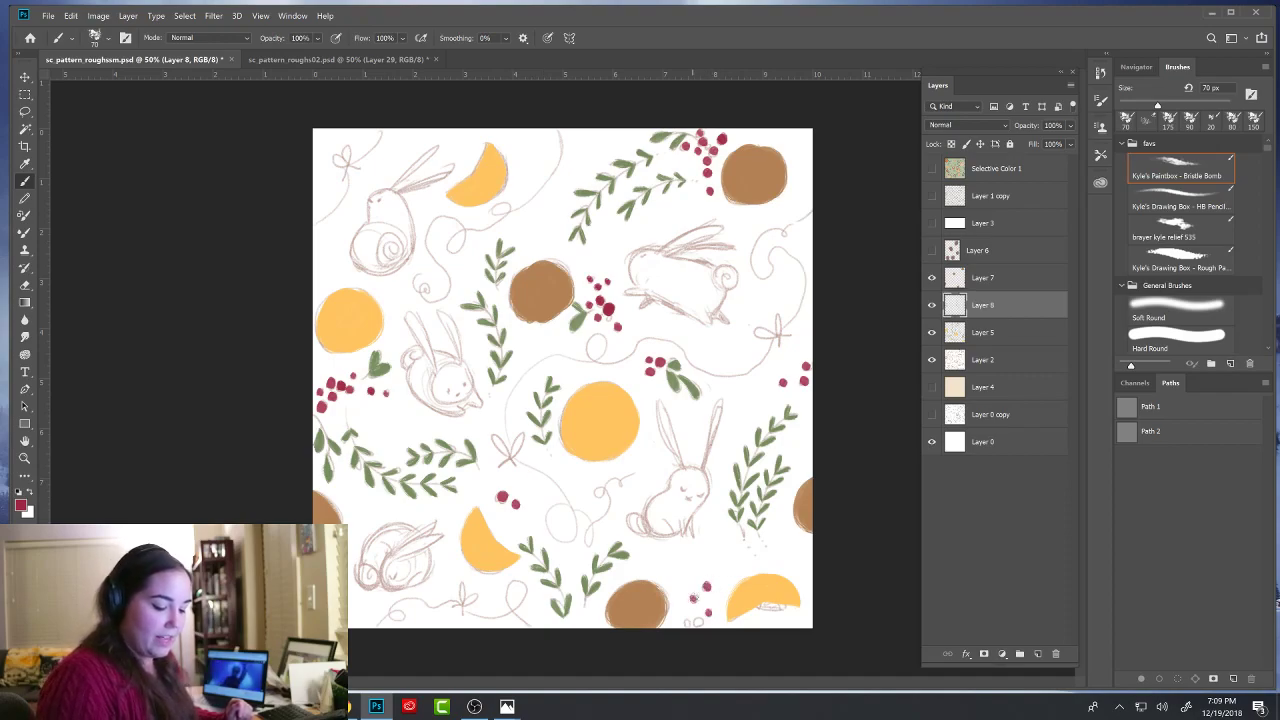
left_click(698, 622)
left_click(686, 622)
left_click(694, 603)
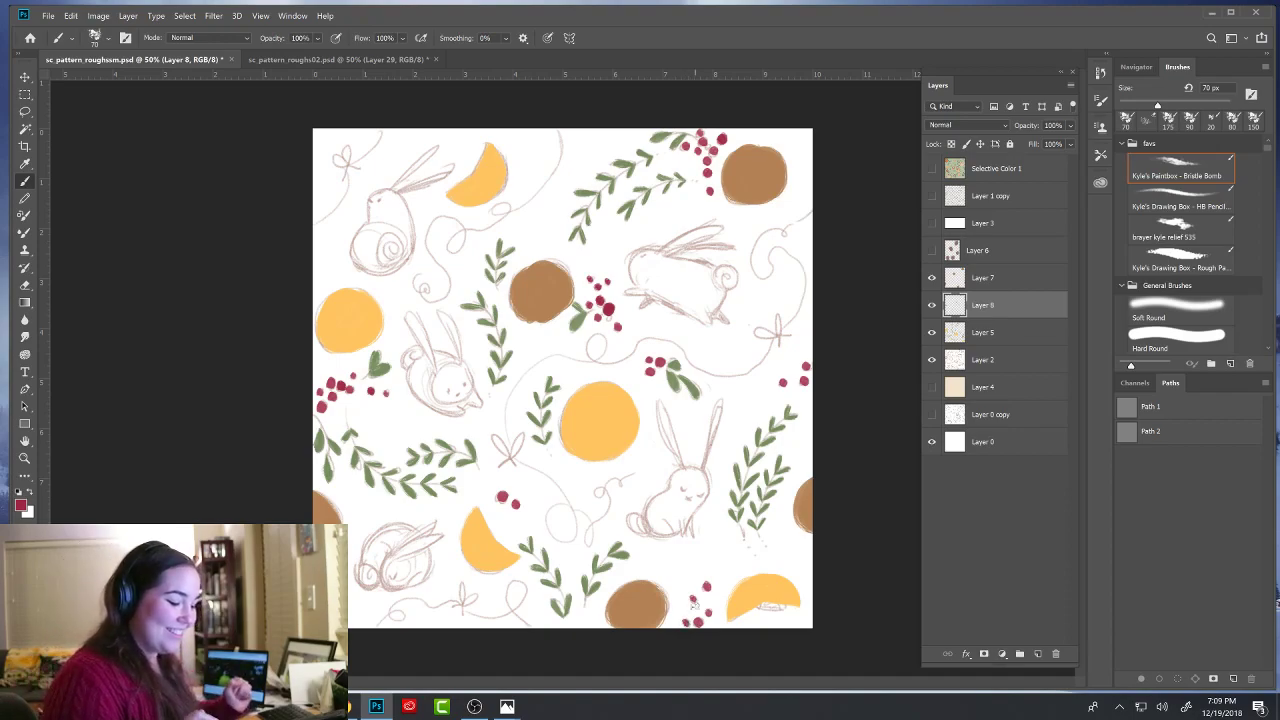
left_click(608, 318)
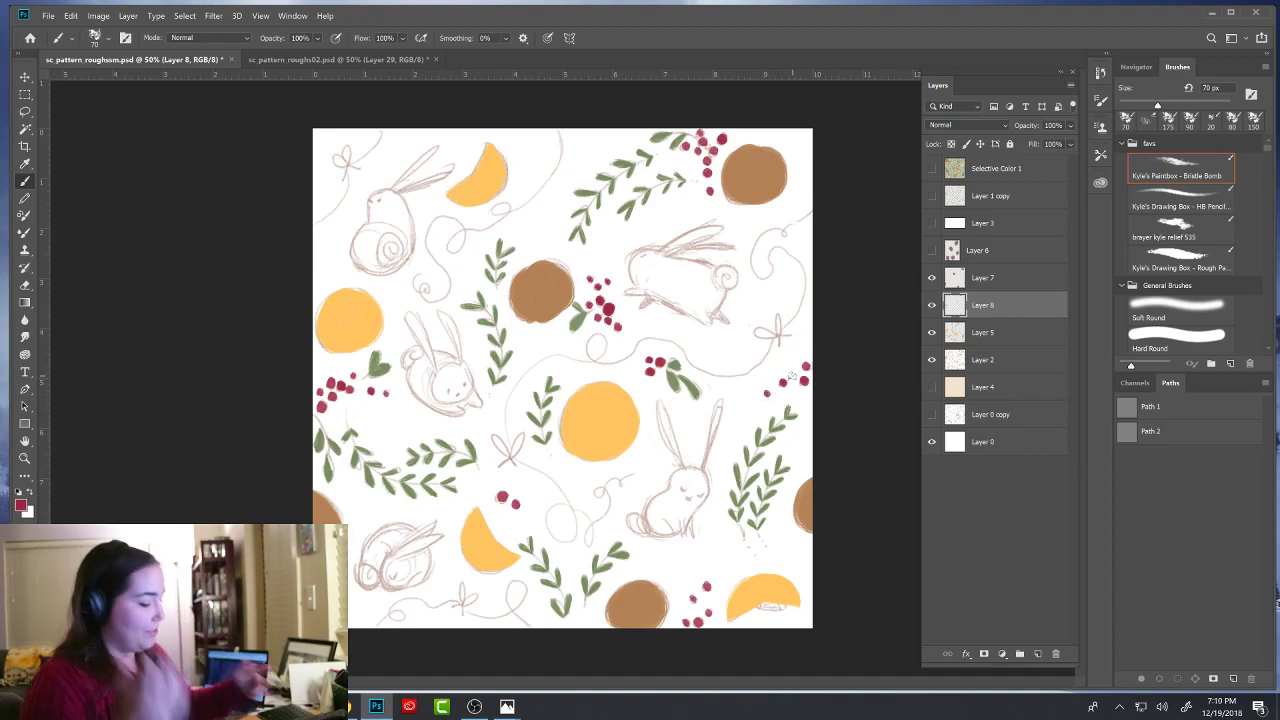
- Add a layer above Layer 5 and set the foreground colour to light peach #f0c6a1, based on the sampled brown
left_click(983, 330)
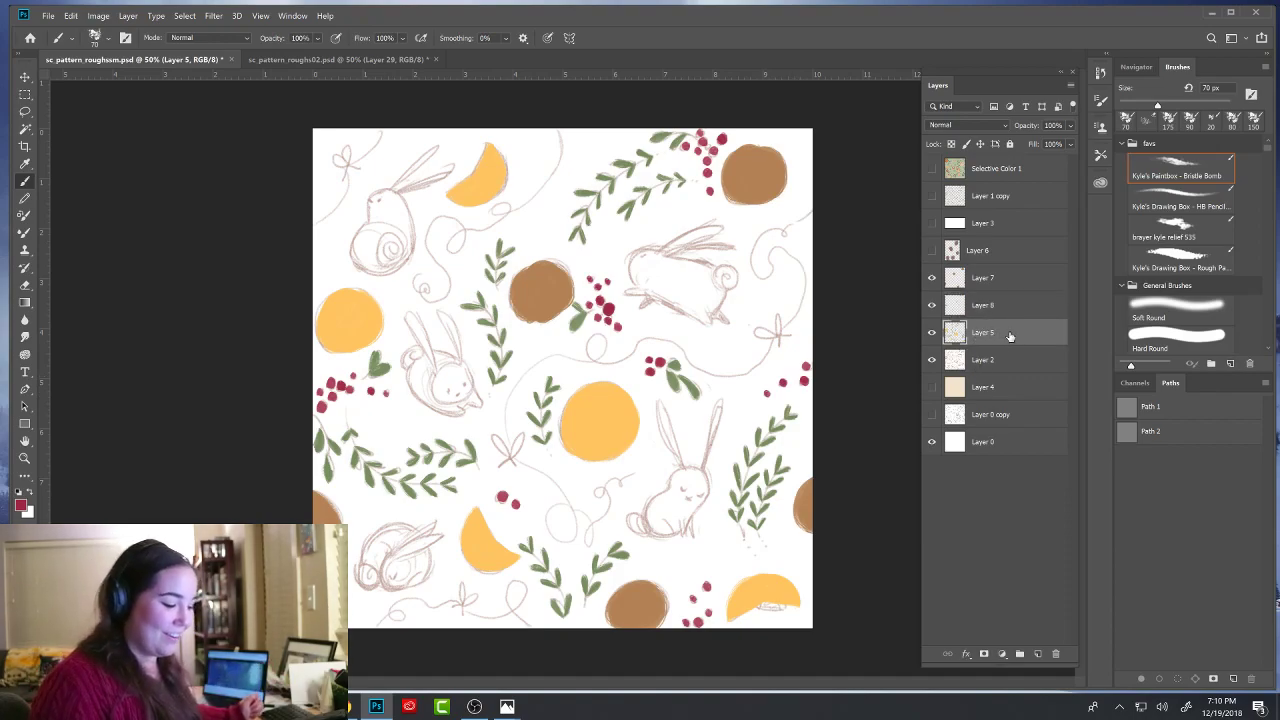
left_click(1037, 653)
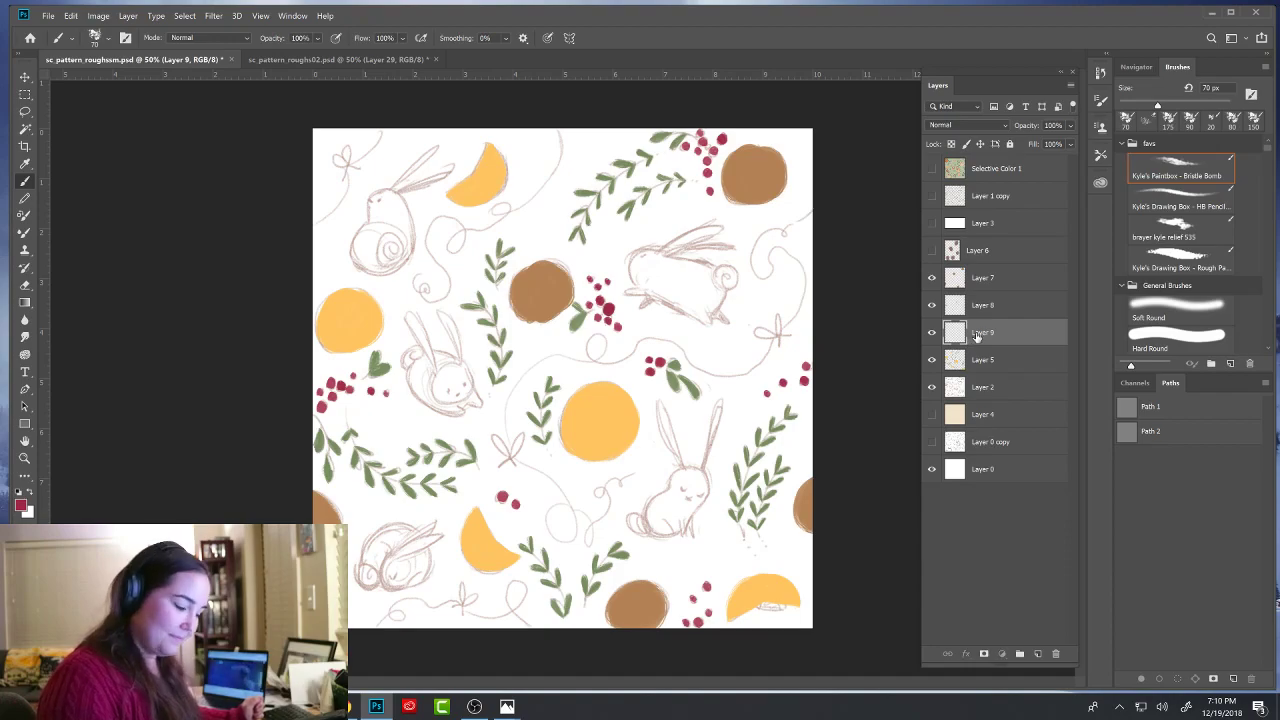
left_click(338, 521, "alt")
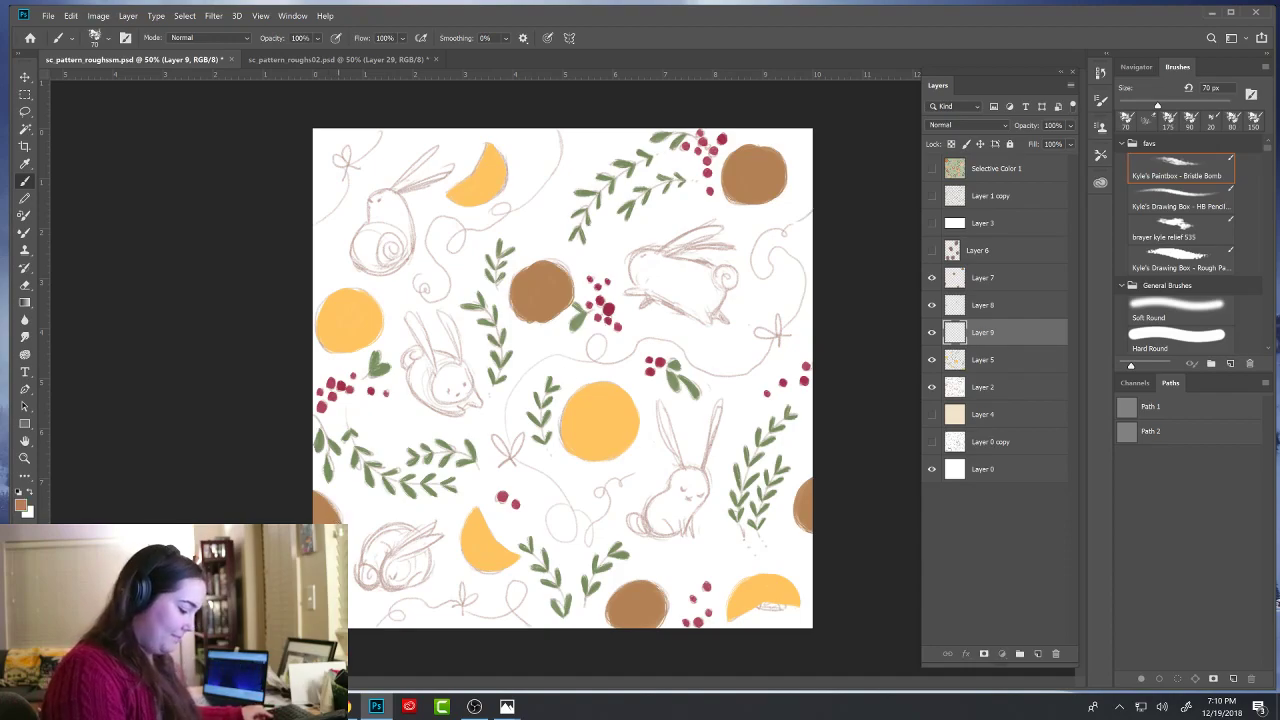
left_click(20, 505)
left_click(719, 469)
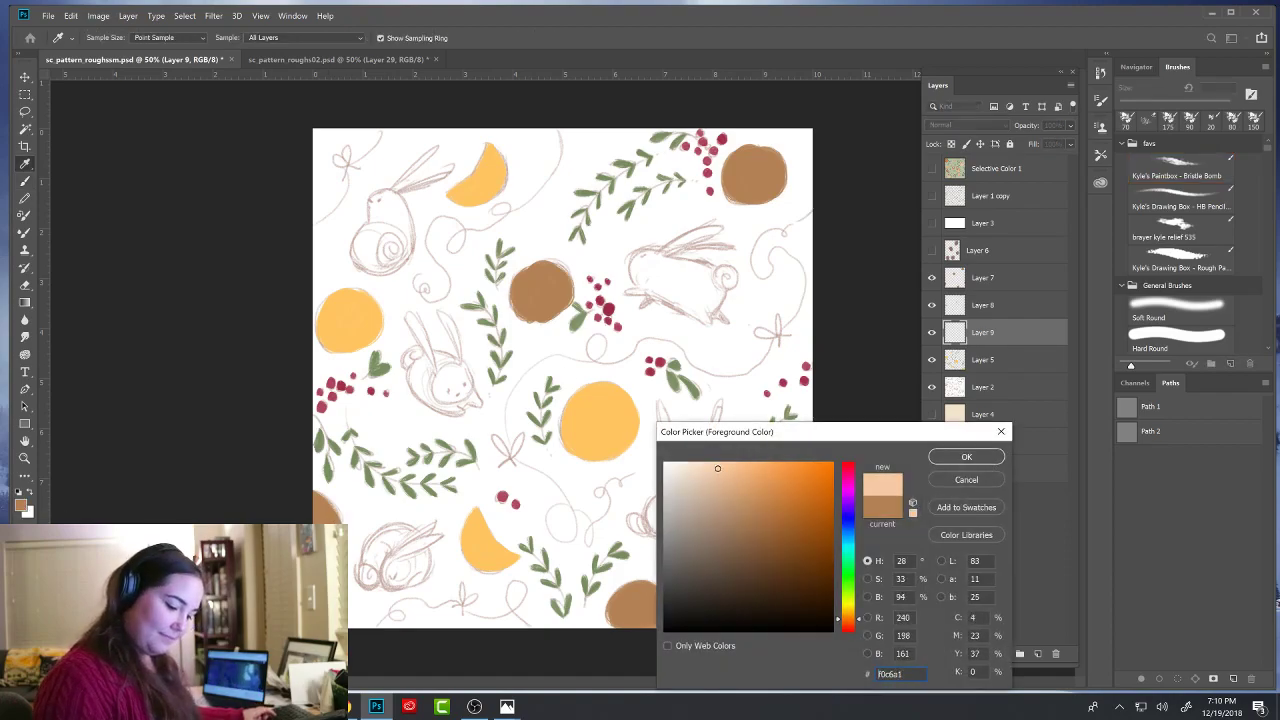
left_click(944, 462)
- Enlarge the brush to 150 px and fill the leaping bunny's body and ears with peach
mouse_move(660, 258)
left_mouse_down()
mouse_move(648, 290)
mouse_move(650, 275)
left_mouse_up()
key("bracketright")
key("bracketright")
key("bracketright")
key("bracketright")
key("bracketright")
mouse_move(655, 268)
left_mouse_down()
mouse_move(697, 242)
mouse_move(654, 255)
mouse_move(719, 271)
mouse_move(717, 259)
mouse_move(671, 283)
mouse_move(683, 300)
mouse_move(651, 290)
mouse_move(684, 273)
mouse_move(697, 285)
mouse_move(701, 266)
mouse_move(709, 298)
mouse_move(684, 302)
mouse_move(706, 319)
mouse_move(705, 301)
mouse_move(730, 286)
mouse_move(698, 309)
mouse_move(706, 290)
mouse_move(661, 262)
left_mouse_up()
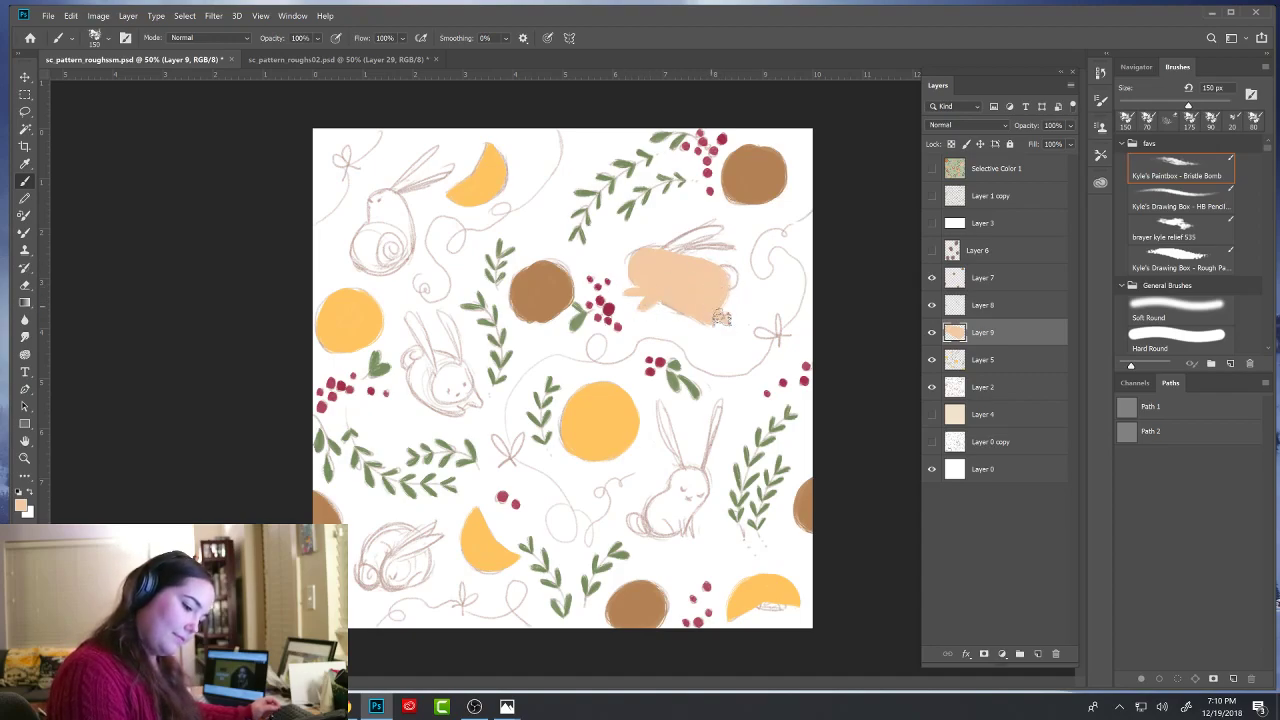
left_click_drag(662, 257, 720, 228)
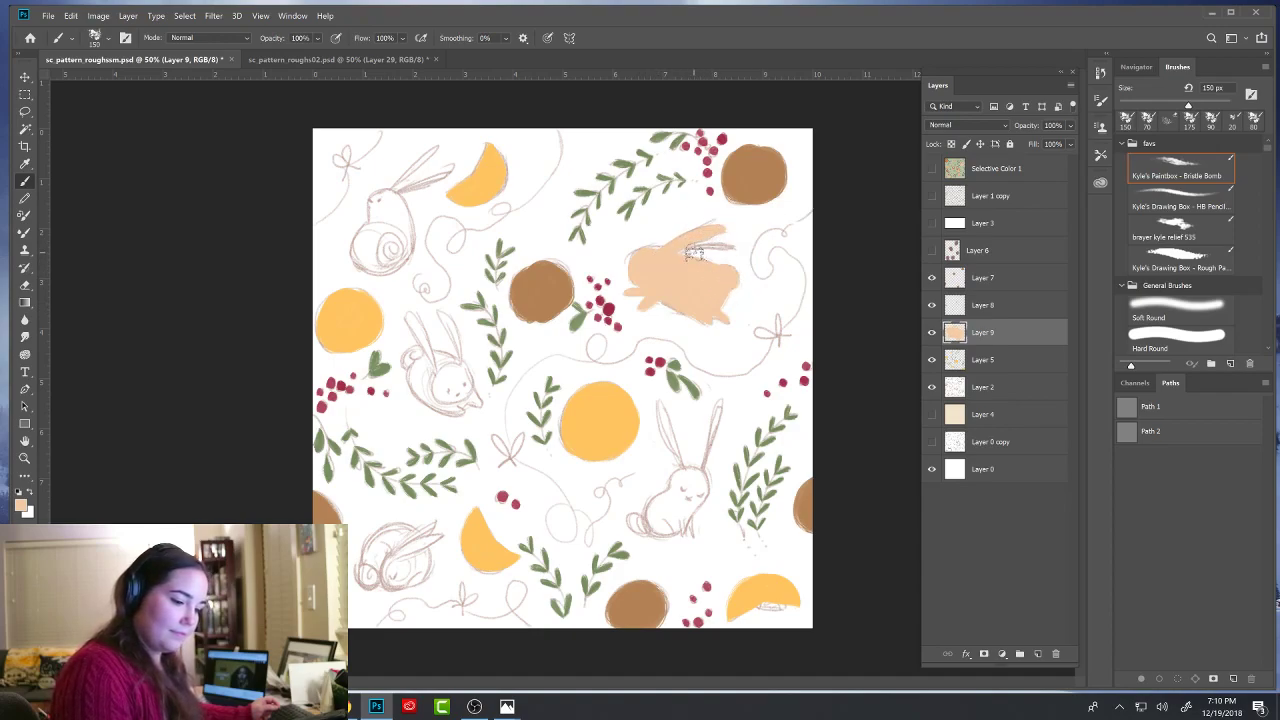
- Fill the upper-left bunny and the bunny below the left orange circle's level with peach, including their ears
mouse_move(385, 198)
left_mouse_down()
mouse_move(383, 241)
mouse_move(374, 200)
mouse_move(381, 221)
mouse_move(388, 198)
mouse_move(391, 231)
mouse_move(408, 234)
mouse_move(402, 188)
mouse_move(359, 240)
mouse_move(383, 213)
mouse_move(385, 270)
mouse_move(368, 230)
mouse_move(401, 226)
mouse_move(374, 259)
mouse_move(390, 230)
left_mouse_up()
mouse_move(454, 148)
left_mouse_down()
mouse_move(407, 175)
mouse_move(430, 152)
mouse_move(417, 183)
mouse_move(450, 168)
mouse_move(401, 194)
left_mouse_up()
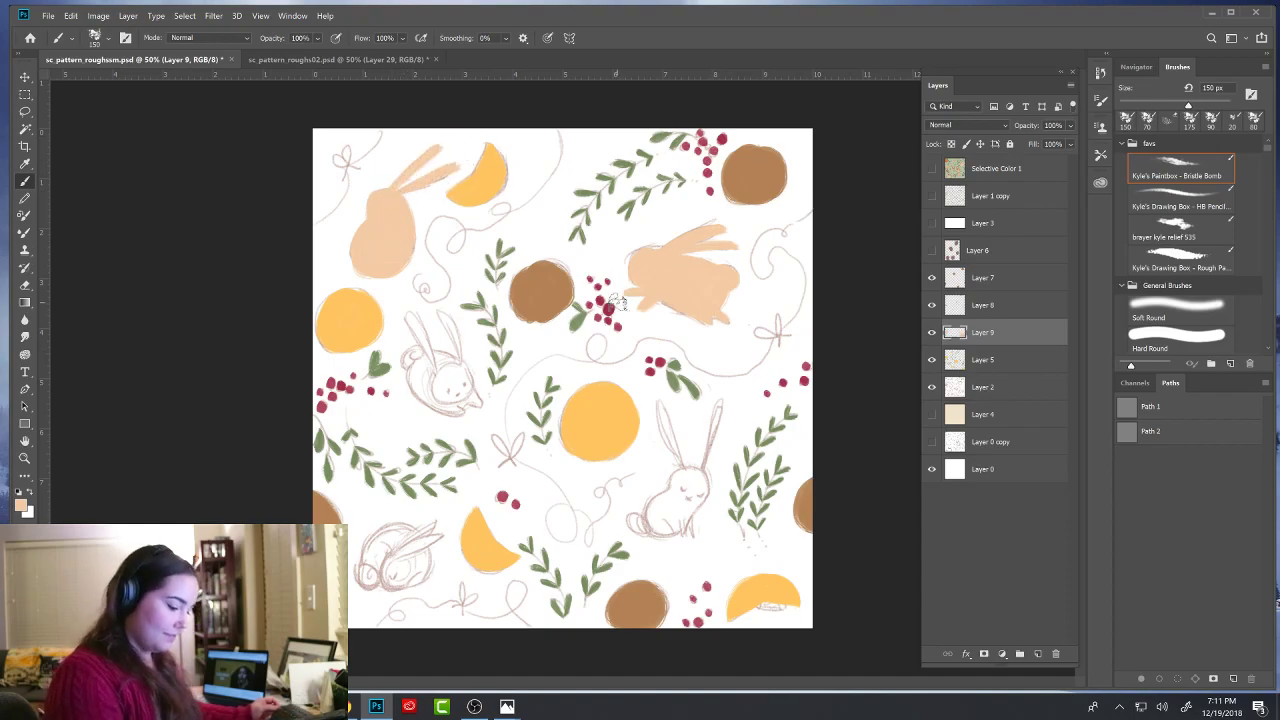
mouse_move(420, 362)
left_mouse_down()
mouse_move(428, 378)
mouse_move(407, 362)
mouse_move(422, 328)
mouse_move(438, 366)
left_mouse_up()
mouse_move(461, 318)
left_mouse_down()
mouse_move(447, 366)
mouse_move(460, 371)
mouse_move(436, 356)
mouse_move(452, 387)
mouse_move(454, 373)
mouse_move(417, 365)
mouse_move(446, 414)
mouse_move(421, 386)
mouse_move(452, 403)
mouse_move(448, 359)
mouse_move(457, 407)
mouse_move(455, 371)
mouse_move(423, 374)
mouse_move(472, 399)
mouse_move(419, 366)
left_mouse_up()
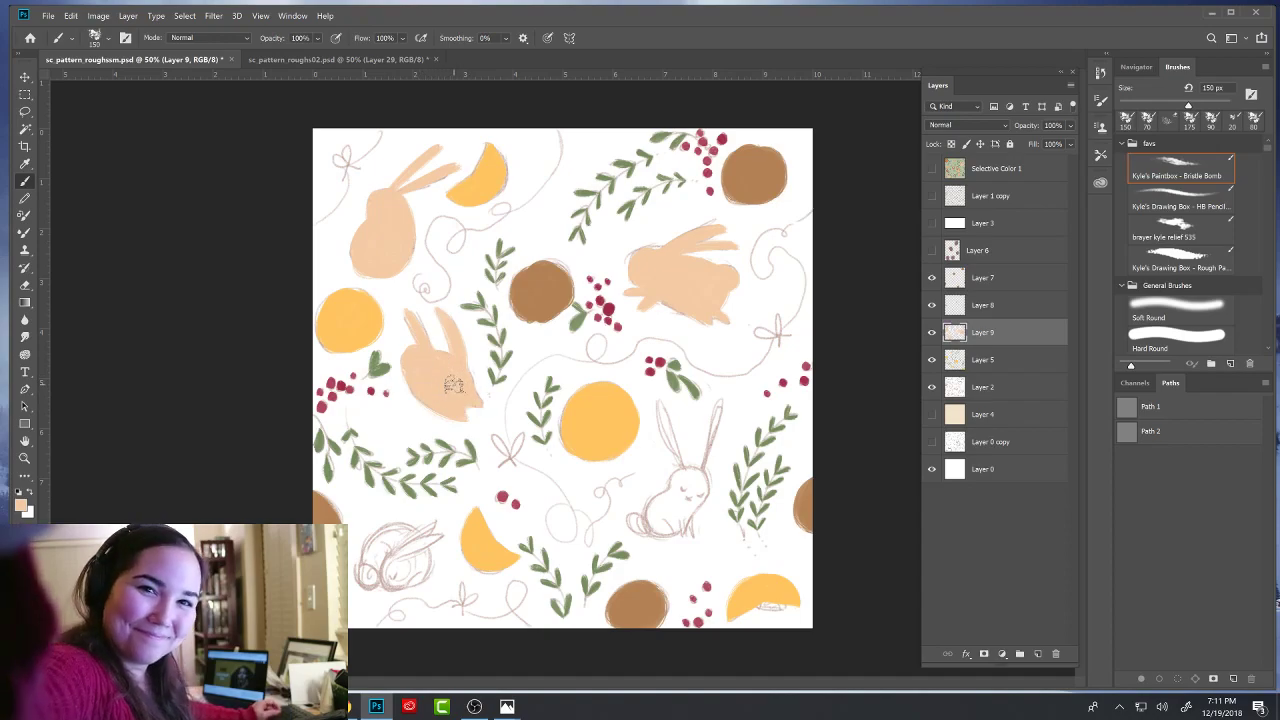
- Fill the curled-up bunny in the lower-left corner and the upright sitting bunny with peach
mouse_move(384, 560)
left_mouse_down()
mouse_move(423, 552)
mouse_move(368, 562)
mouse_move(418, 574)
mouse_move(410, 547)
mouse_move(406, 566)
mouse_move(418, 560)
mouse_move(380, 565)
mouse_move(393, 531)
mouse_move(453, 514)
mouse_move(395, 550)
mouse_move(430, 520)
mouse_move(398, 549)
mouse_move(446, 531)
mouse_move(371, 567)
mouse_move(416, 540)
left_mouse_up()
mouse_move(665, 520)
left_mouse_down()
mouse_move(698, 498)
mouse_move(675, 480)
mouse_move(684, 513)
mouse_move(698, 487)
mouse_move(685, 530)
mouse_move(674, 504)
mouse_move(691, 488)
mouse_move(697, 532)
left_mouse_up()
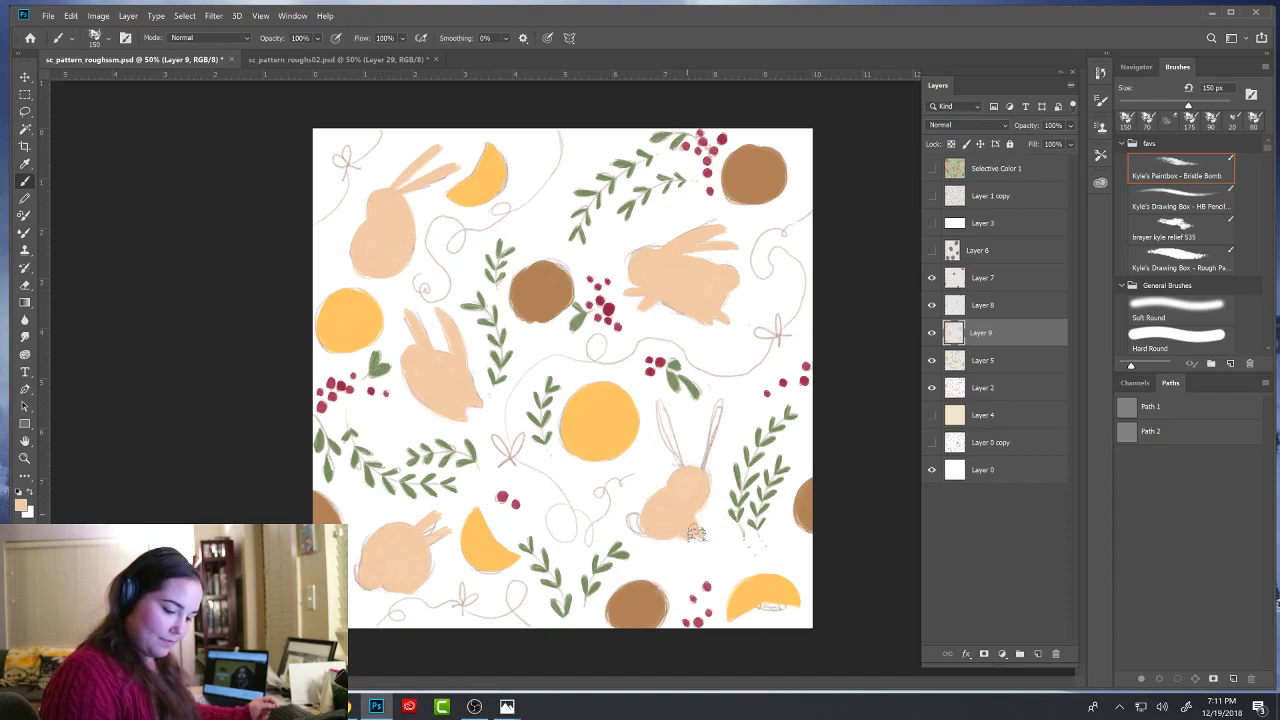
mouse_move(700, 437)
left_mouse_down()
mouse_move(657, 411)
mouse_move(690, 481)
mouse_move(736, 430)
mouse_move(717, 415)
mouse_move(703, 463)
mouse_move(720, 403)
mouse_move(704, 473)
mouse_move(720, 423)
mouse_move(671, 511)
mouse_move(636, 520)
mouse_move(681, 510)
left_mouse_up()
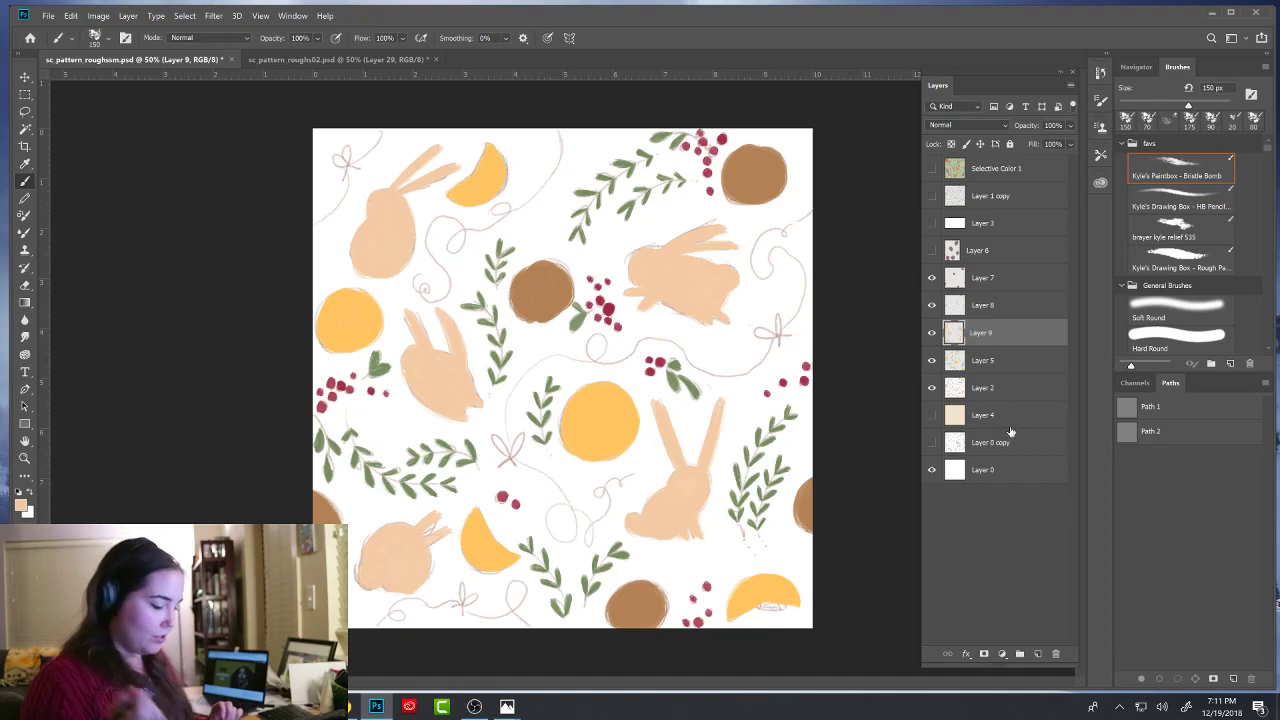
- Switch to the 90 px Bristle Bomb brush and hide the Layer 2 sketch to view the colour shapes alone
left_click(1215, 177)
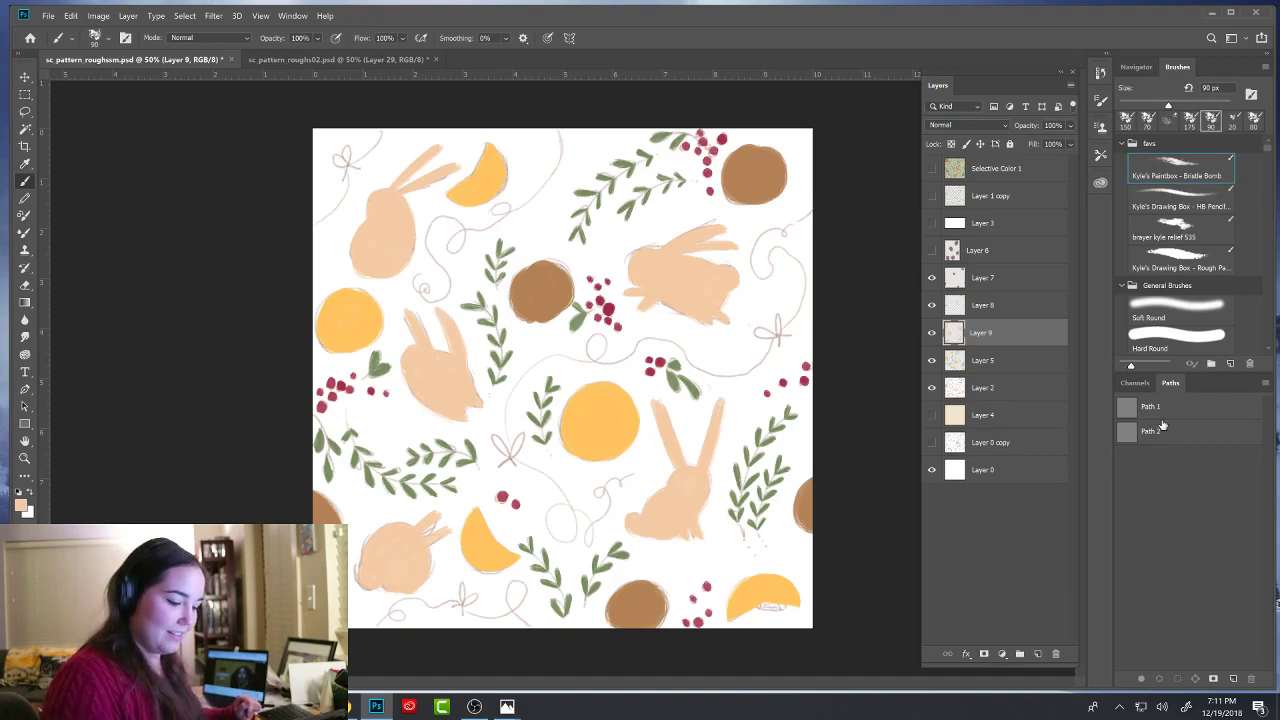
key("ctrl+1")
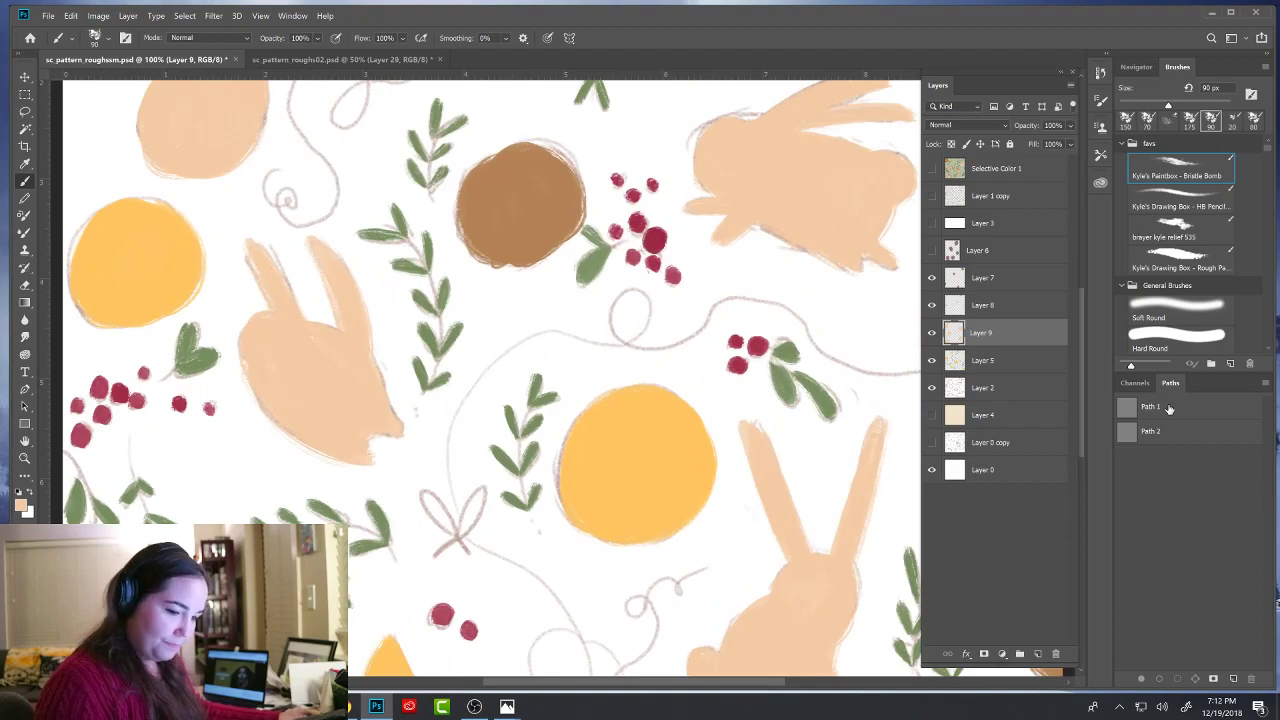
left_click(934, 388)
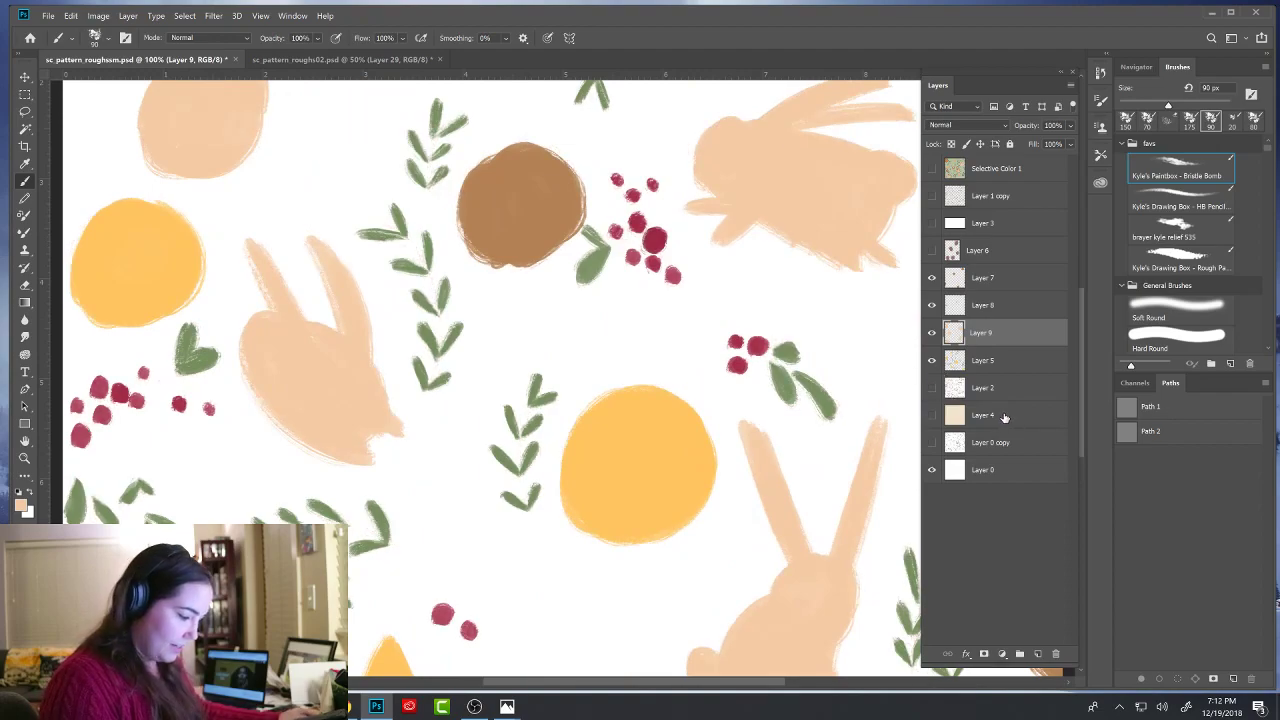
key("ctrl+minus")
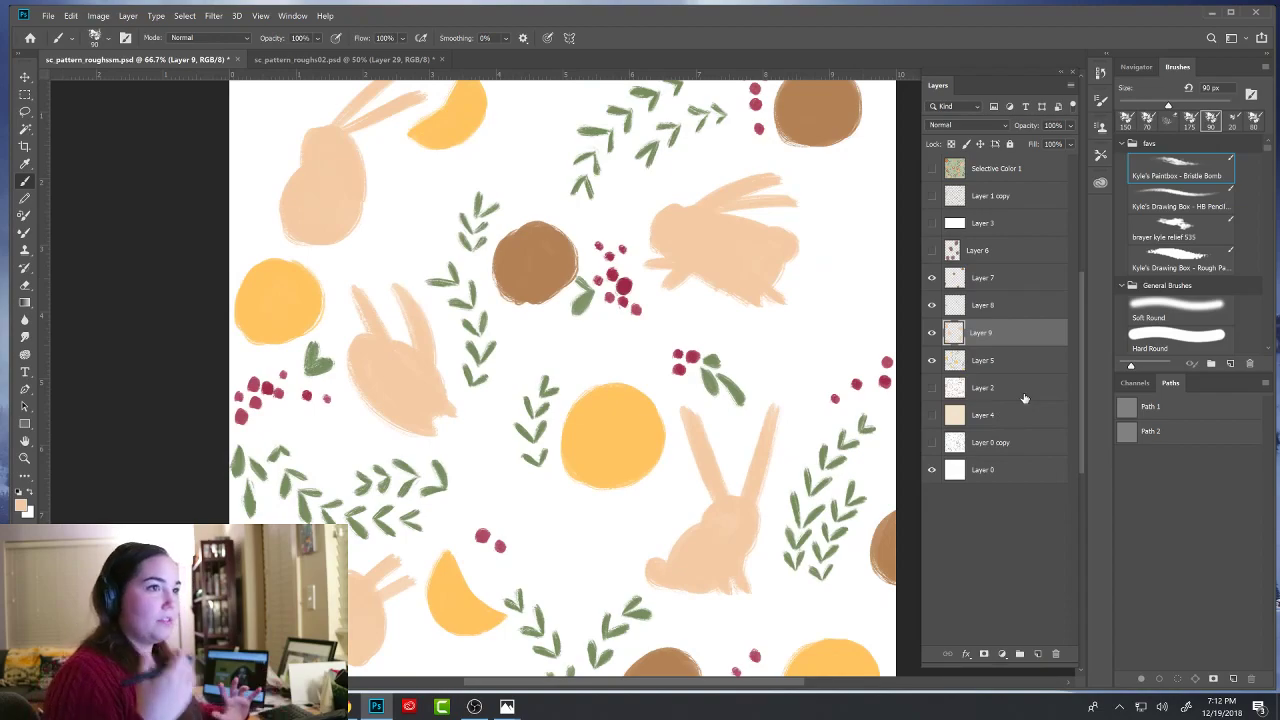
- Check the document's dimensions and resolution in the Image Size settings without changing them
left_click(98, 15)
left_click(147, 100)
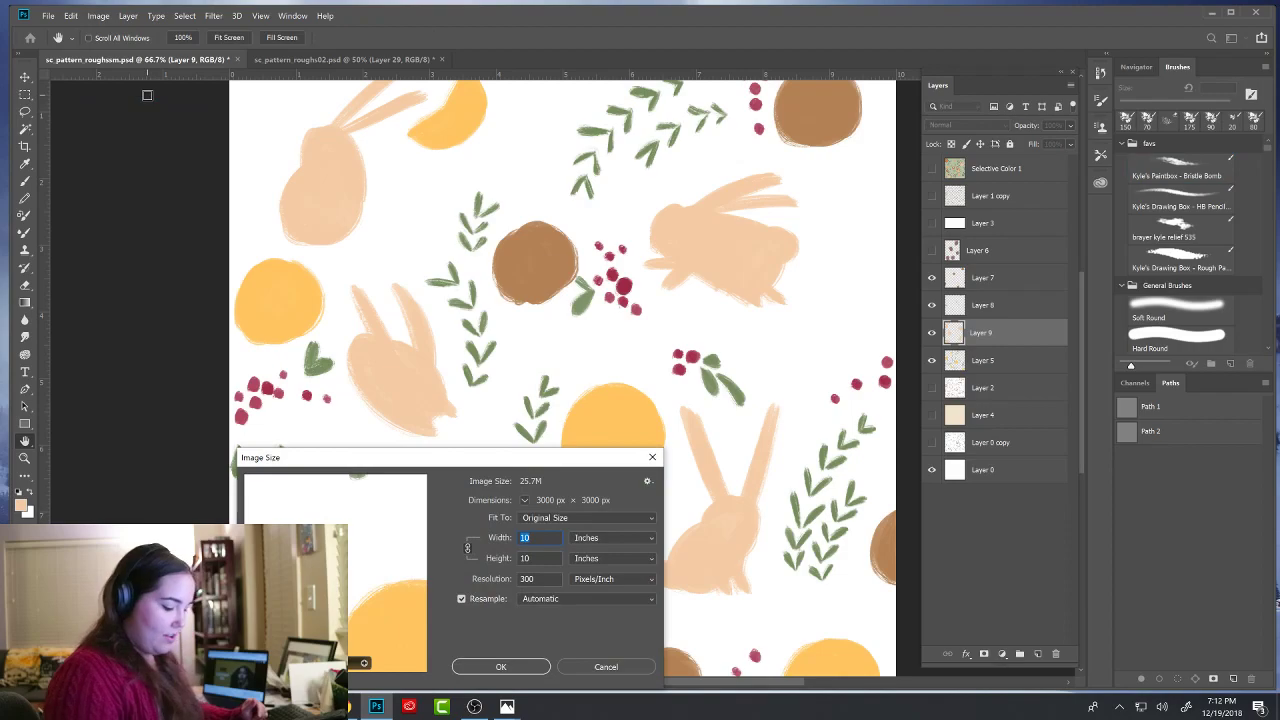
left_click(617, 667)
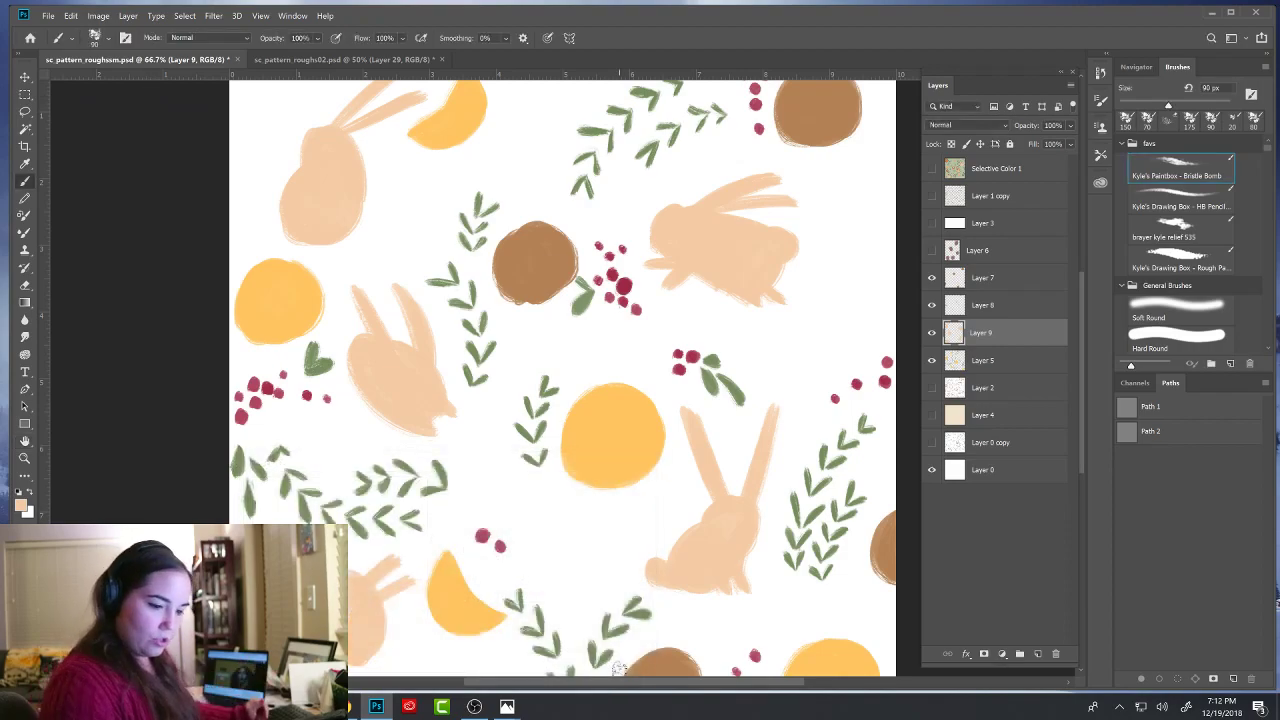
- Show the Layer 2 sketch again and move it above Layer 7 so its lines overlay the colours
left_click(932, 387)
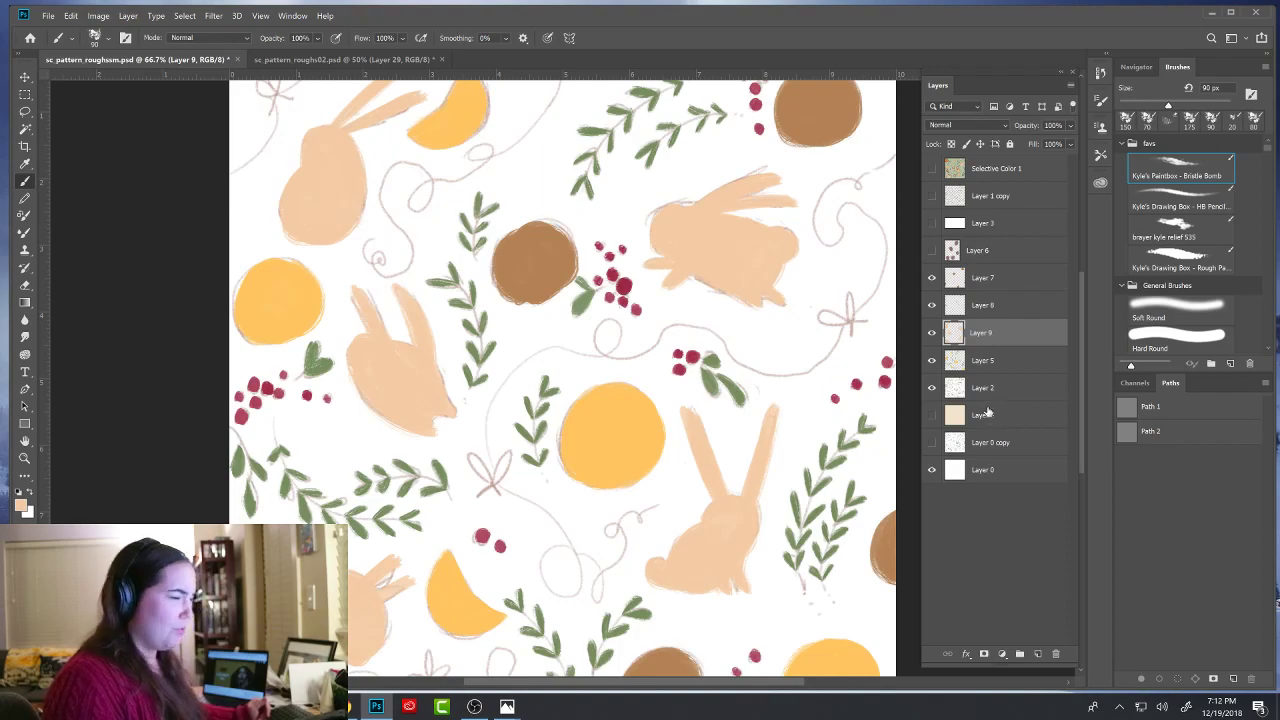
left_click(931, 335)
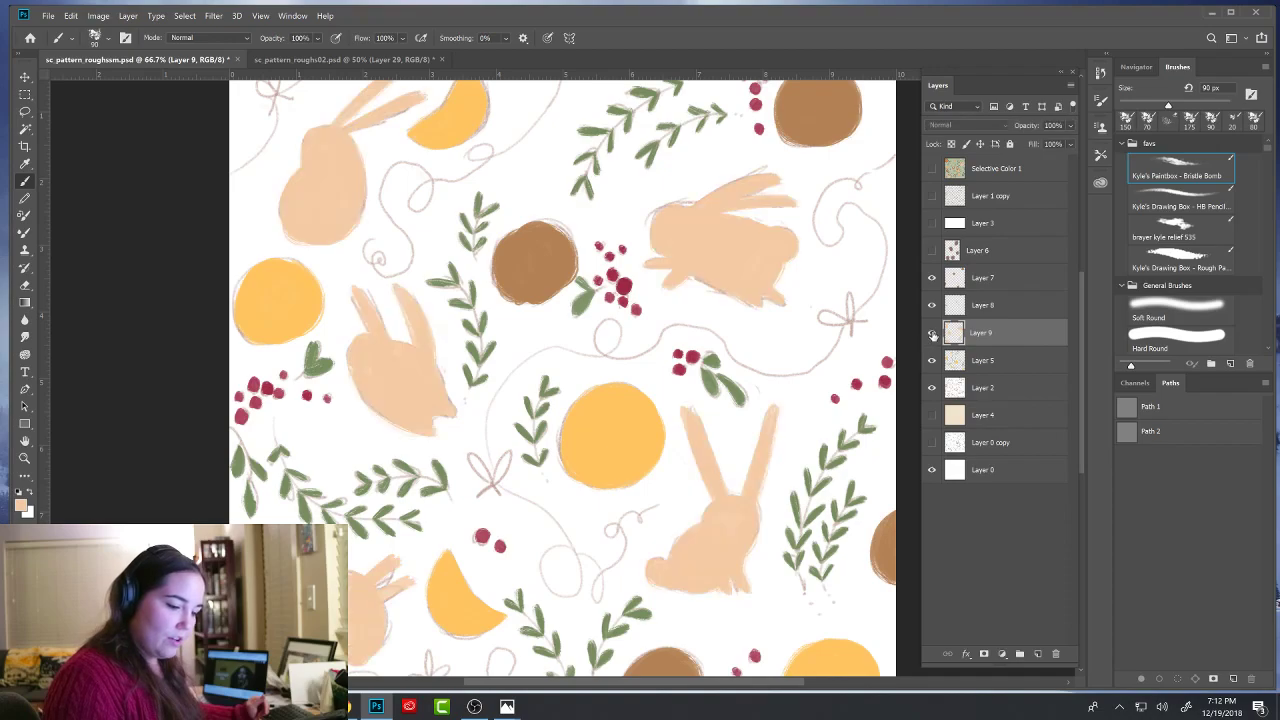
left_click(992, 391)
mouse_move(983, 391)
left_mouse_down()
mouse_move(975, 265)
mouse_move(1011, 292)
left_mouse_up()
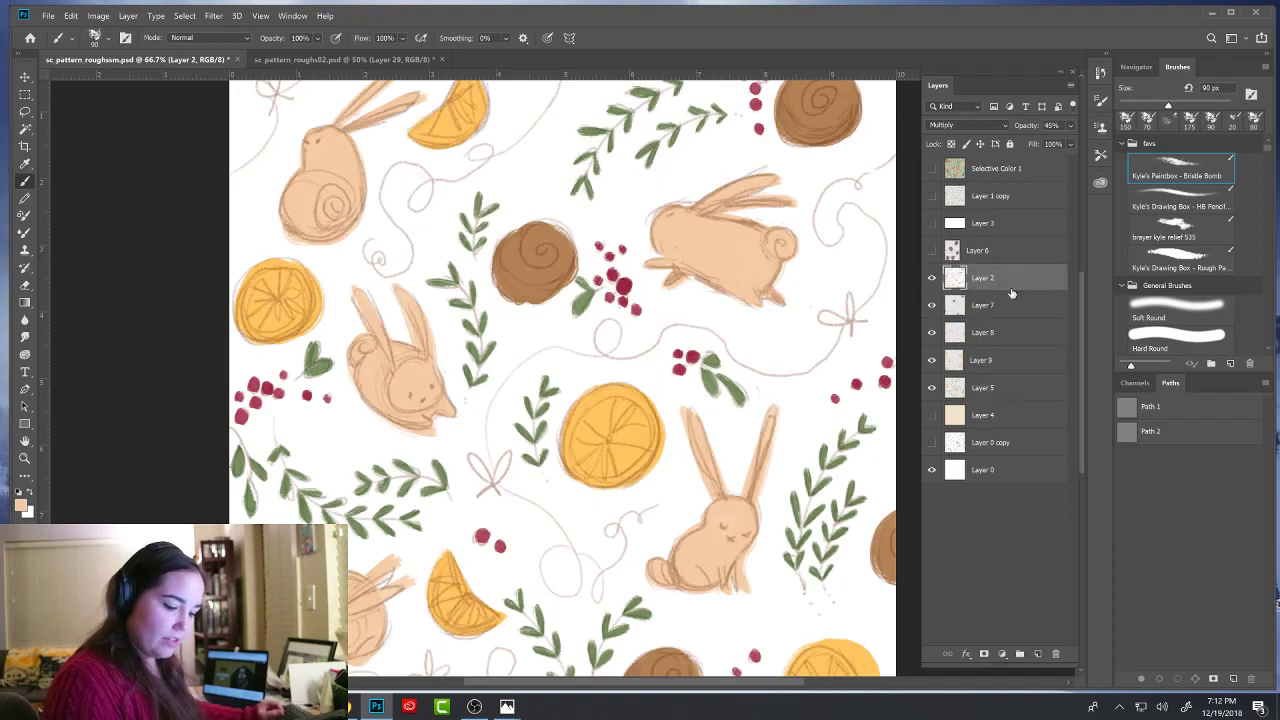
key("ctrl+minus")
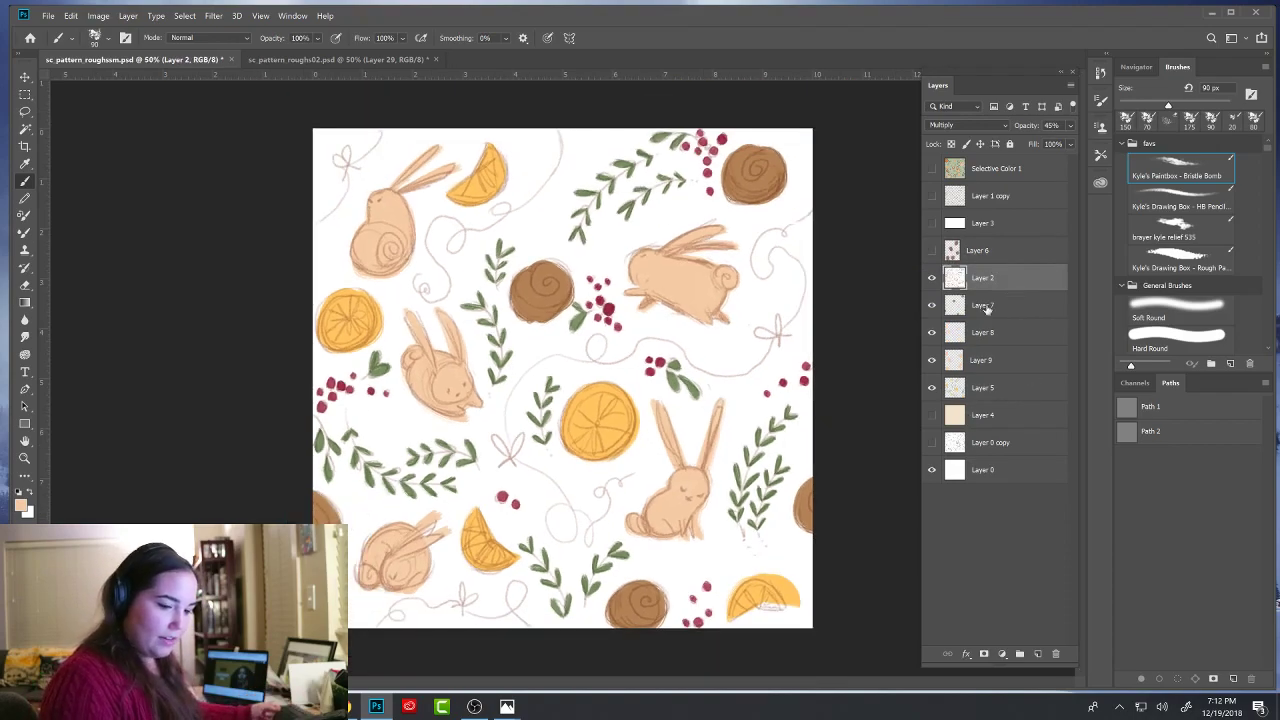
- Compare the pattern with and without the Layer 2 sketch, leave the sketch hidden and select Layer 9
left_click(932, 278)
left_click(932, 278)
left_click(932, 278)
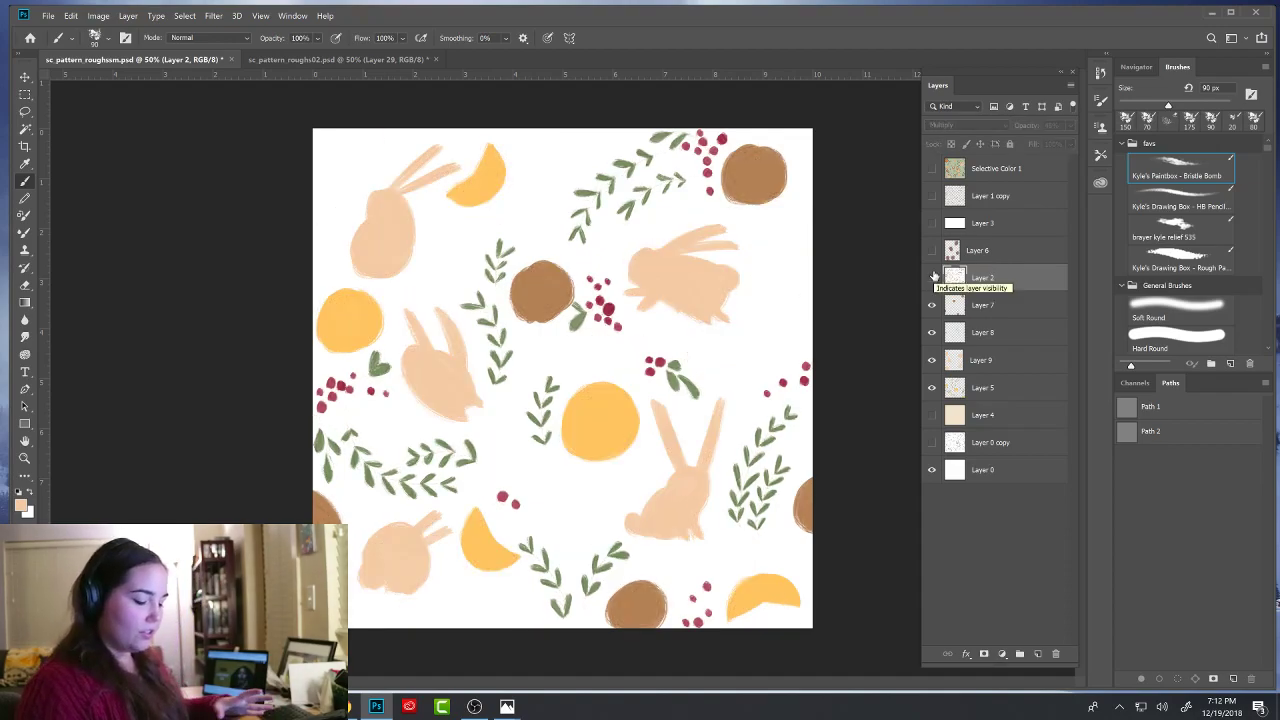
left_click(983, 361)
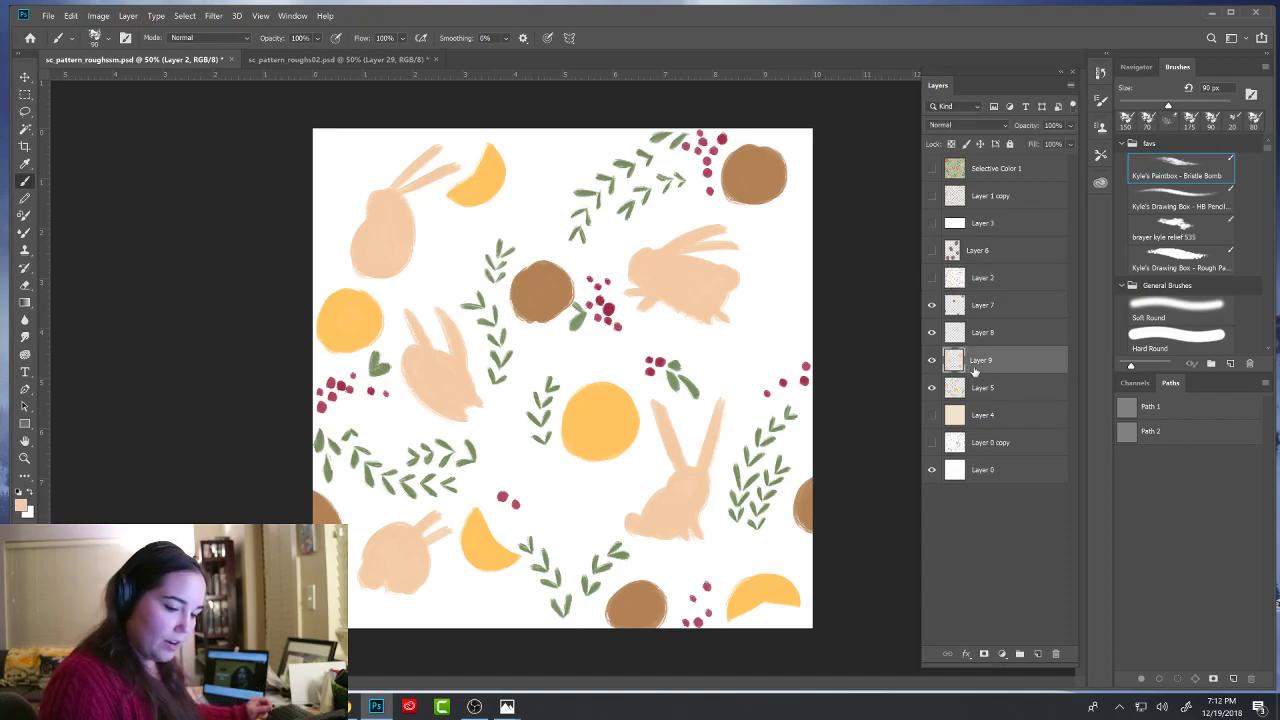
- Toggle Layer 5 to check the orange shapes, add a new layer above it and clip it to Layer 5
left_click(983, 388)
left_click(932, 388)
left_click(932, 388)
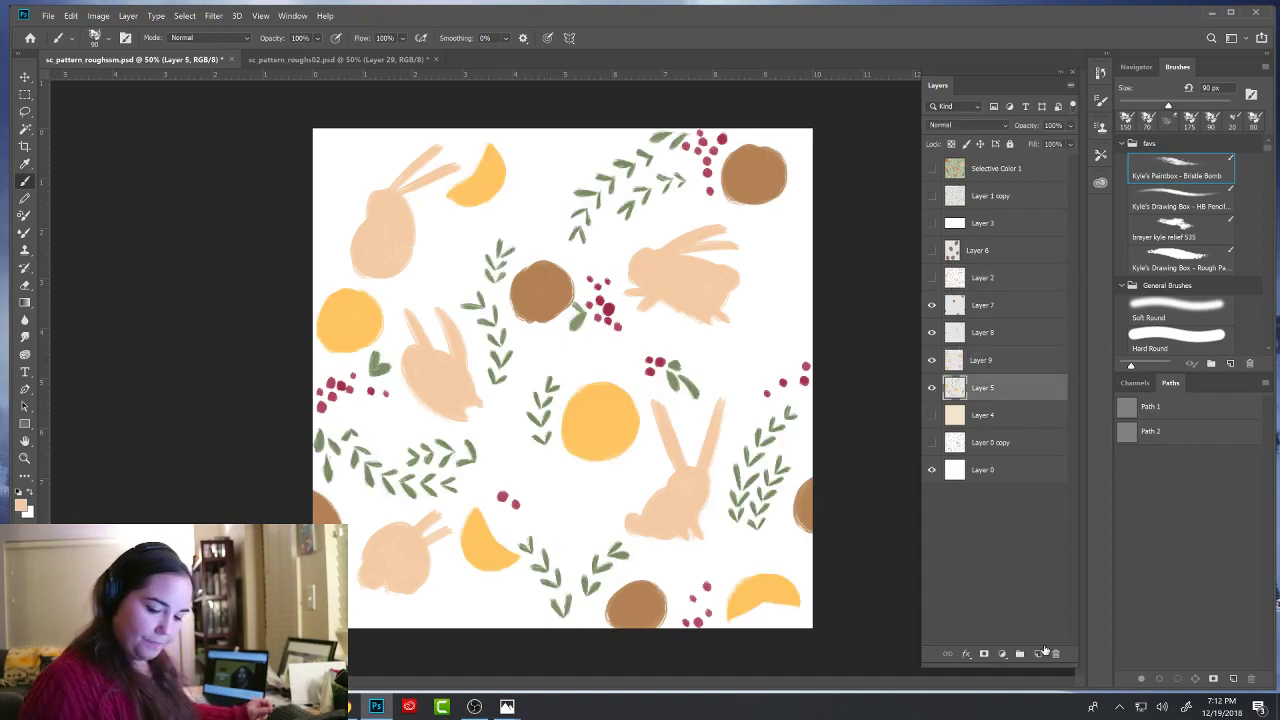
left_click(1040, 652)
left_click(1005, 397, "alt")
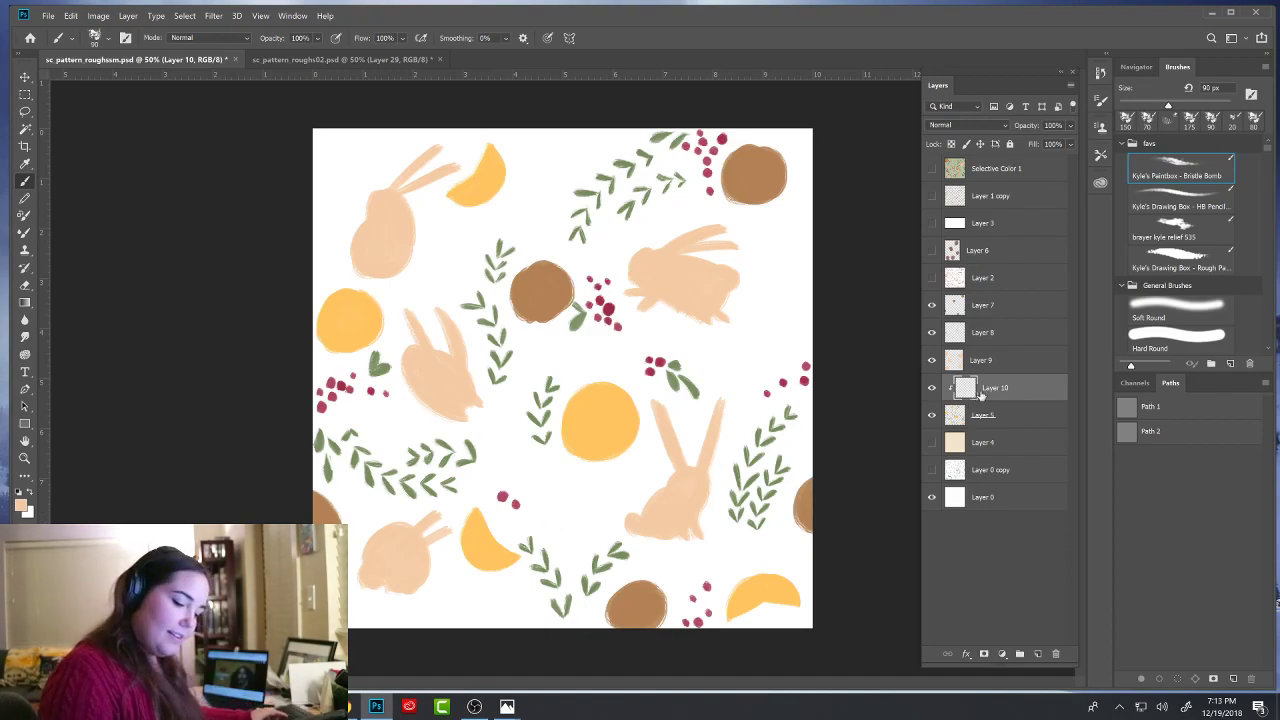
- Set the foreground colour to dark orange d8821e and paint the flesh of the orange slice at the canvas's lower edge
left_click(21, 505)
left_click(368, 332)
mouse_move(780, 490)
left_mouse_down()
mouse_move(771, 474)
mouse_move(825, 487)
left_mouse_up()
left_click(858, 619)
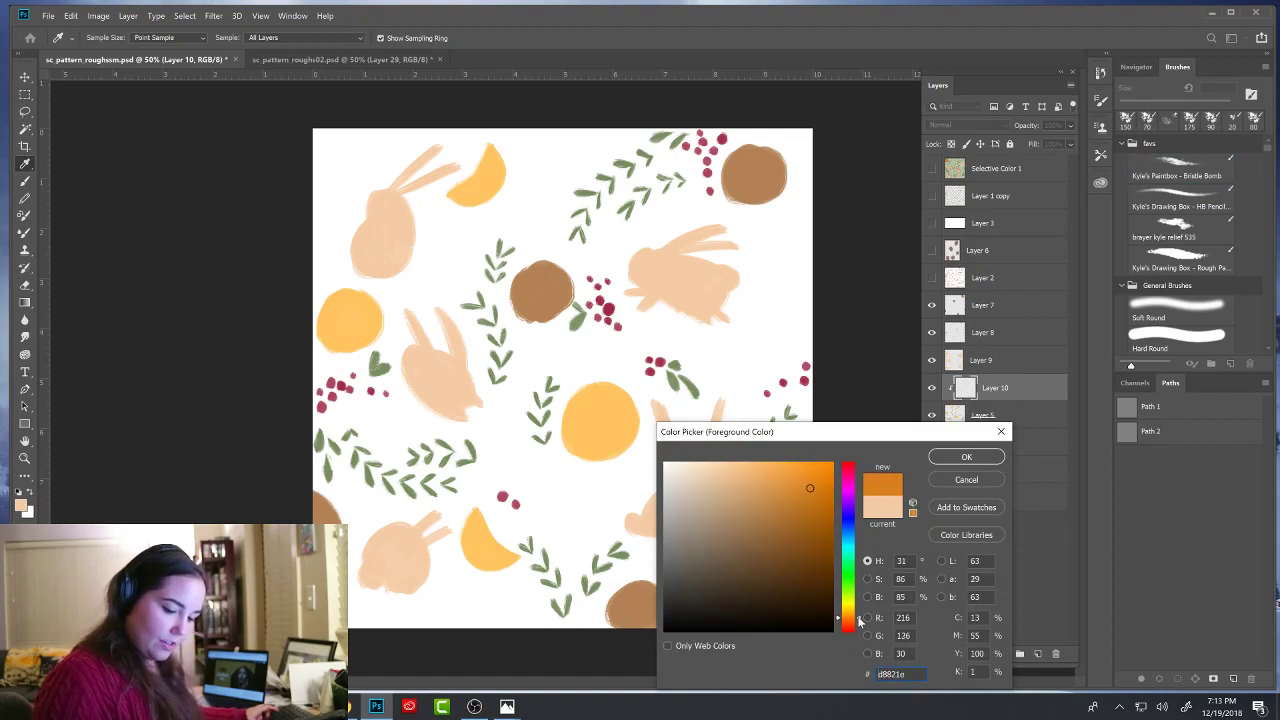
left_click(966, 456)
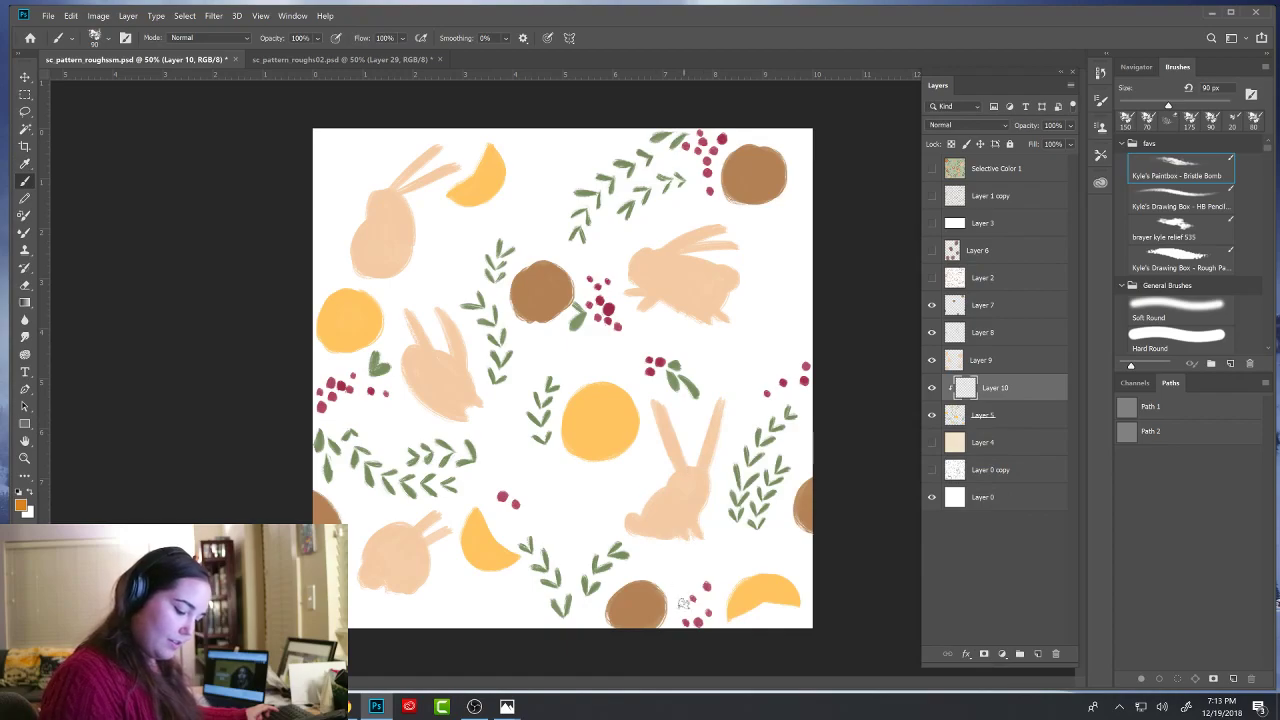
mouse_move(760, 604)
left_mouse_down()
mouse_move(771, 620)
mouse_move(752, 604)
mouse_move(782, 590)
left_mouse_up()
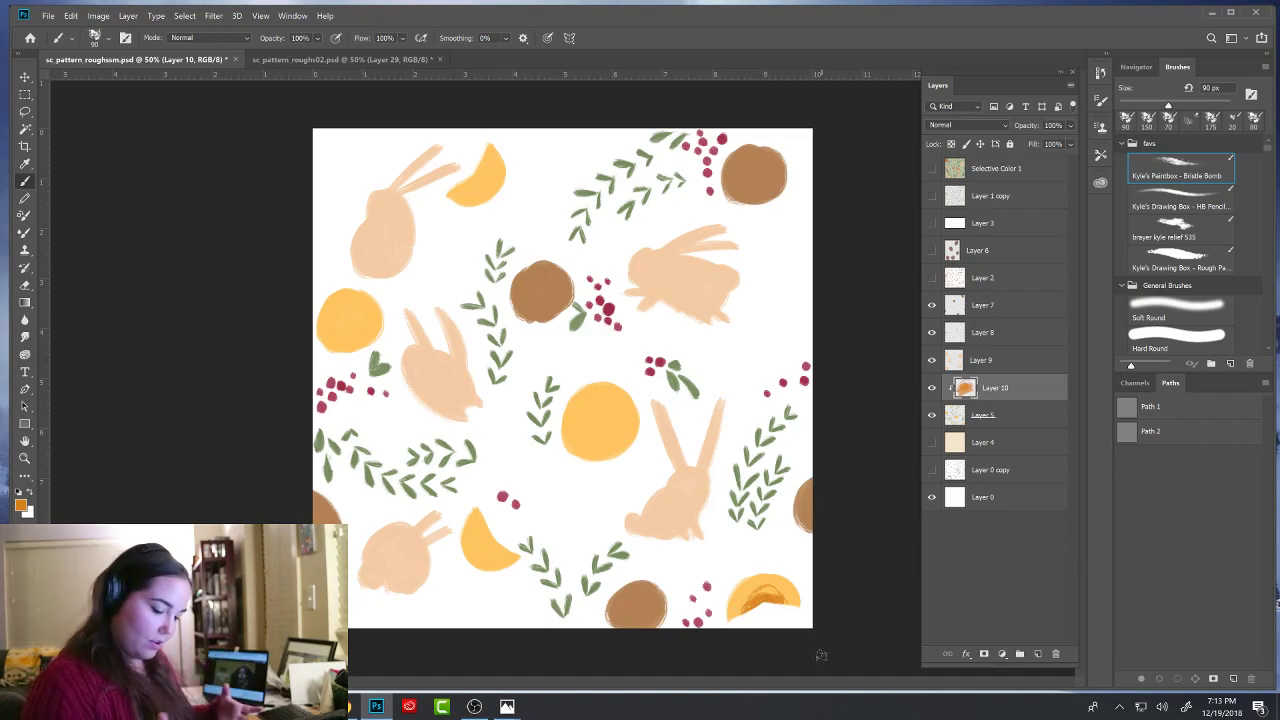
- Release Layer 10's clipping and toggle its visibility to compare the strokes unclipped, then clip it to Layer 5 again
left_click(1015, 400, "alt")
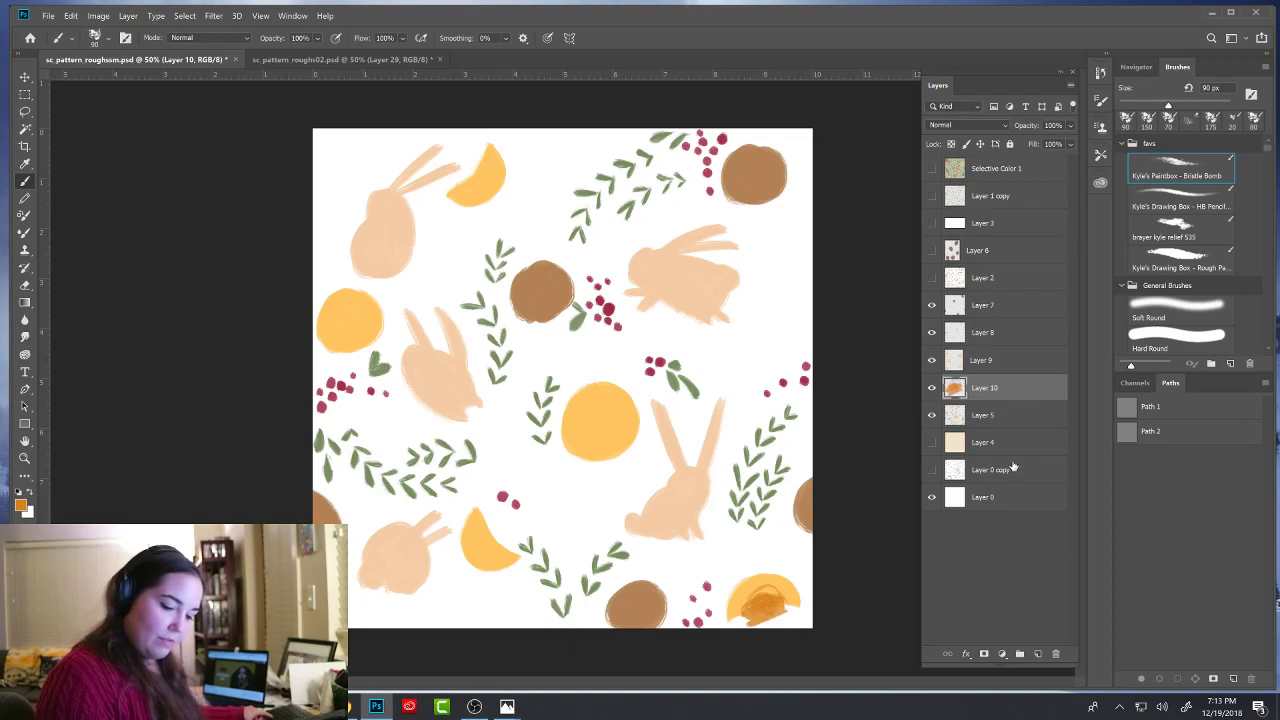
left_click(989, 414)
left_click(933, 389)
left_click(933, 389)
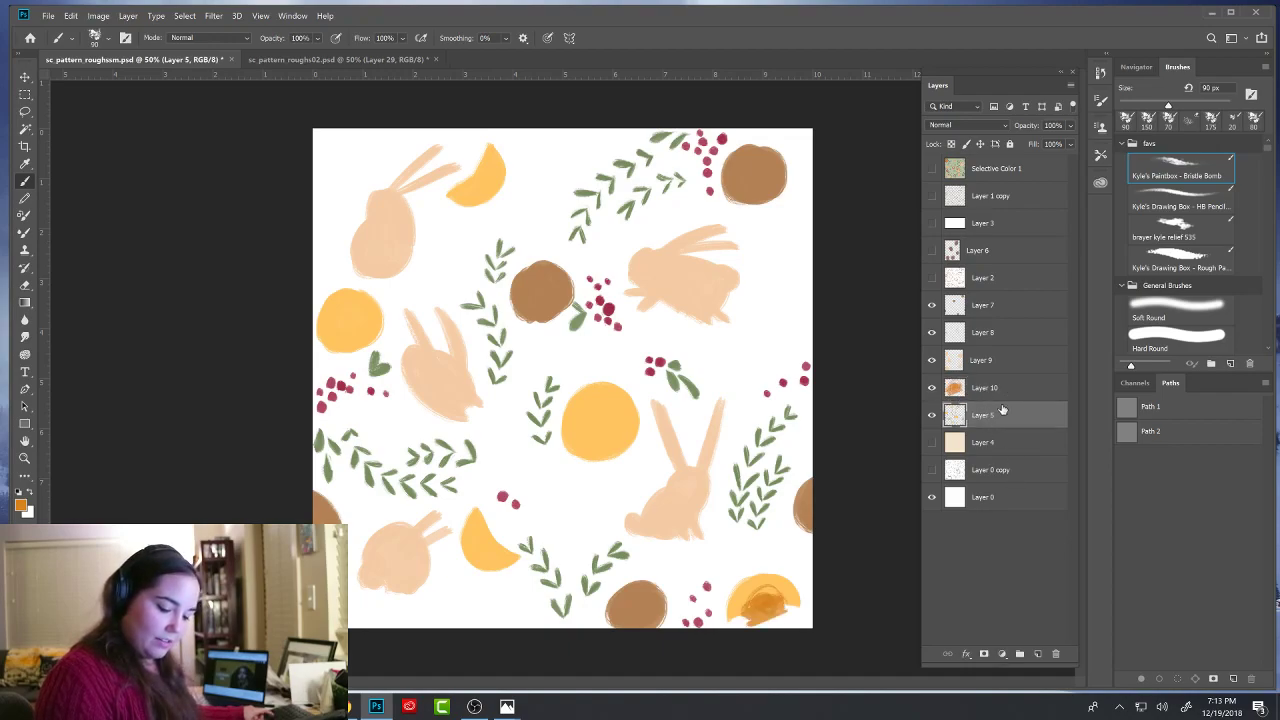
left_click(995, 400, "alt")
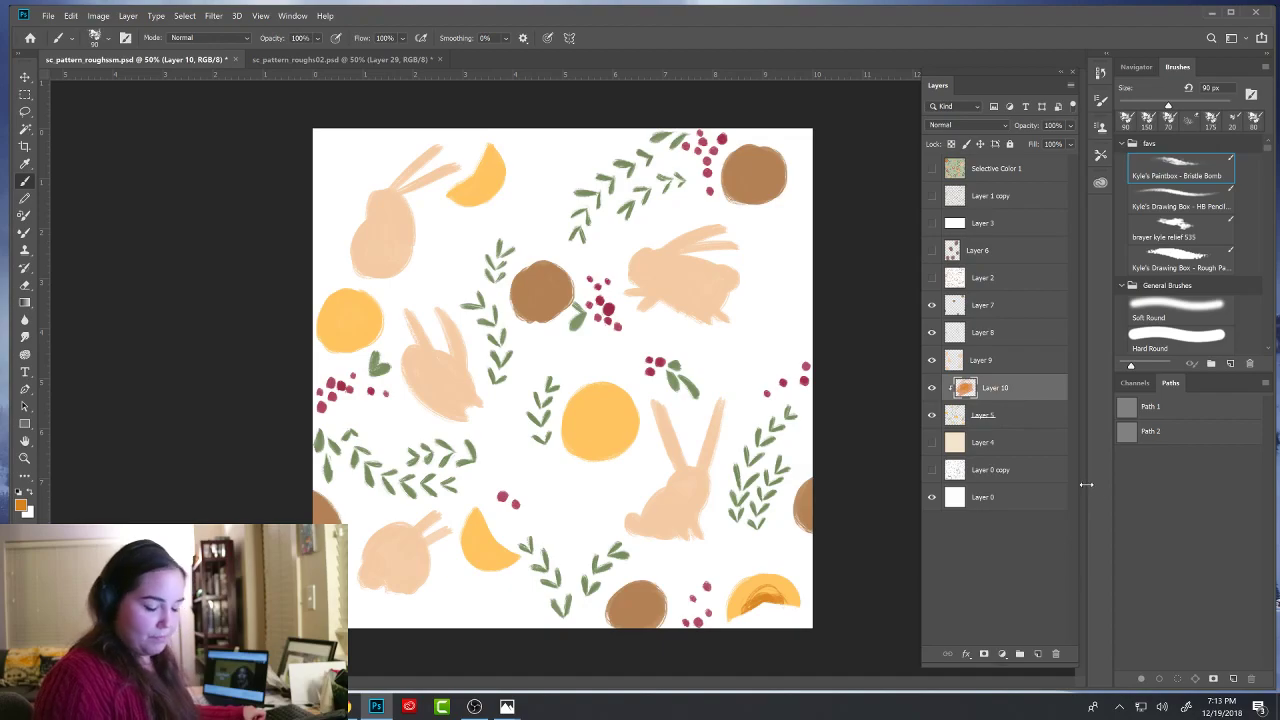
- Paint the flesh of the orange wedge beside the curled-up bunny in the dark orange d8821e
mouse_move(488, 532)
left_mouse_down()
mouse_move(498, 549)
mouse_move(474, 548)
mouse_move(478, 534)
left_mouse_up()
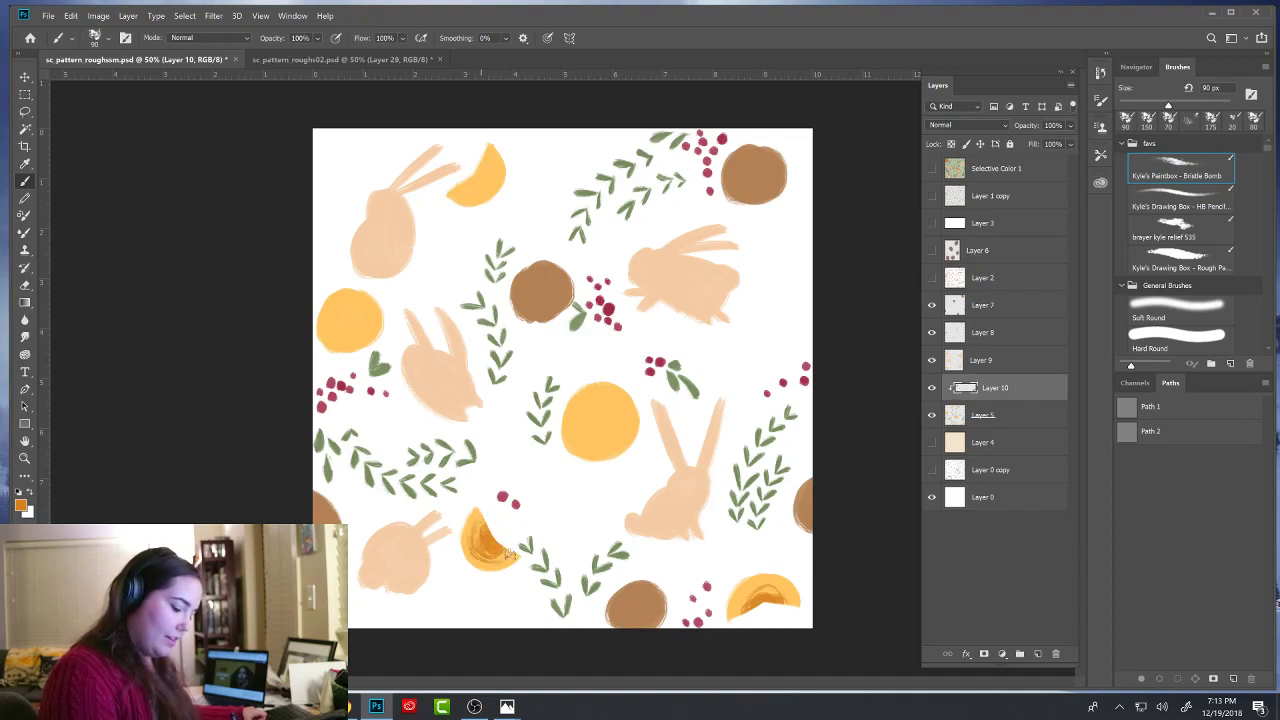
left_click_drag(488, 515, 468, 550)
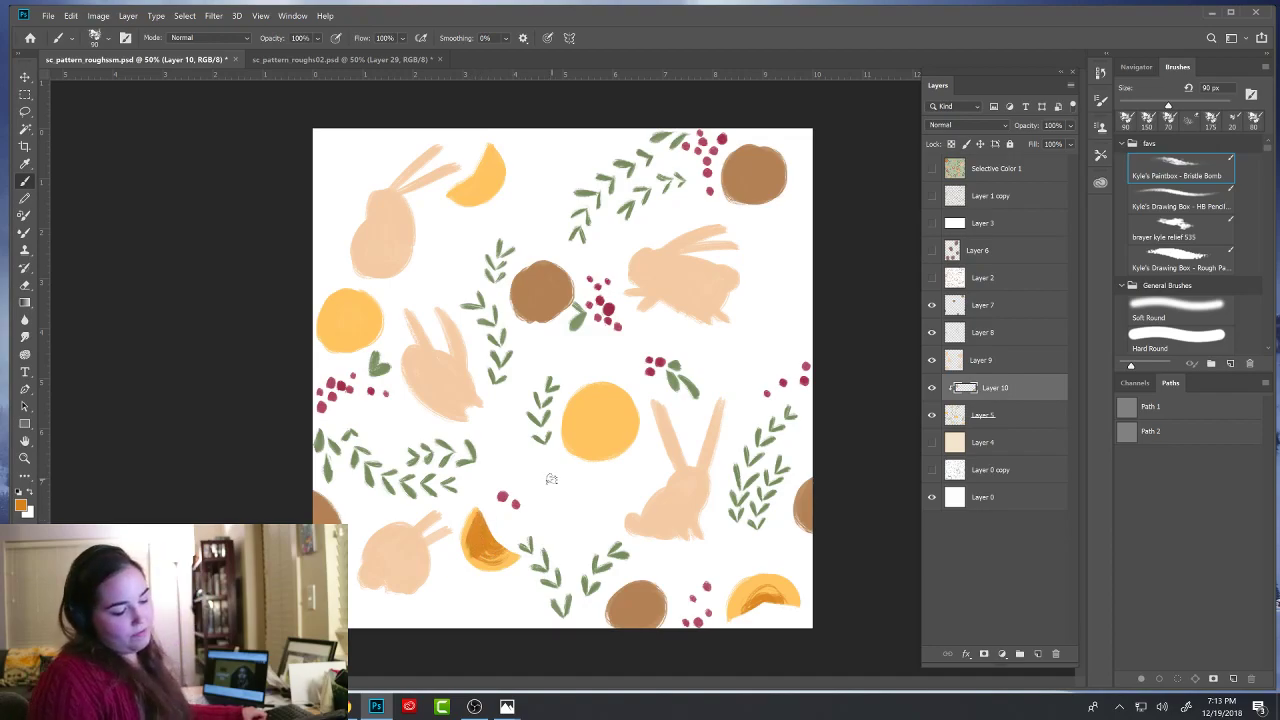
- Set the foreground colour to lighter orange f9a13a and repaint the flesh of the wedge beside the curled-up bunny
left_click(22, 505)
left_click(793, 466)
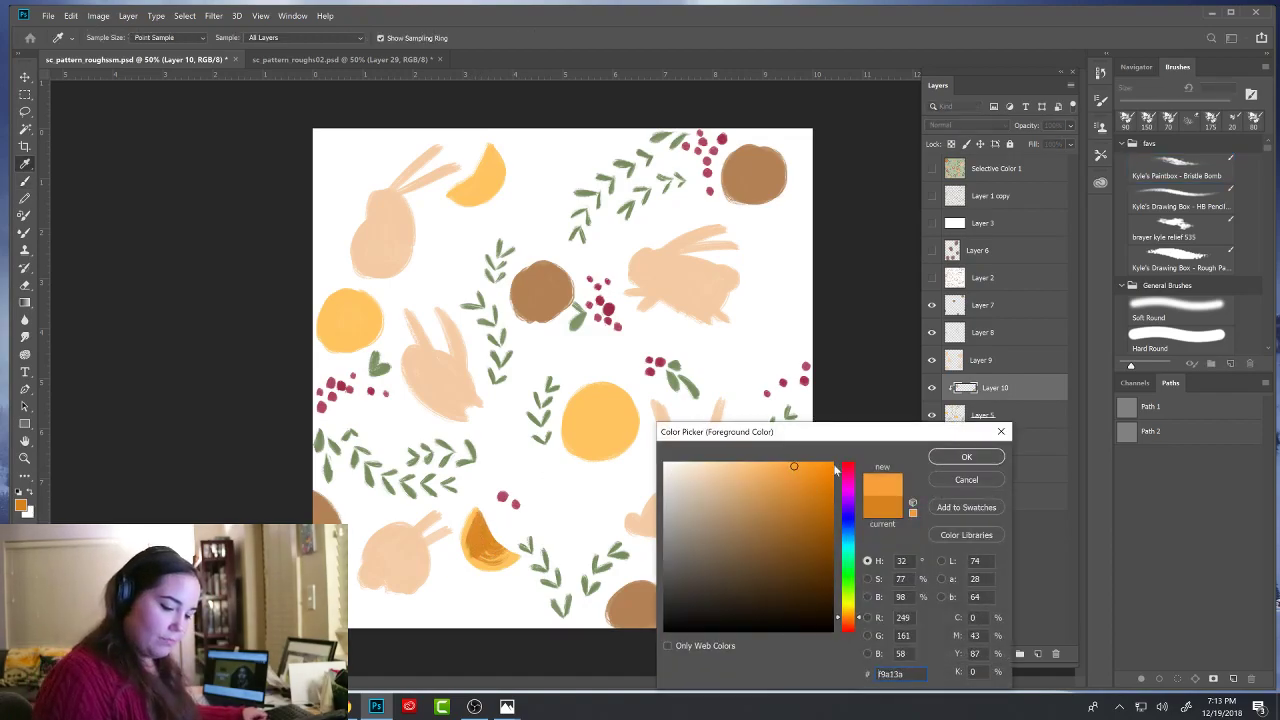
left_click(966, 457)
key("b")
mouse_move(485, 548)
left_mouse_down()
mouse_move(483, 514)
mouse_move(478, 534)
left_mouse_up()
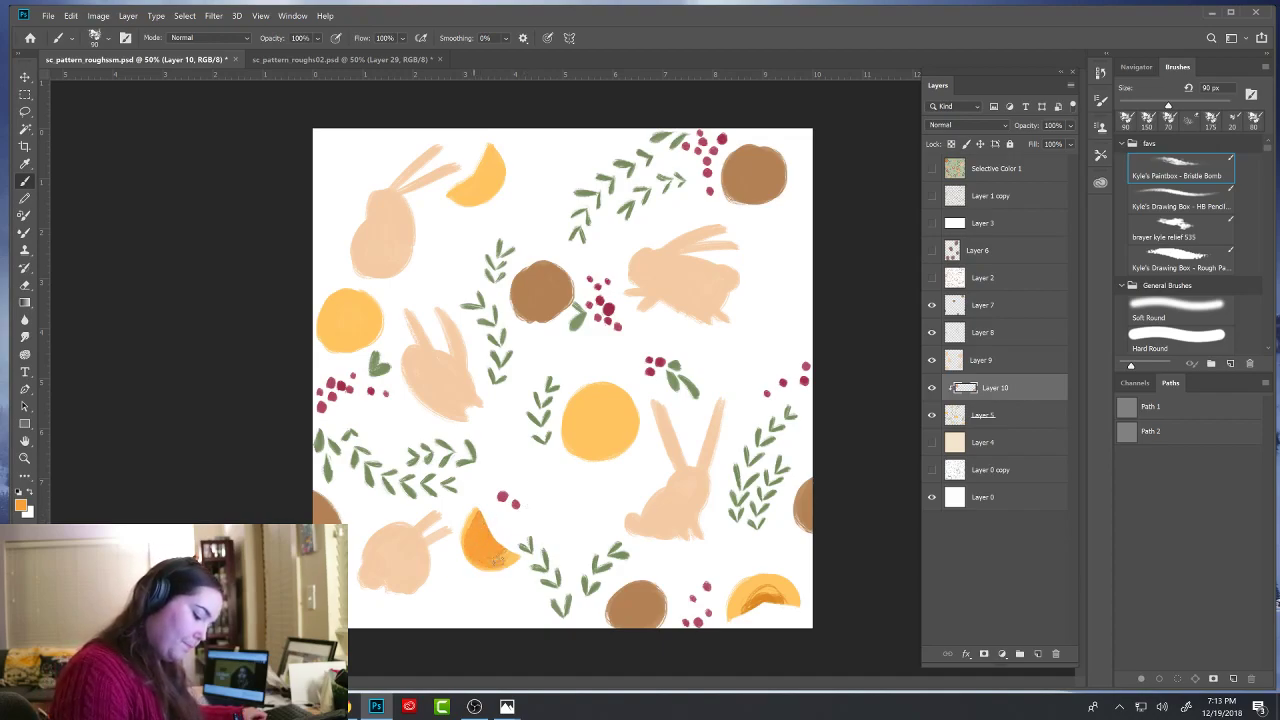
- Paint the flesh of the central round orange, enlarging the brush to 150 px, and trim its rim with the 40 px eraser
mouse_move(583, 409)
left_mouse_down()
mouse_move(611, 429)
mouse_move(586, 452)
mouse_move(604, 414)
left_mouse_up()
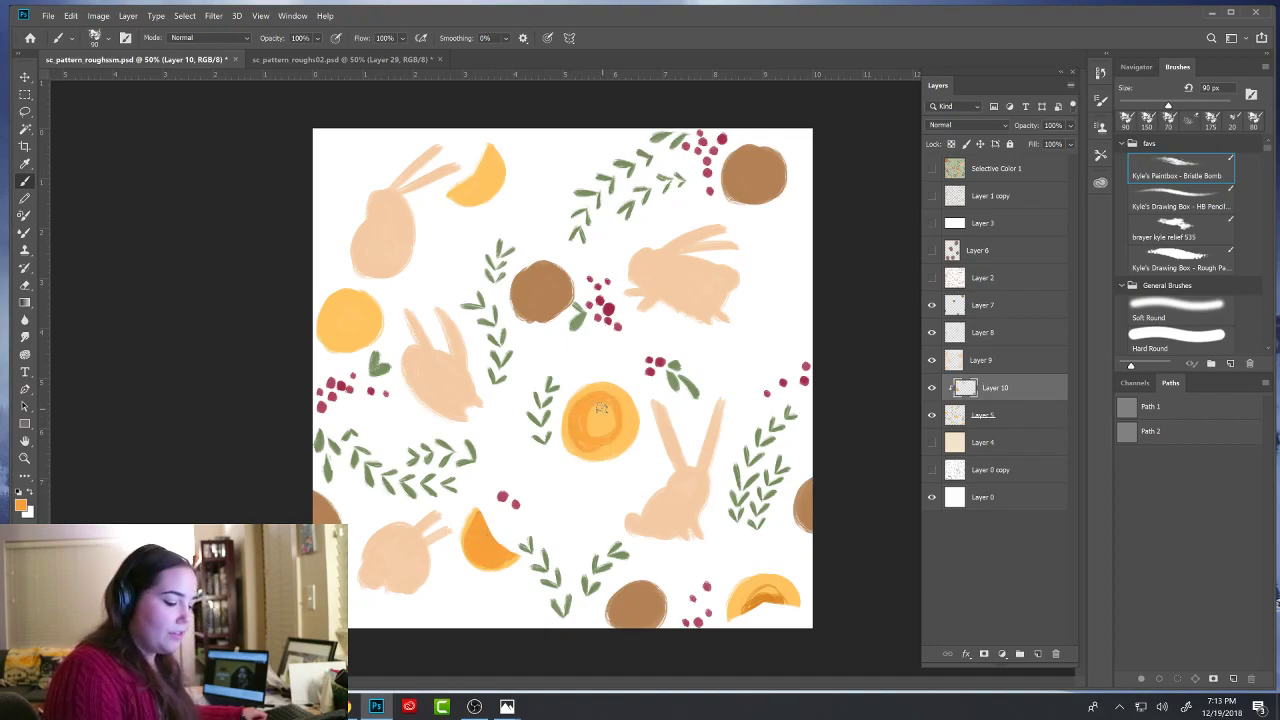
key("bracketright")
key("bracketright")
key("bracketright")
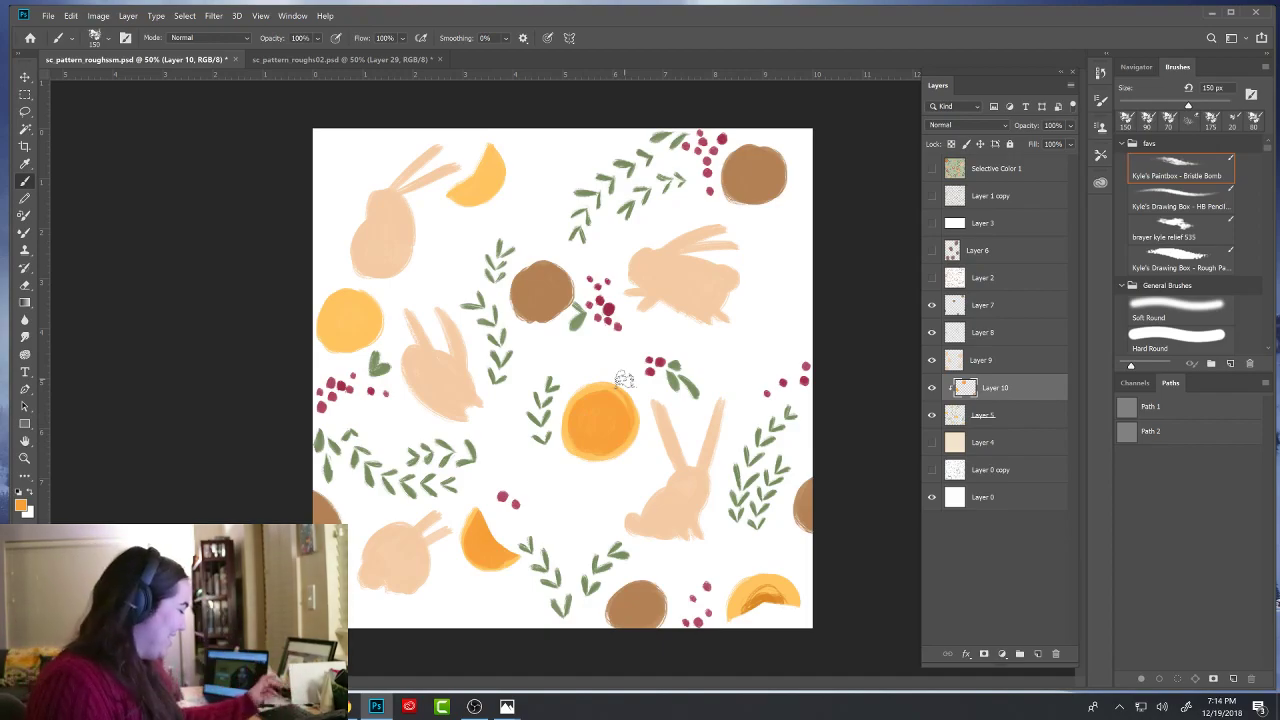
key("e")
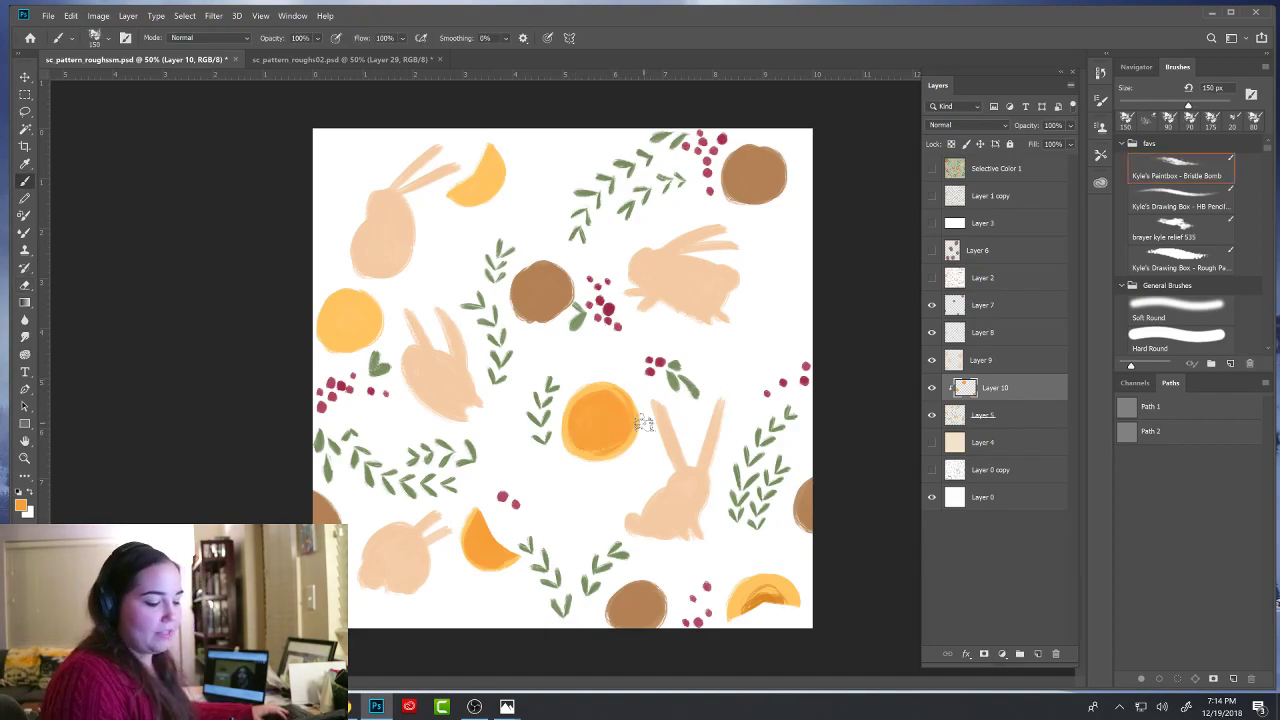
key("e")
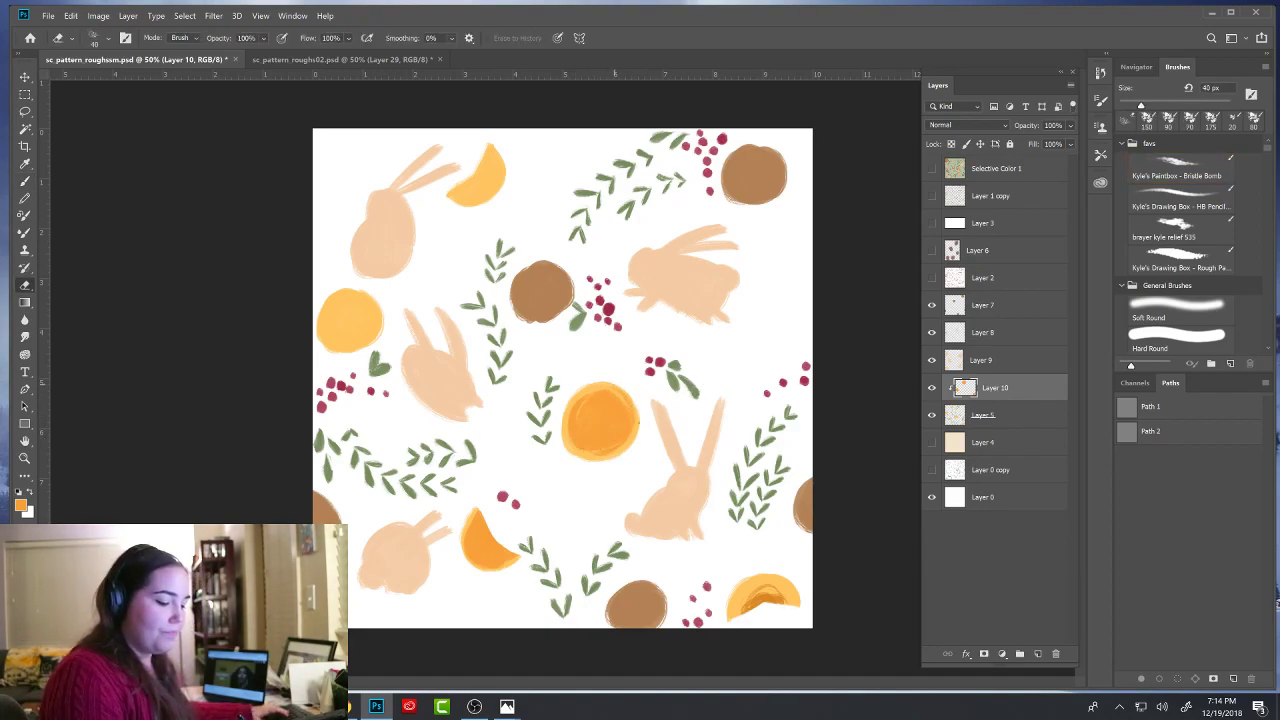
- Repaint the orange slice at the canvas's lower edge in f9a13a and erase a clean rim along the two lower slices
key("b")
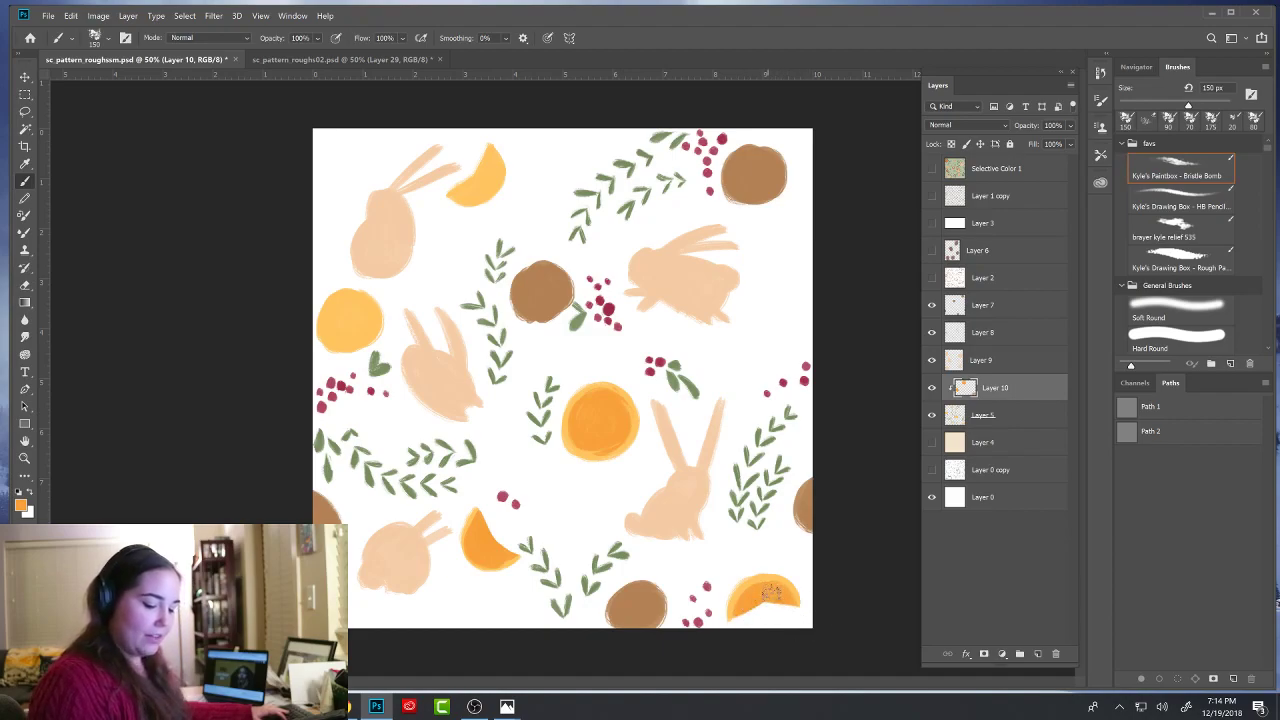
key("e")
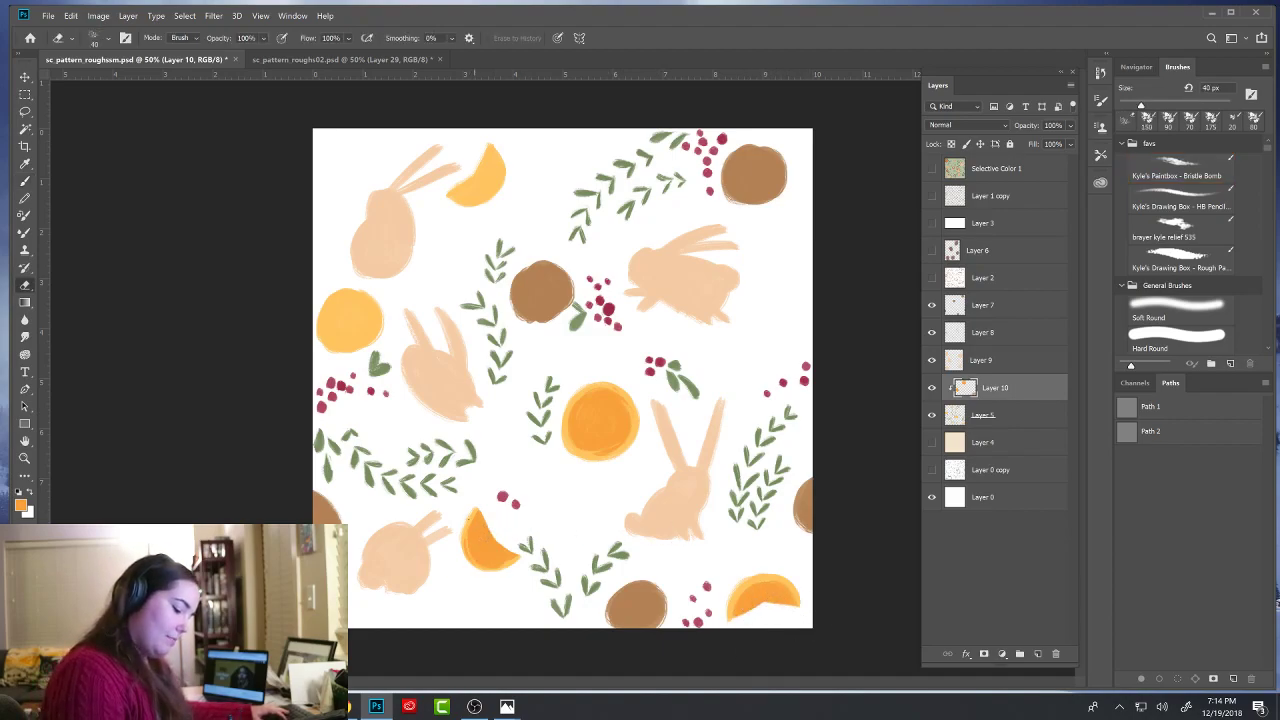
key("b")
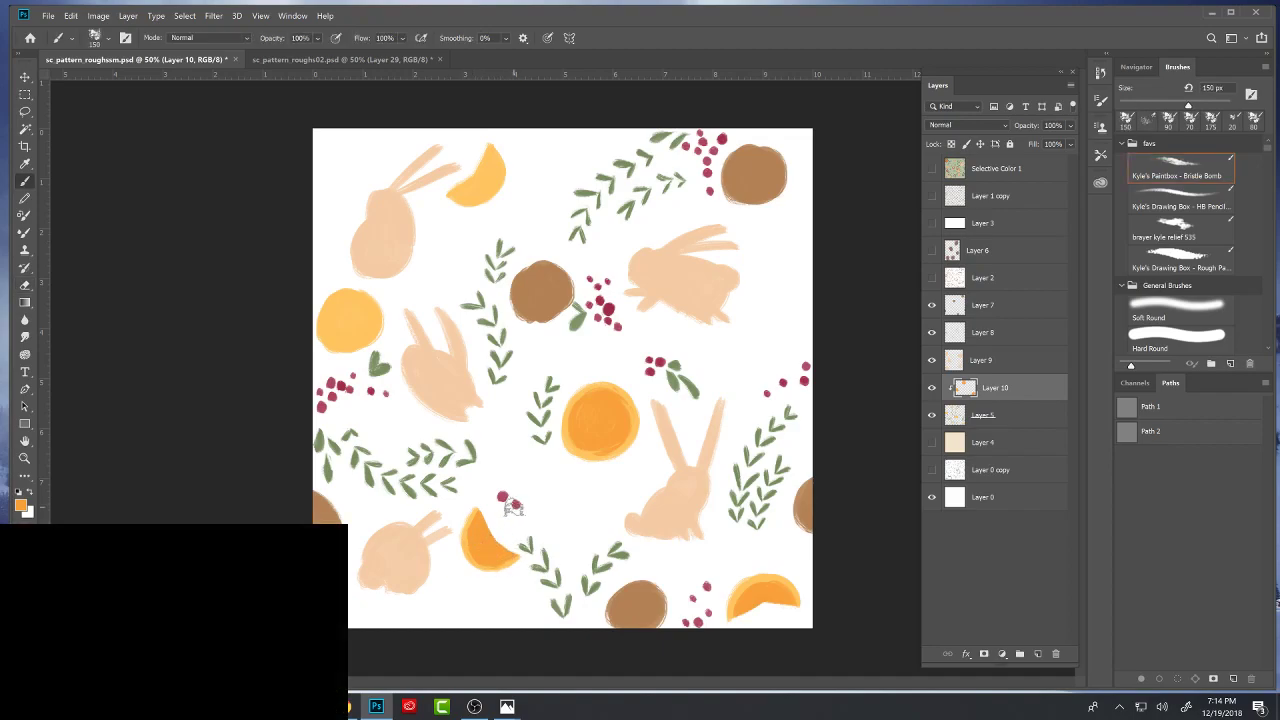
key("e")
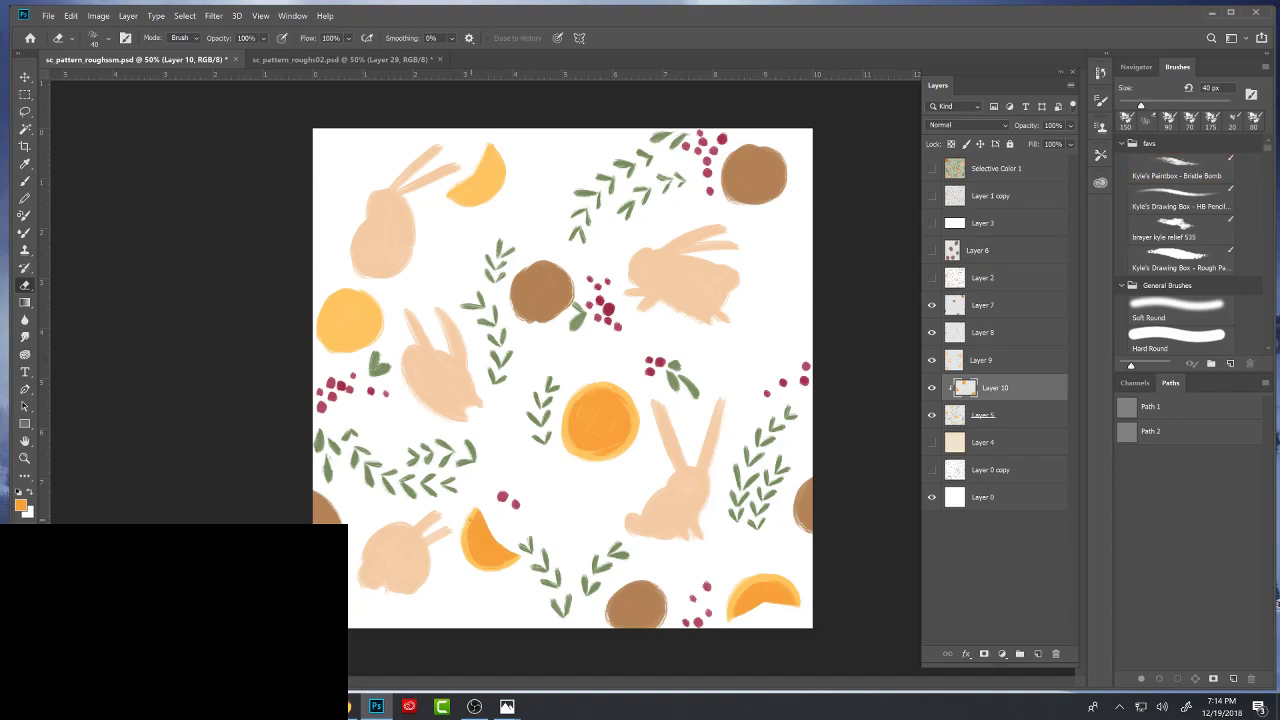
key("b")
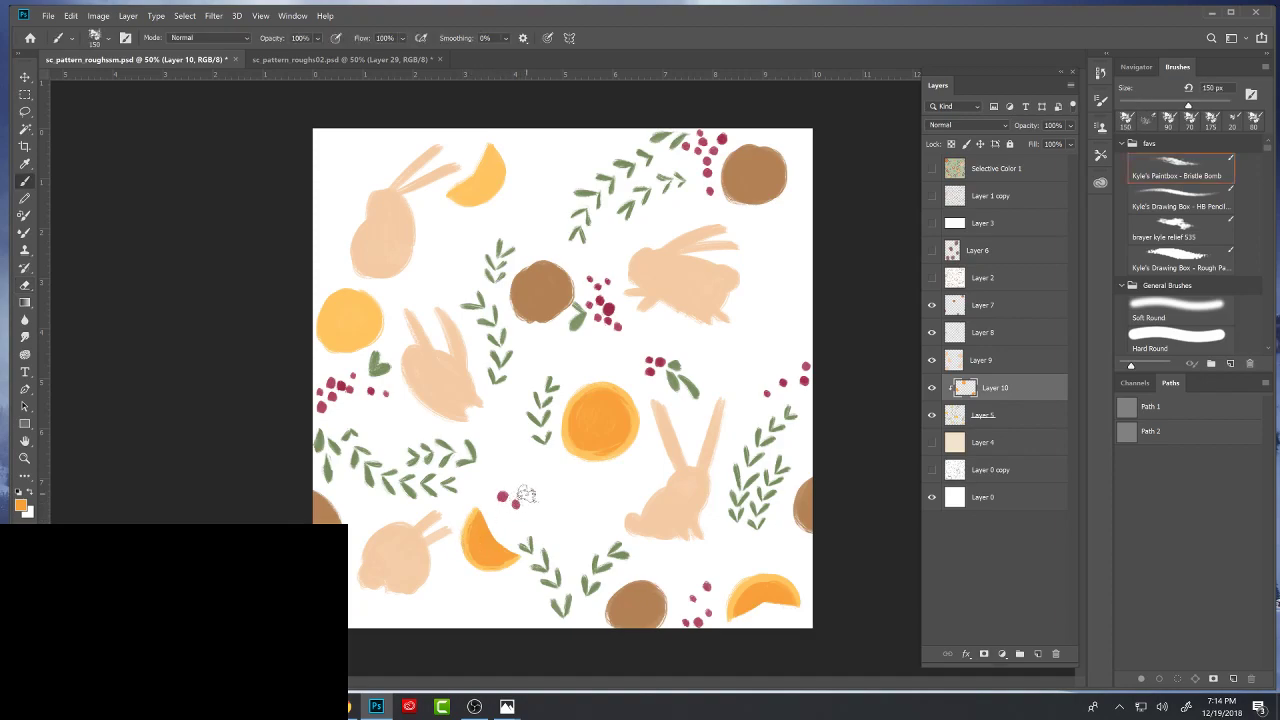
- Paint the flesh of the round orange at the canvas's left edge and the wedge near the top, refining their rims with the eraser
mouse_move(345, 318)
left_mouse_down()
mouse_move(362, 315)
mouse_move(345, 335)
mouse_move(342, 305)
mouse_move(343, 334)
mouse_move(356, 304)
mouse_move(347, 310)
mouse_move(368, 324)
left_mouse_up()
key("e")
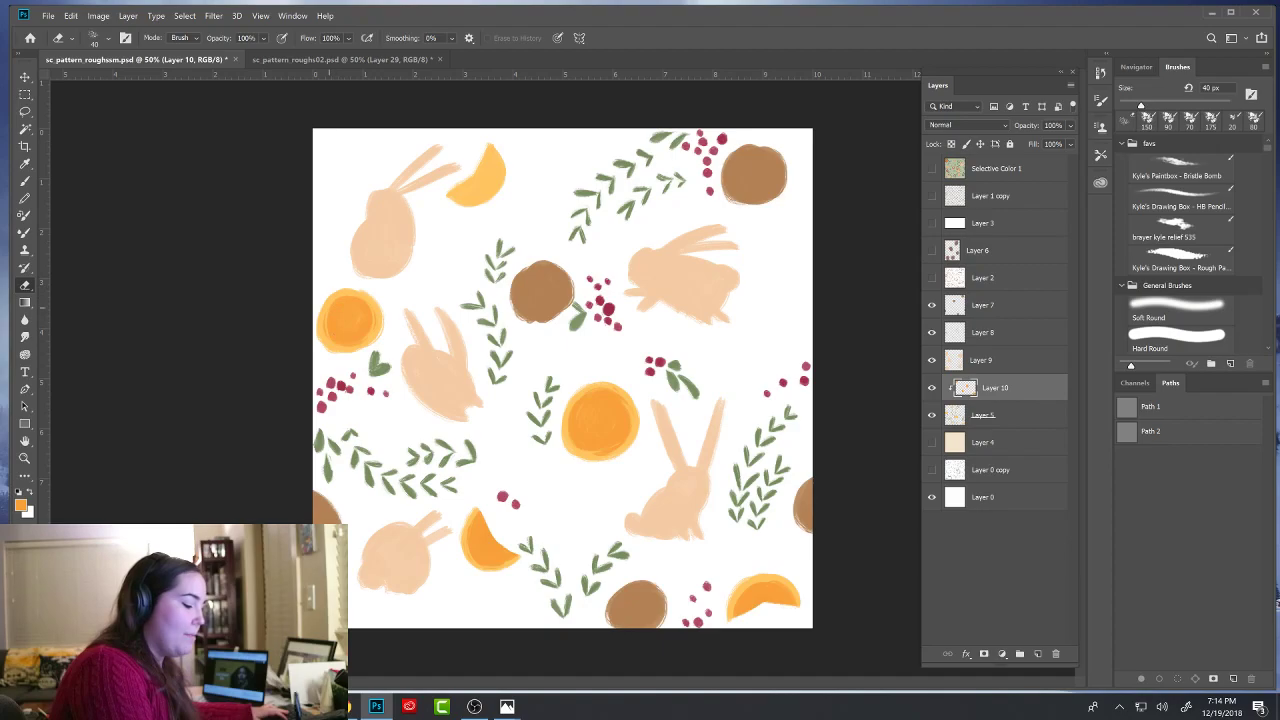
key("b")
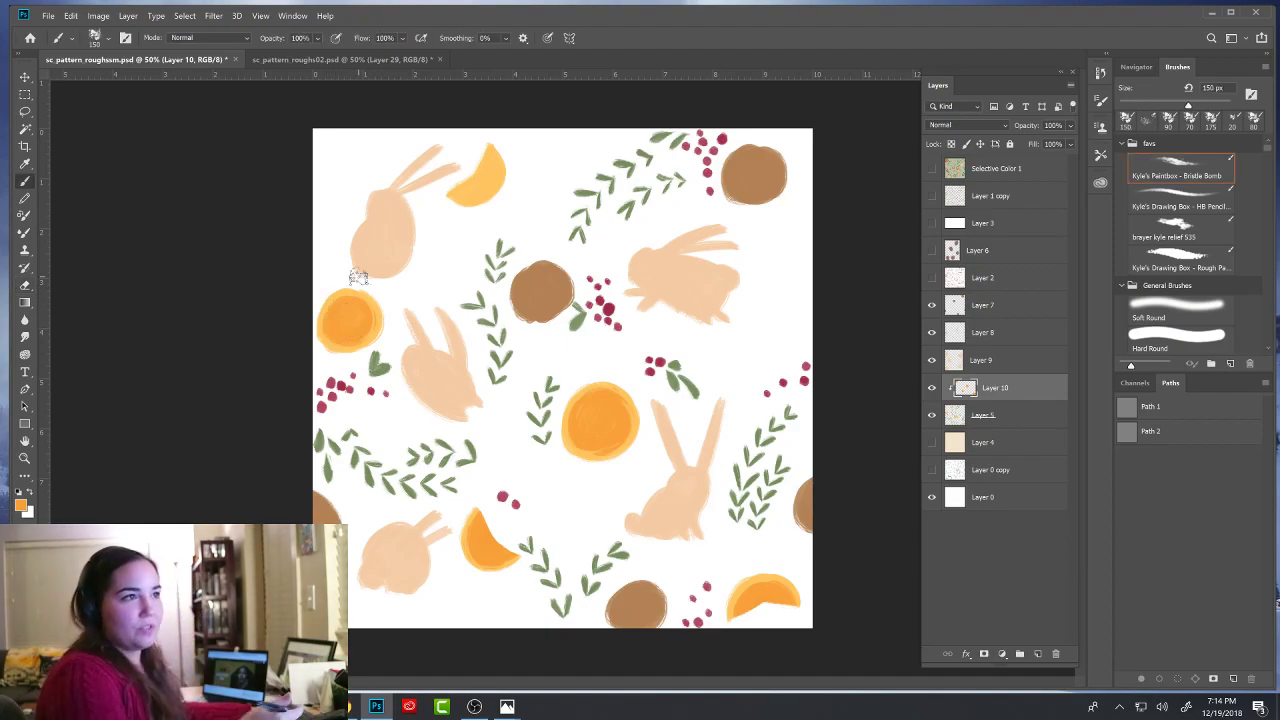
key("e")
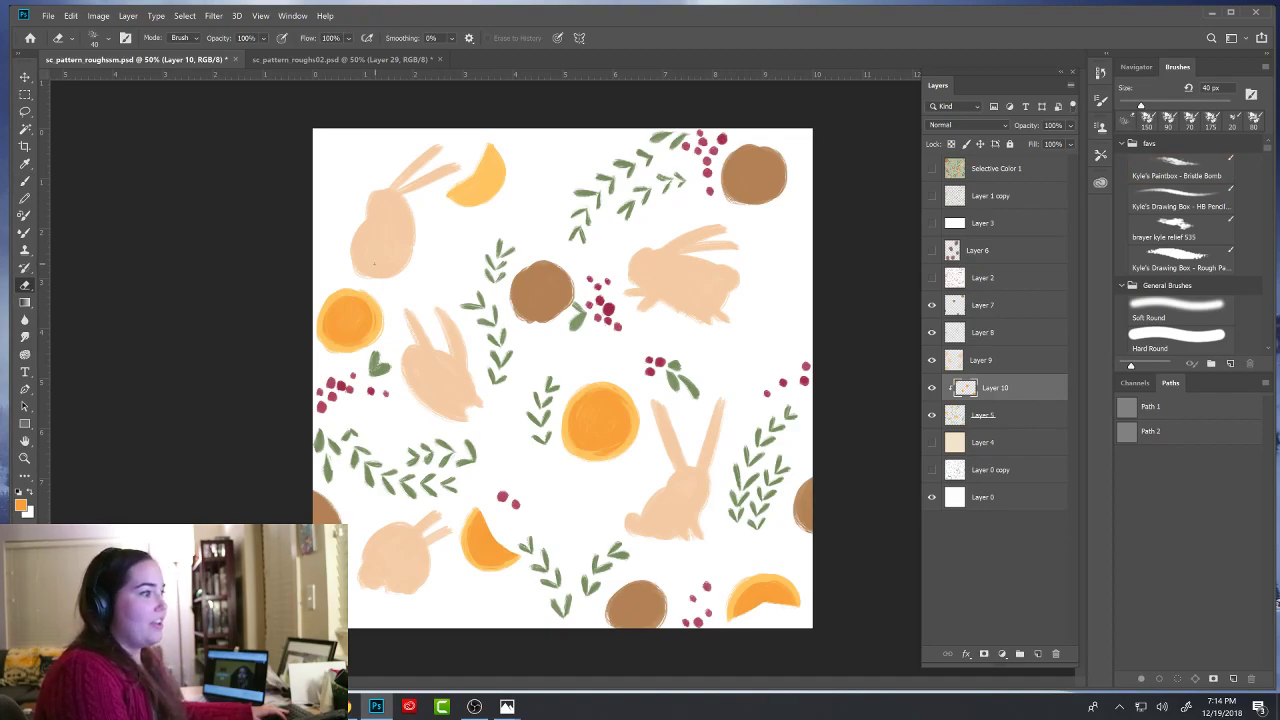
key("b")
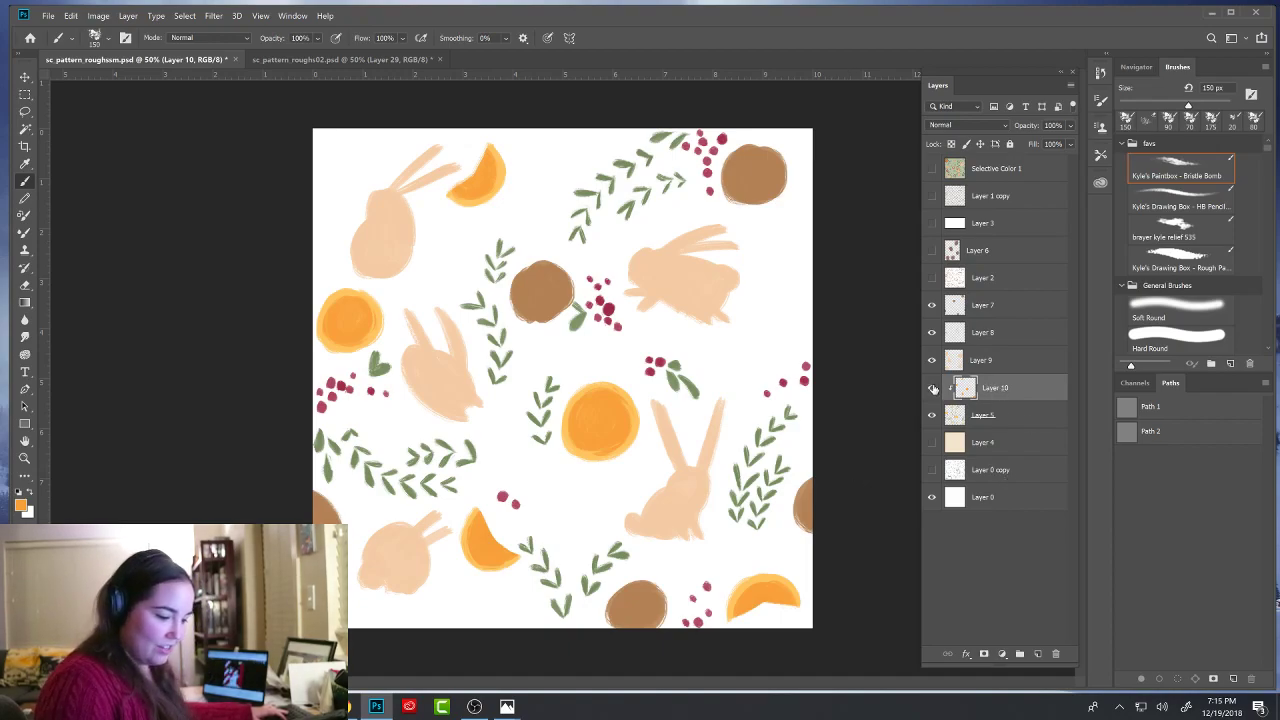
- Show the Layer 2 sketch, add a new layer and clip it to Layer 7 with the brown spirals
left_click(932, 277)
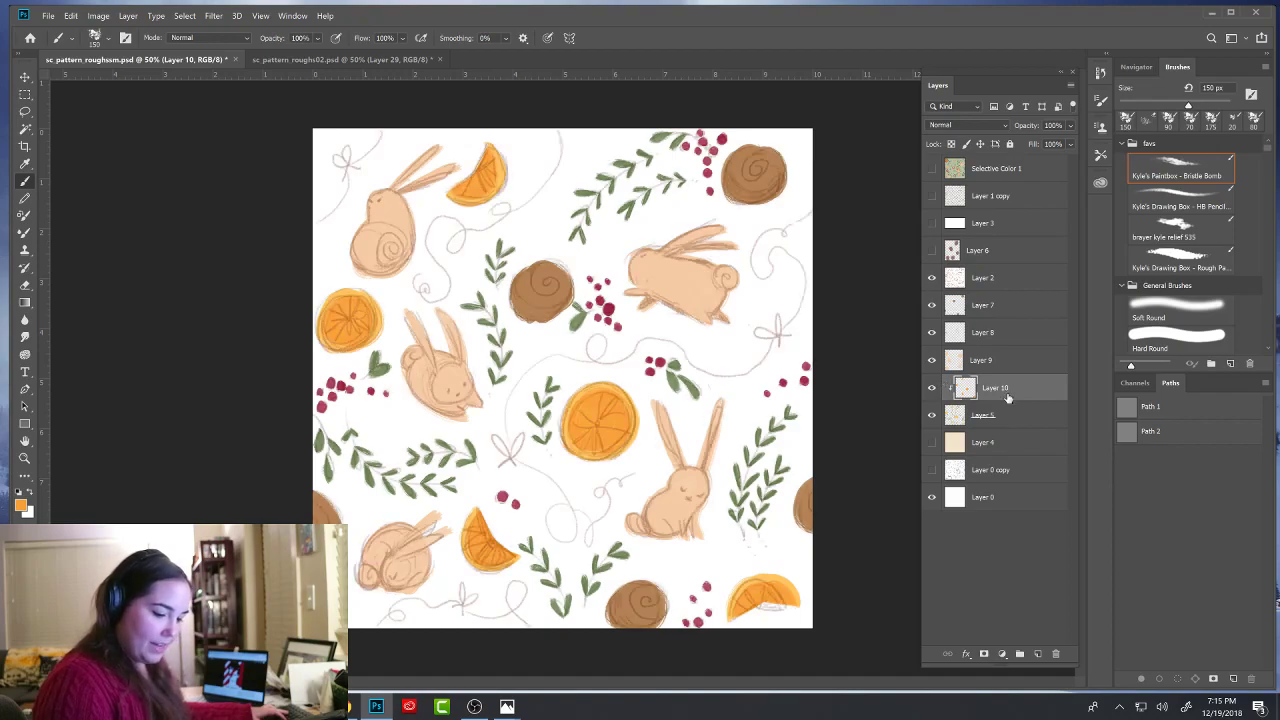
left_click(1037, 653)
left_click_drag(984, 388, 1005, 309)
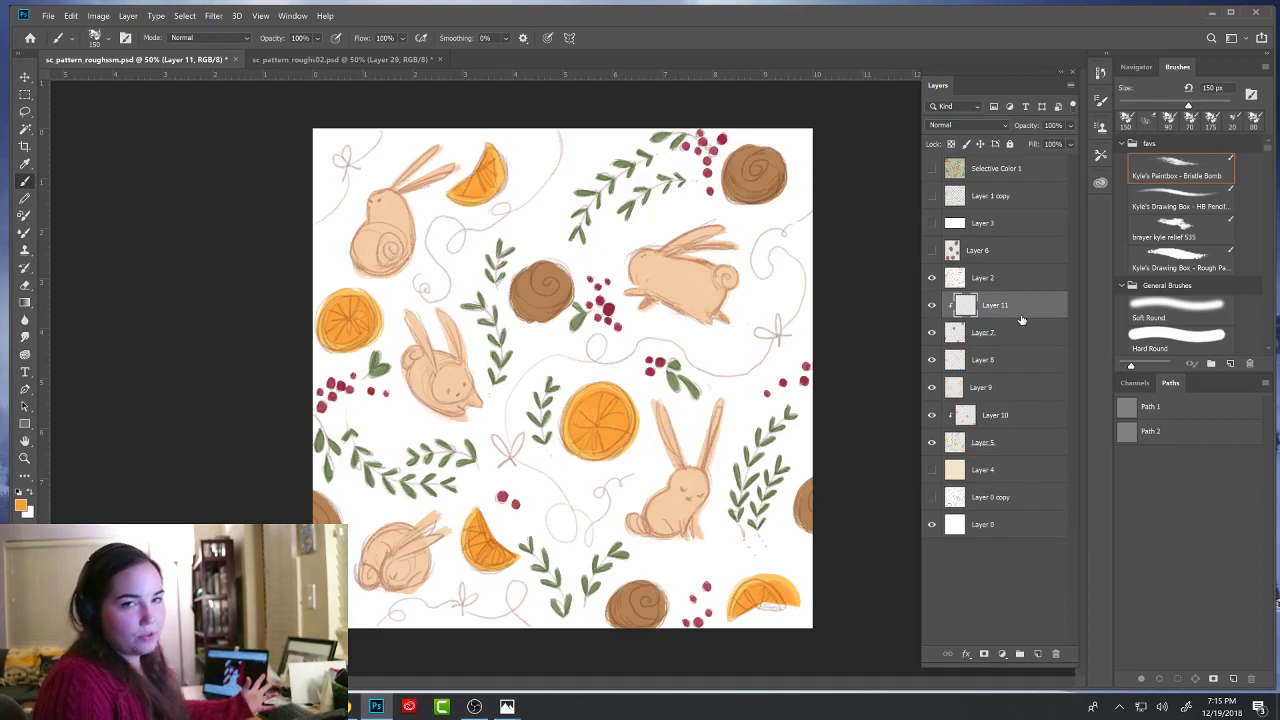
- Try shading the brown spiral next to the central berry cluster in ad691a, and undo the stroke
left_click(22, 505)
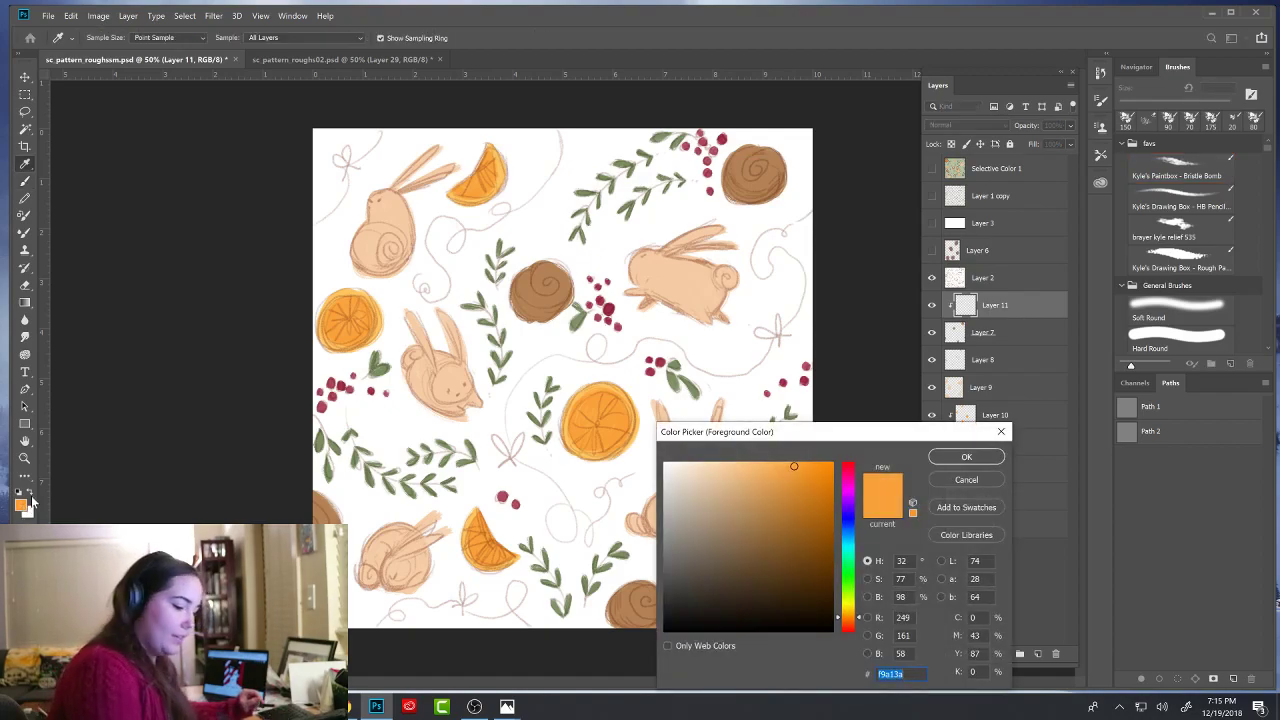
mouse_move(800, 503)
left_mouse_down()
mouse_move(819, 497)
mouse_move(808, 517)
left_mouse_up()
left_click(957, 457)
left_click_drag(552, 300, 526, 268)
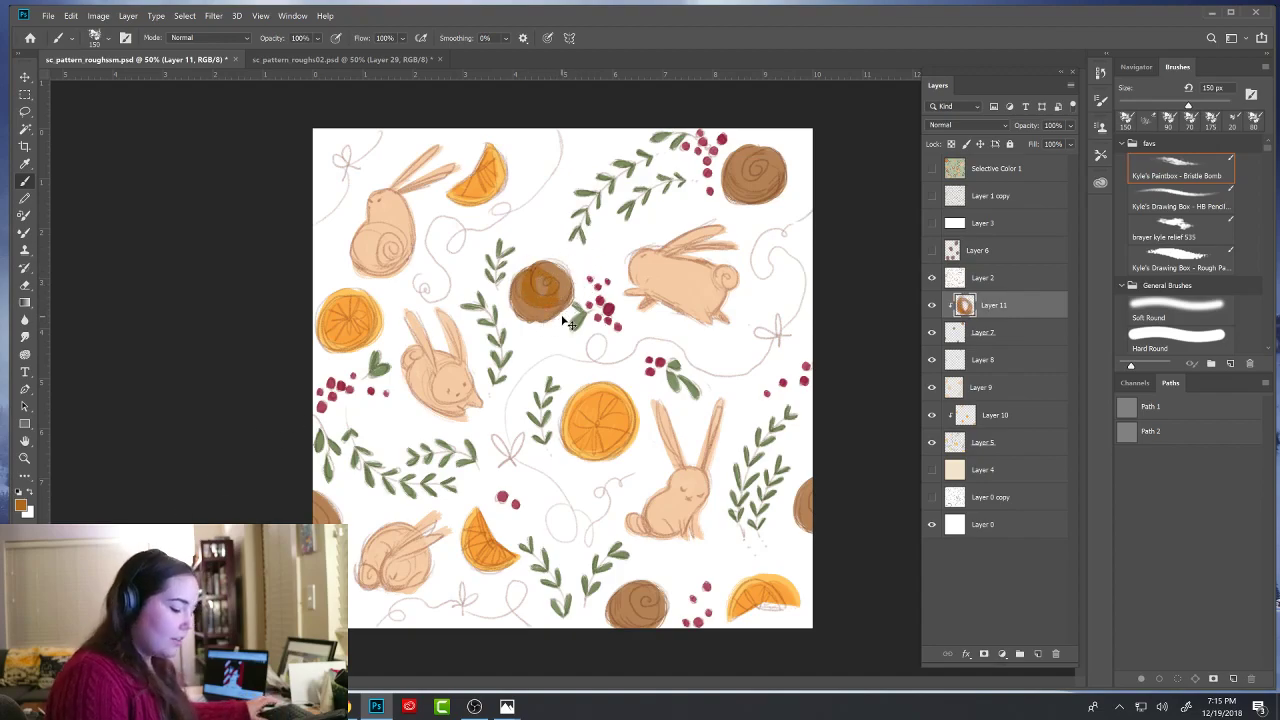
key("ctrl+z")
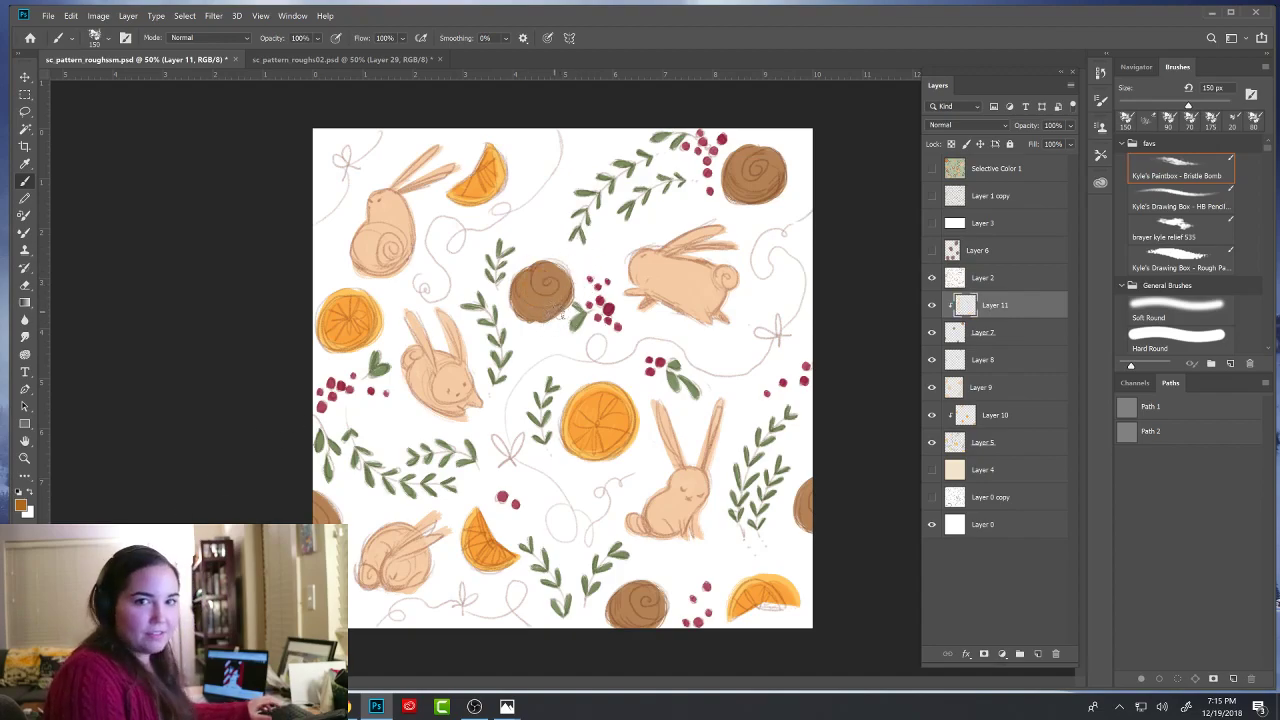
- Choose a lighter golden brown and paint over the inside of the spiral next to the central berry cluster
left_click(21, 505)
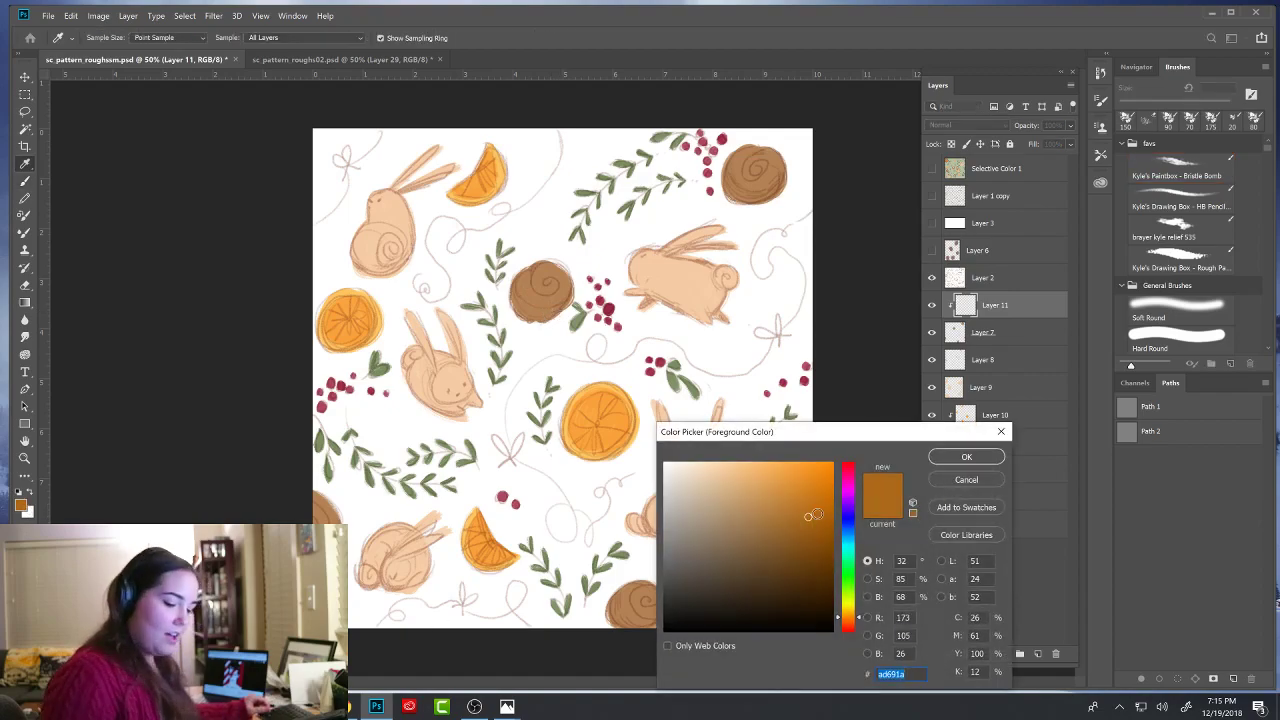
left_click(785, 487)
left_click(966, 457)
mouse_move(540, 285)
left_mouse_down()
mouse_move(524, 282)
mouse_move(545, 300)
left_mouse_up()
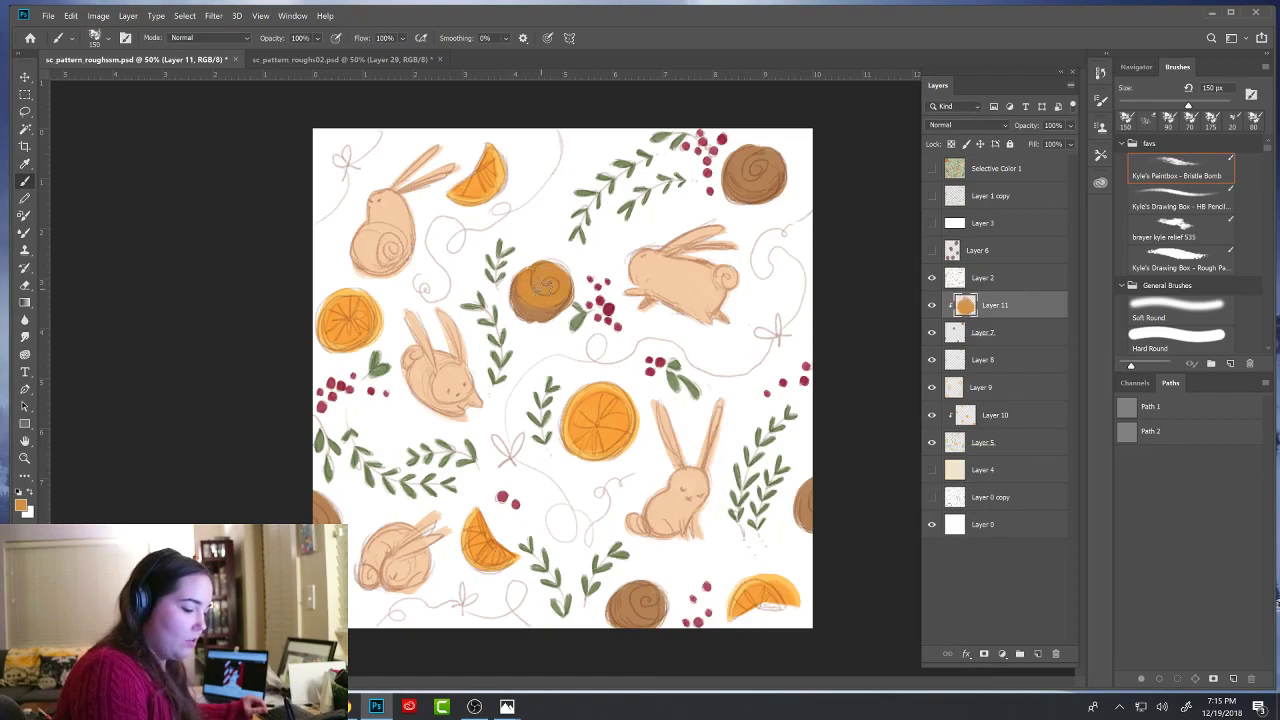
left_click_drag(557, 292, 575, 284)
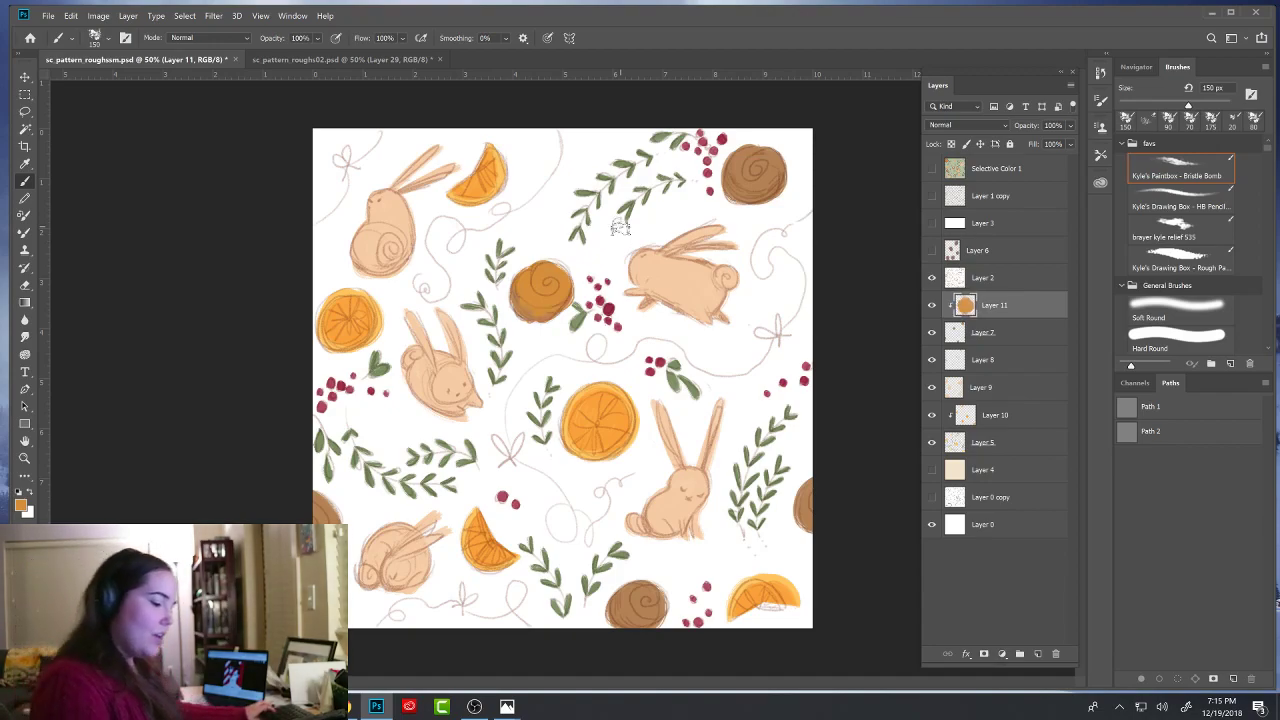
- Shrink the brush to 70 px, sample the peach of the bunnies and paint a swirl on the roll beside the central berries
key("bracketleft")
key("bracketleft")
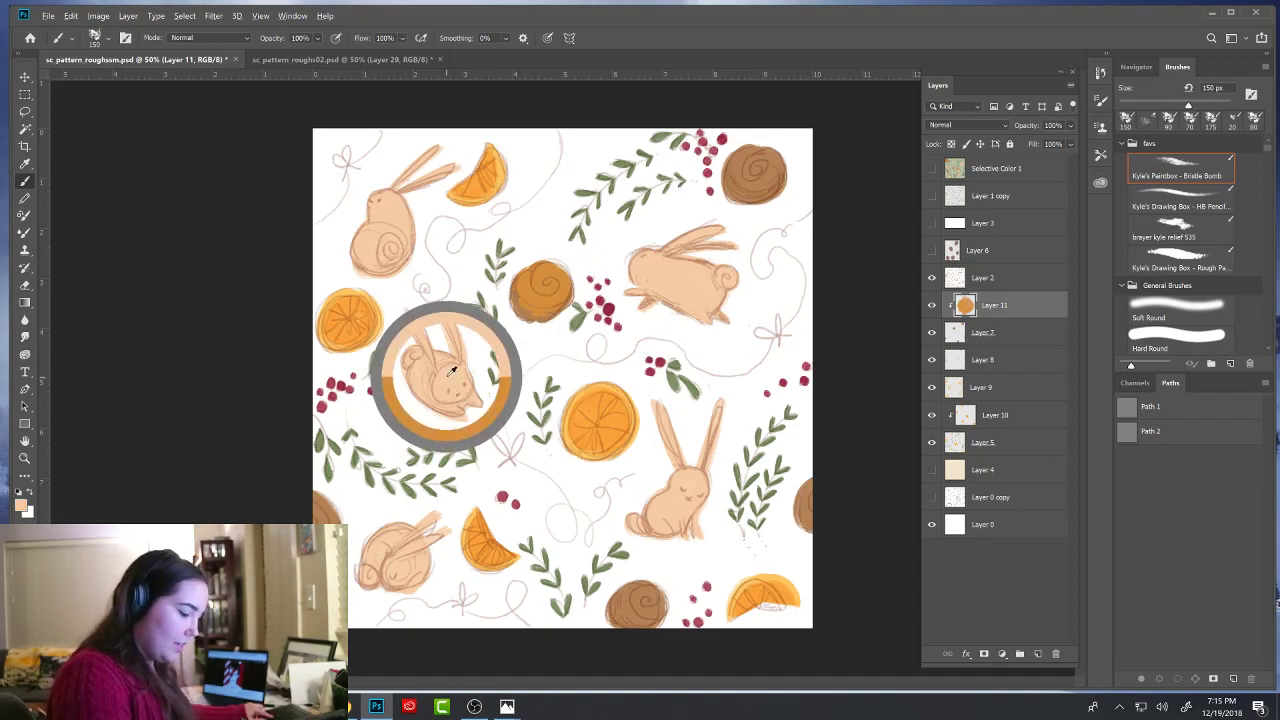
key("bracketleft")
key("bracketleft")
key("bracketleft")
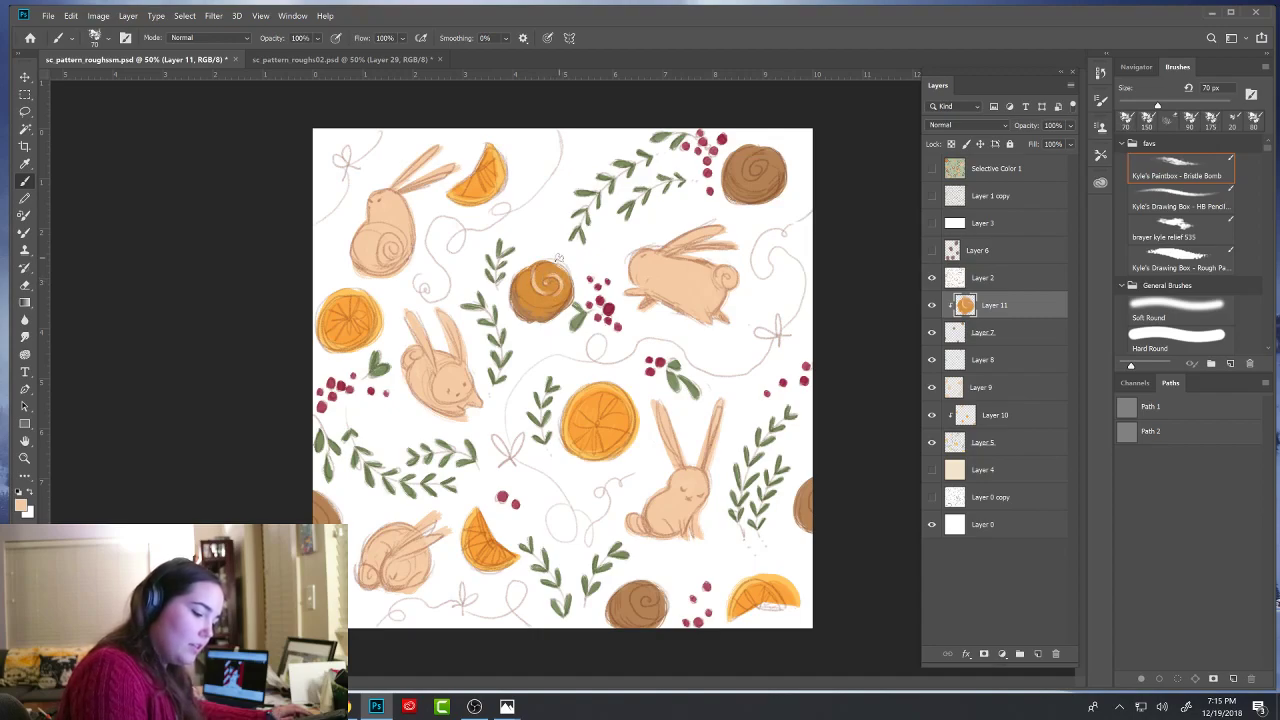
- Choose a deeper orange-peach, tone down the swirl on the central roll with it, and hide the Layer 2 sketch
left_click(21, 508)
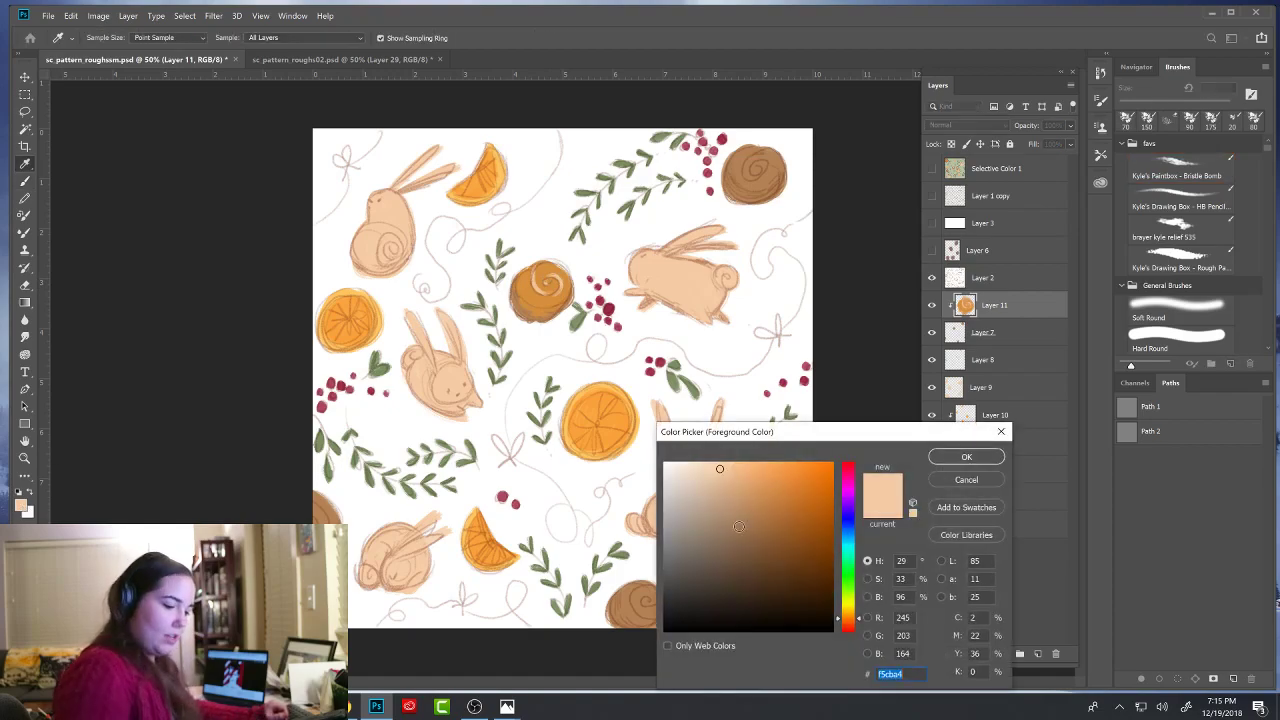
left_click(740, 476)
left_click(965, 456)
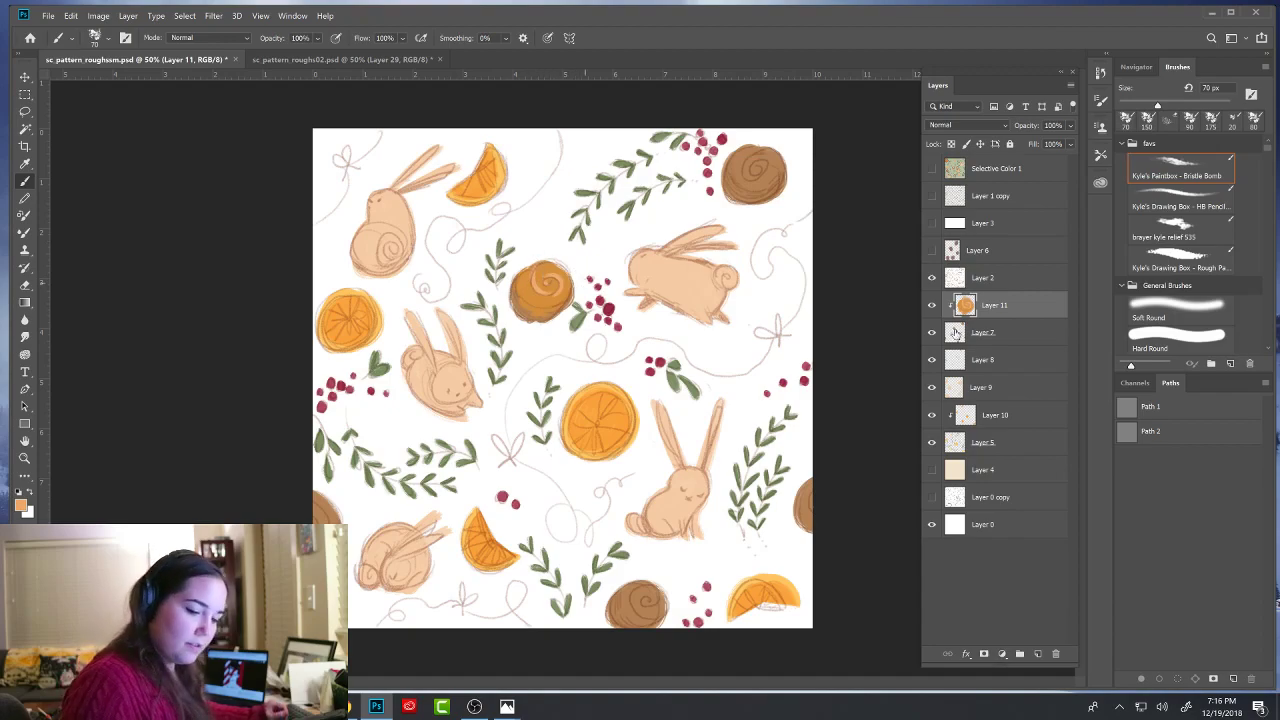
left_click(932, 278)
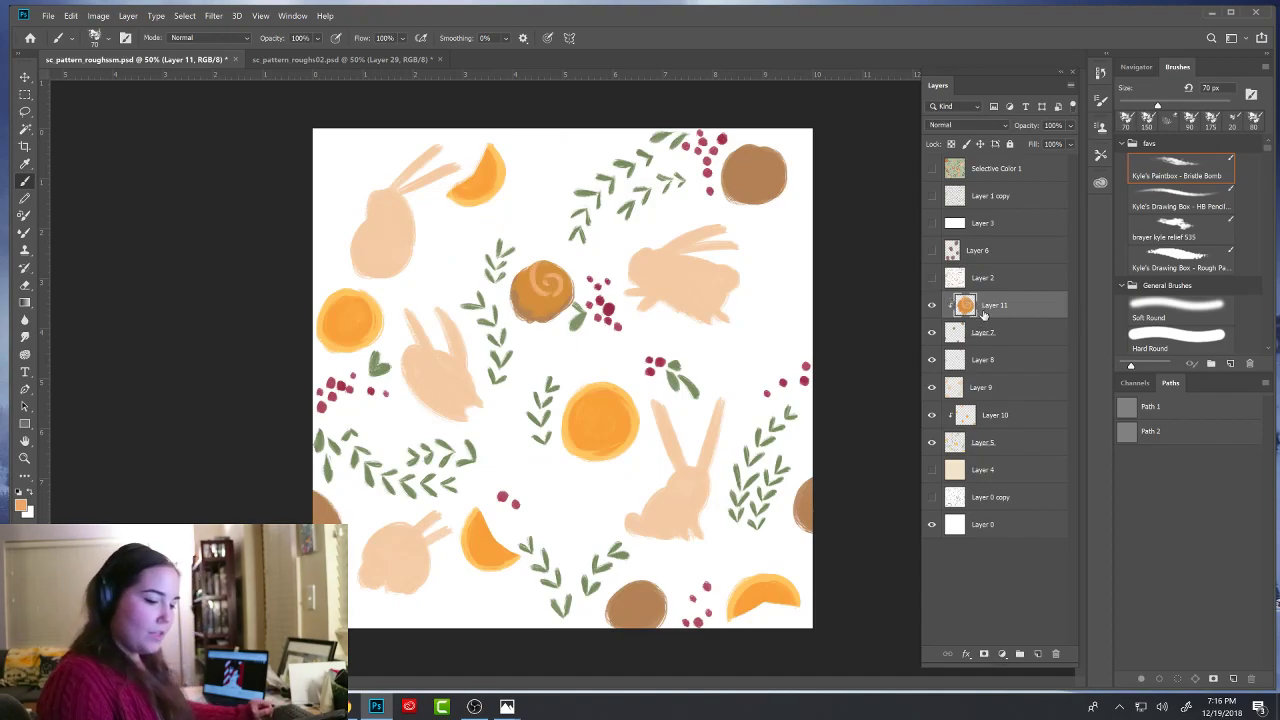
- Sample the roll's brown, enlarge the brush to 125 px and paint the lower part of the central roll
left_click(531, 302, "alt")
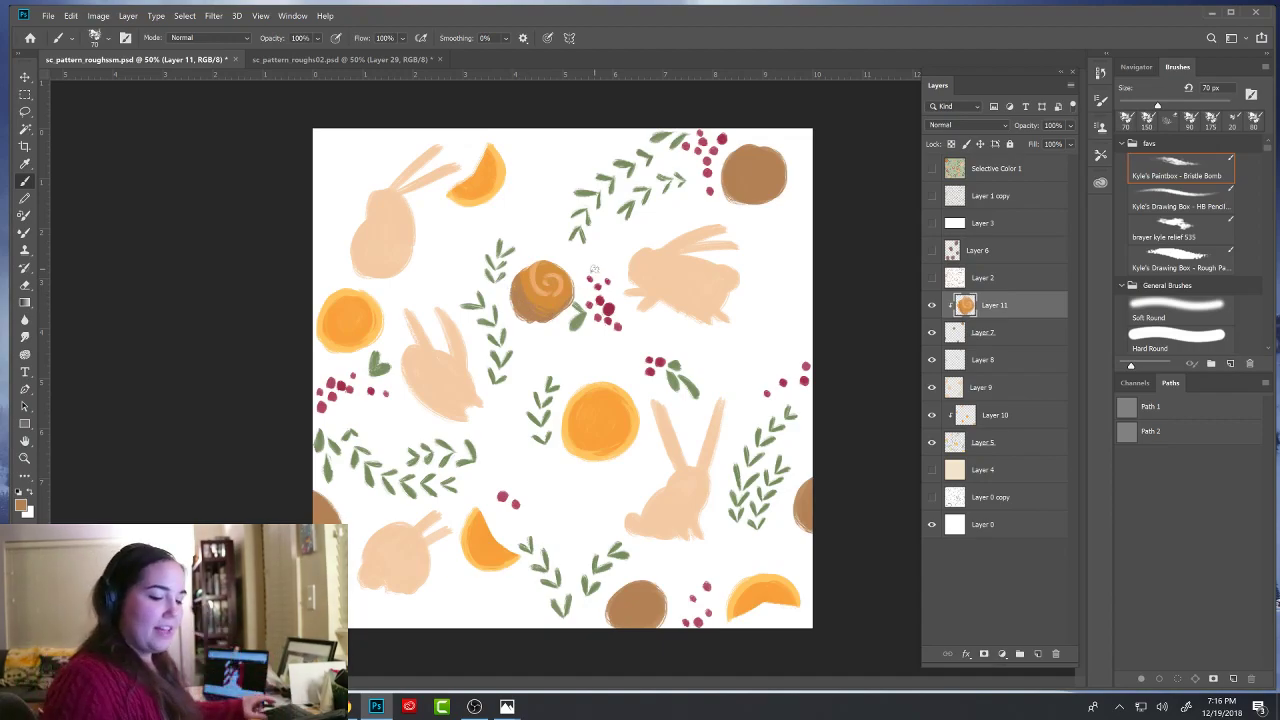
key("bracketright")
key("bracketright")
key("bracketright")
key("bracketright")
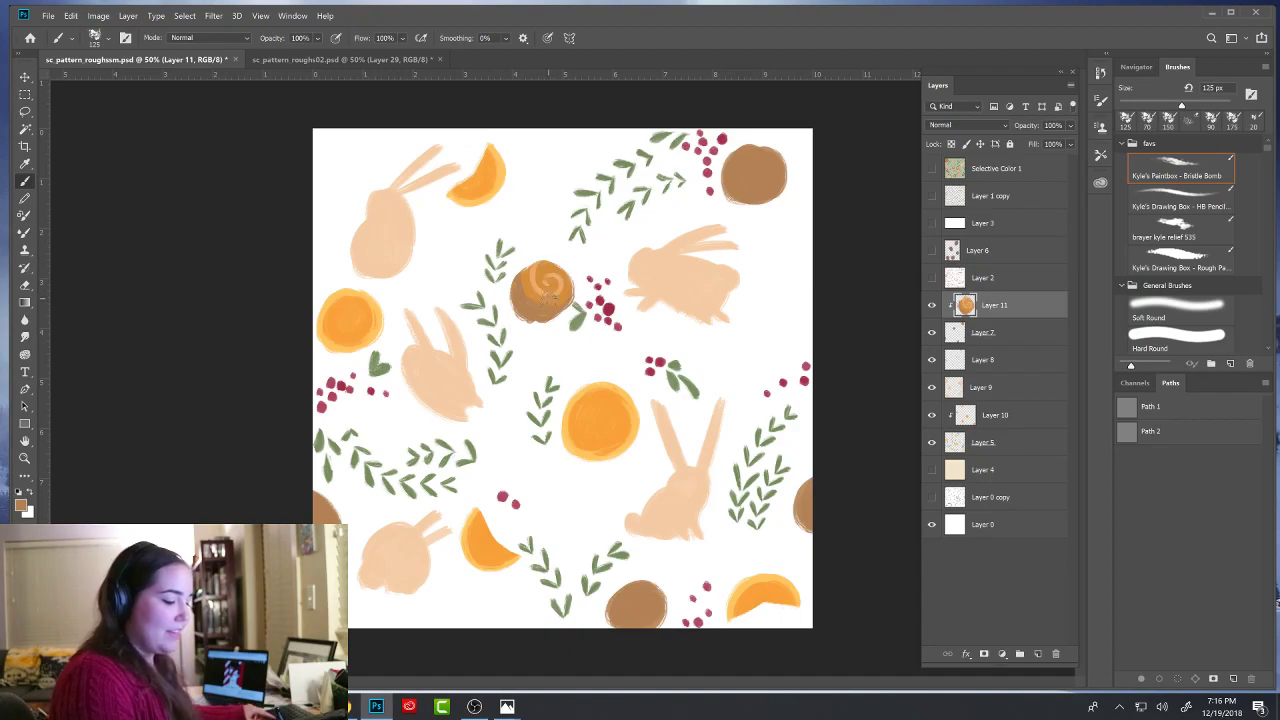
- Try painting a golden tone back over the lower half of the central roll, and undo the stroke
left_click(549, 302, "alt")
mouse_move(524, 279)
left_mouse_down()
mouse_move(528, 330)
mouse_move(519, 315)
mouse_move(552, 312)
left_mouse_up()
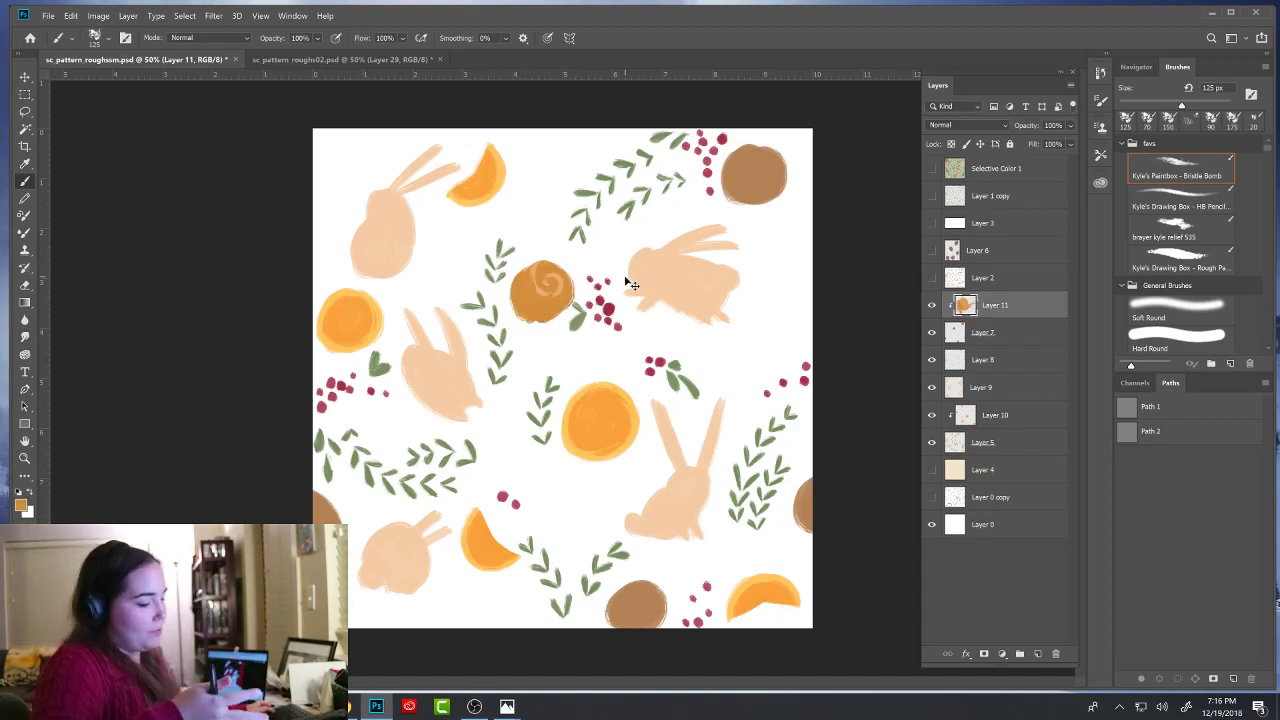
key("ctrl+z")
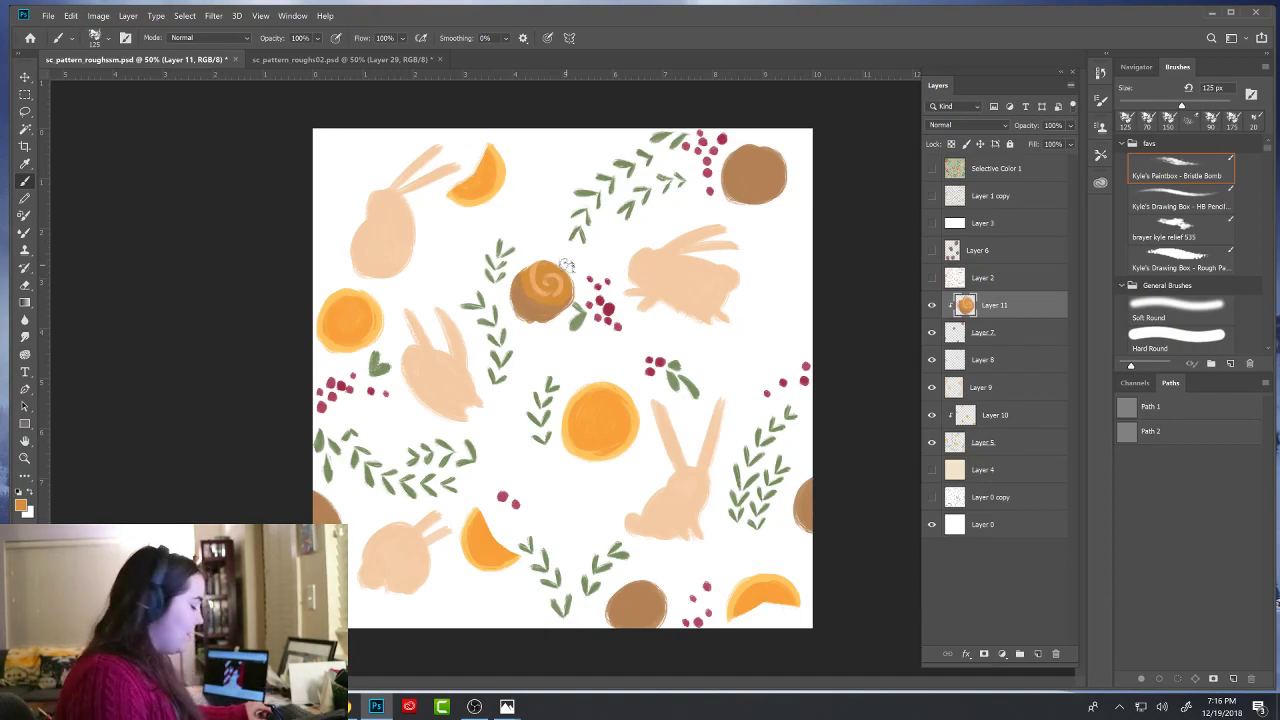
- Adjust the golden brown brush colour and paint over the lower half of the central roll up to the swirl
left_click(22, 503)
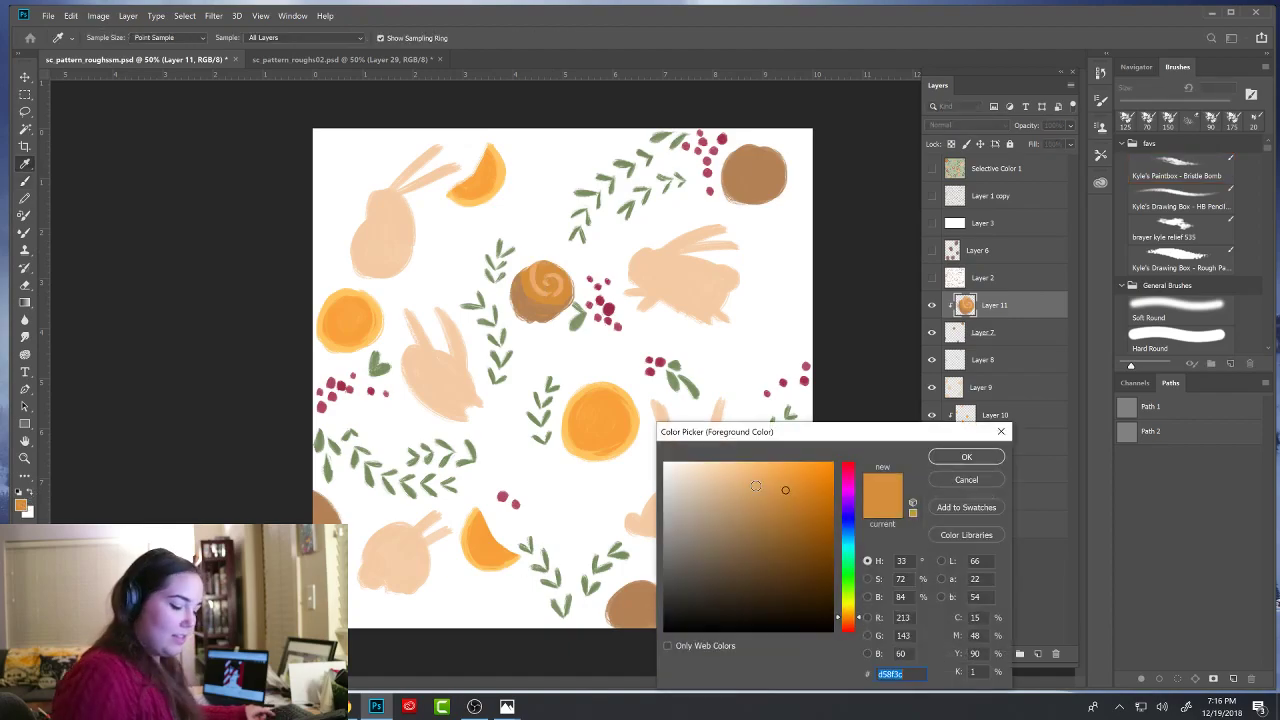
left_click(951, 461)
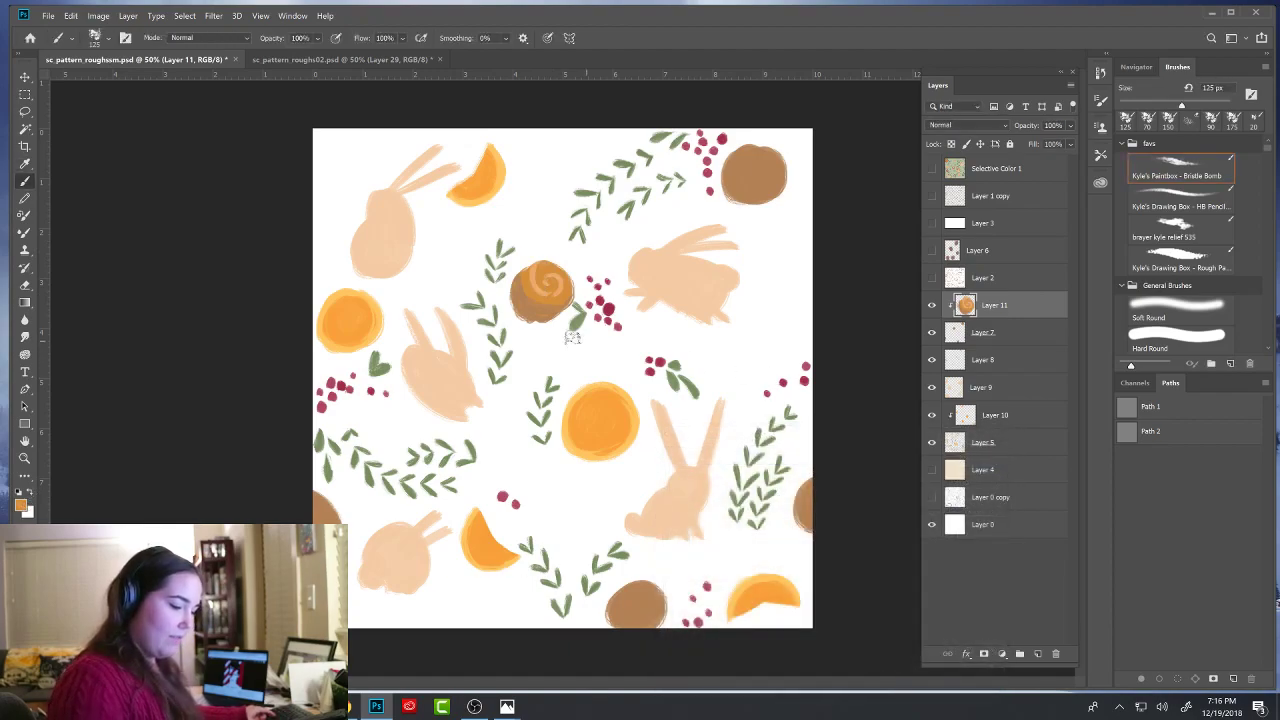
mouse_move(547, 303)
left_mouse_down()
mouse_move(541, 321)
mouse_move(512, 277)
mouse_move(552, 284)
left_mouse_up()
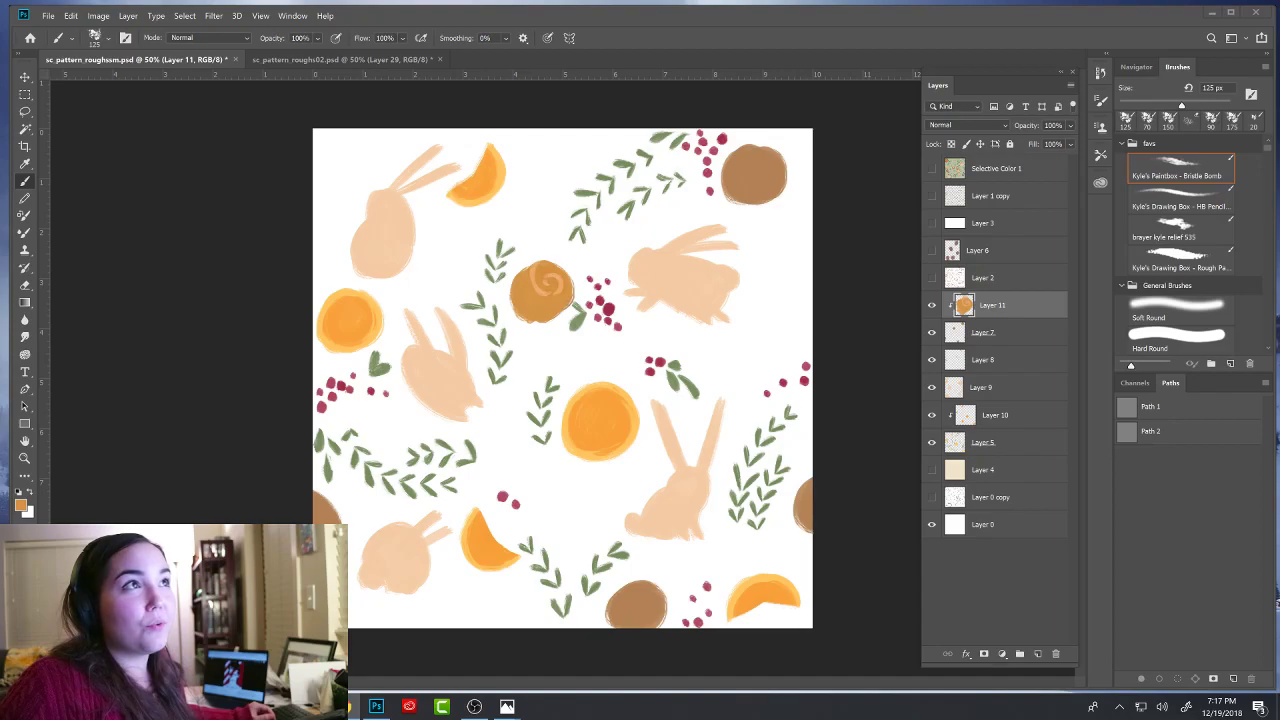
- Bring over the browser with the image results for rolls as a colour reference, and move it away again
left_click_drag(850, 0, 838, 33)
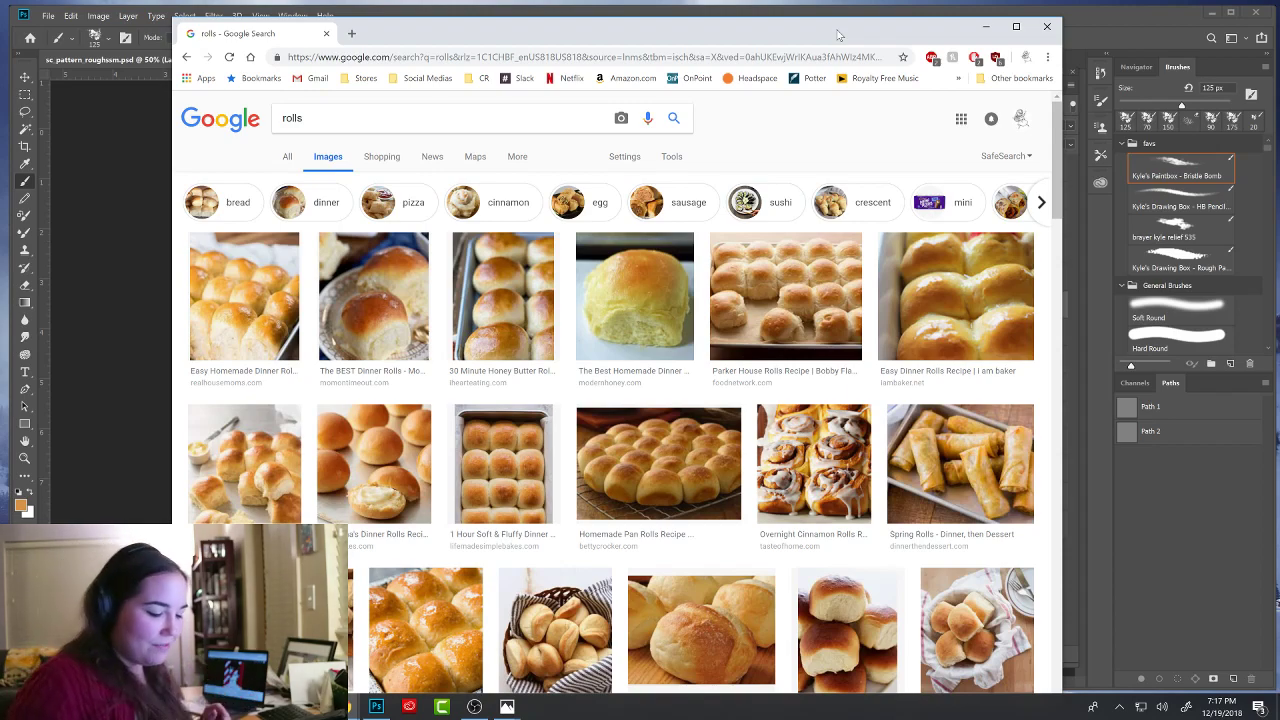
left_click_drag(785, 33, 795, 0)
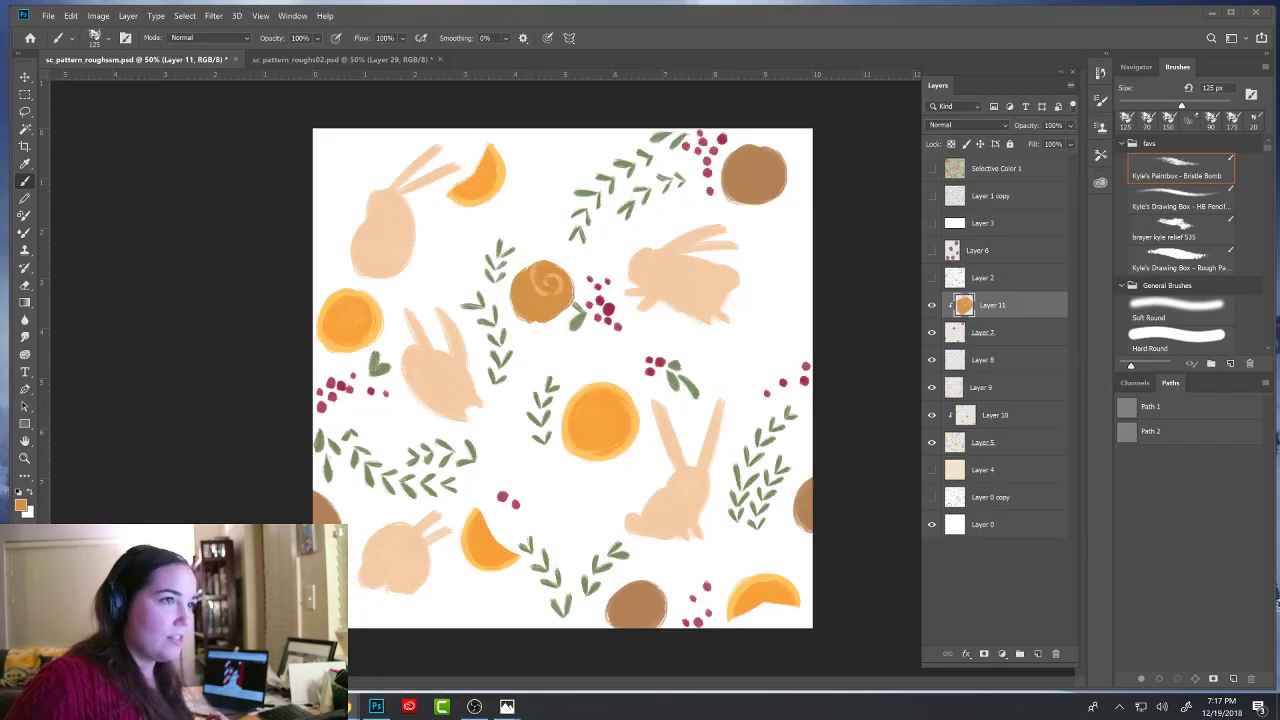
- Choose the darker brown a06217 and paint a shadow band beneath the swirl of the central roll
left_click(549, 305, "alt")
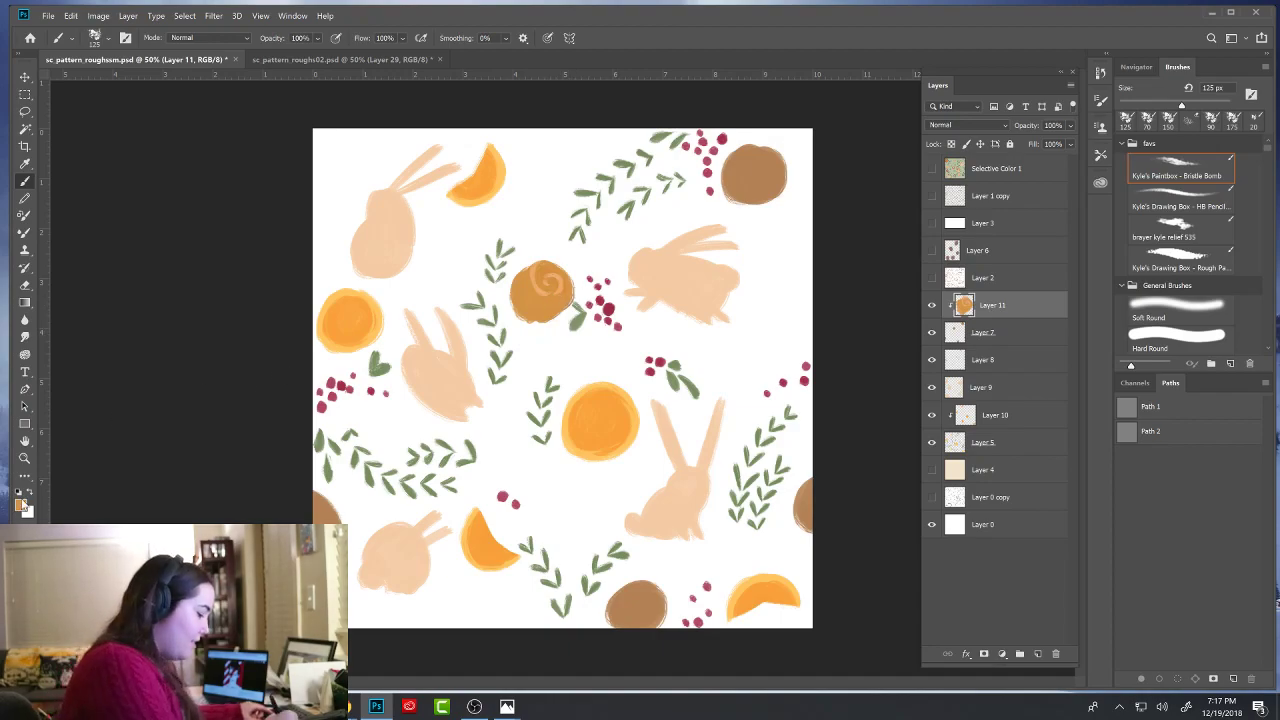
left_click(21, 505)
left_click(955, 460)
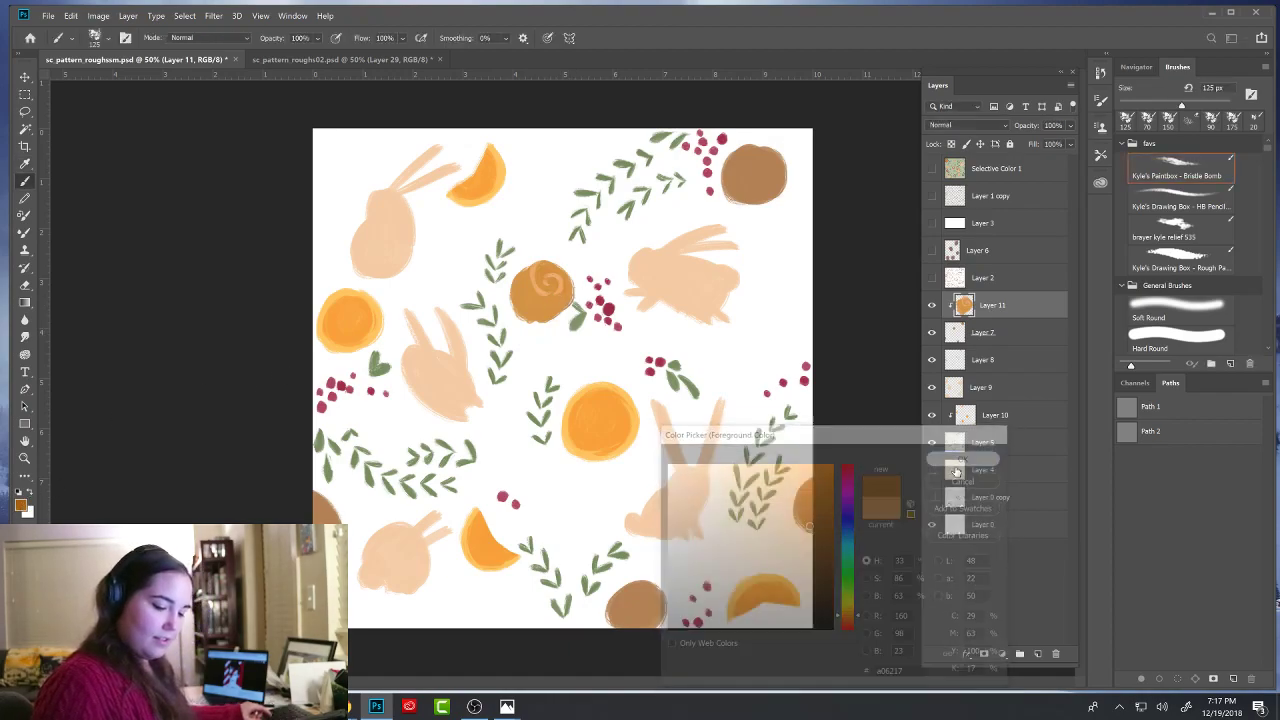
mouse_move(528, 278)
left_mouse_down()
mouse_move(540, 294)
mouse_move(522, 272)
left_mouse_up()
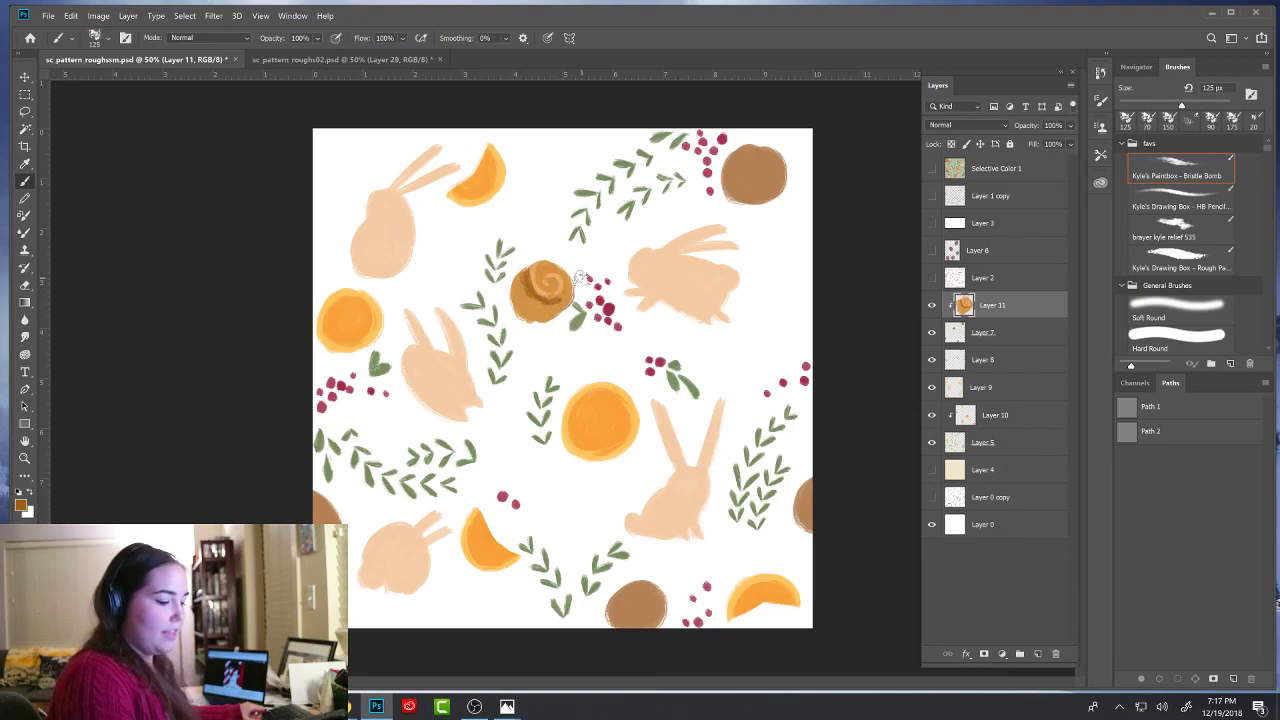
- Choose a slightly lighter brown and blend the shading around the swirl and across the lower half of the central roll
left_click(22, 504)
left_click(794, 506)
left_click(962, 457)
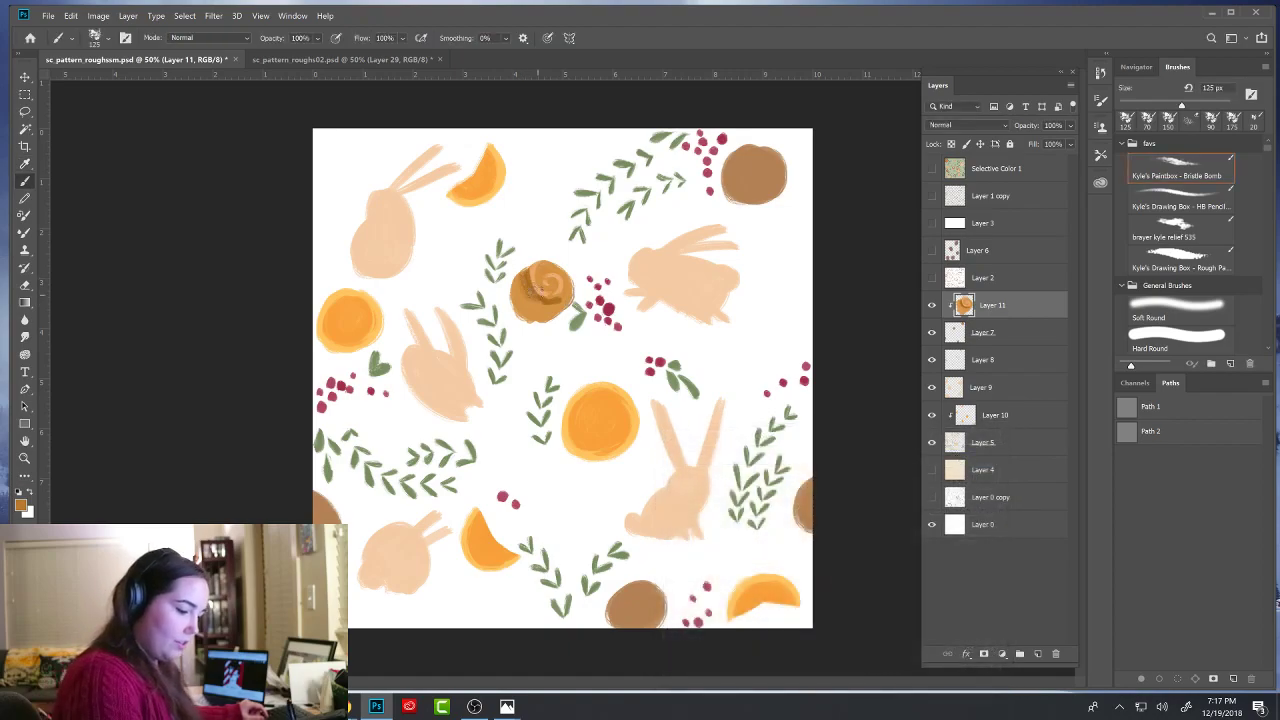
left_click_drag(564, 308, 567, 297)
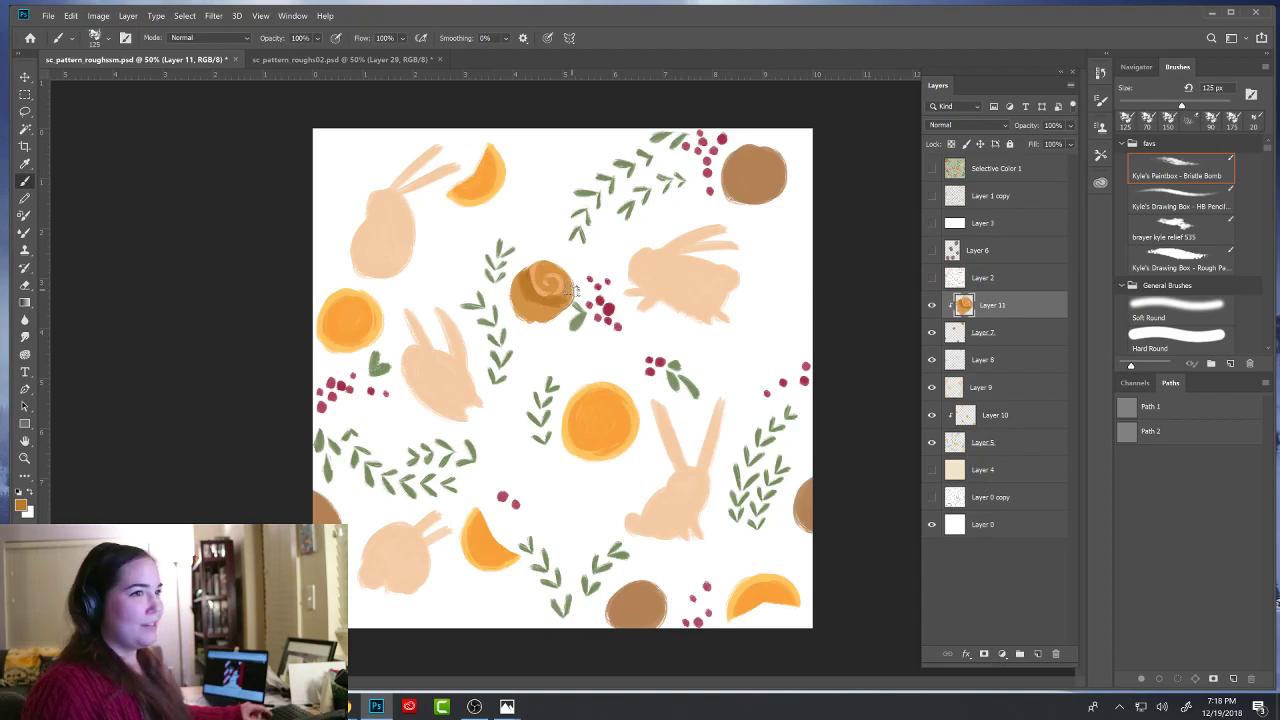
left_click_drag(540, 283, 563, 268)
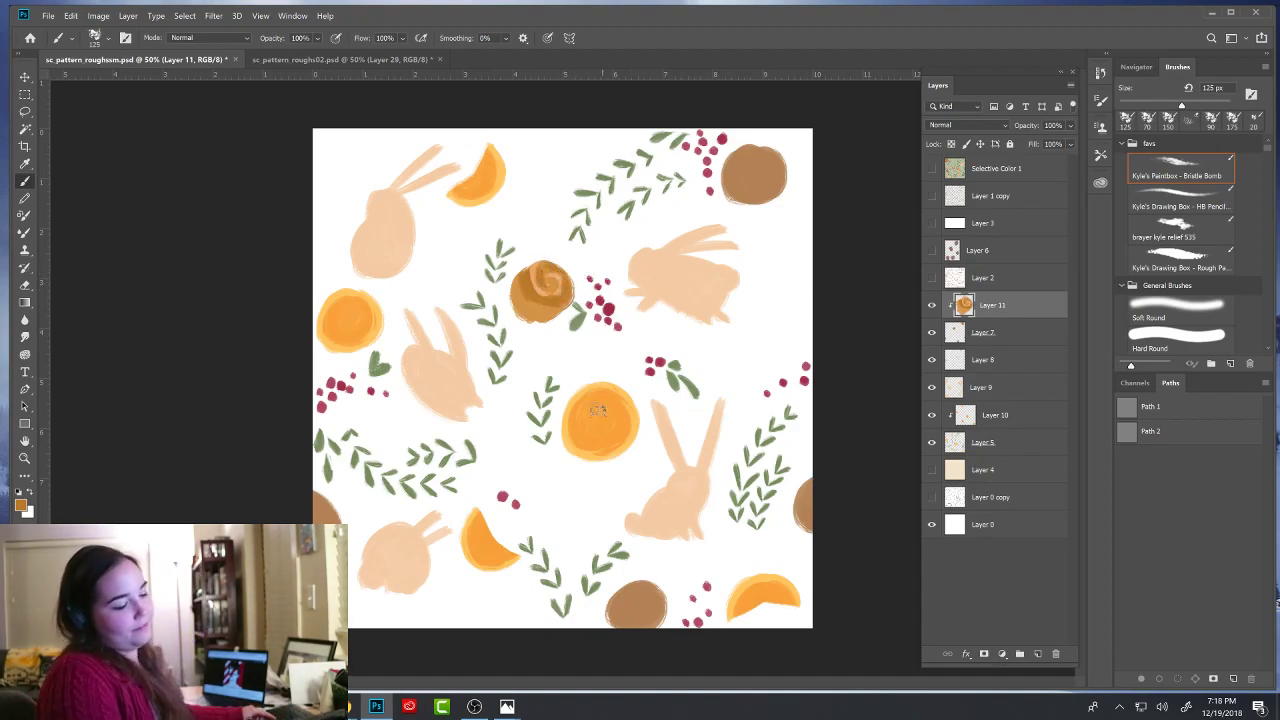
mouse_move(544, 271)
left_mouse_down()
mouse_move(555, 284)
mouse_move(521, 313)
left_mouse_up()
- Sample light orange and brown tones from the central roll and paint a paler band along its bottom edge
left_click(557, 276, "alt")
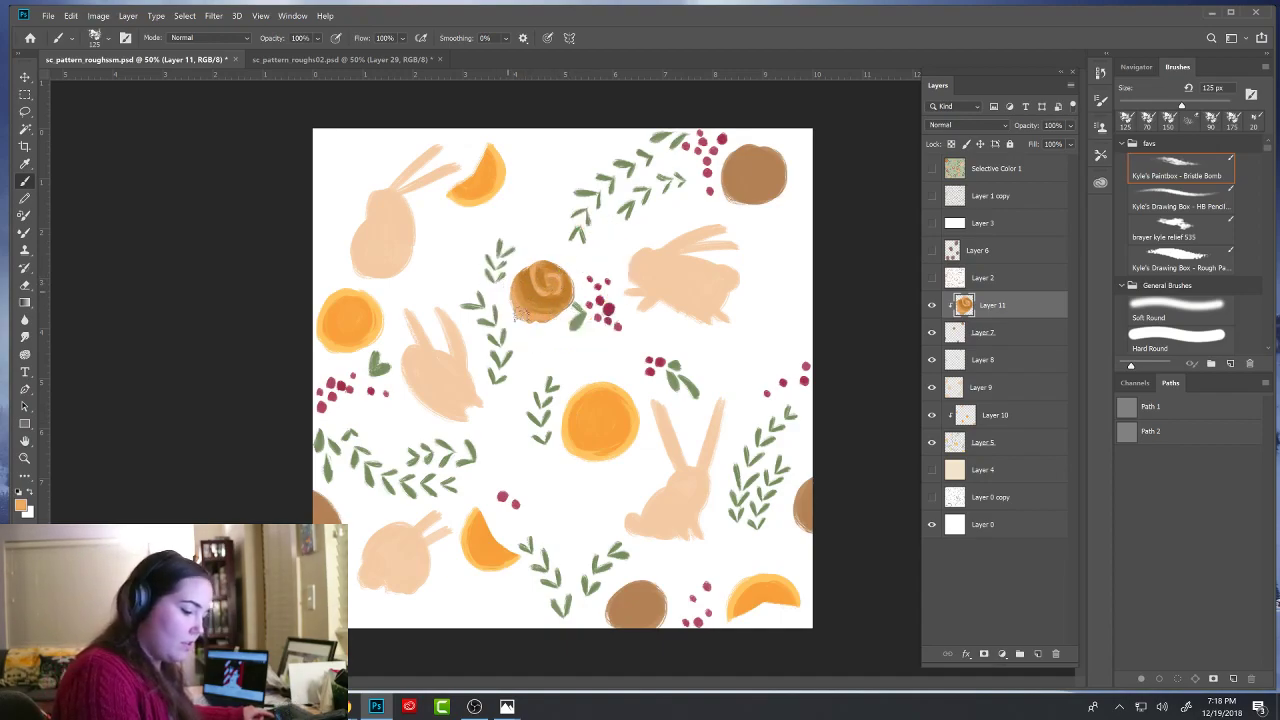
left_click(528, 306, "alt")
mouse_move(510, 288)
left_mouse_down()
mouse_move(578, 278)
mouse_move(574, 322)
mouse_move(547, 288)
mouse_move(527, 298)
mouse_move(565, 309)
left_mouse_up()
left_click(524, 289, "alt")
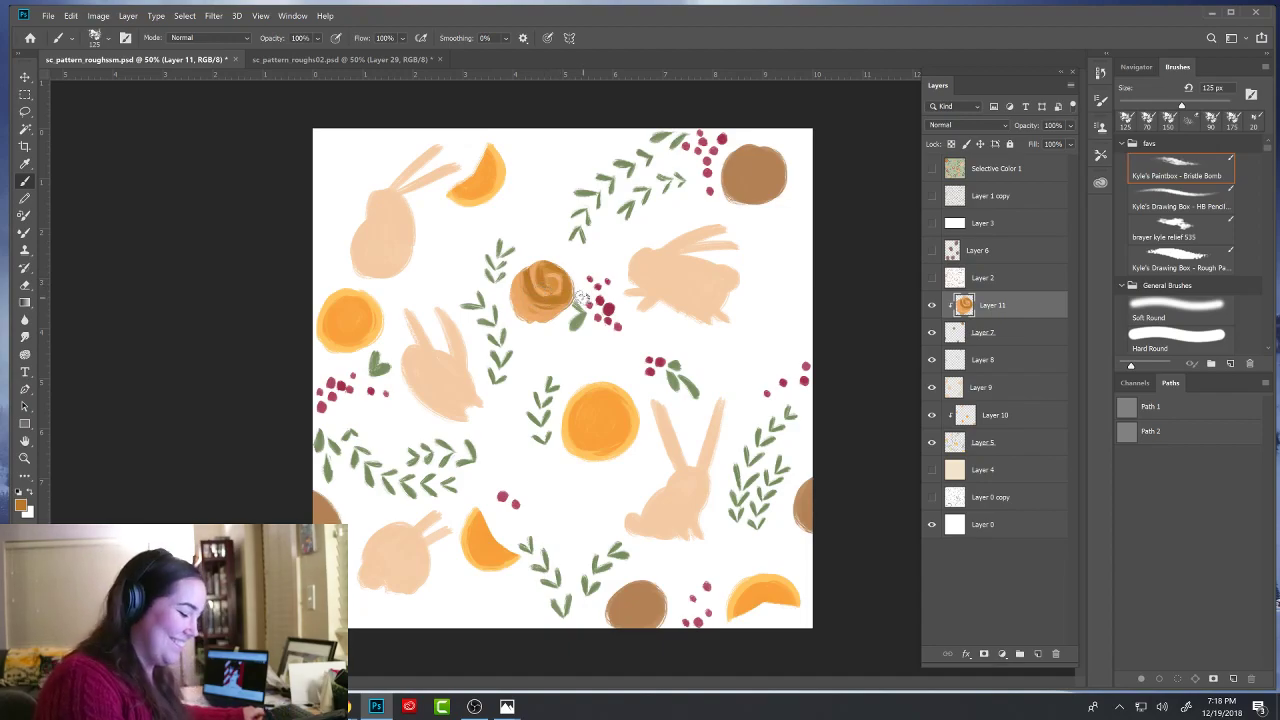
left_click(540, 305, "alt")
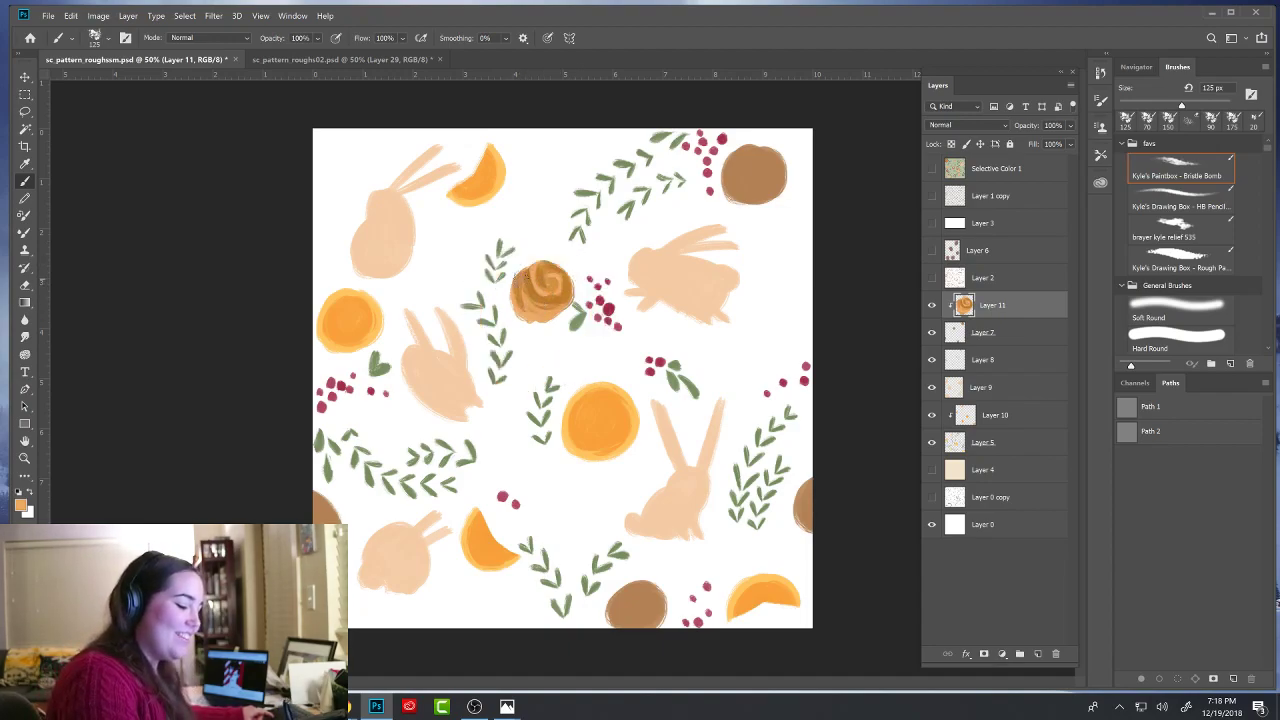
left_click(534, 296, "alt")
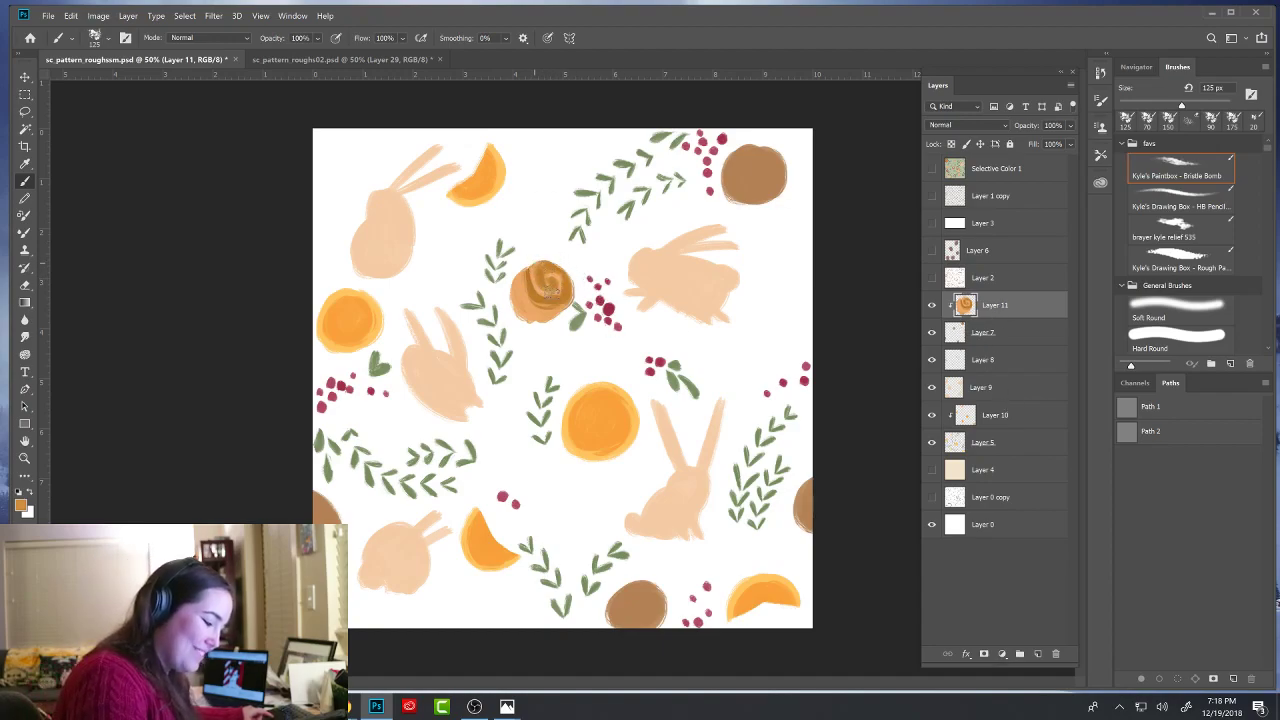
- Blend sampled golden and brown tones along the outer curve of the central roll's swirl to define its layers
left_click_drag(562, 283, 571, 263)
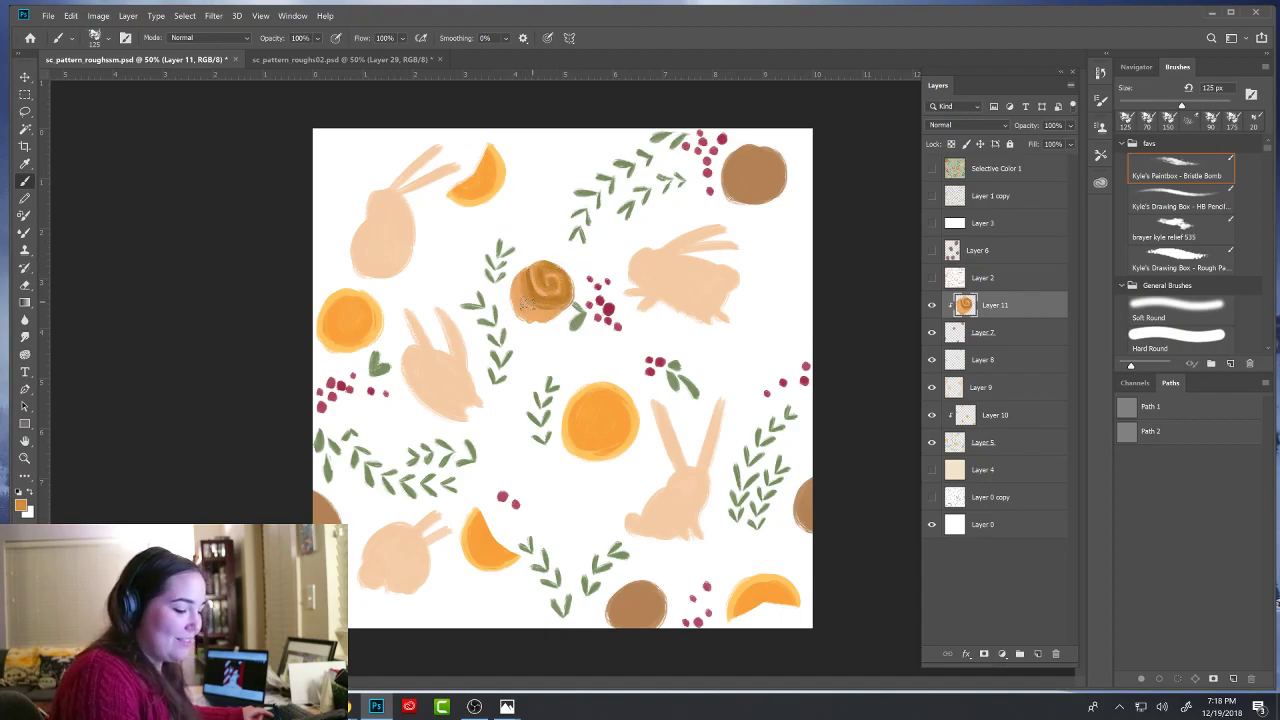
mouse_move(535, 310)
left_mouse_down()
mouse_move(578, 290)
mouse_move(564, 315)
mouse_move(578, 300)
mouse_move(562, 268)
left_mouse_up()
left_click(534, 308, "alt")
left_click(566, 297, "alt")
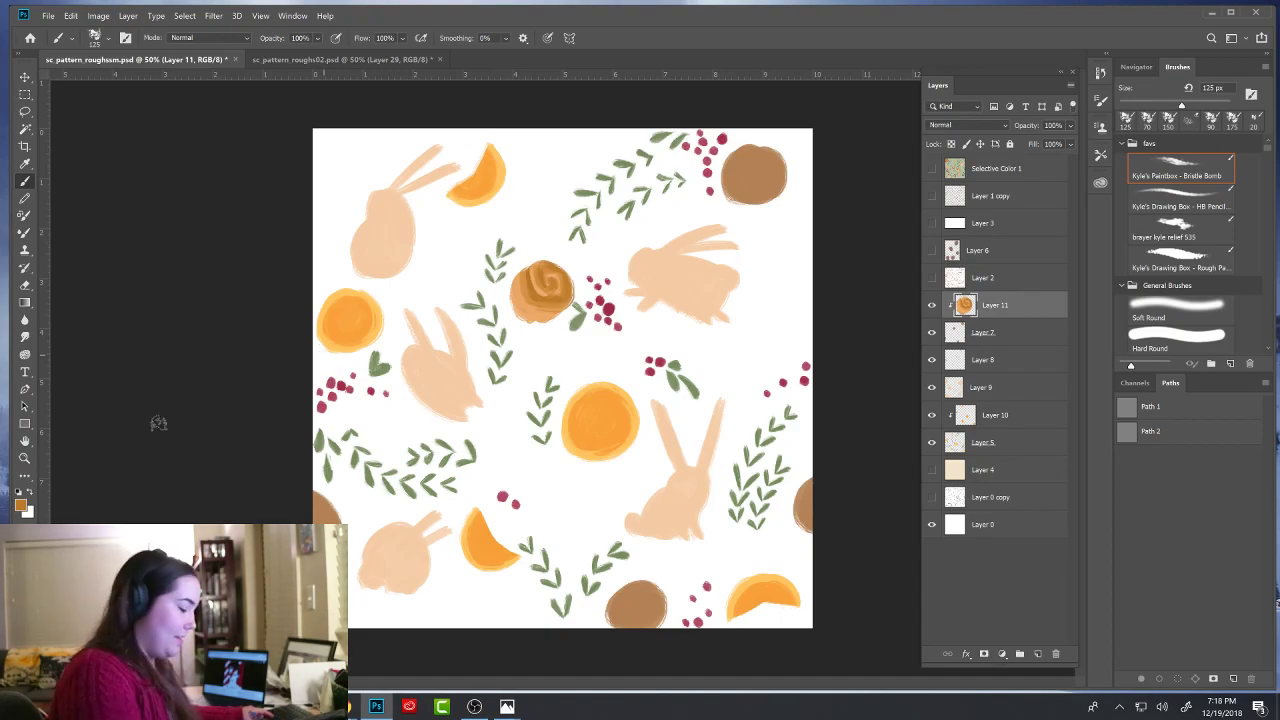
- Reduce the brush to 50 px and refine the central roll's swirl with fine highlights and shadows in colours sampled from it
left_click(537, 314, "alt")
key("bracketleft")
key("bracketleft")
key("bracketleft")
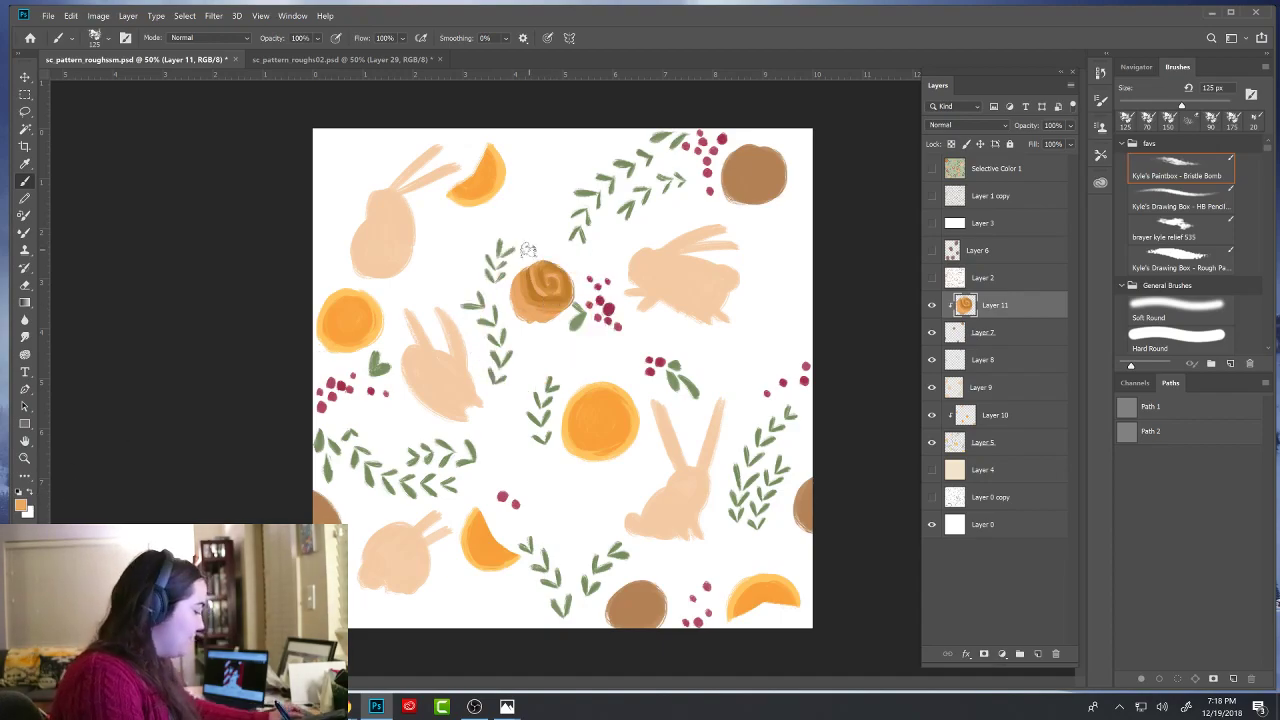
key("bracketleft")
key("bracketleft")
key("bracketleft")
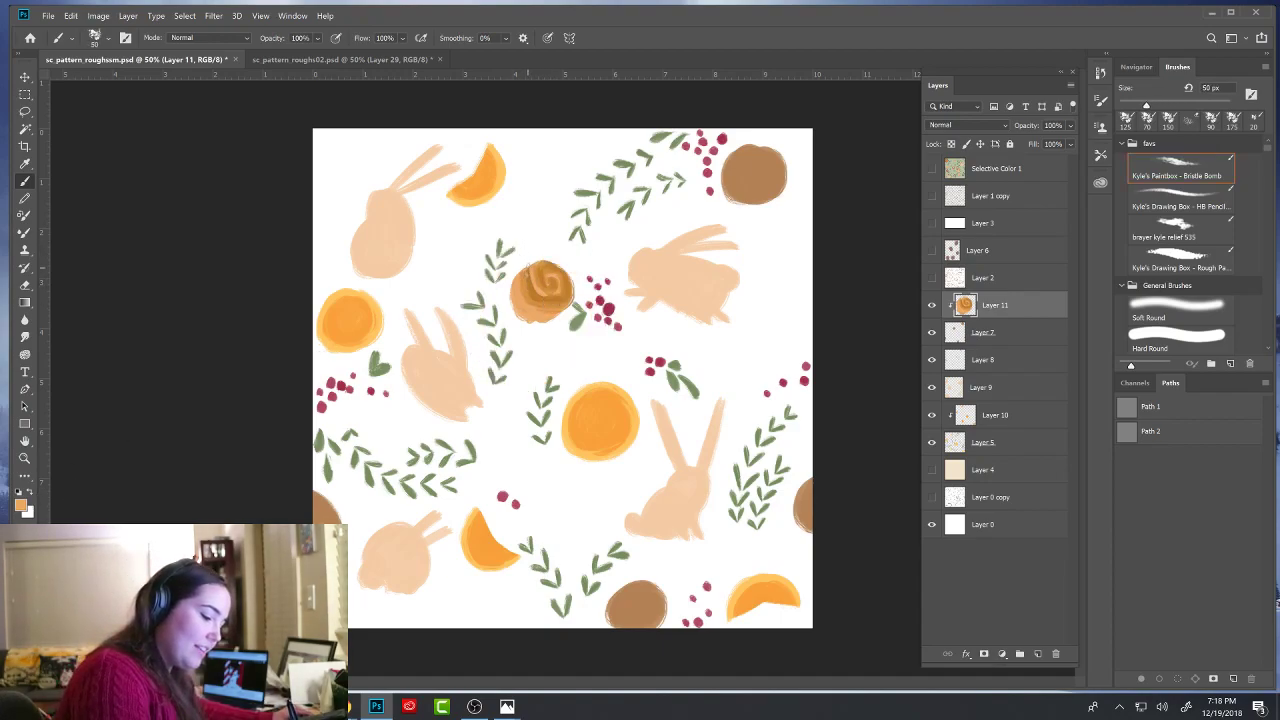
left_click(536, 276, "alt")
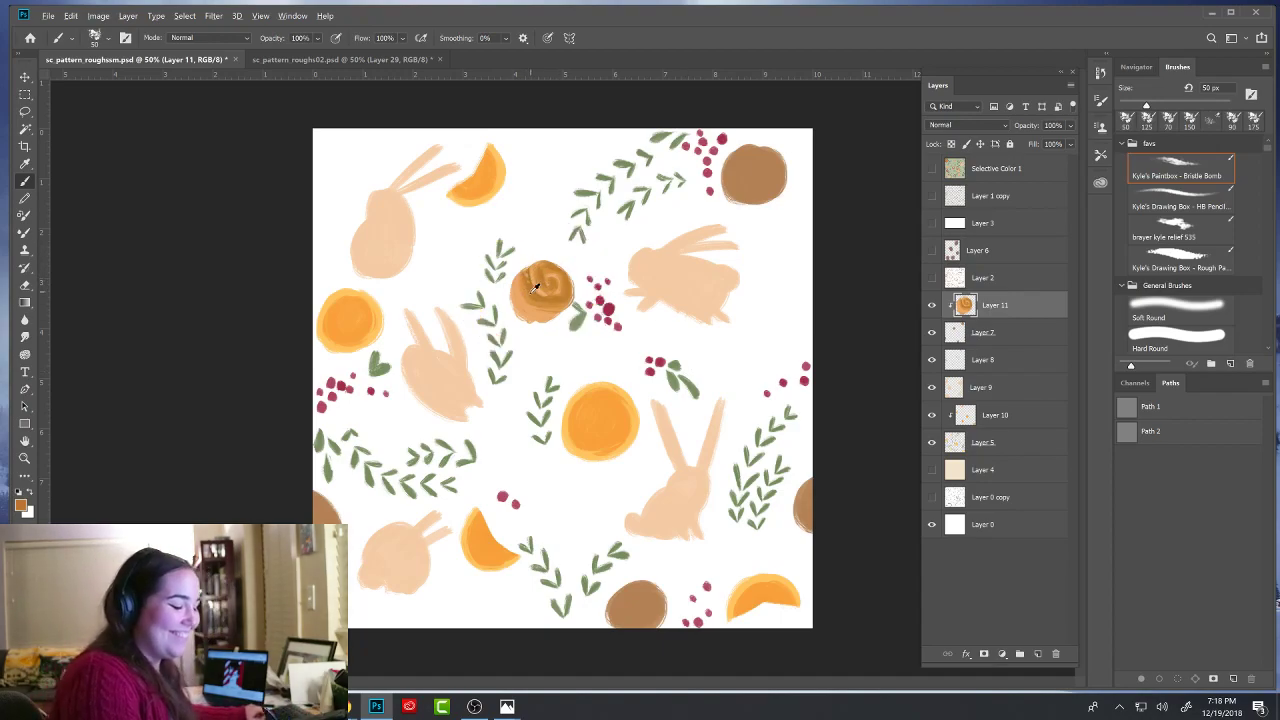
left_click(524, 298, "alt")
left_click(526, 297, "alt")
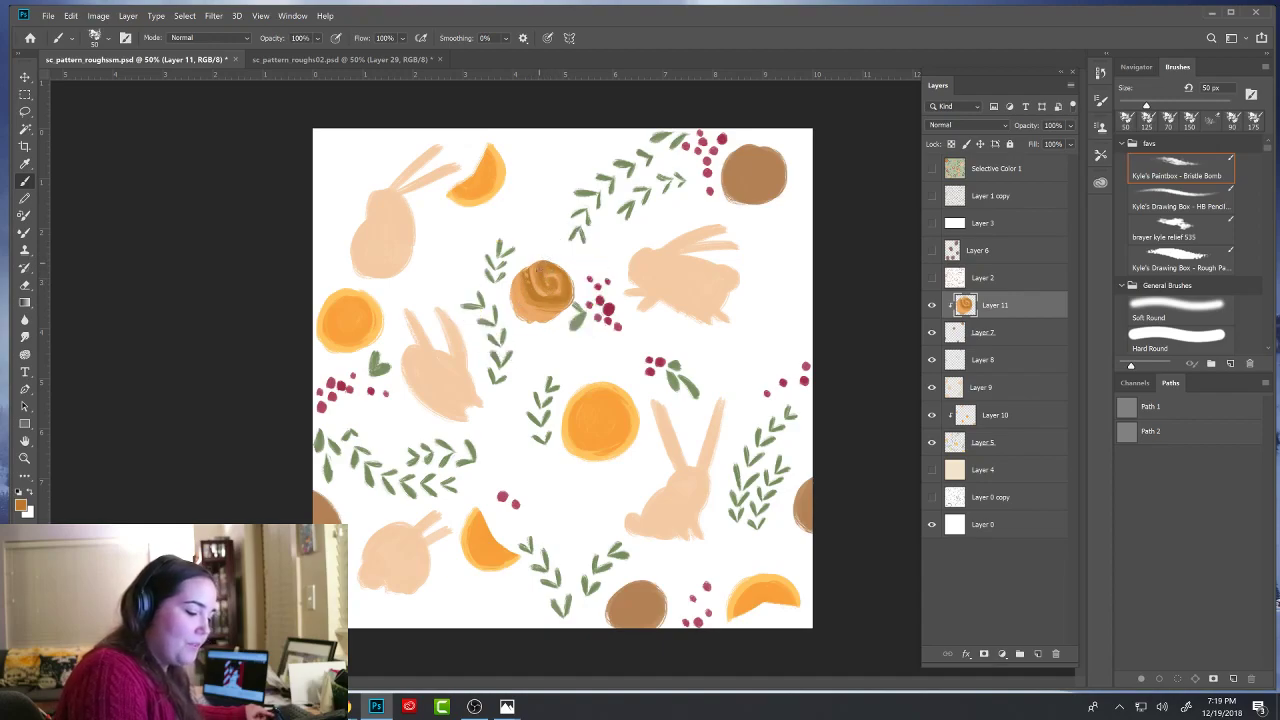
left_click(529, 284, "alt")
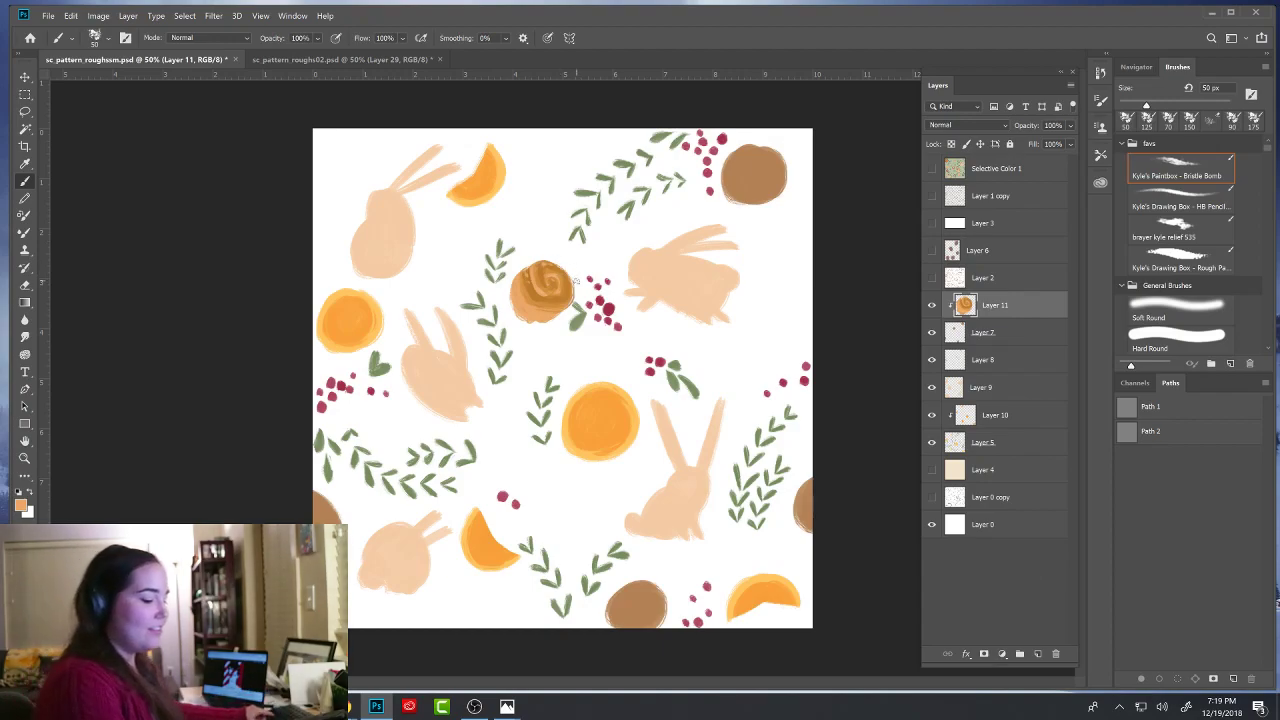
left_click(556, 284, "alt")
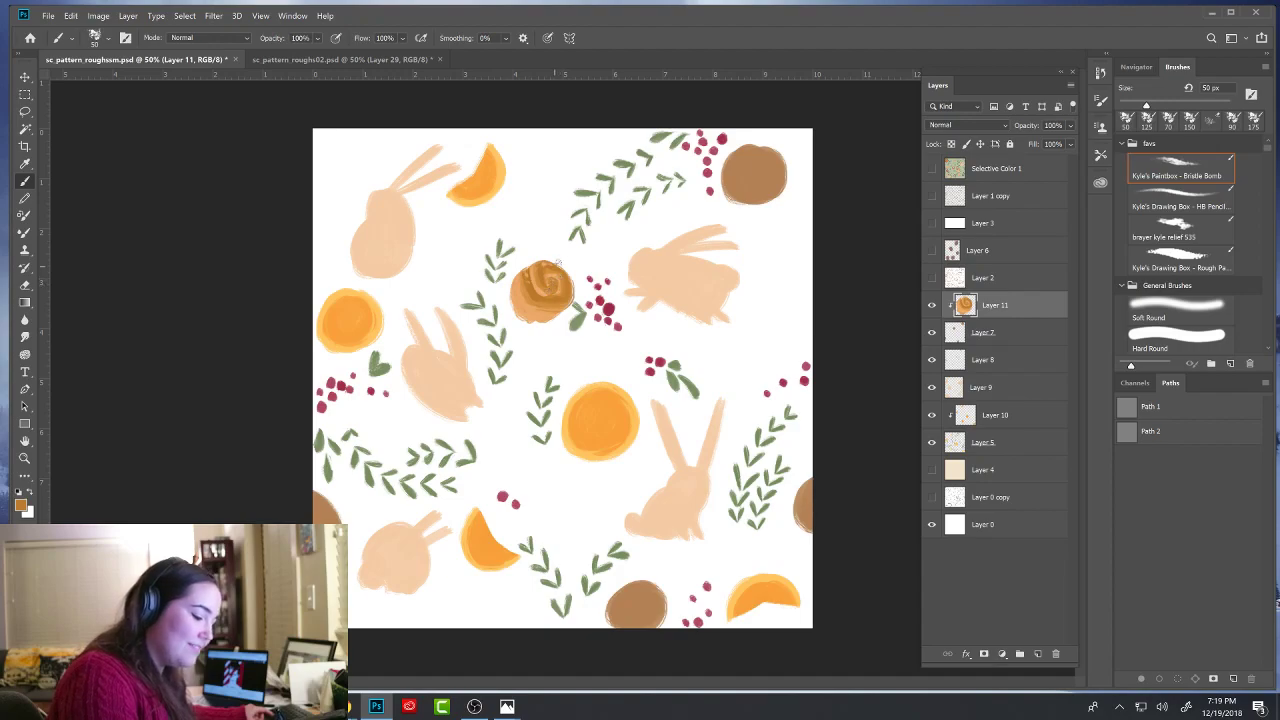
left_click(549, 271, "alt")
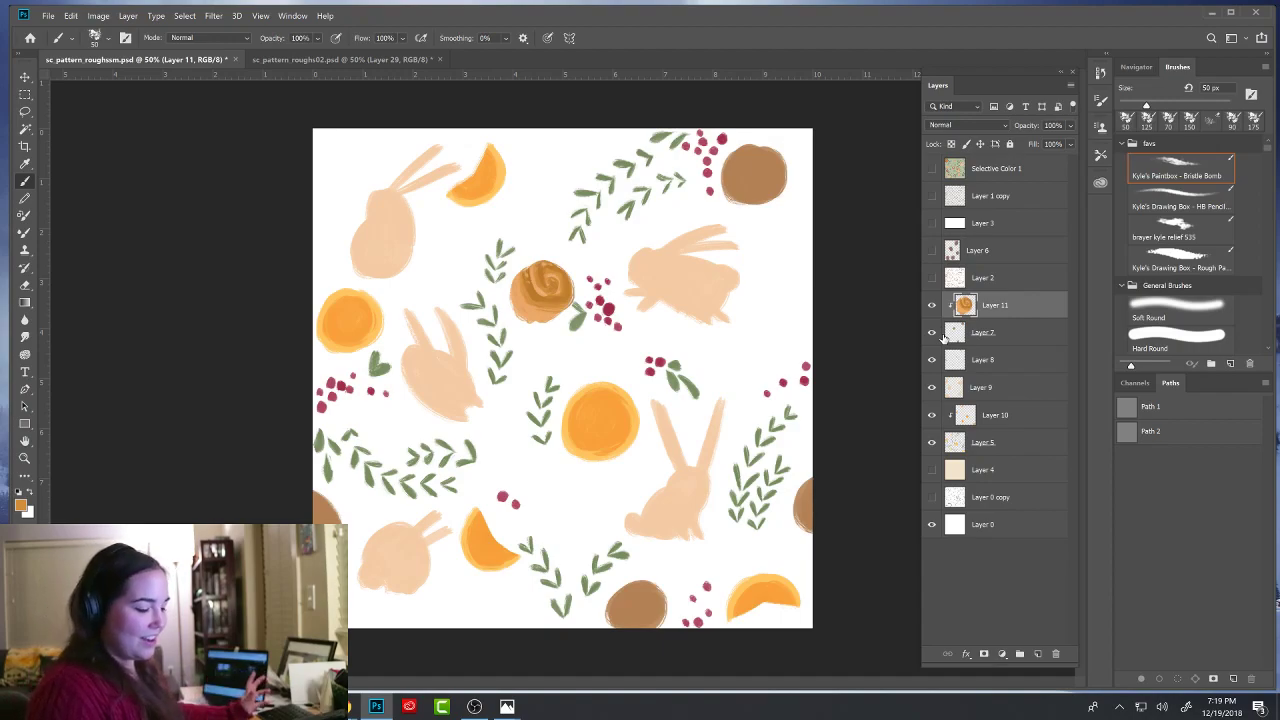
- Toggle Layer 11 off and on to compare the flat brown roll with its painted shading, leaving the layer shown
left_click(932, 305)
left_click(932, 305)
left_click(932, 305)
left_click(932, 305)
left_click(932, 305)
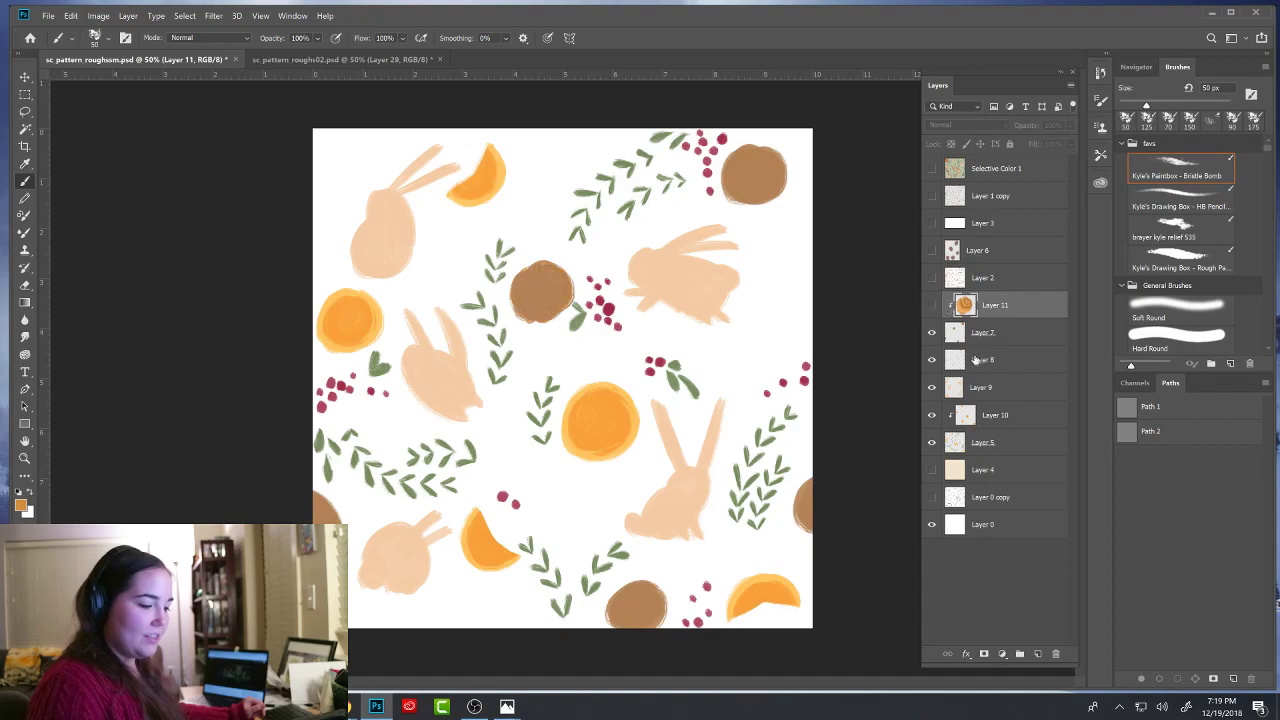
left_click(932, 305)
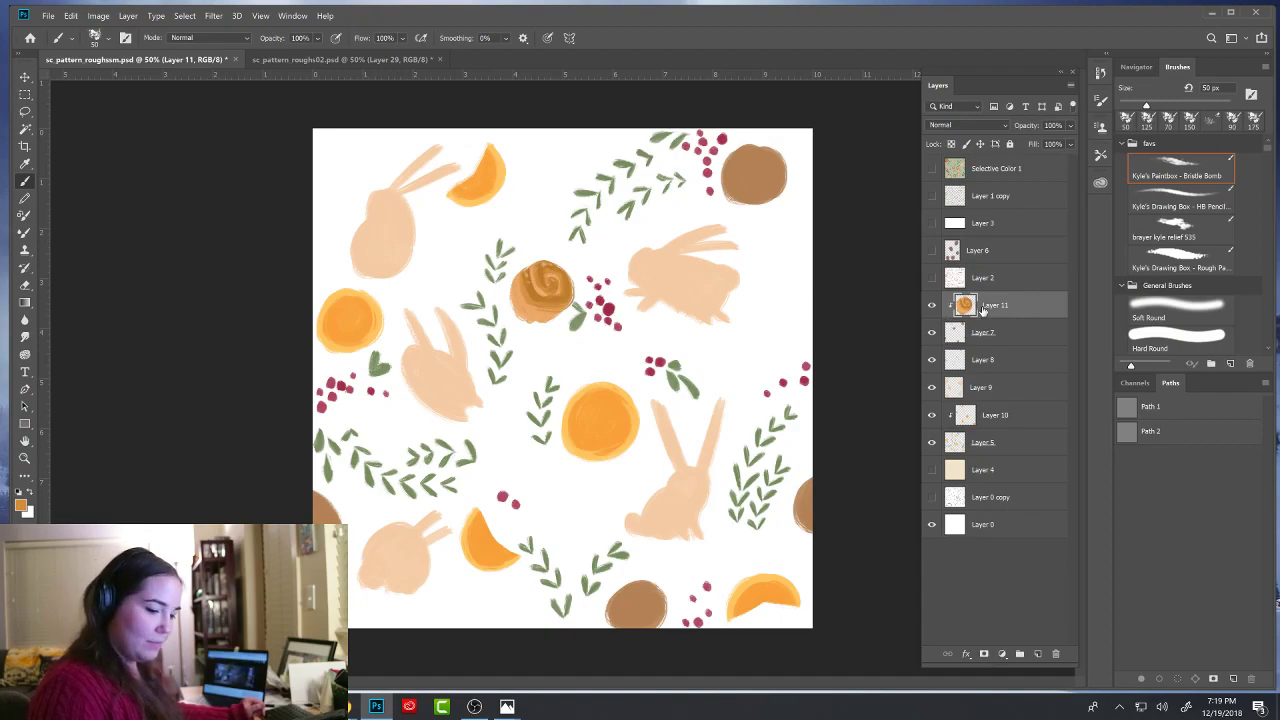
- Toggle the roll shading on Layer 11, Layer 8 and the cream Layer 4 background to compare their effect on the pattern
left_click(932, 305)
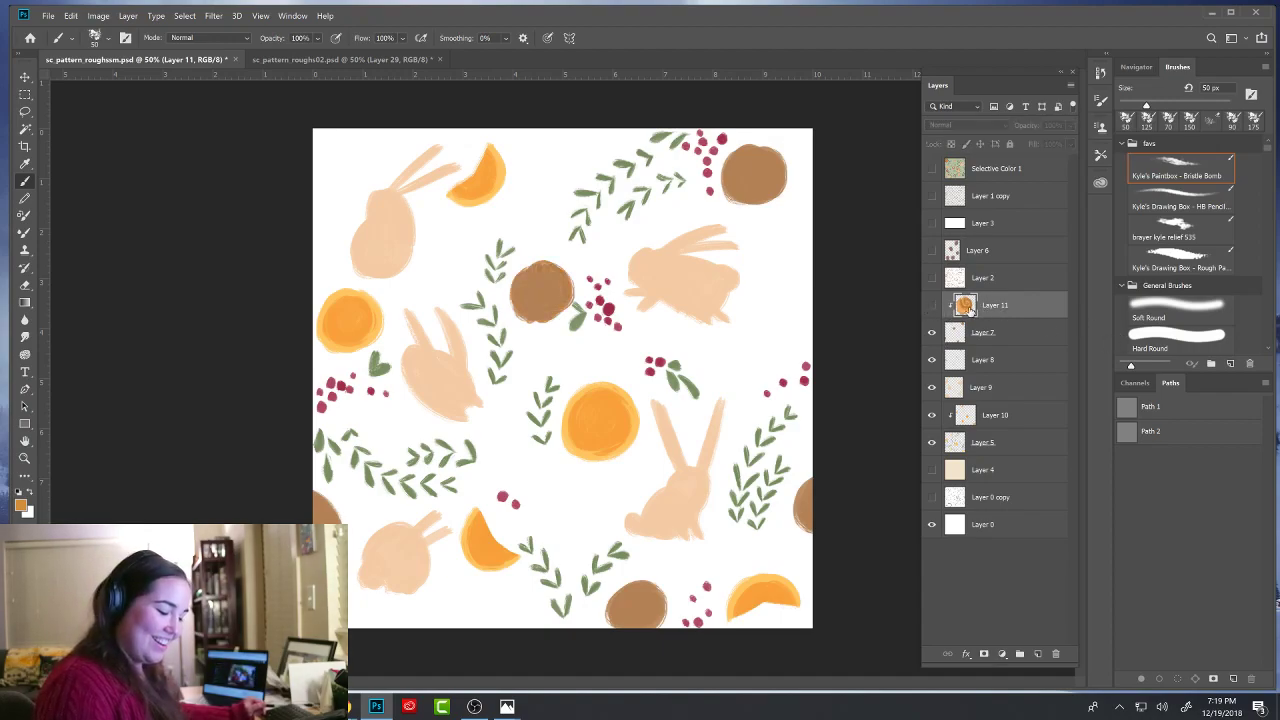
left_click(932, 305)
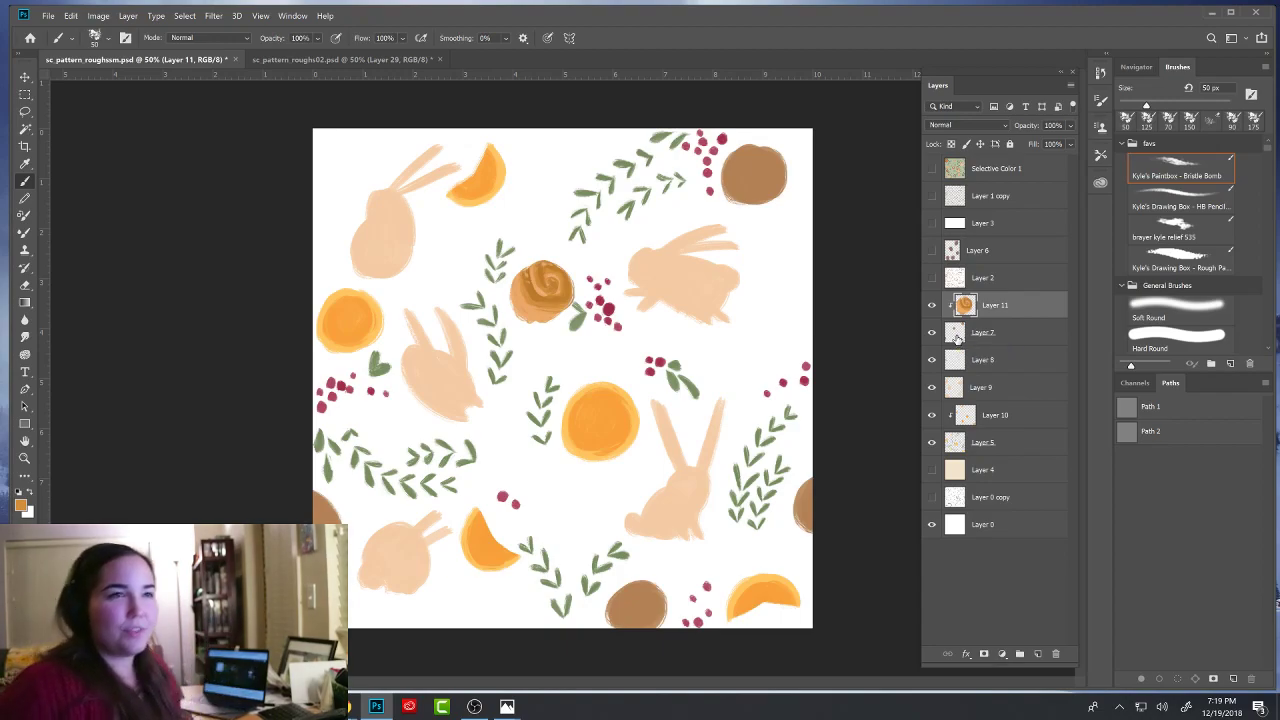
key("alt+Tab")
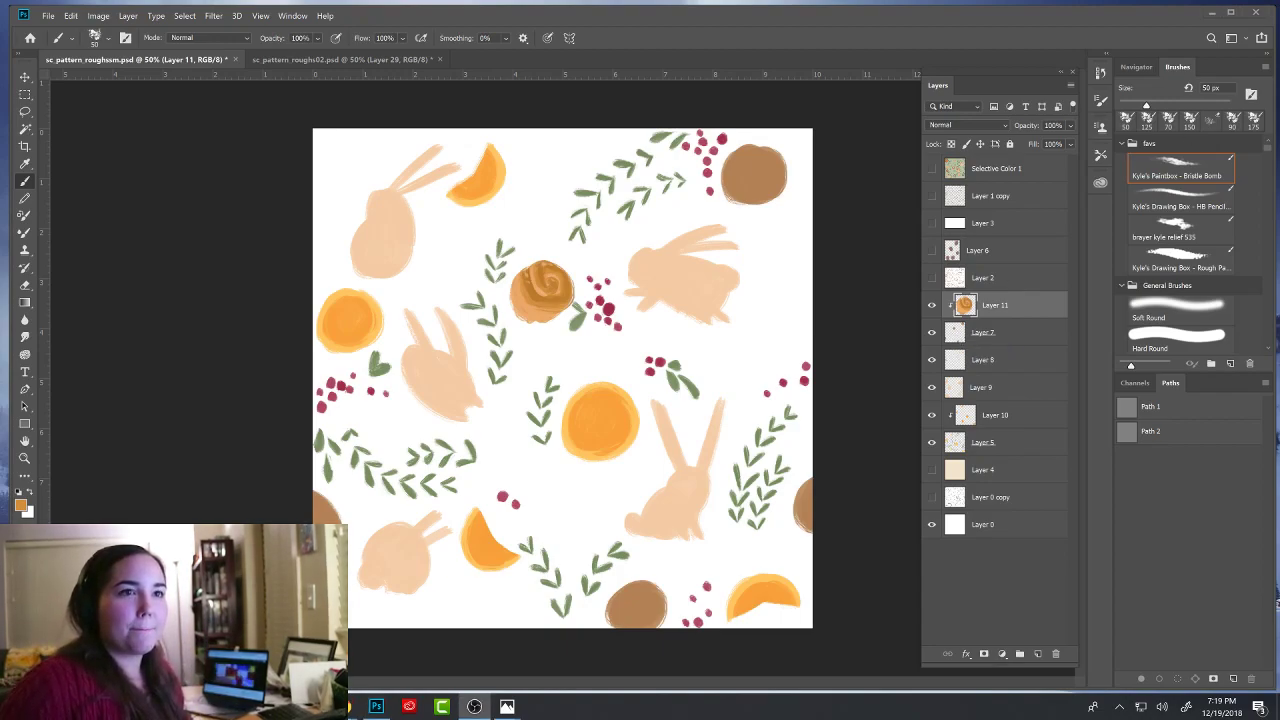
key("alt+Tab")
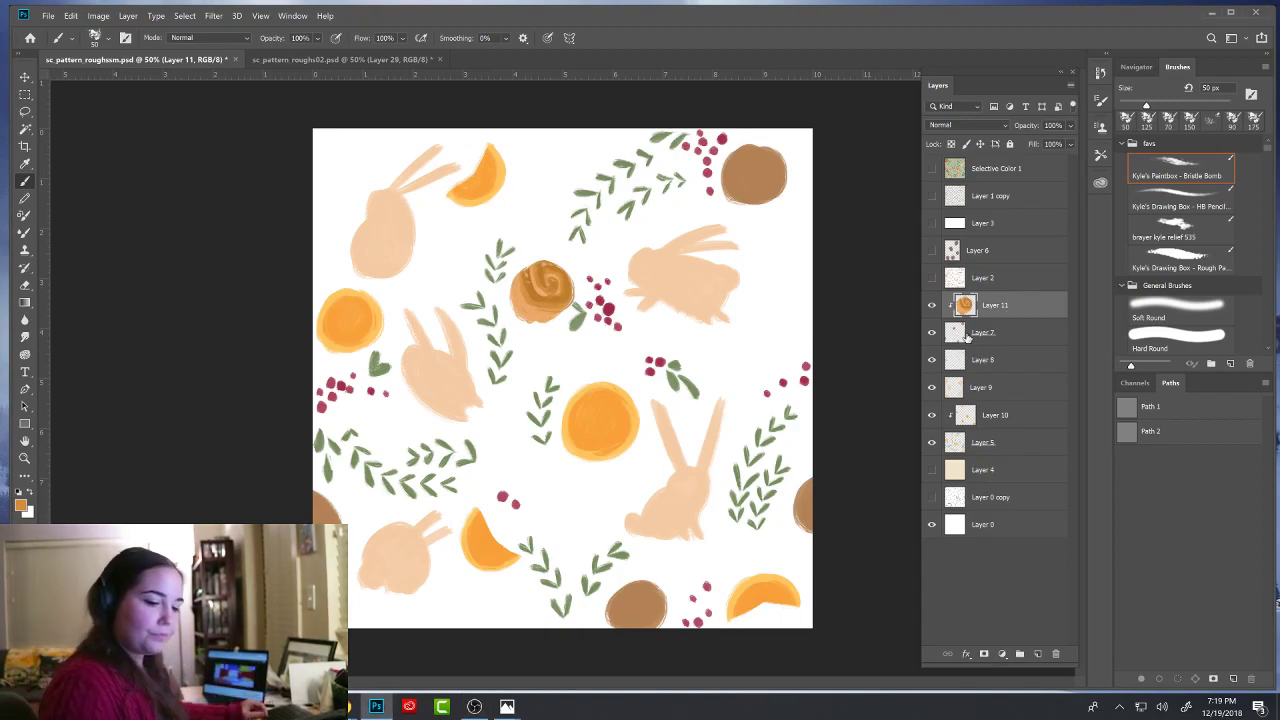
left_click(955, 360)
left_click(932, 360)
left_click(932, 360)
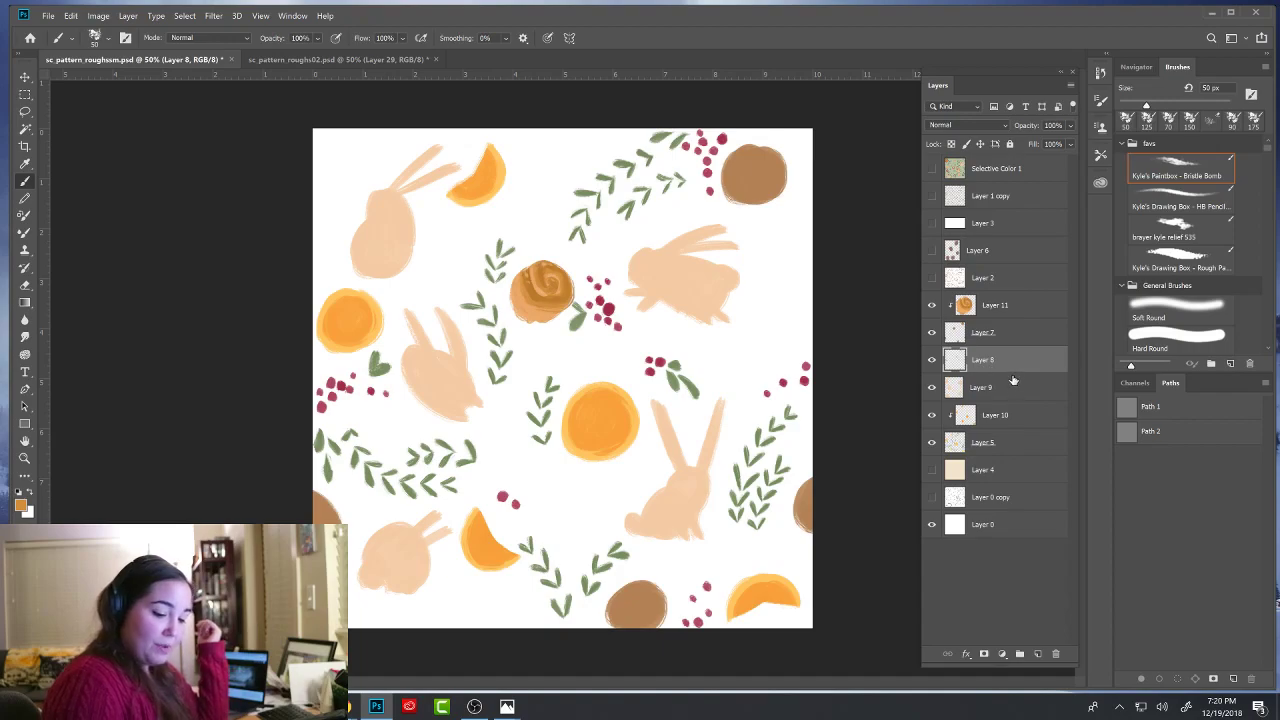
left_click(932, 469)
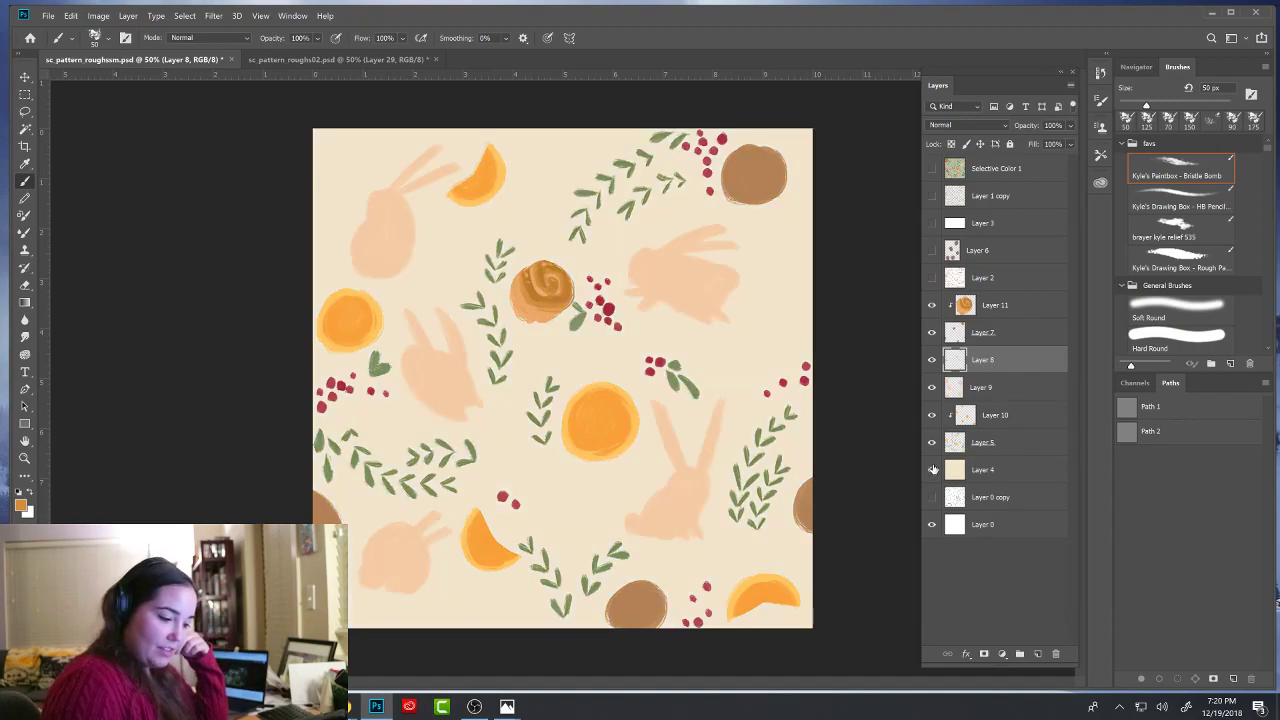
left_click(932, 469)
- Add a new layer above Layer 4 and fill it with a light mint green as a background
left_click(980, 448)
left_click(1020, 479)
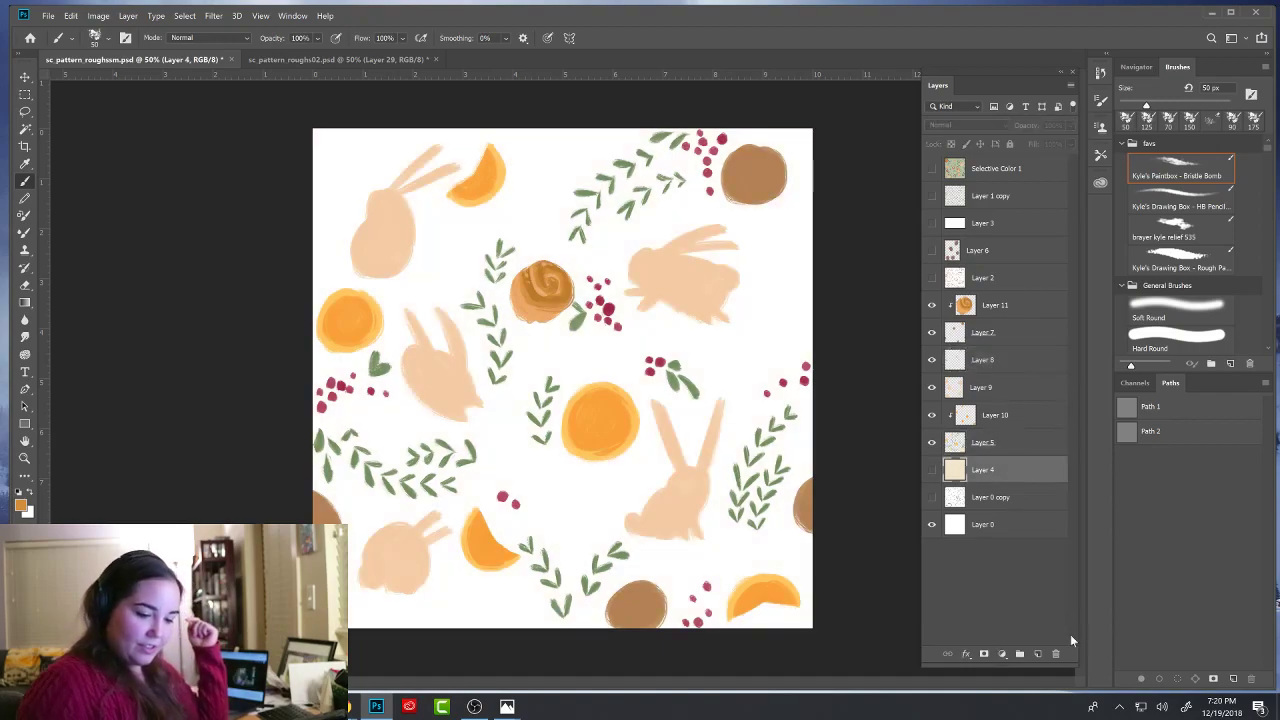
left_click(1037, 653)
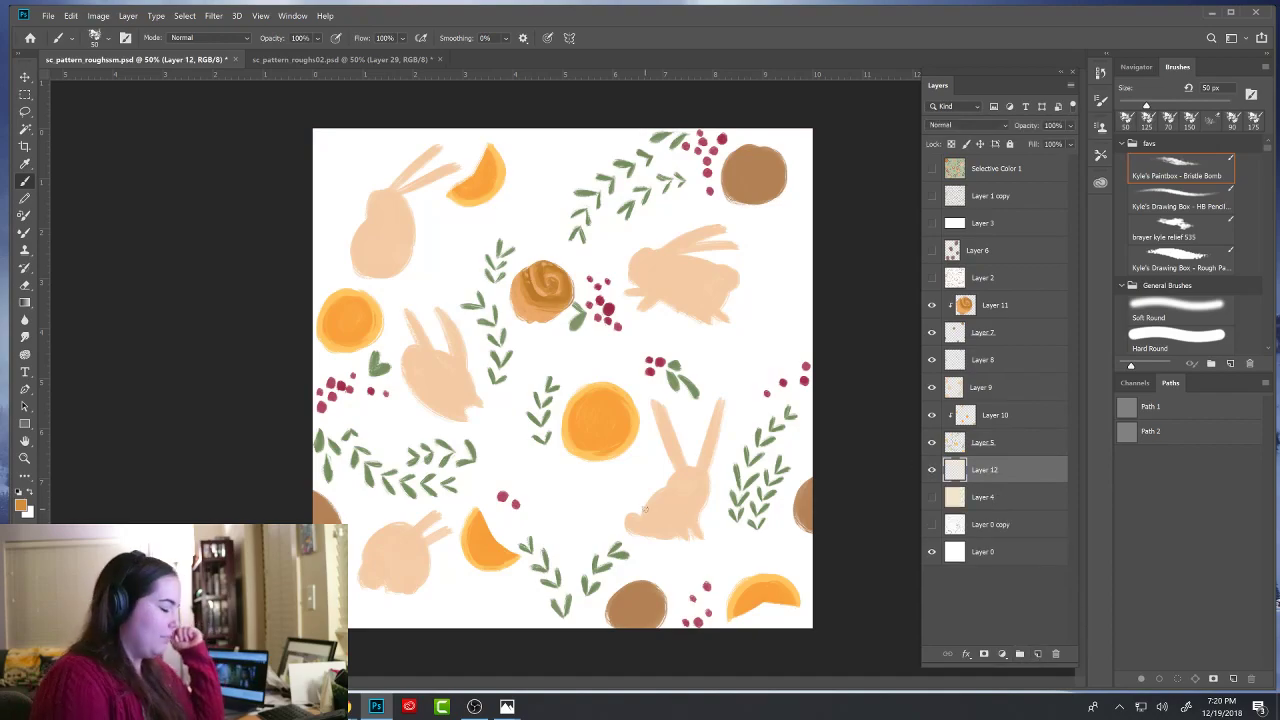
left_click(20, 505)
left_click(852, 585)
left_click_drag(851, 570, 853, 561)
left_click_drag(732, 488, 694, 470)
left_click(975, 461)
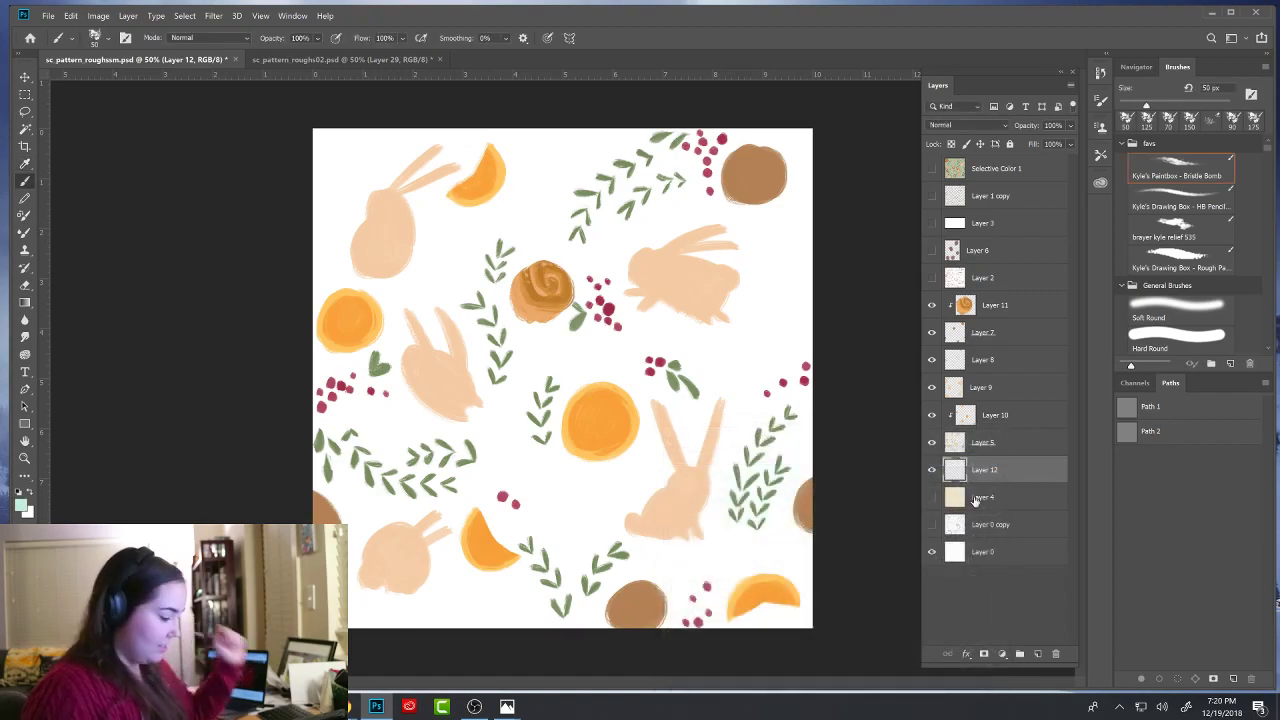
key("alt+BackSpace")
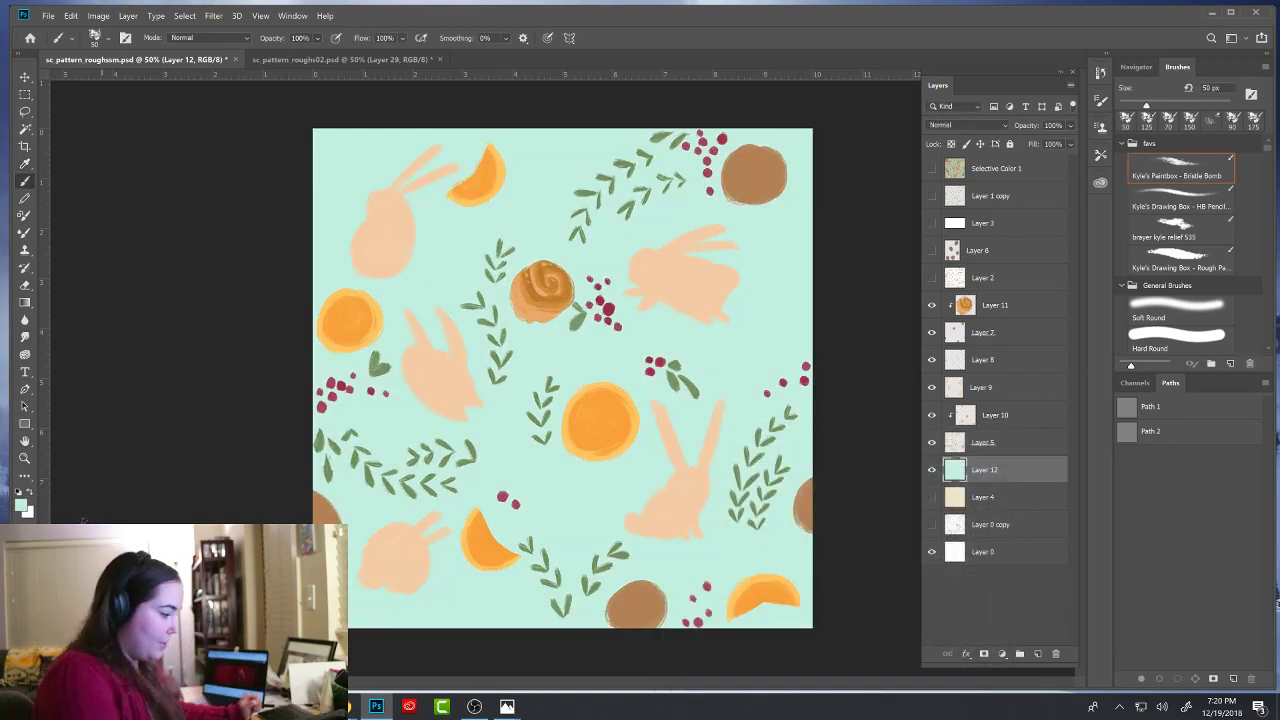
- Refill the mint background layer with the greyed green #bed0c9
left_click(21, 506)
left_click(678, 494)
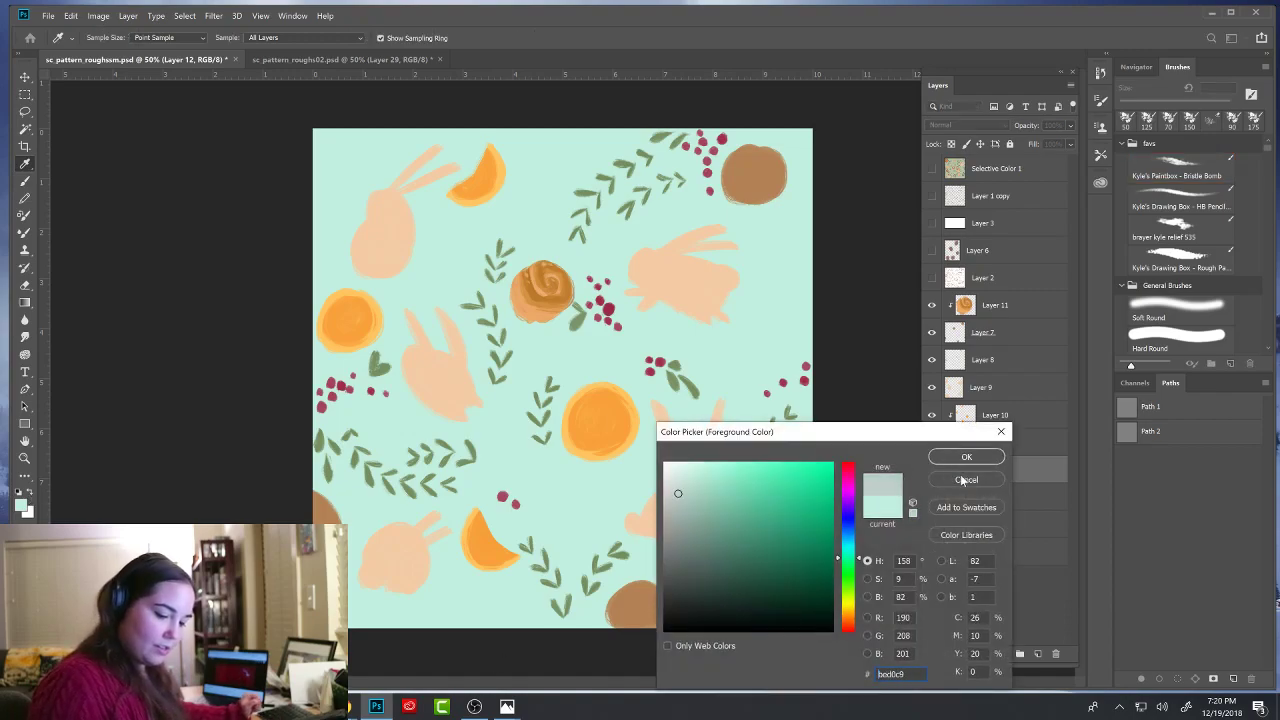
key("Return")
key("alt+BackSpace")
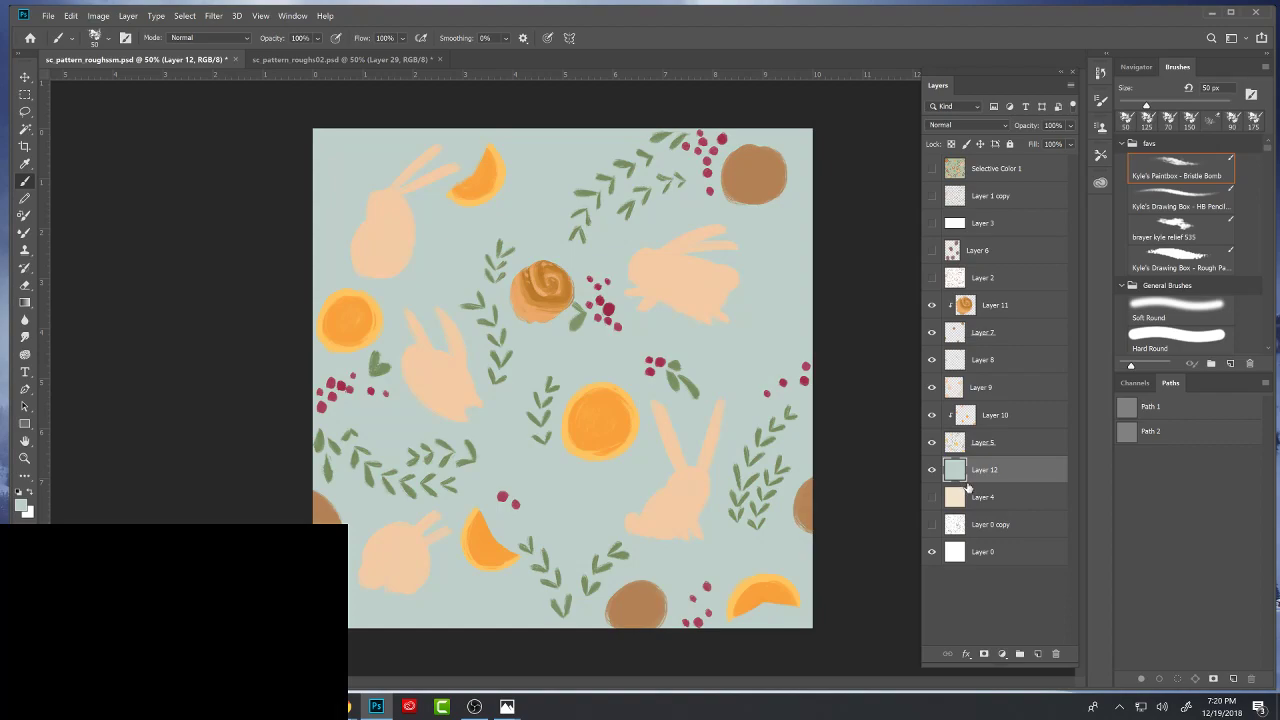
- Set the foreground colour to pale mint #d9f7ec and refill the background layer with it
left_click(24, 505)
left_click(684, 467)
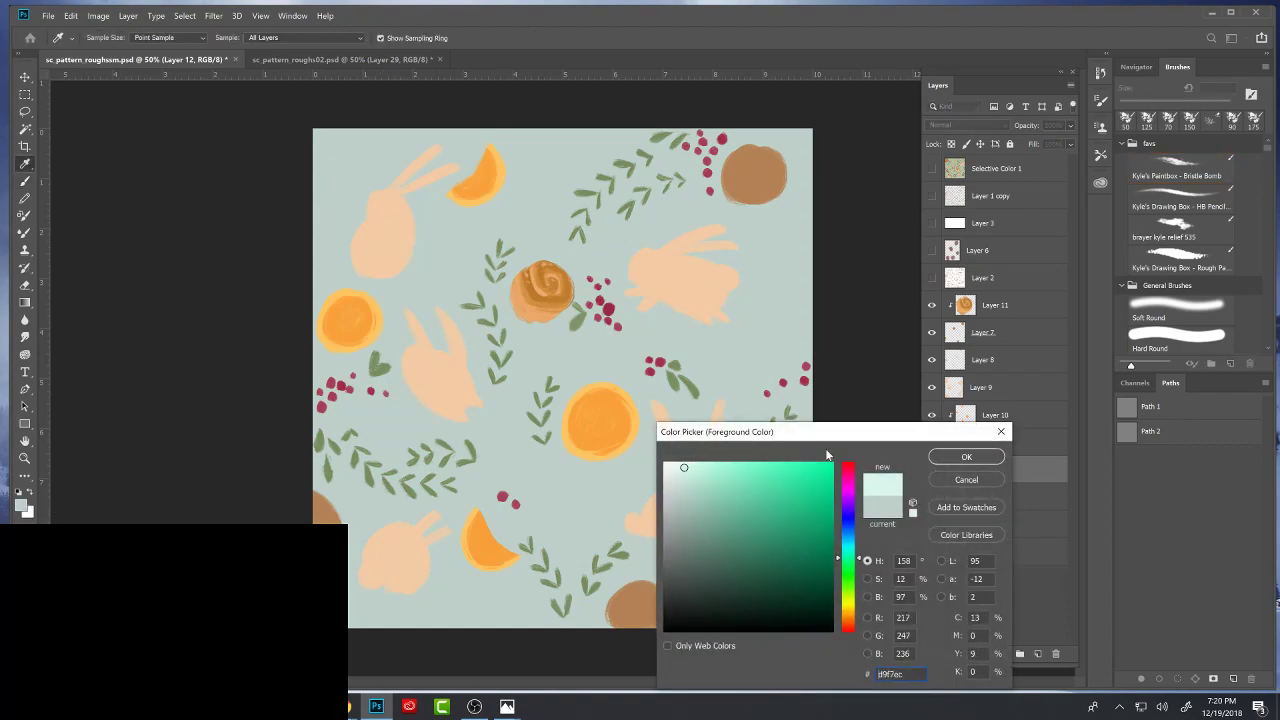
left_click(966, 457)
key("alt+BackSpace")
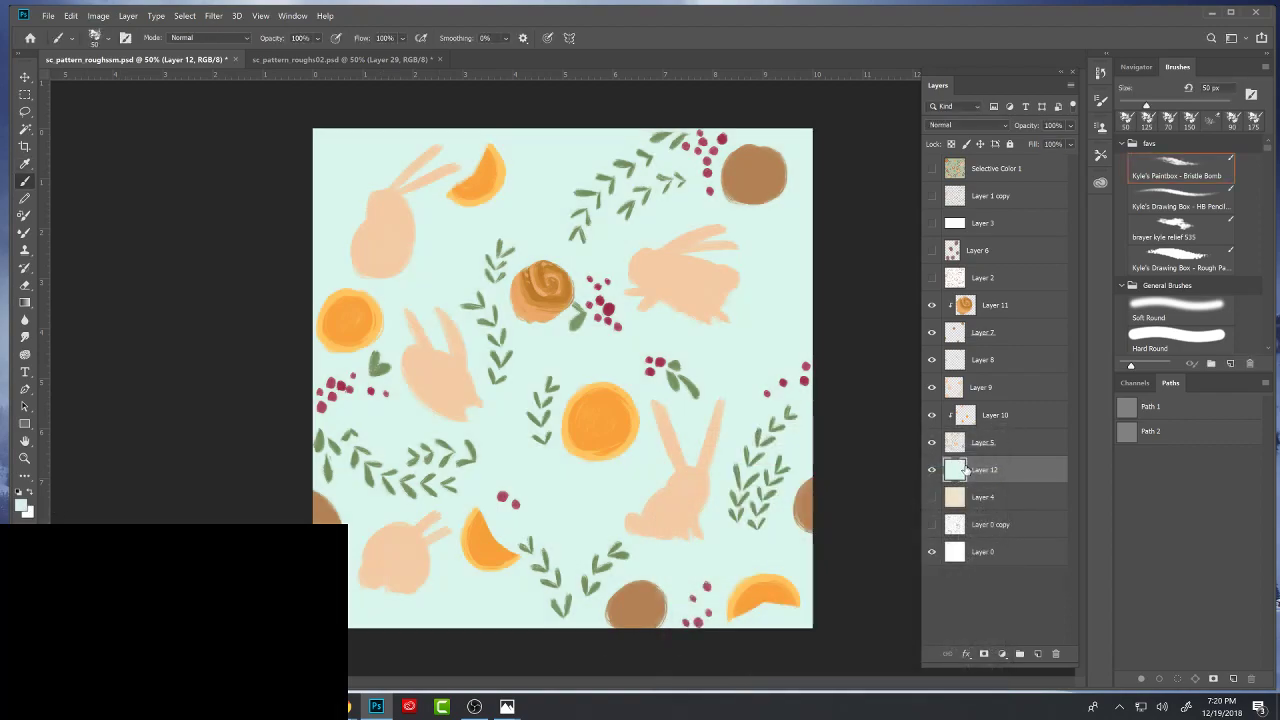
- Toggle the pale mint background off and on to compare the pattern against white
left_click(932, 470)
left_click(932, 470)
left_click(932, 470)
left_click(932, 470)
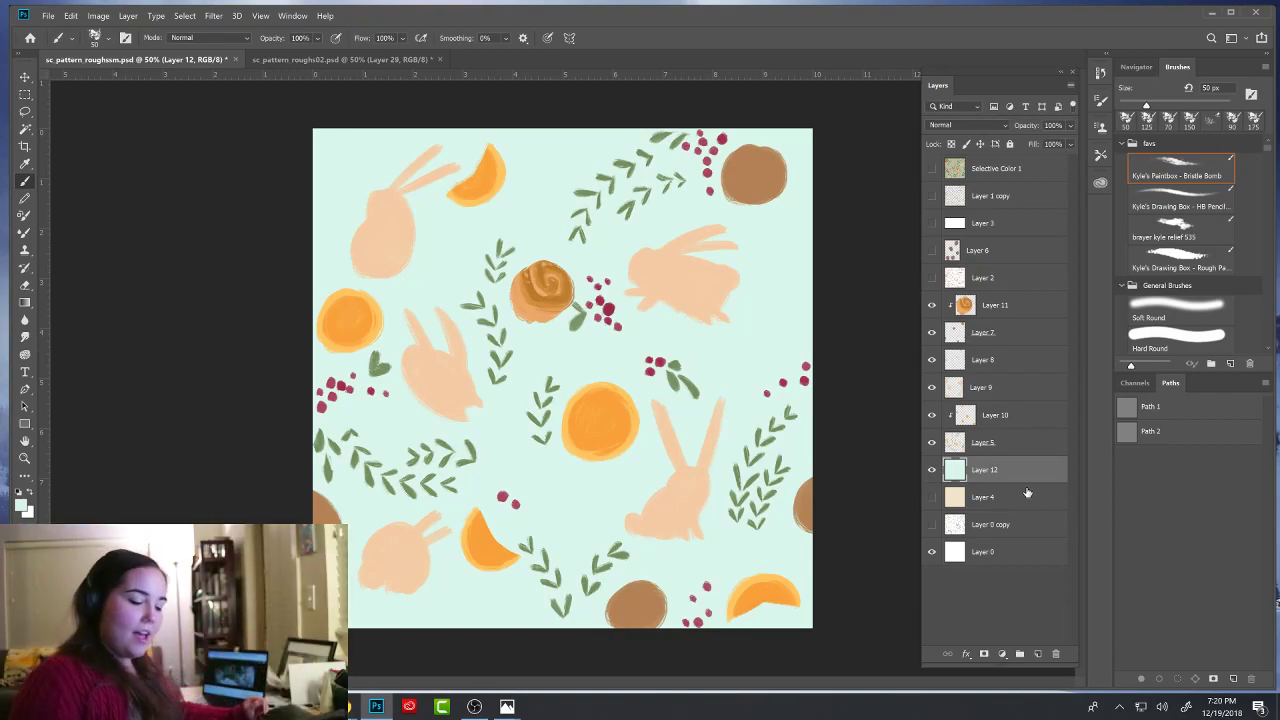
left_click(932, 471)
left_click(932, 471)
left_click(932, 471)
left_click(932, 471)
key("ctrl+minus")
key("ctrl+minus")
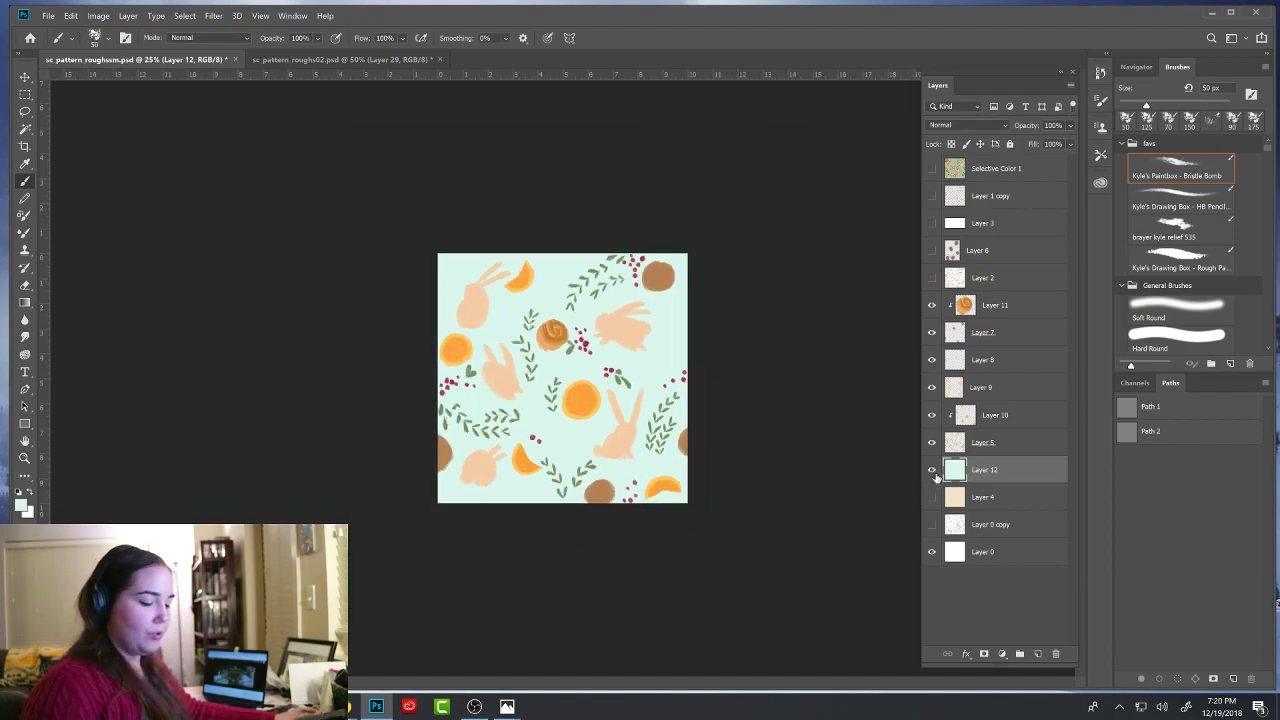
- Add a Hue/Saturation adjustment clipped to Layer 12, set Hue to -91, and merge it into the background layer
left_click(1002, 653)
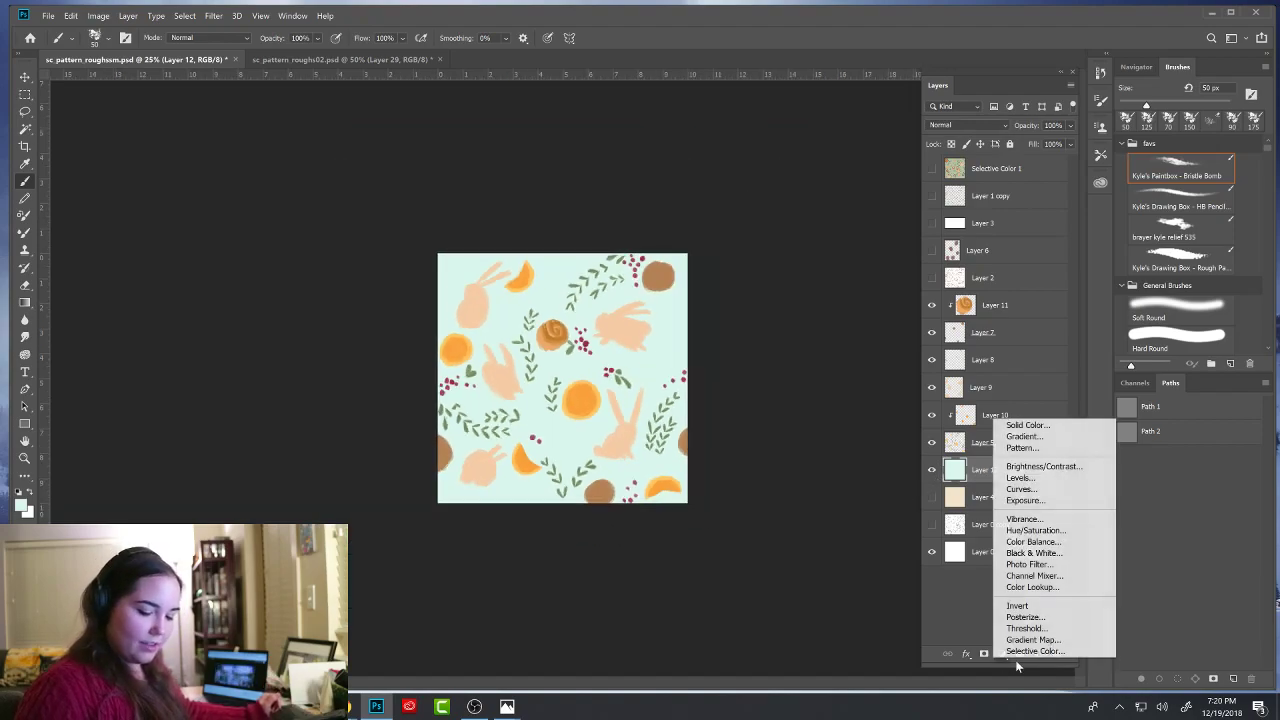
left_click(1055, 537)
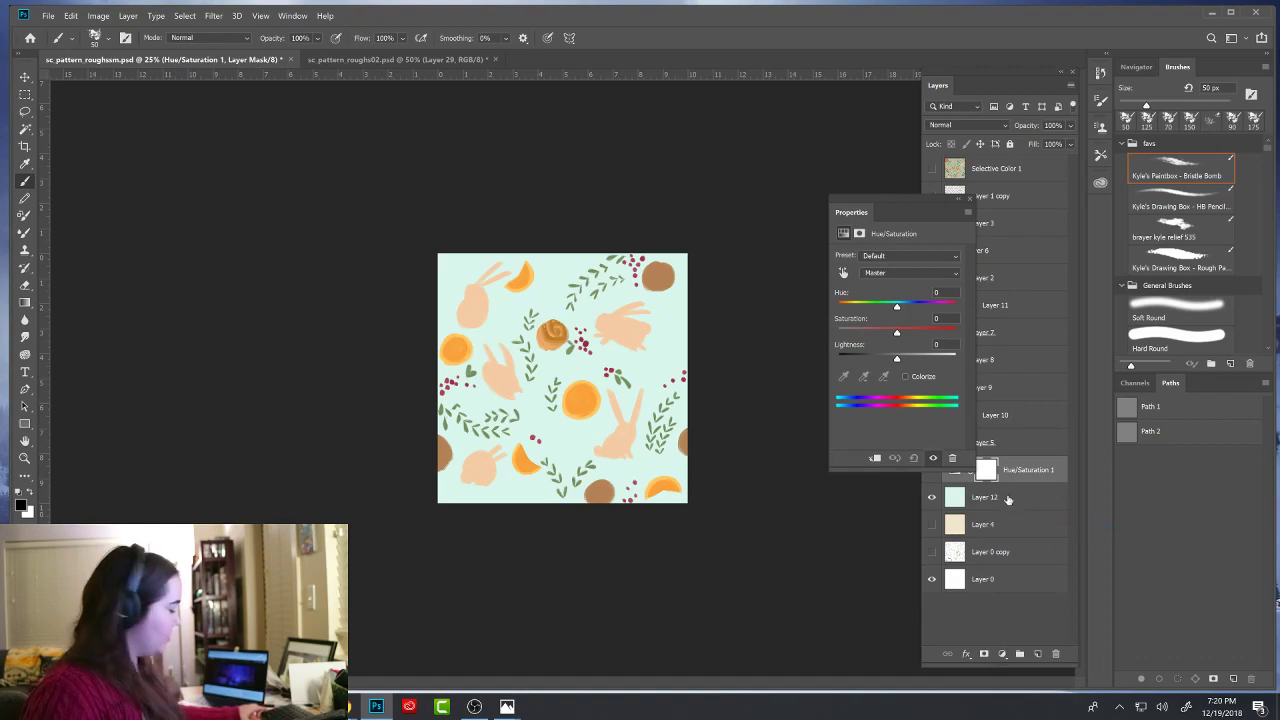
left_click_drag(896, 306, 860, 323)
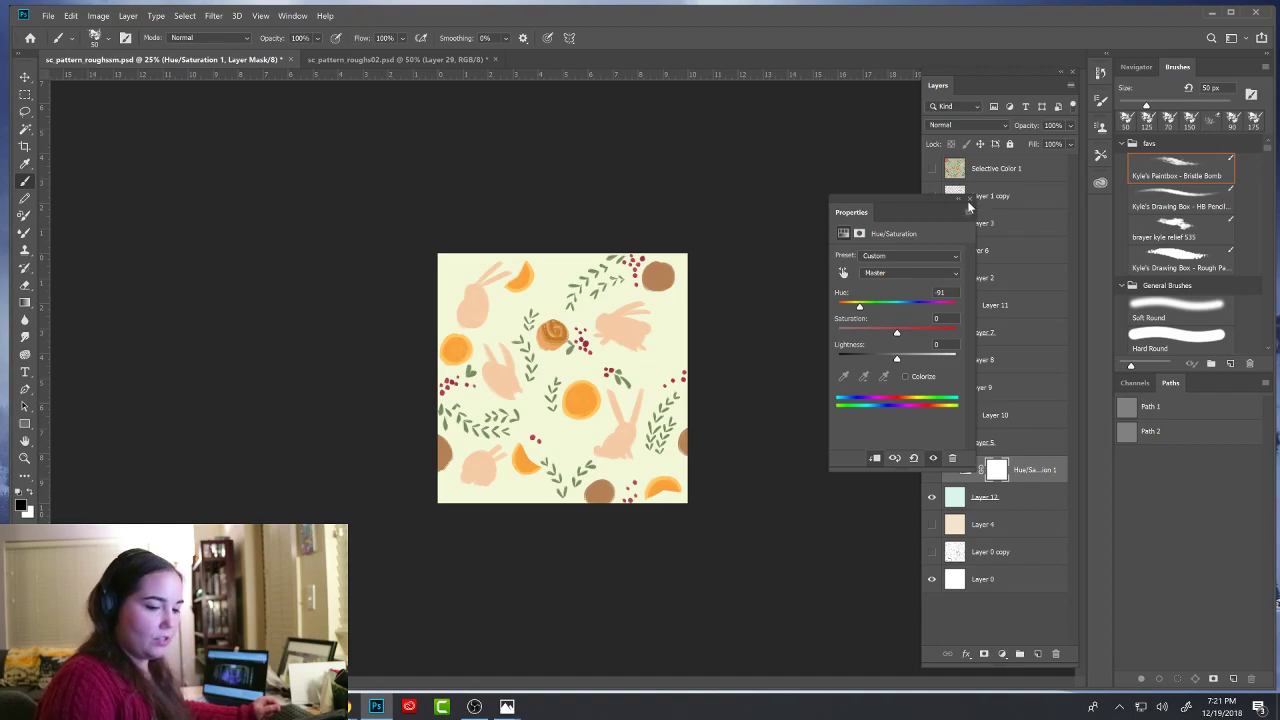
left_click(967, 201)
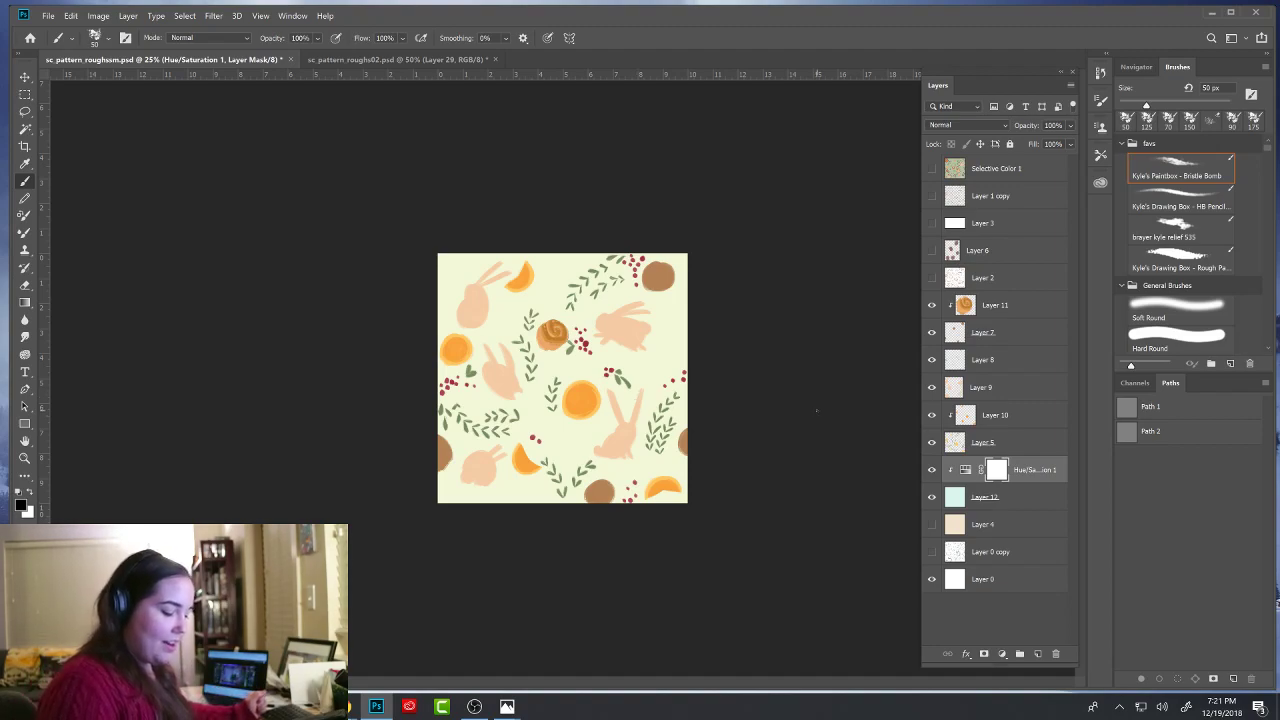
left_click(965, 471)
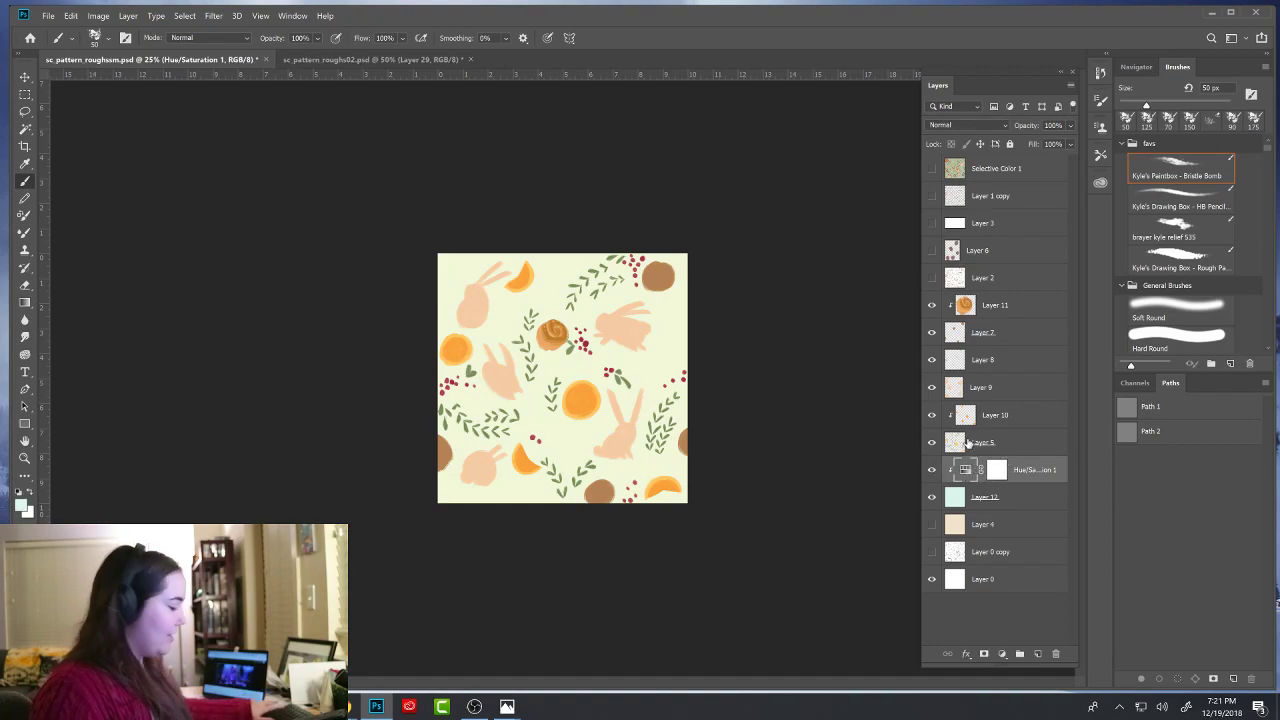
key("ctrl+e")
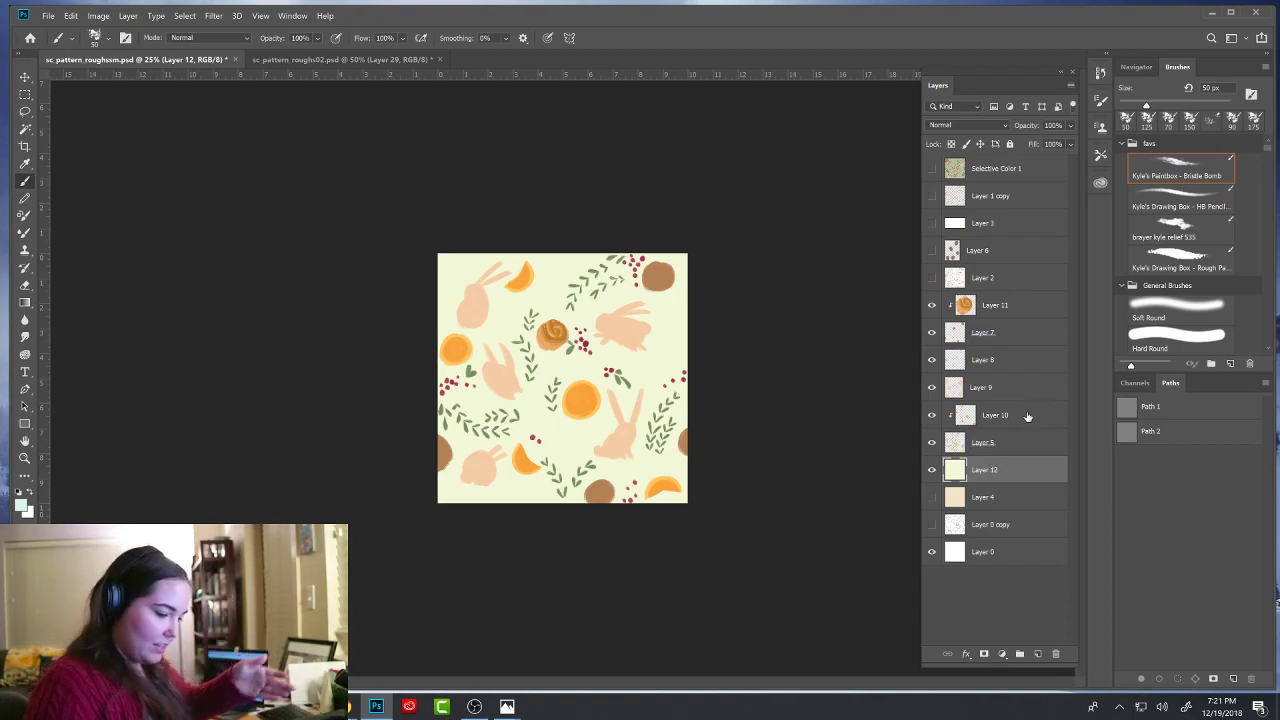
- Identify the contents of Layer 5, and add a new layer clipped to Layer 9 for the bunny details
left_click(987, 450)
left_click(932, 443)
left_click(932, 443)
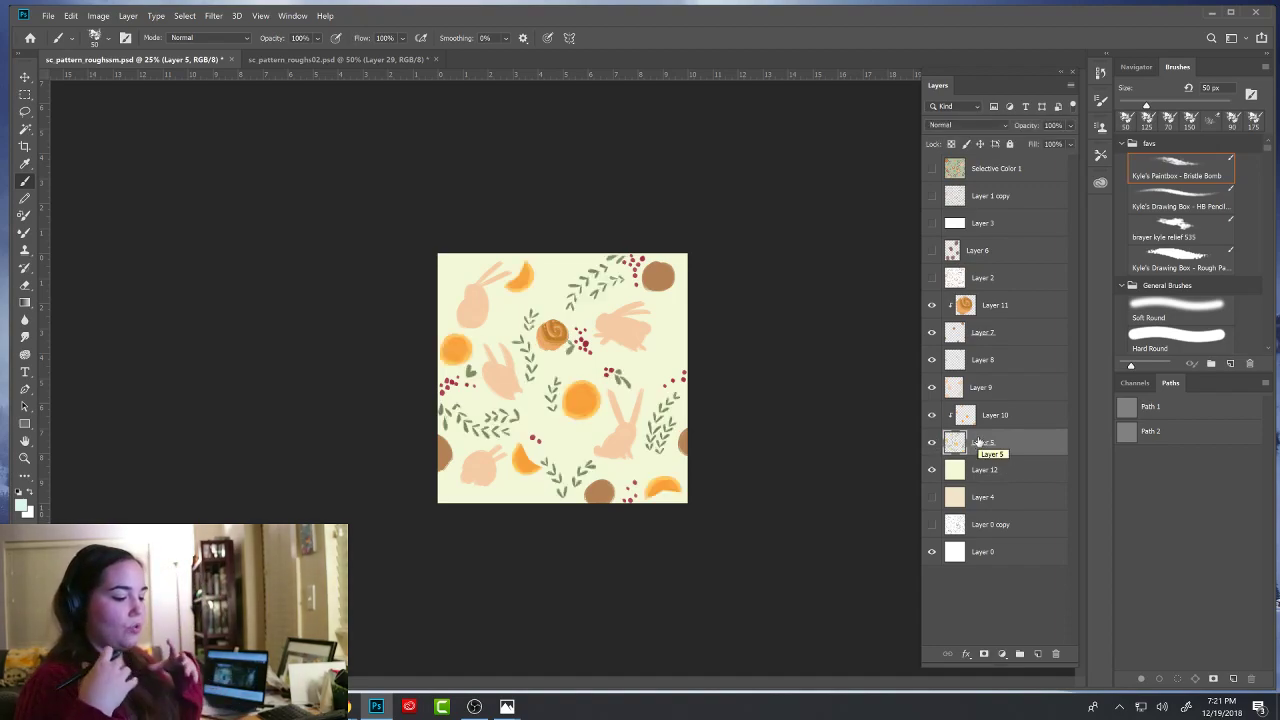
left_click(984, 420)
left_click(971, 391)
left_click(1038, 654)
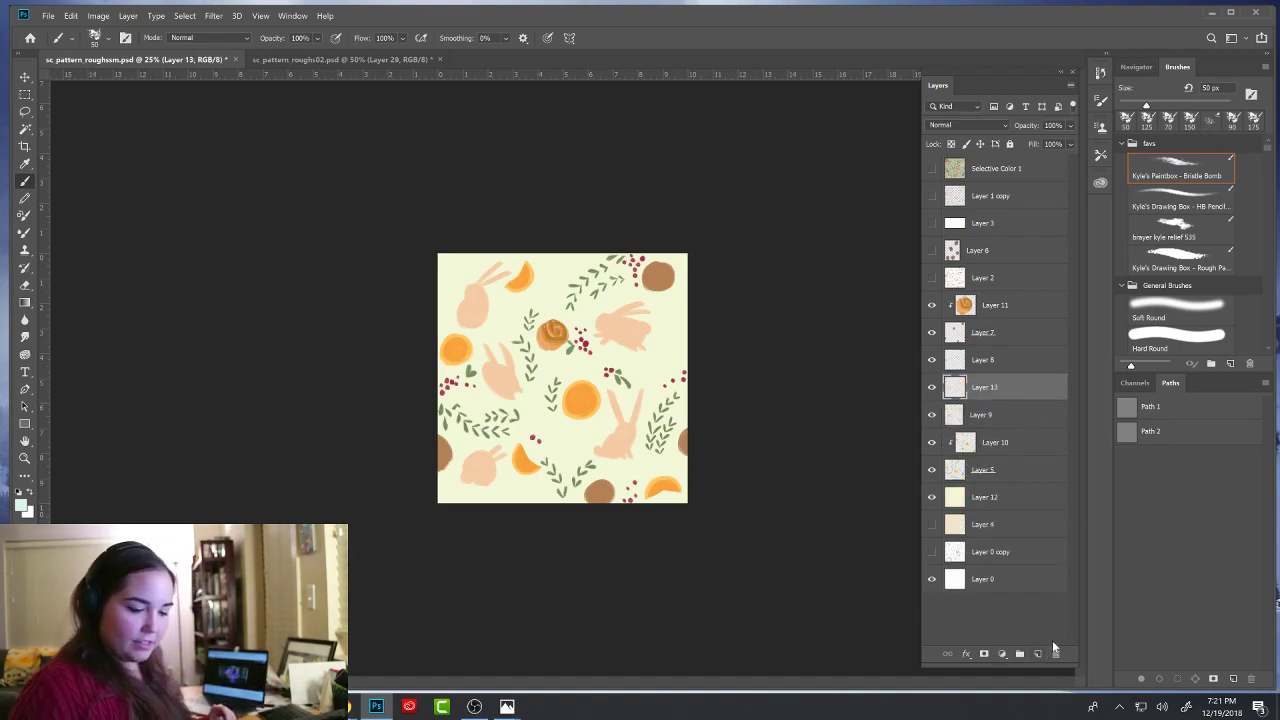
left_click(1005, 400, "alt")
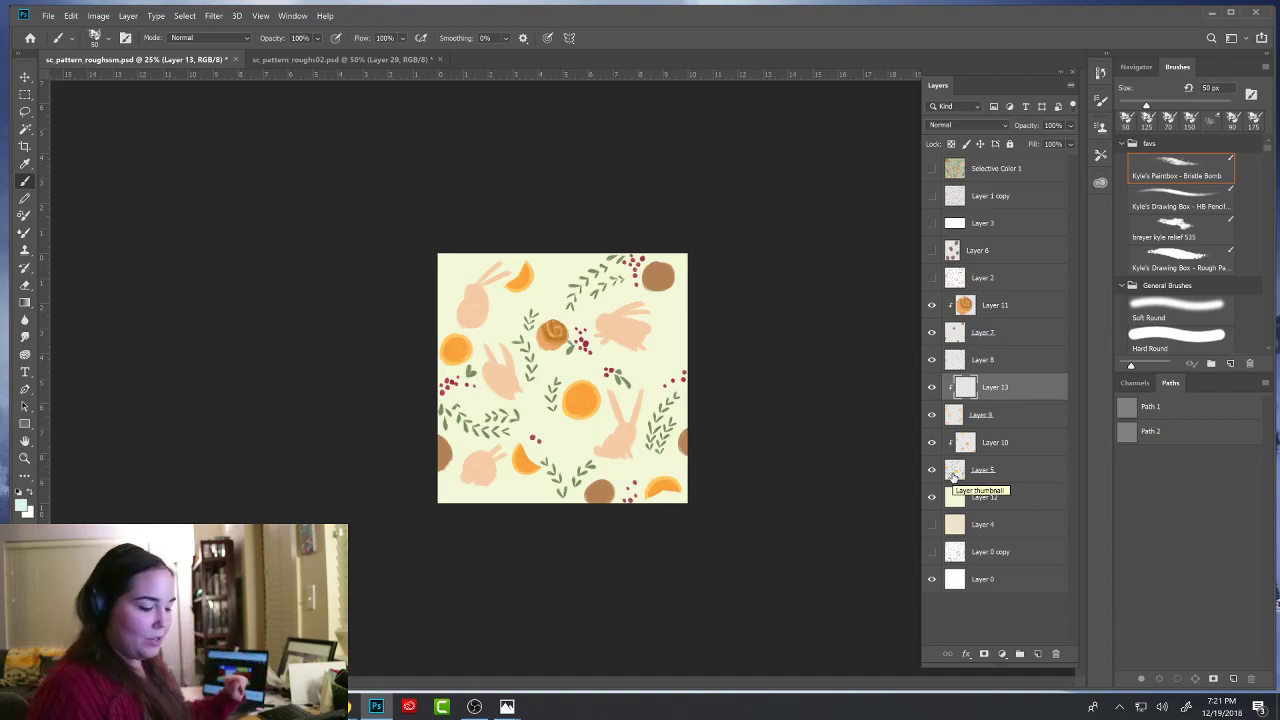
- Enlarge the brush to 100 px and set the foreground to cream #faf5ea, starting from the bunnies' sampled peach
key("bracketright")
key("bracketright")
key("bracketright")
key("bracketright")
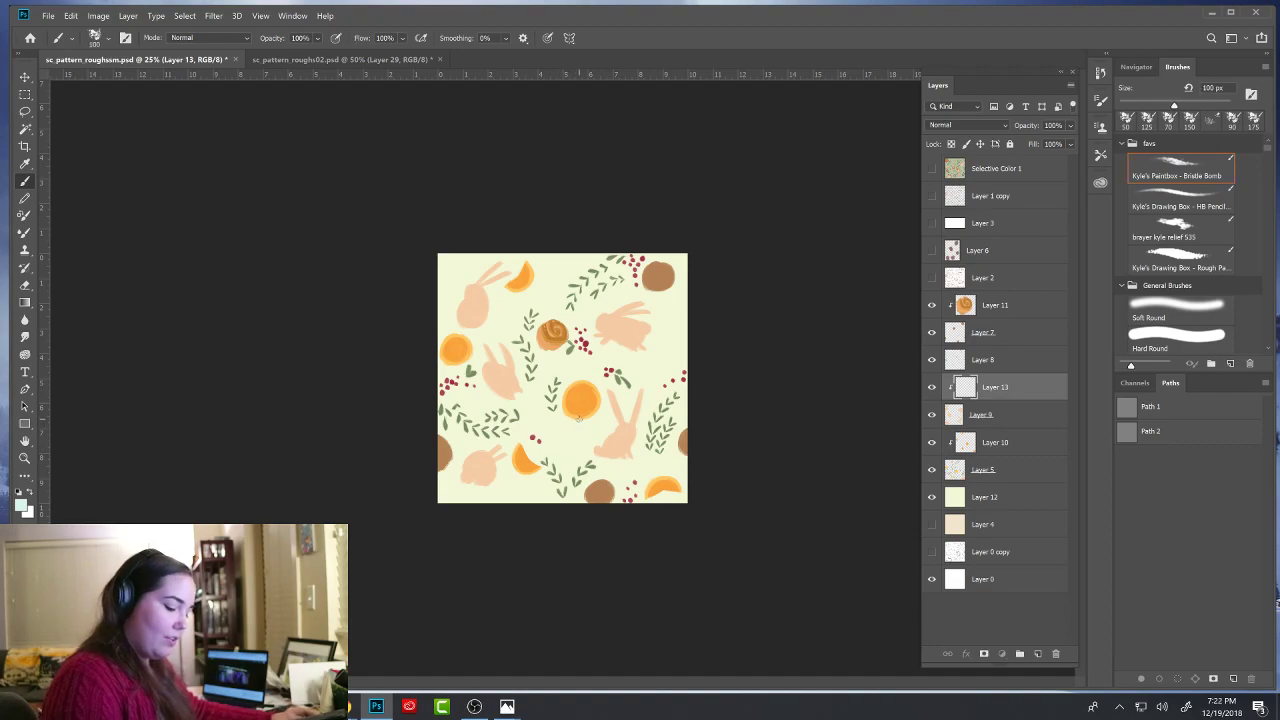
left_click(645, 338, "alt")
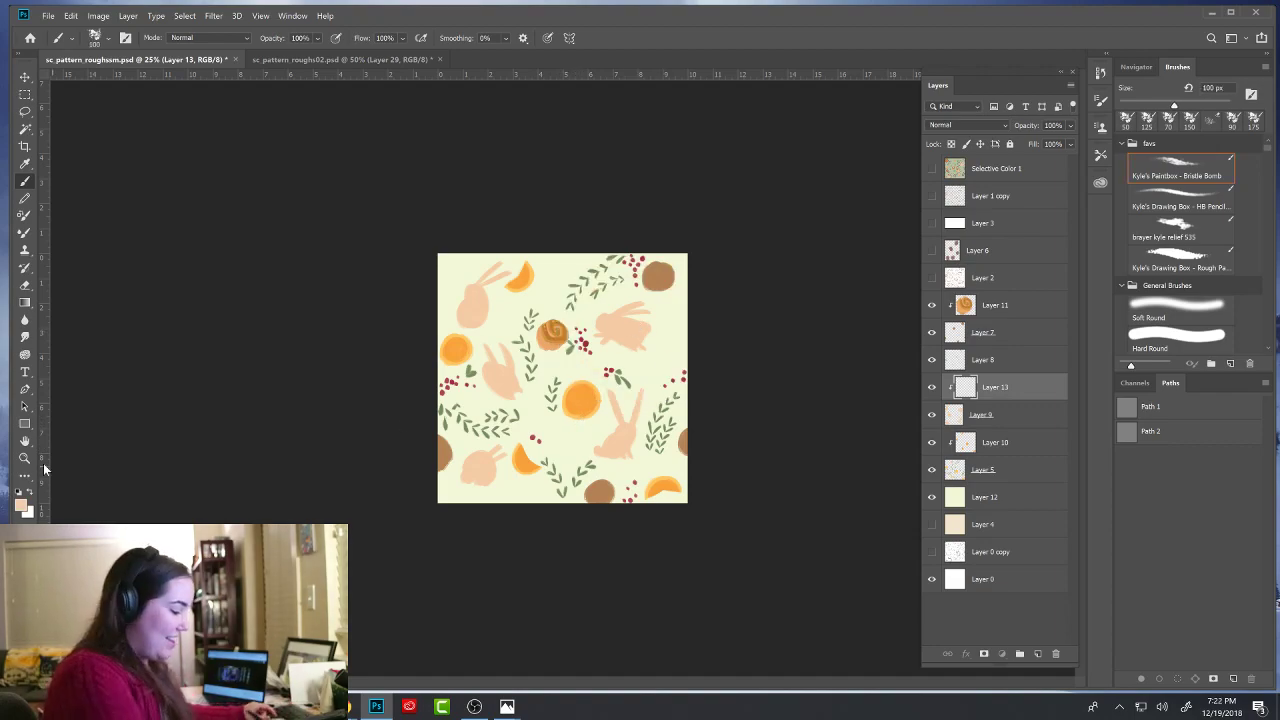
left_click(21, 505)
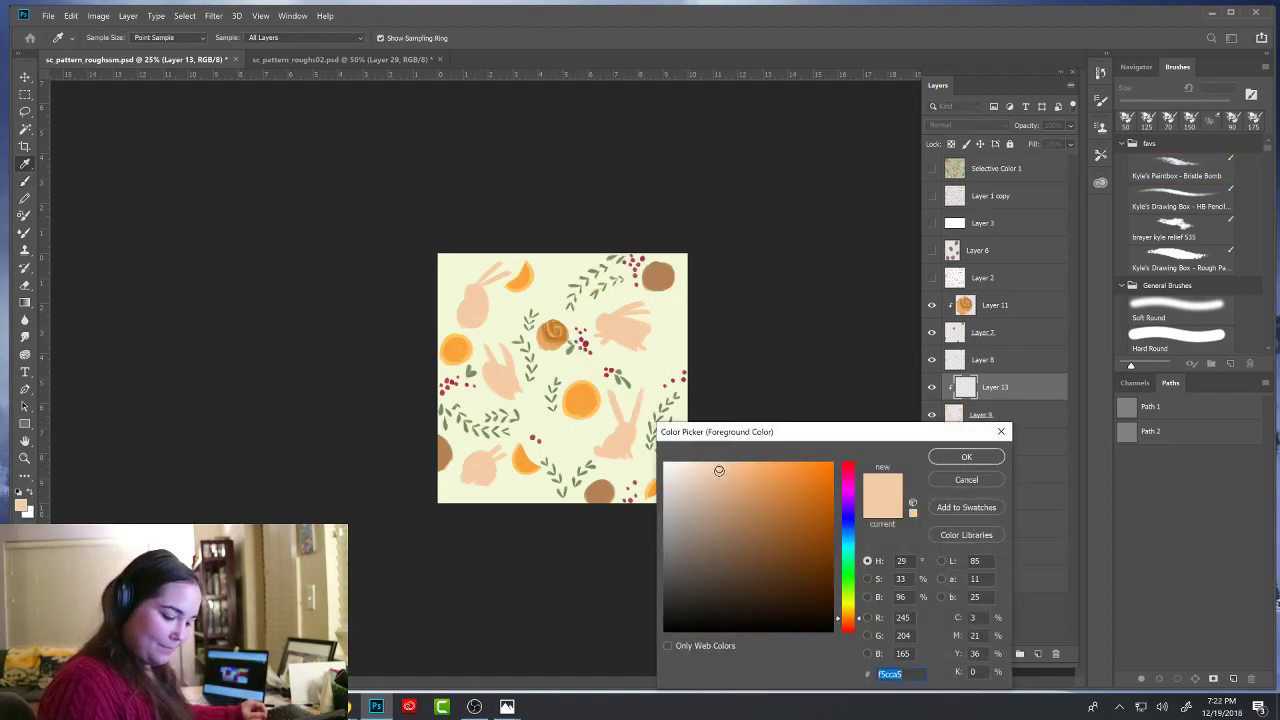
left_click_drag(718, 469, 674, 466)
left_click(858, 616)
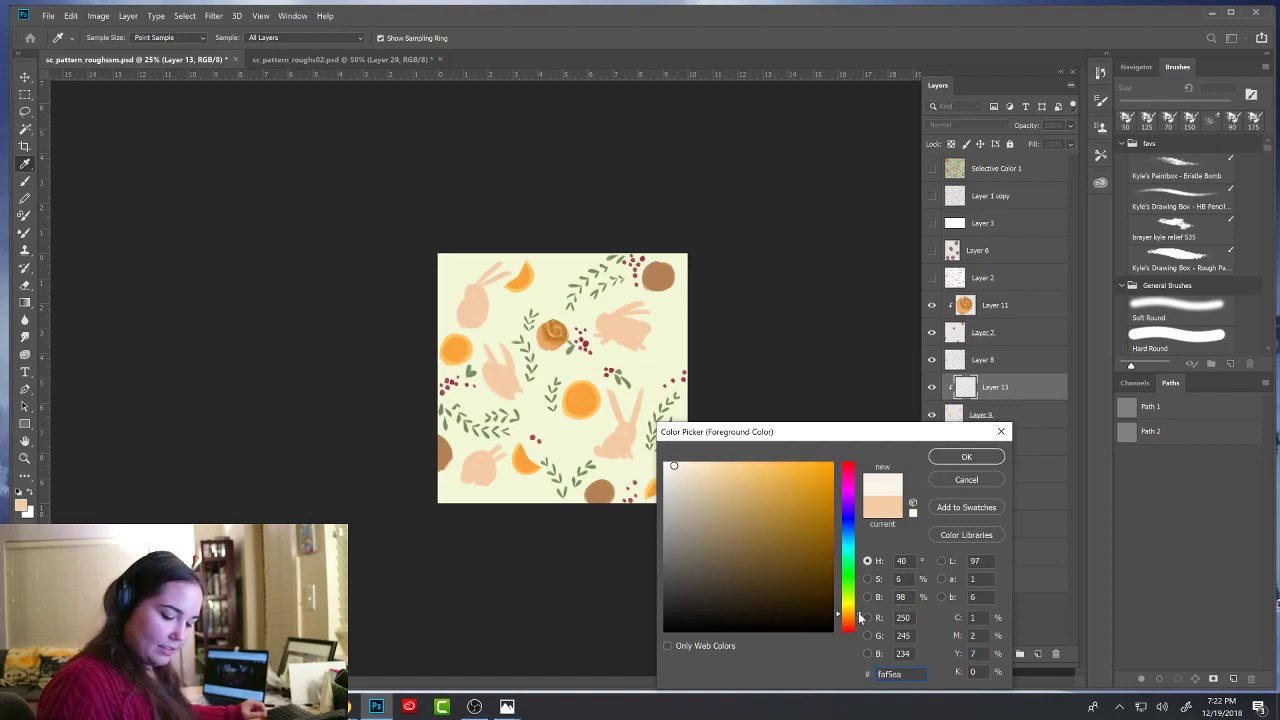
left_click(967, 457)
key("b")
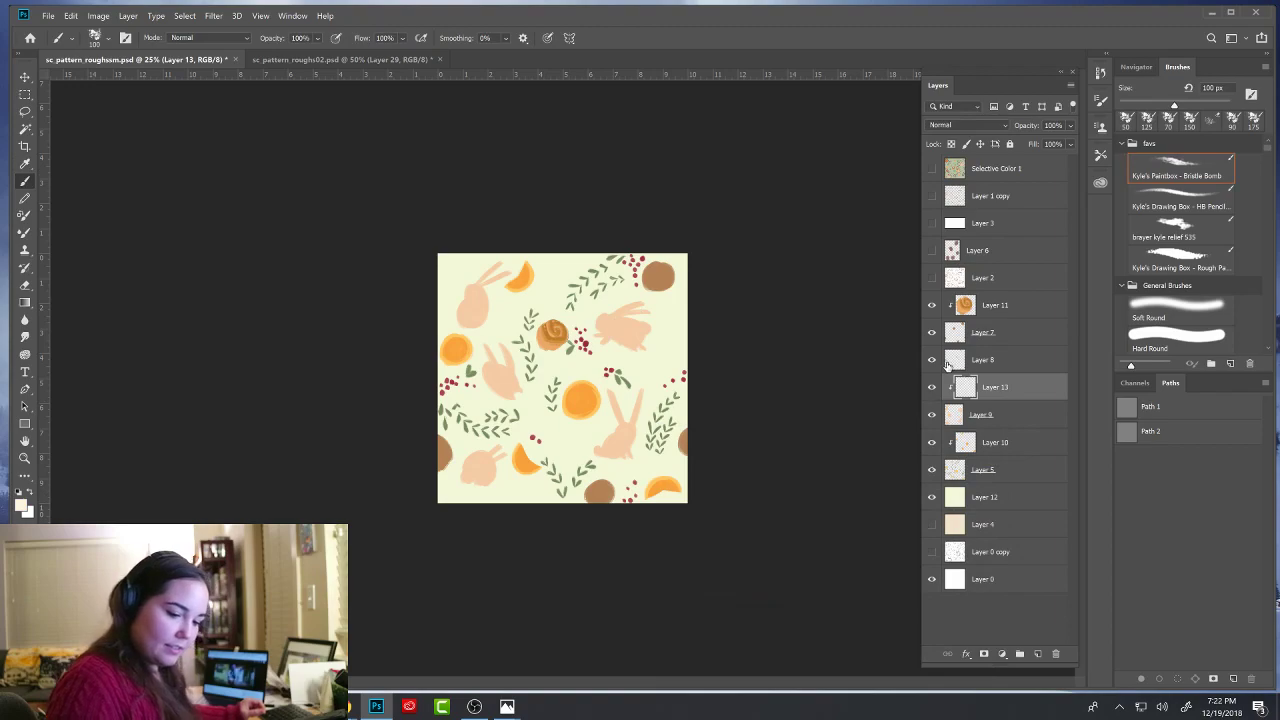
- Paint cream fur patches on the bunnies using the Layer 2 sketch as a guide, and hide the sketch
left_click(932, 277)
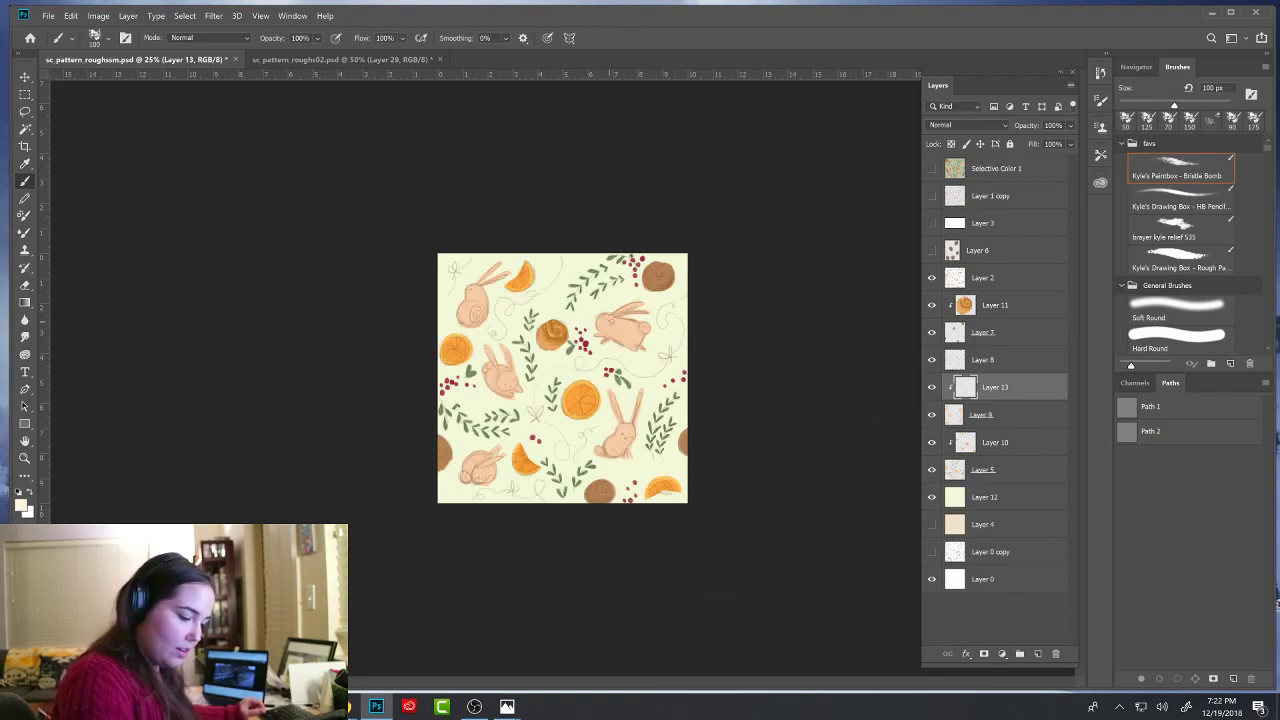
left_click_drag(607, 337, 625, 350)
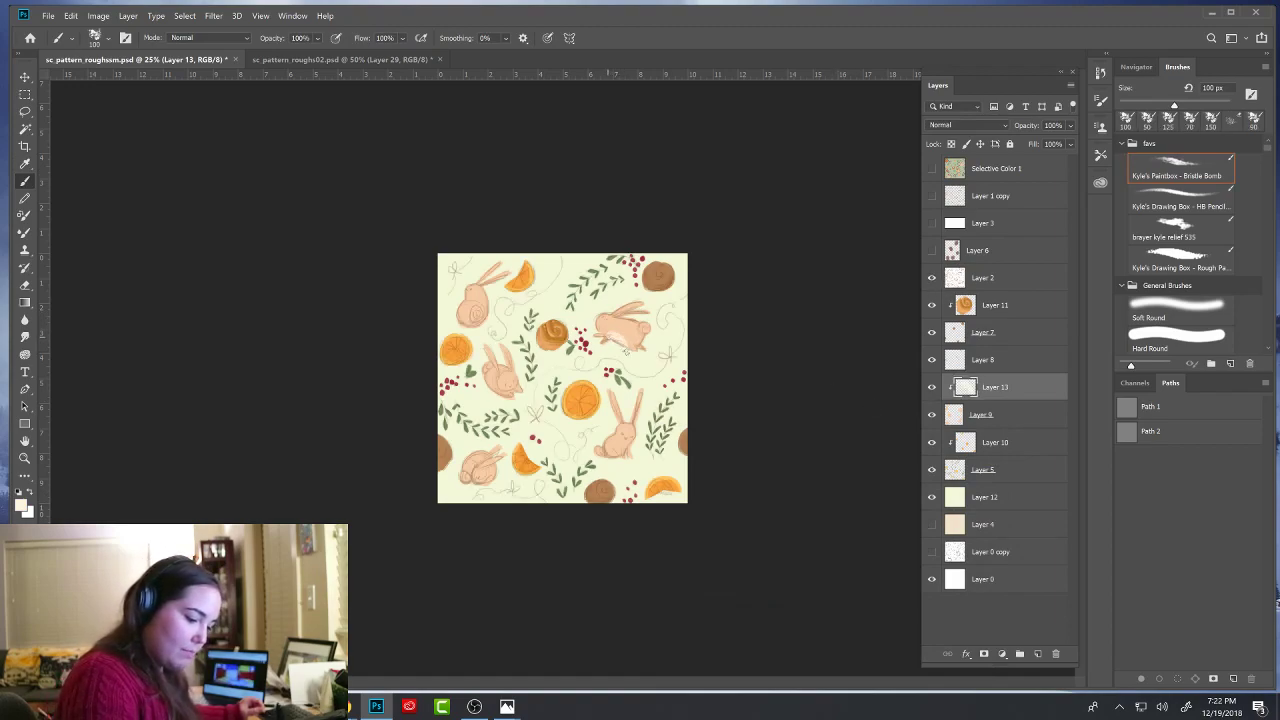
left_click(932, 278)
left_click(932, 278)
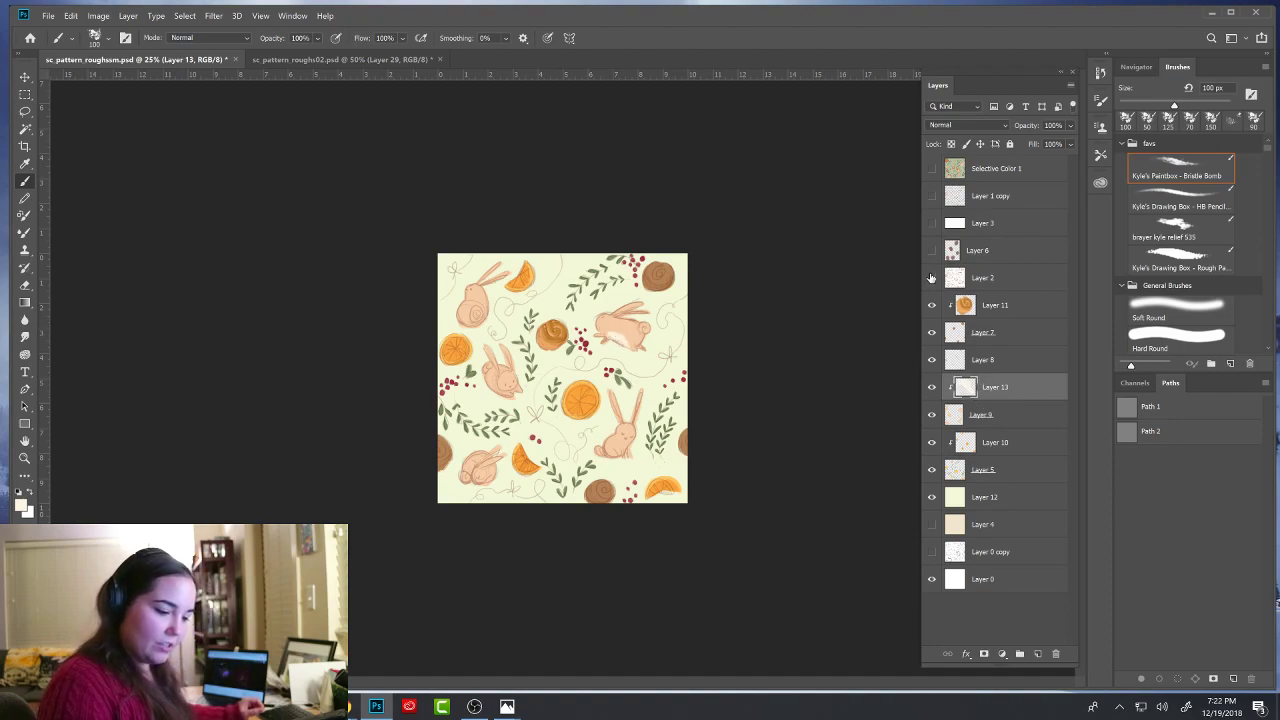
left_click(932, 278)
- Add a new layer above Layer 3, set its blend mode to Color, and fill it with black for a greyscale value check
left_click(1002, 222)
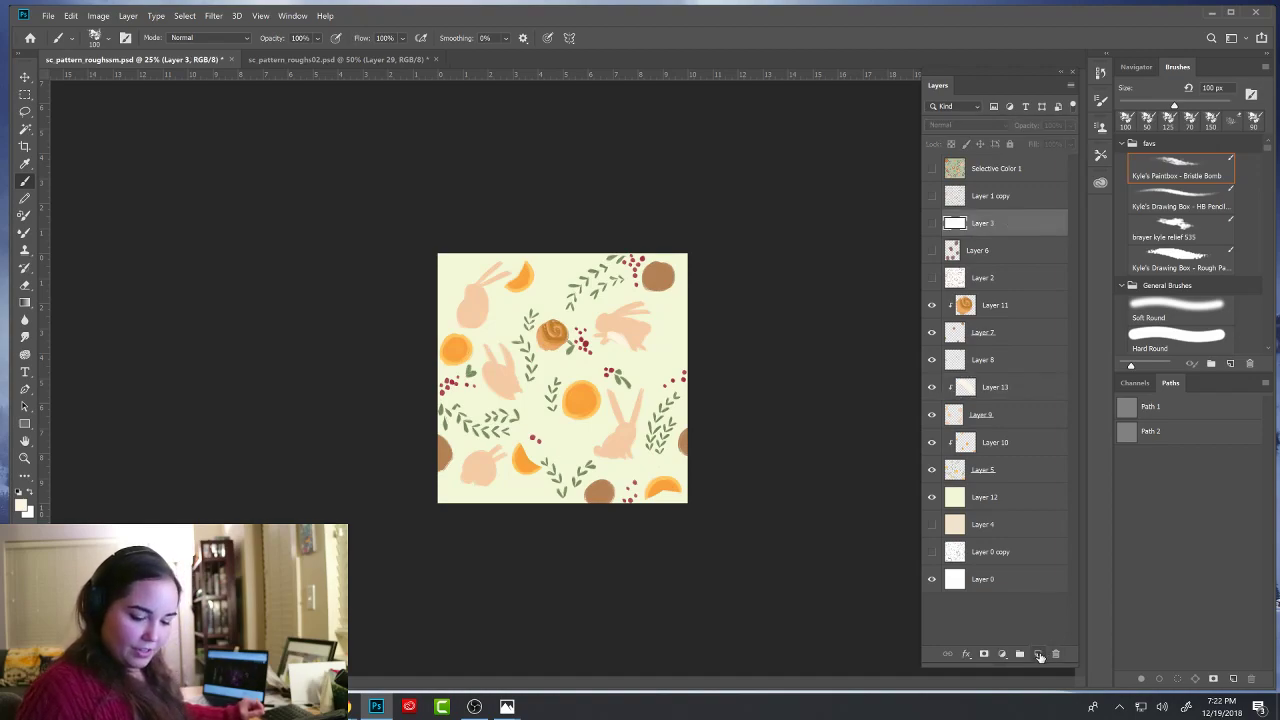
left_click(1037, 653)
left_click(982, 125)
left_click(965, 438)
left_click(18, 489)
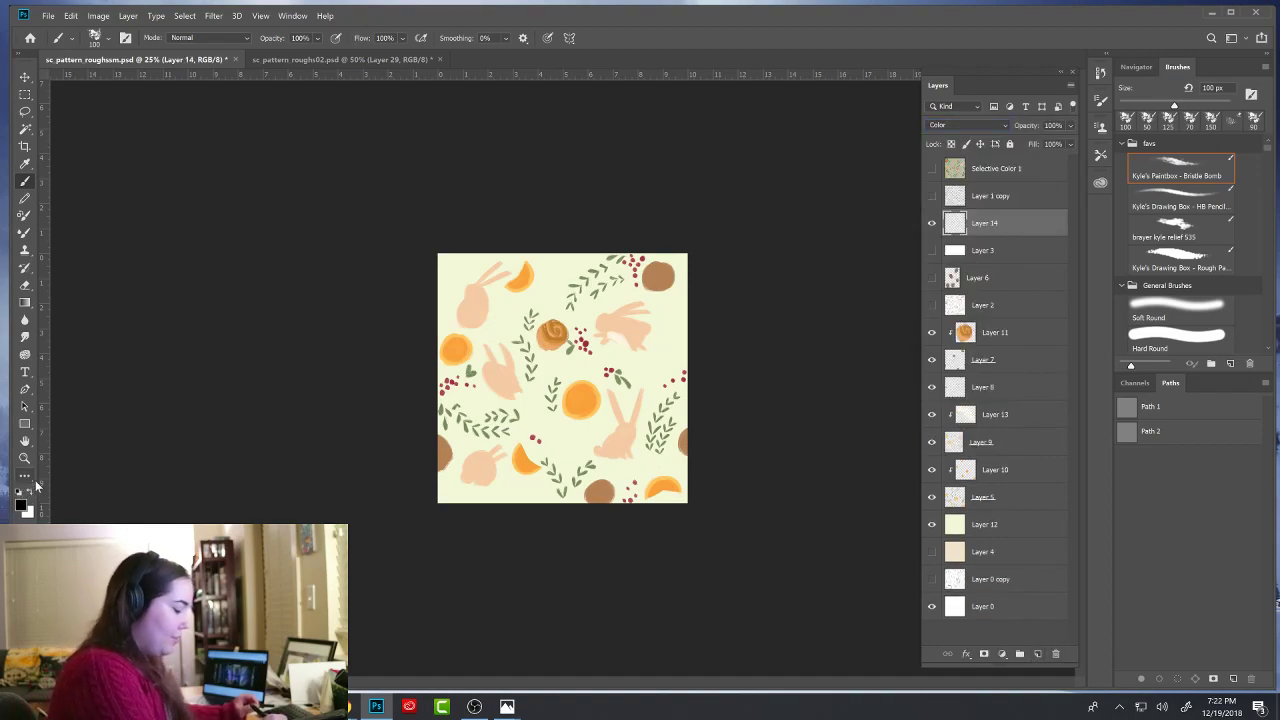
key("alt+BackSpace")
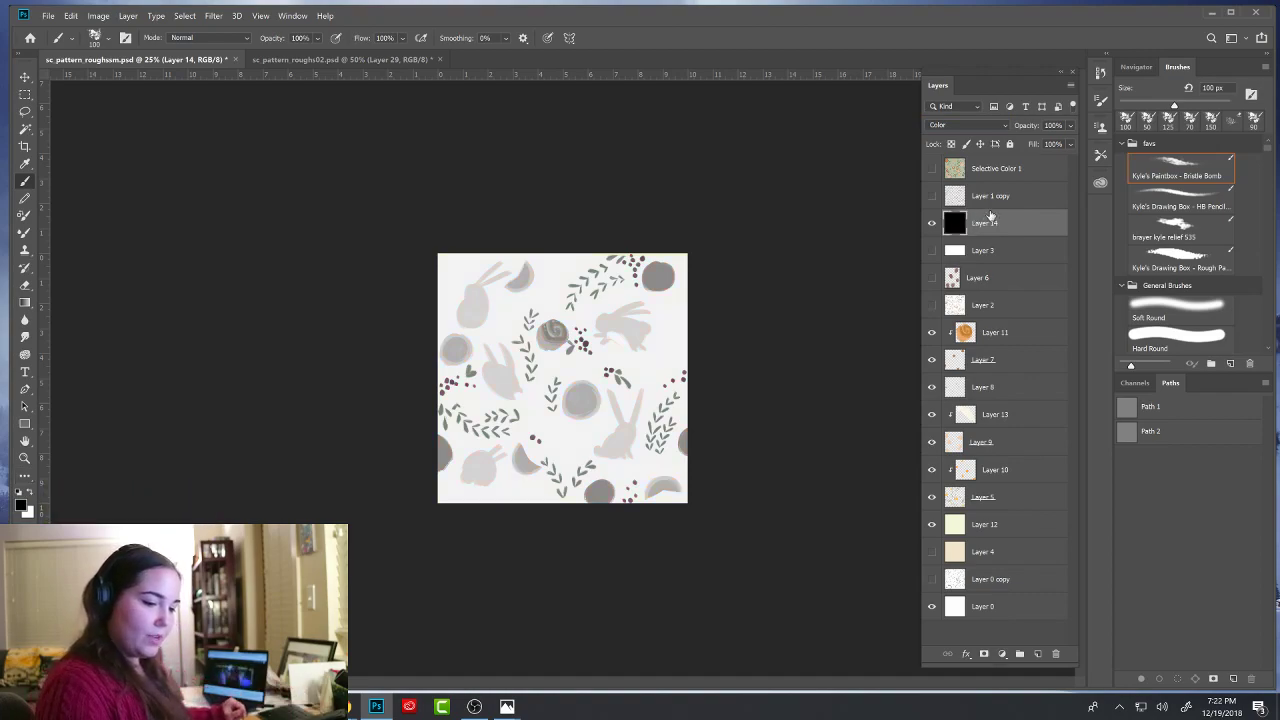
- Compare the pattern in greyscale and full colour using the black Color layer, leaving that layer hidden
left_click(932, 222)
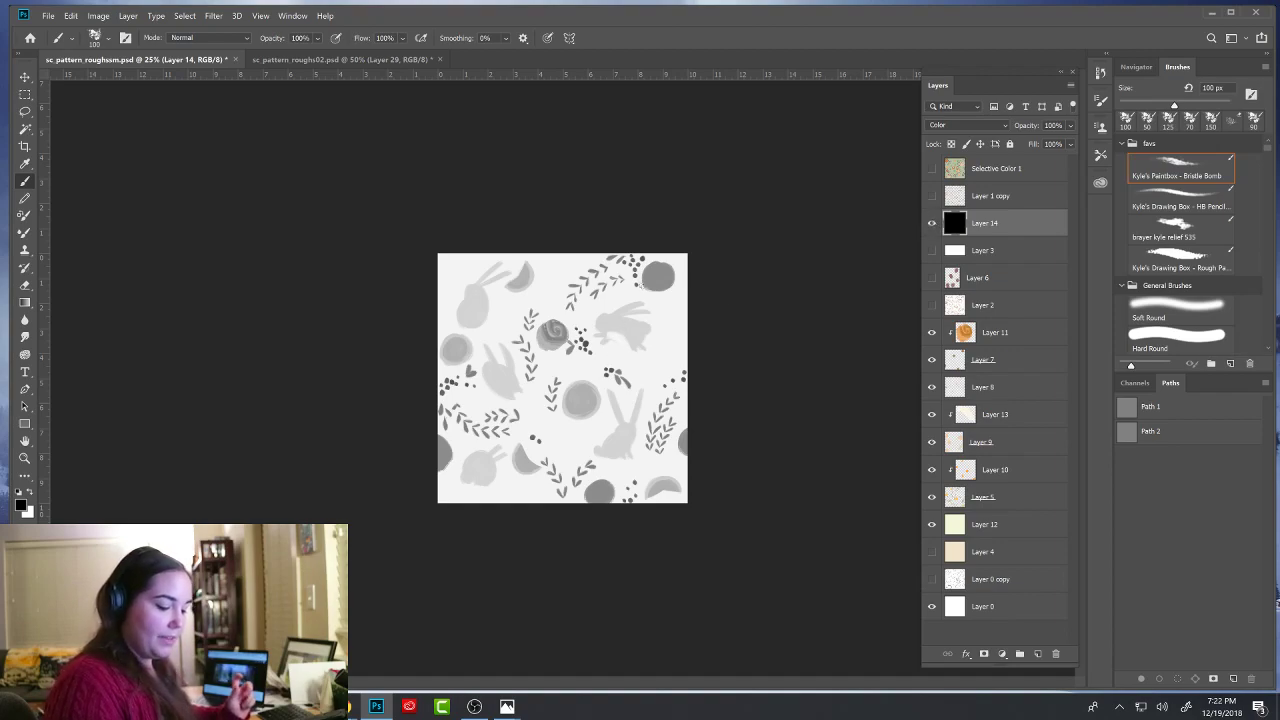
left_click(932, 224)
left_click(933, 225)
left_click(933, 225)
left_click(934, 226)
left_click(934, 226)
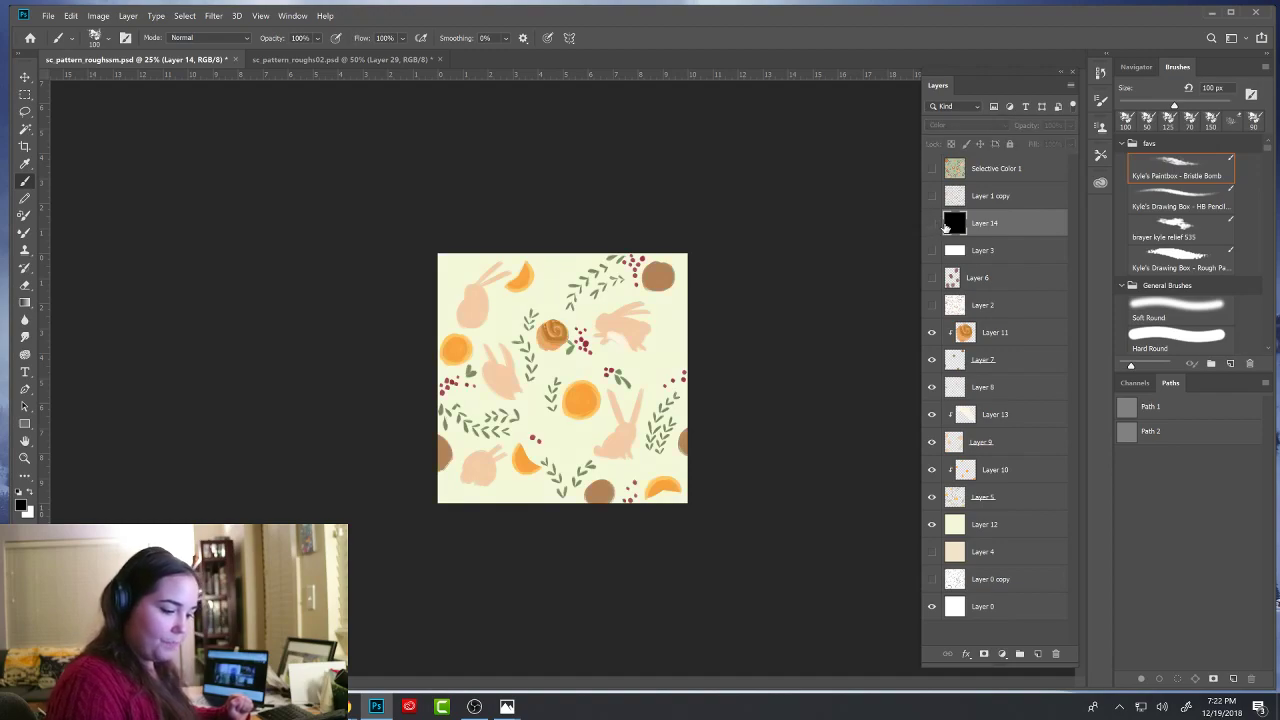
- Try painting over the leaping bunny on Layer 13 with its sampled peach
left_click(988, 420)
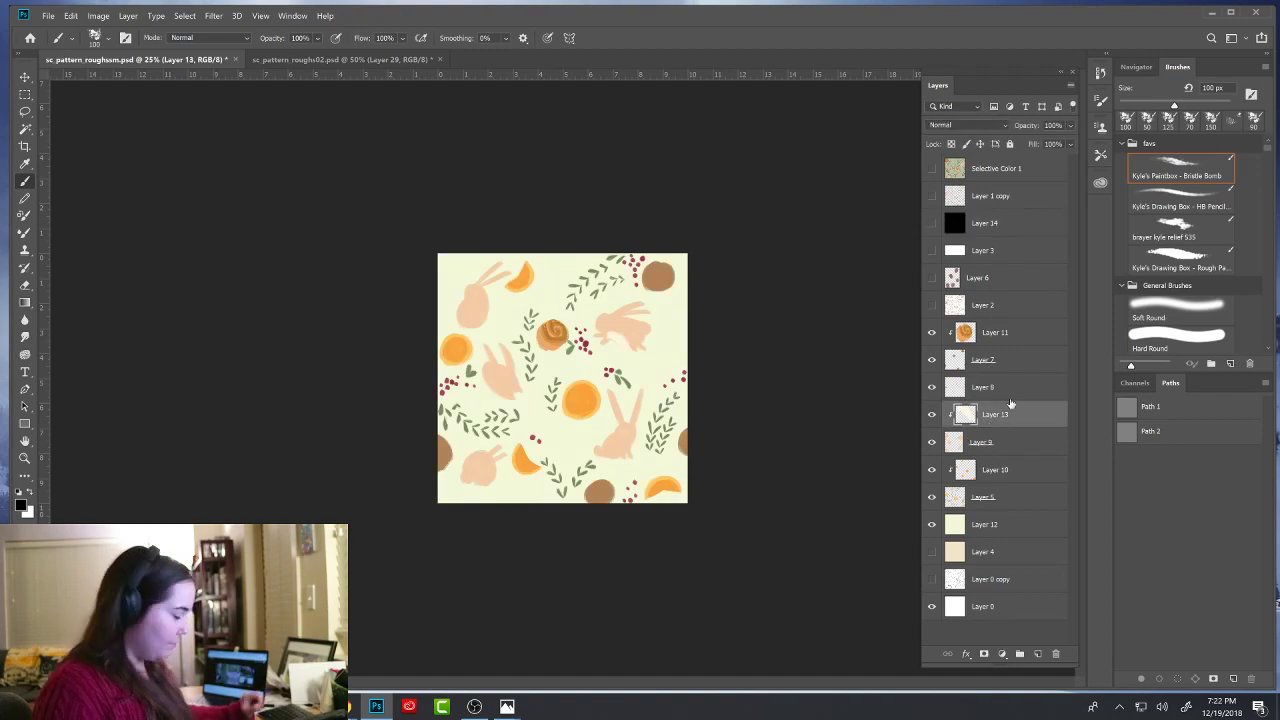
left_click(635, 322, "alt")
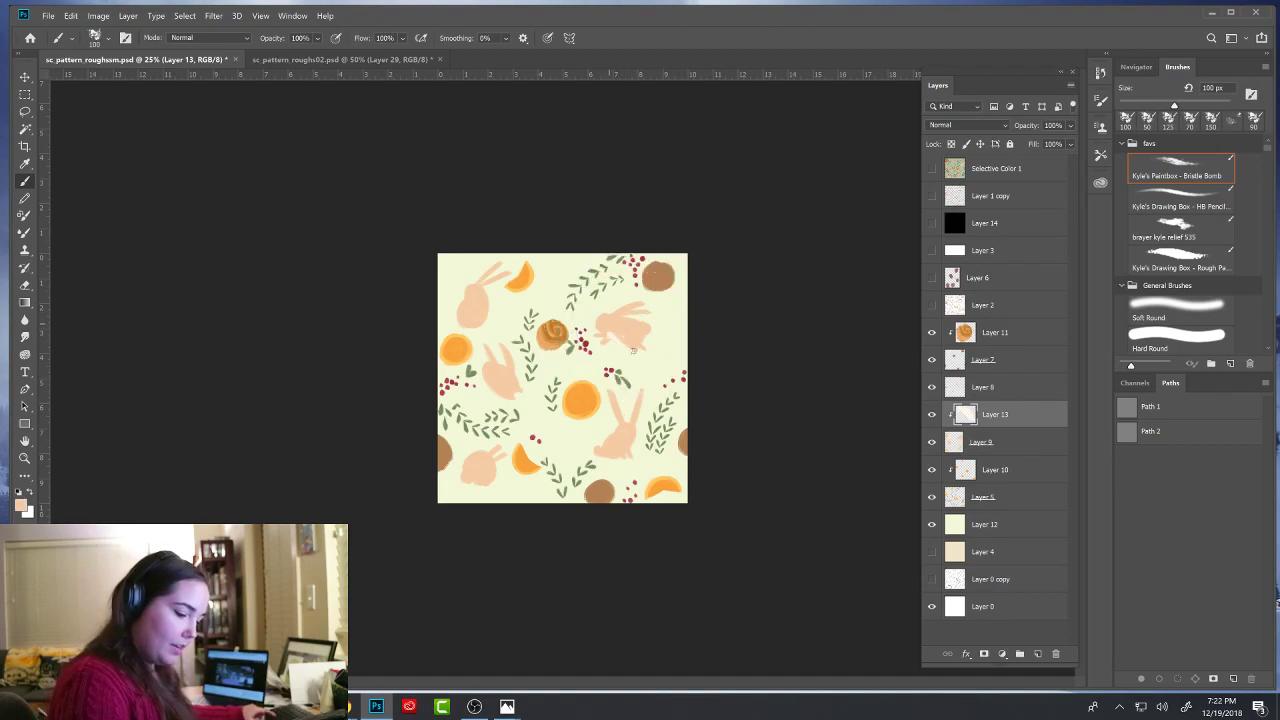
left_click_drag(604, 338, 670, 329)
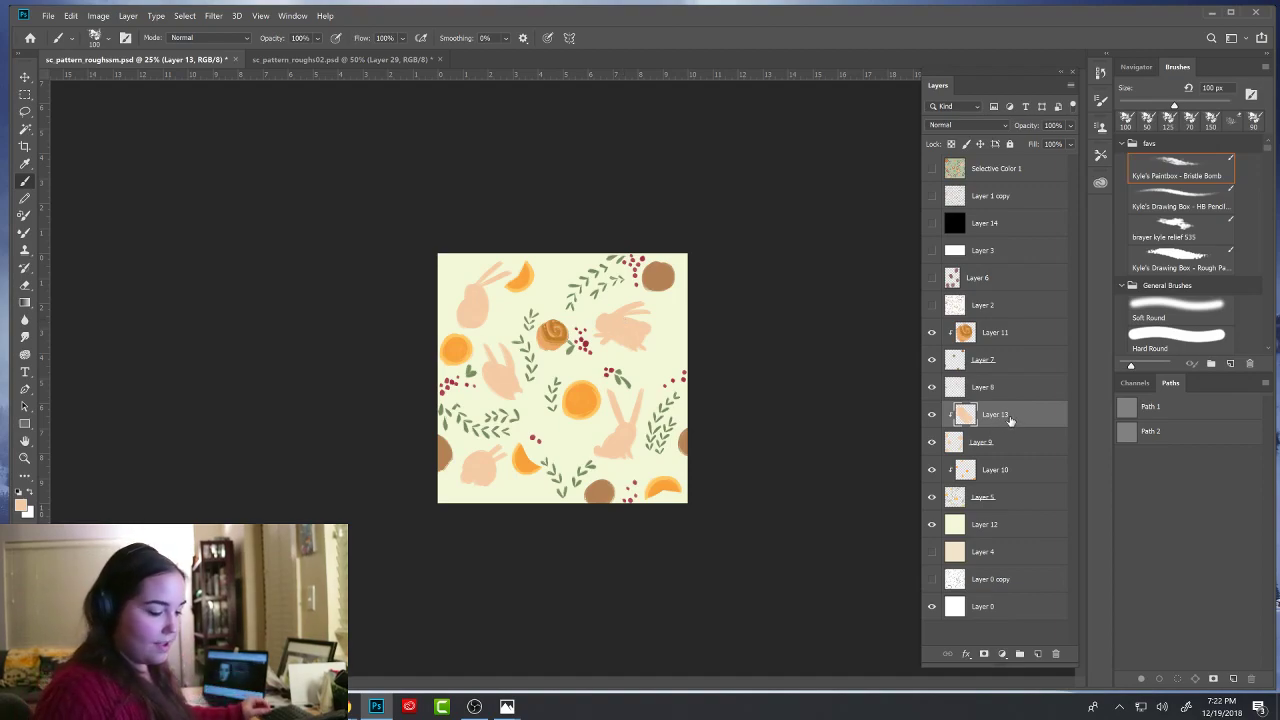
- Delete Layer 13 and add a new empty layer clipped to Layer 9 for the bunny details
key("Delete")
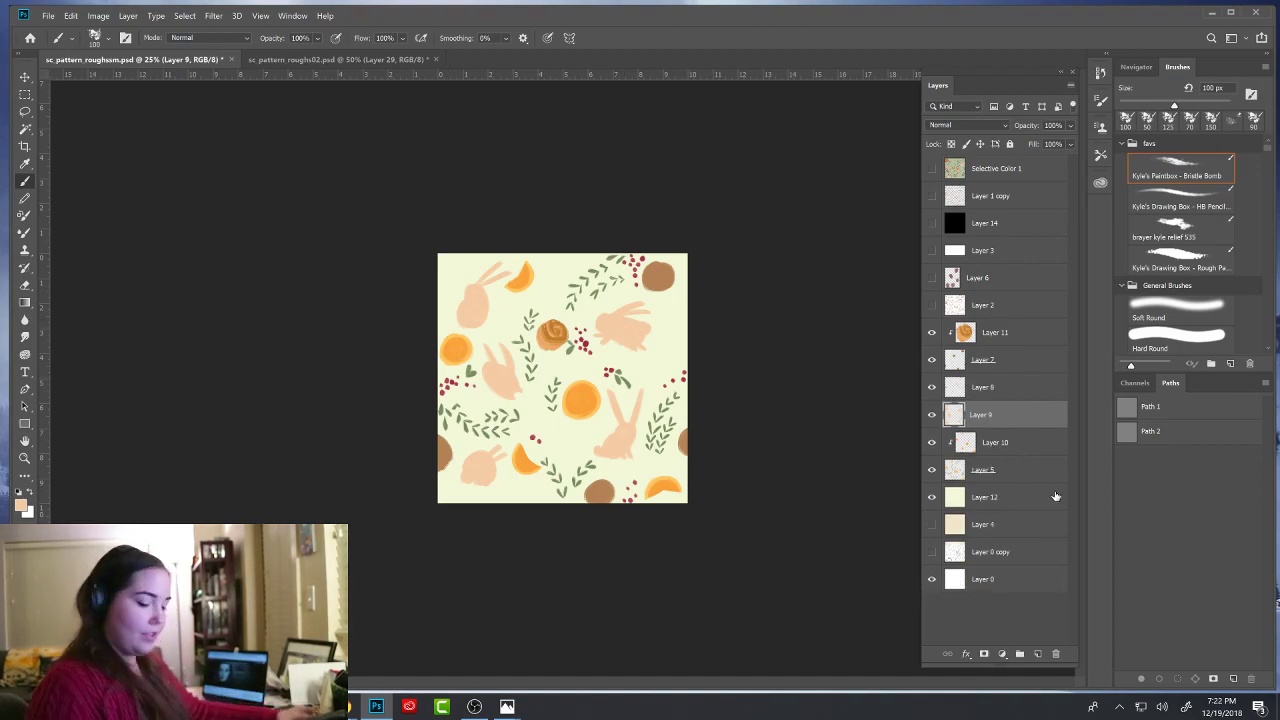
left_click(1037, 653)
left_click(990, 427, "alt")
- Lock Layer 9's transparent pixels and recolour all the bunnies with a darker tan, #cb9d72
left_click(987, 441)
left_click(951, 144)
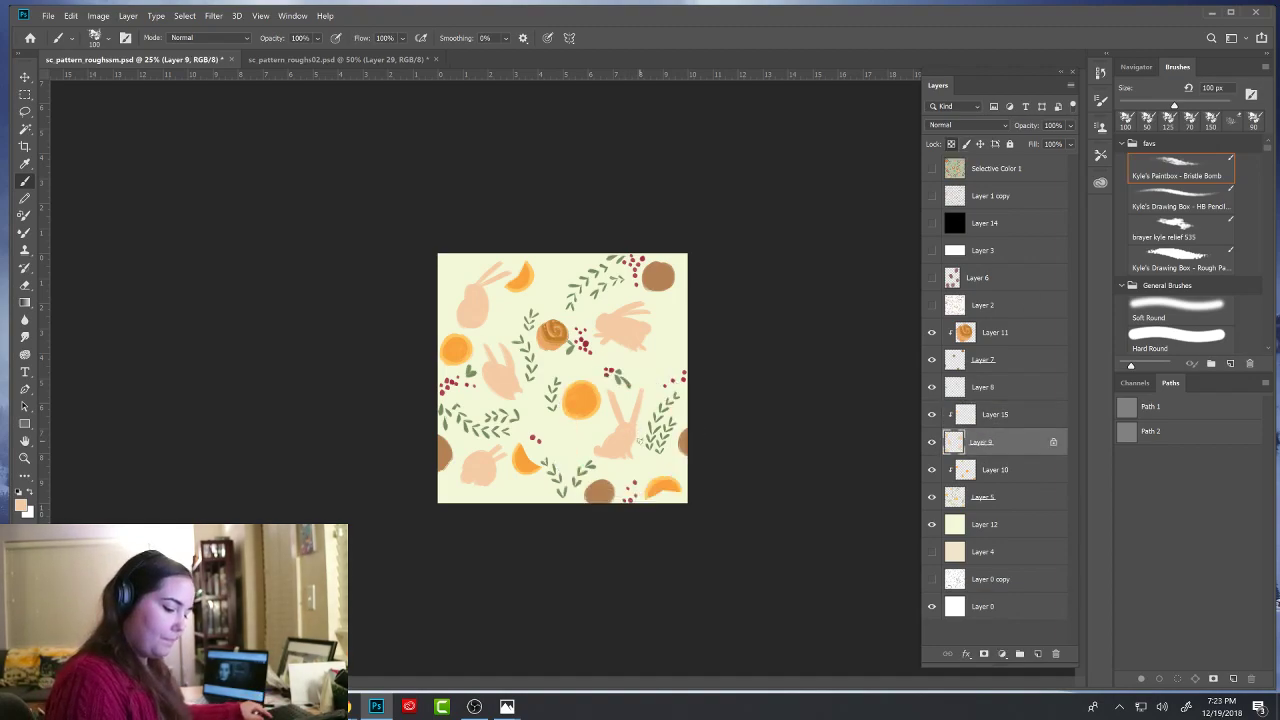
left_click(24, 507)
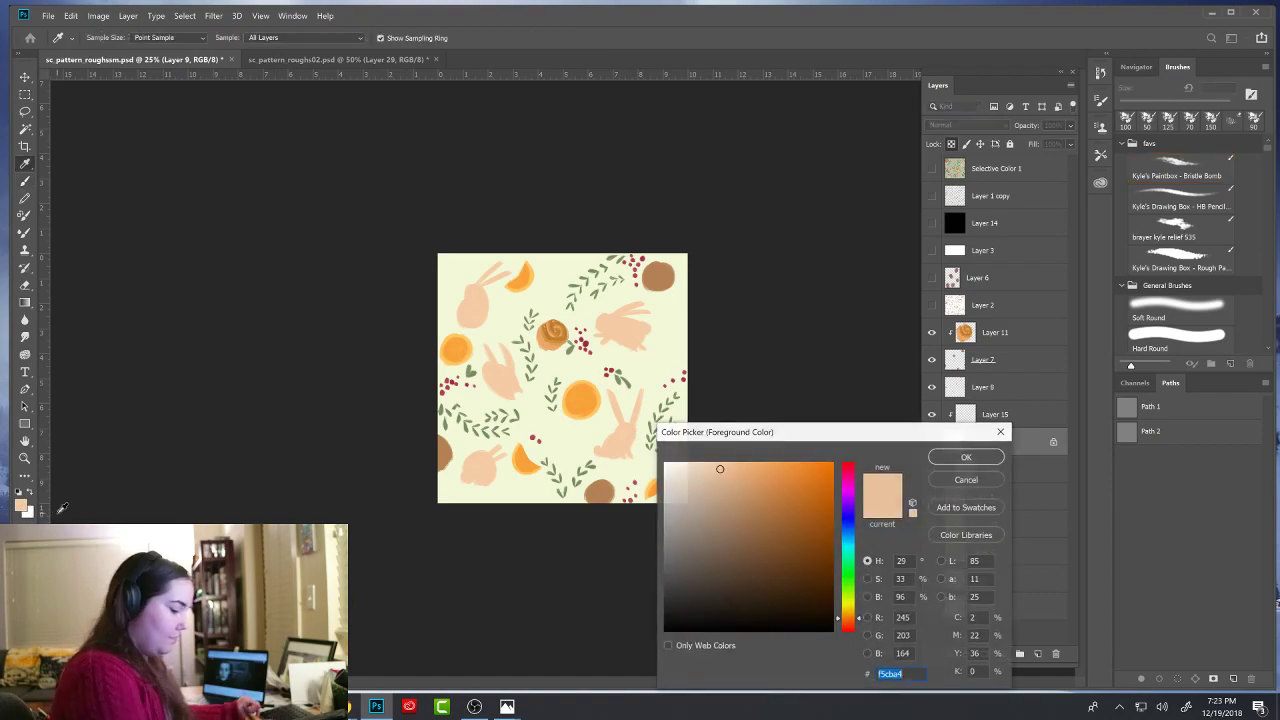
left_click(734, 491)
left_click(741, 494)
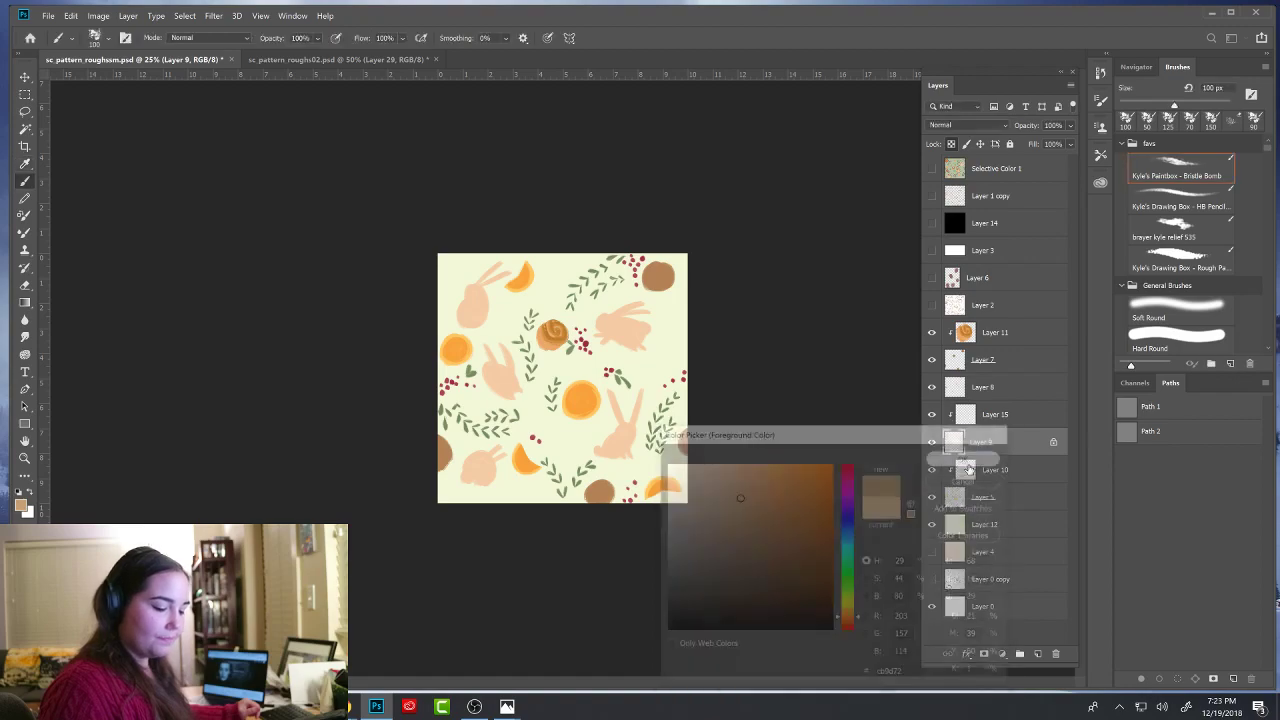
left_click(958, 460)
key("alt+shift+BackSpace")
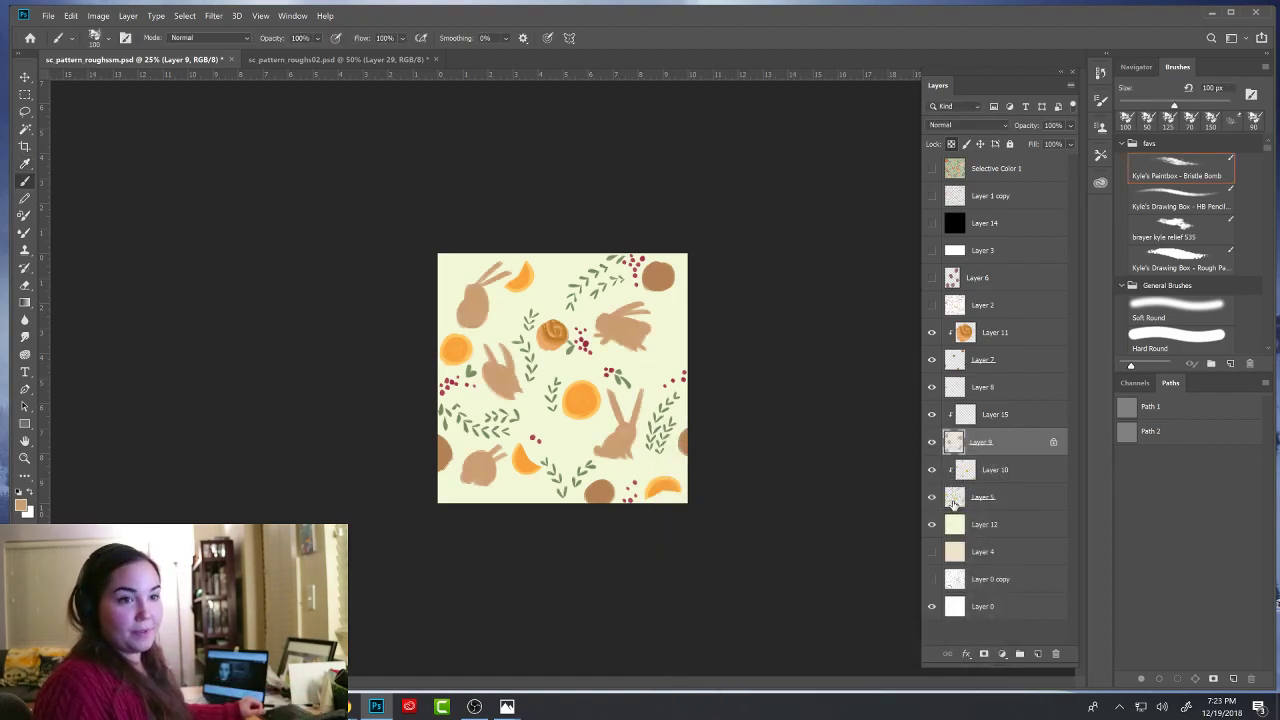
- Select Layer 15 and set the foreground to light peach #fcd0a7 for the fur markings
left_click(1012, 414)
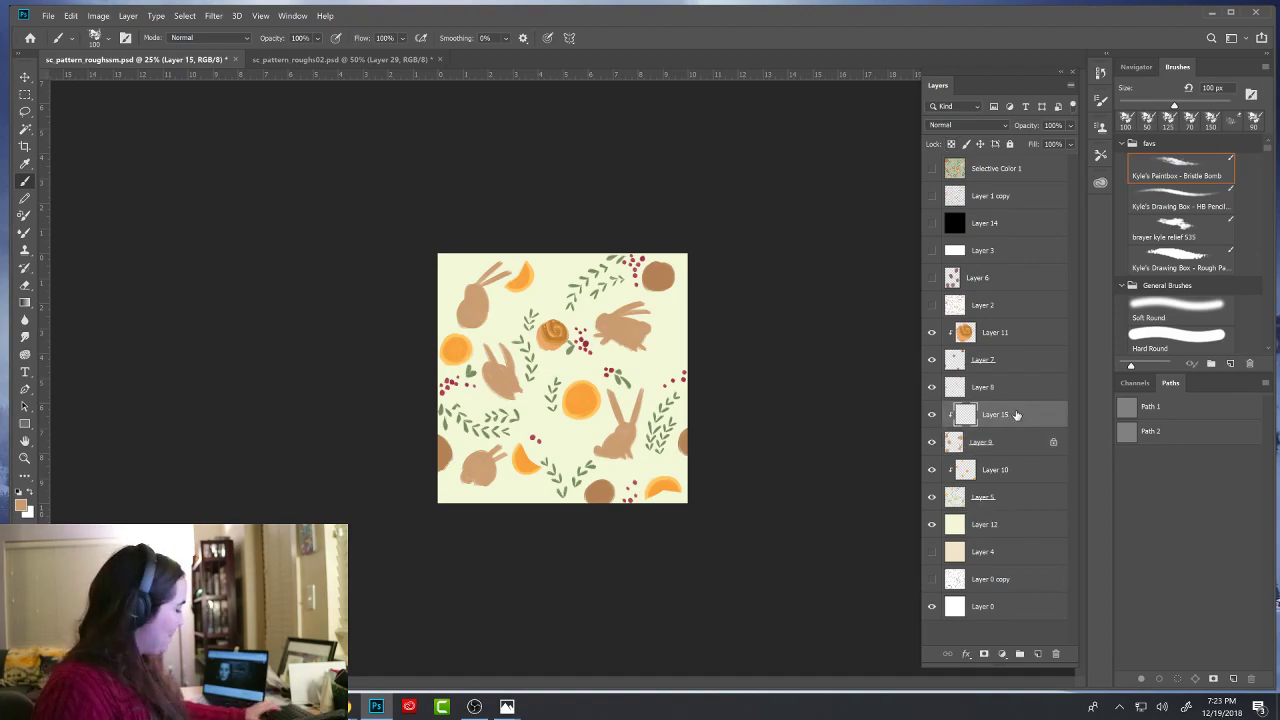
left_click(20, 506)
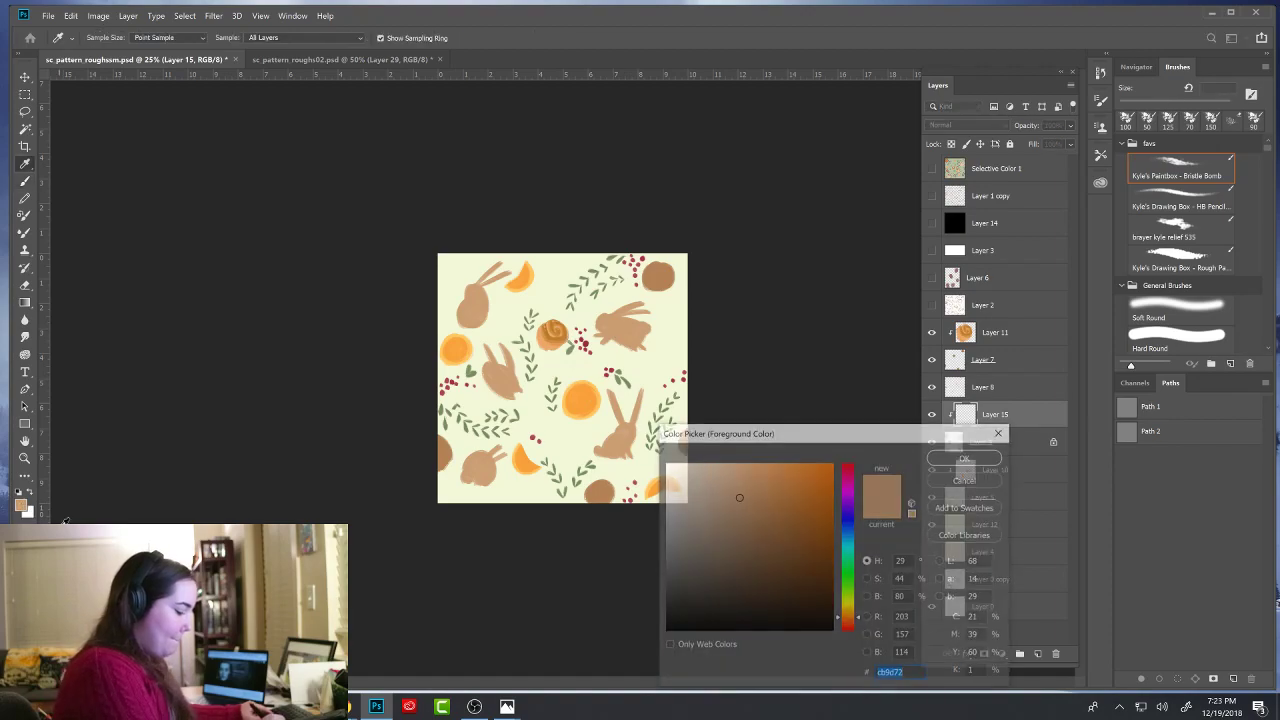
left_click(726, 468)
left_click(963, 458)
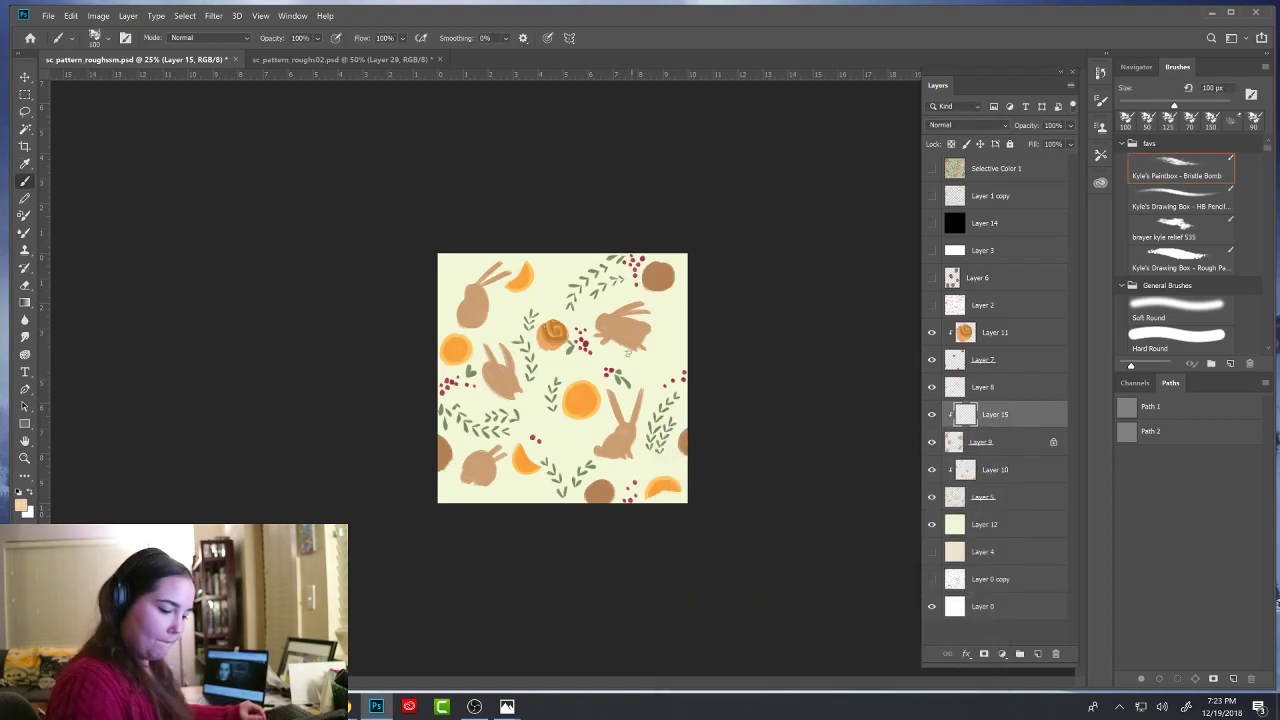
- Paint a light peach belly patch and a haunch swirl on the leaping bunny, redoing the first stroke after a value check
left_click_drag(613, 336, 627, 345)
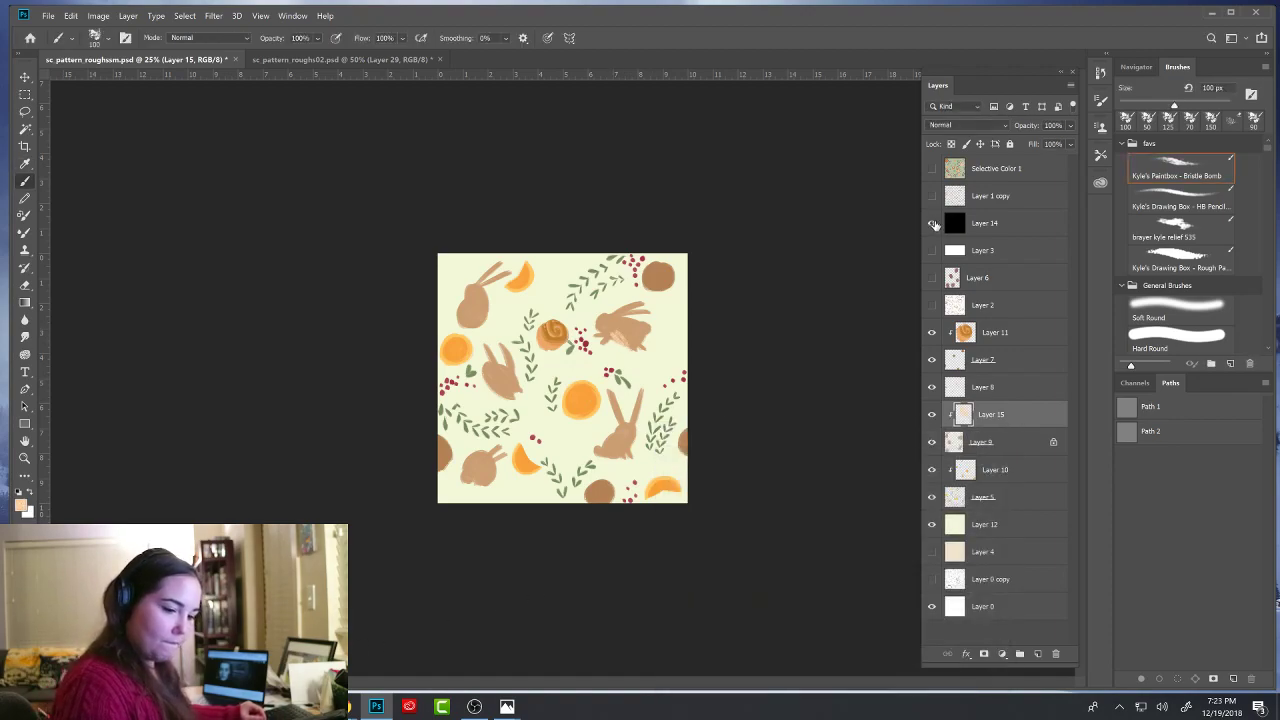
left_click(932, 223)
key("ctrl+z")
left_click_drag(606, 336, 621, 341)
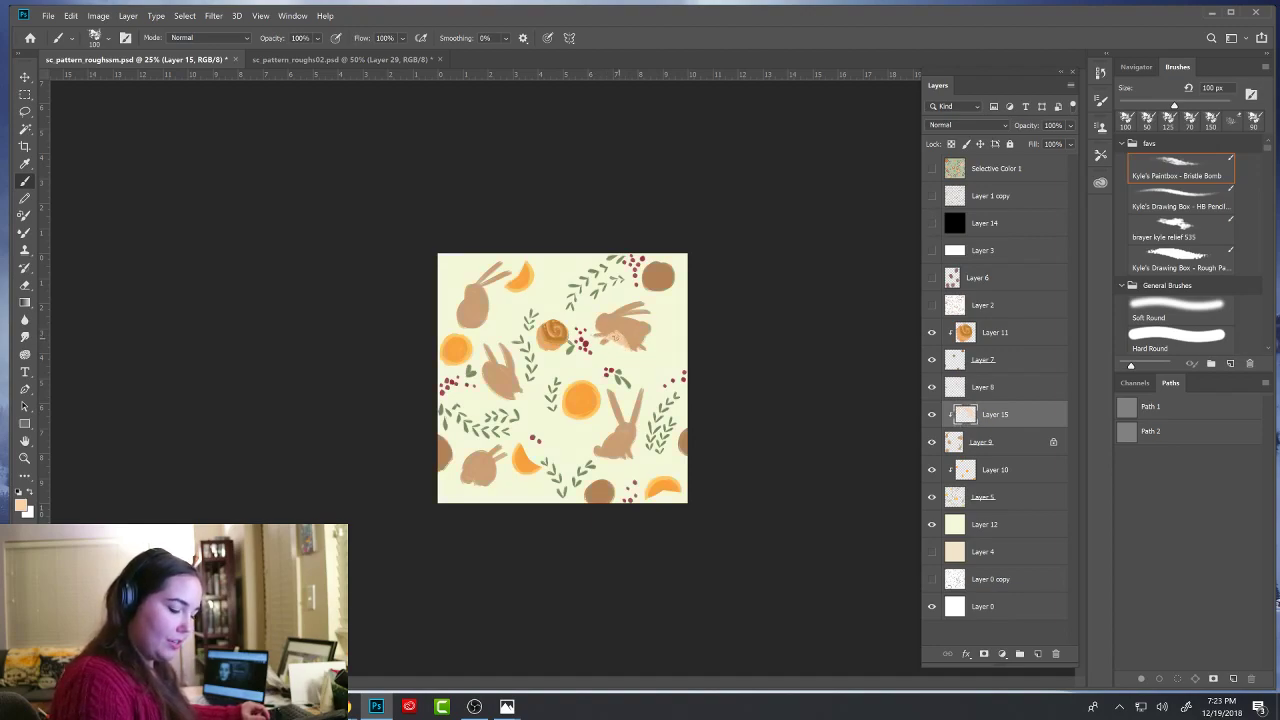
mouse_move(609, 337)
left_mouse_down()
mouse_move(639, 347)
mouse_move(646, 331)
left_mouse_up()
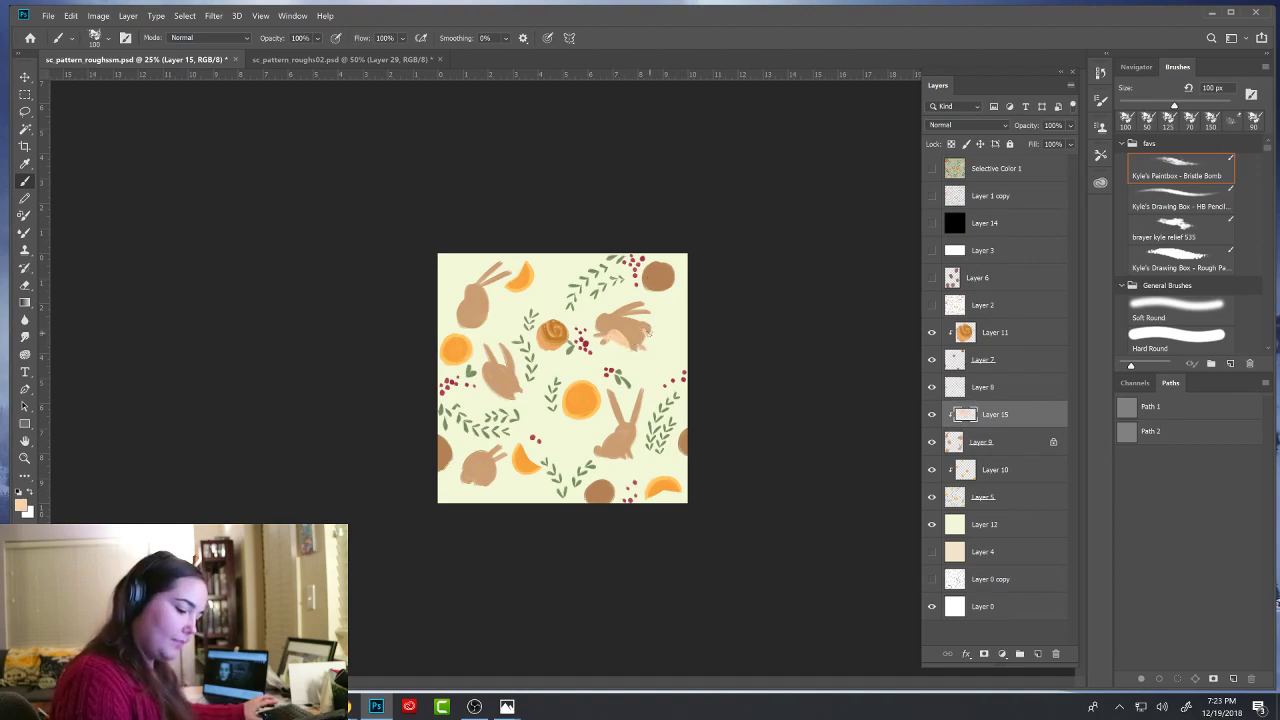
left_click_drag(648, 336, 639, 327)
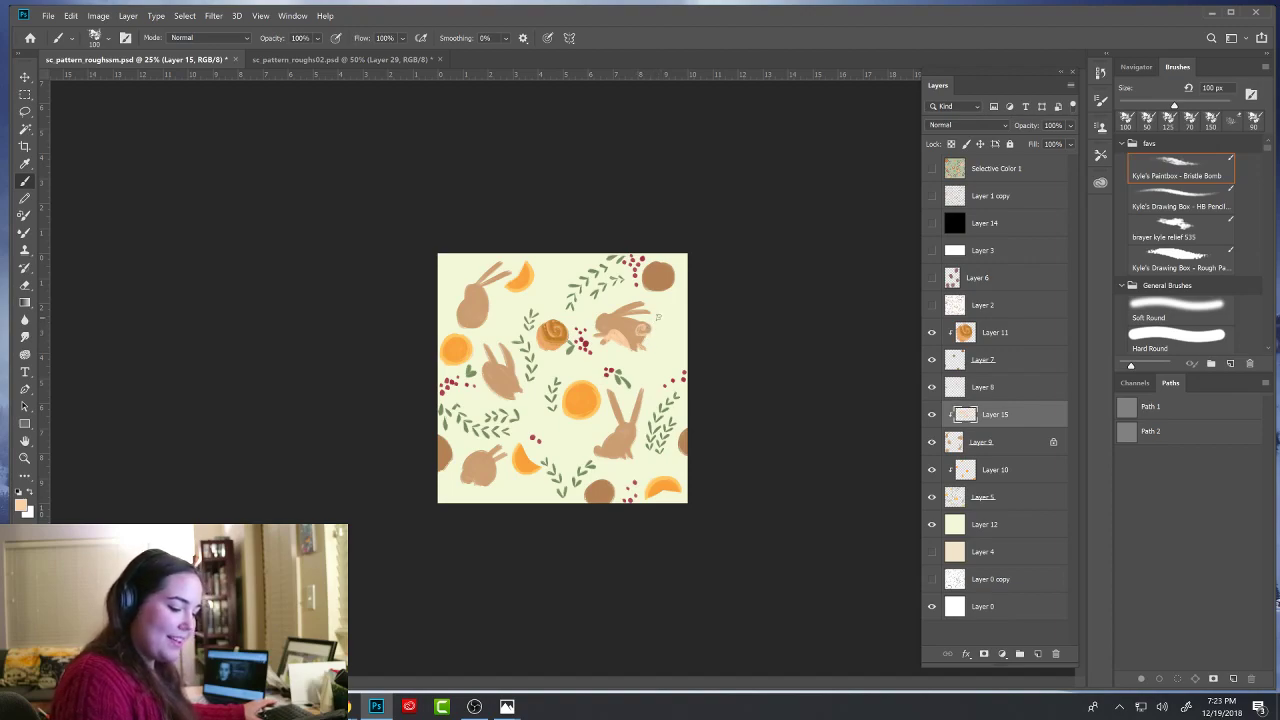
- Refine the edges of the leaping bunny's belly patch and haunch swirl by alternately erasing and repainting in light peach
key("e")
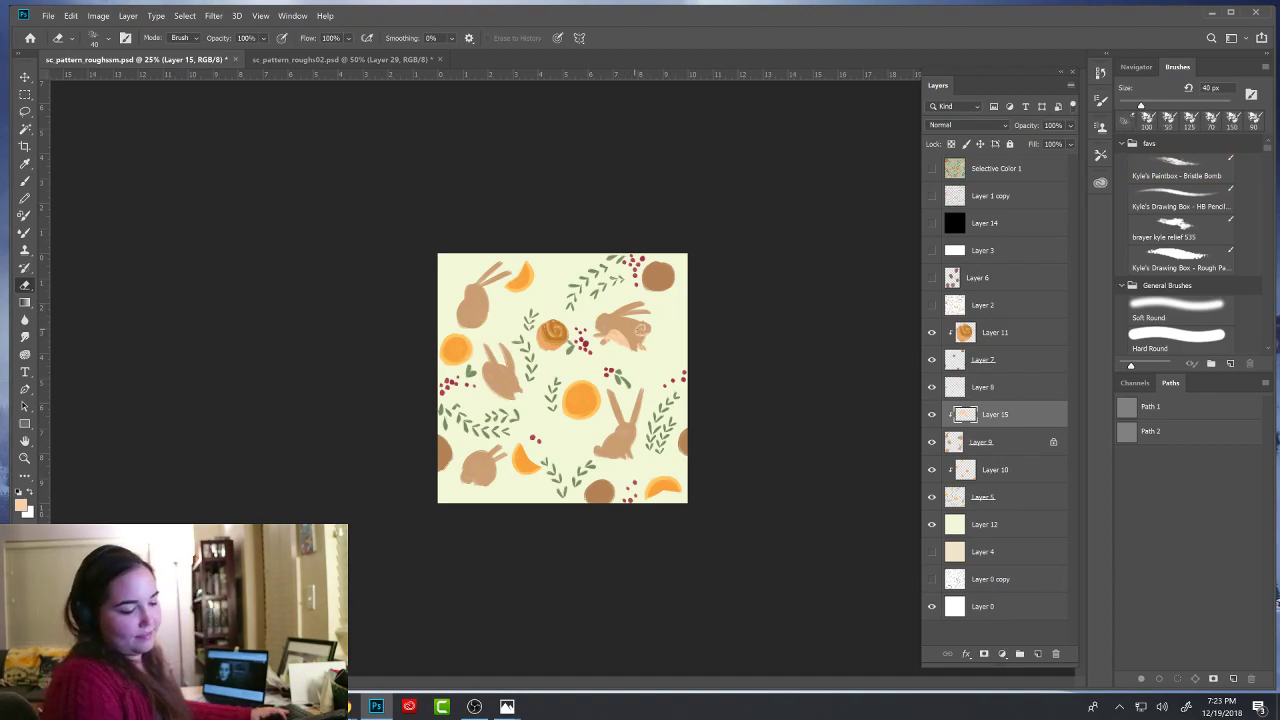
key("b")
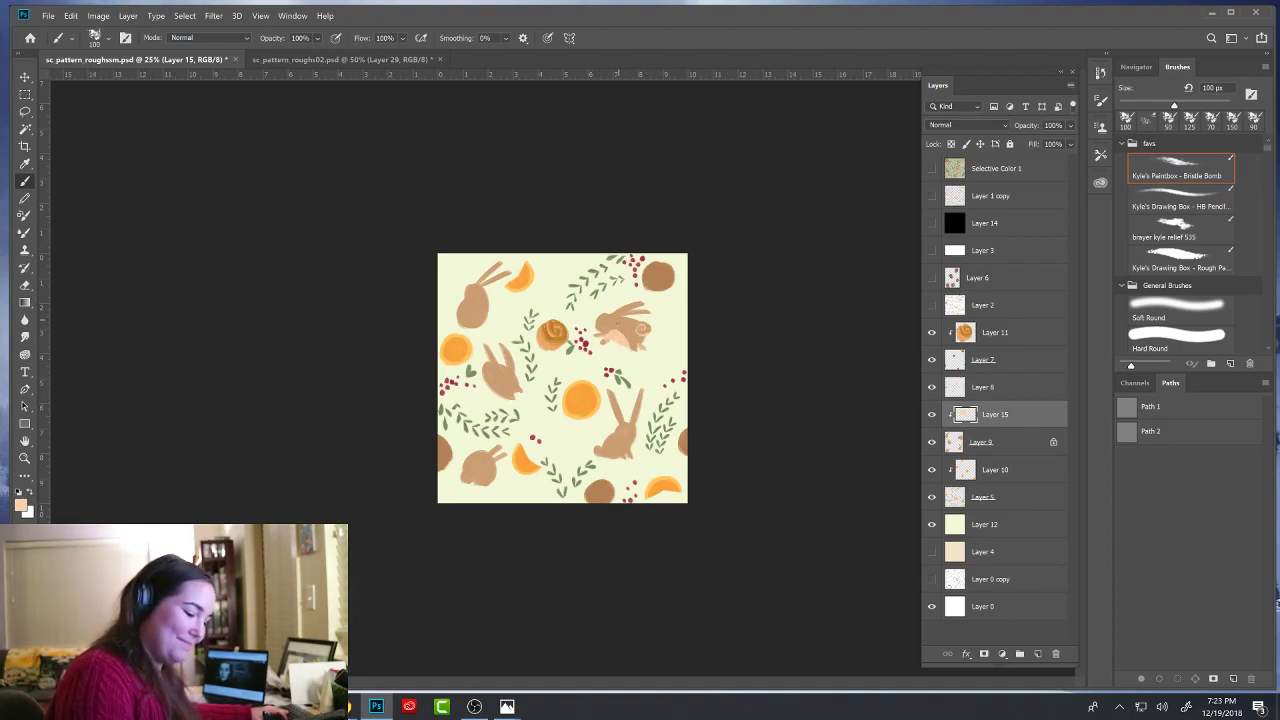
key("e")
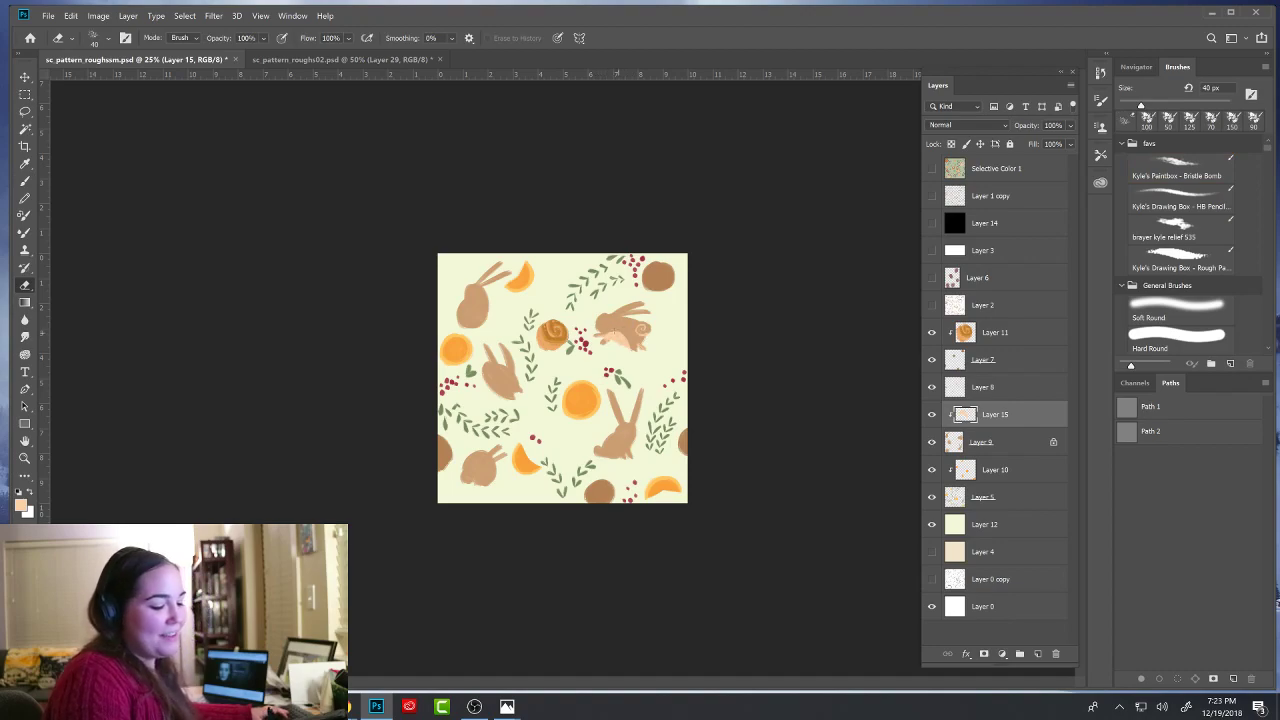
key("b")
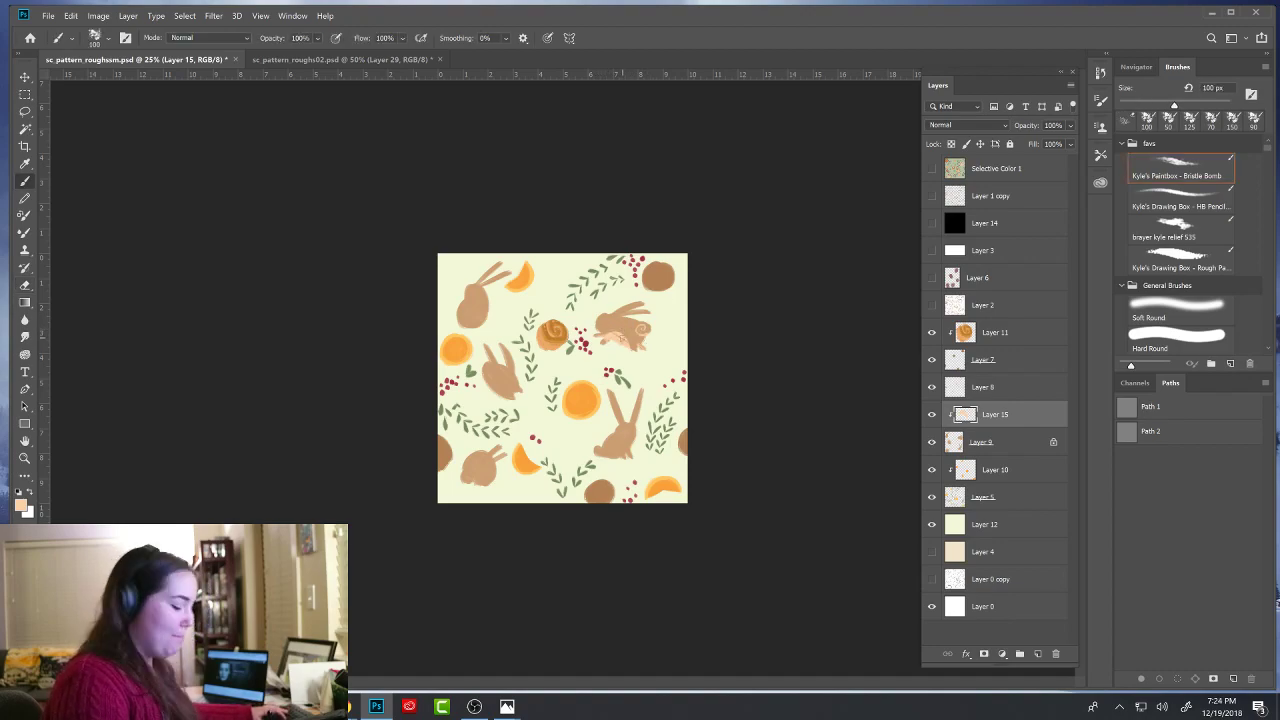
left_click_drag(612, 335, 628, 347)
key("e")
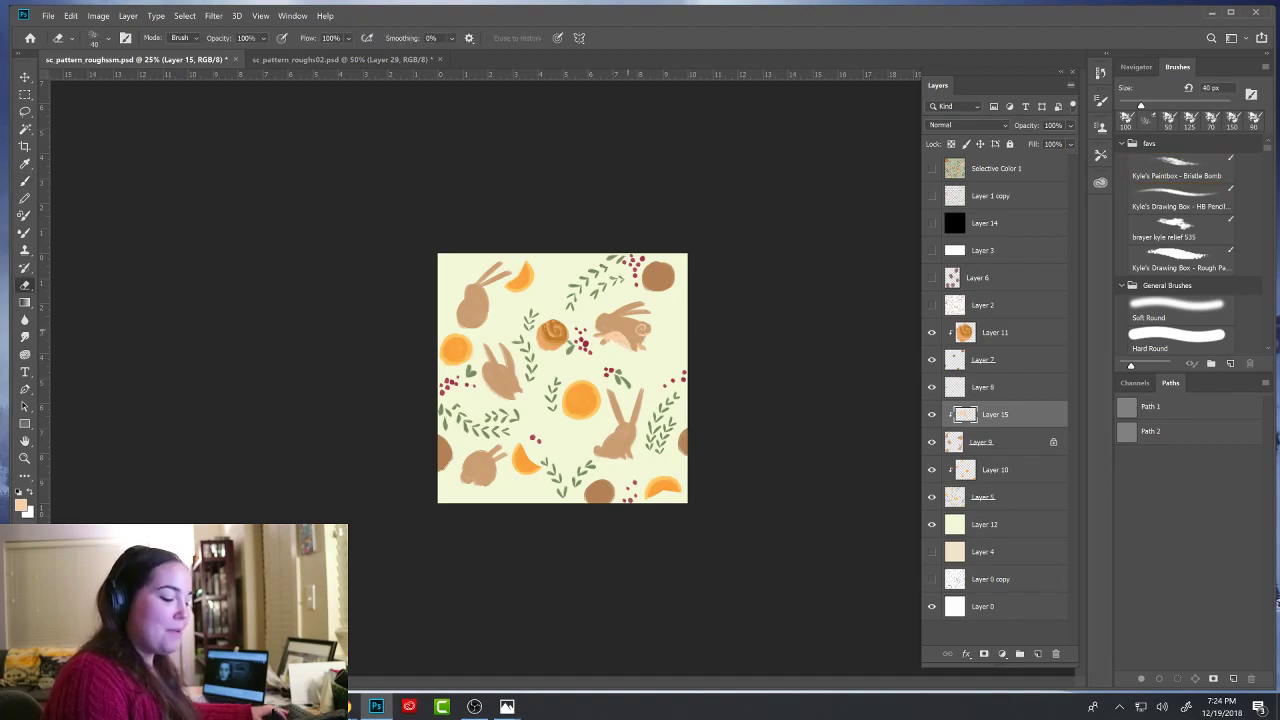
- Paint light peach markings along the leaping bunny's ears and upper back on Layer 15
key("b")
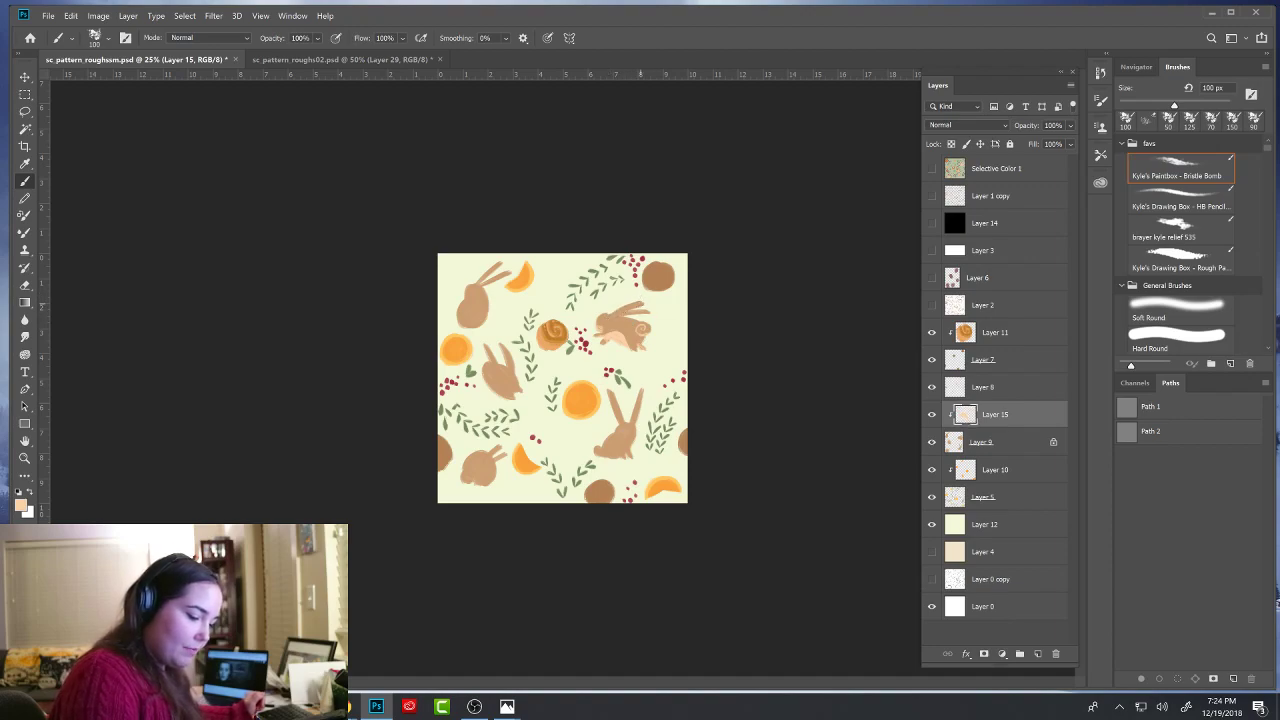
left_click_drag(614, 313, 647, 313)
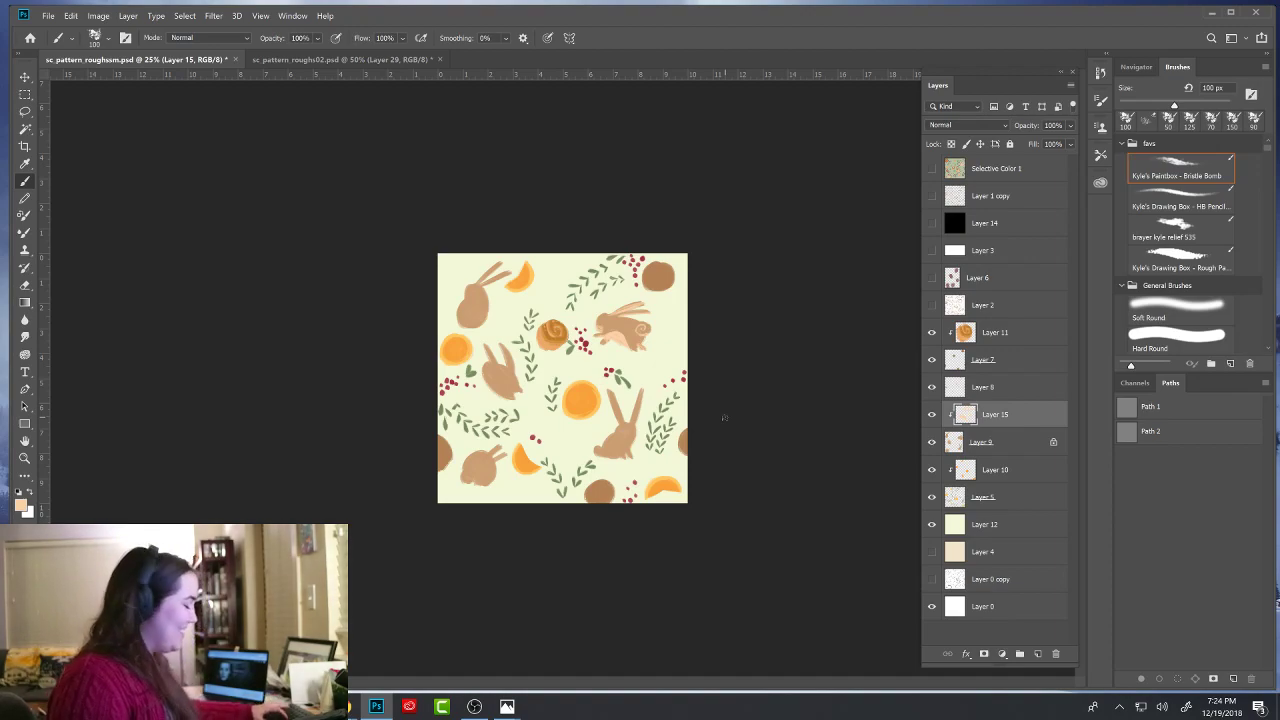
left_click_drag(622, 316, 638, 312)
key("e")
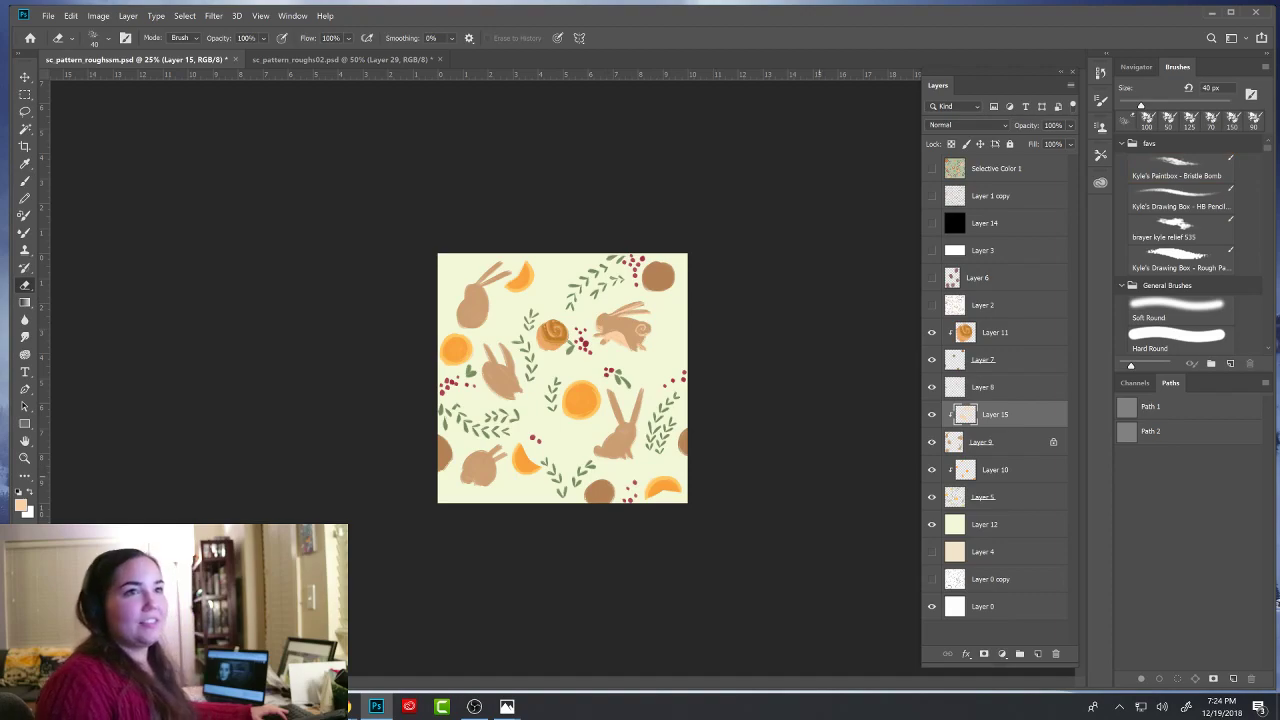
key("b")
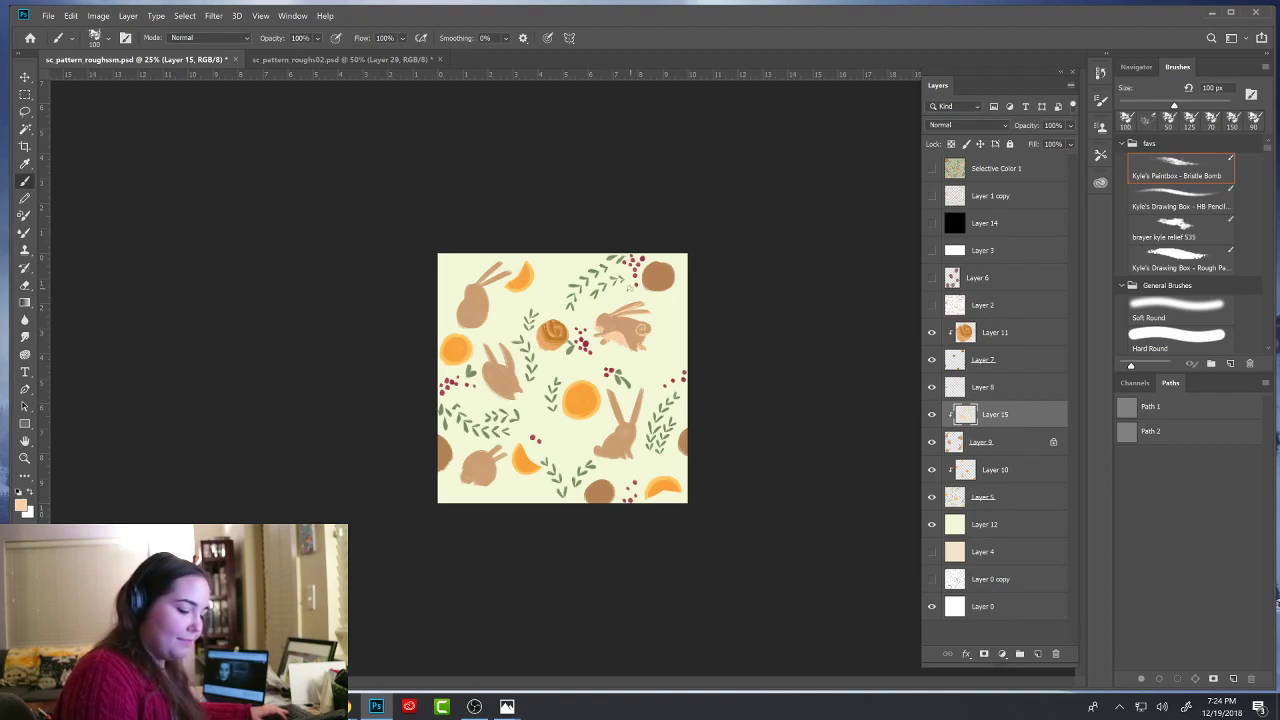
- Clean up the leaping bunny's light markings around the cheek and chest with small eraser and brush strokes
key("e")
left_click_drag(607, 334, 617, 331)
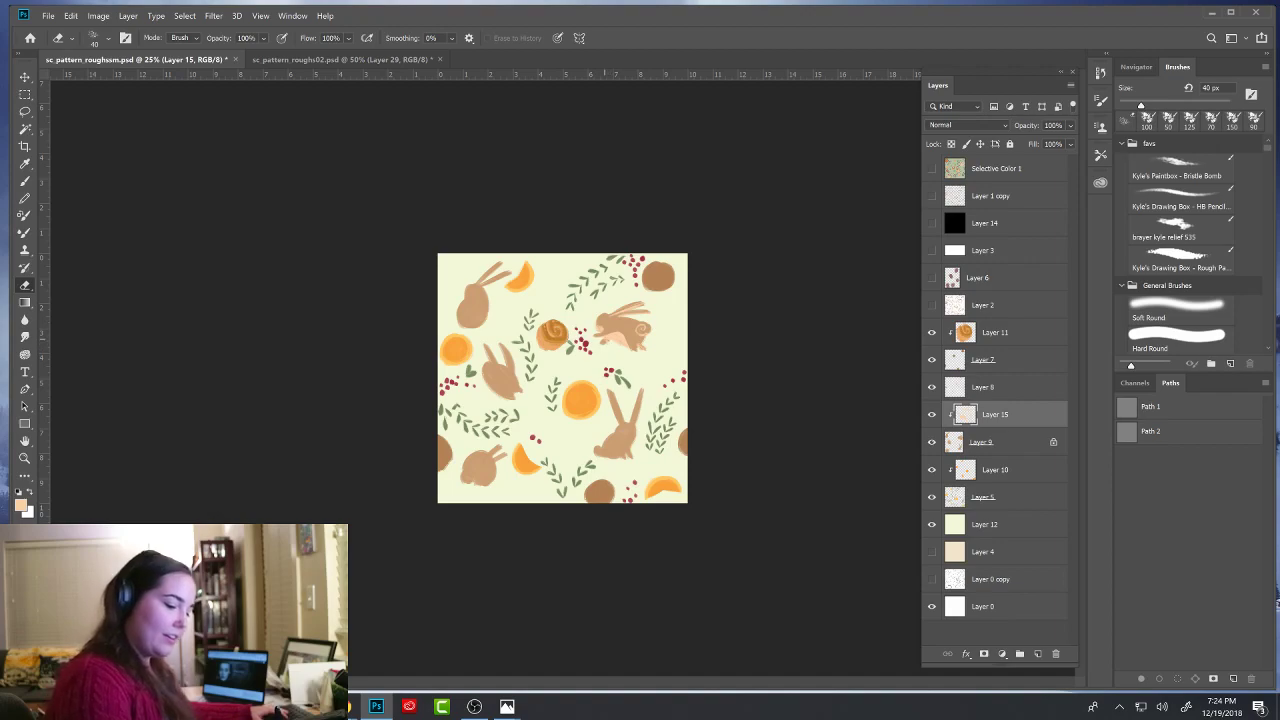
key("b")
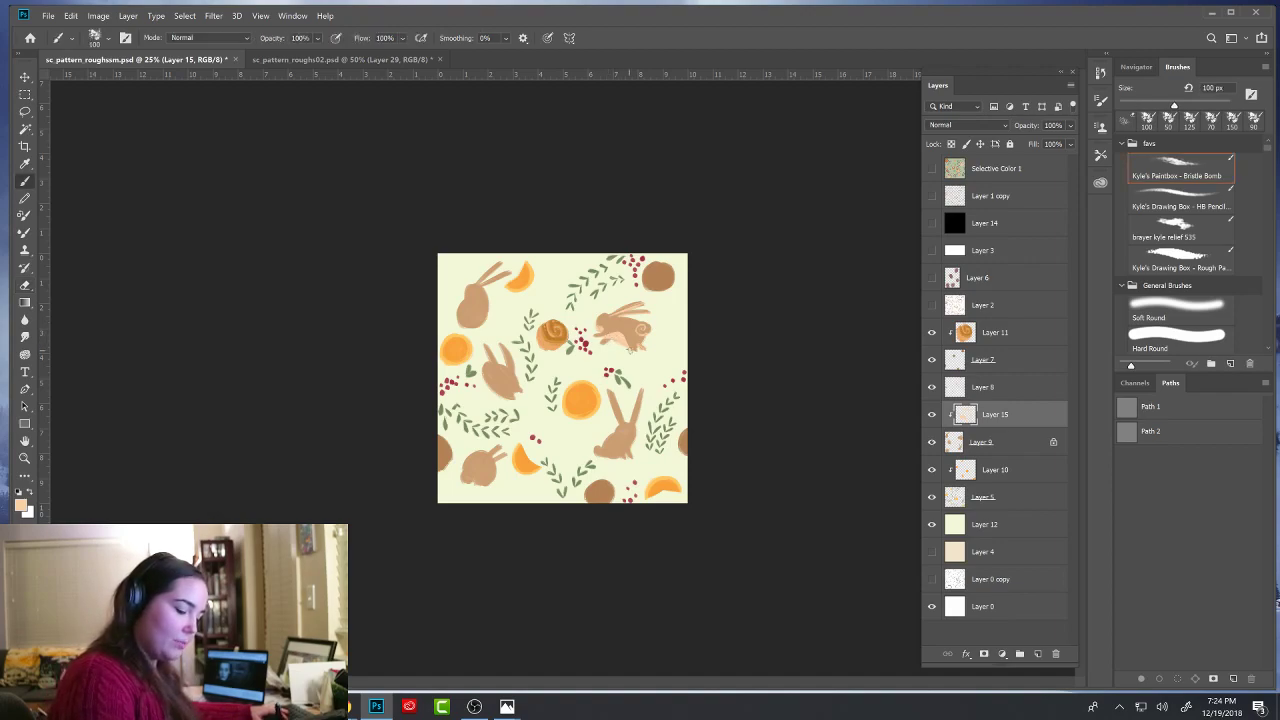
key("e")
key("b")
mouse_move(608, 332)
left_mouse_down()
mouse_move(629, 345)
mouse_move(612, 336)
left_mouse_up()
key("e")
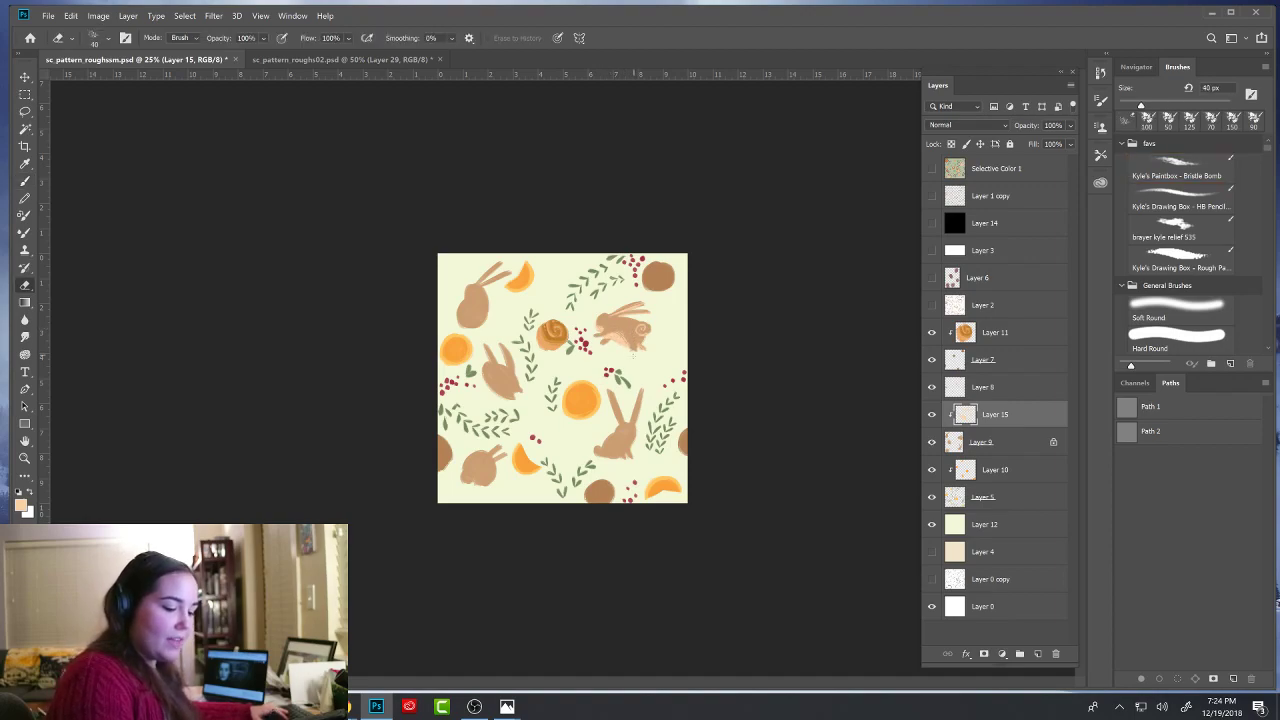
key("b")
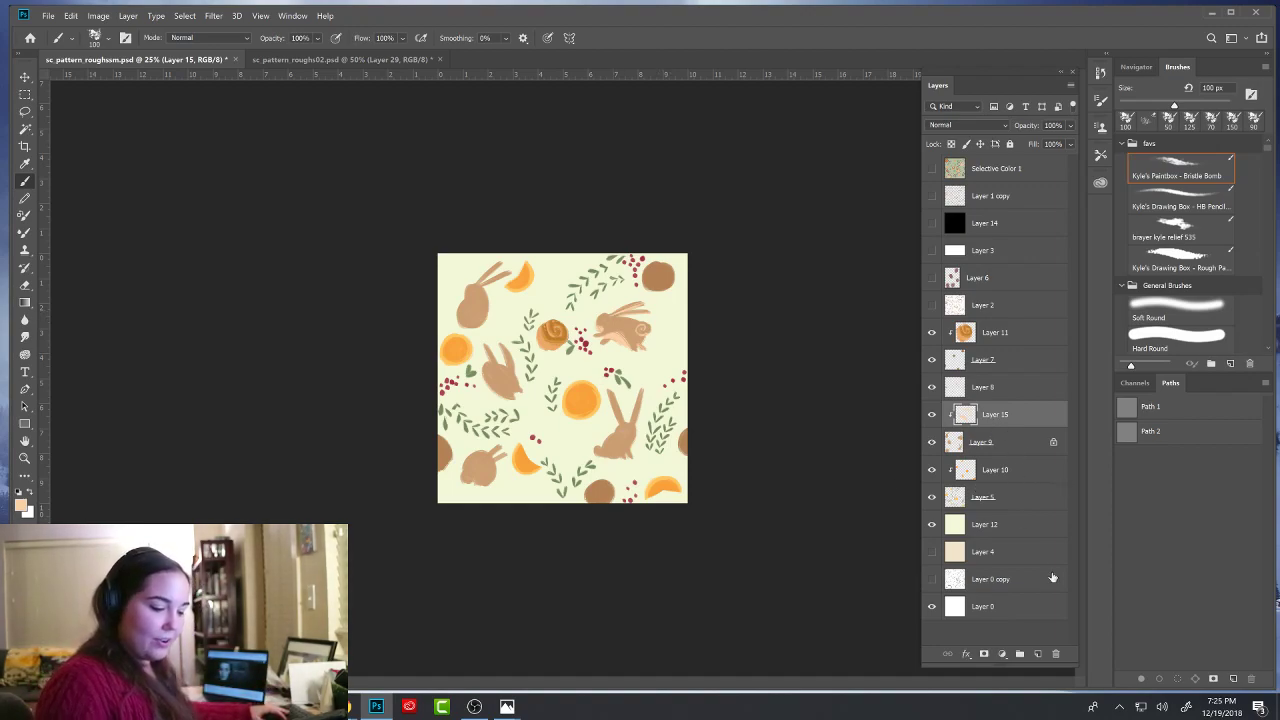
- Add a new layer above Layer 15, clip it to the bunny shapes, and set a 45 px brush in dark brown #633000
left_click(1040, 653)
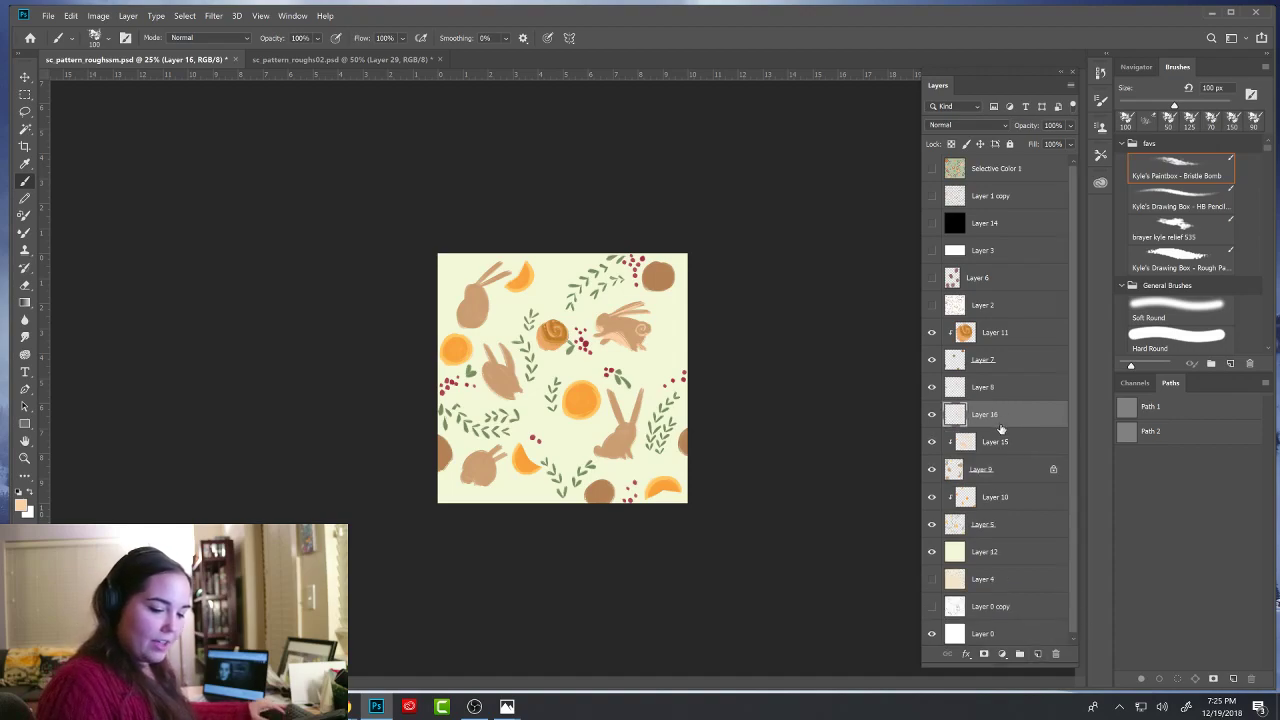
left_click(24, 508)
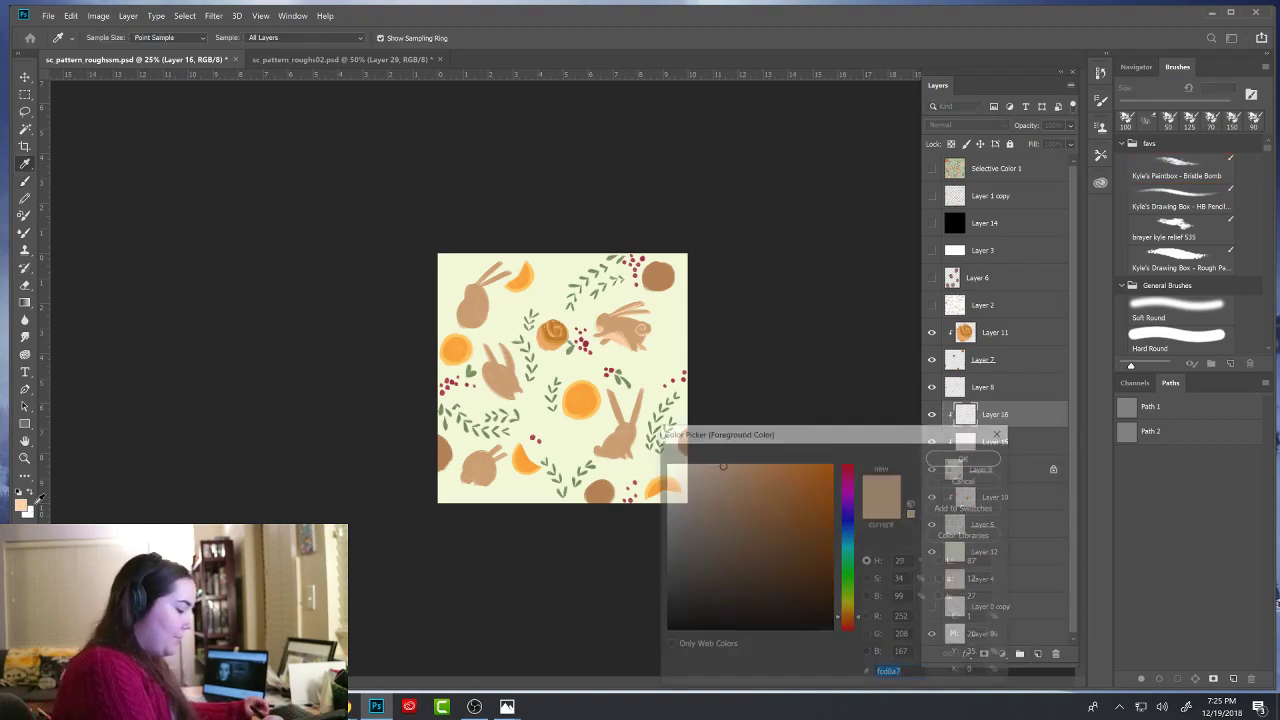
left_click_drag(811, 544, 858, 566)
key("Return")
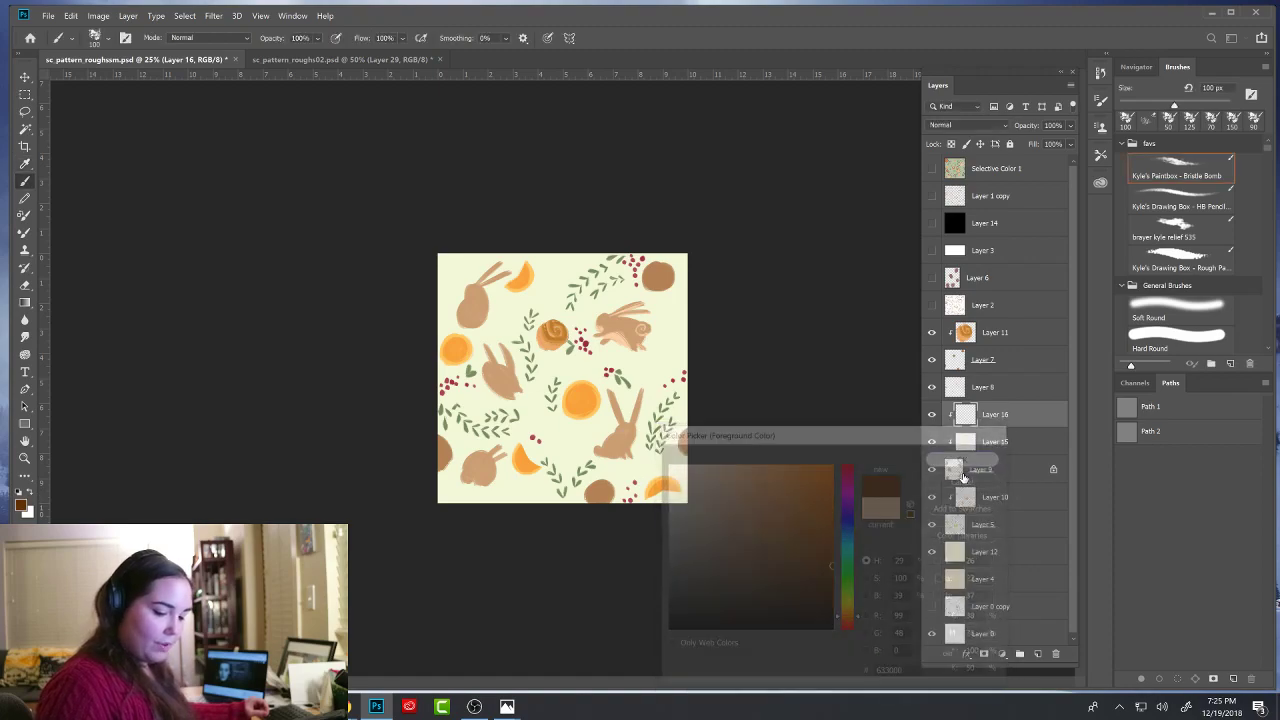
key("b")
key("bracketleft")
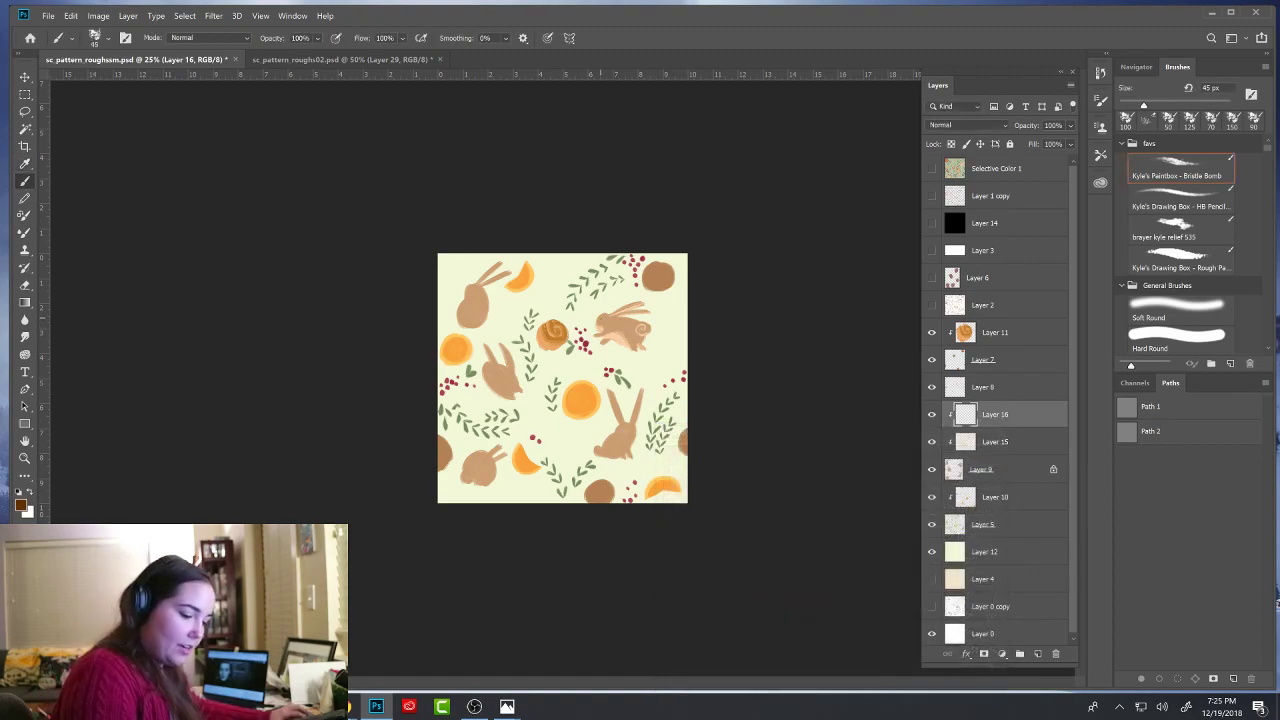
- Paint small dark brown details on the leaping bunny's face, checking their placement against the line sketch on Layer 2
left_click(600, 318)
left_click(600, 318)
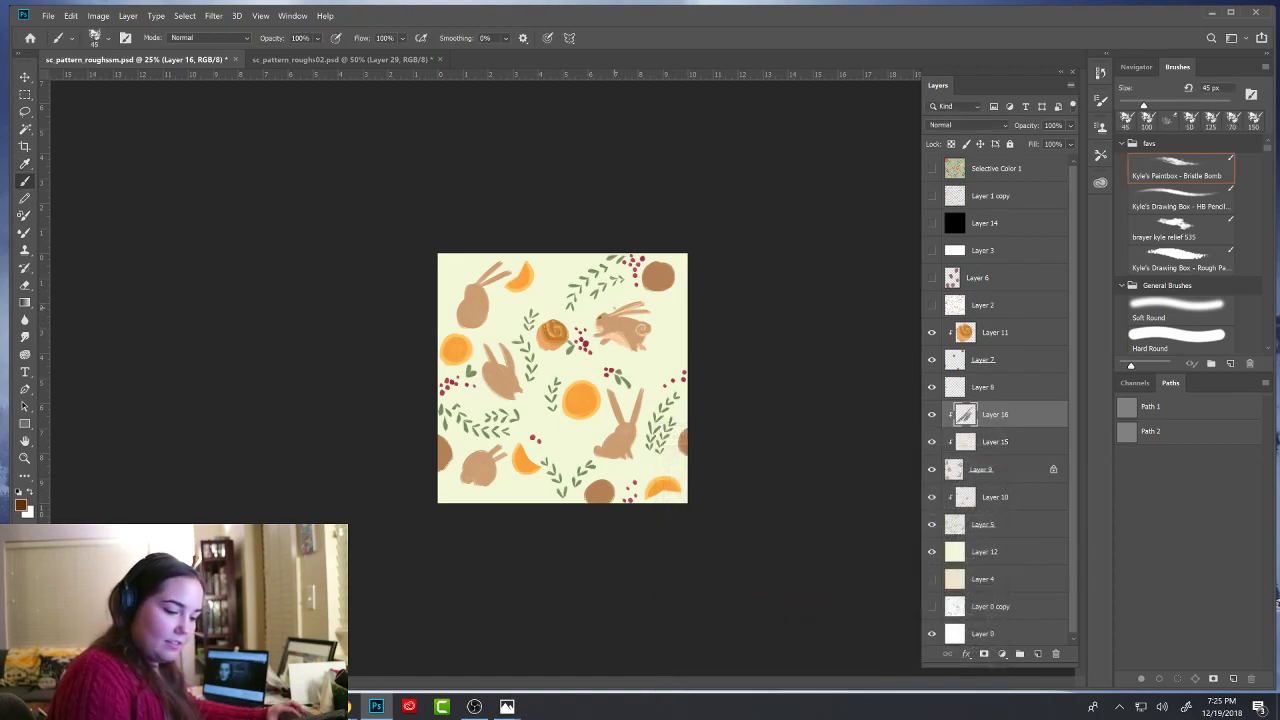
left_click(932, 305)
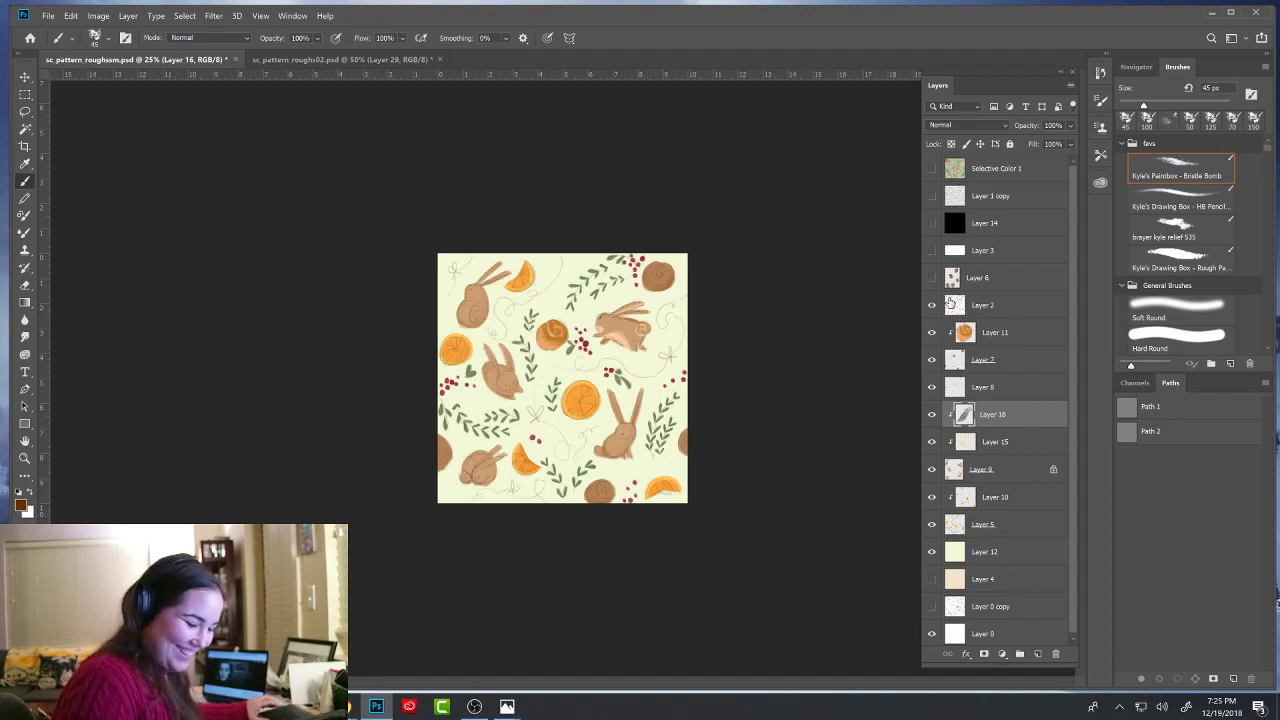
left_click(932, 305)
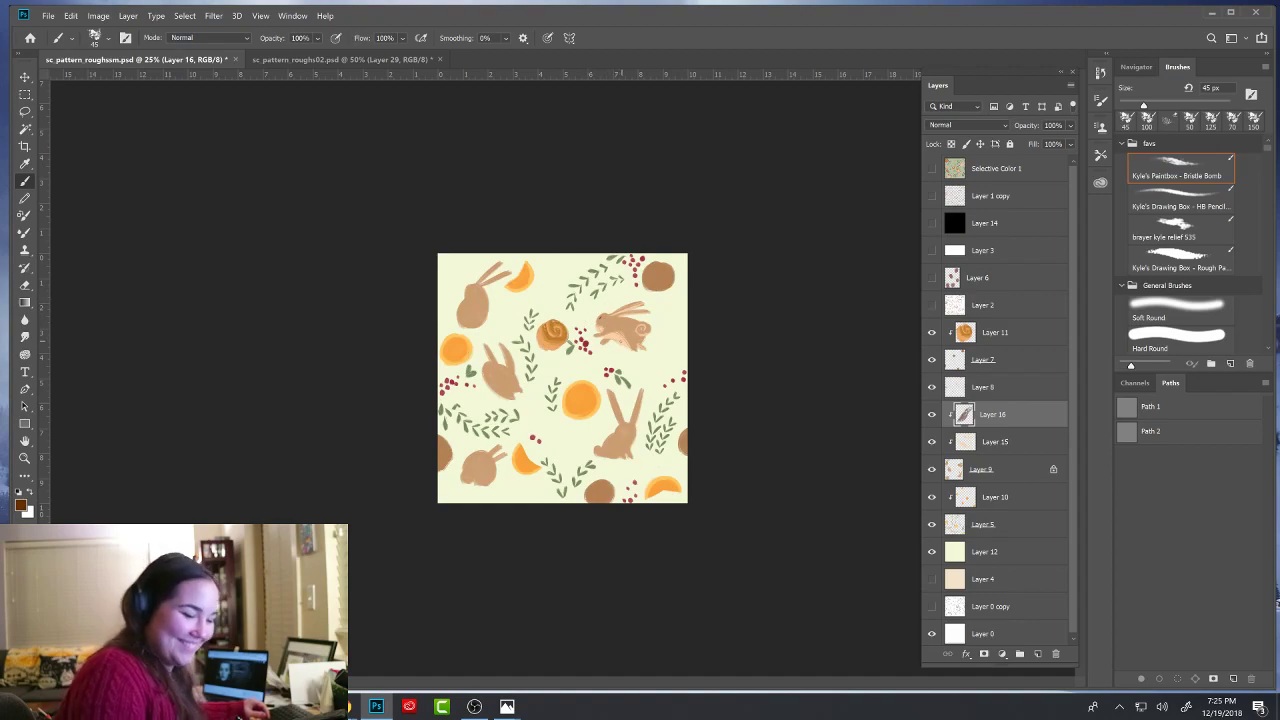
left_click(597, 333)
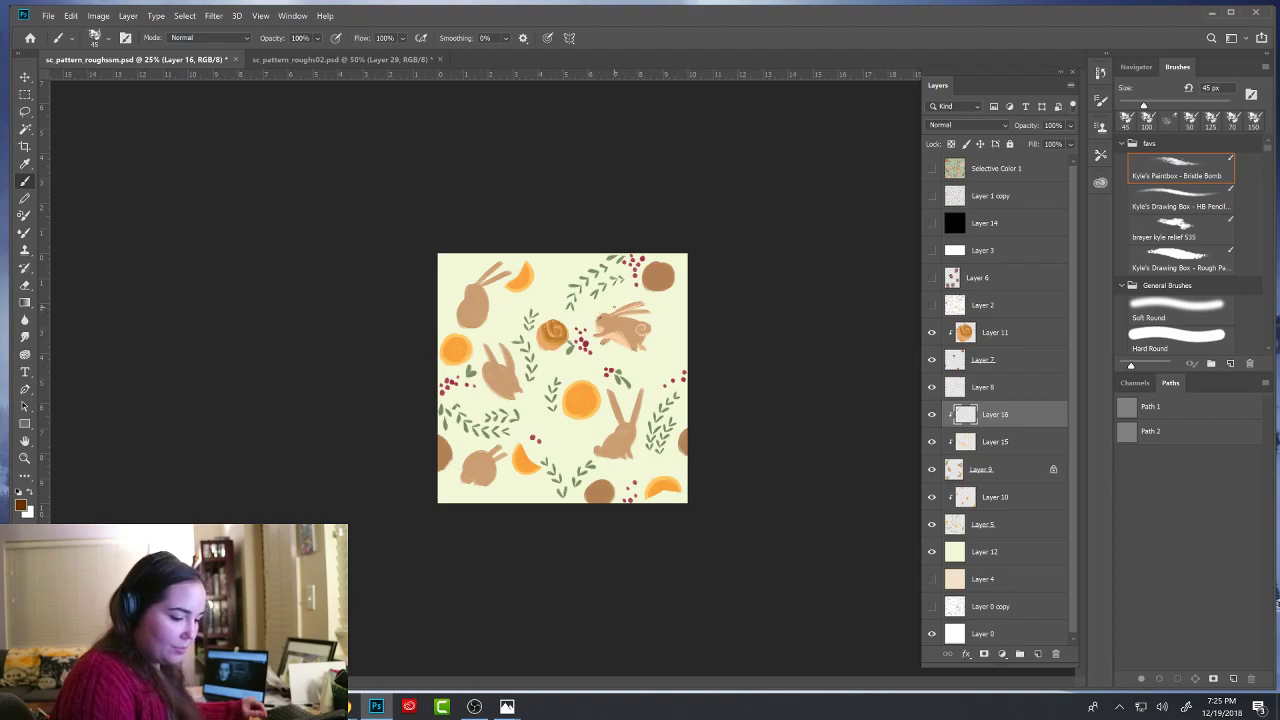
- Add a new layer above Layer 10 and clip it to the shapes on Layer 5 for the orange details
left_click(976, 467)
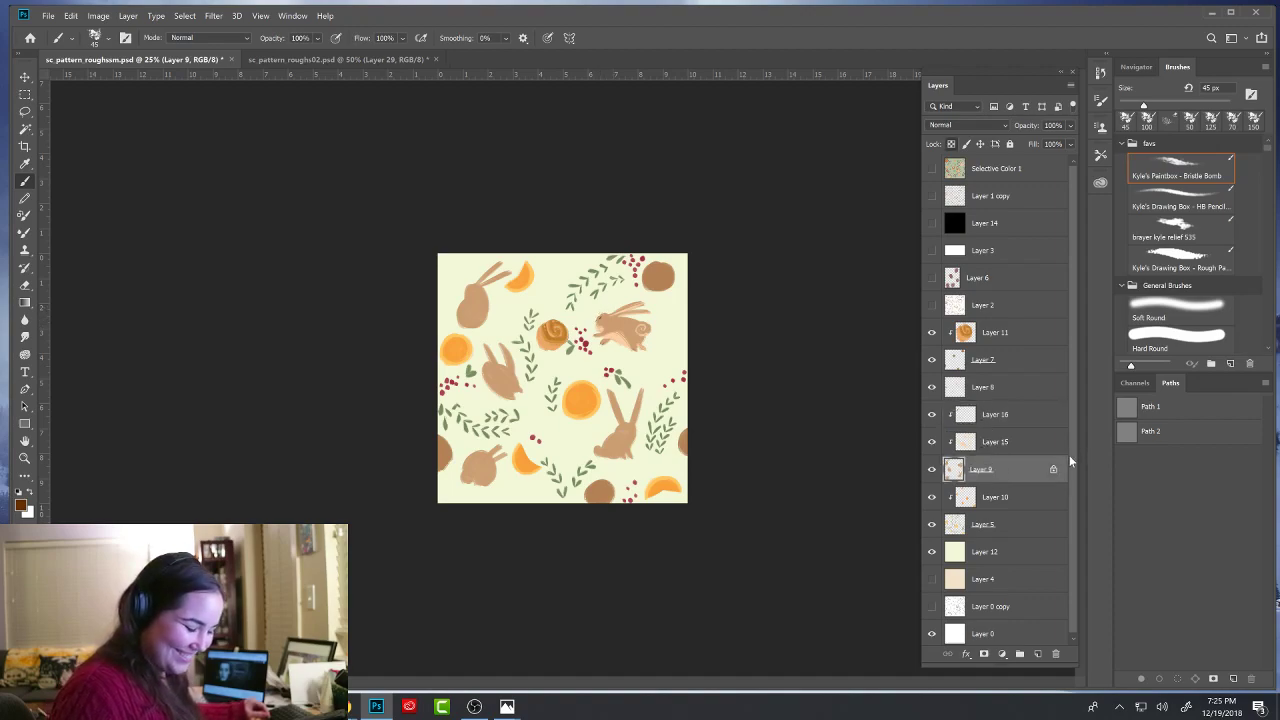
left_click(1165, 356)
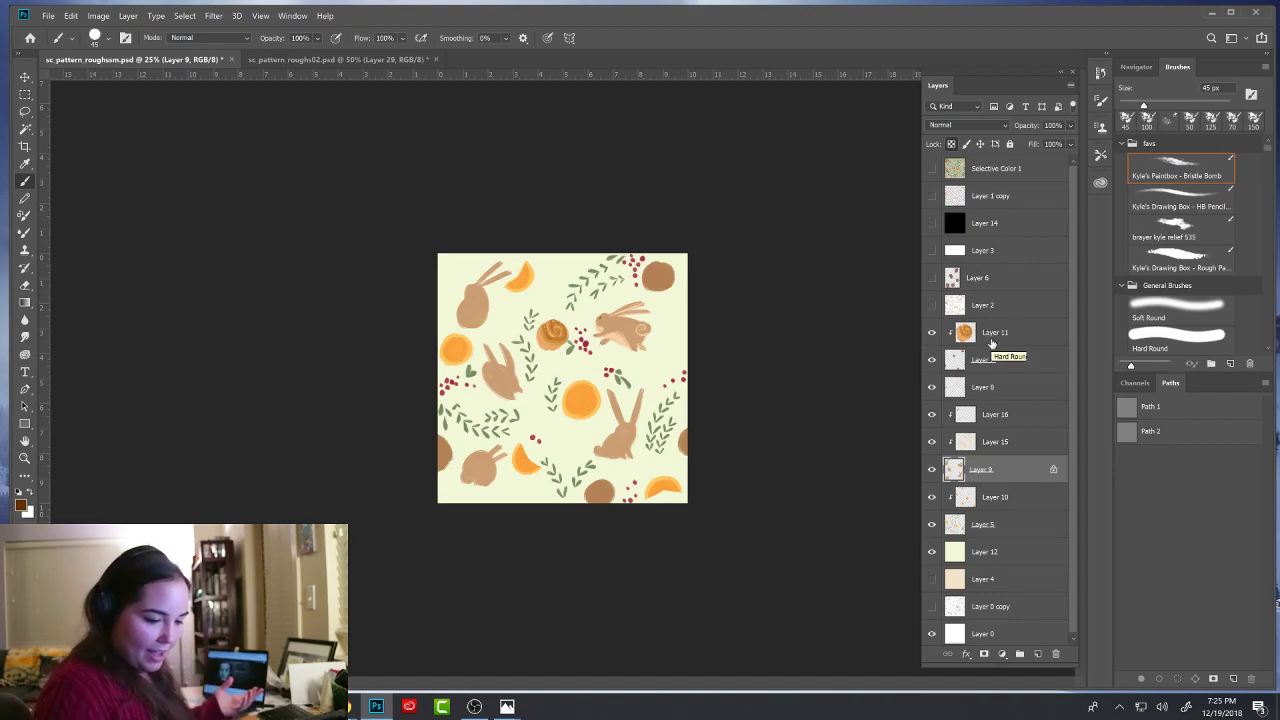
left_click(993, 529)
left_click(1000, 505)
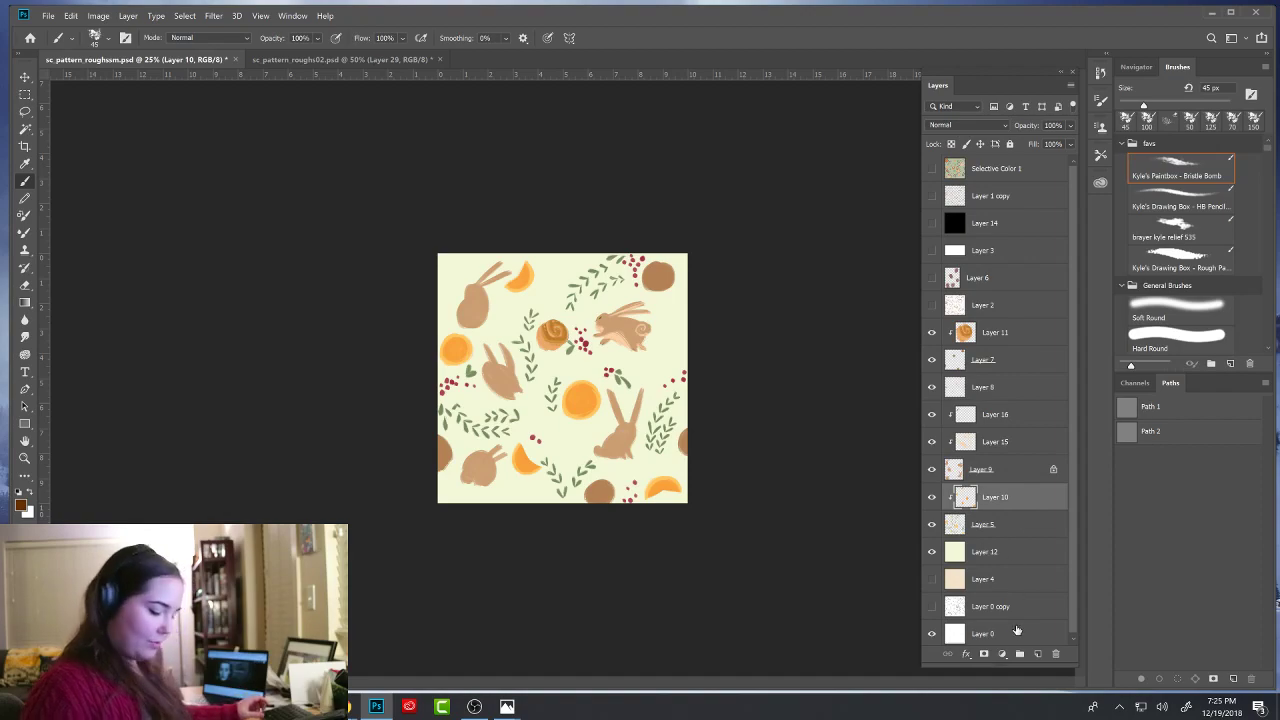
left_click(1037, 653)
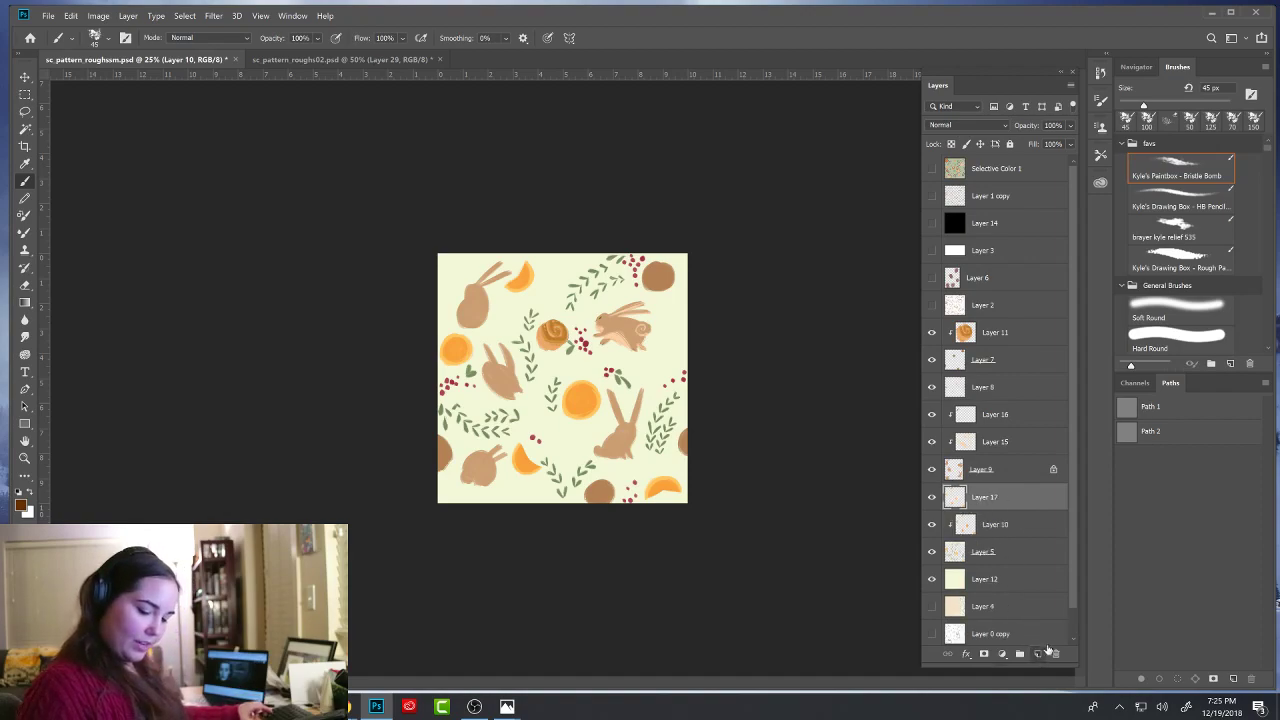
left_click(1014, 509, "alt")
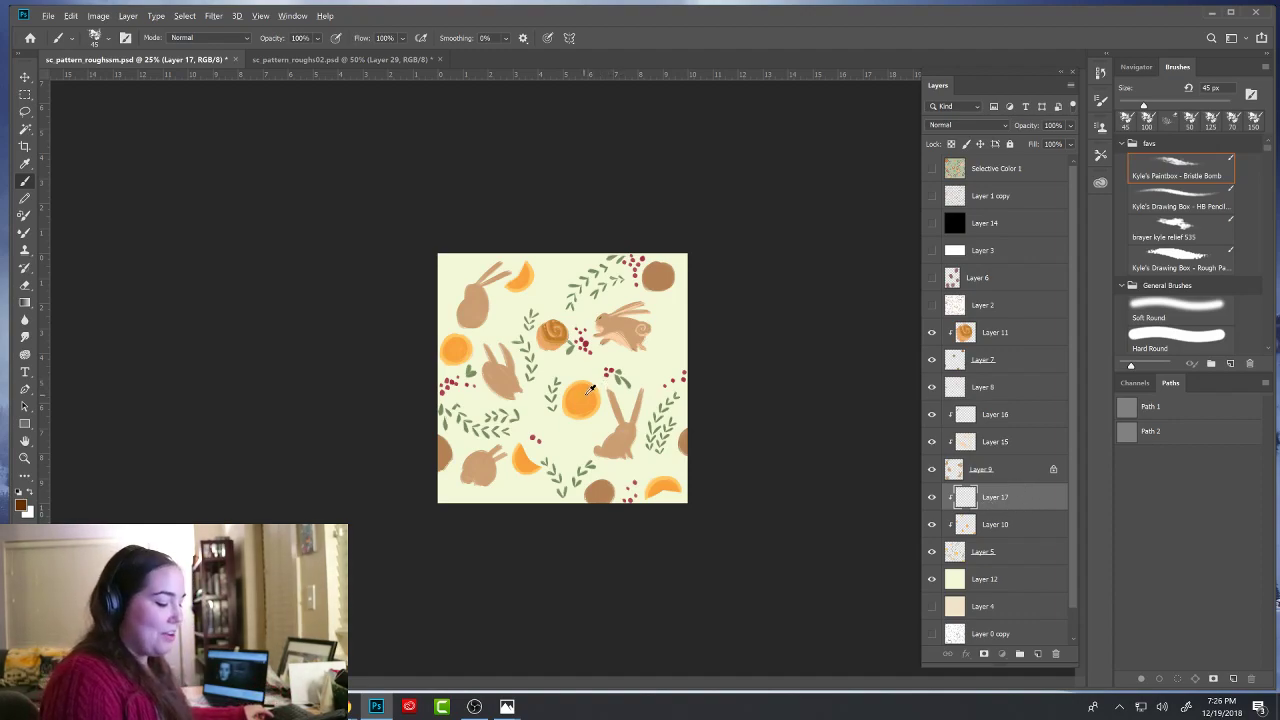
- Sample the bunny's light peach, lighten it to a pale cream, and paint the centre and segment lines of the middle orange
left_click(622, 330, "alt")
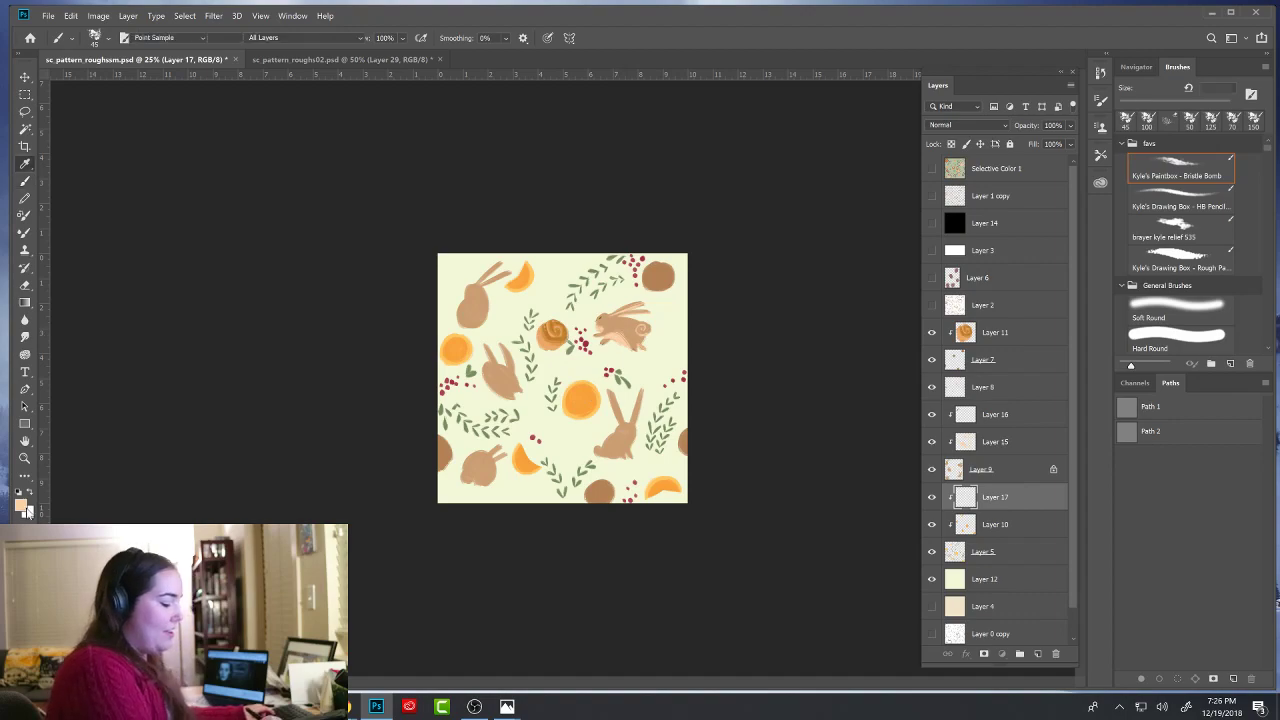
left_click(20, 505)
left_click(948, 459)
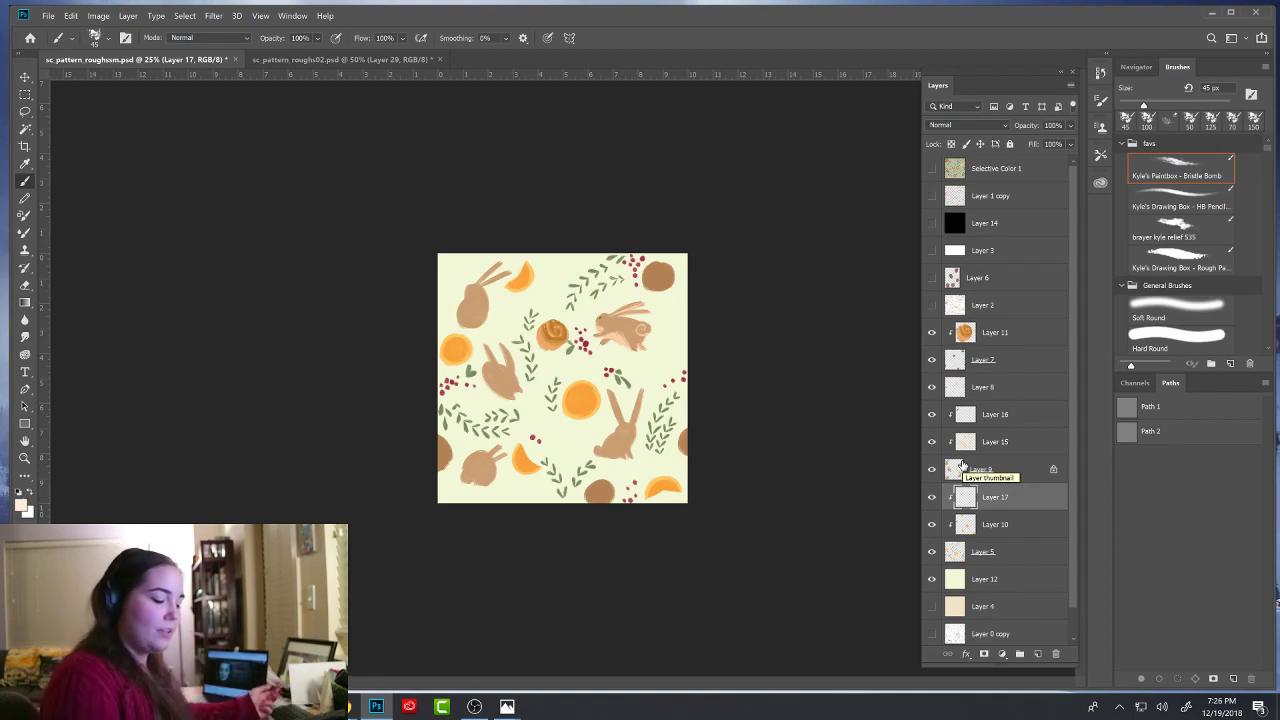
left_click(581, 400)
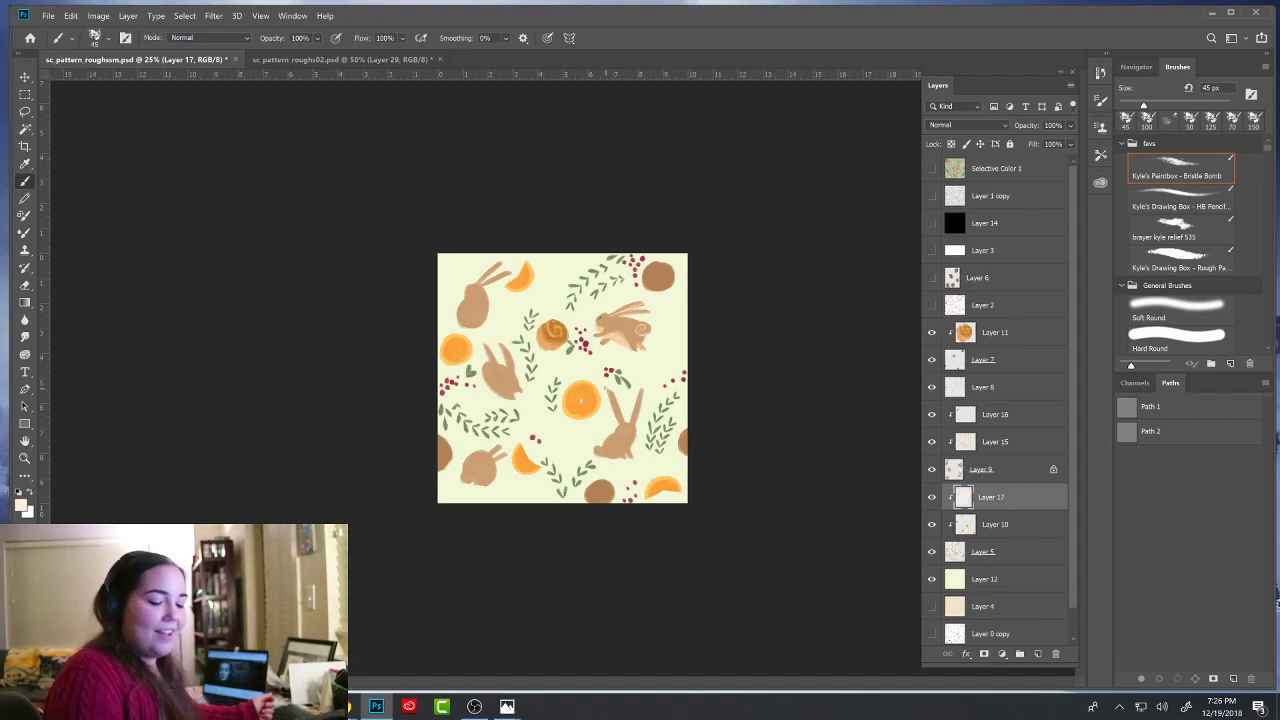
left_click_drag(573, 388, 587, 389)
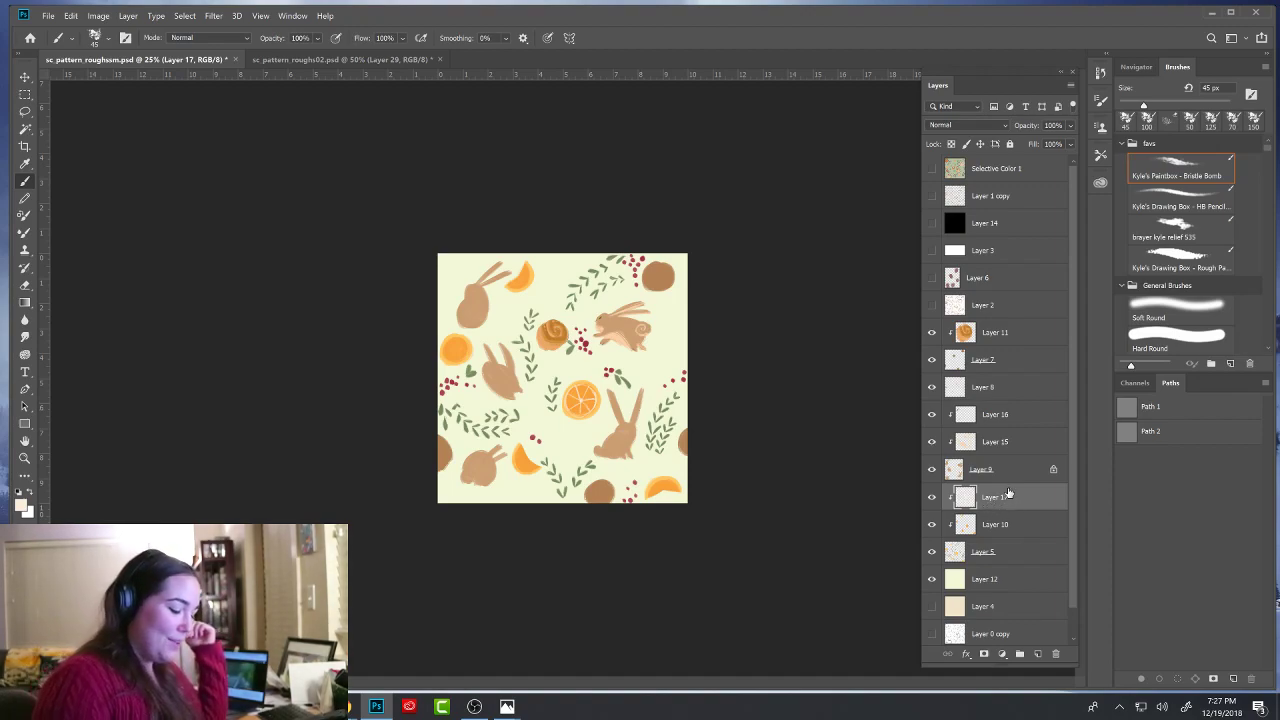
- Refine the middle orange's segment lines by alternating a 40 px eraser and 45 px brush, then compare with Layer 17 hidden and shown
key("e")
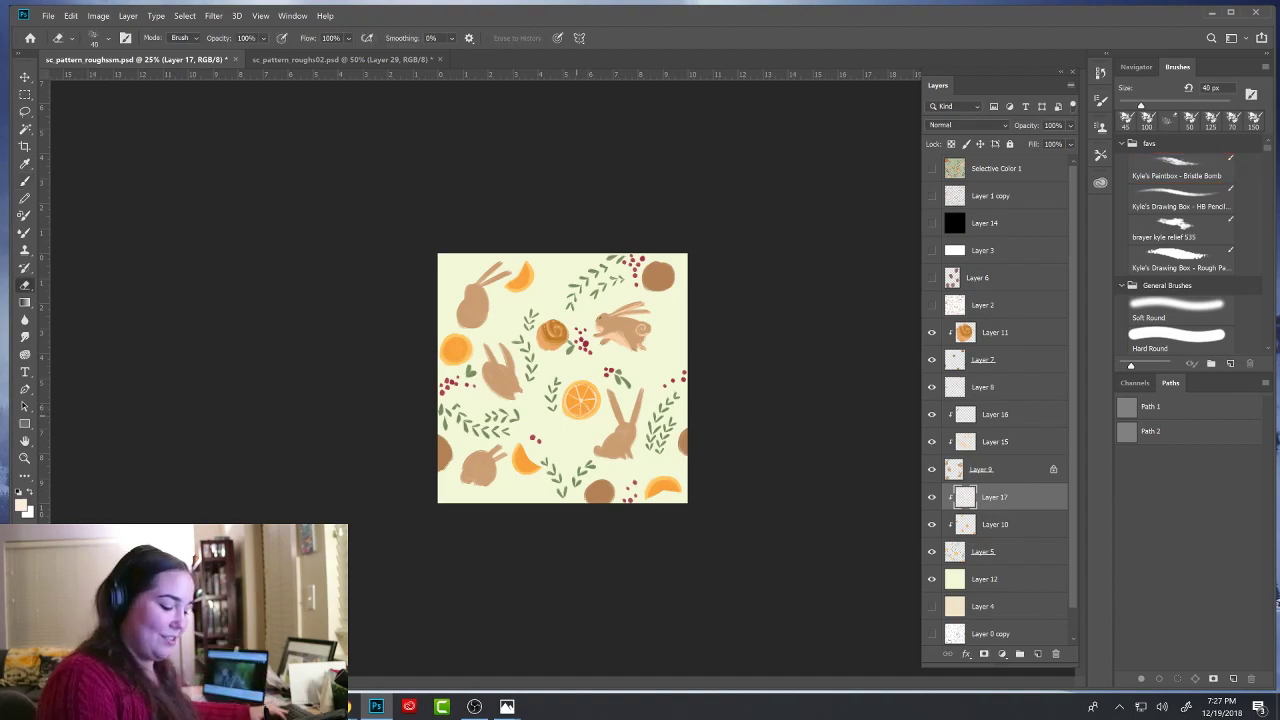
left_click(569, 415)
key("b")
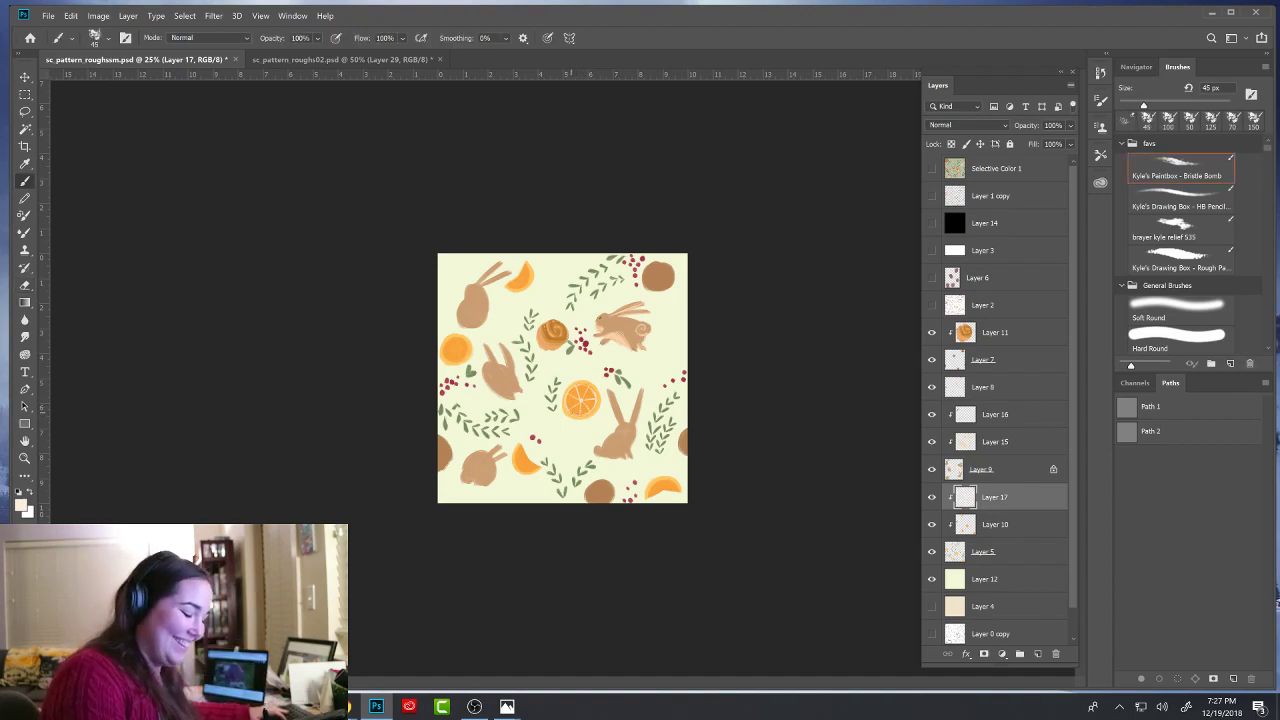
key("e")
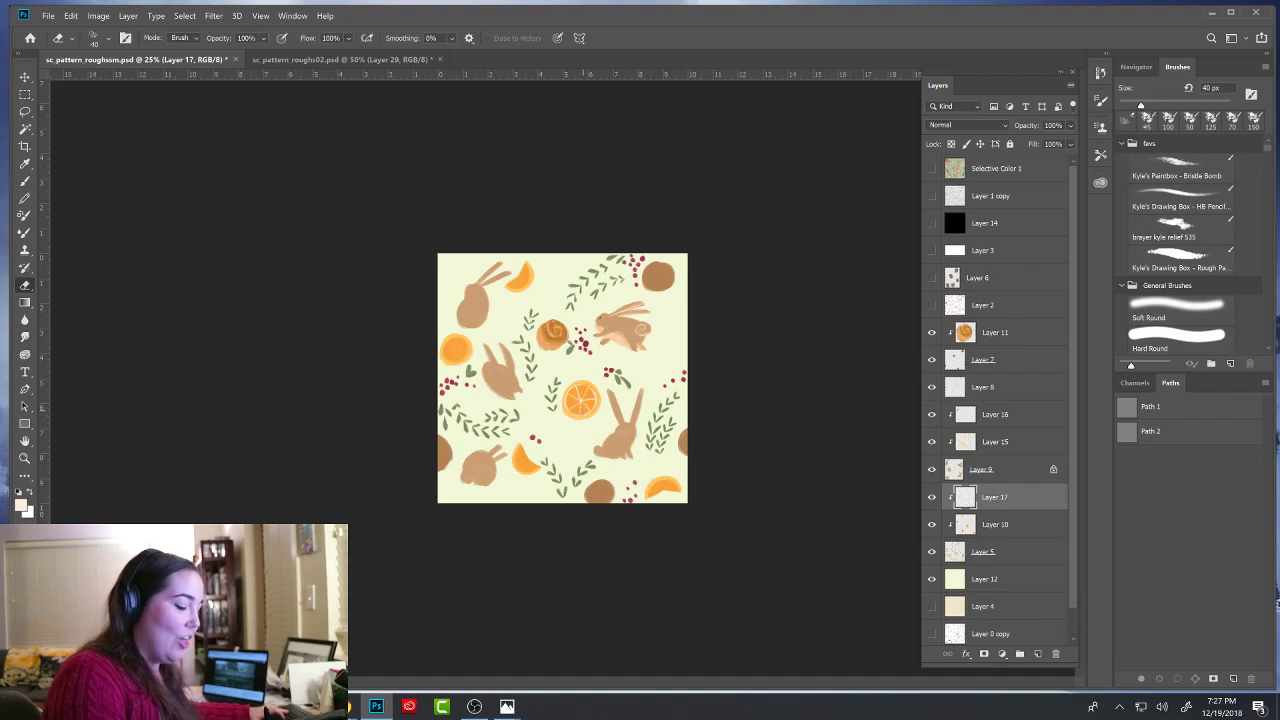
key("b")
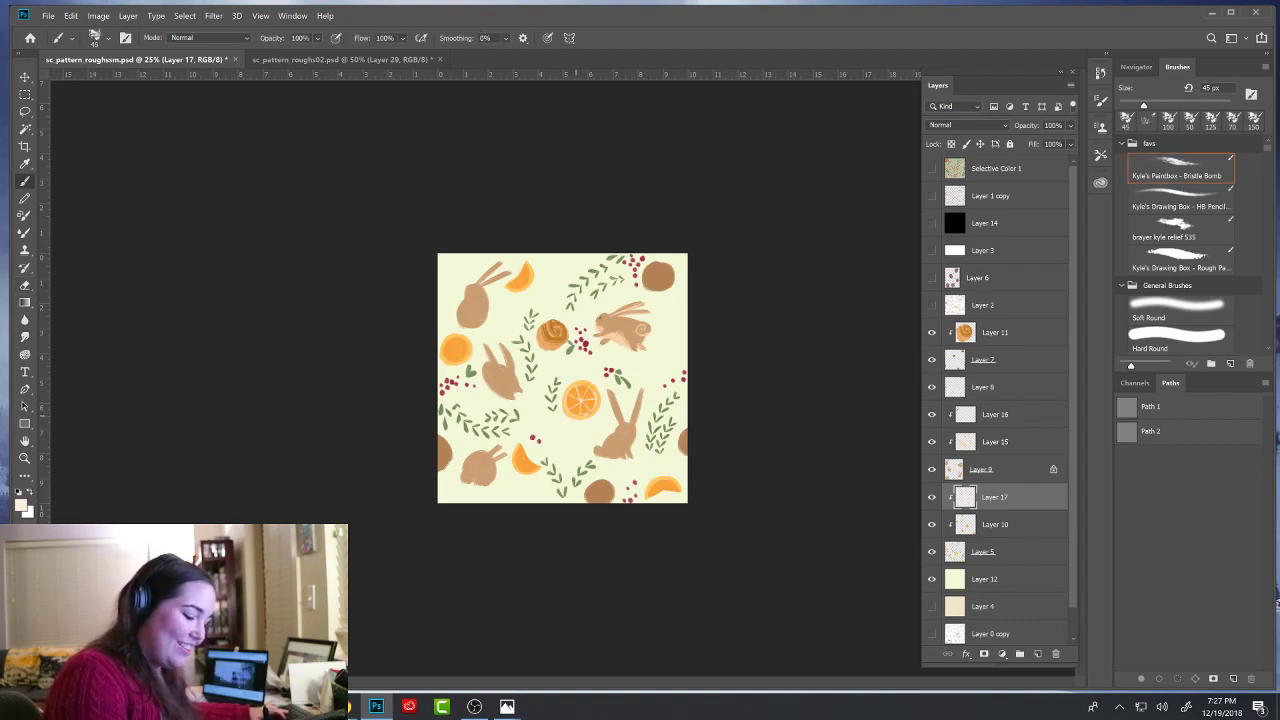
key("e")
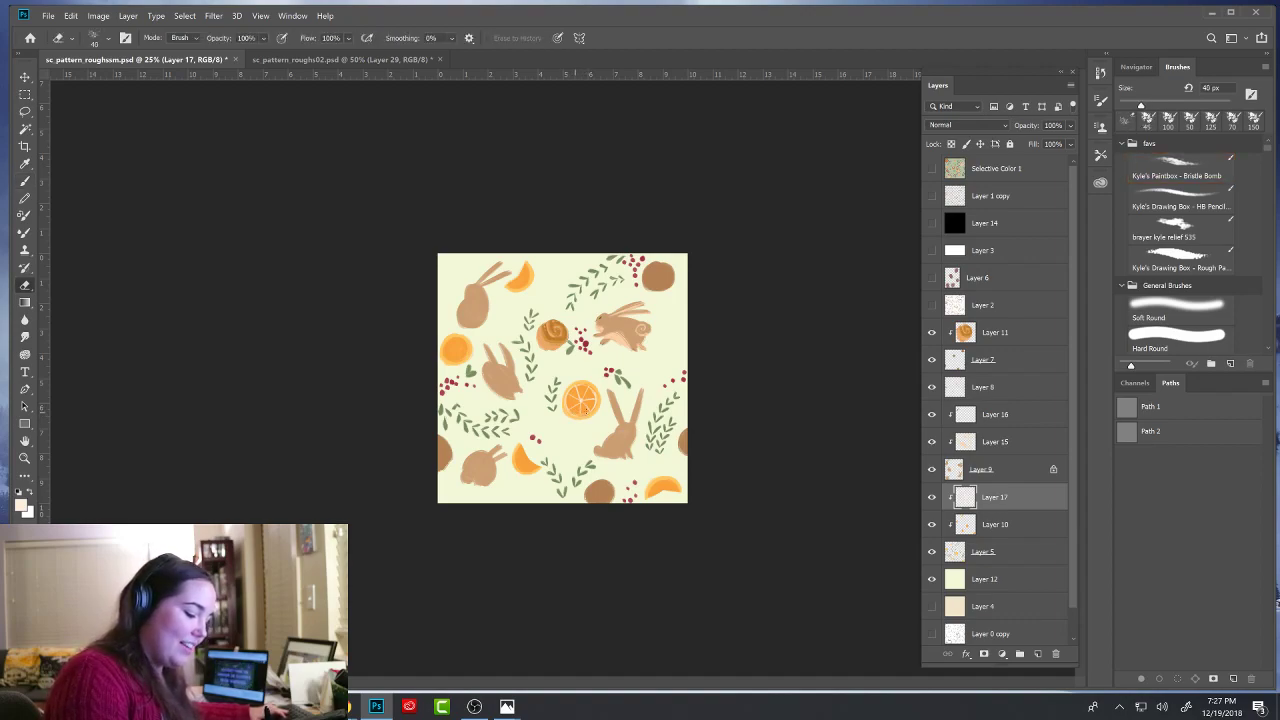
key("b")
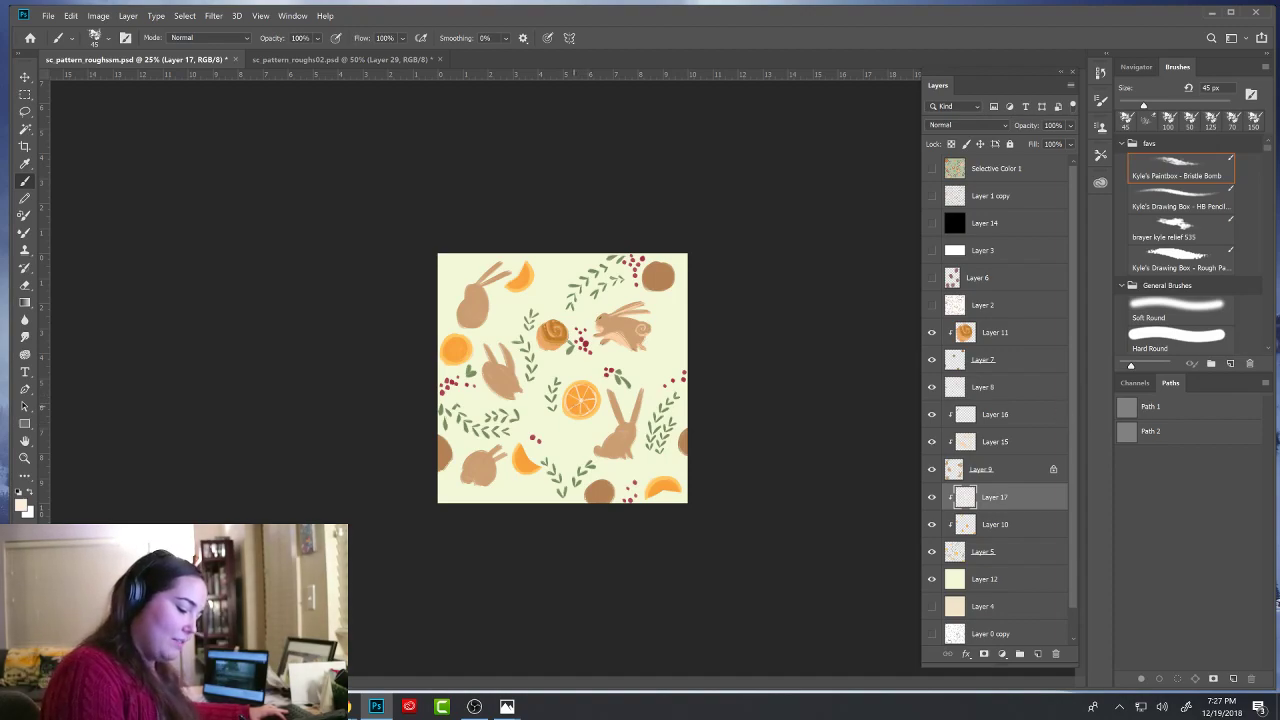
key("e")
left_click_drag(574, 408, 583, 391)
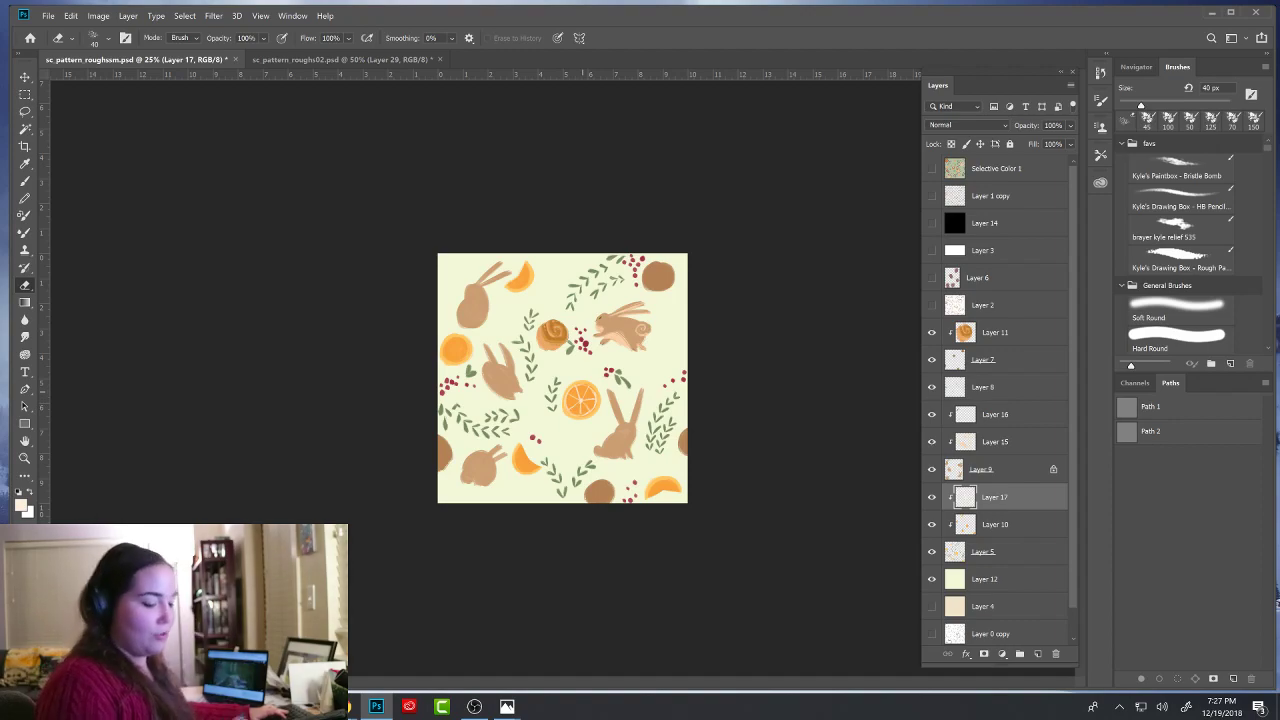
key("b")
left_click_drag(581, 413, 585, 397)
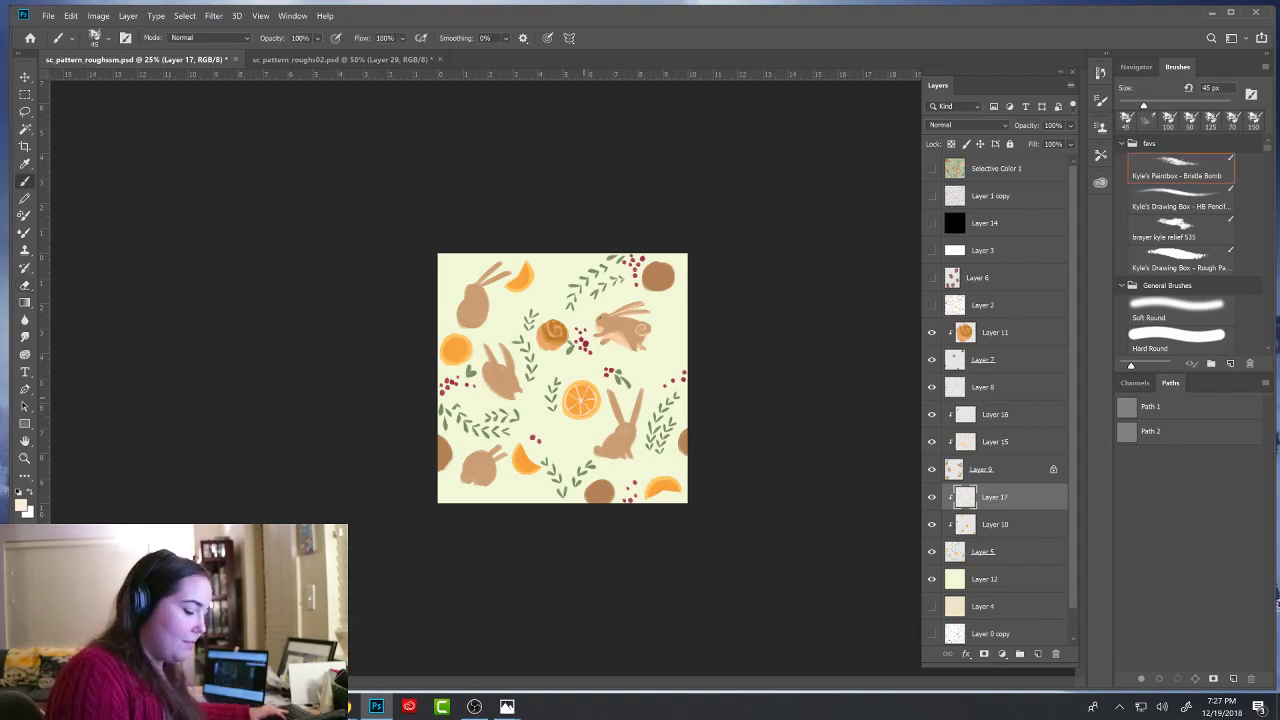
key("e")
key("b")
key("e")
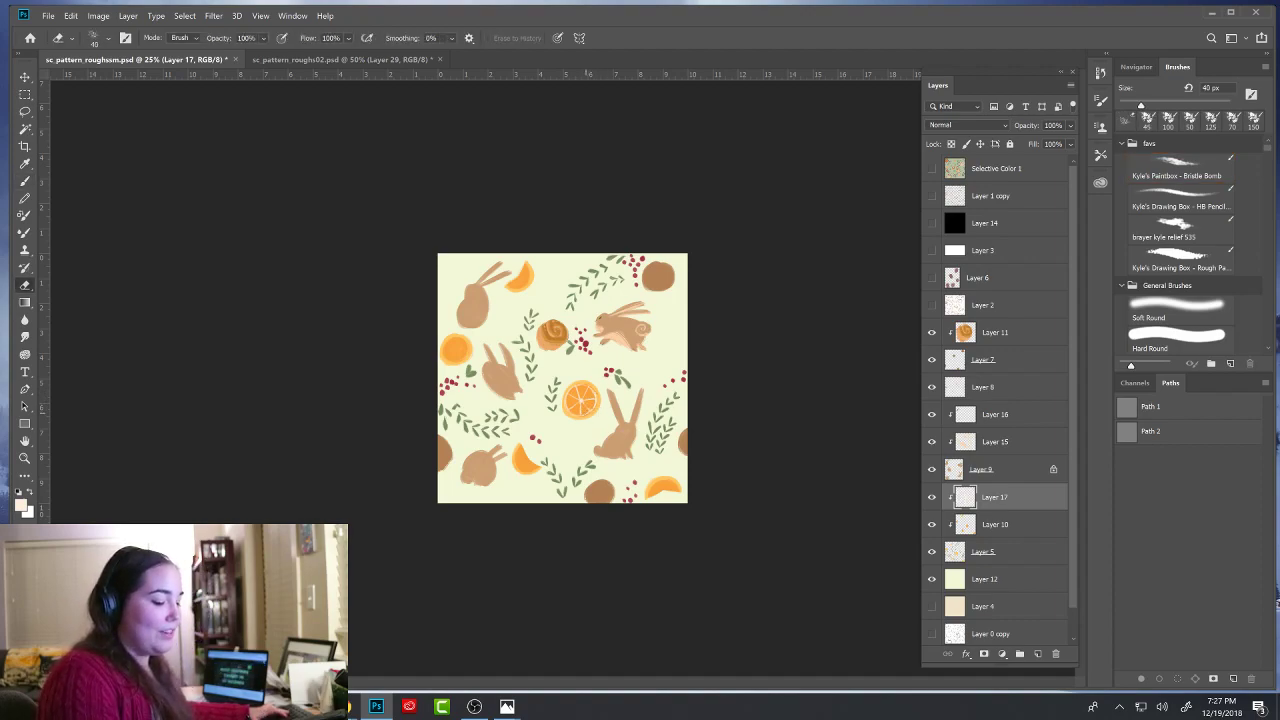
key("b")
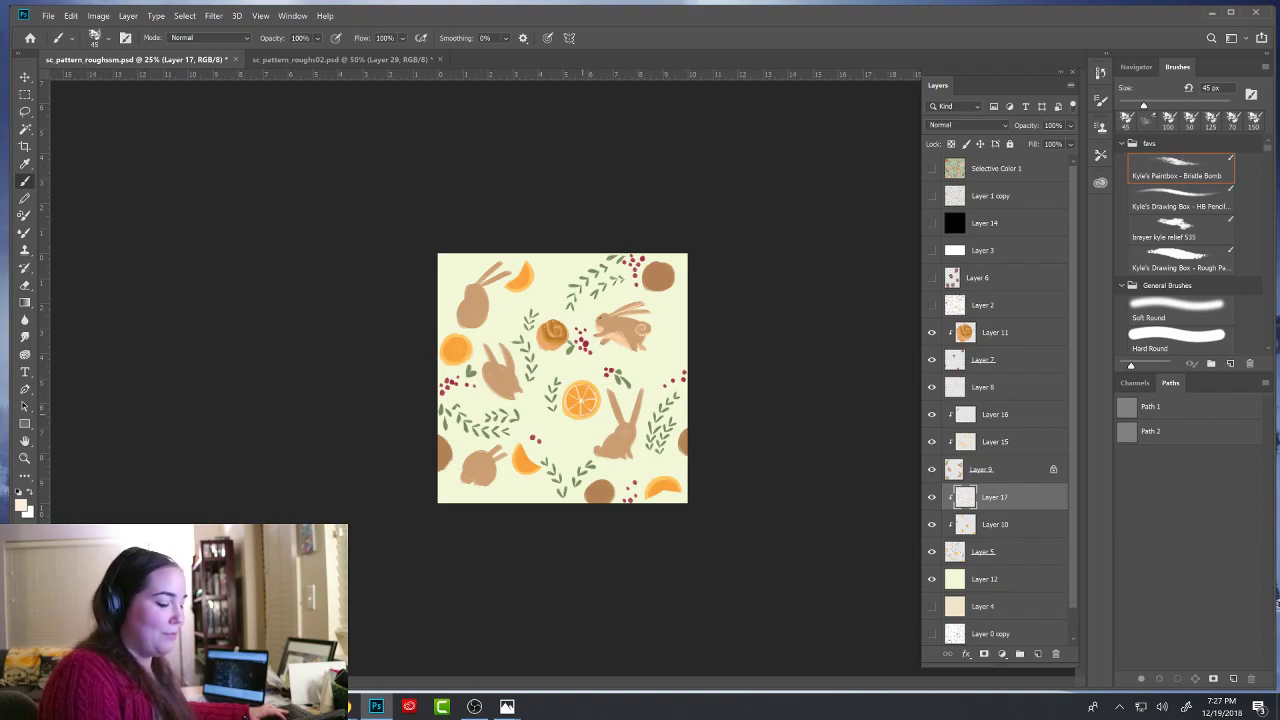
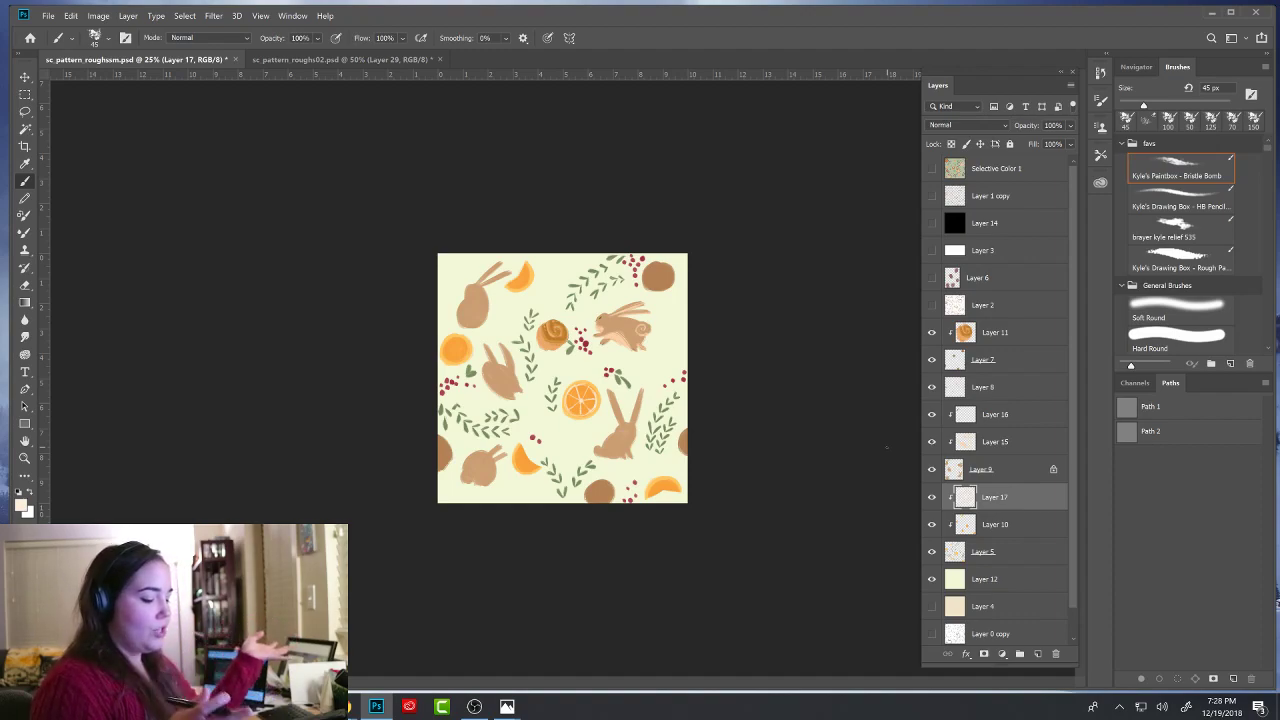
left_click(932, 498)
left_click(932, 498)
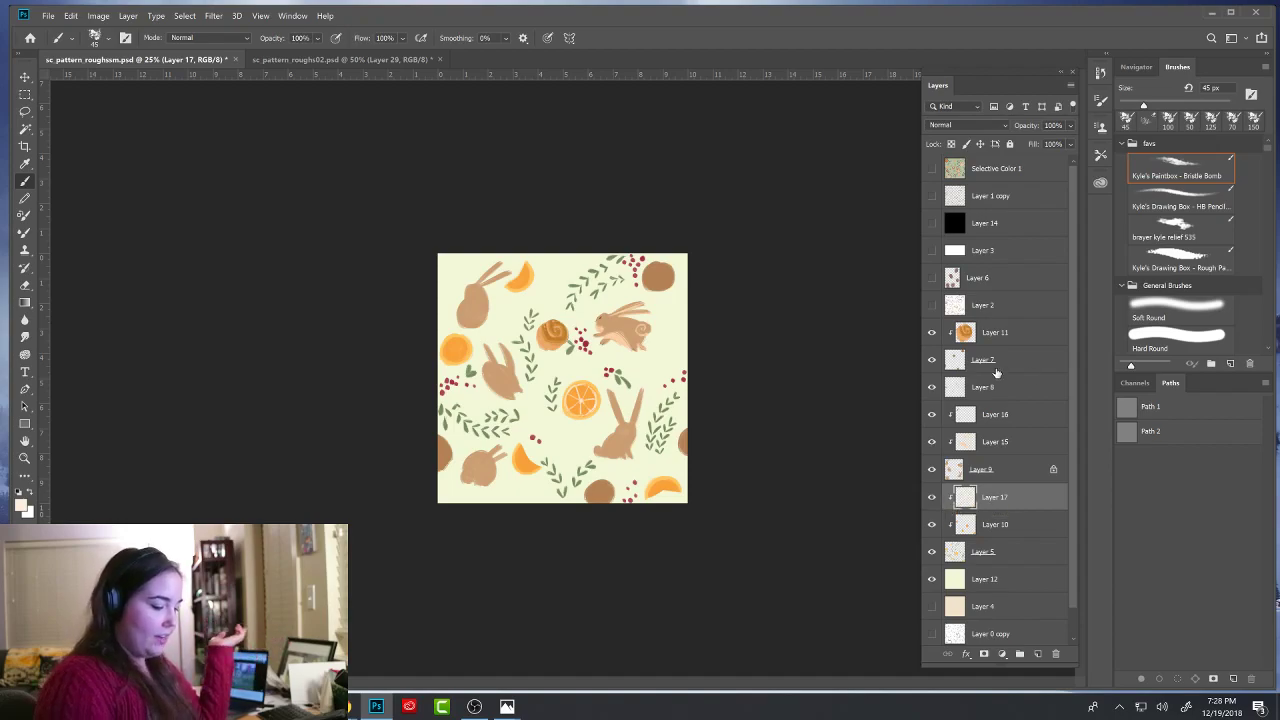
- Float the sc_pattern_roughssm document in its own window over the sketch pattern, and enlarge the window to show canvas margins
left_click_drag(204, 62, 402, 197)
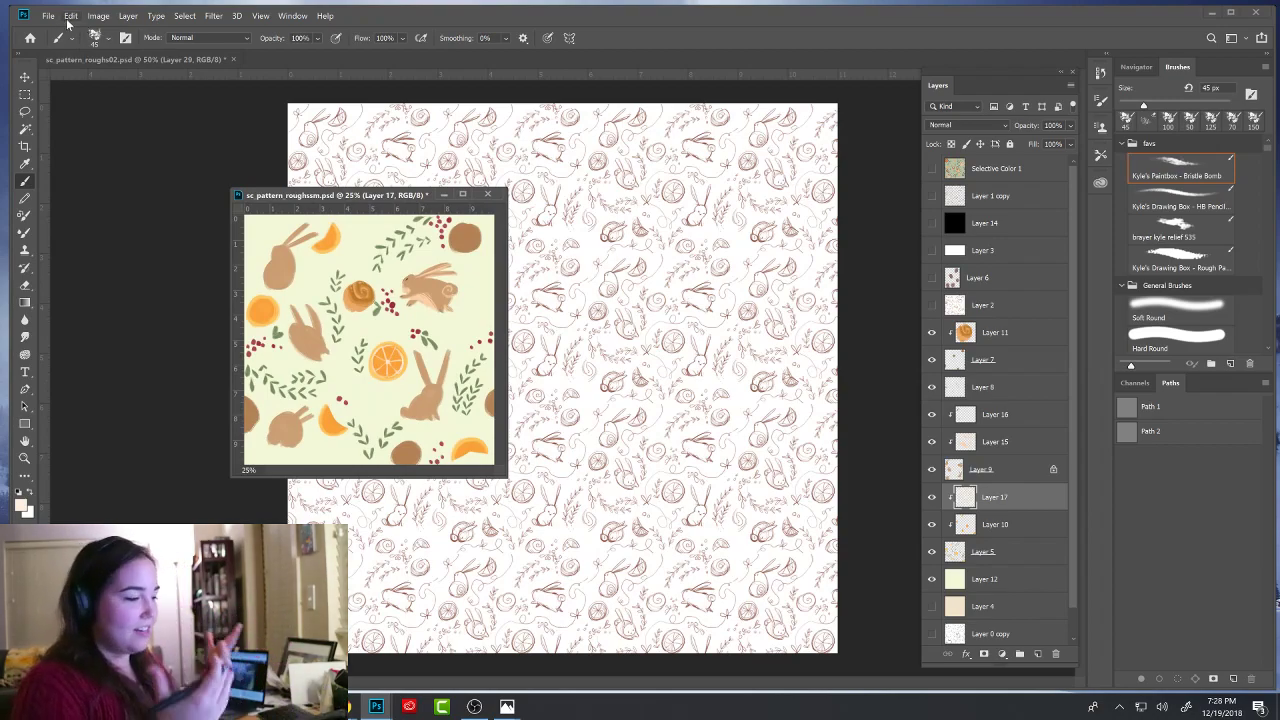
left_click_drag(405, 196, 538, 127)
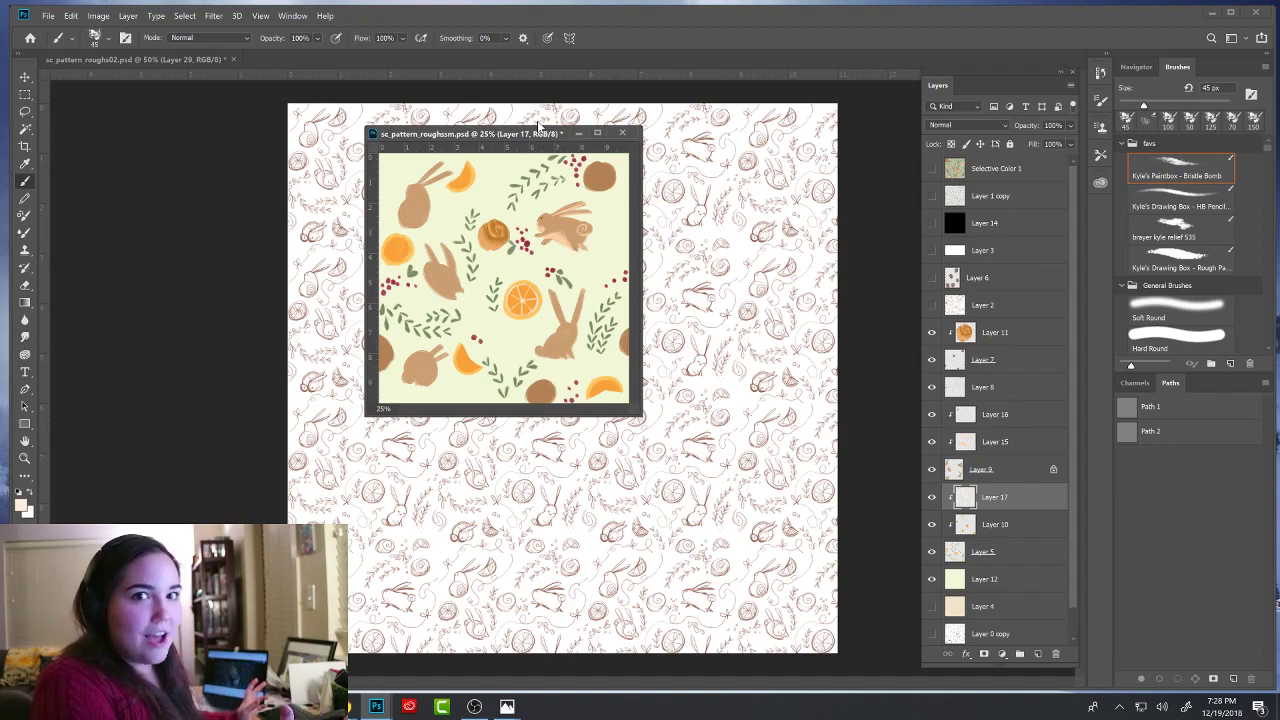
left_click_drag(498, 130, 520, 114)
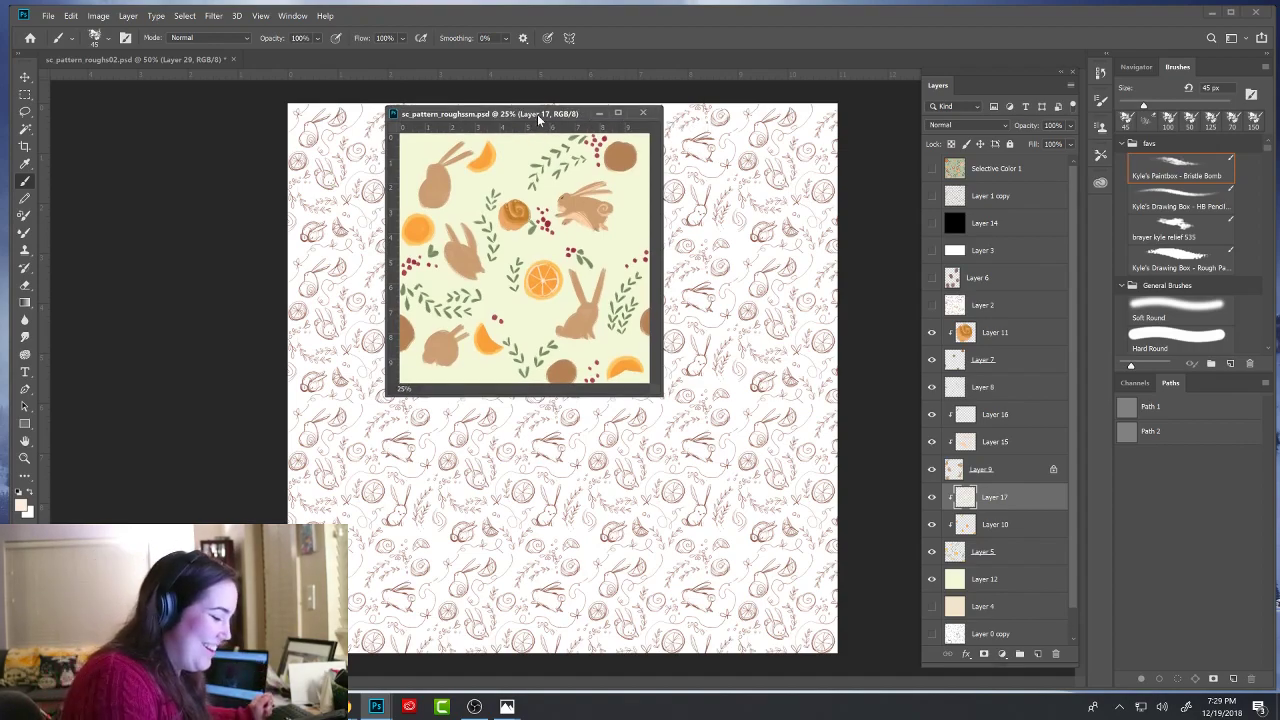
left_click_drag(520, 114, 402, 131)
left_click_drag(583, 437, 641, 497)
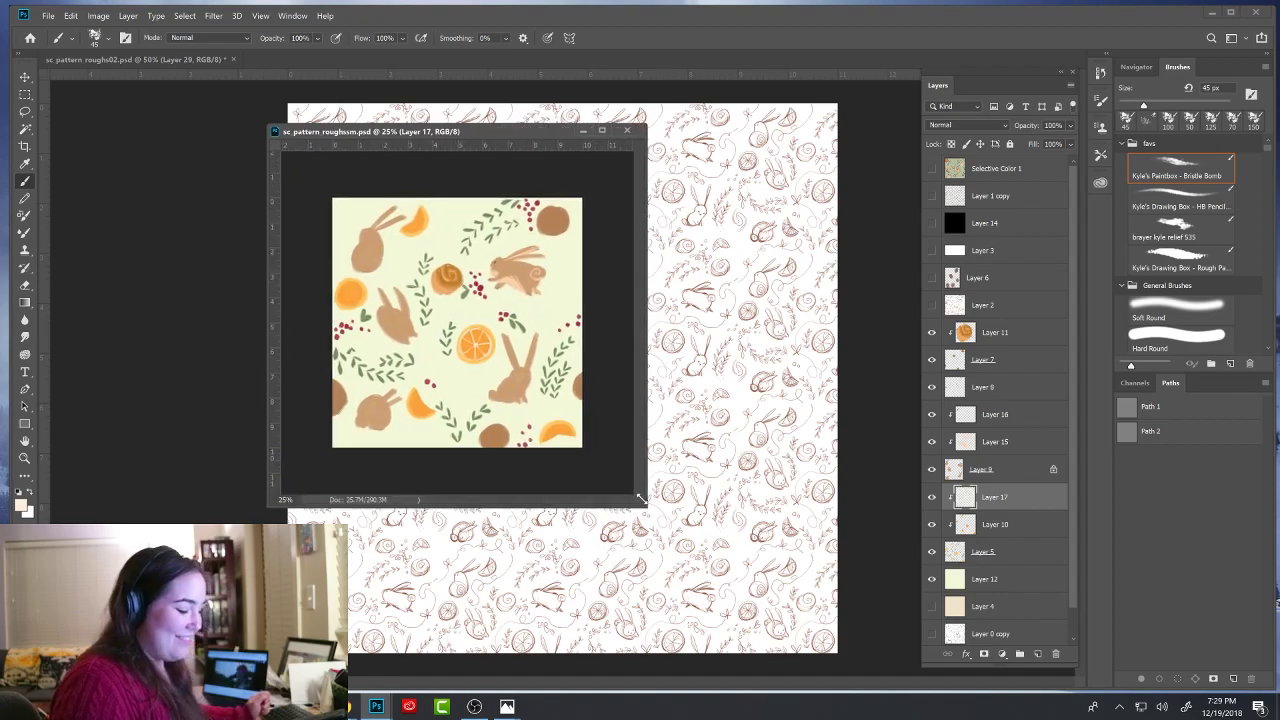
- Group the artwork layers from Layer 11 down to Layer 12, and check the group by hiding and showing it
left_click(1035, 335)
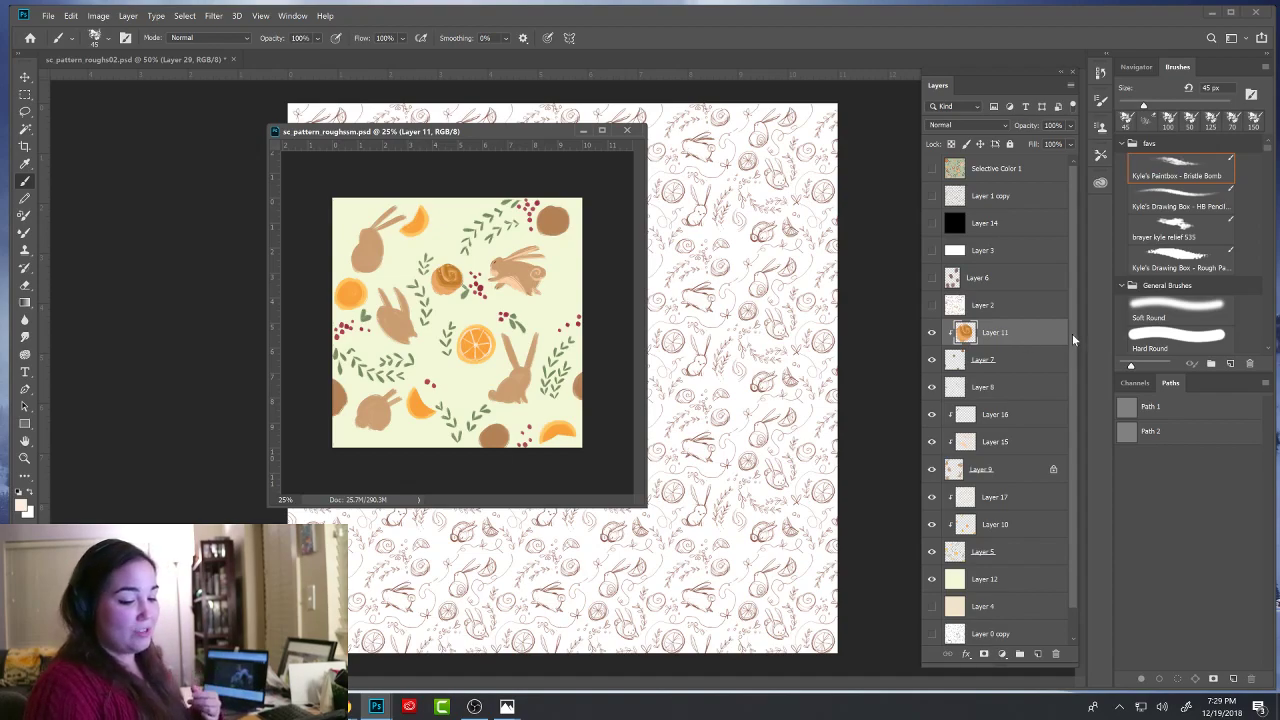
scroll(1071, 334, "down", 1)
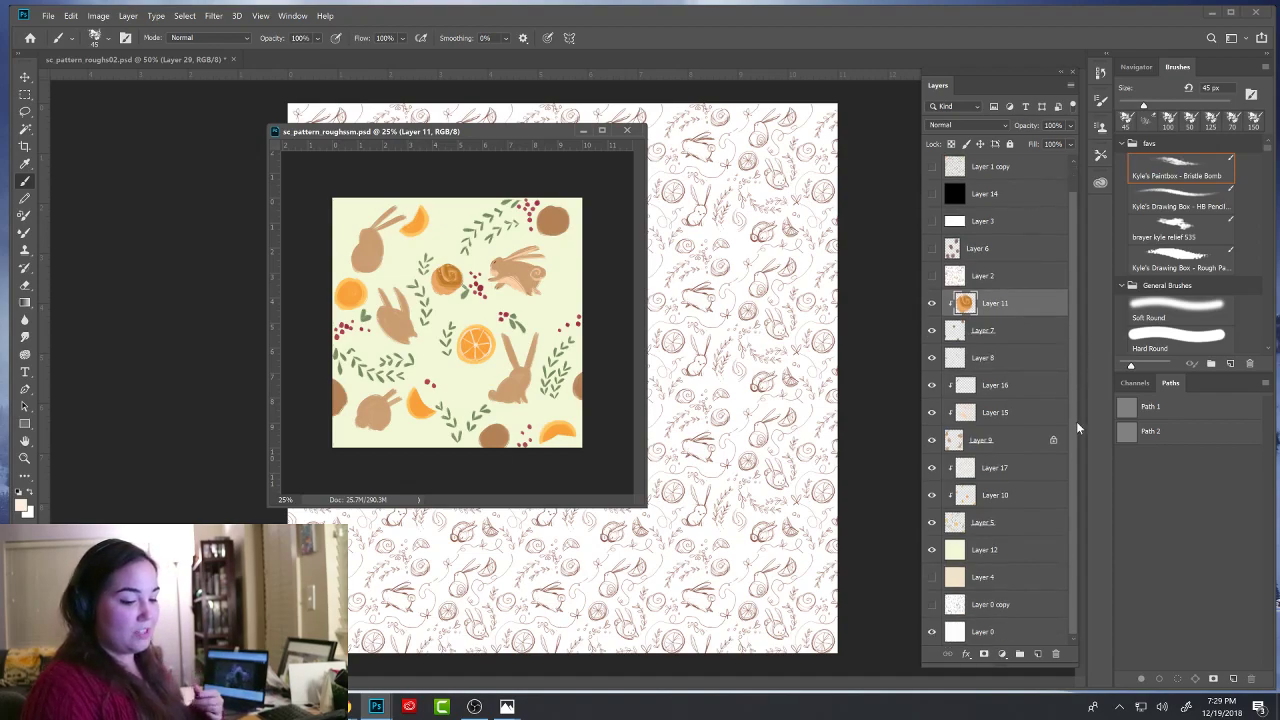
left_click(995, 552, "shift")
key("ctrl+g")
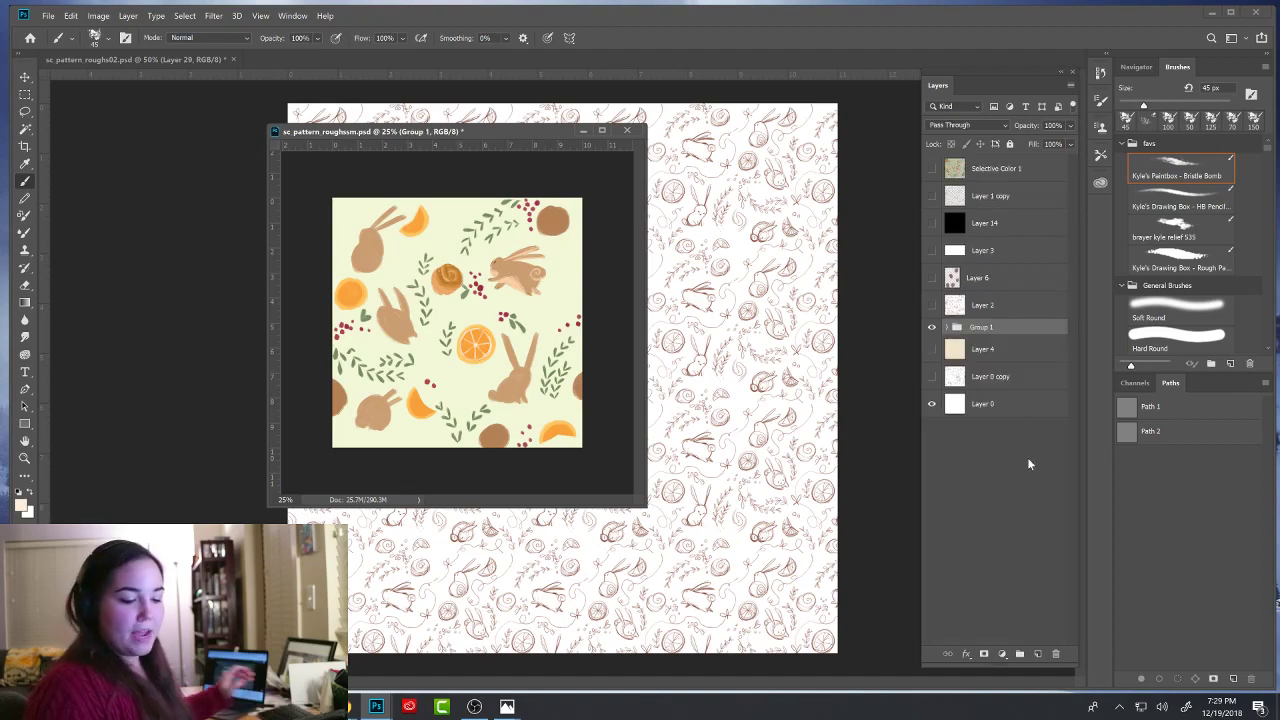
left_click(932, 327)
left_click(932, 327)
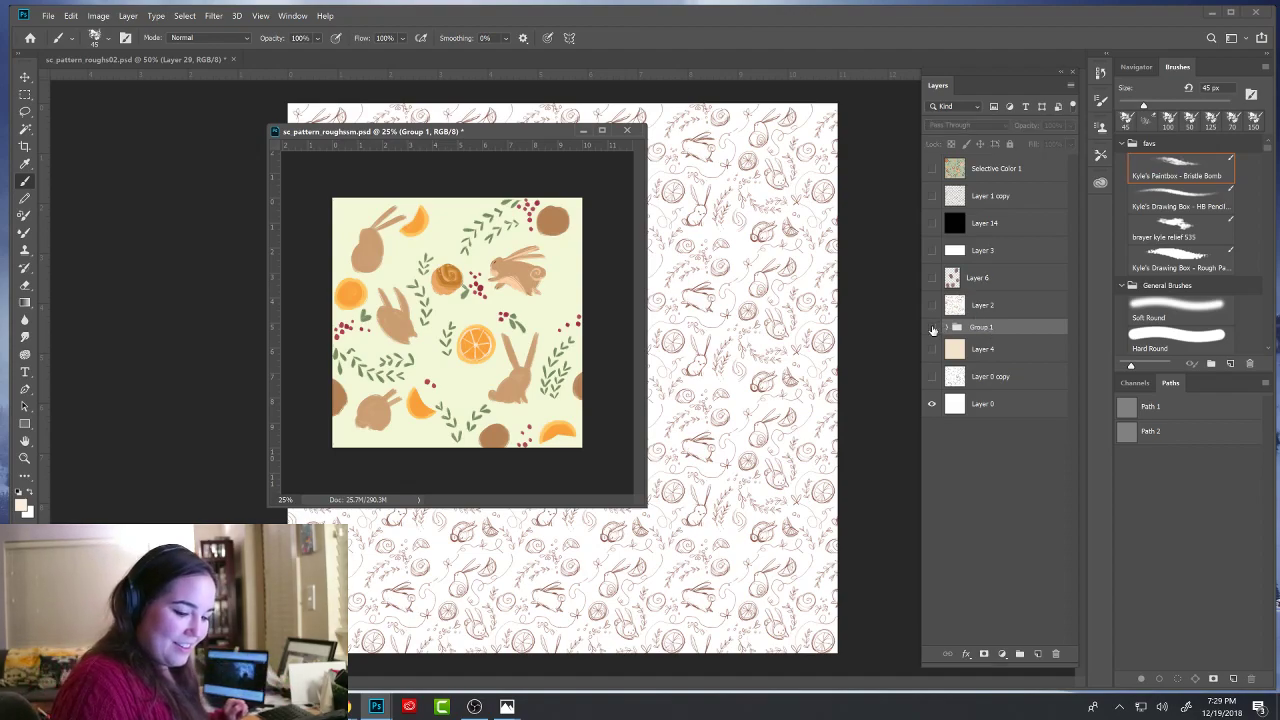
- Duplicate Group 1, hide the original, merge the copy into a single layer, and reposition the floating document window over the sketch pattern
key("ctrl+j")
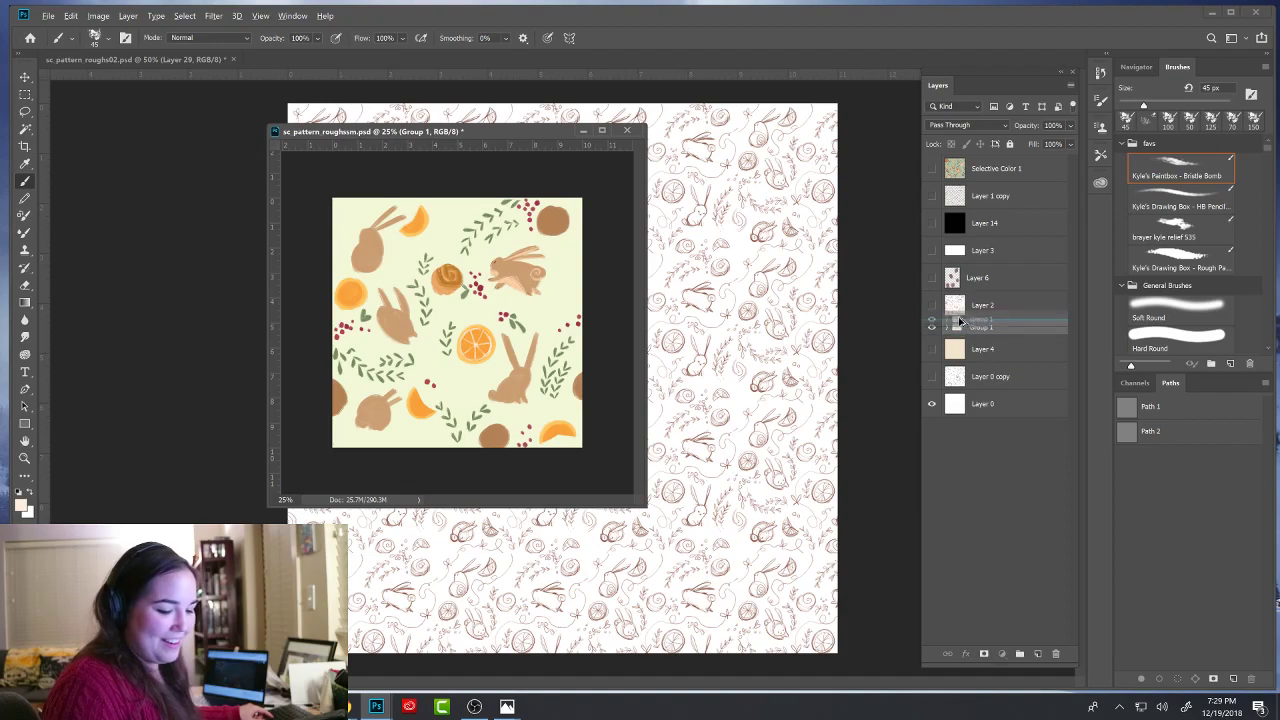
left_click(932, 343)
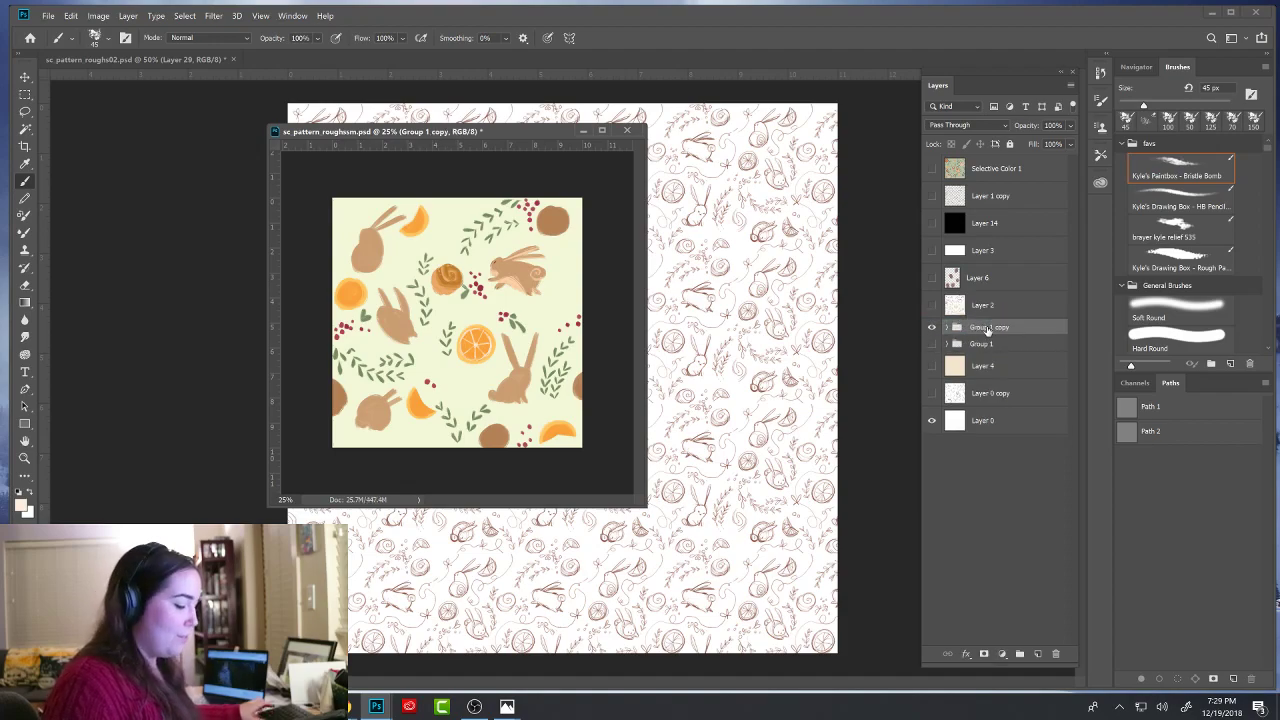
key("ctrl+e")
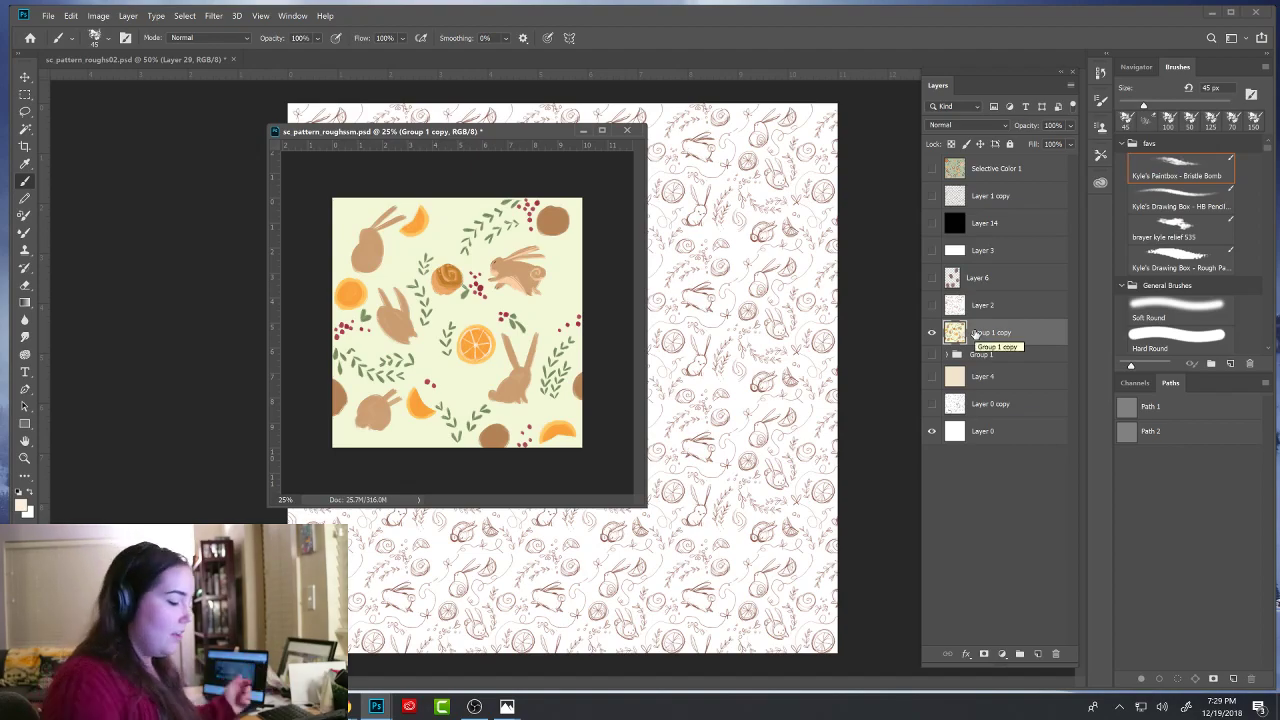
left_click_drag(559, 131, 567, 230)
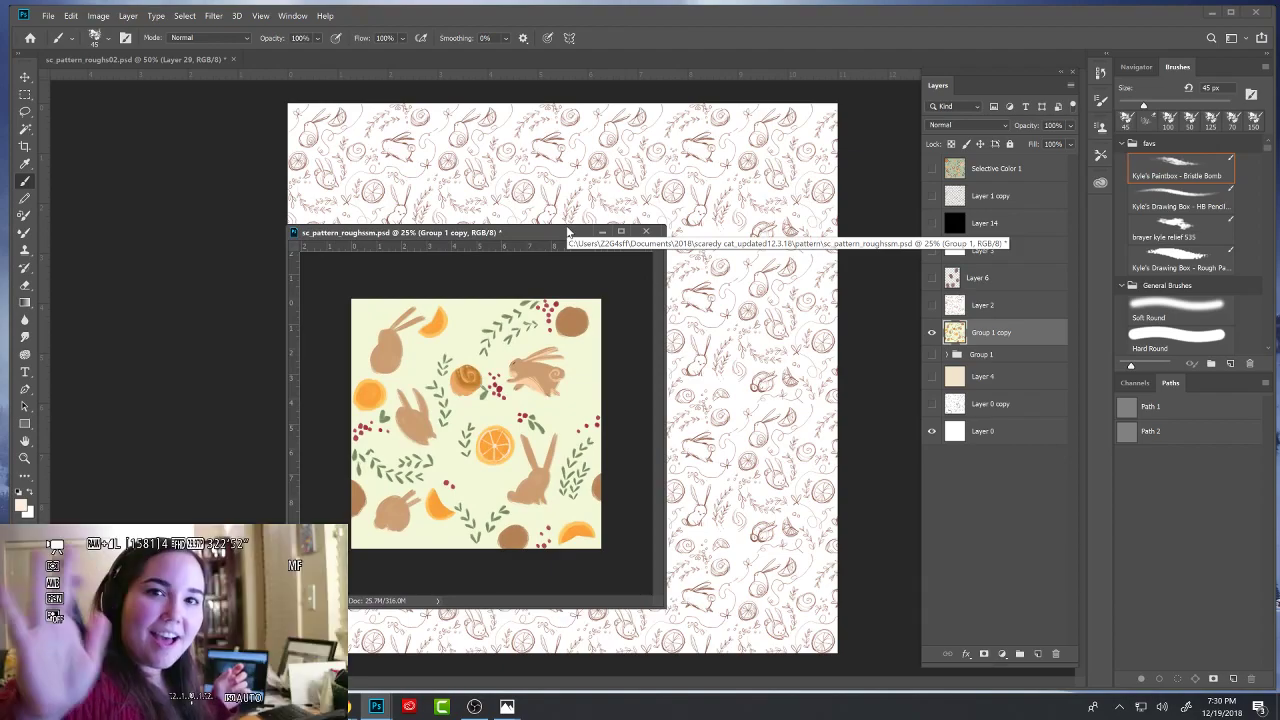
left_click_drag(569, 231, 514, 186)
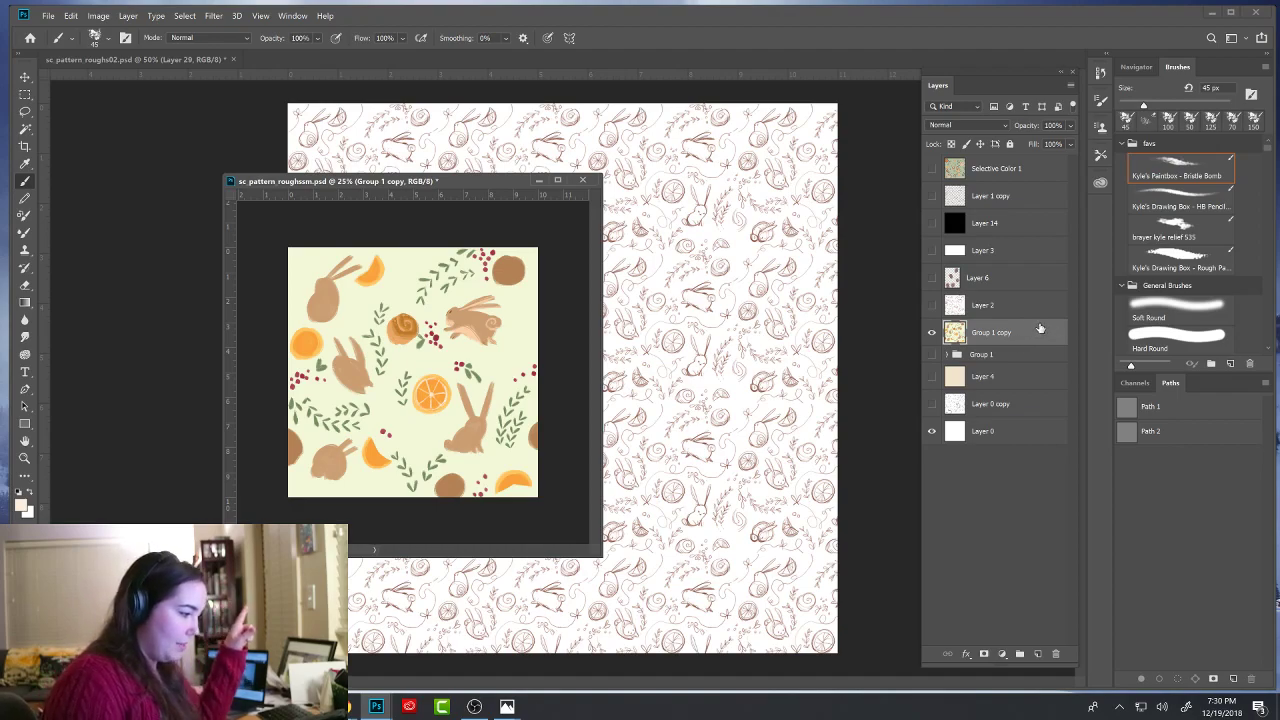
left_click_drag(428, 181, 457, 149)
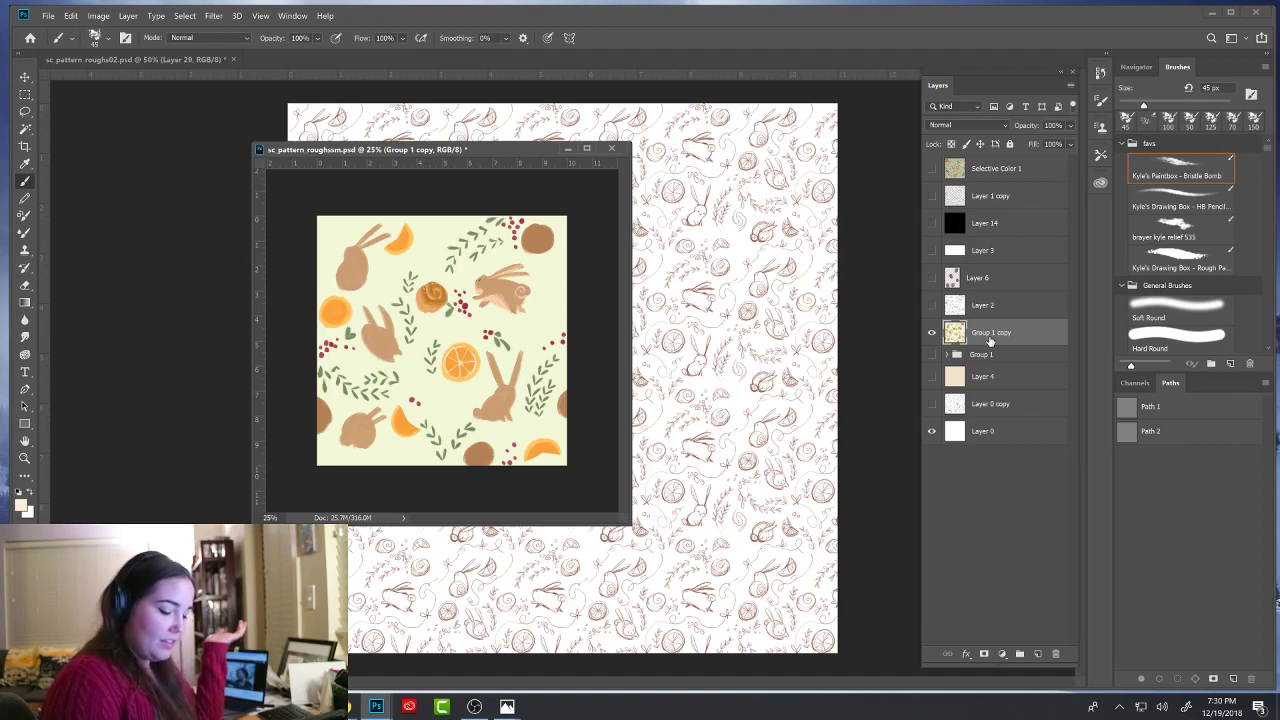
- Preview a wrap-around Offset of the merged layer by +1058 px horizontally and +820 px vertically, and cancel it
left_click(213, 15)
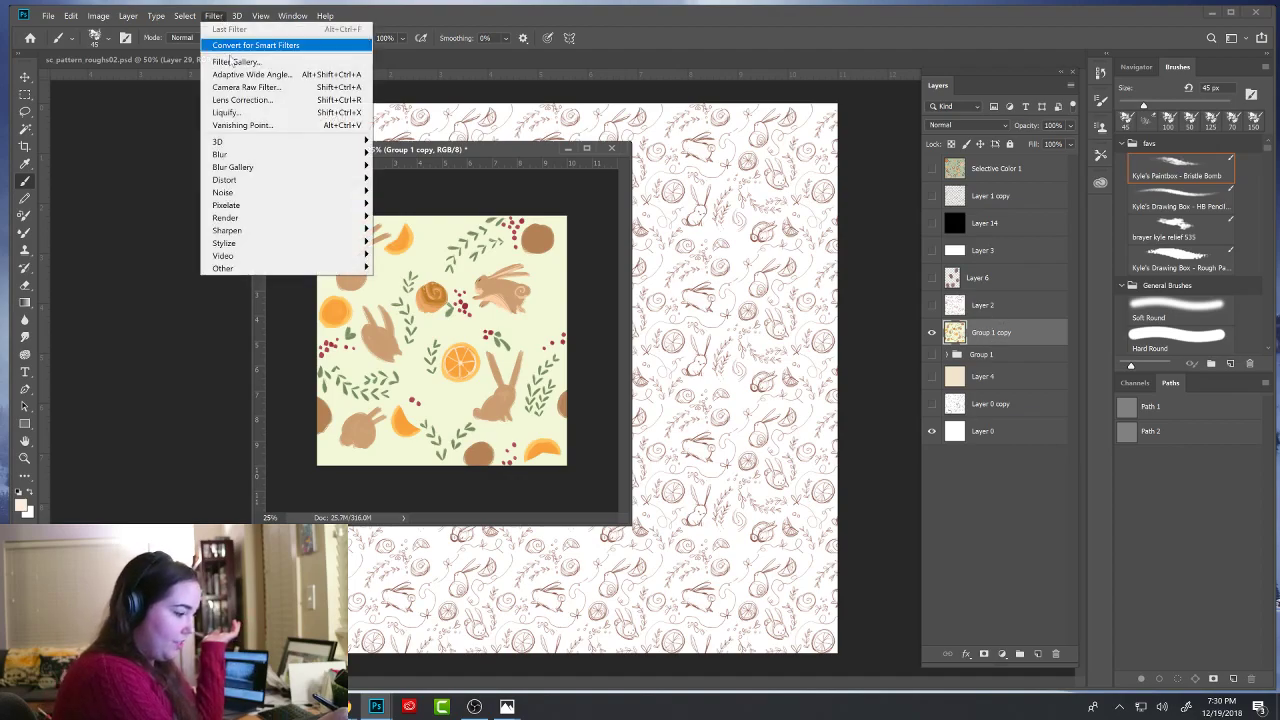
mouse_move(283, 270)
left_click(400, 330)
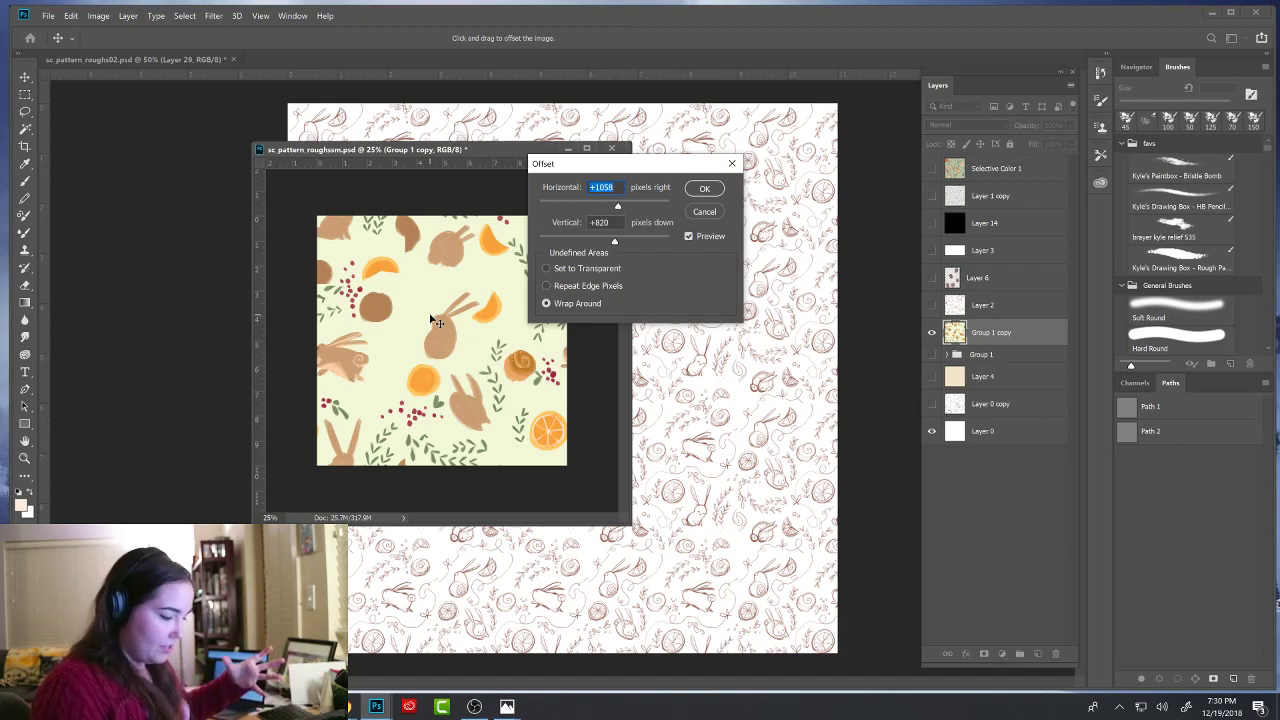
left_click(712, 212)
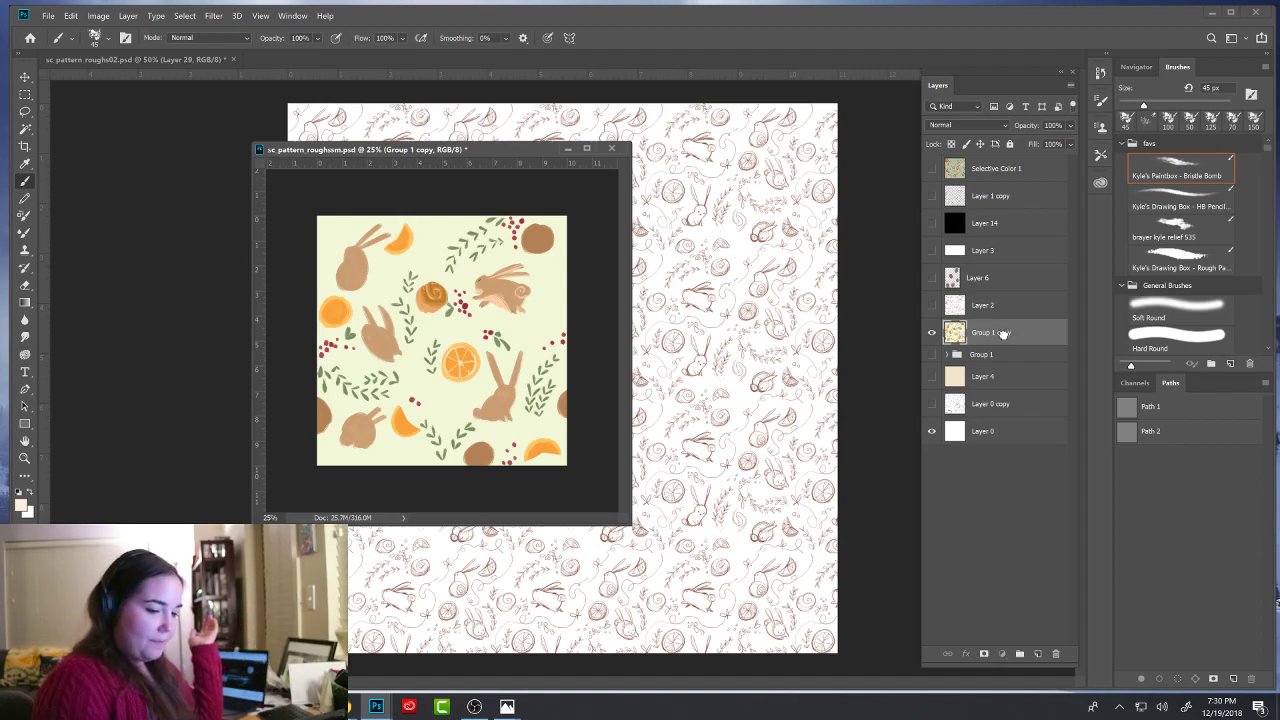
- Select the whole canvas of the merged bunny tile and define it as a pattern named ahfdh
key("m")
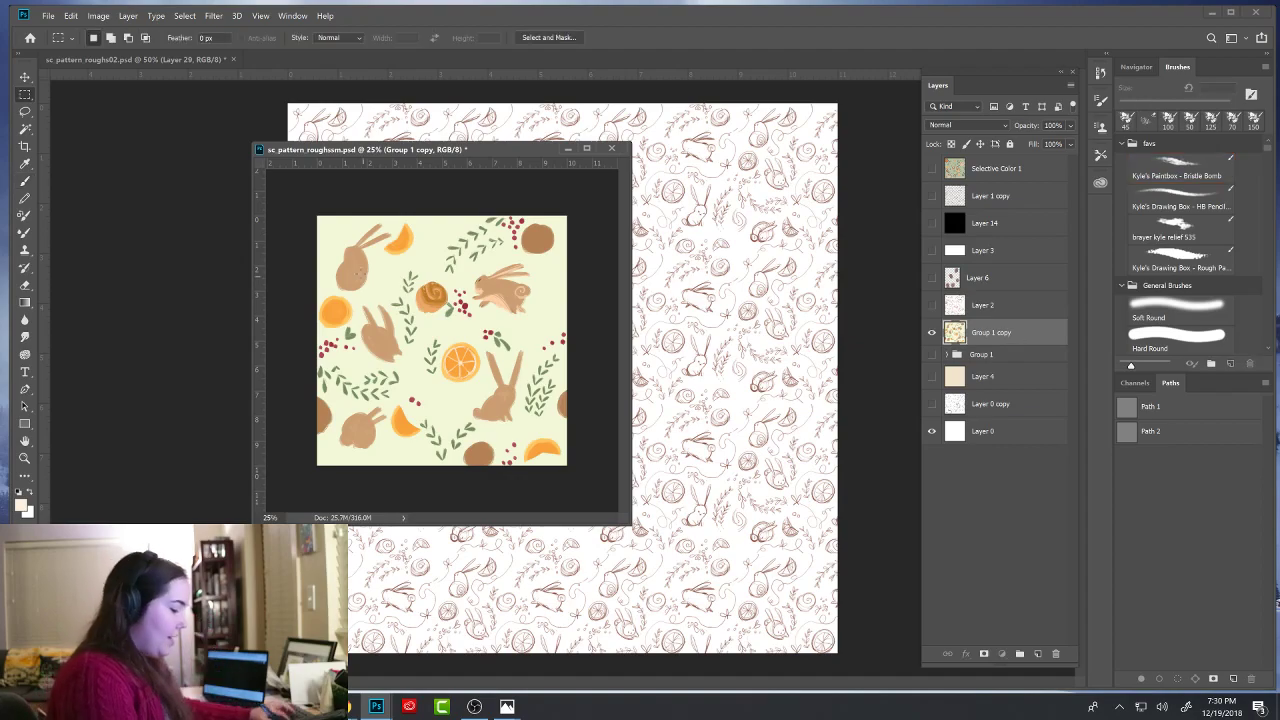
key("ctrl+a")
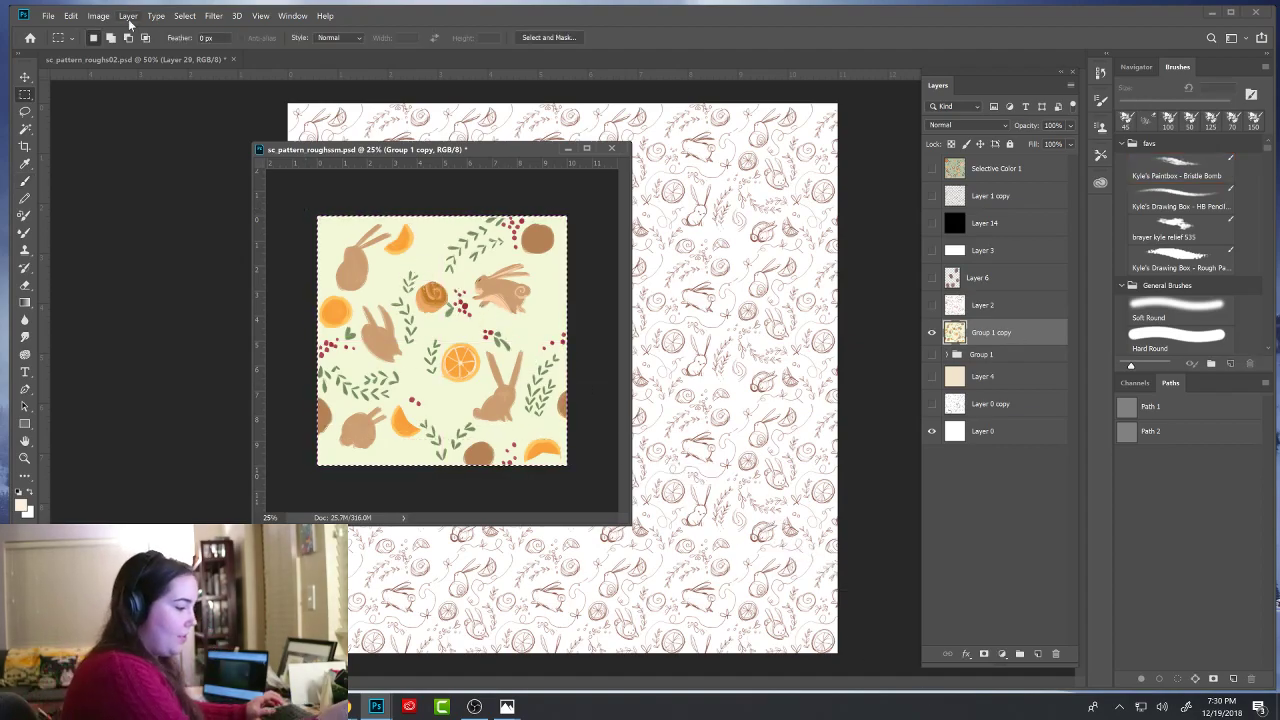
left_click(72, 15)
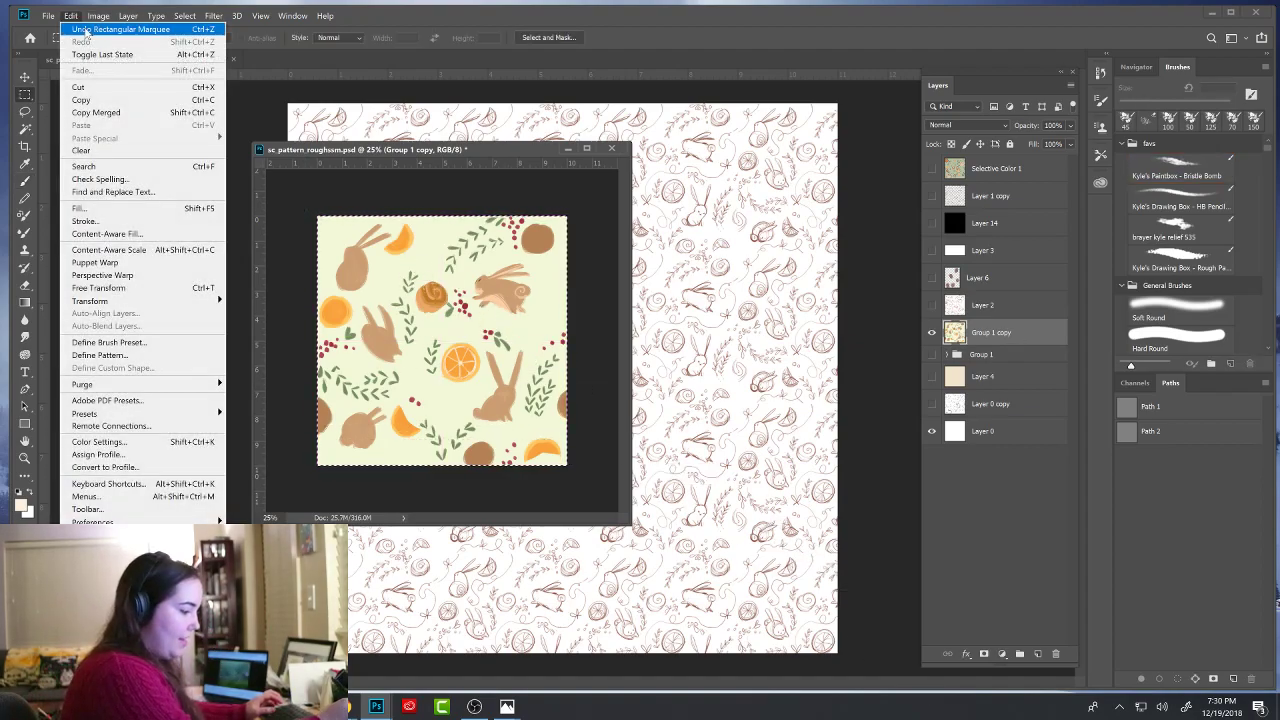
left_click(132, 354)
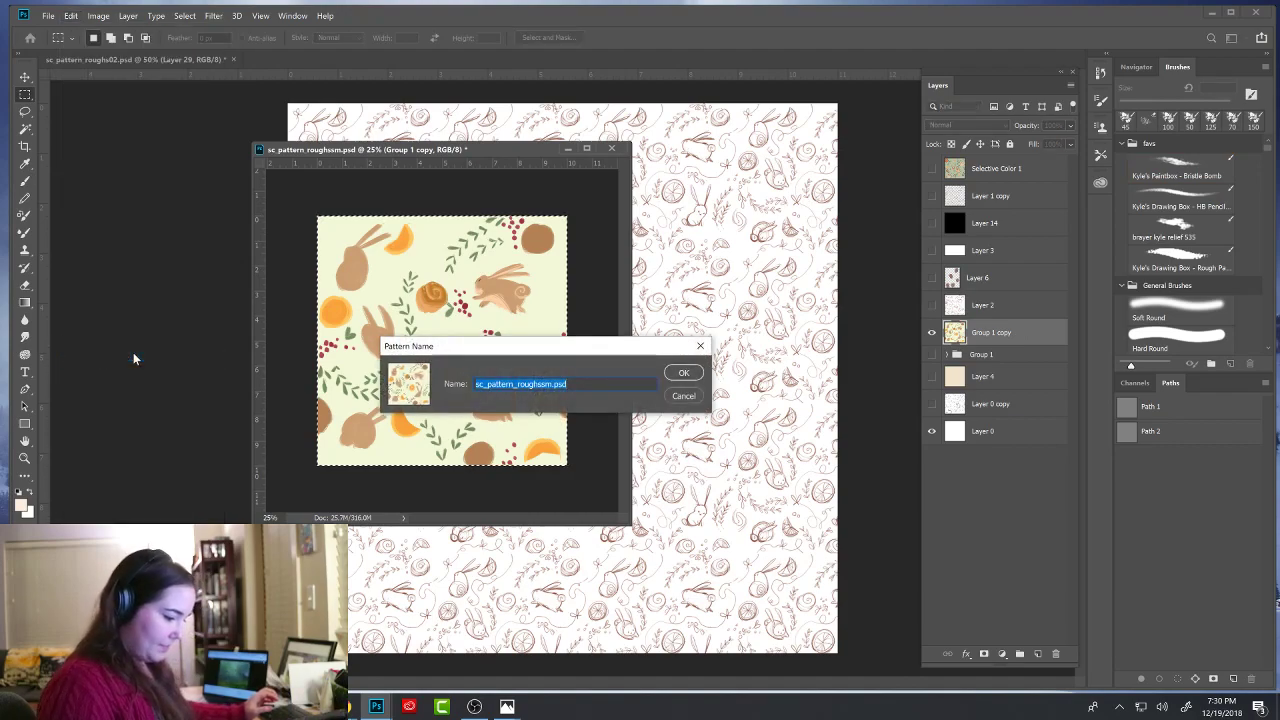
type("ahfdh")
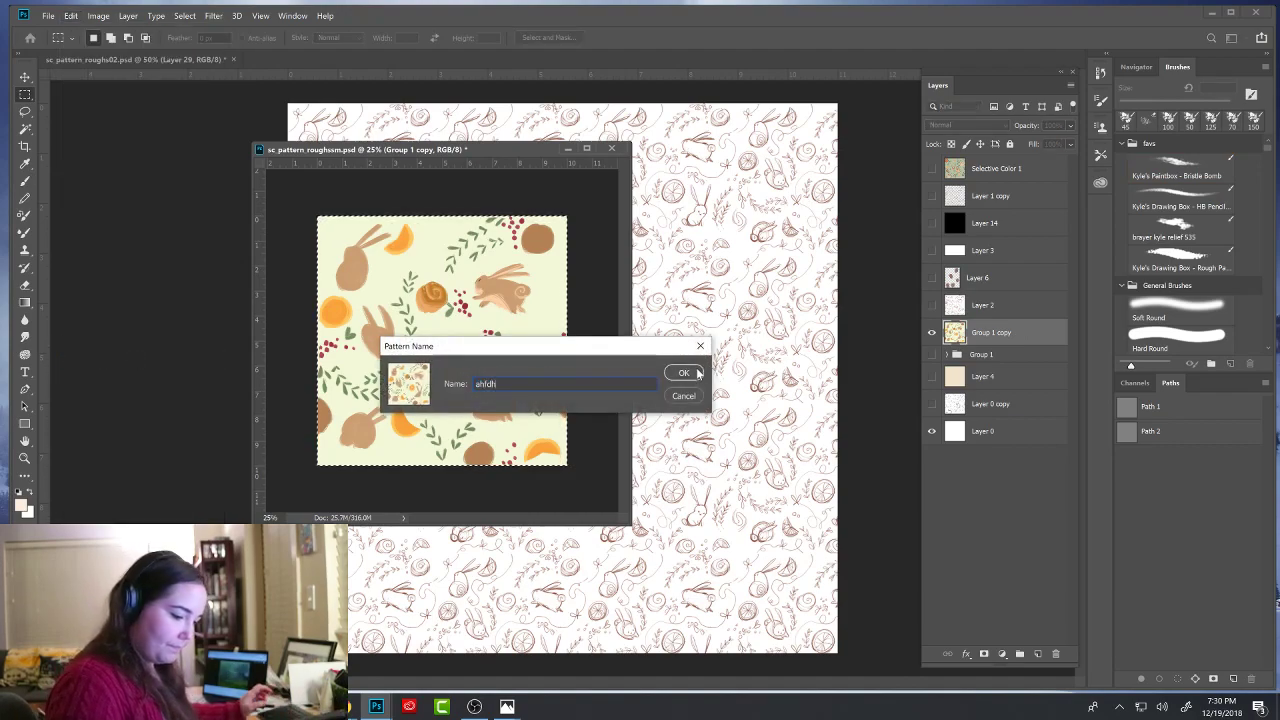
key("Return")
- Minimize the tile document, hide Layer 28 in sc_pattern_roughs02, and add a new layer above it
left_click(565, 150)
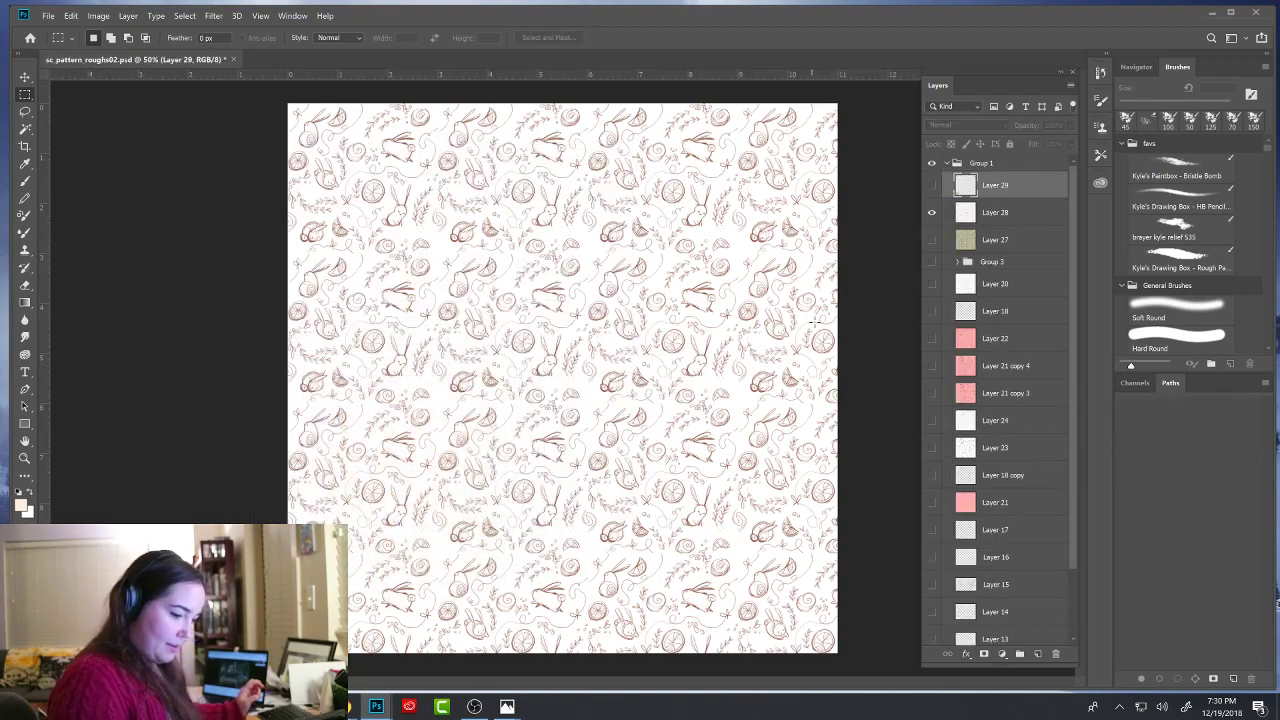
left_click(964, 222)
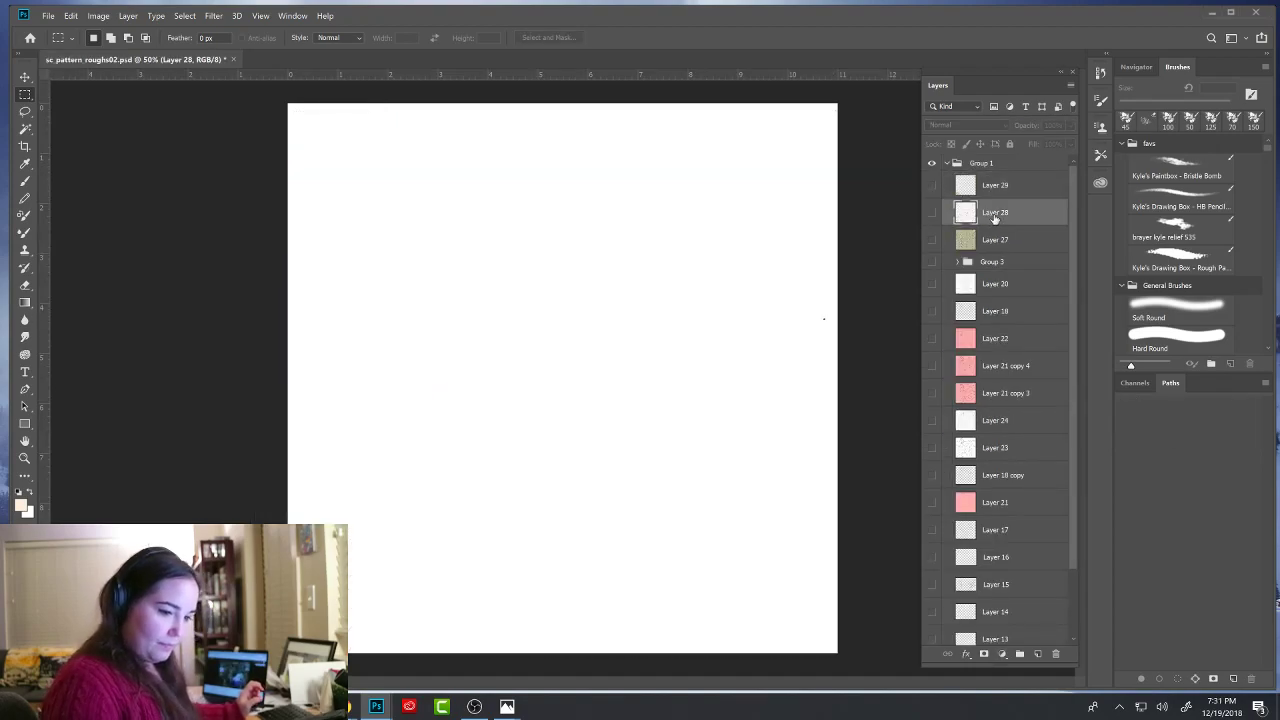
left_click(1037, 653)
- Choose the newly defined bunny pattern for a Normal, 100% pattern fill of the new layer, and clear the stray selection
left_click(71, 15)
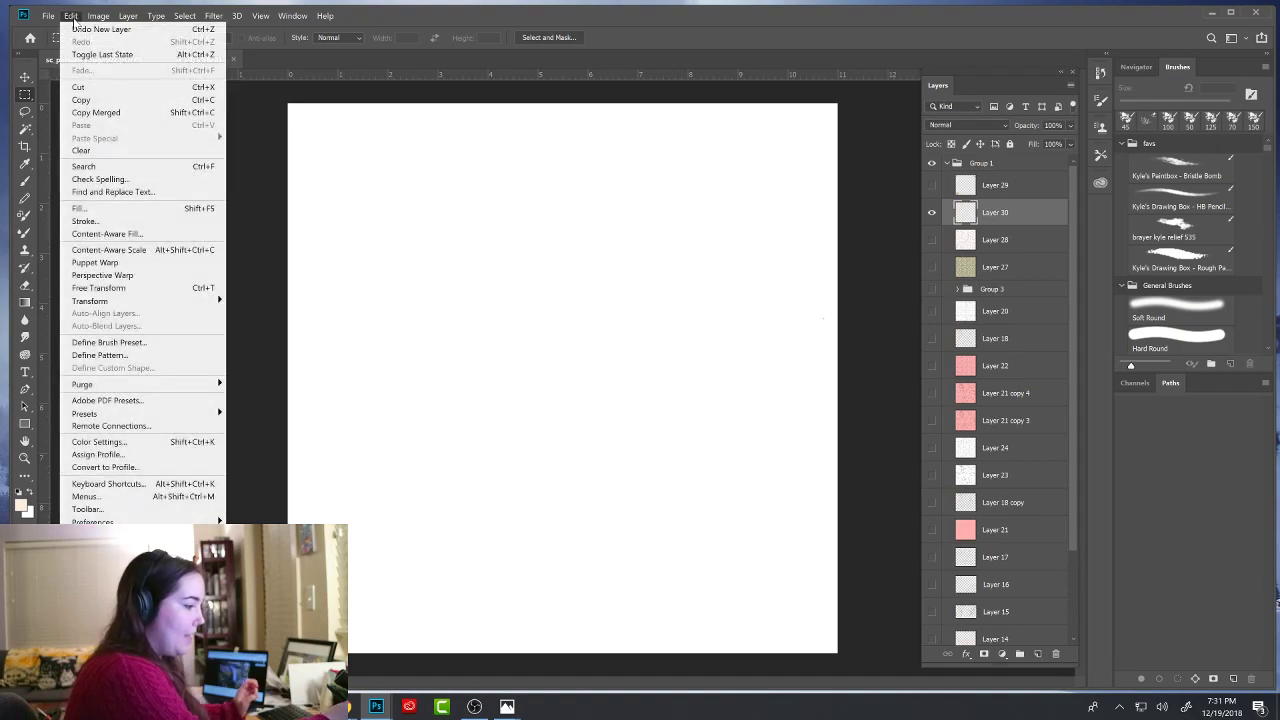
left_click(100, 207)
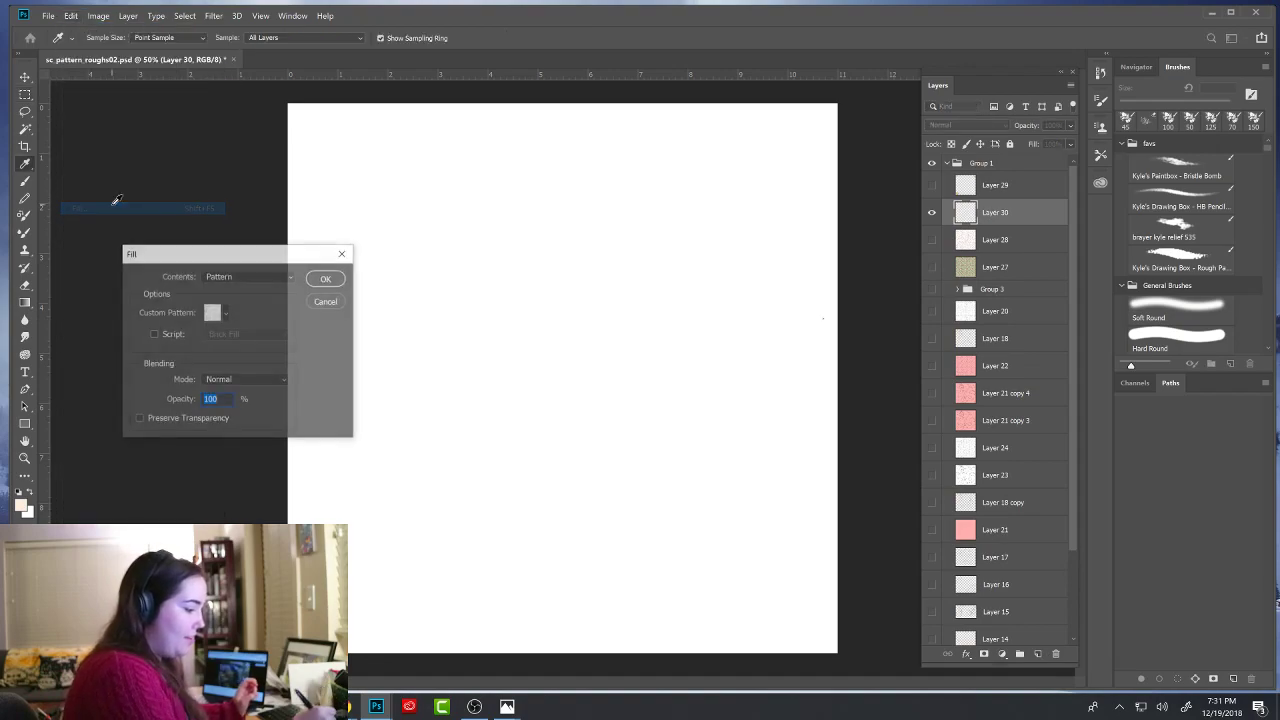
left_click(226, 313)
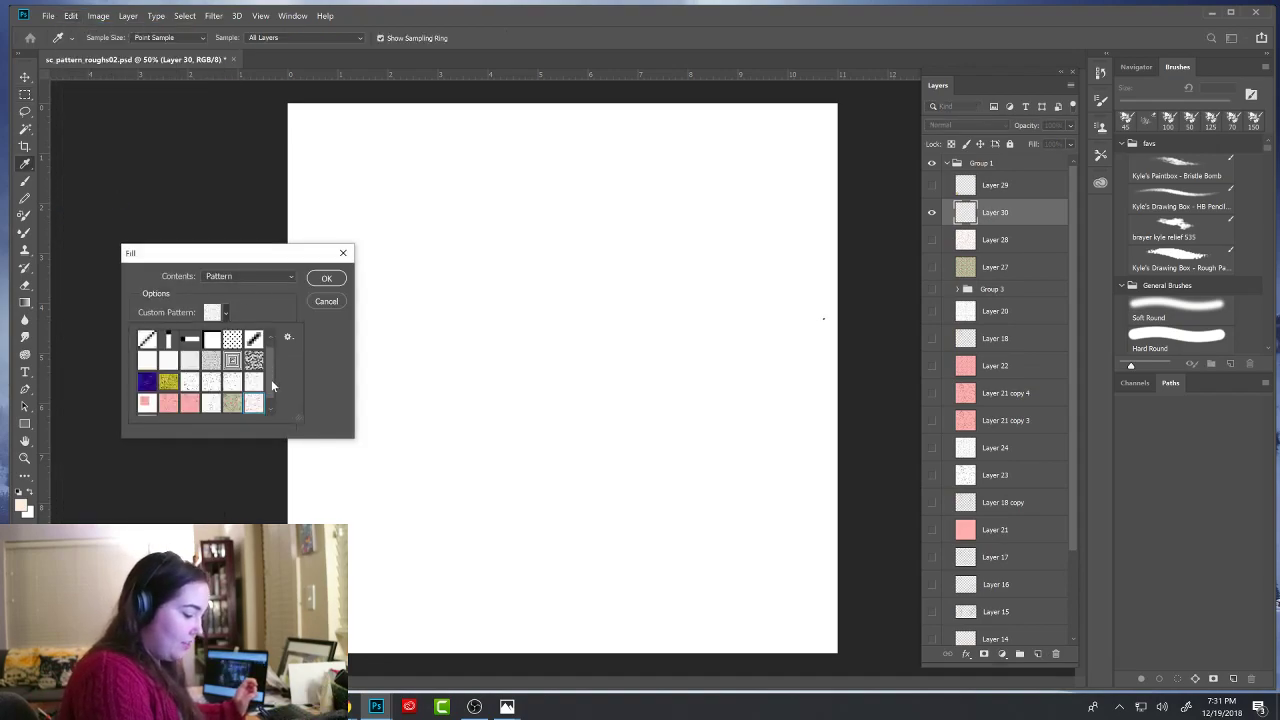
left_click(150, 408)
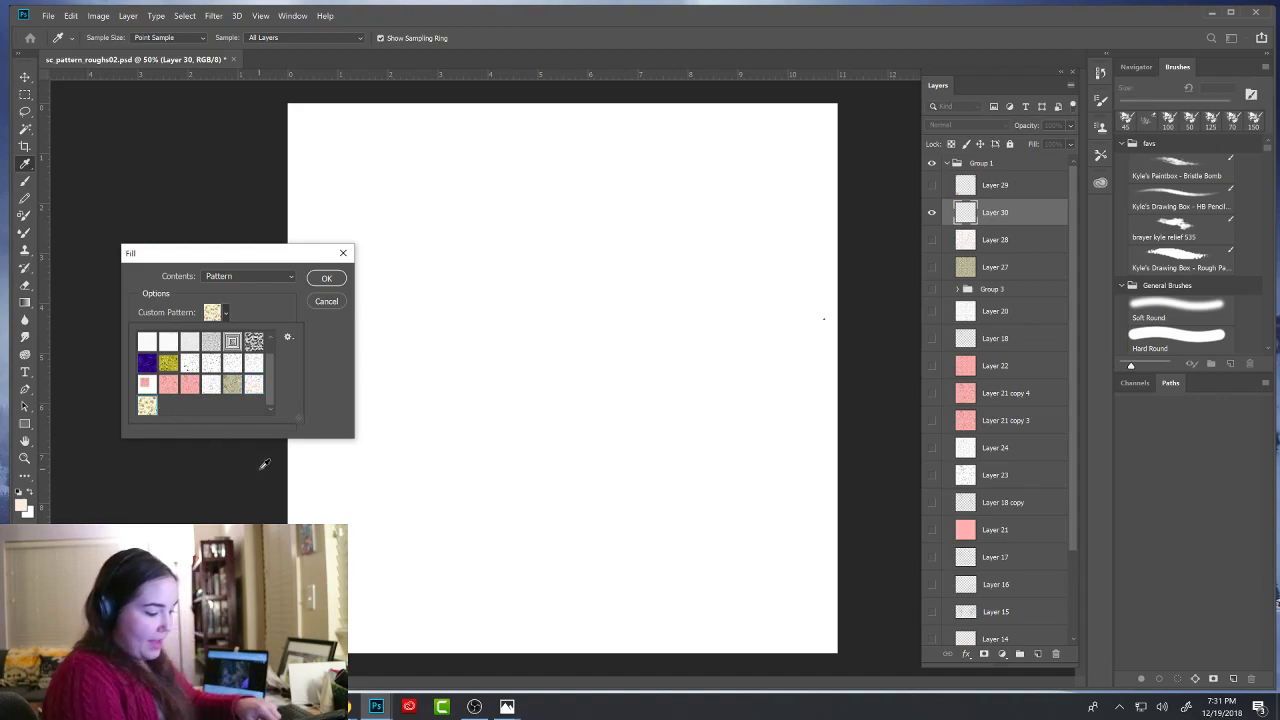
left_click(336, 281)
key("m")
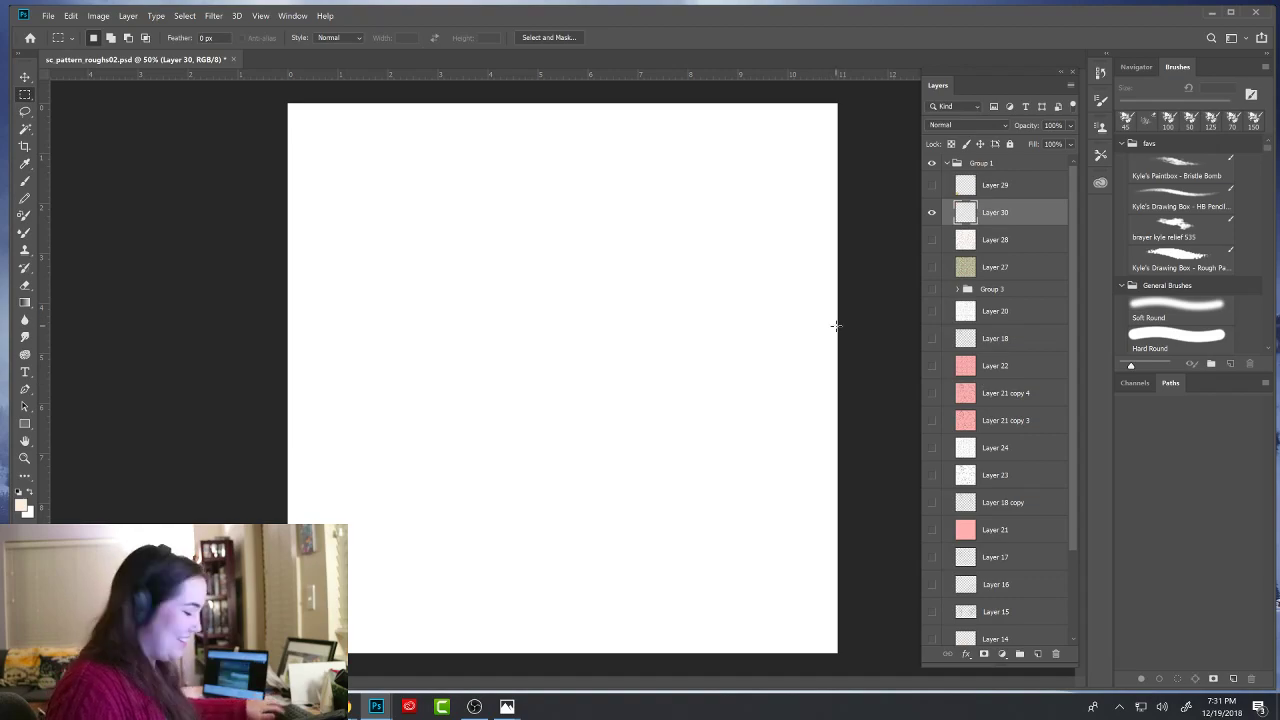
- Fill the entire new layer with the bunny pattern in Normal mode at 100% opacity
left_click(71, 15)
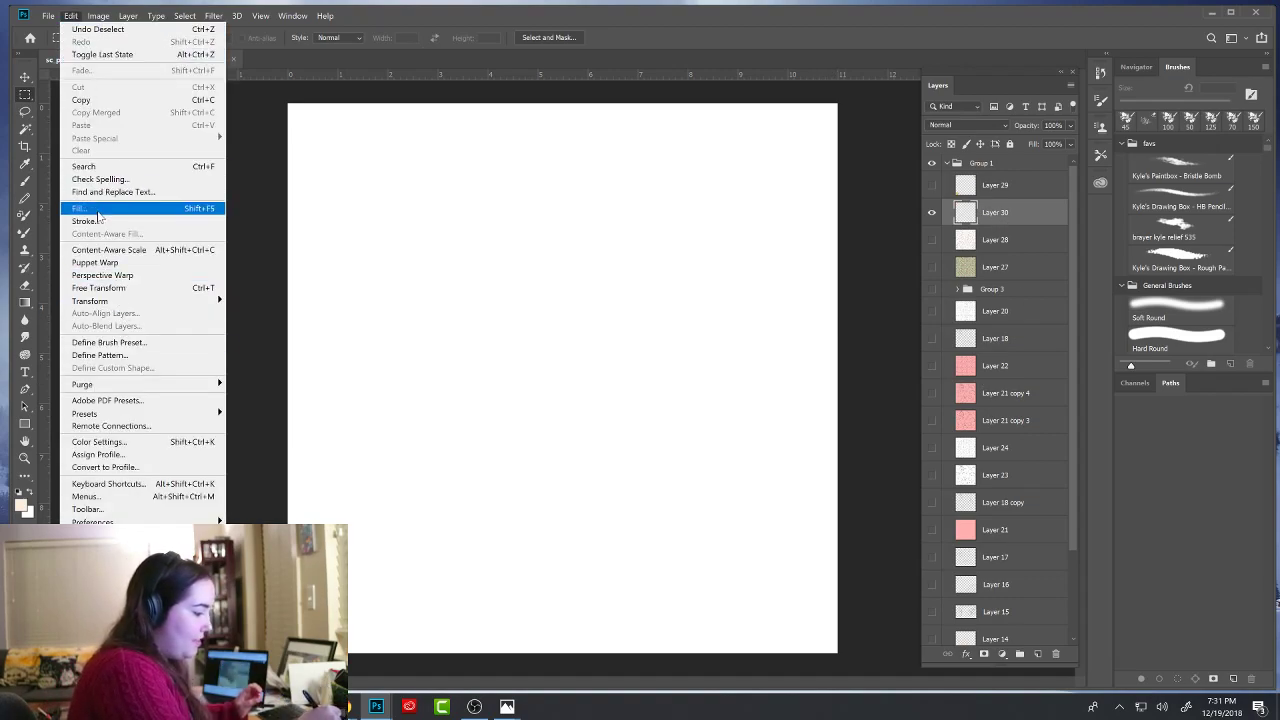
left_click(114, 207)
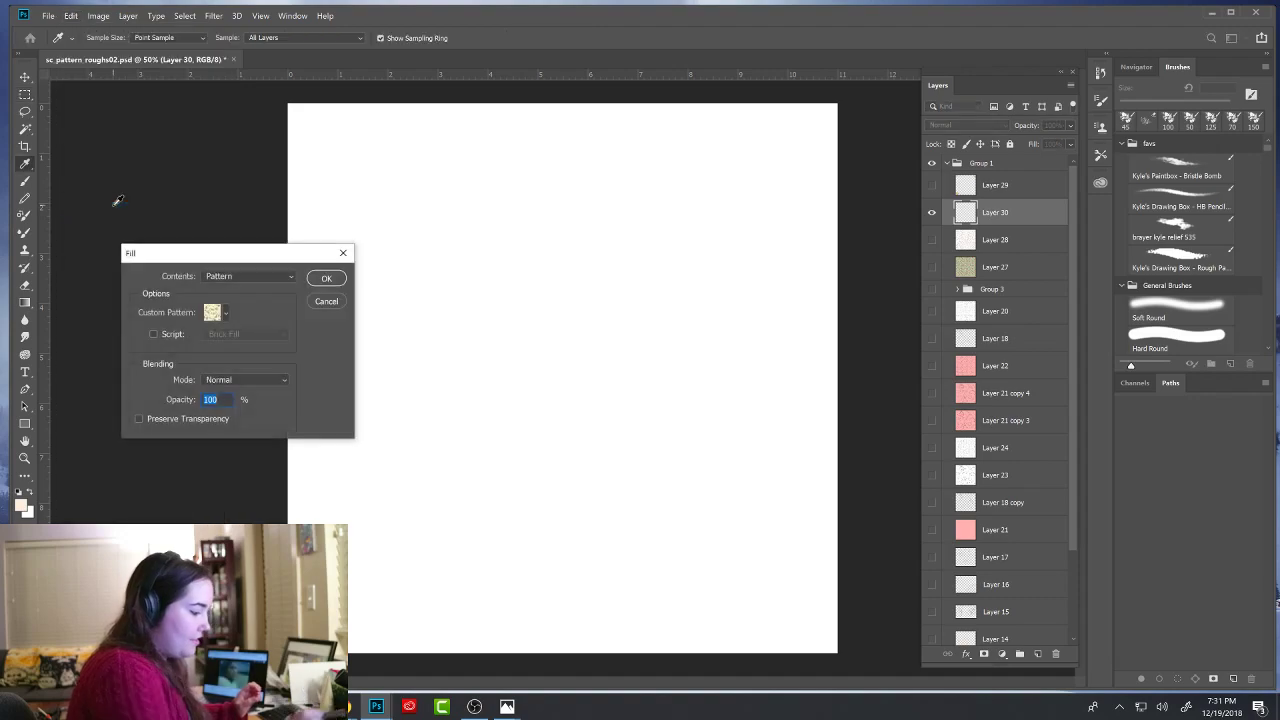
left_click(328, 278)
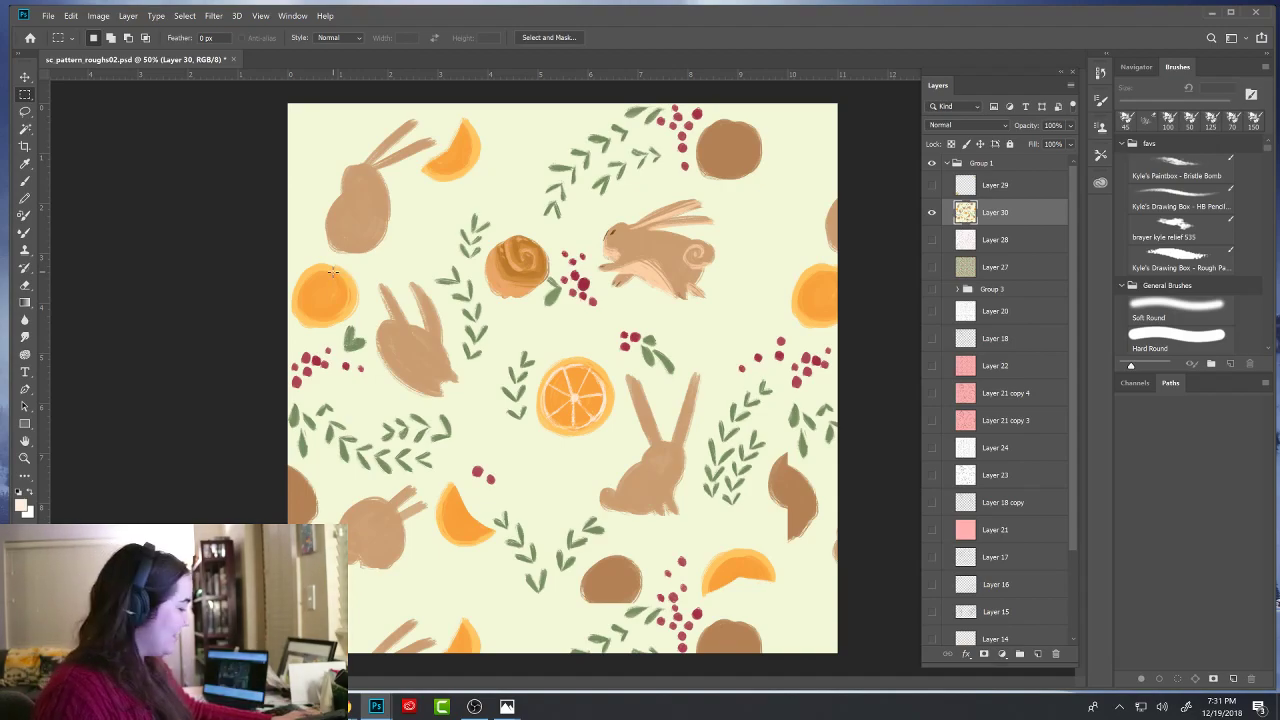
- Extend the canvas with the Crop tool to about five times its width and four times its height, keeping the artwork in the upper-left corner
key("ctrl+minus")
key("ctrl+minus")
key("ctrl+minus")
key("ctrl+minus")
key("ctrl+minus")
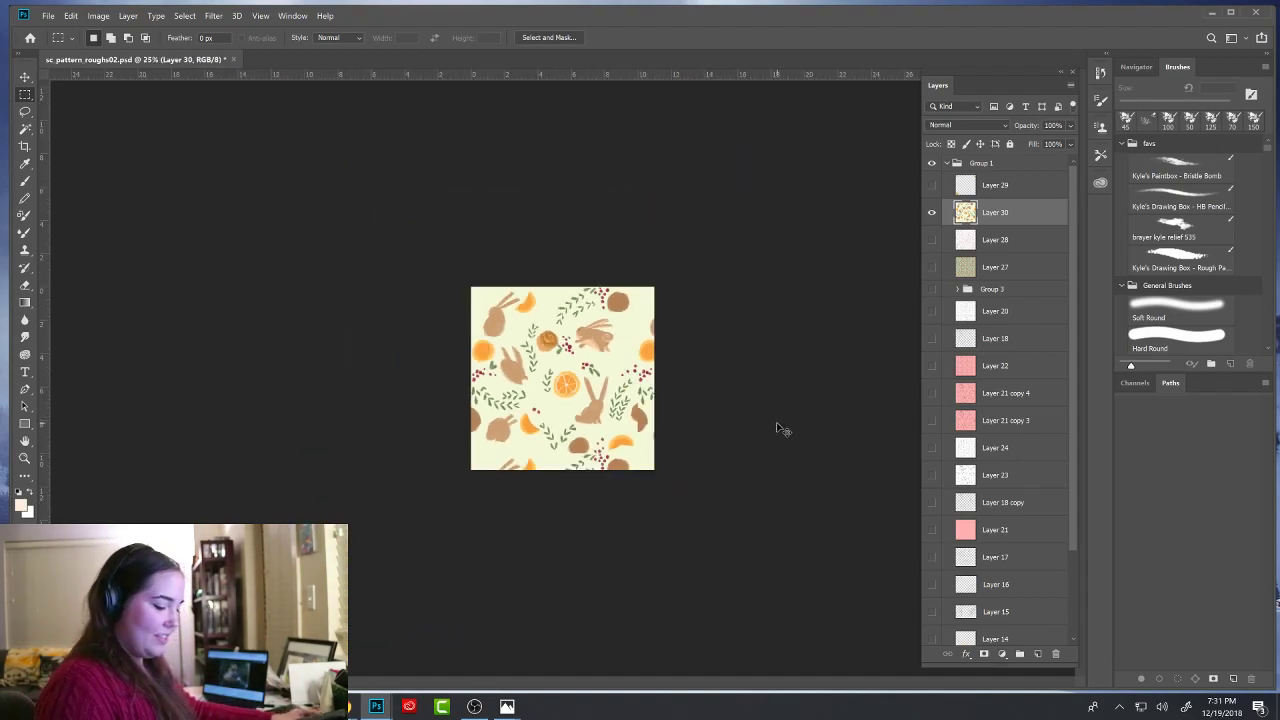
key("c")
left_click_drag(609, 425, 787, 553)
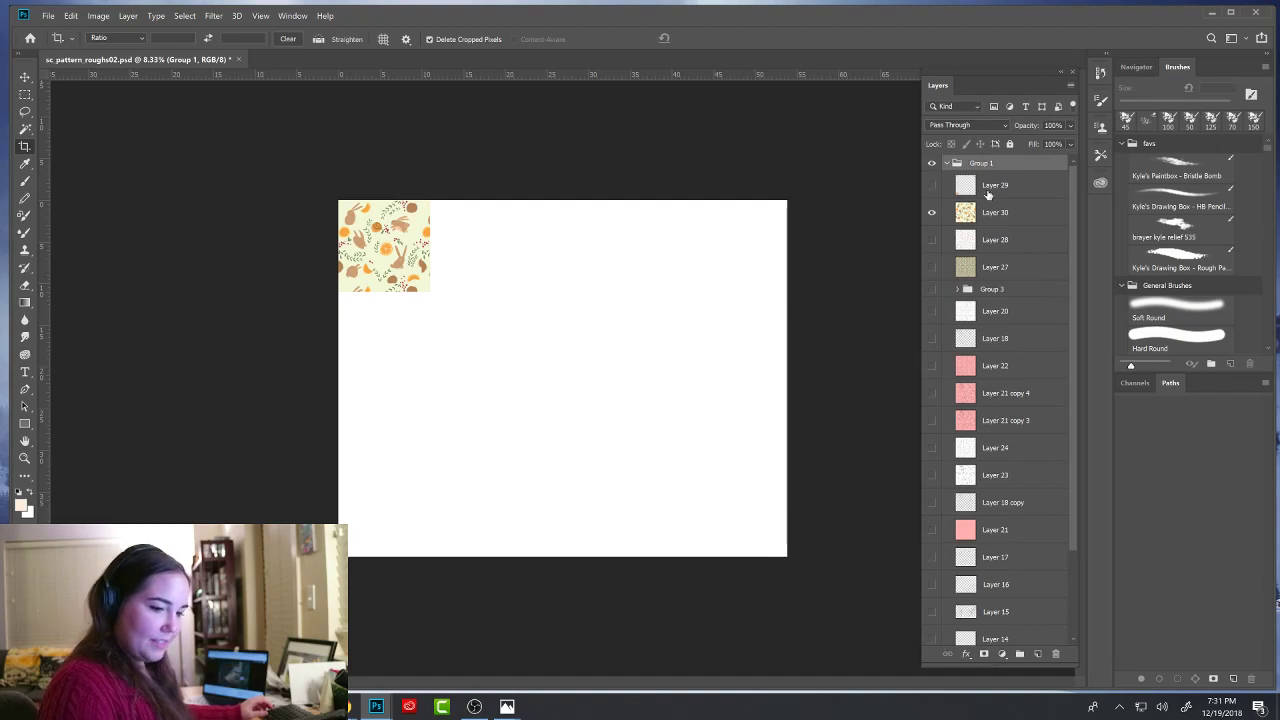
- Replace the partly covering pattern layer with a new layer, and fill the whole enlarged canvas with the bunny pattern at 100% opacity
key("Delete")
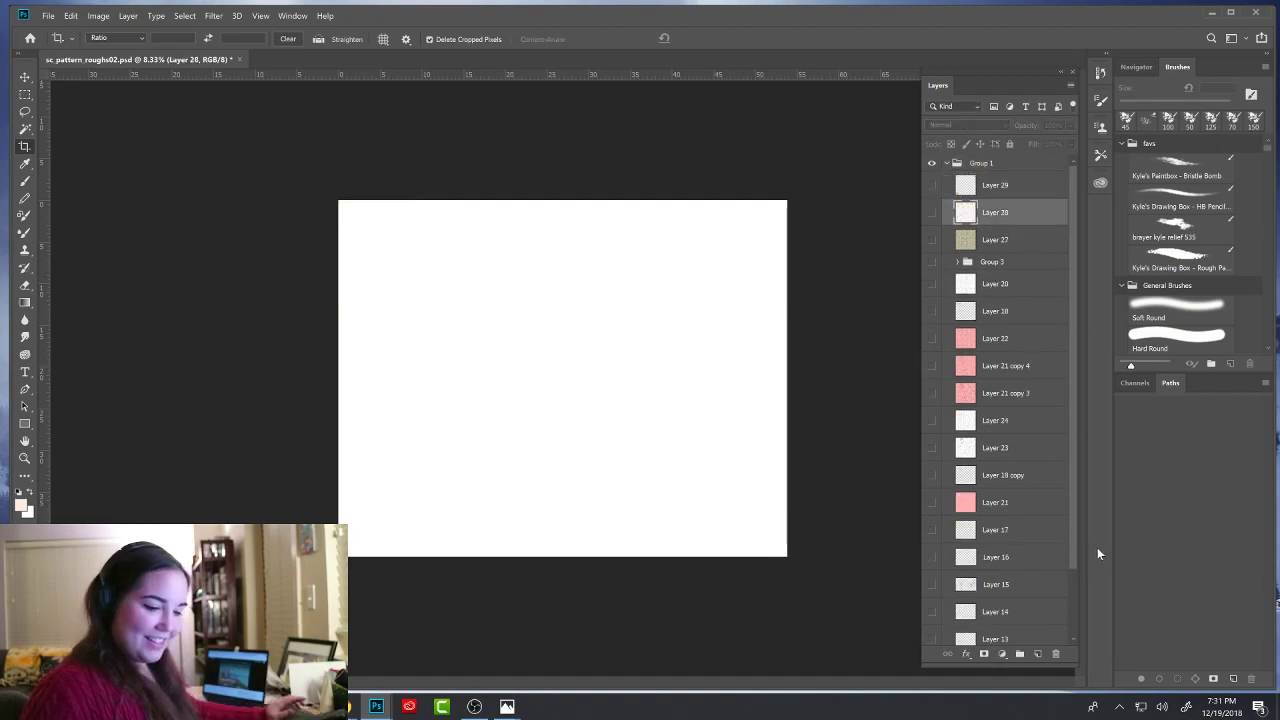
left_click(1038, 654)
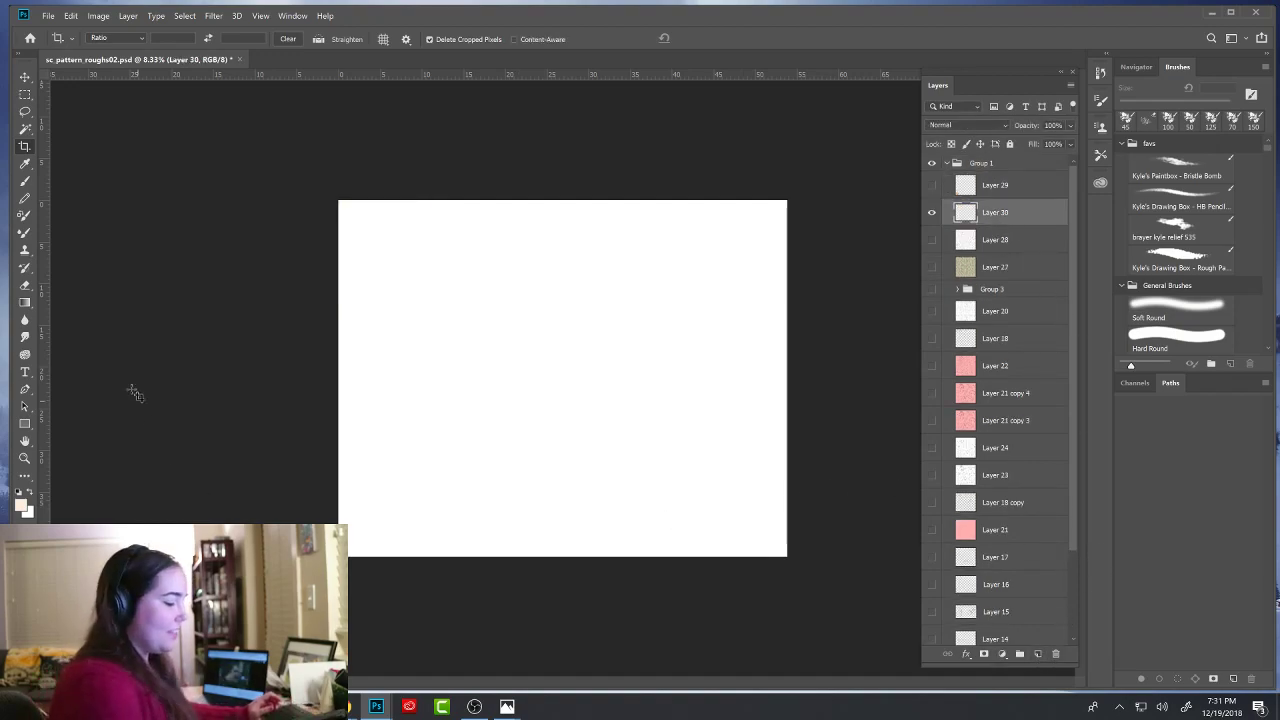
left_click(71, 15)
left_click(118, 205)
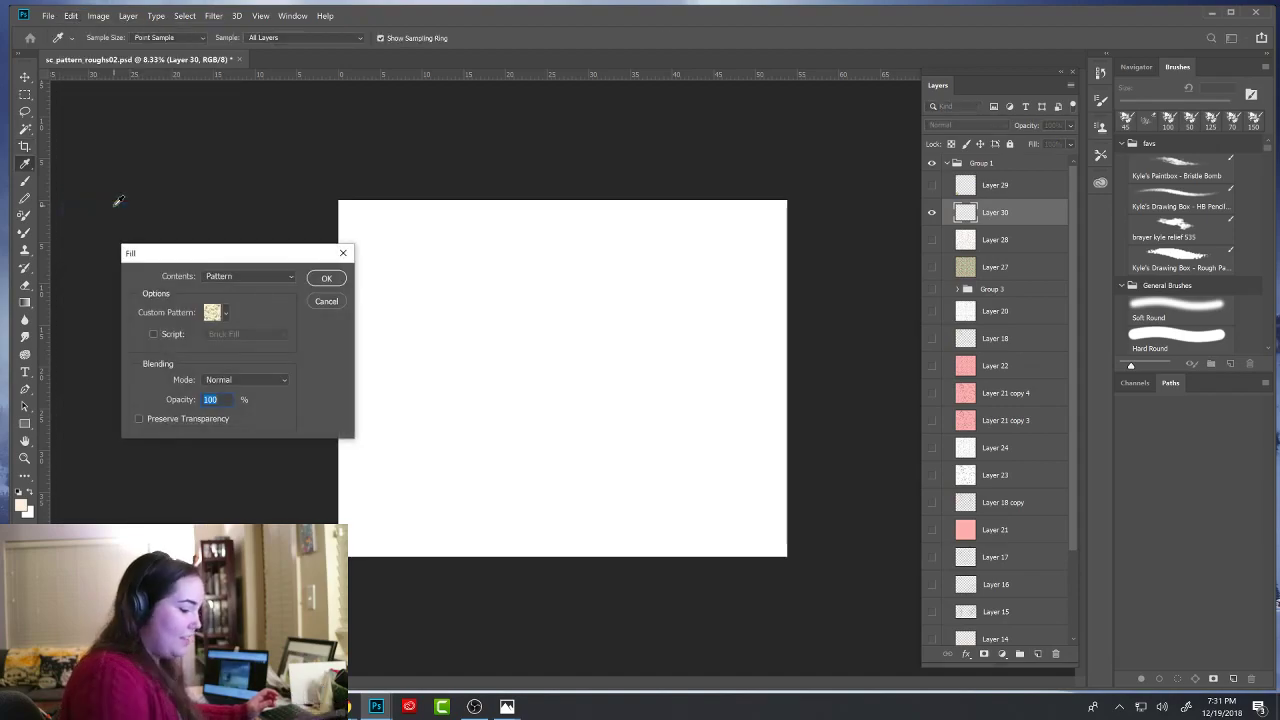
left_click(326, 278)
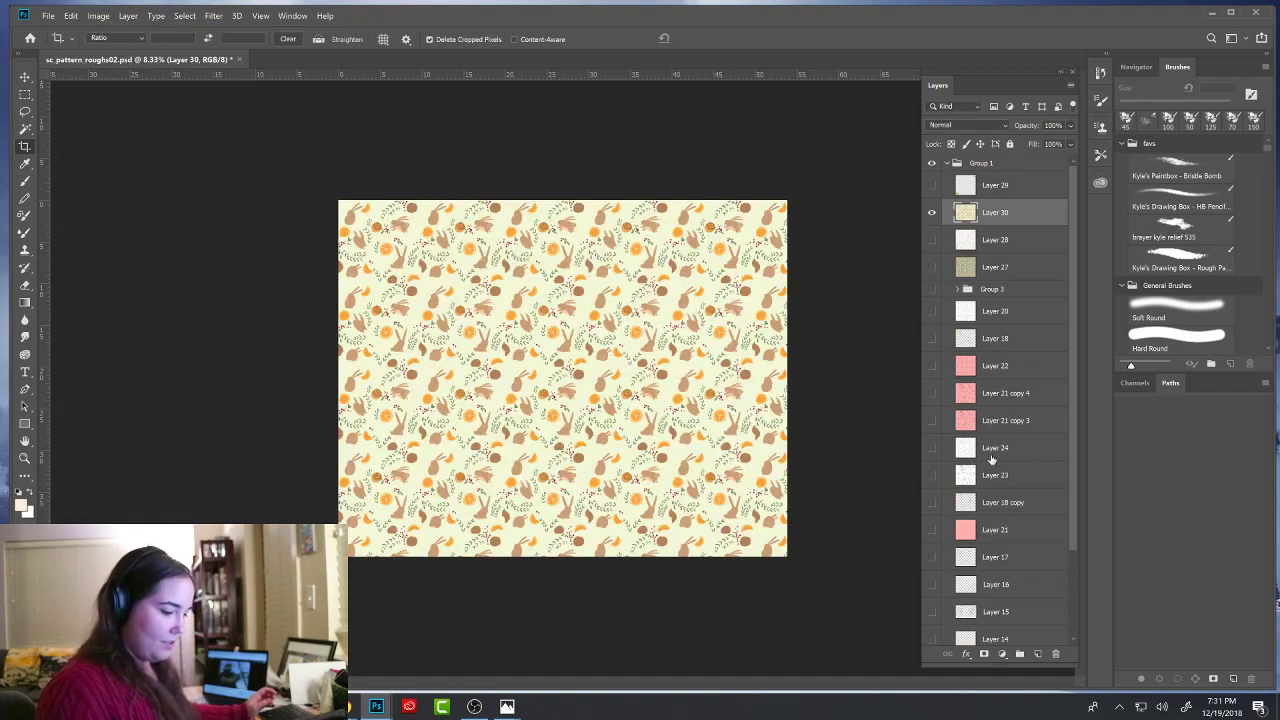
key("ctrl+plus")
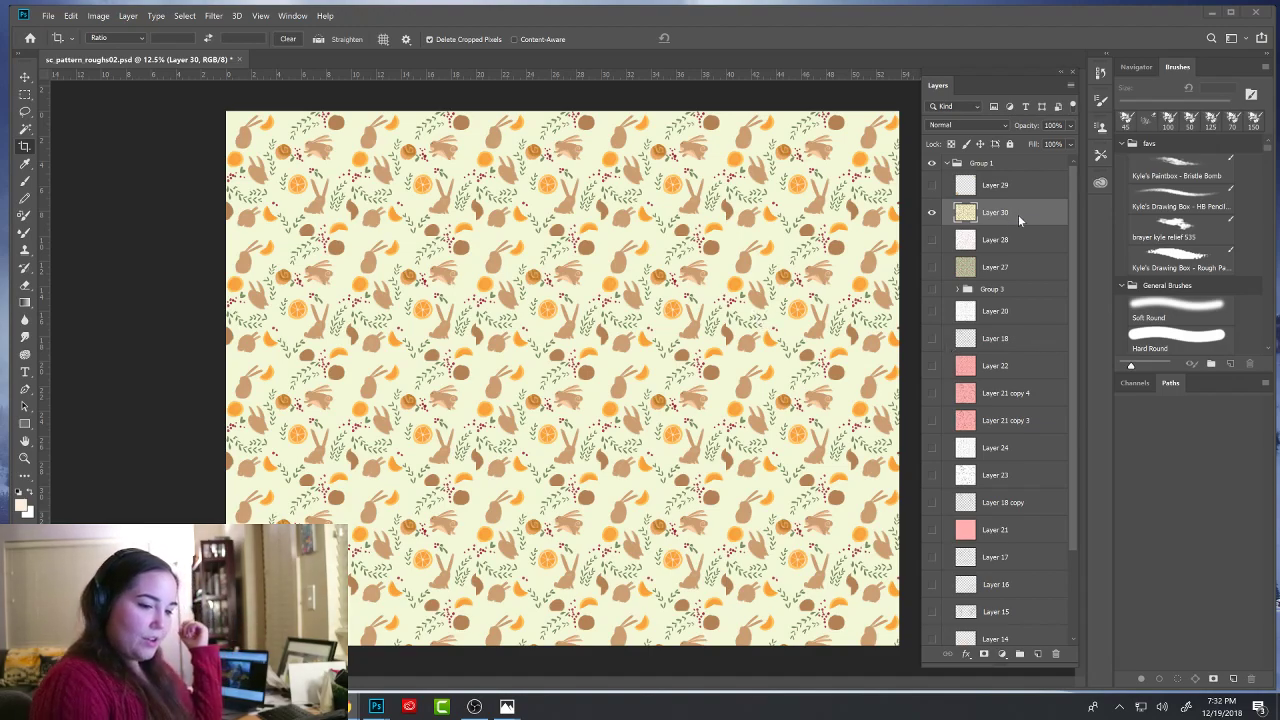
- On a new layer above the pattern fill, sketch a black brush outline around one repeat tile and circle three spots along its left edge
left_click(1038, 654)
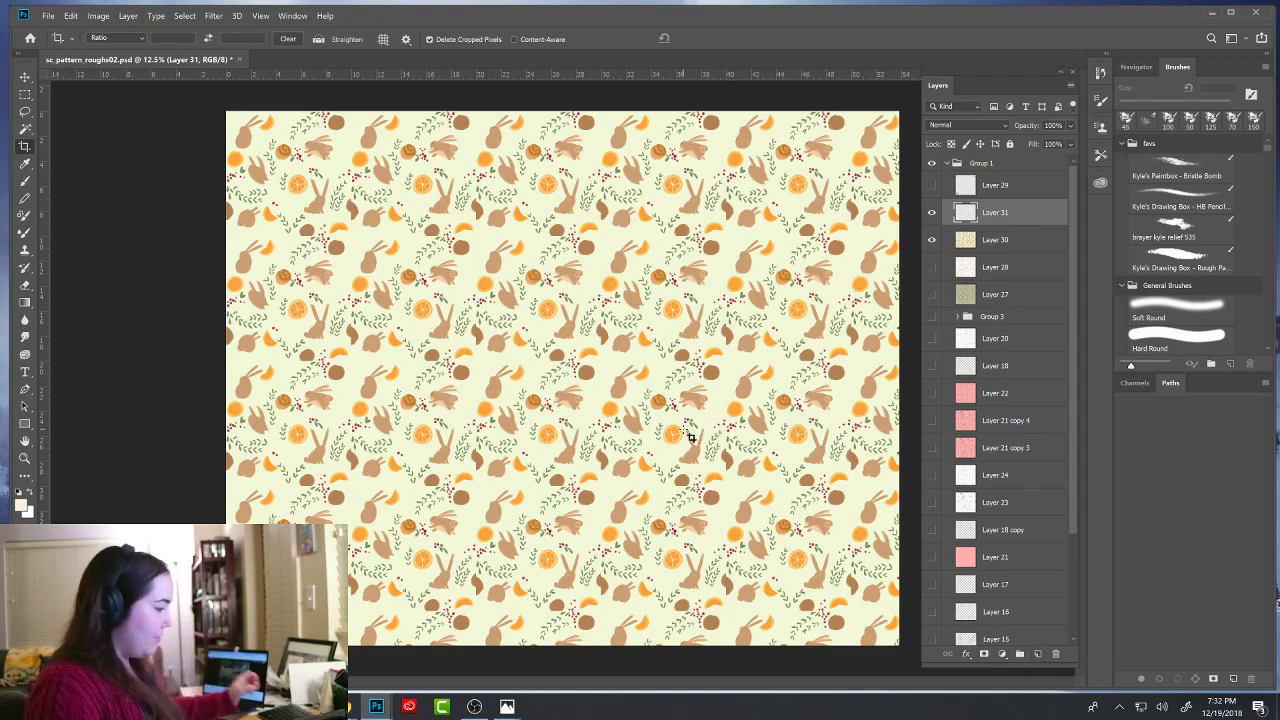
key("b")
key("d")
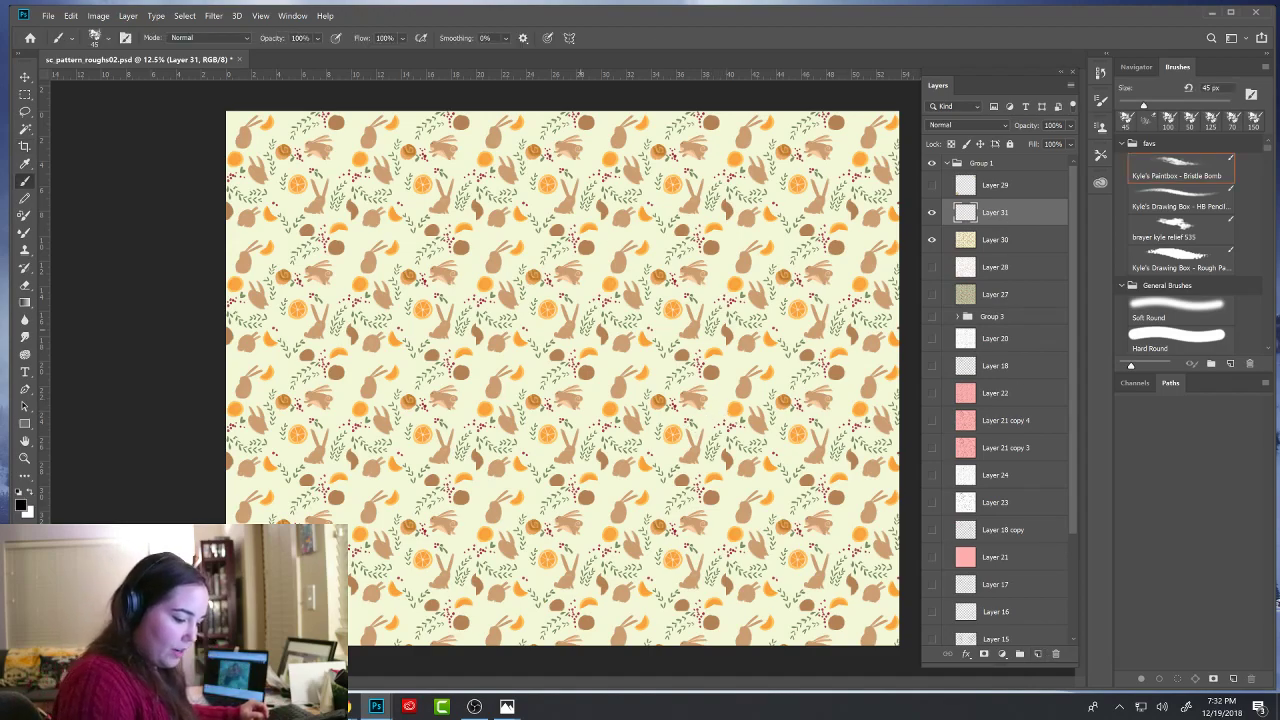
mouse_move(531, 354)
left_mouse_down()
mouse_move(587, 354)
mouse_move(587, 458)
left_mouse_up()
left_click_drag(474, 356, 475, 454)
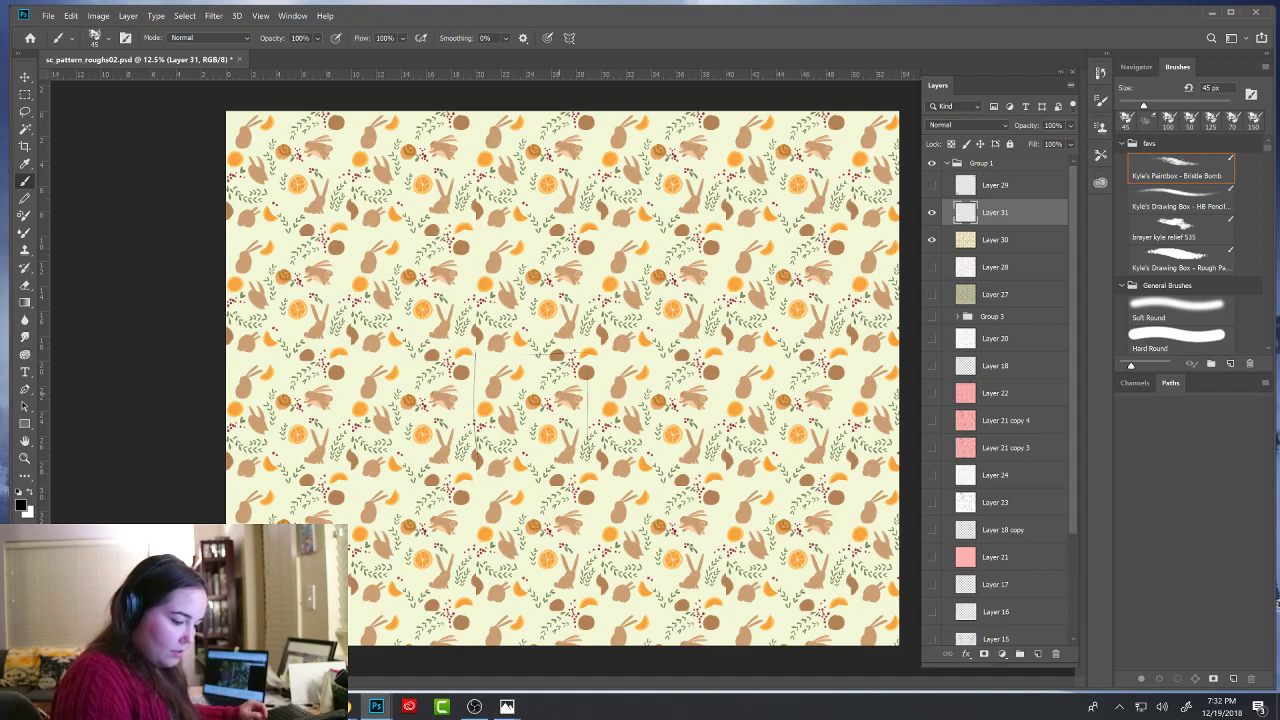
mouse_move(462, 470)
left_mouse_down()
mouse_move(462, 356)
mouse_move(462, 474)
left_mouse_up()
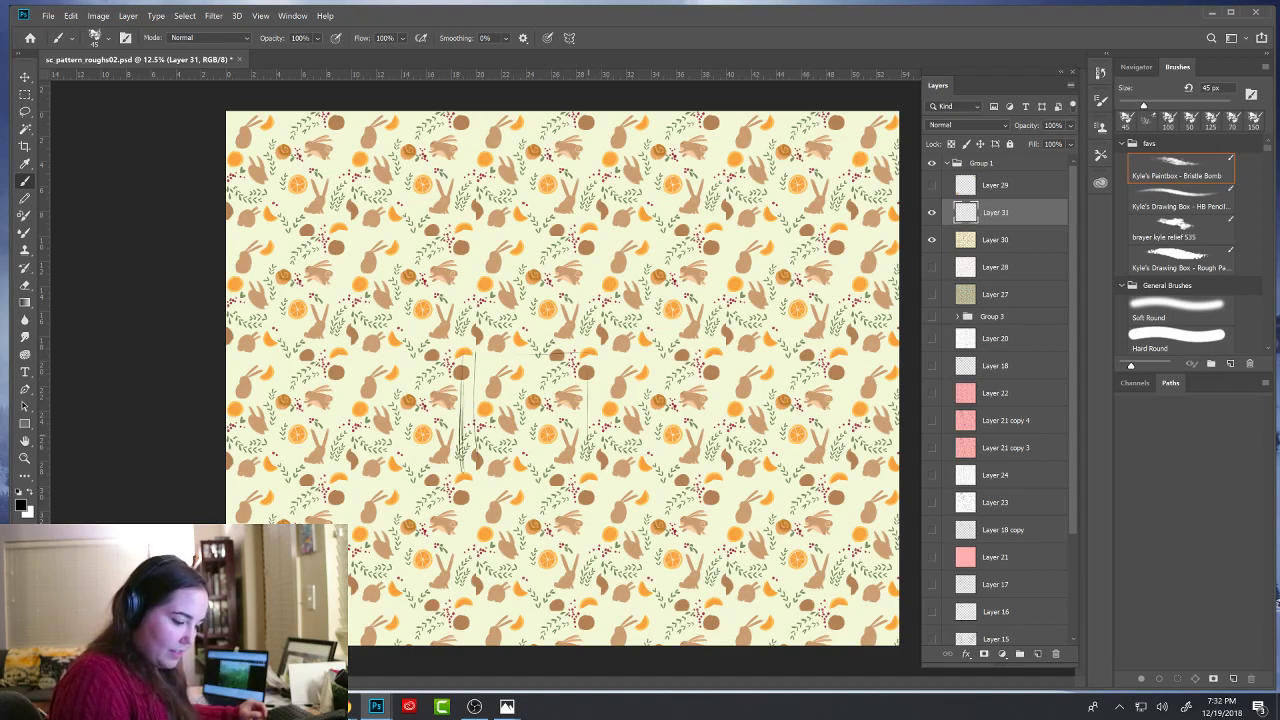
left_click_drag(467, 355, 529, 354)
left_click_drag(466, 478, 580, 476)
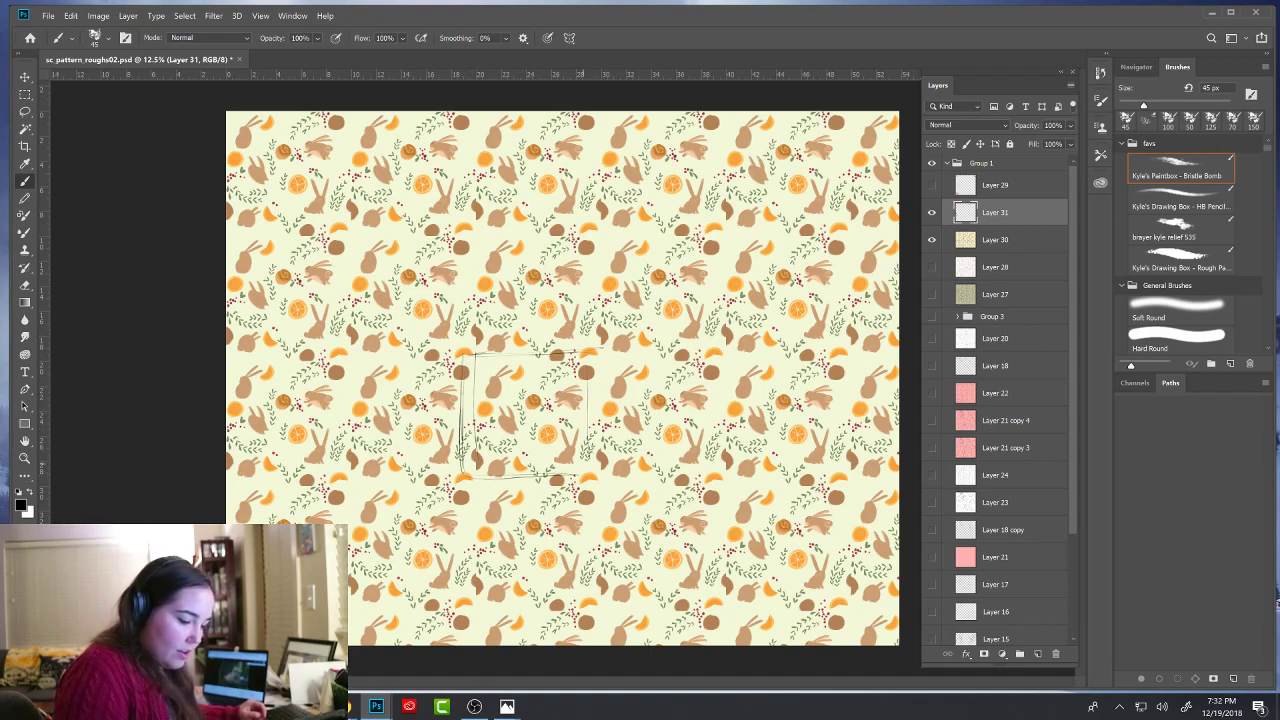
left_click_drag(587, 404, 587, 476)
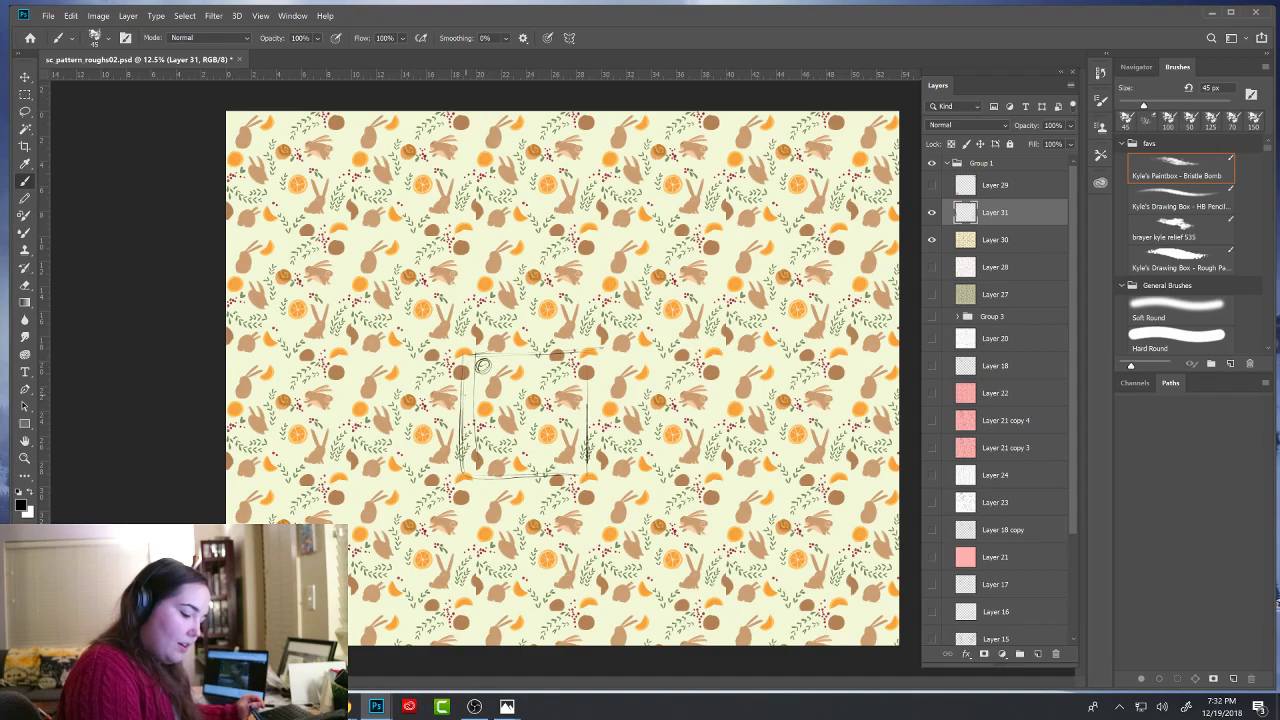
left_click_drag(472, 387, 471, 388)
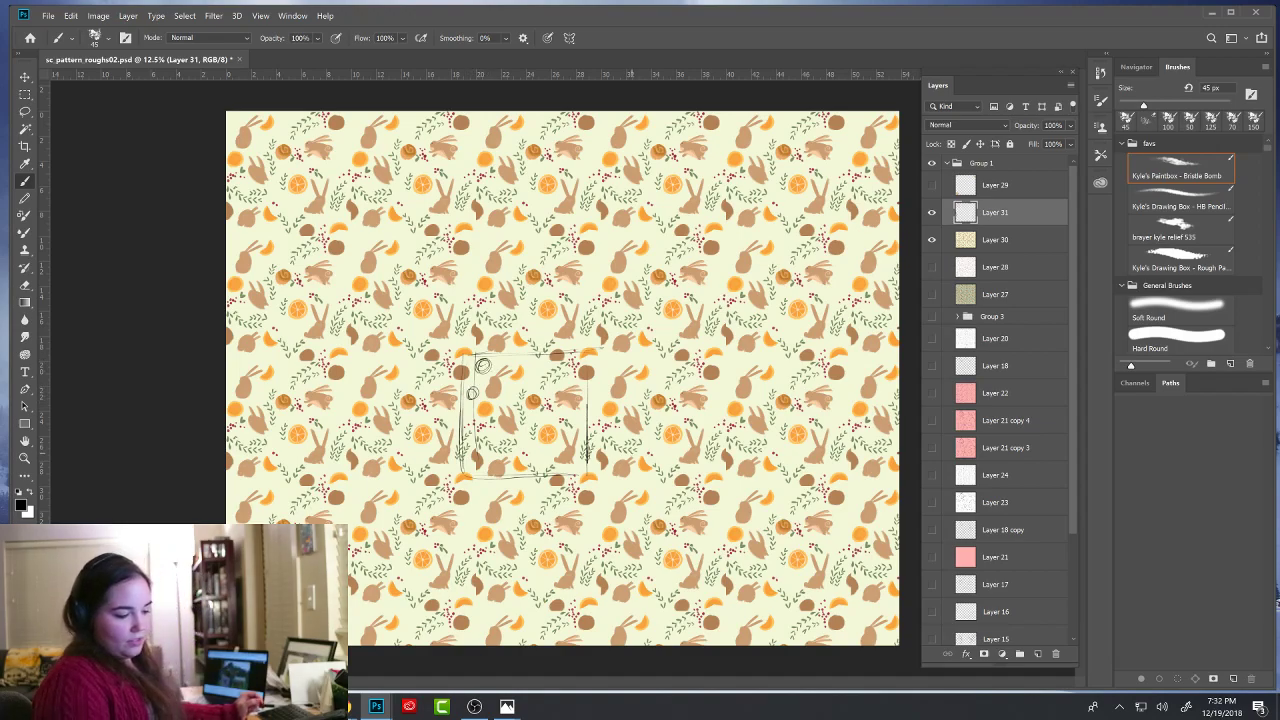
left_click_drag(476, 453, 477, 458)
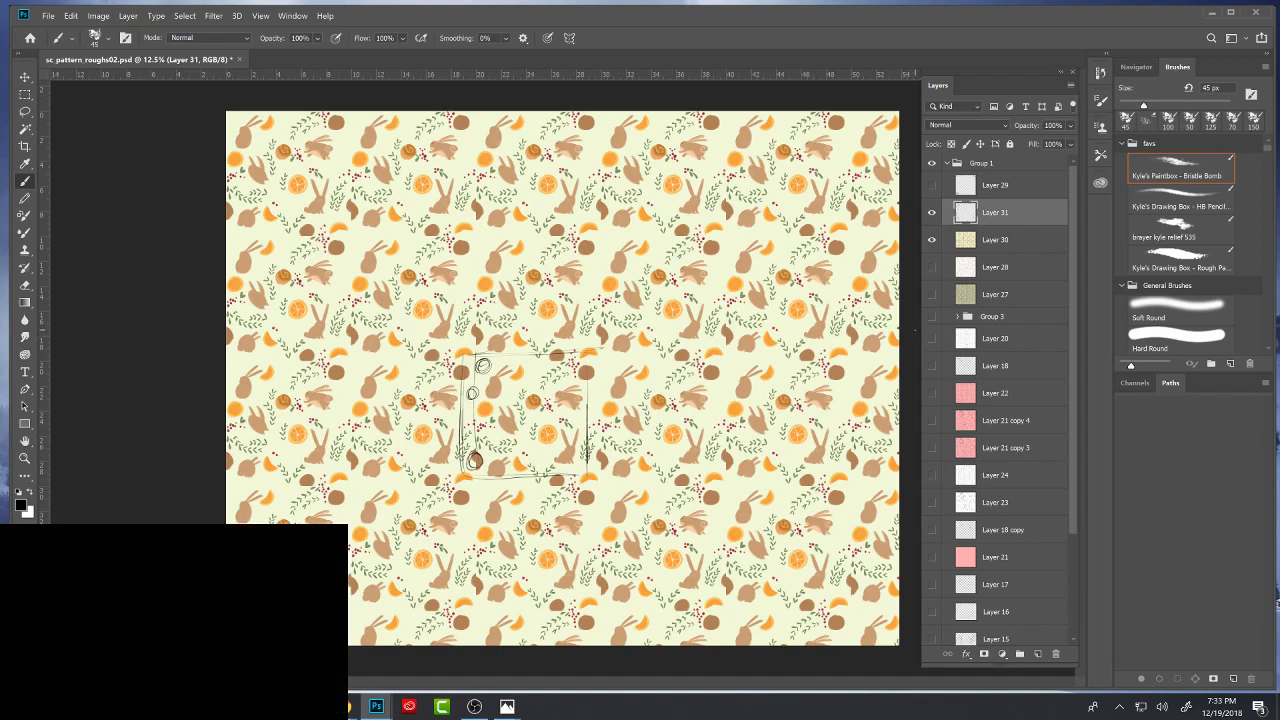
- Add a Color Balance adjustment above the pattern fill layer, with midtones at +30 red, +17 green and -7 blue
left_click(995, 239)
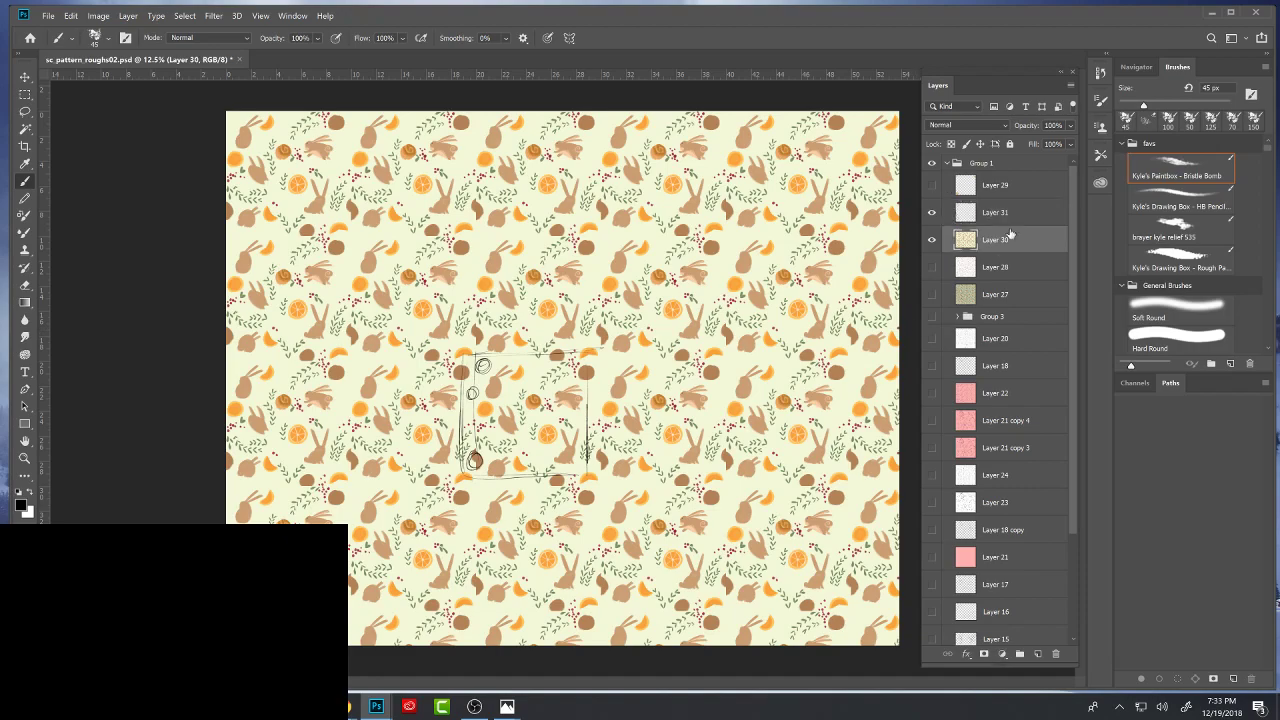
left_click(1003, 654)
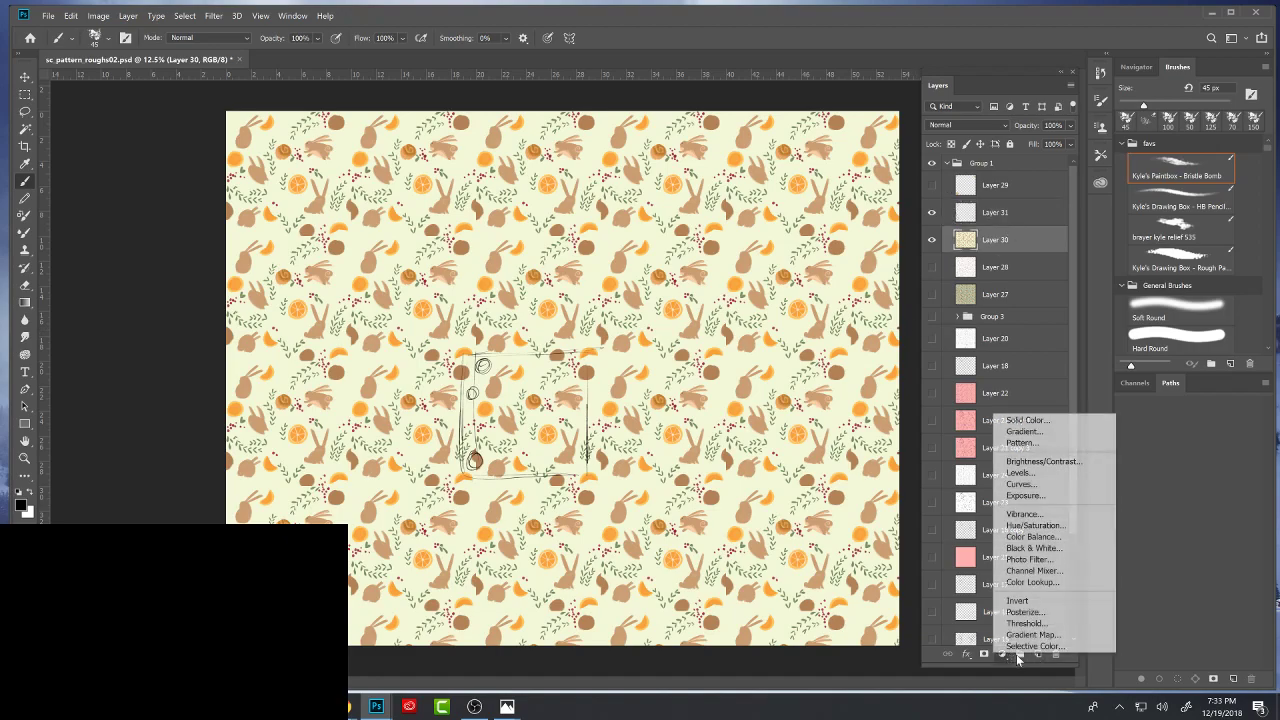
left_click(1032, 536)
left_click_drag(928, 210, 888, 308)
left_click_drag(839, 388, 836, 432)
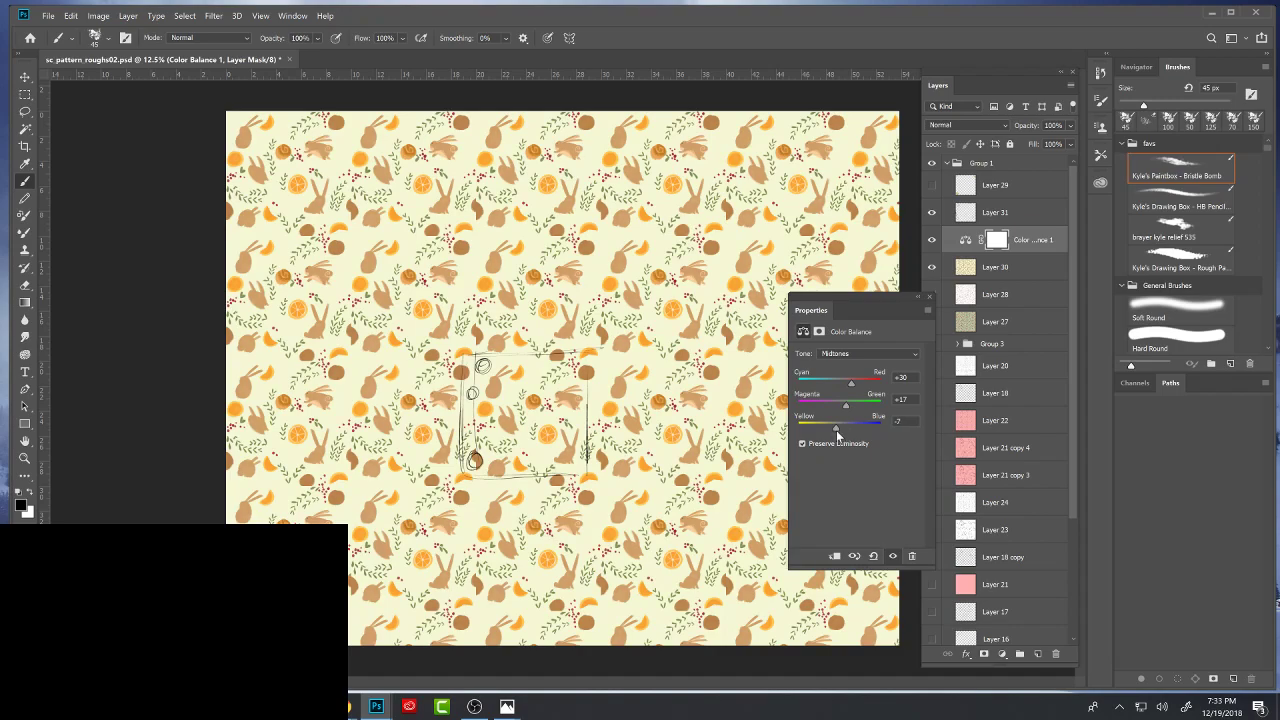
- Set the Color Balance shadows to +25 cyan-red, -6 magenta-green and +7 yellow-blue
left_click(866, 353)
left_click(840, 367)
left_click_drag(840, 379, 837, 411)
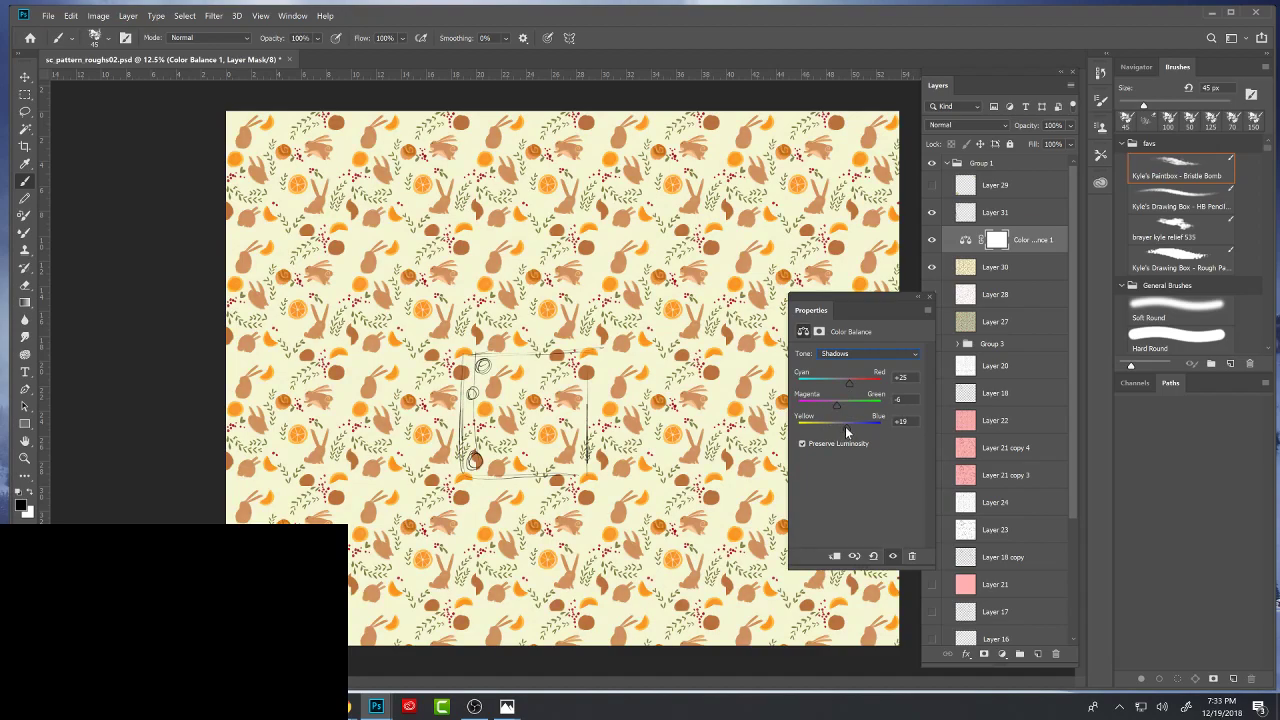
- Set the Color Balance highlights to +2 cyan-red, +2 magenta-green and -2 yellow-blue, and close the adjustment's properties
left_click(868, 353)
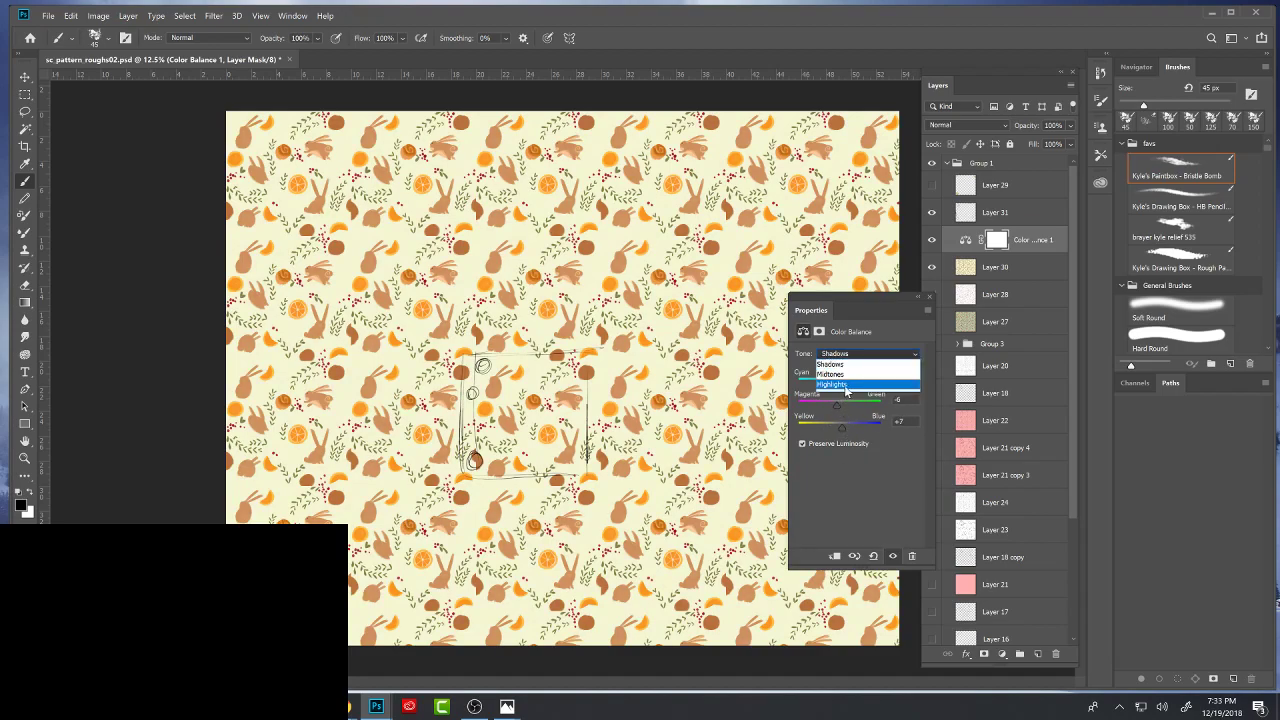
left_click(840, 388)
left_click_drag(840, 388, 840, 427)
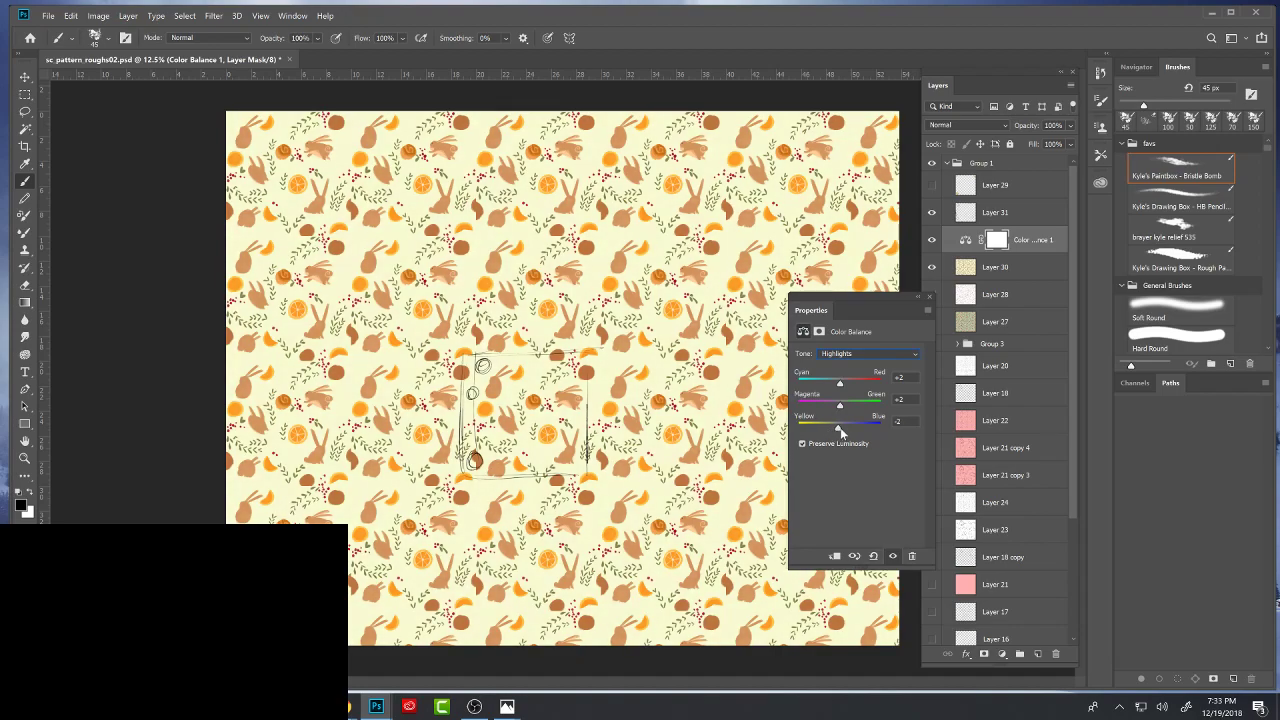
left_click(929, 297)
- Compare the repeated pattern with and without the Color Balance adjustment
left_click(932, 240)
left_click(932, 241)
left_click(932, 241)
left_click(933, 242)
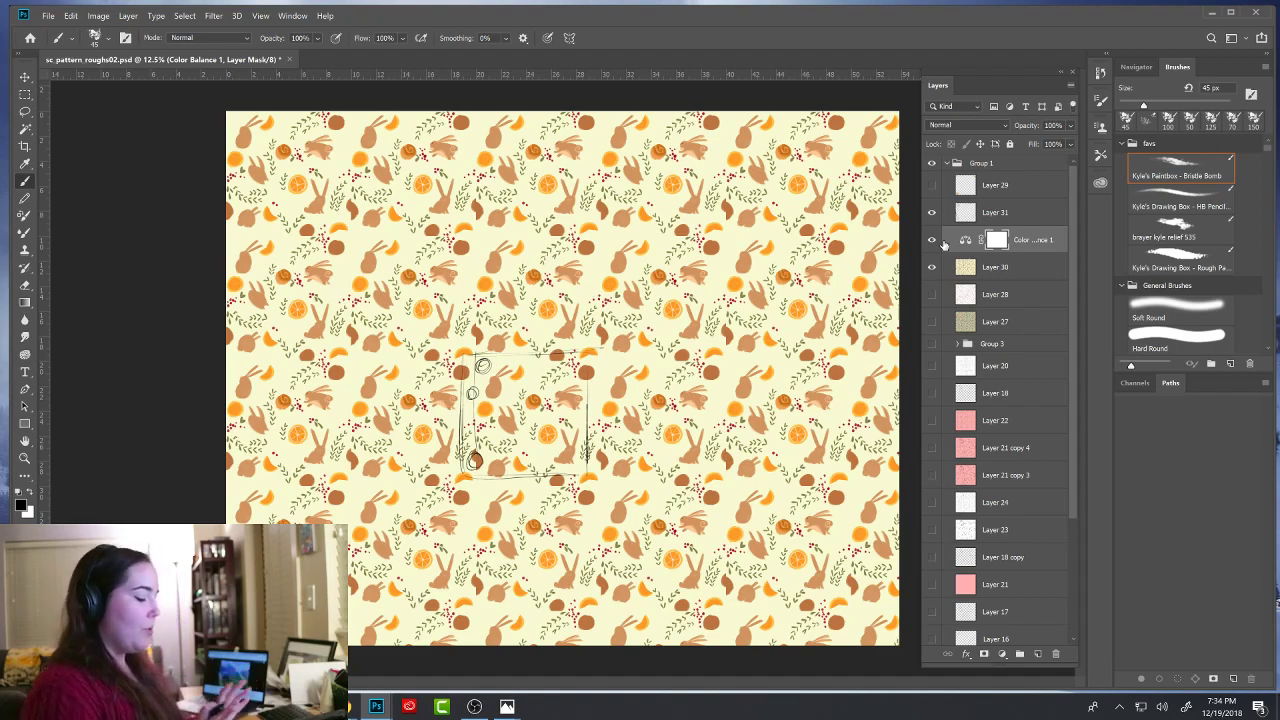
left_click(934, 243)
left_click(934, 243)
left_click(934, 243)
left_click(934, 243)
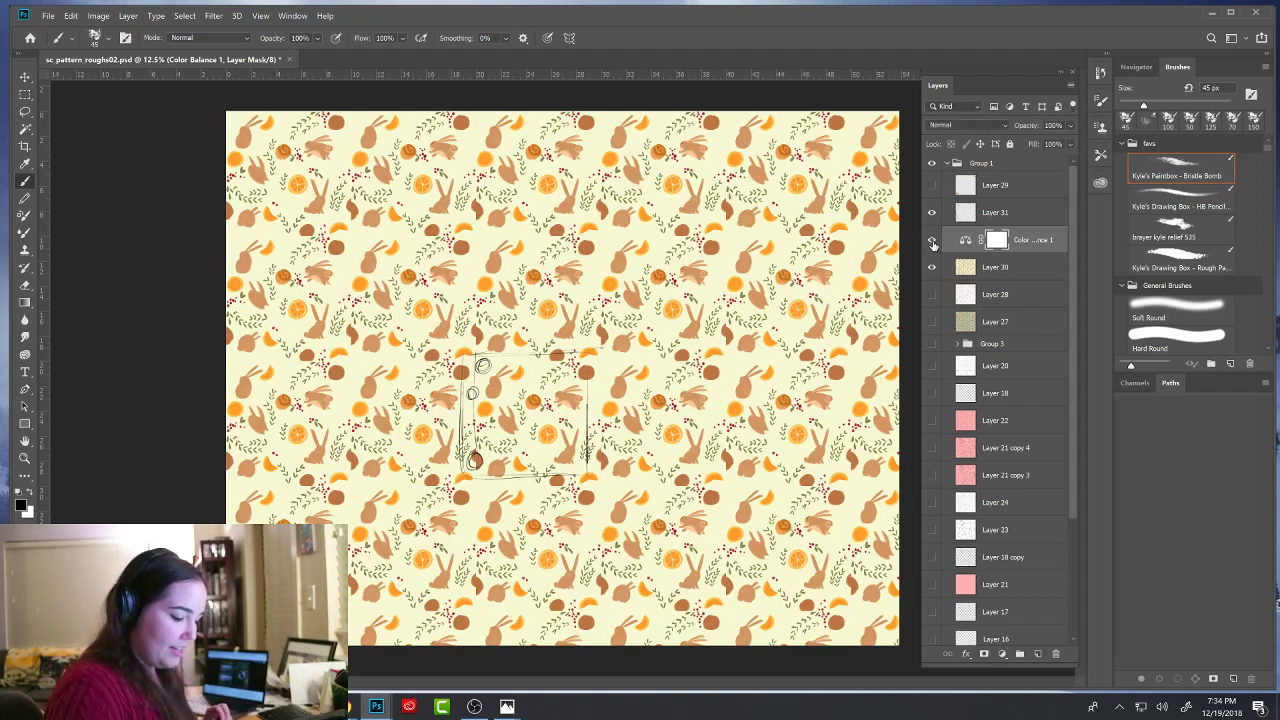
- Bring up the sc_pattern_roughssm.psd tile document and copy the Color Balance adjustment into it above Group 1 copy
mouse_move(380, 706)
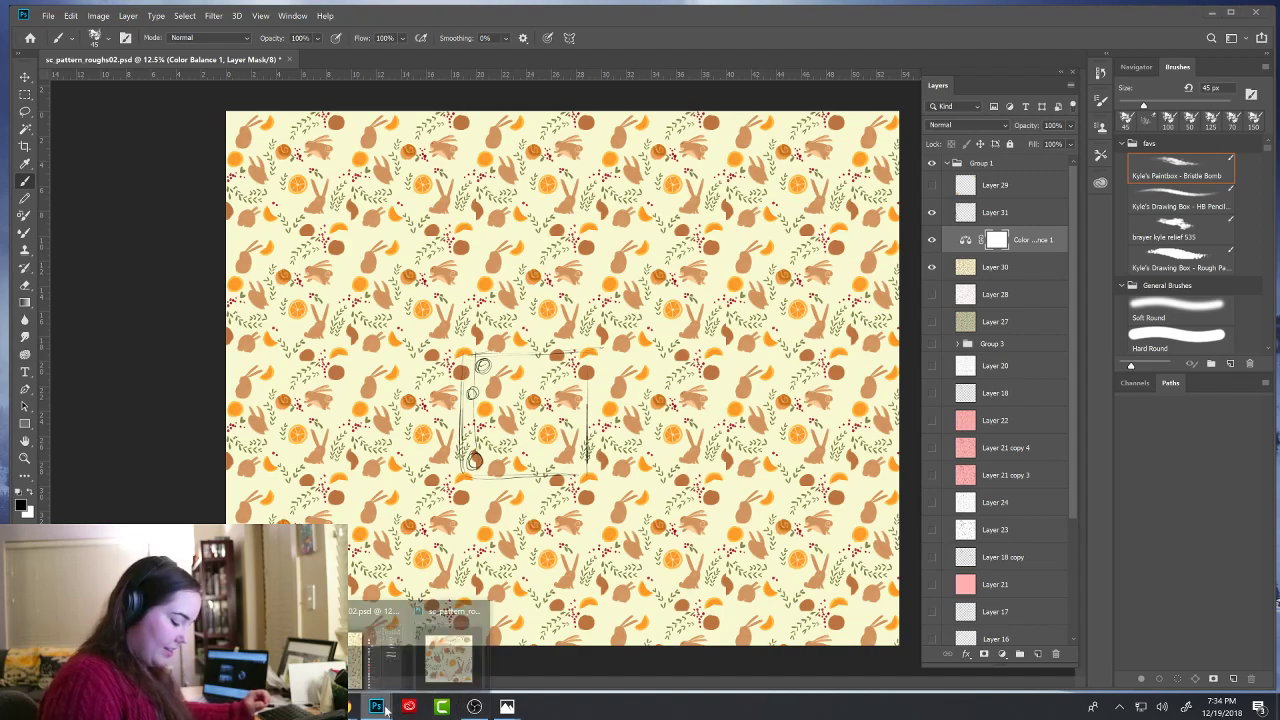
left_click(455, 655)
left_click_drag(543, 150, 491, 183)
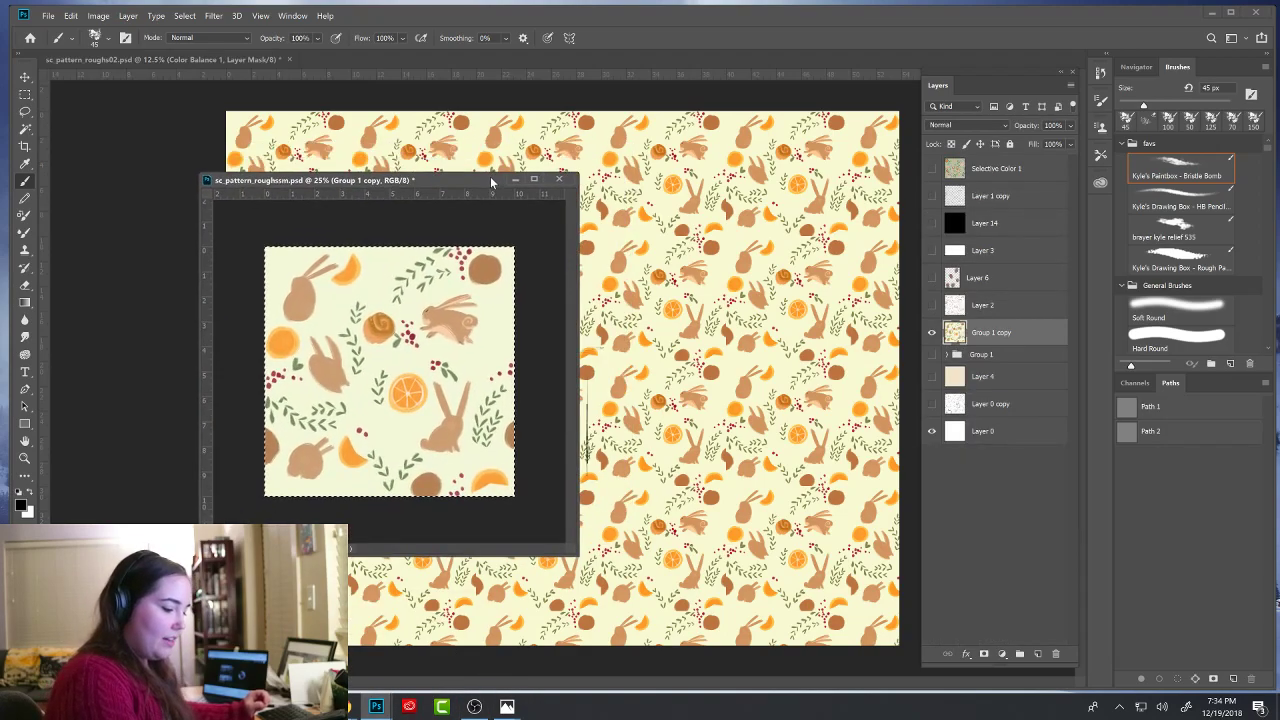
left_click(680, 232)
left_click_drag(965, 240, 420, 428)
left_click_drag(473, 180, 728, 164)
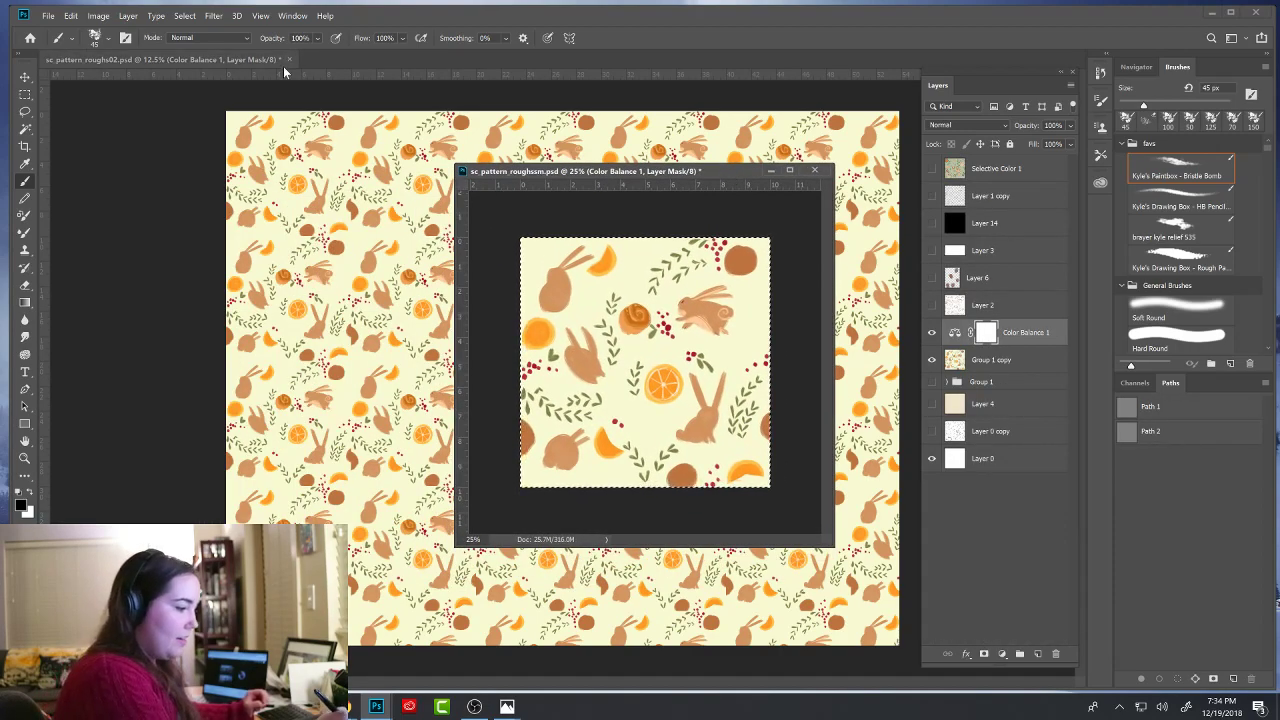
left_click_drag(628, 175, 595, 197)
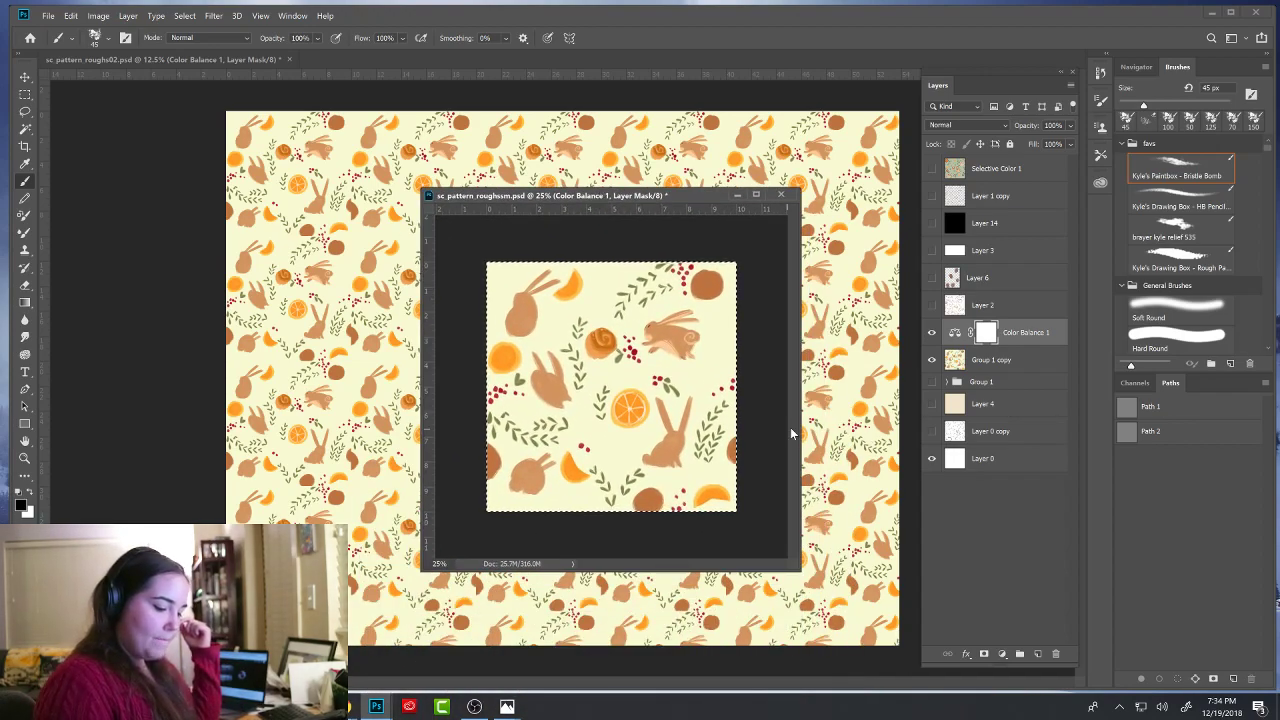
- Move the Color Balance adjustment below Group 1 copy in the tile document and compare the tile with that merged copy hidden and shown
left_click(955, 333)
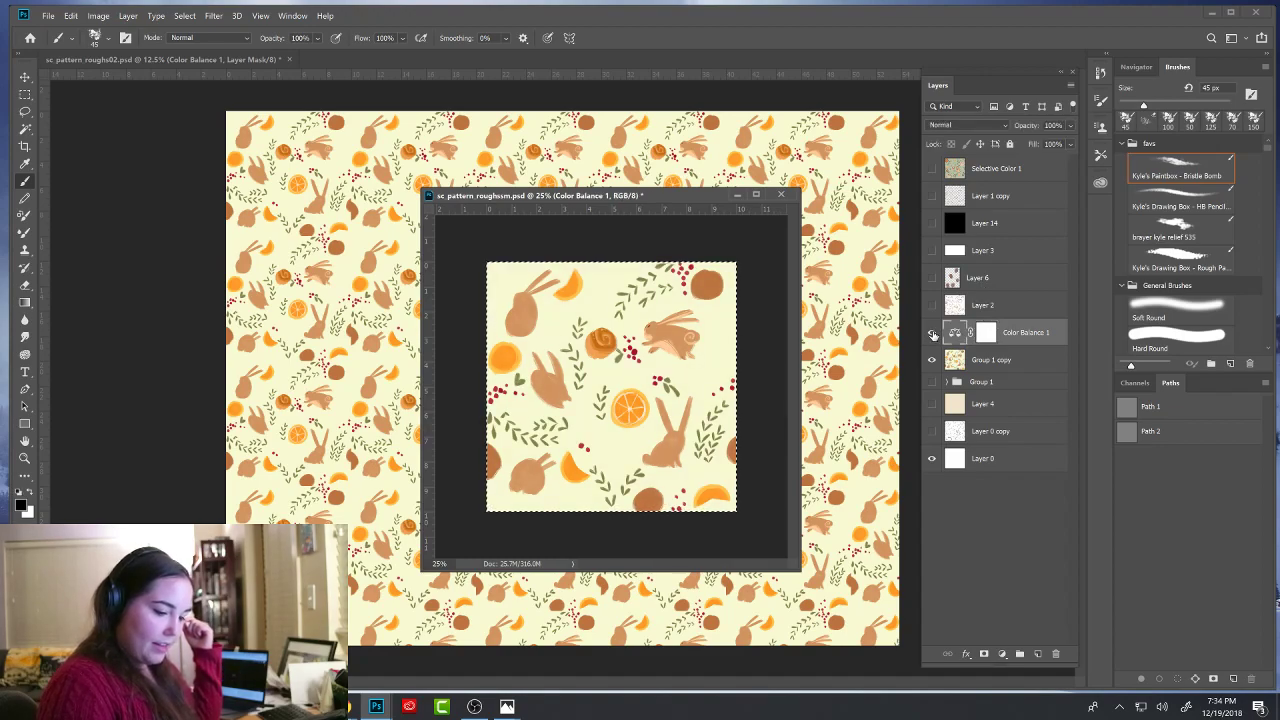
left_click_drag(955, 335, 956, 373)
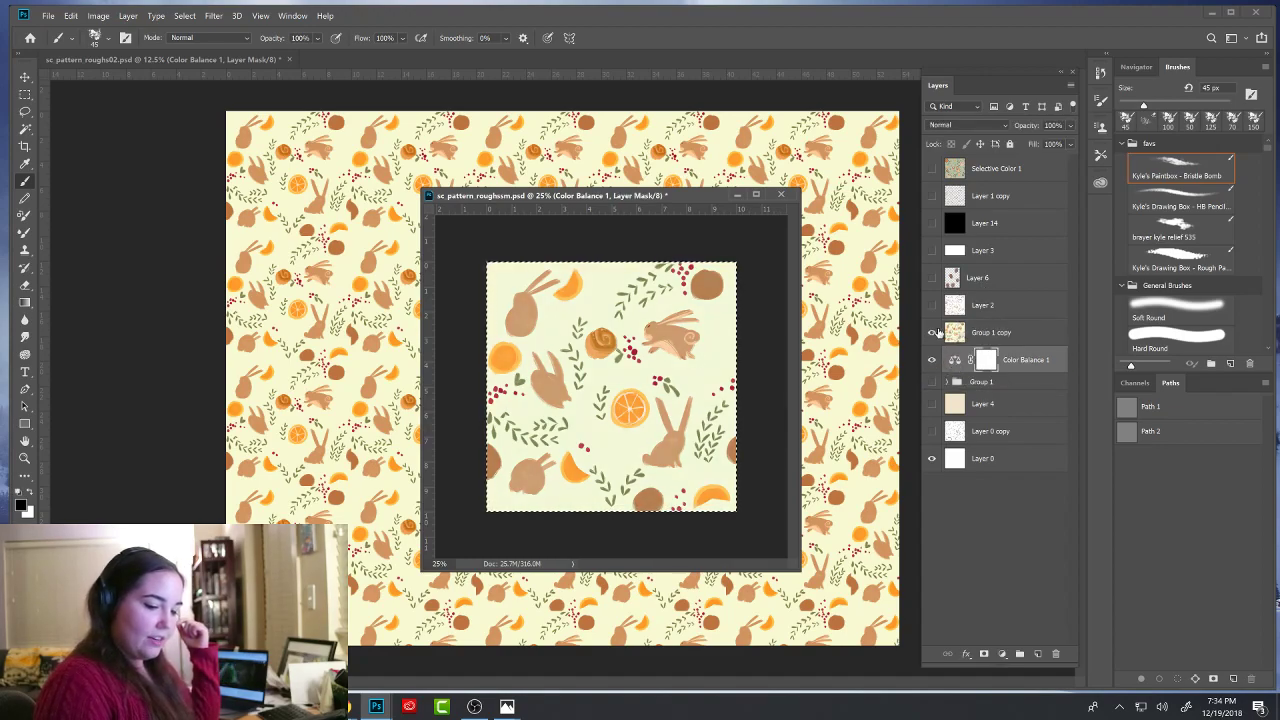
left_click(932, 332)
left_click(932, 332)
left_click(932, 333)
left_click(932, 333)
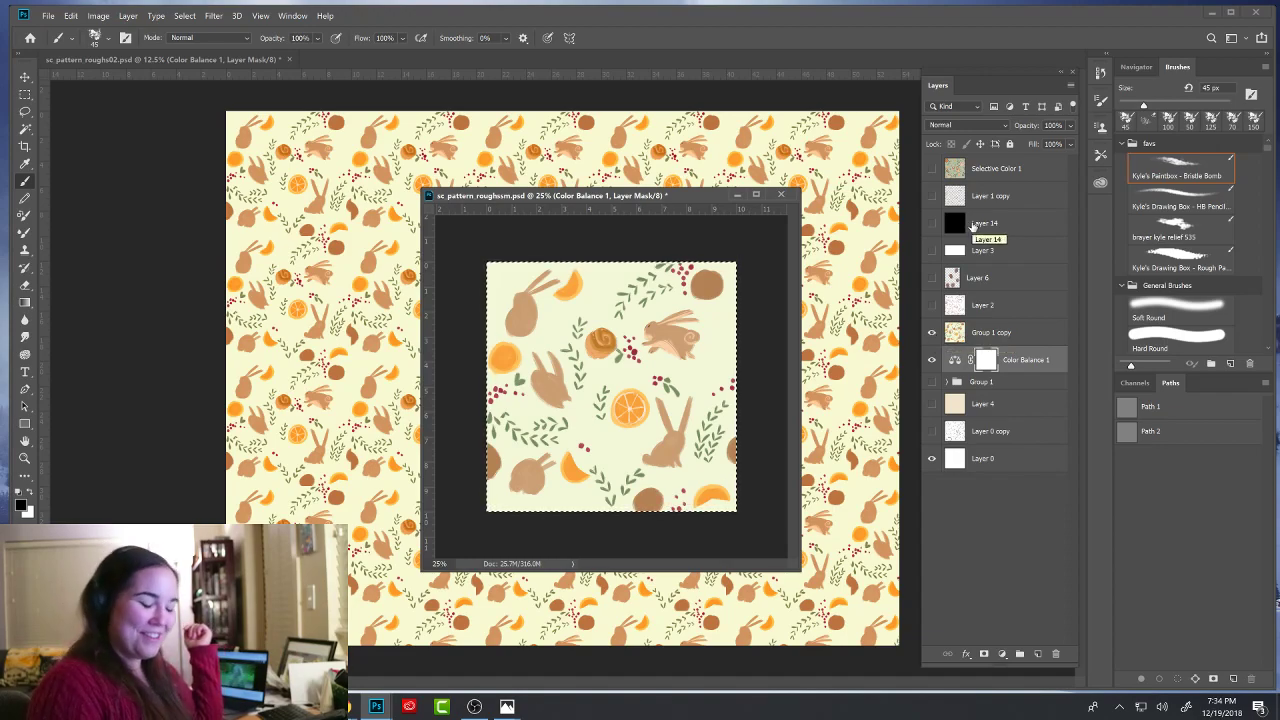
- Hide Group 1 copy, show the layered Group 1 instead, and expand it
left_click(933, 332)
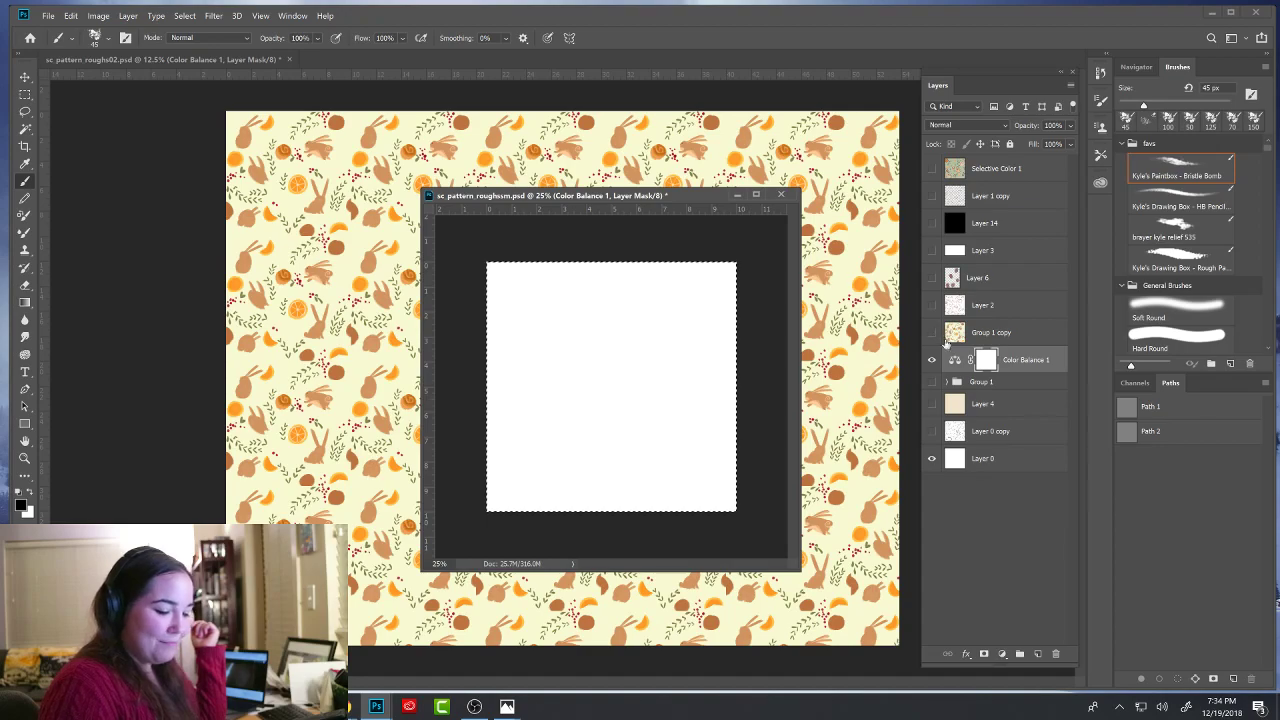
left_click(931, 384)
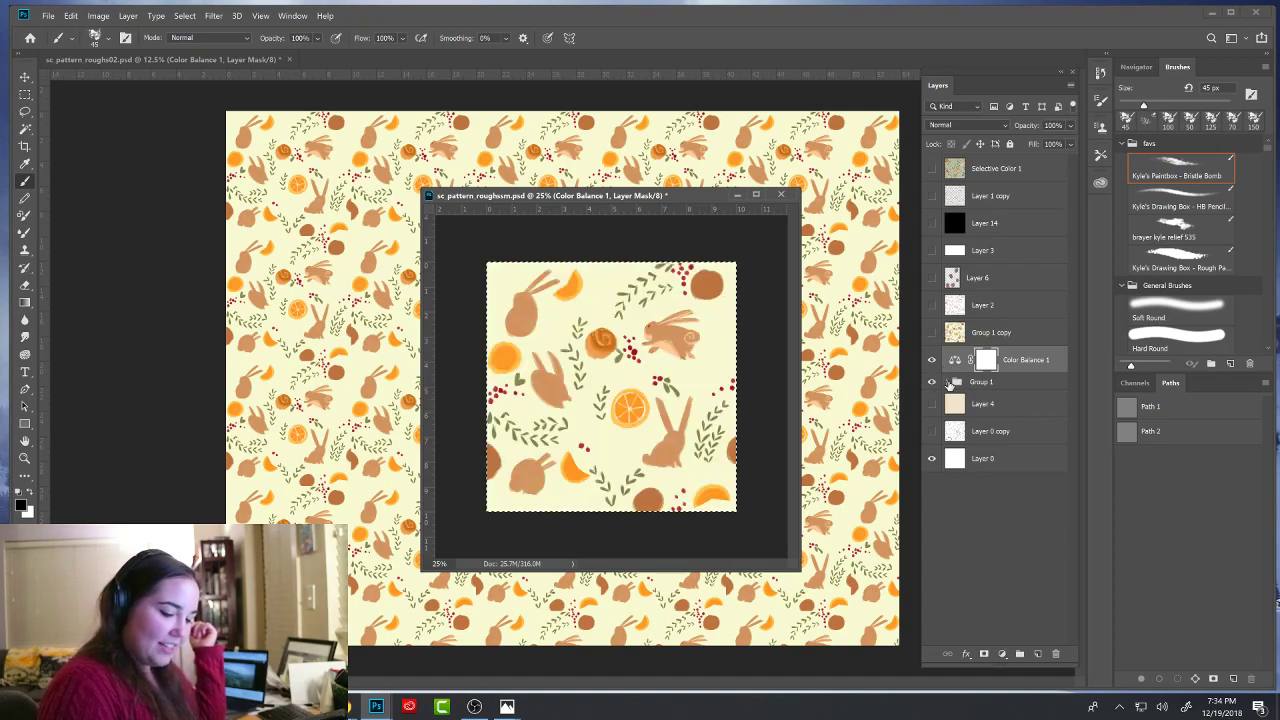
left_click(948, 382)
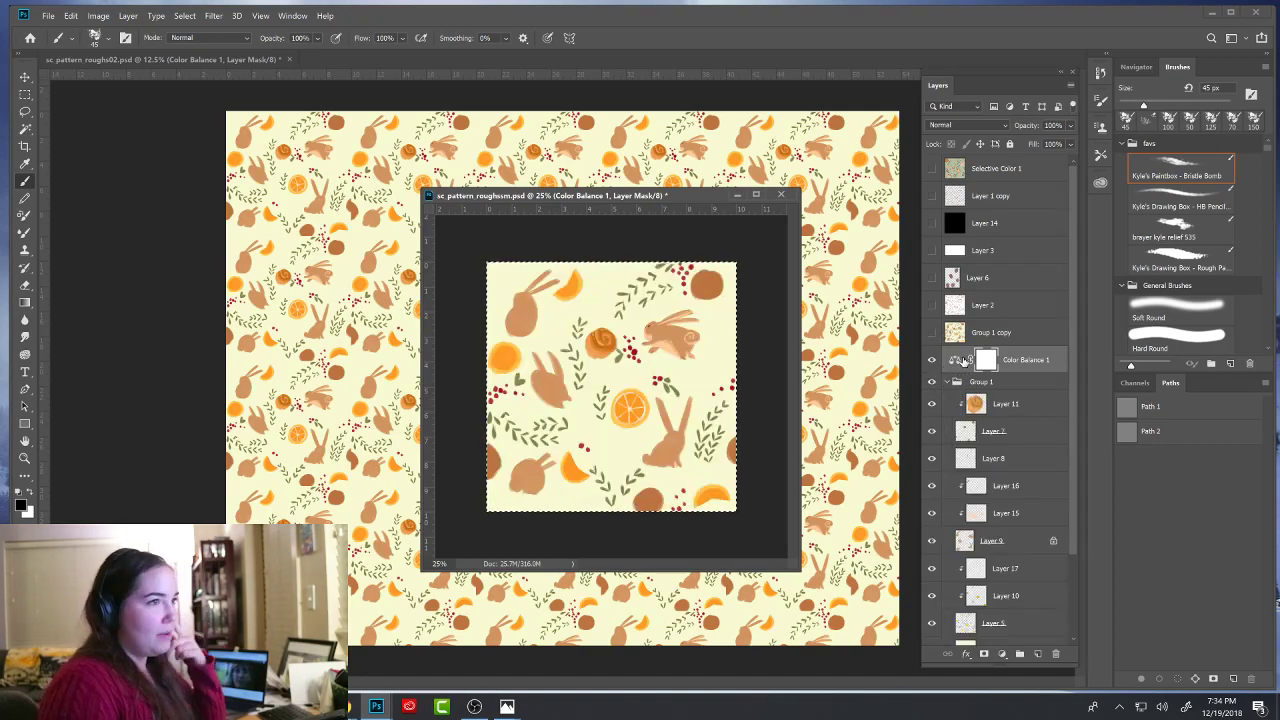
- Open the recent file sc_beepattern_roughs_12.19.18.jpg, examine its bee and duck pattern as a reference, and close it
left_click(48, 16)
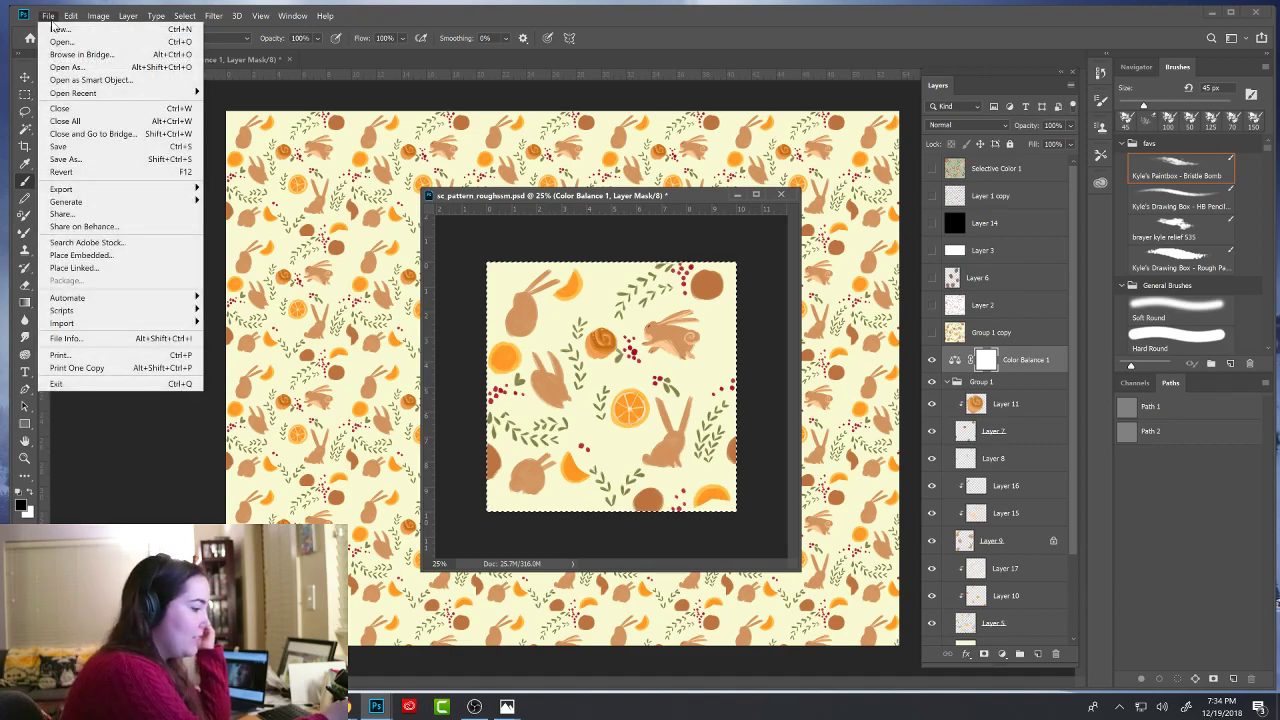
mouse_move(88, 95)
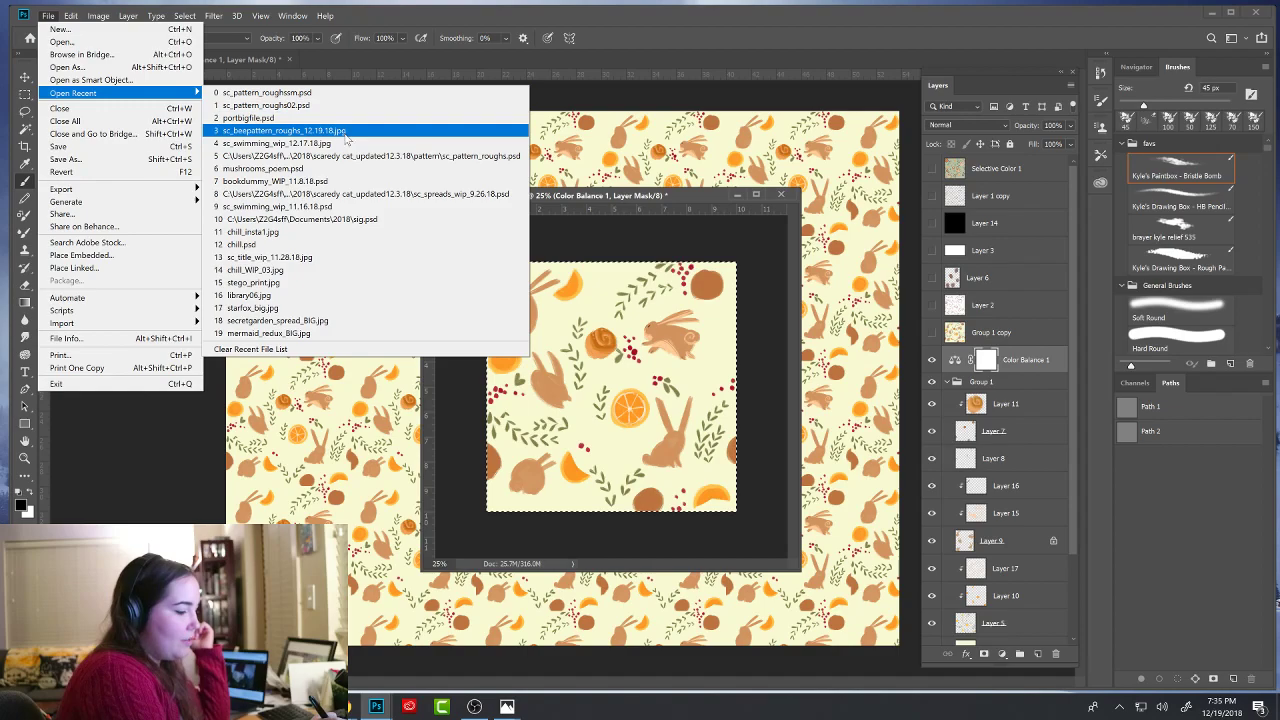
left_click(345, 132)
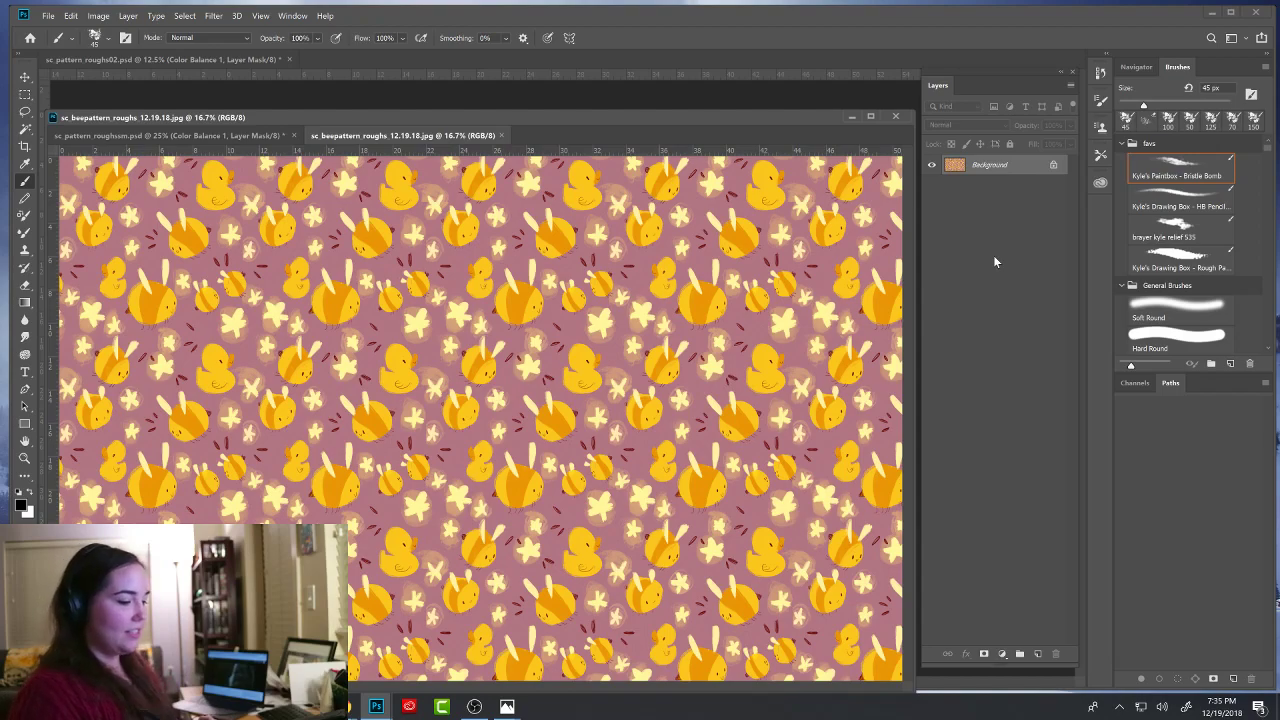
left_click_drag(736, 116, 760, 93)
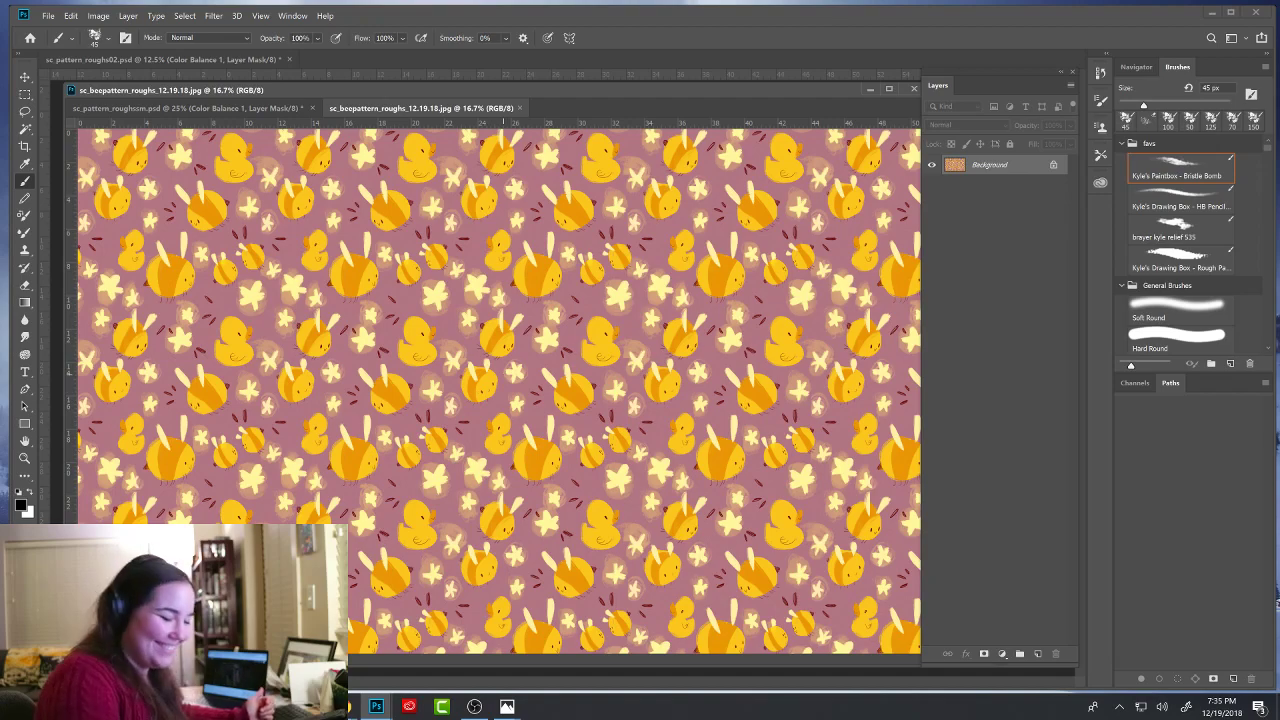
left_click(310, 108)
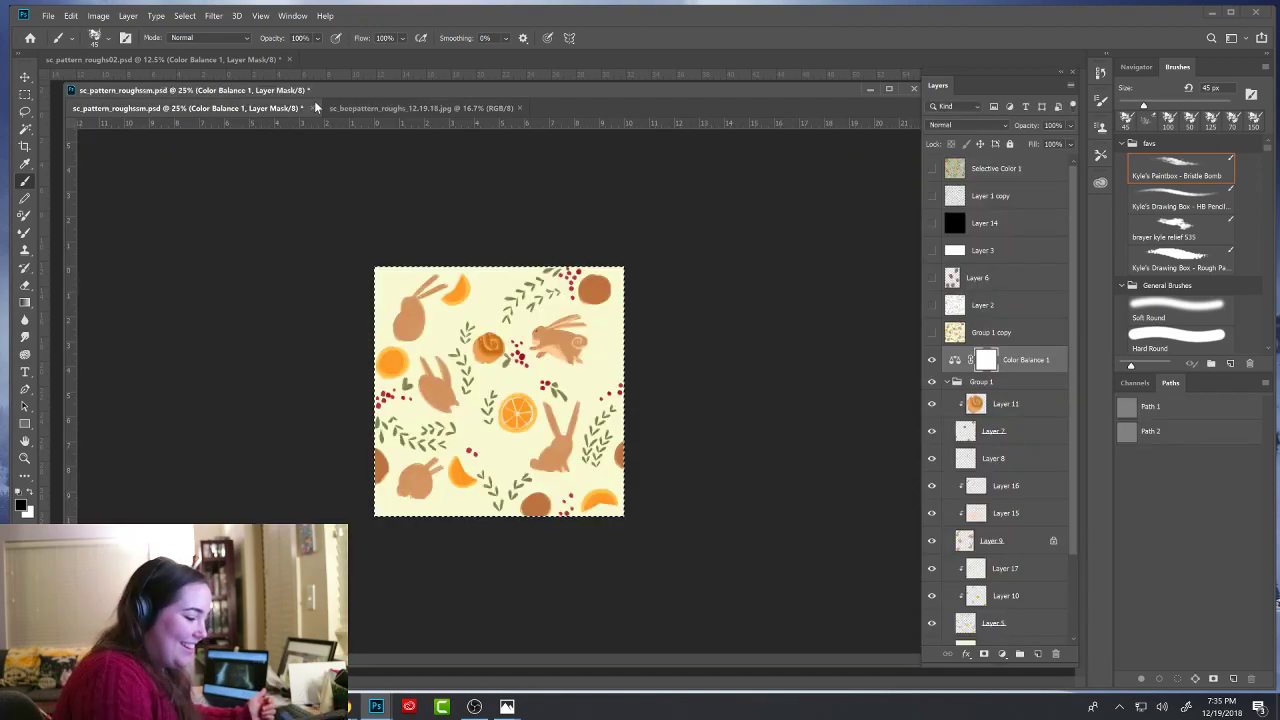
left_click(519, 108)
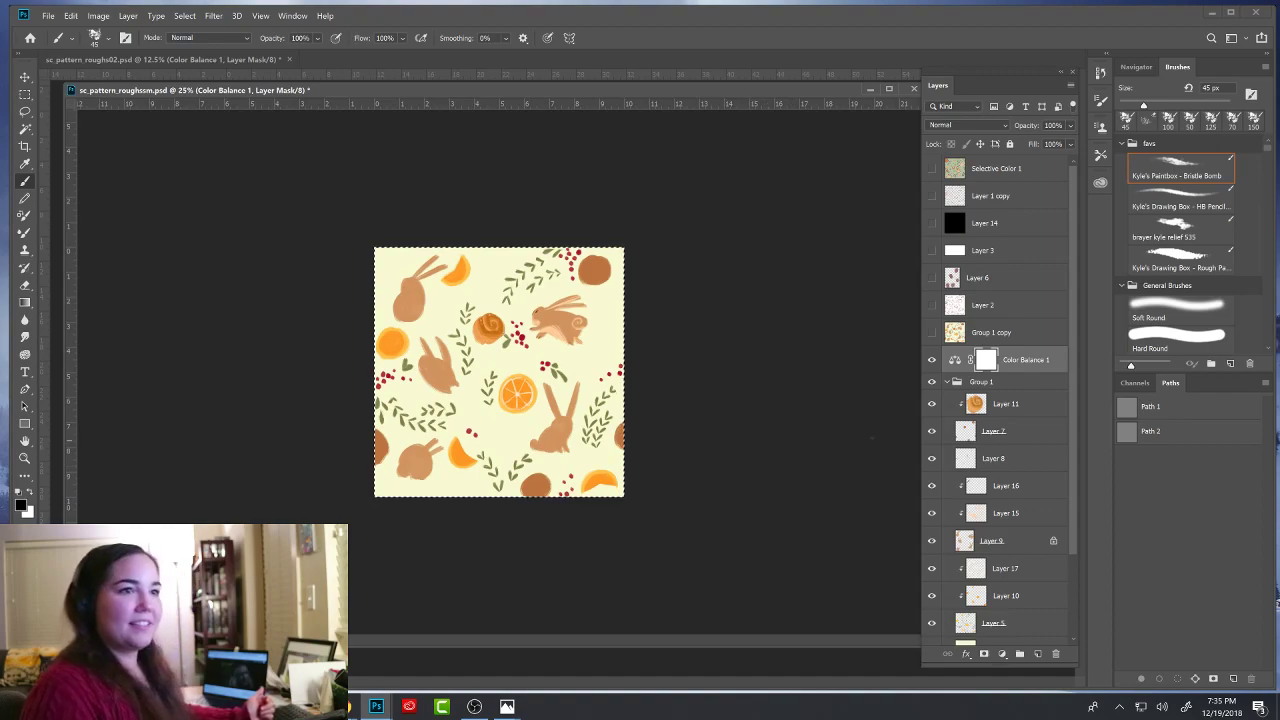
- Check the Color Balance adjustment's effect on the tile and move the adjustment into Group 1 as its uppermost layer
left_click(1001, 369)
left_click(932, 361)
left_click(933, 360)
left_click_drag(1017, 364, 1040, 377)
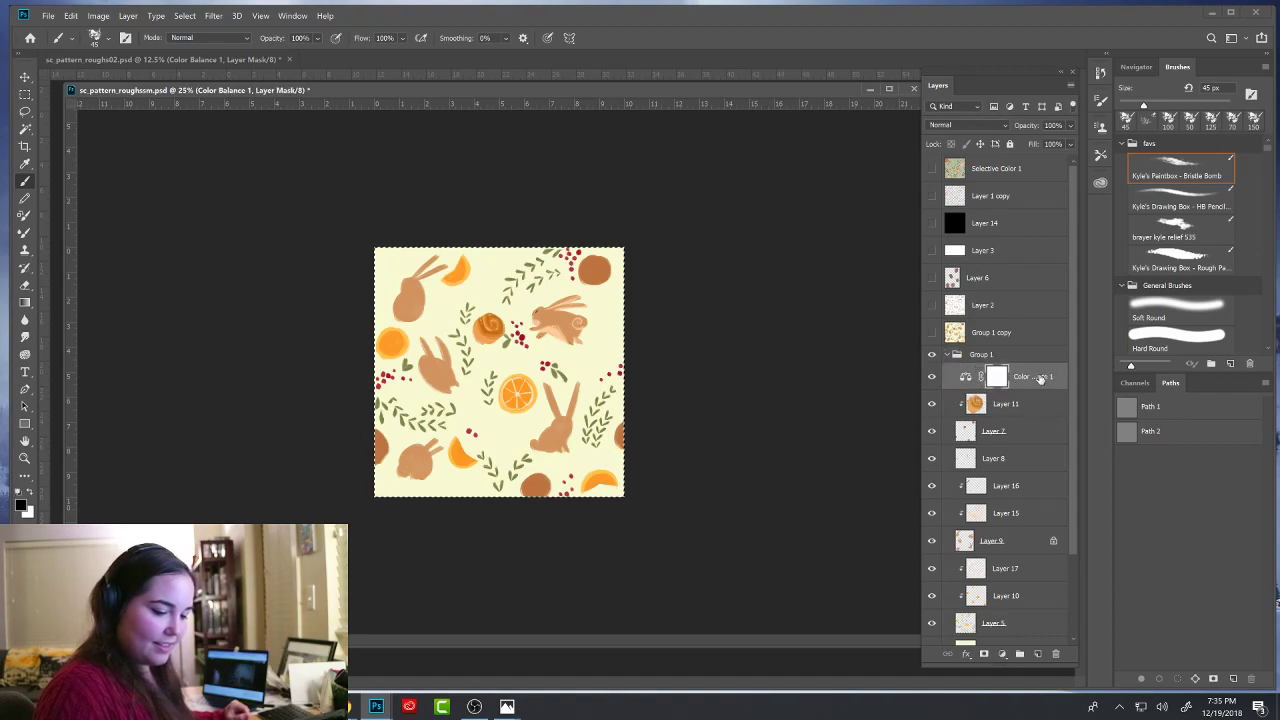
- Compare the tile with and without the Color Balance adjustment inside Group 1, and leave the adjustment hidden
left_click(934, 378)
left_click(934, 378)
left_click(934, 378)
left_click(935, 377)
left_click(935, 377)
left_click(935, 377)
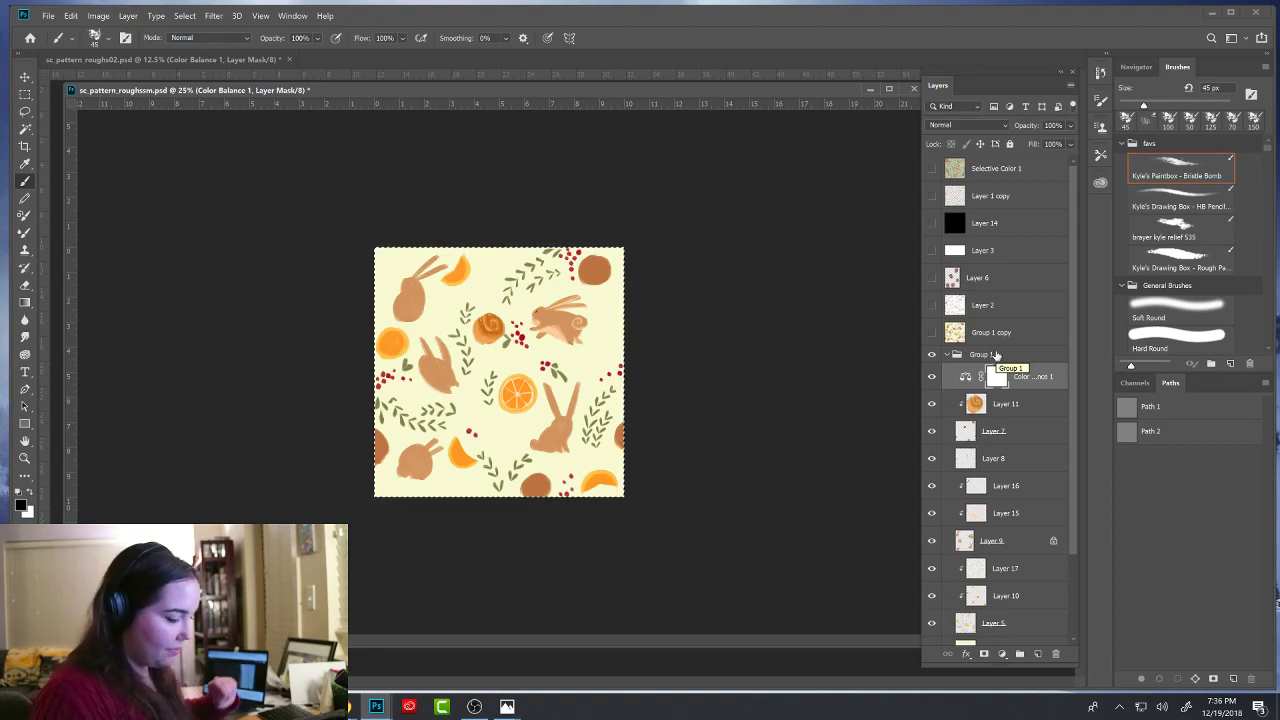
left_click(933, 377)
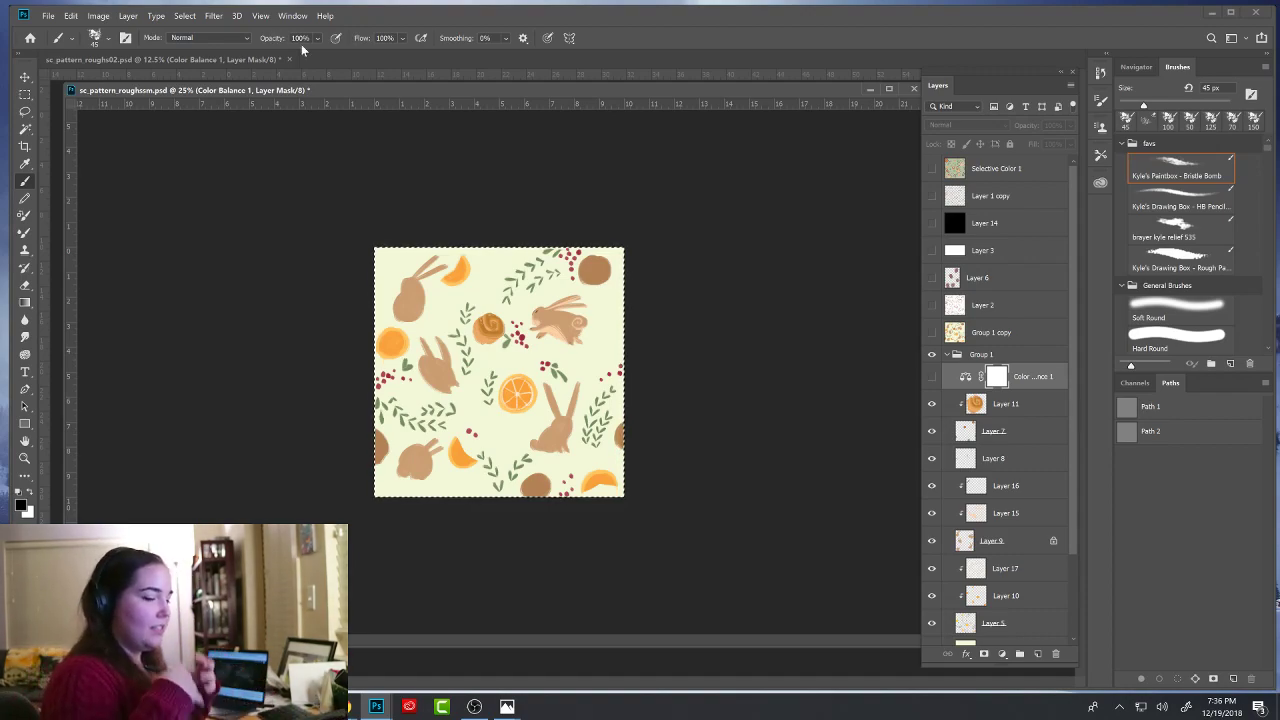
- Collapse Group 1 and toggle its visibility to check which artwork it holds
left_click(213, 15)
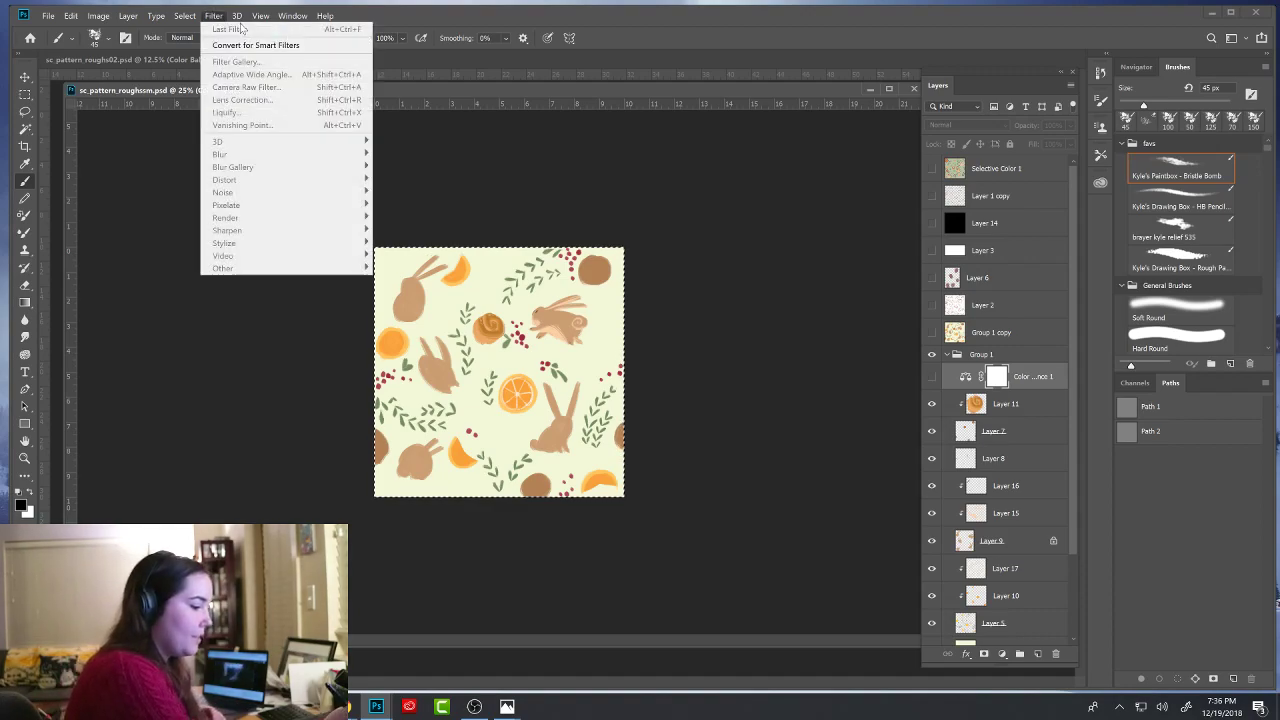
left_click(512, 225)
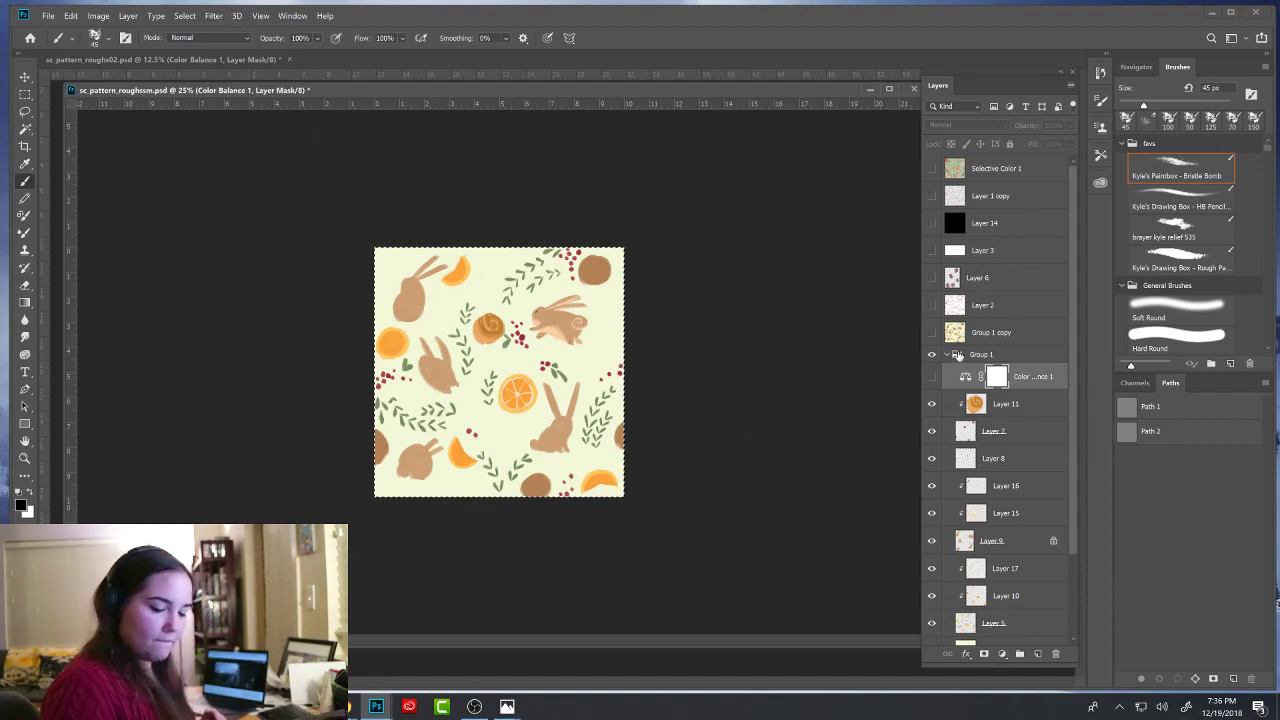
left_click(948, 355)
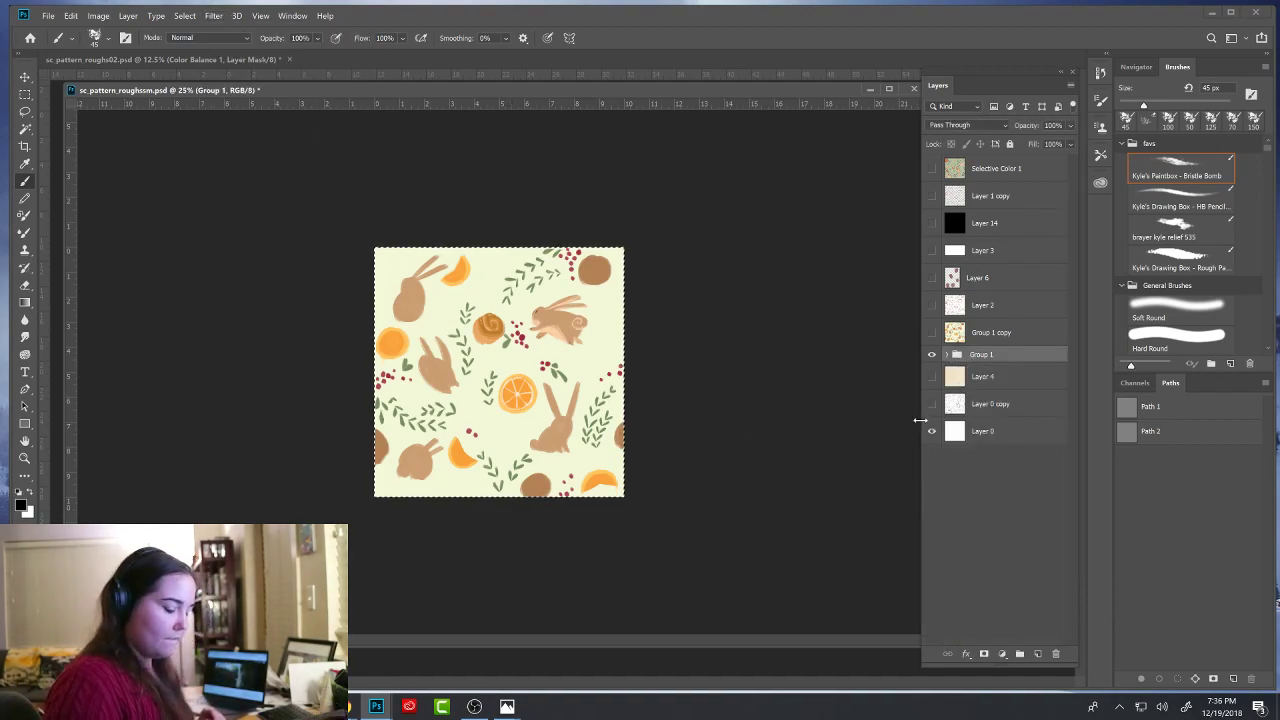
left_click(260, 16)
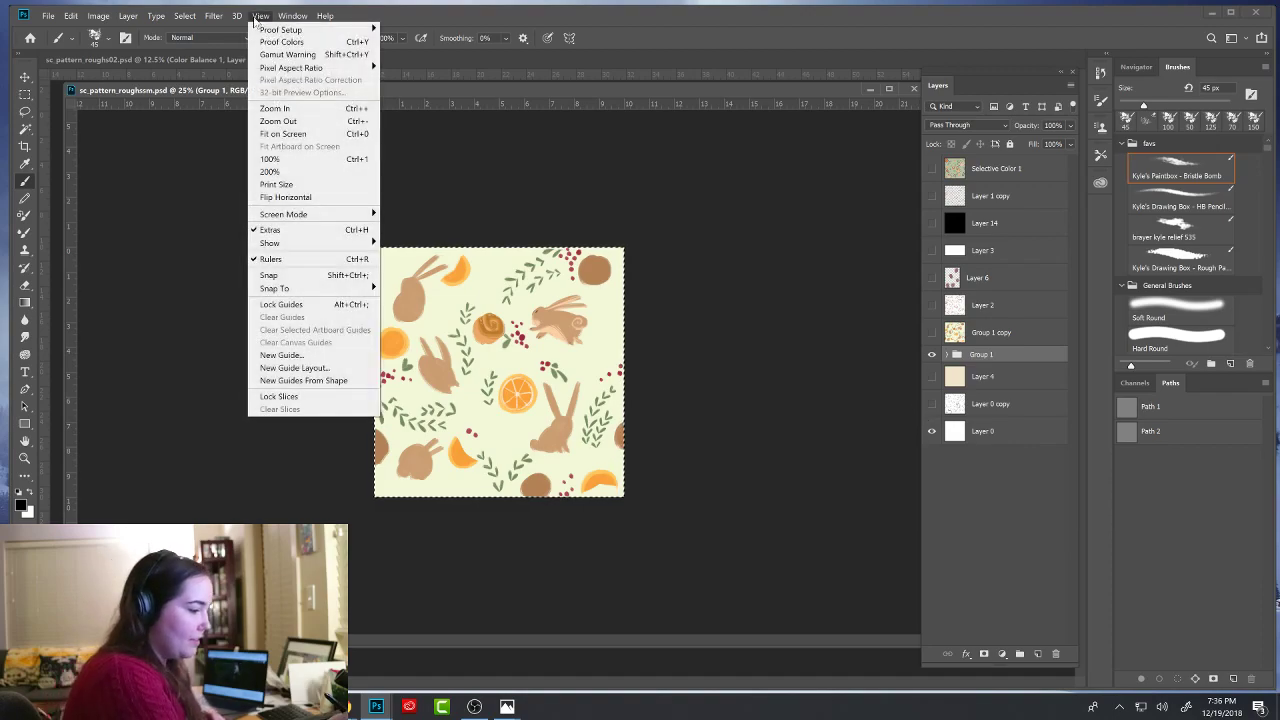
mouse_move(218, 20)
left_click(457, 180)
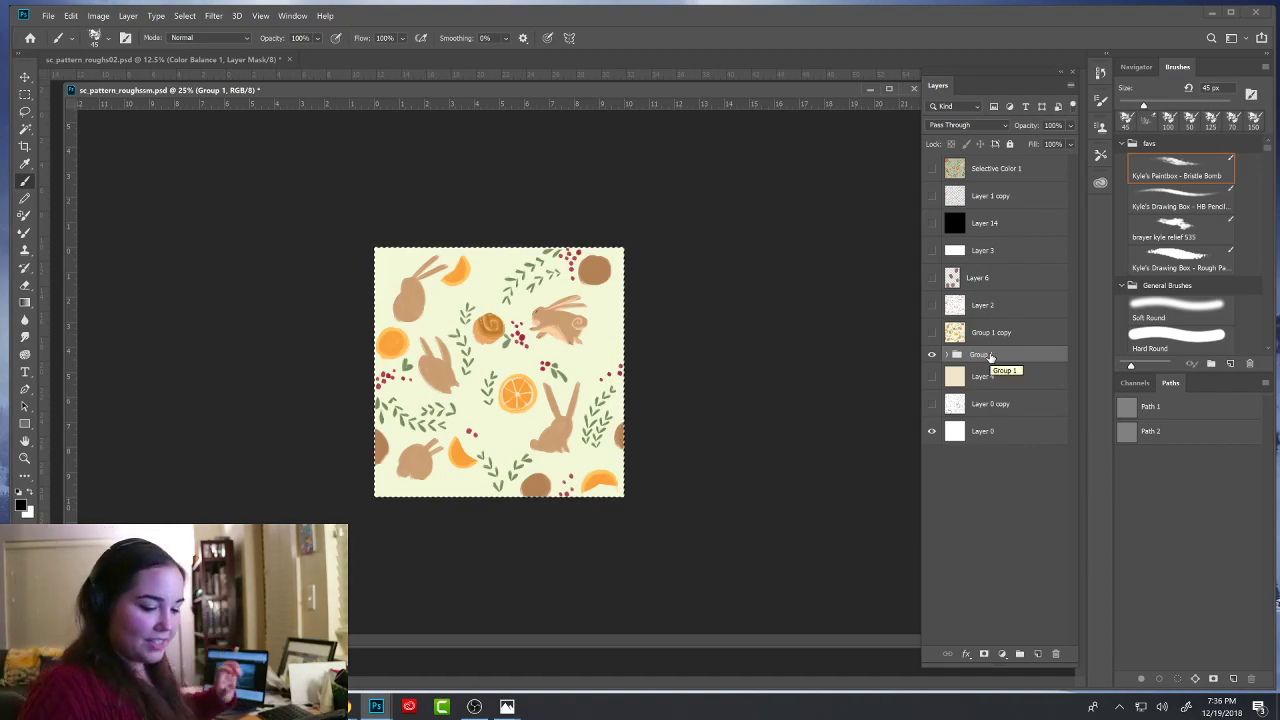
left_click(931, 355)
left_click(931, 355)
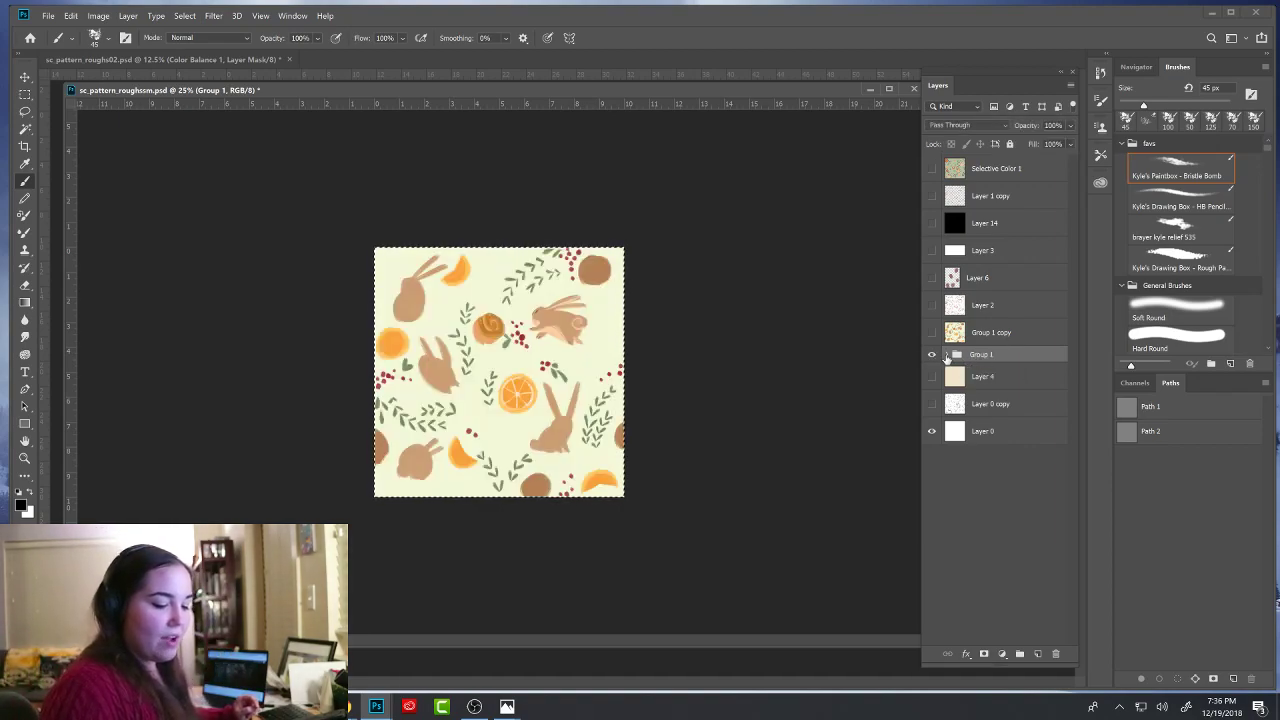
left_click(945, 355)
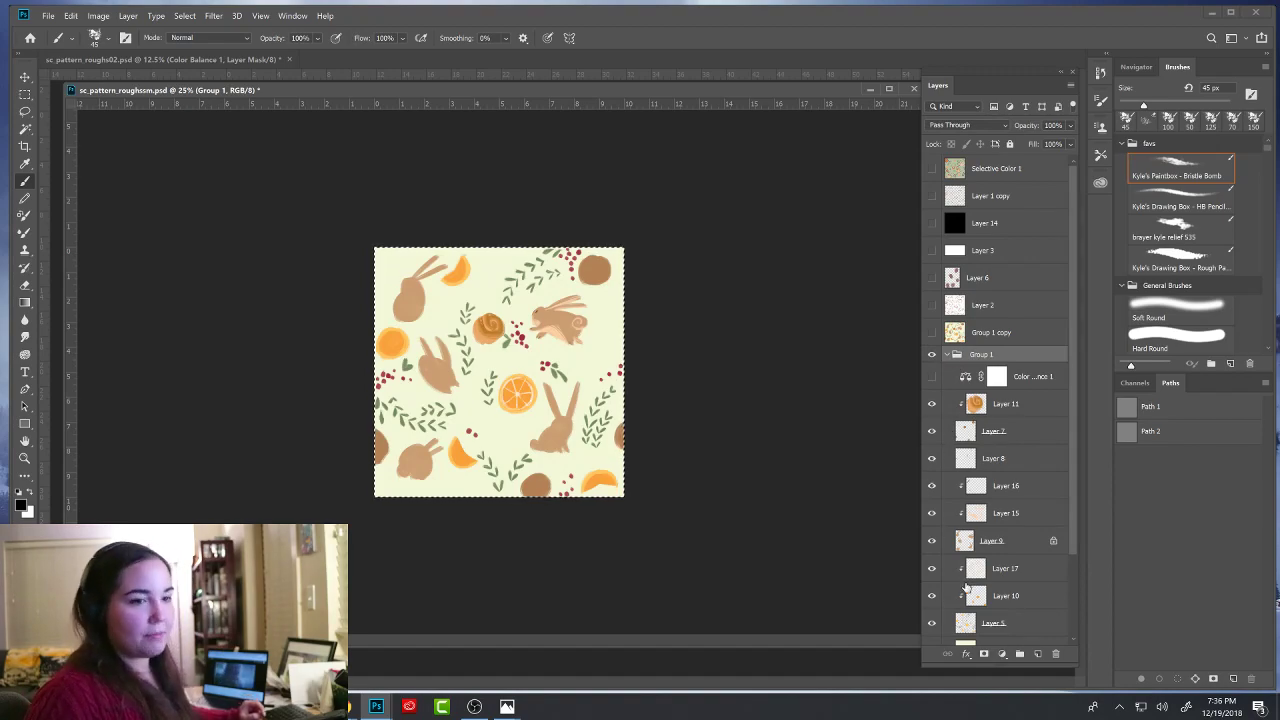
left_click(945, 355)
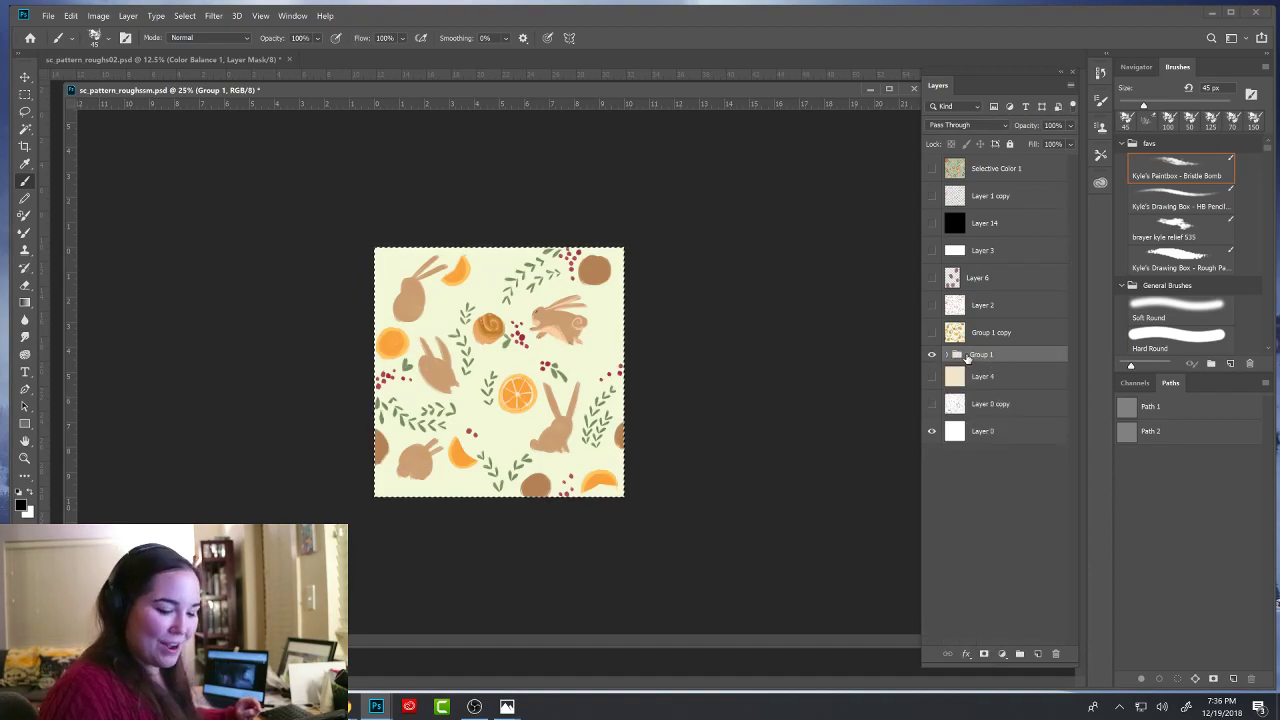
- Convert Group 1 to a smart object and check it by toggling its visibility
right_click(967, 358)
left_click(1062, 350)
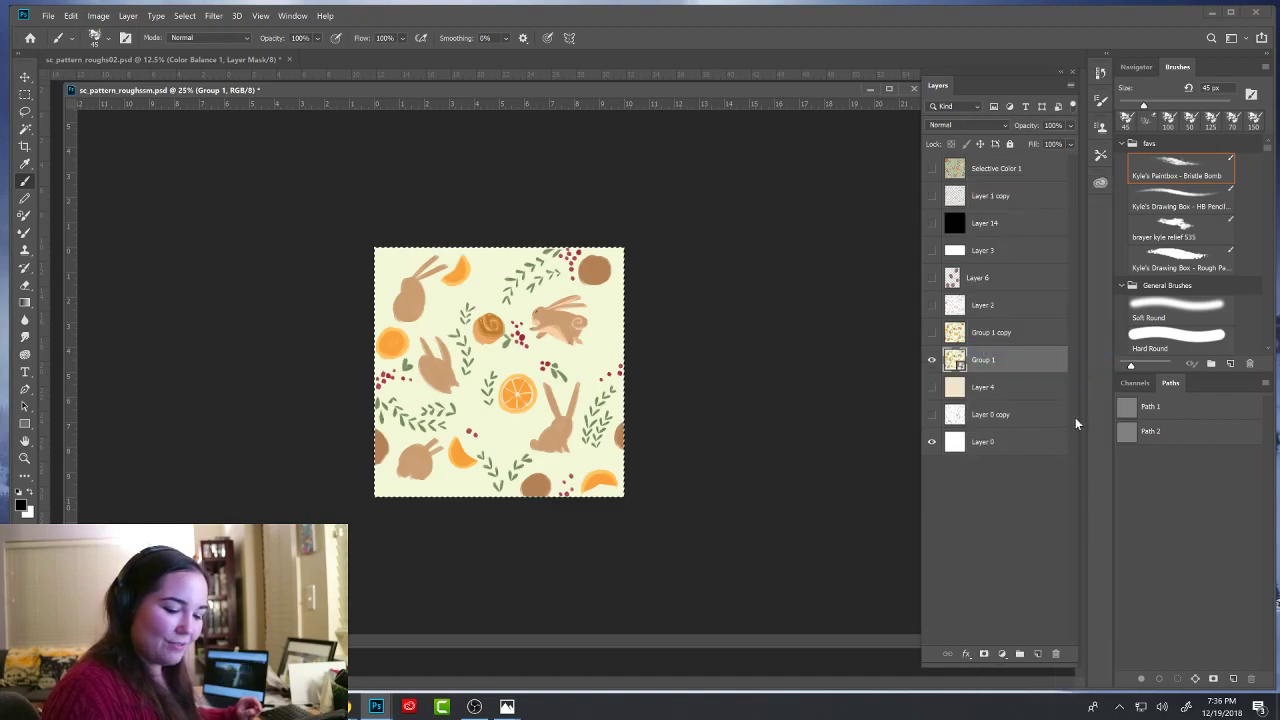
left_click(932, 360)
left_click(932, 360)
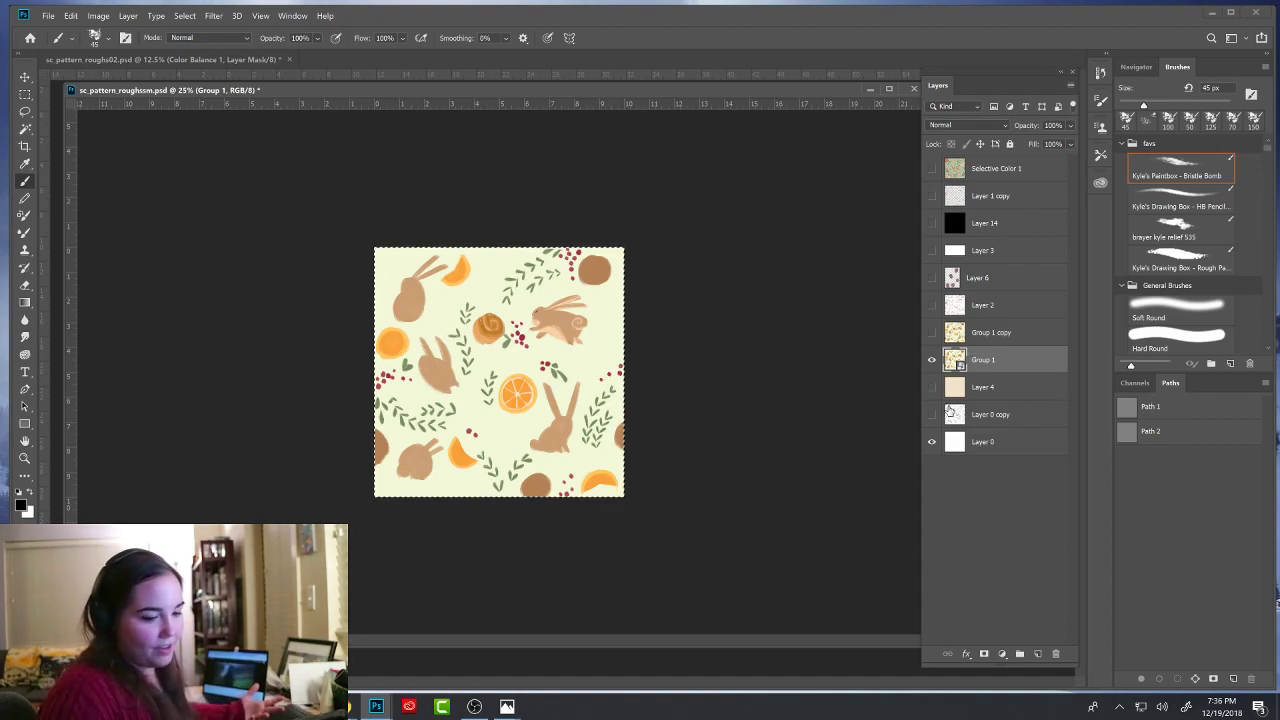
- Open the Group 1 smart object's contents in a separate floating window and inspect the layers inside
double_click(956, 362)
left_click(749, 300)
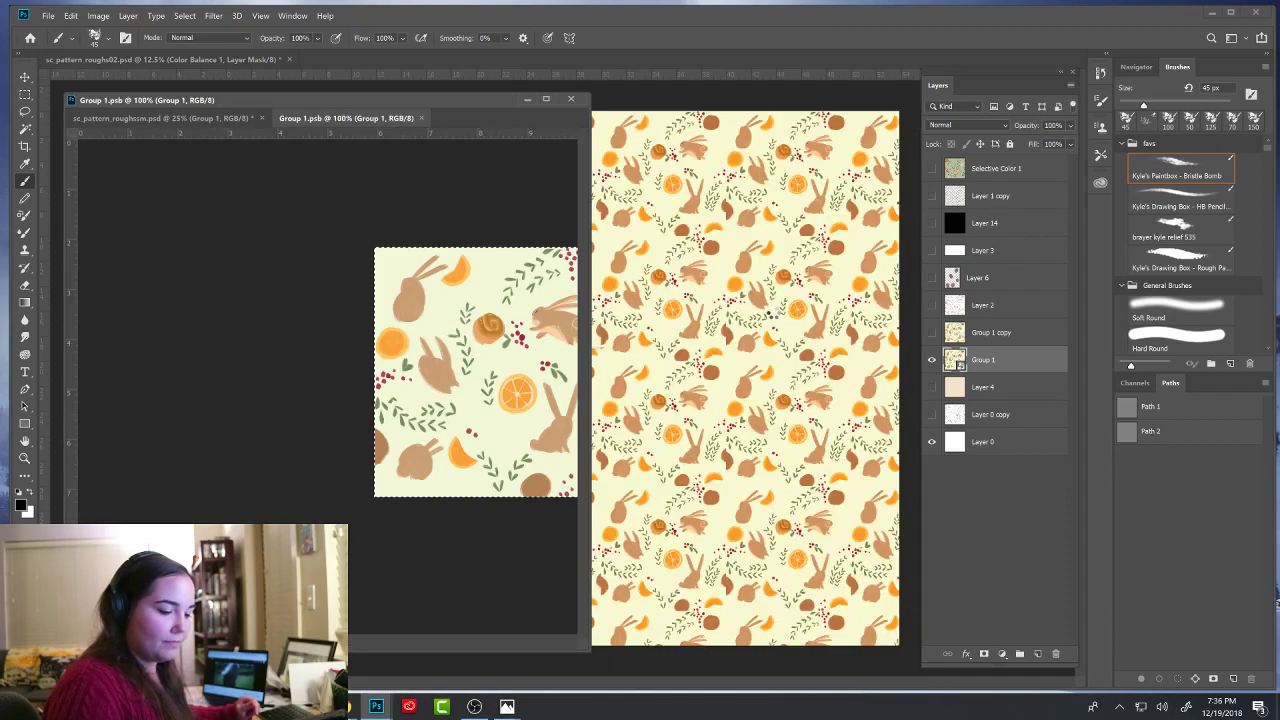
left_click_drag(368, 119, 814, 260)
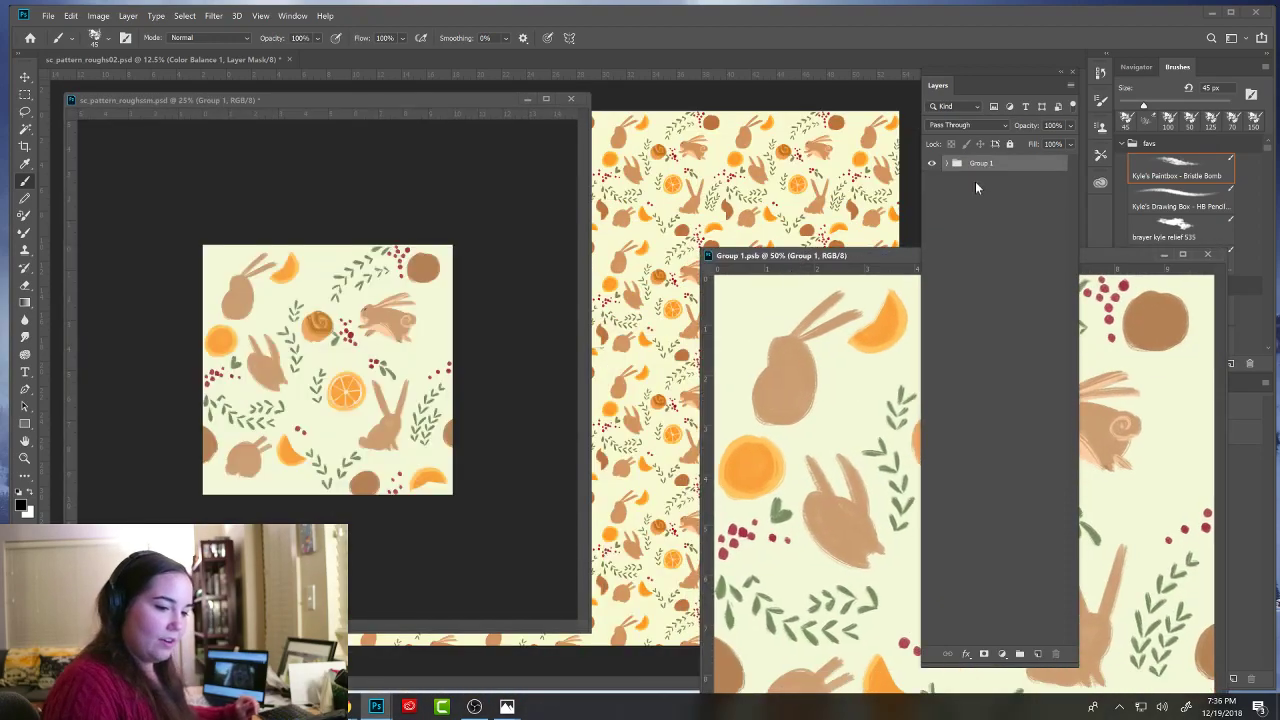
left_click(946, 163)
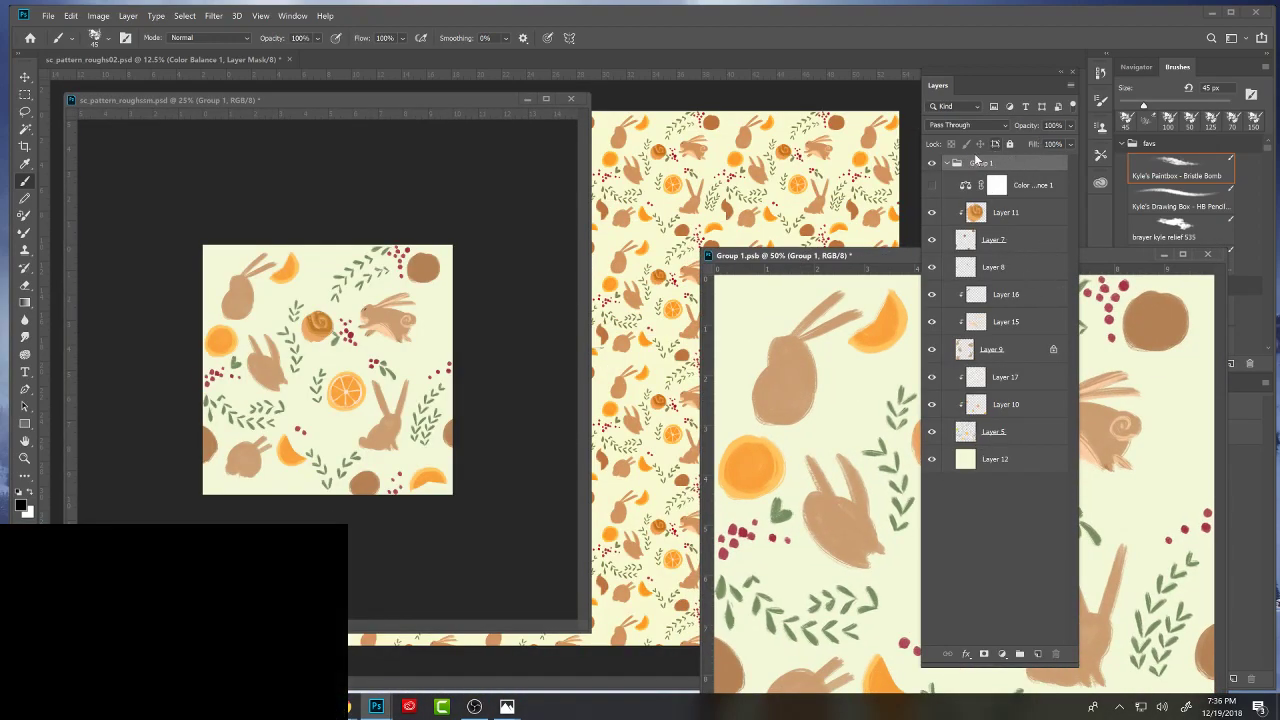
left_click(946, 163)
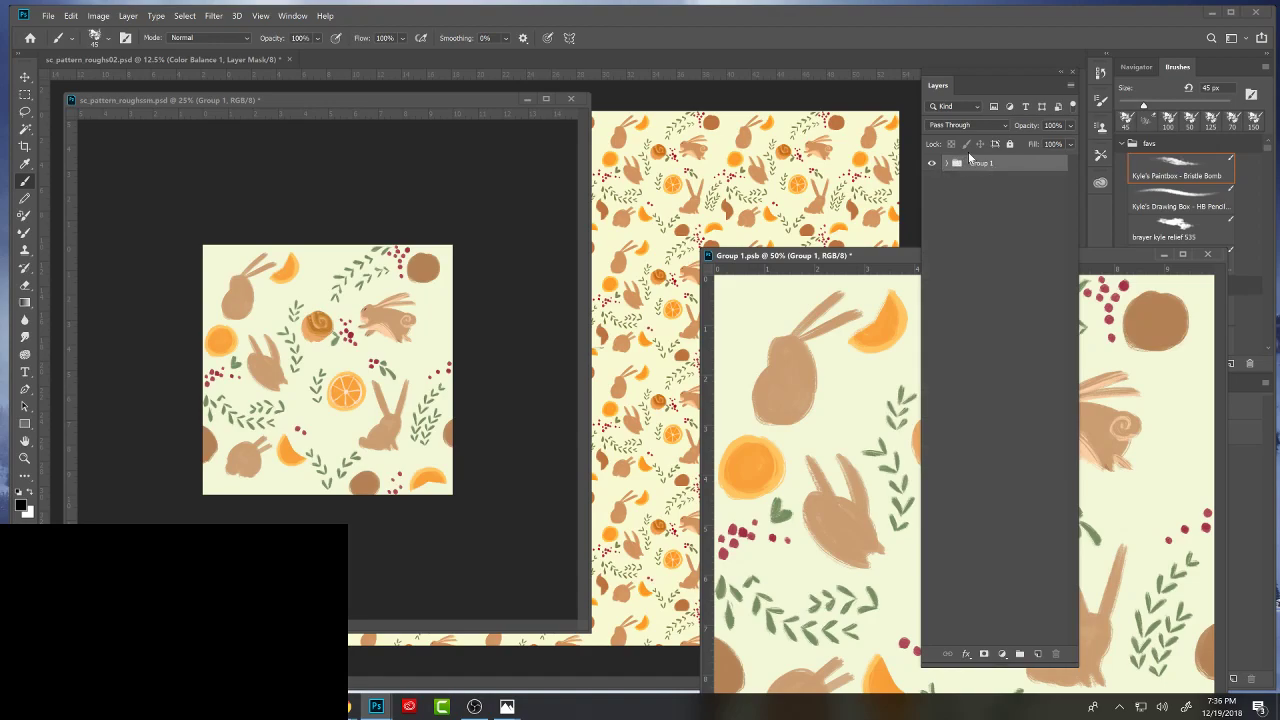
- Try to paint directly on the Group 1 smart object in sc_pattern_roughssm.psd, and decline rasterizing it
left_click(458, 328)
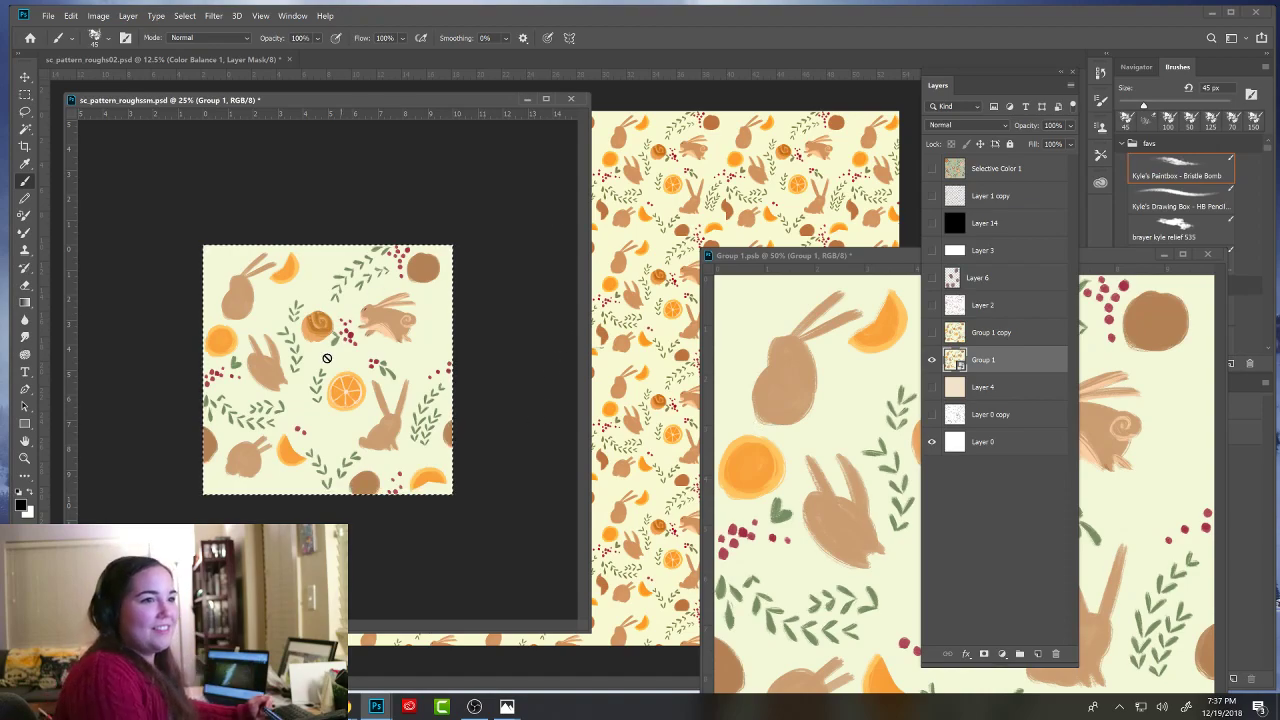
left_click(563, 513)
left_click(766, 299)
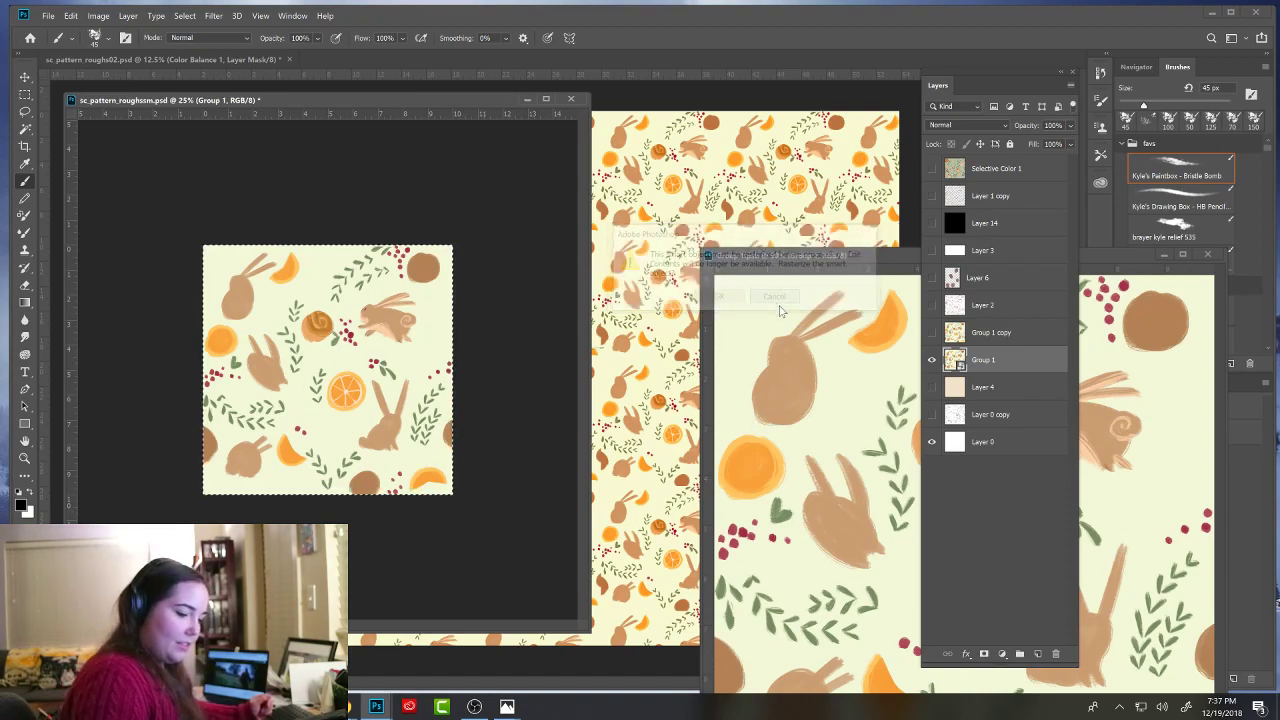
left_click_drag(393, 100, 420, 104)
- Apply the Offset filter to the Group 1 smart object with +1443 pixels right, +1082 pixels down and Wrap Around
left_click(213, 15)
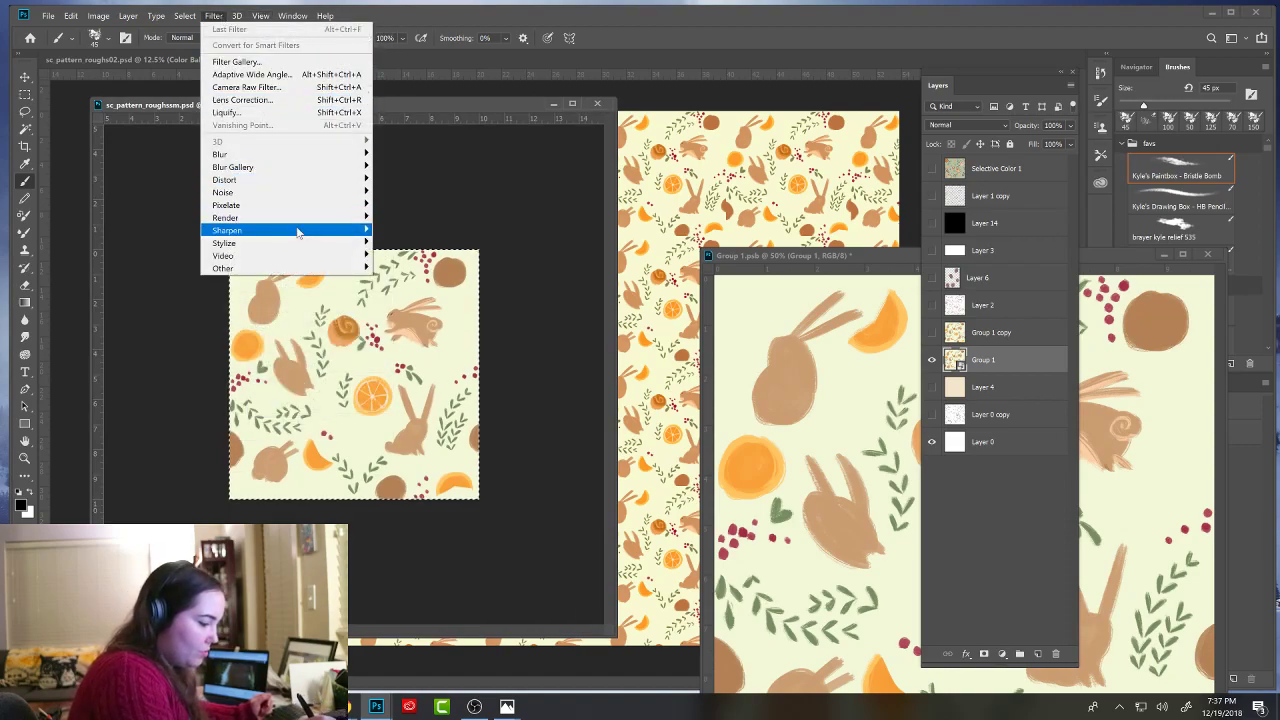
mouse_move(300, 269)
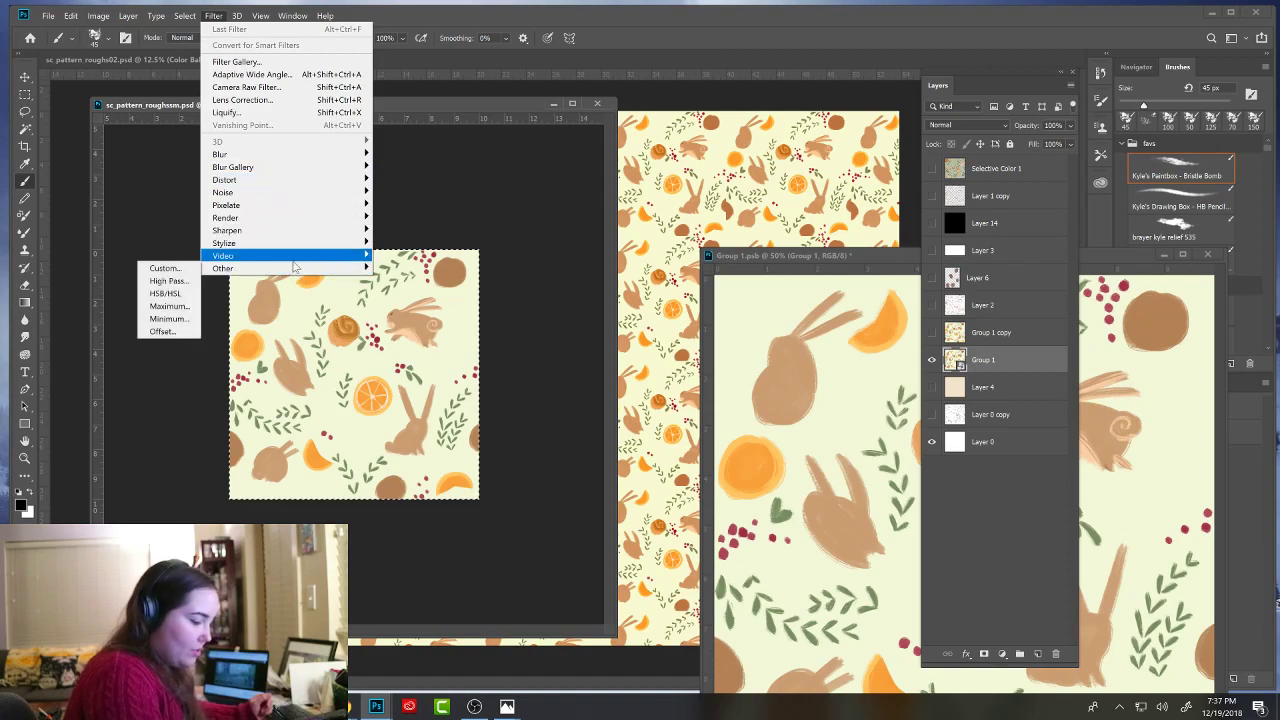
left_click(162, 331)
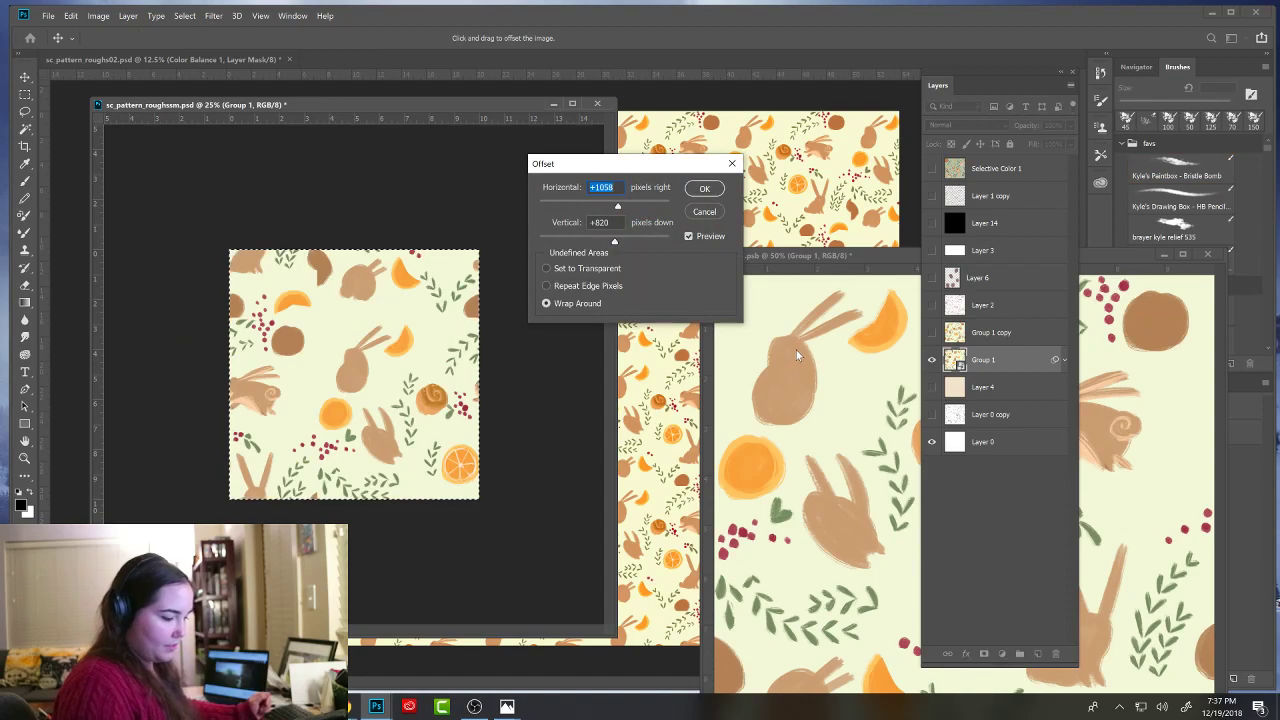
left_click_drag(614, 242, 620, 245)
left_click_drag(619, 243, 619, 244)
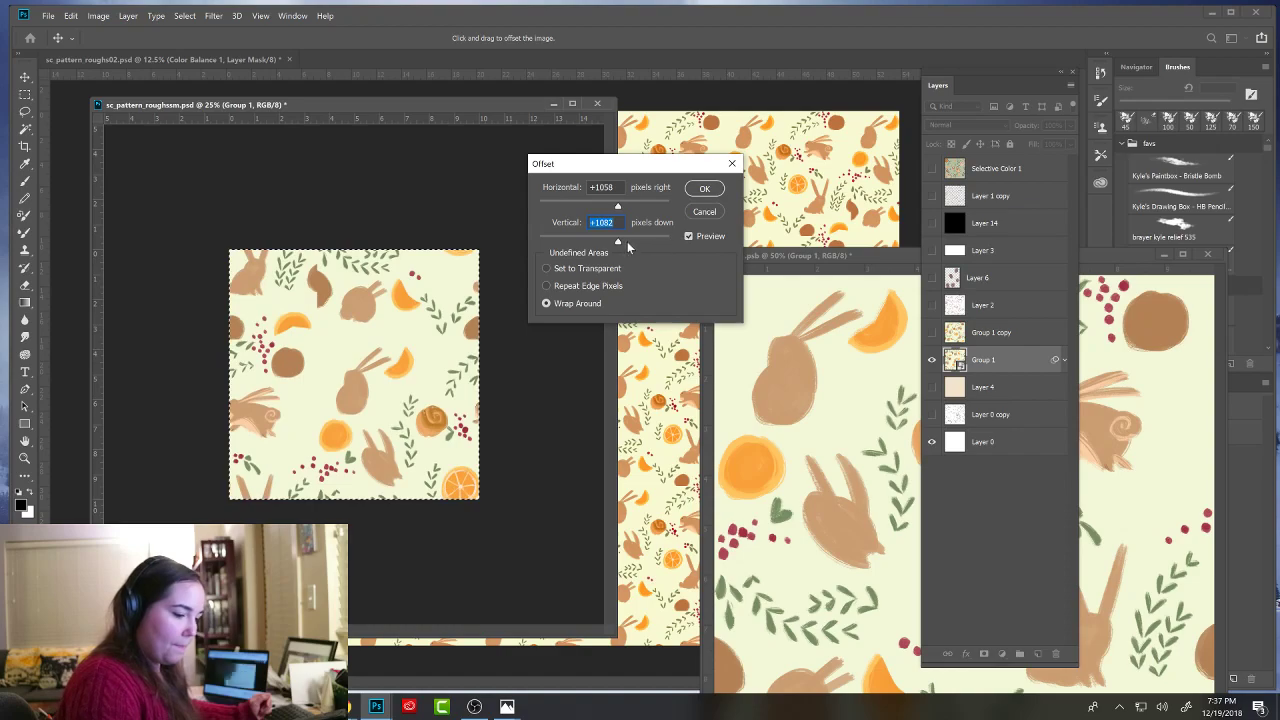
left_click_drag(619, 208, 622, 206)
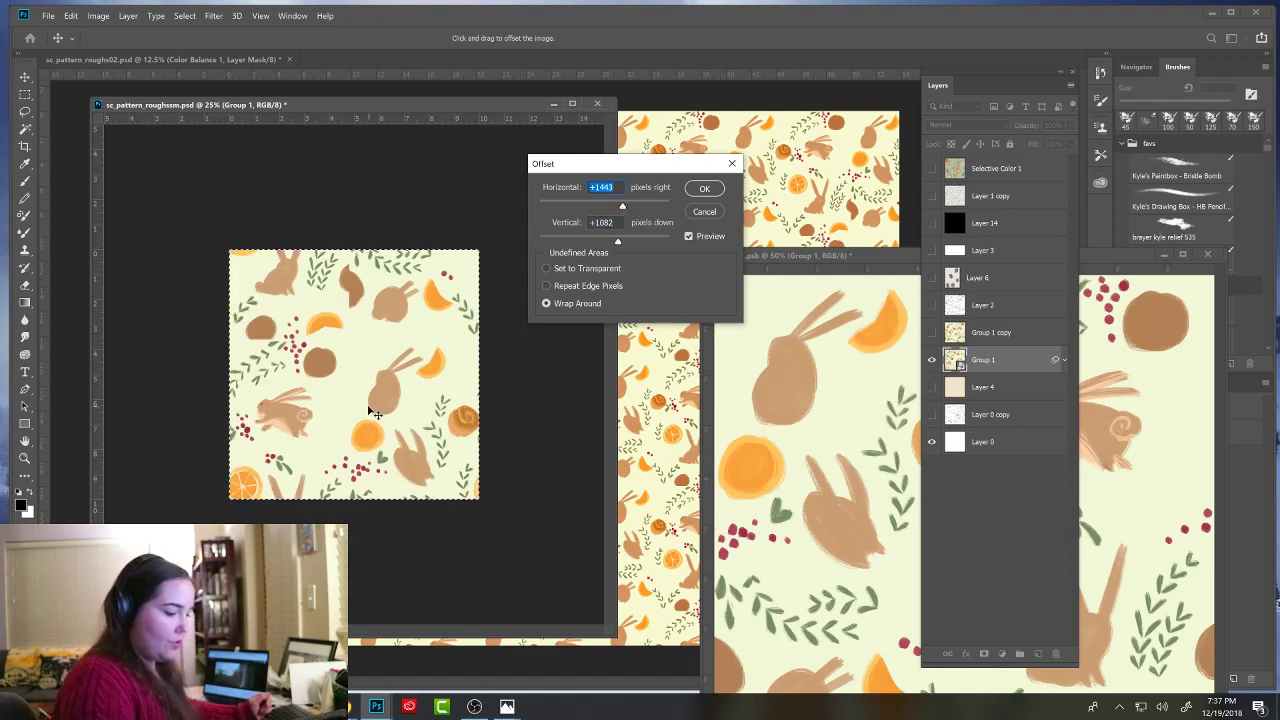
left_click(704, 188)
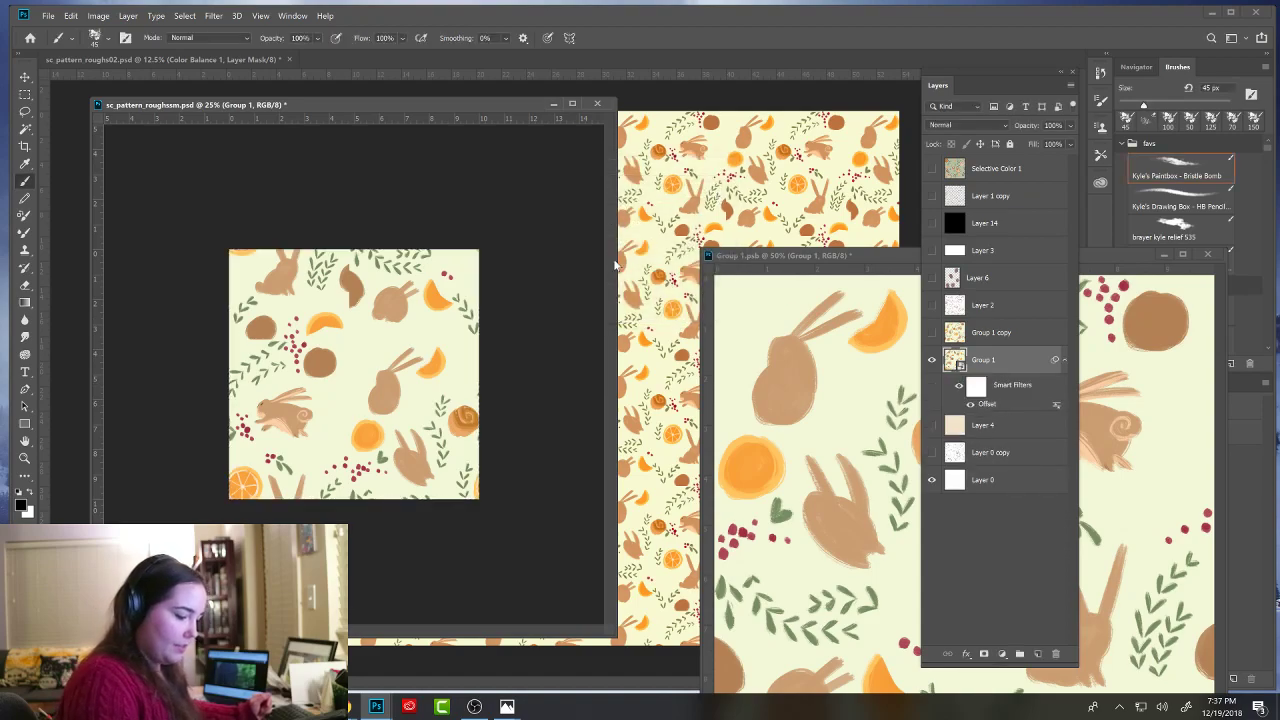
- Check the offset tile by toggling Group 1's visibility, and close Group 1.psb without saving
left_click_drag(516, 102, 589, 150)
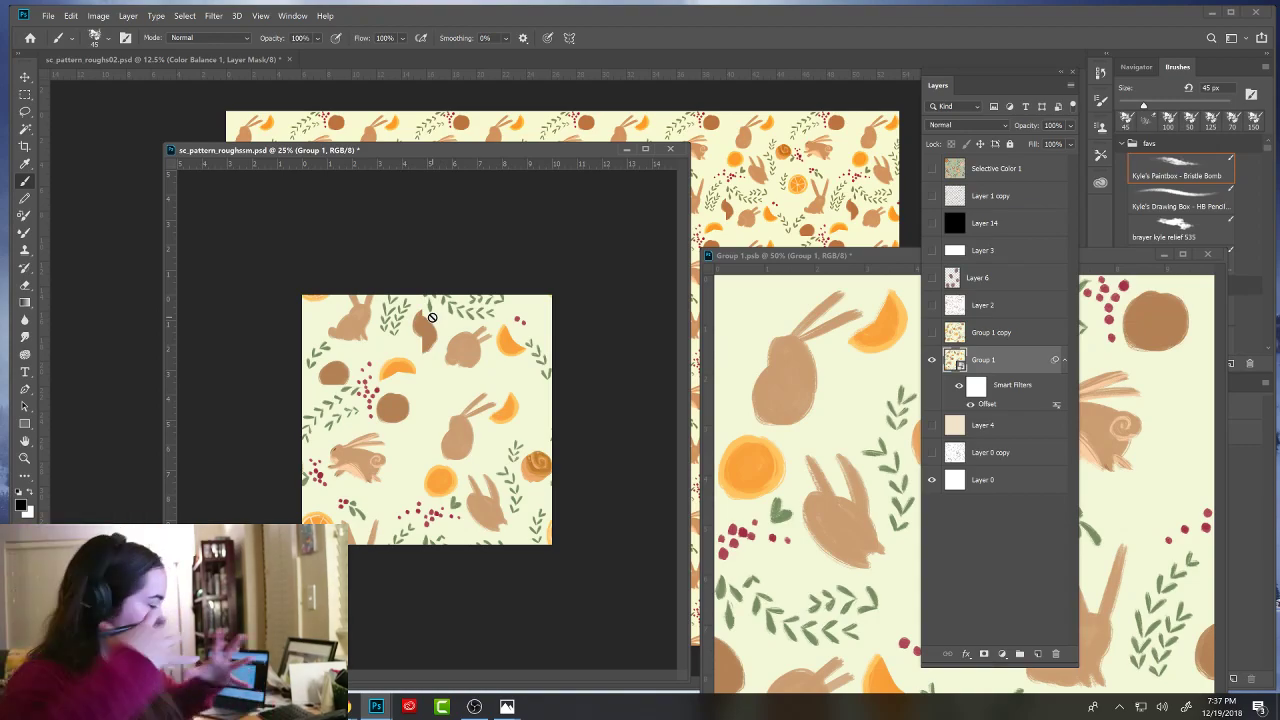
left_click(932, 360)
left_click(932, 360)
left_click_drag(898, 257, 547, 138)
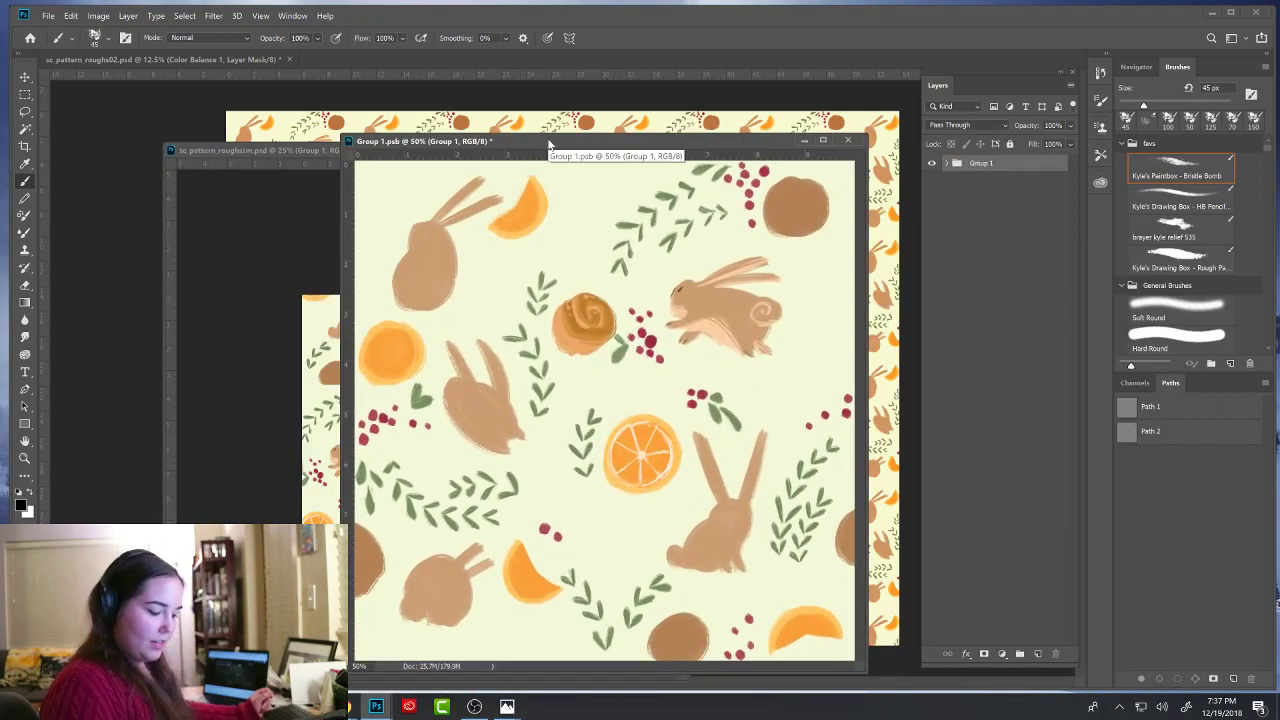
left_click(849, 140)
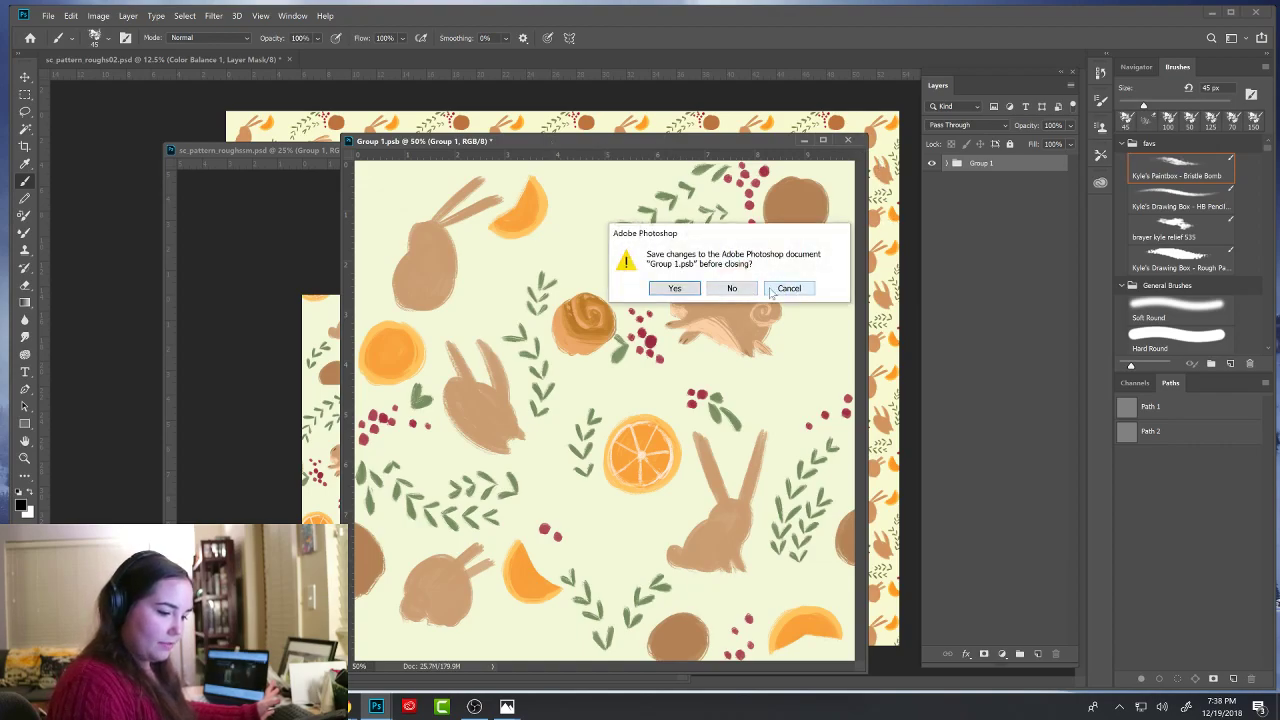
left_click(752, 290)
- Undo the Offset filter and the smart object conversion, and show and expand the layered Group 1
key("ctrl+z")
key("ctrl+z")
key("ctrl+z")
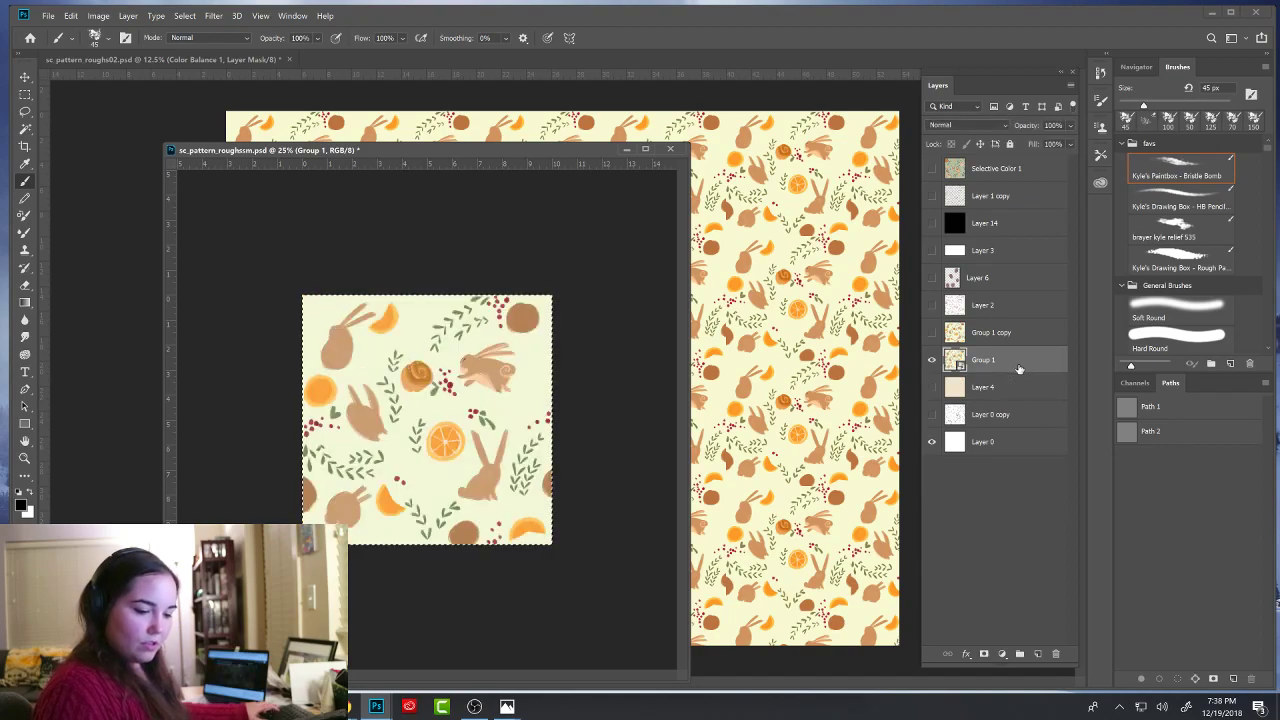
key("ctrl+z")
key("ctrl+z")
key("ctrl+z")
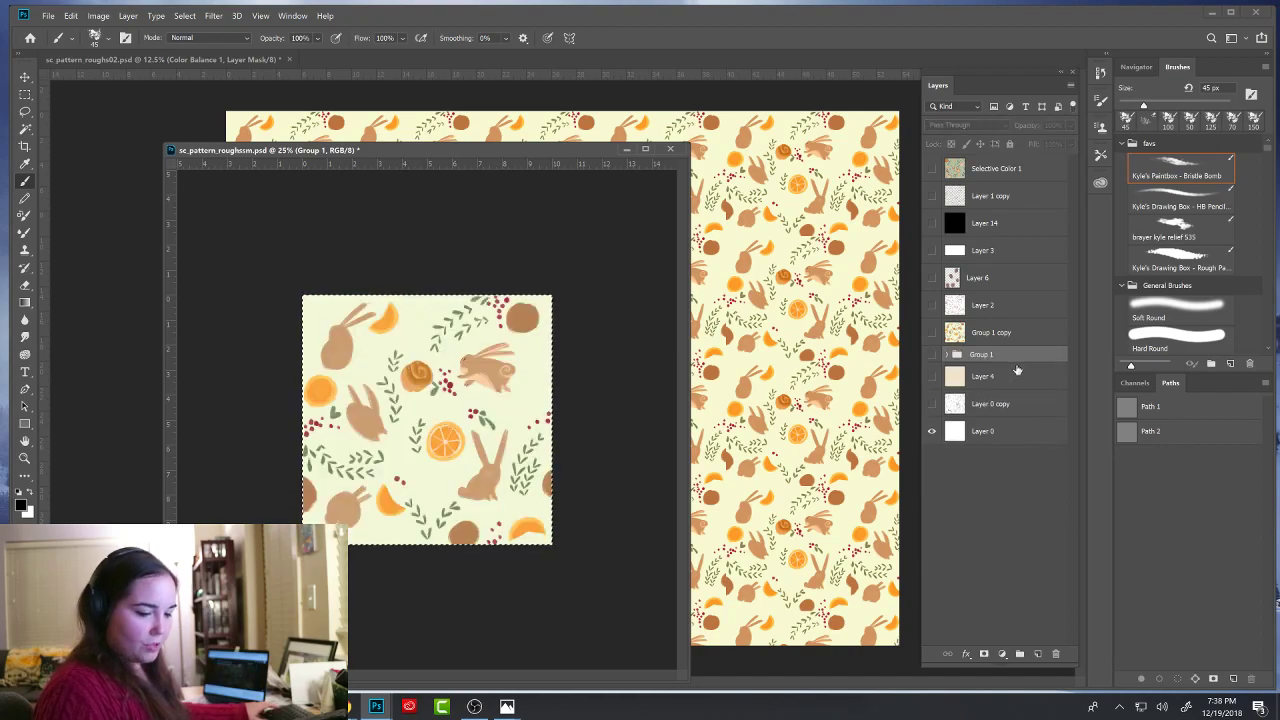
key("ctrl+z")
left_click(932, 356)
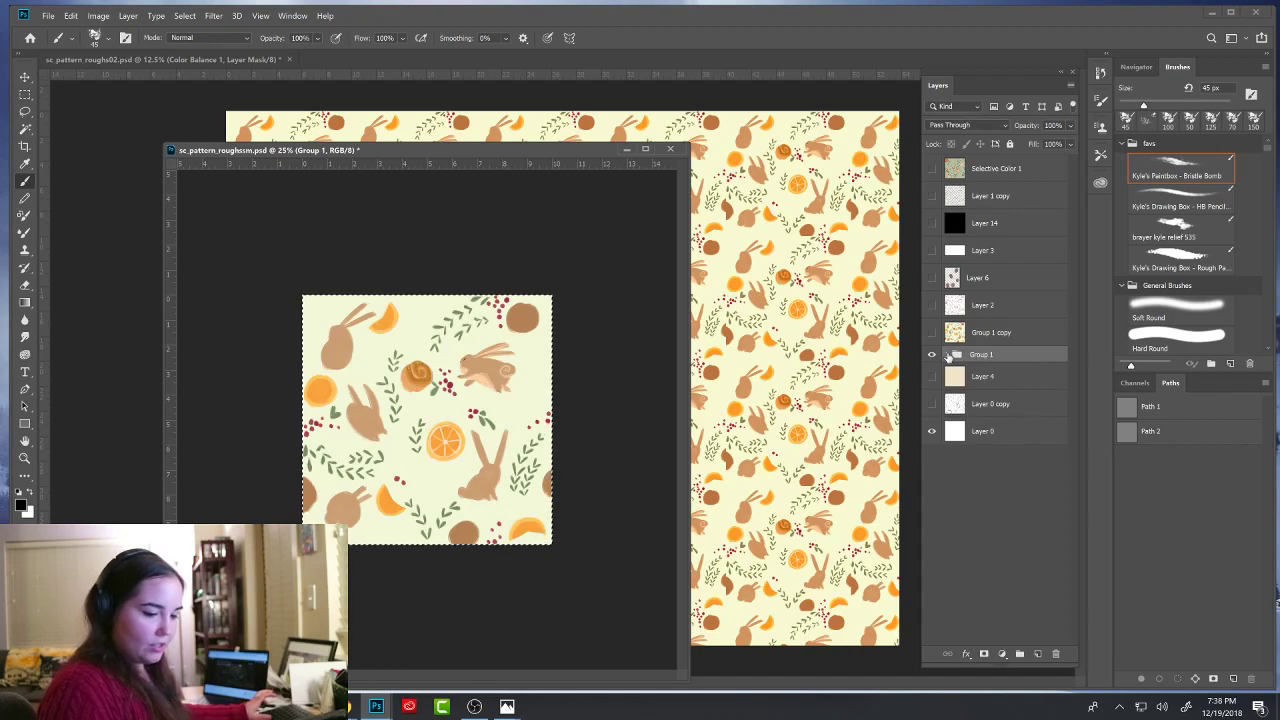
left_click(949, 356)
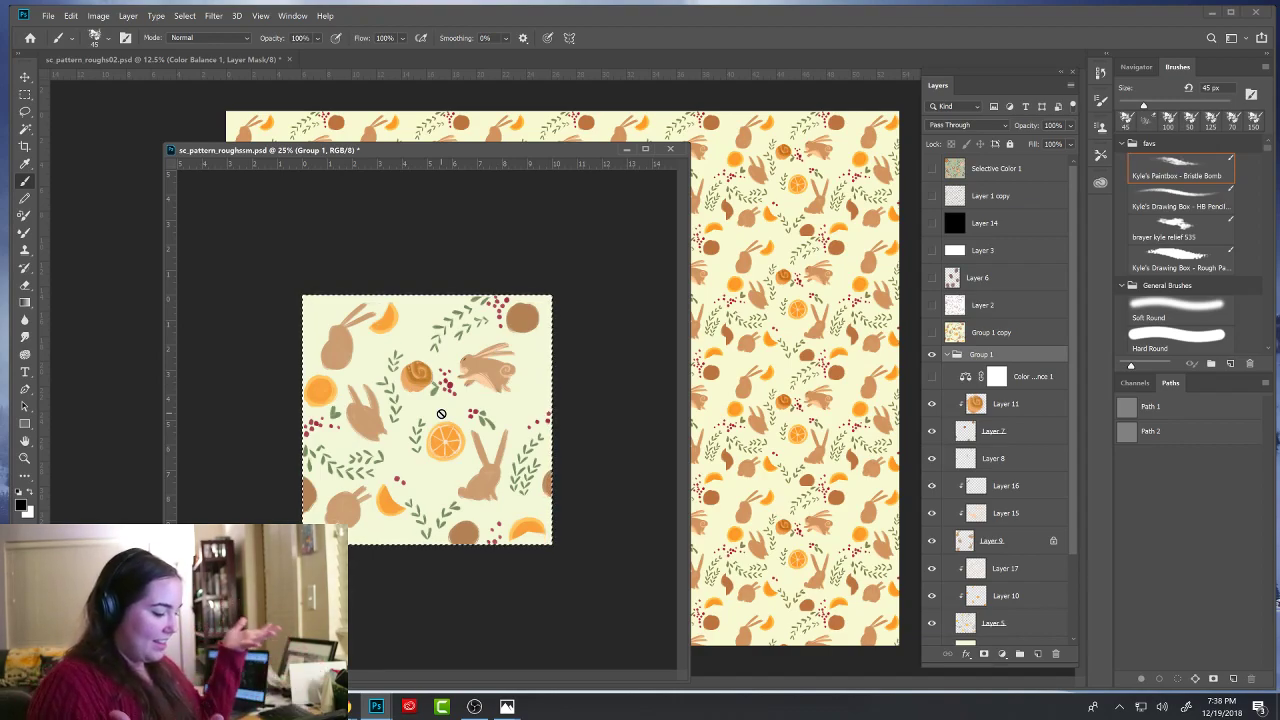
- Check what Layer 7 holds by toggling it, and try to repeat the last Offset filter on that layer
left_click(995, 431)
left_click(932, 431)
left_click(932, 431)
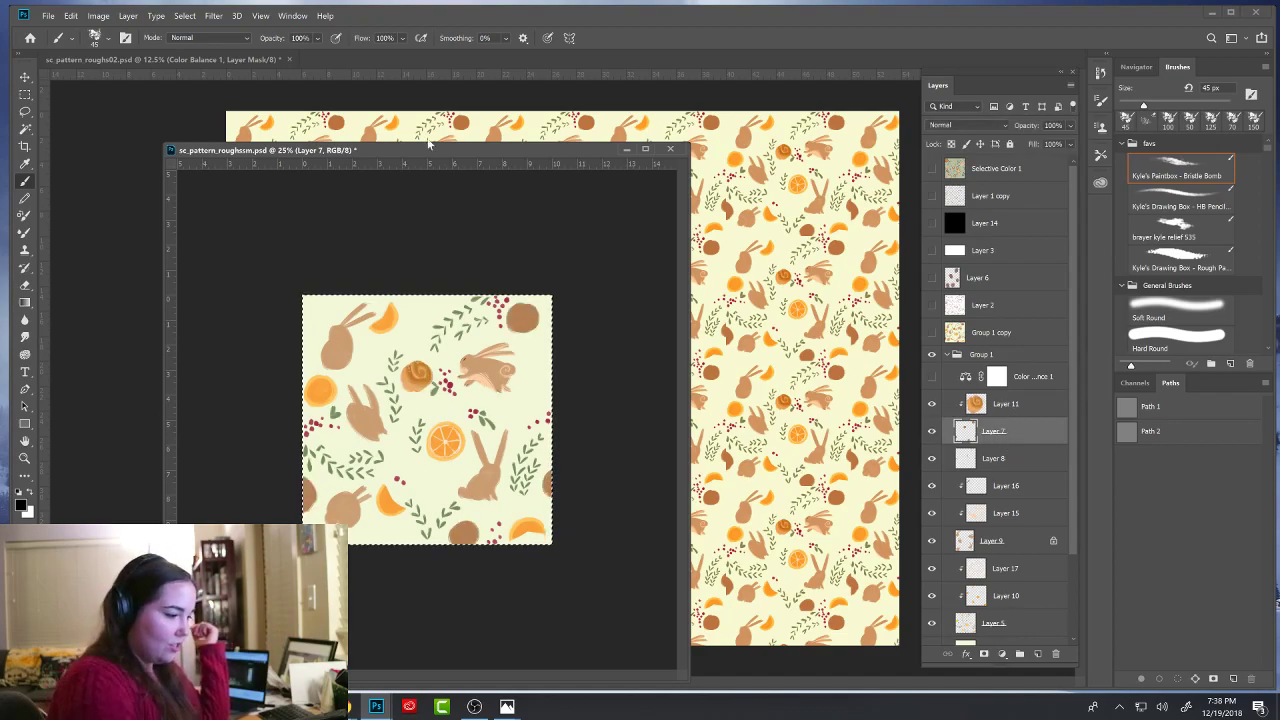
left_click(300, 16)
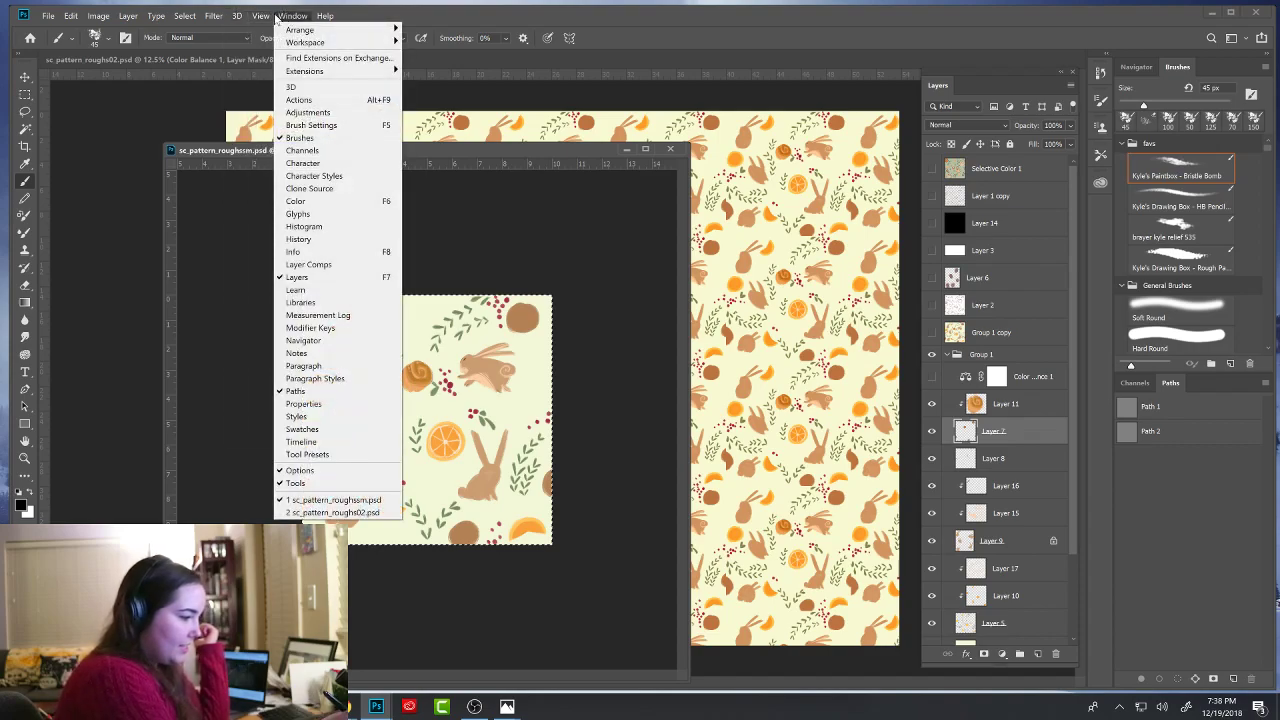
mouse_move(215, 17)
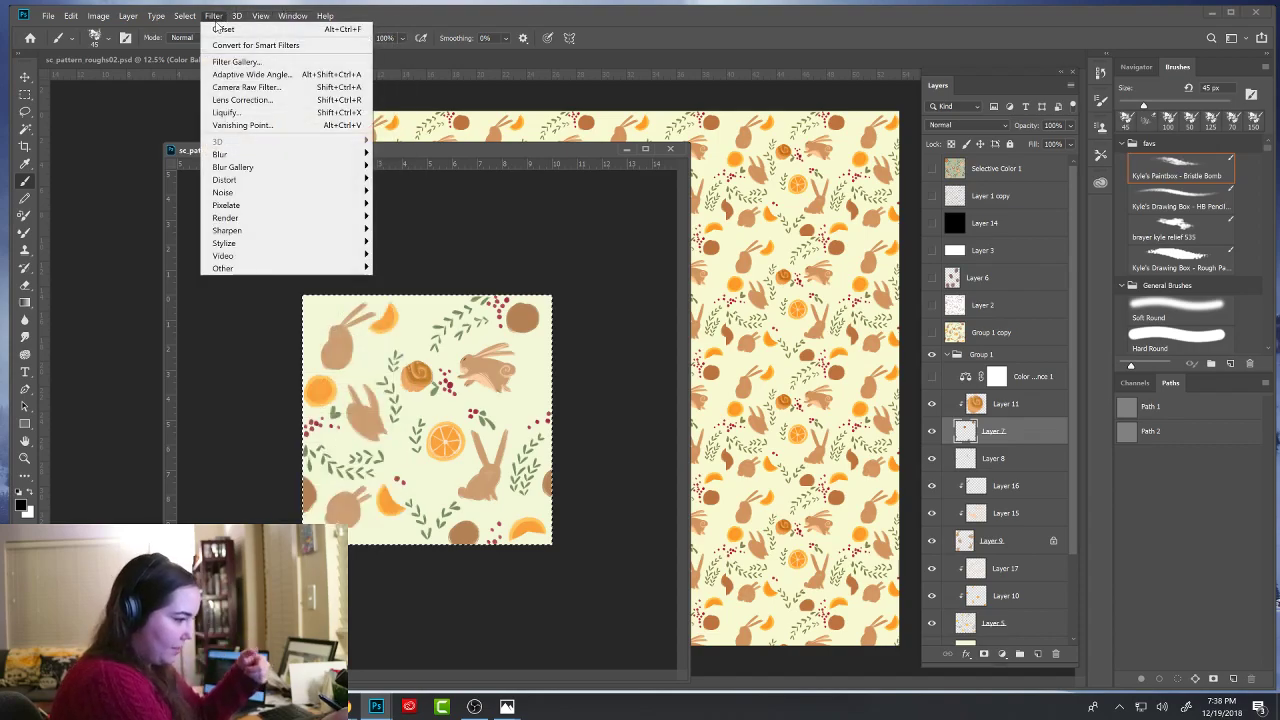
mouse_move(258, 17)
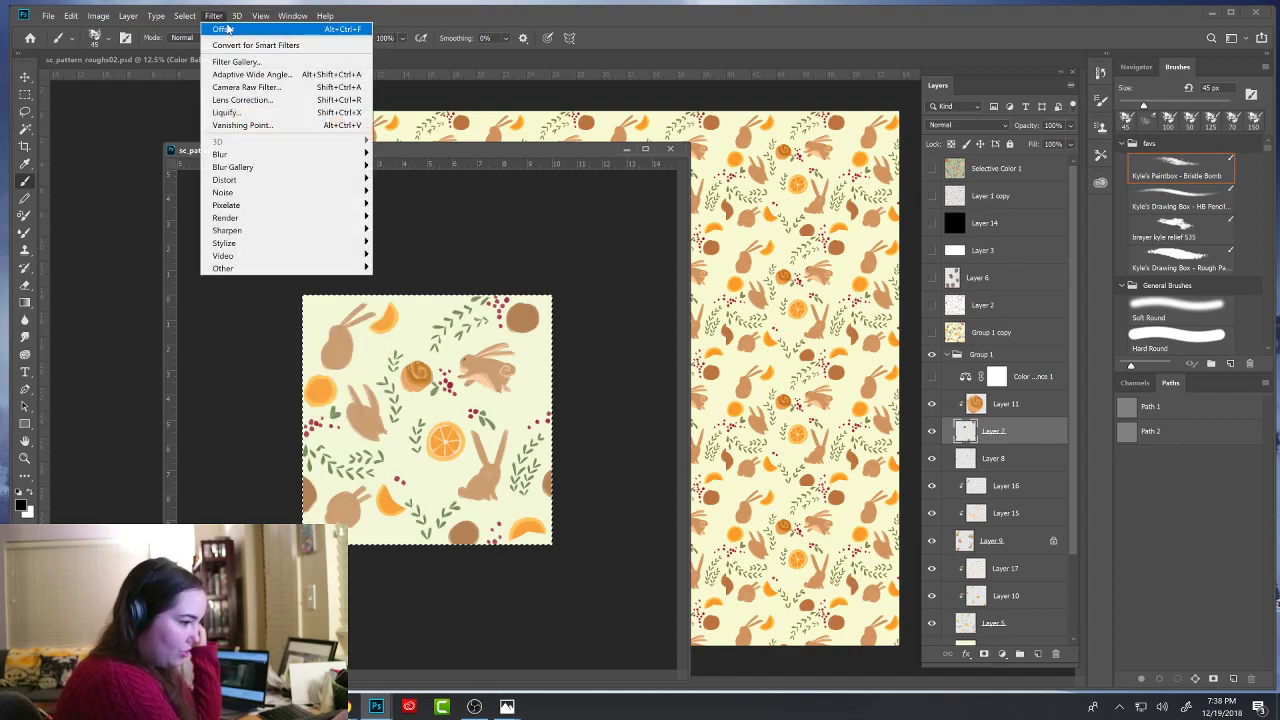
left_click(226, 29)
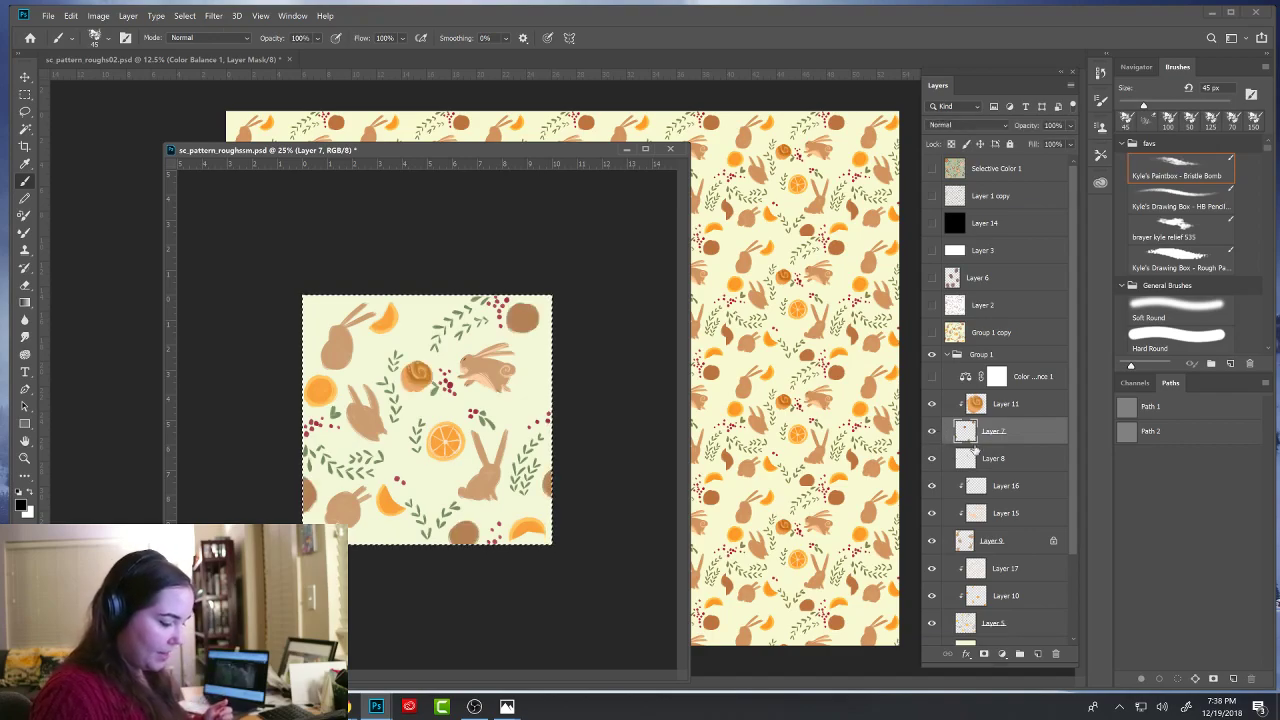
- Check what Layer 8 holds by toggling it, and repeat the last Offset filter on Layer 8 and on Layer 9
left_click(932, 459)
left_click(932, 459)
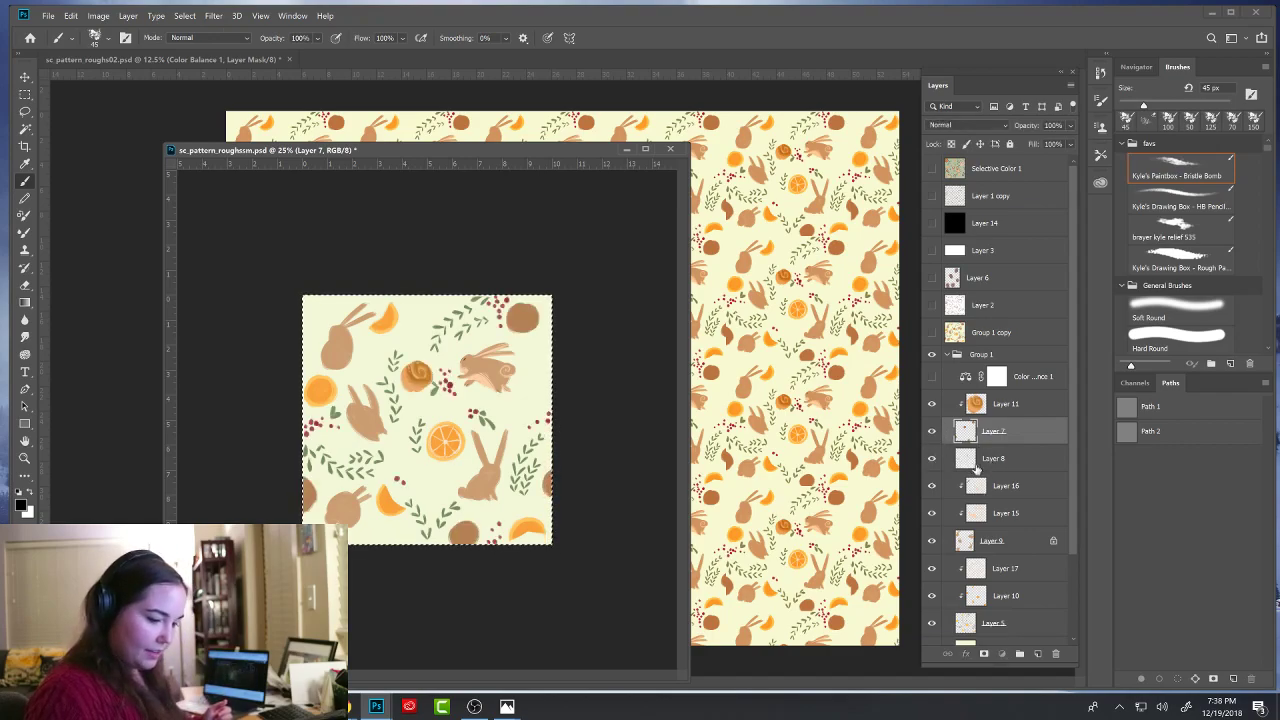
left_click(985, 462)
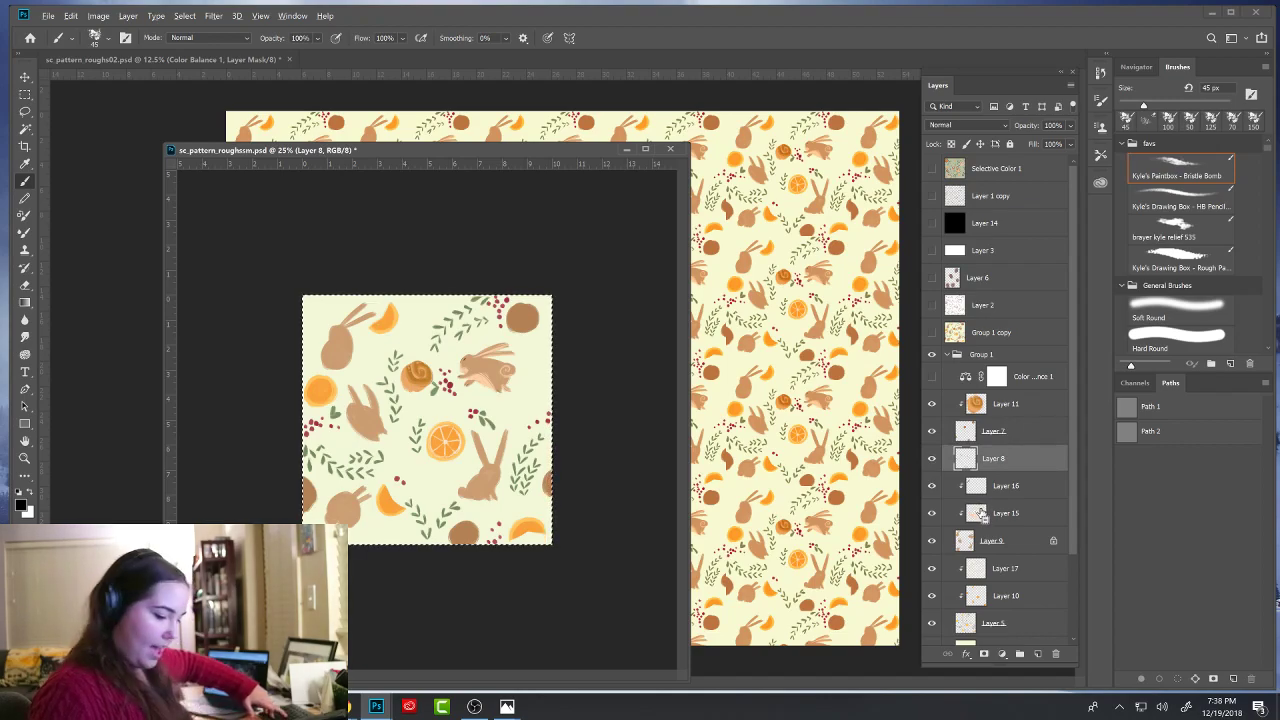
key("ctrl+alt+f")
left_click(1008, 546)
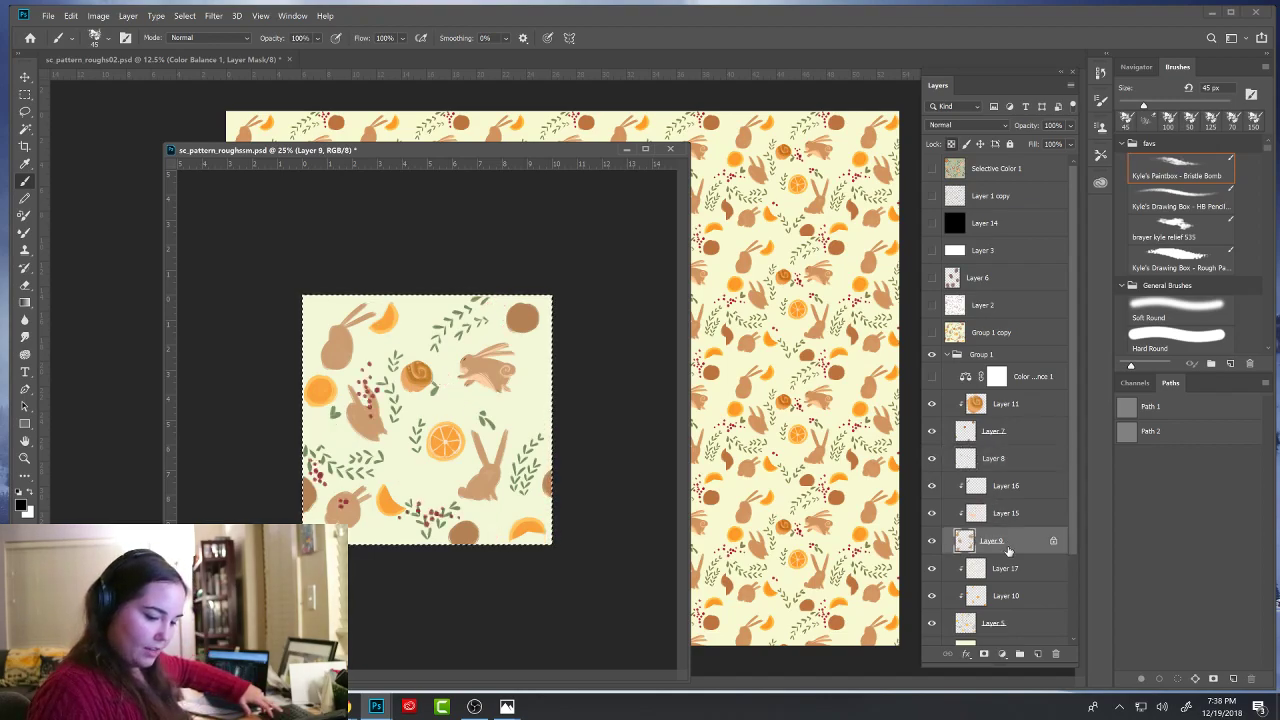
key("ctrl+alt+f")
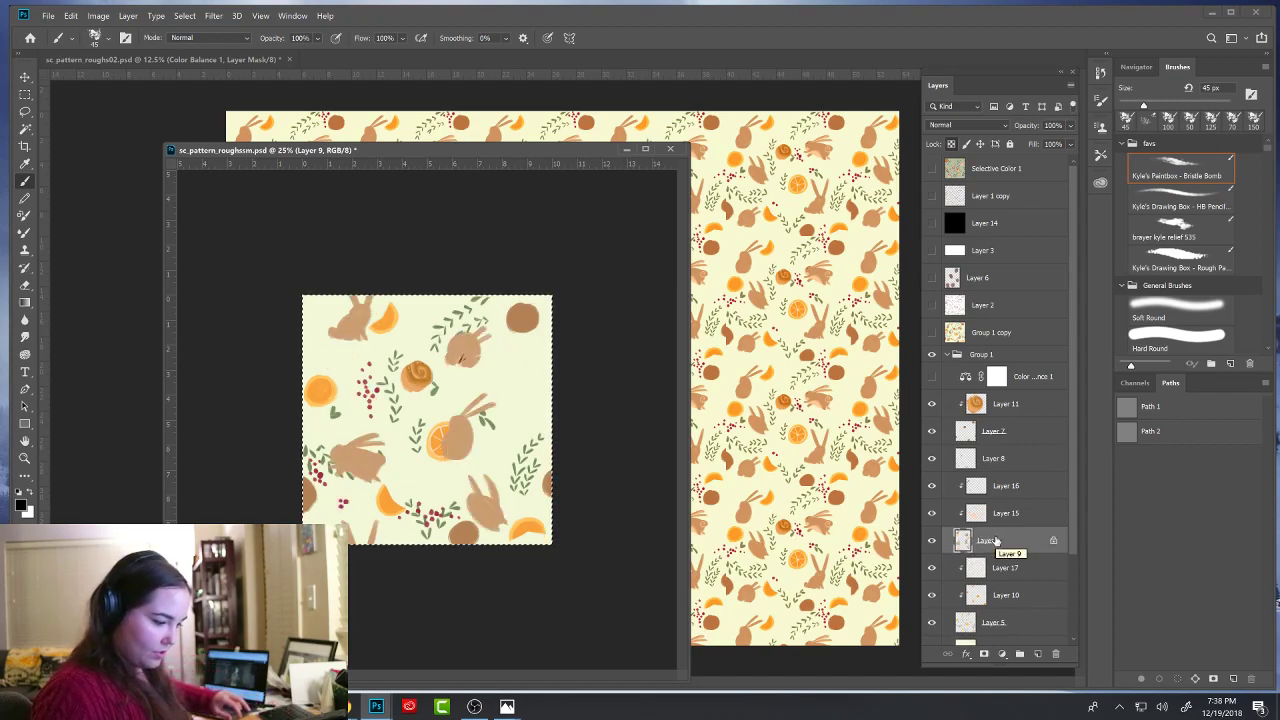
- Select Layer 15, the clipped layer directly above Layer 9
left_click(990, 512)
left_click(990, 485)
left_click(1004, 514)
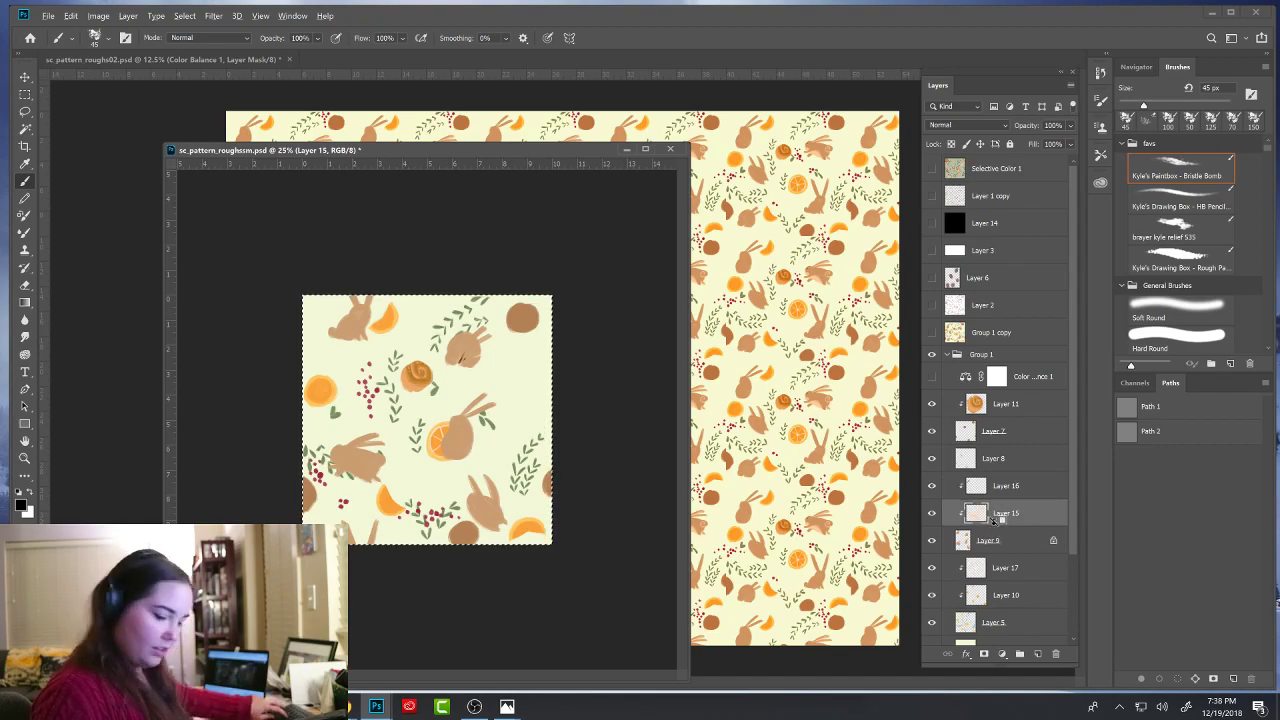
- Reapply the last offset filter to the bunny details on Layer 16
left_click(1004, 493)
key("Delete")
left_click(996, 568)
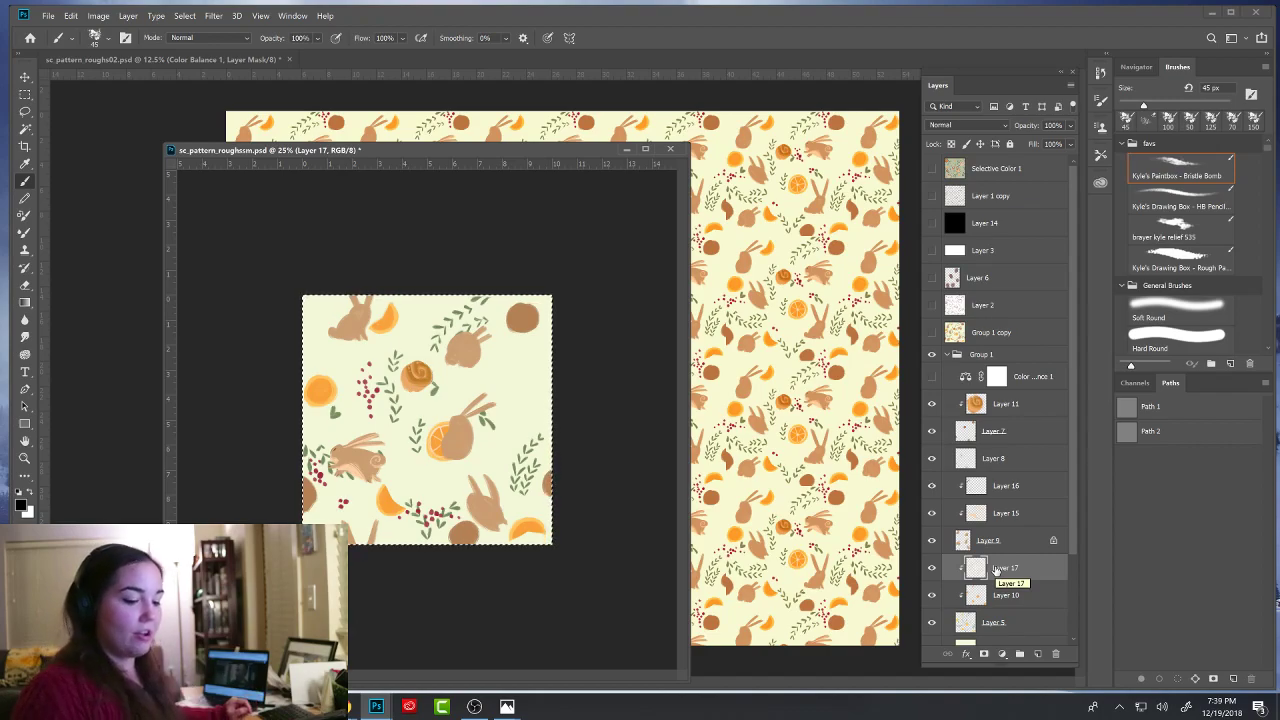
- Reapply the last offset filter to Layer 5 and to the orange details clipped to it on Layers 10 and 17
scroll(1065, 540, "down", 3)
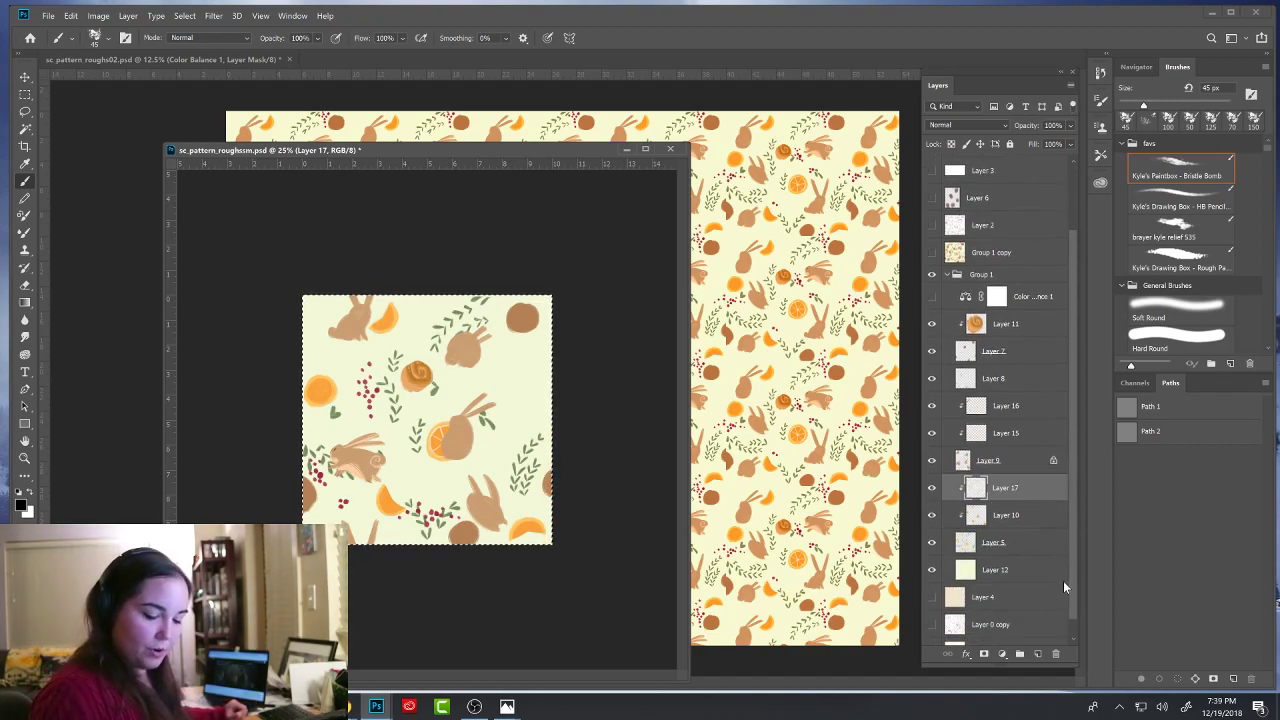
left_click(975, 541)
left_click(931, 542)
left_click(931, 542)
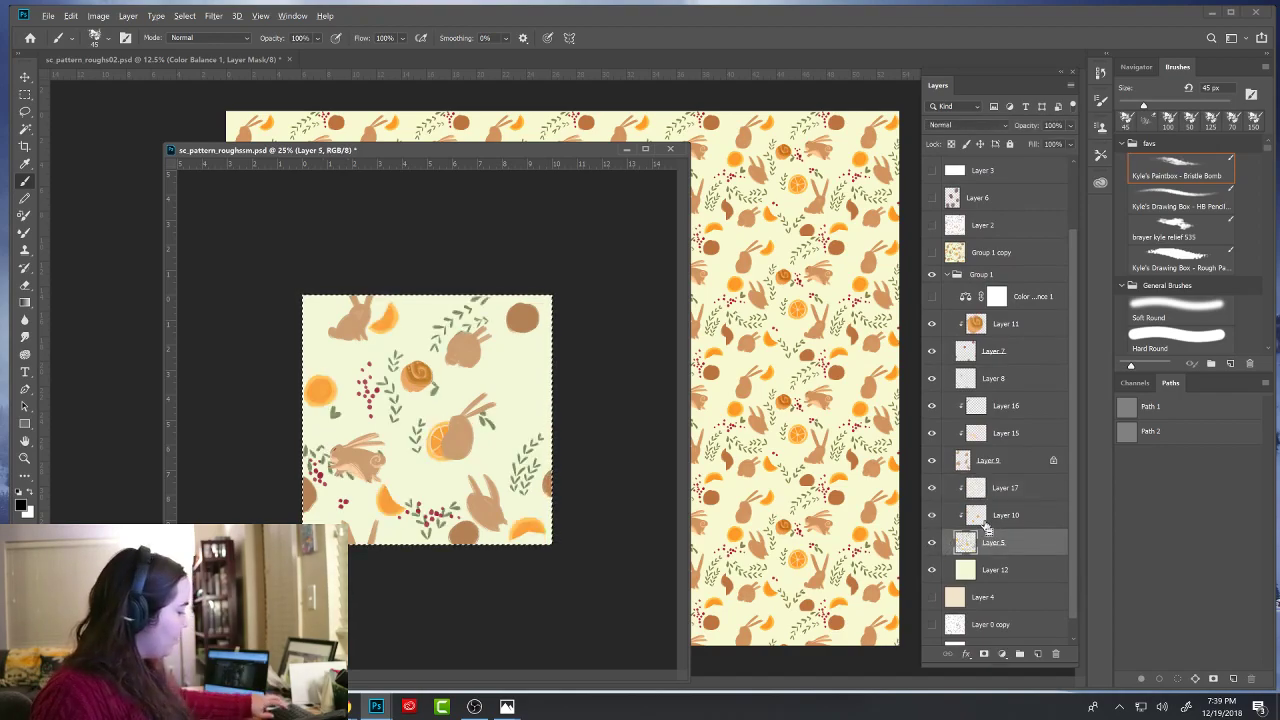
key("ctrl+alt+f")
left_click(1011, 524)
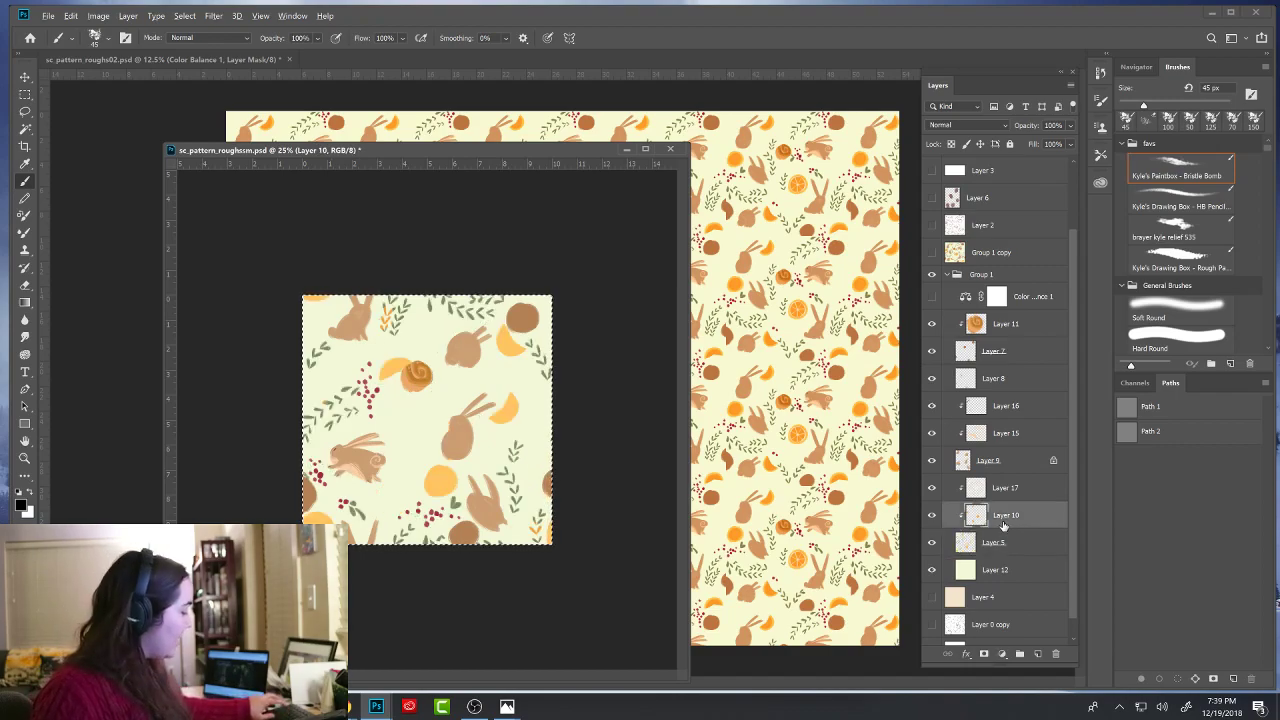
left_click(1012, 490)
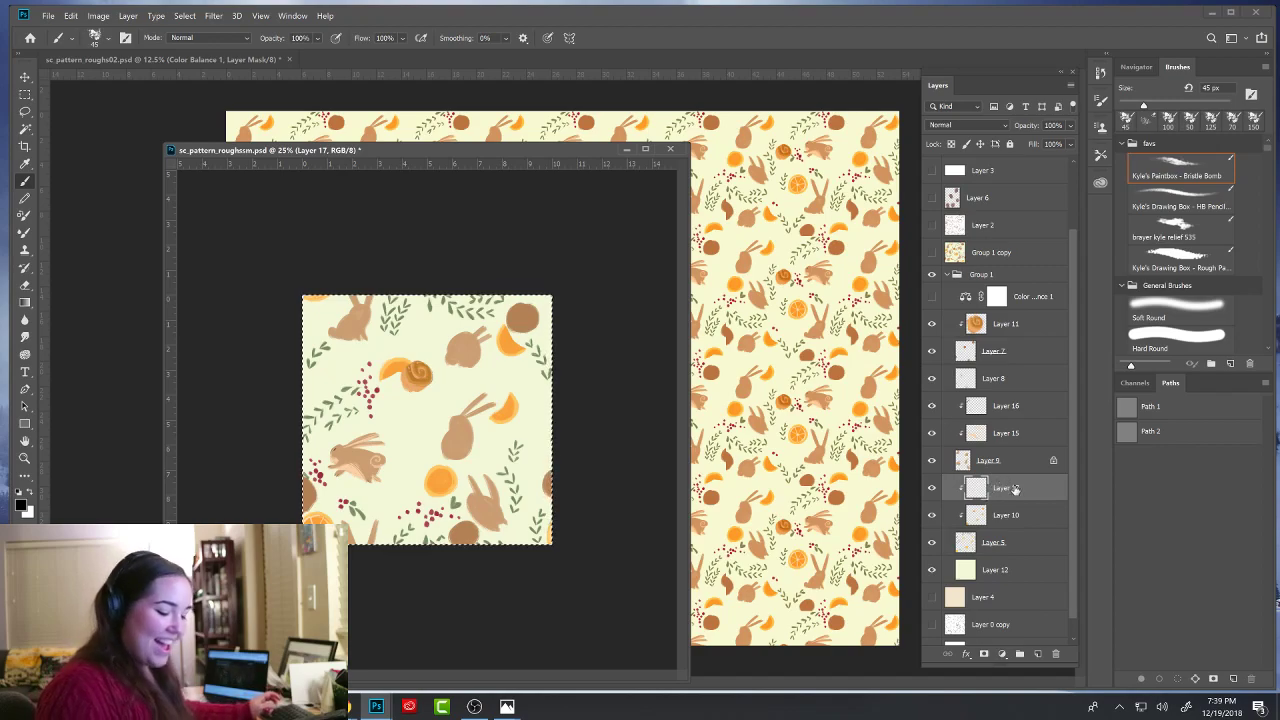
- Toggle the visibility of Layer 9 and Layer 15 to check how their artwork lines up in the tile
left_click(987, 550)
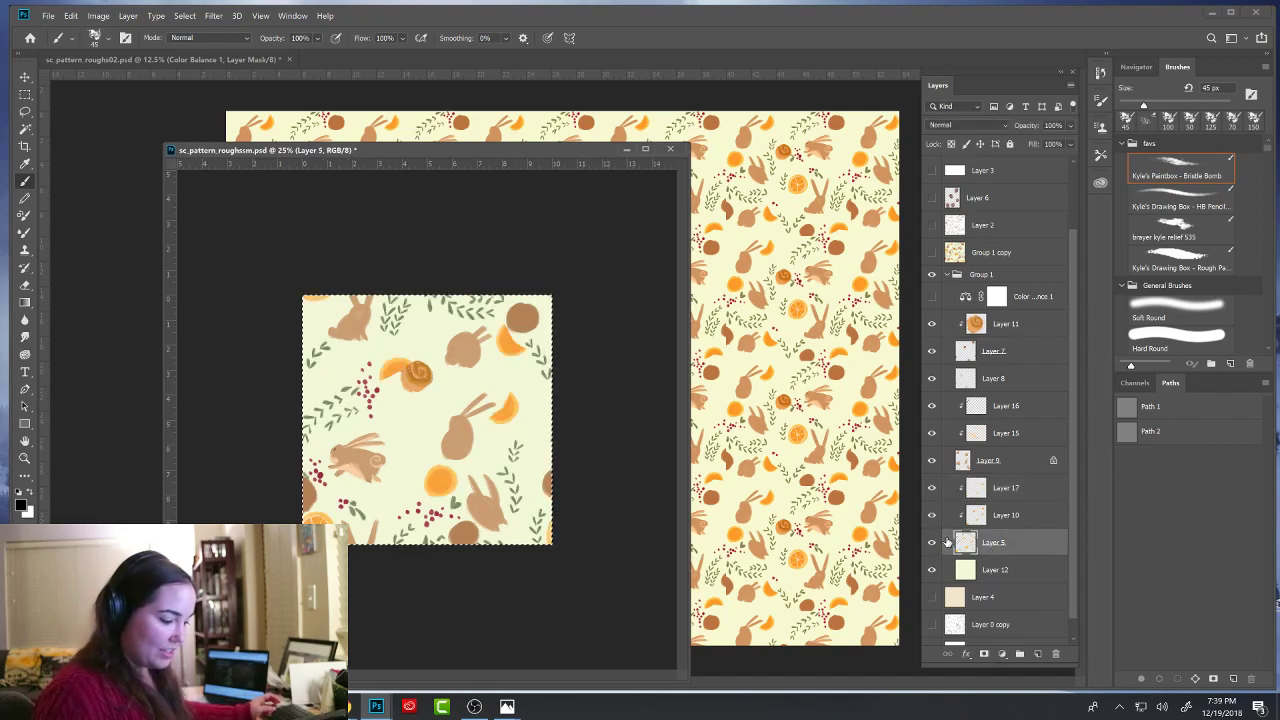
left_click(932, 462)
left_click(932, 462)
left_click(932, 437)
left_click(932, 437)
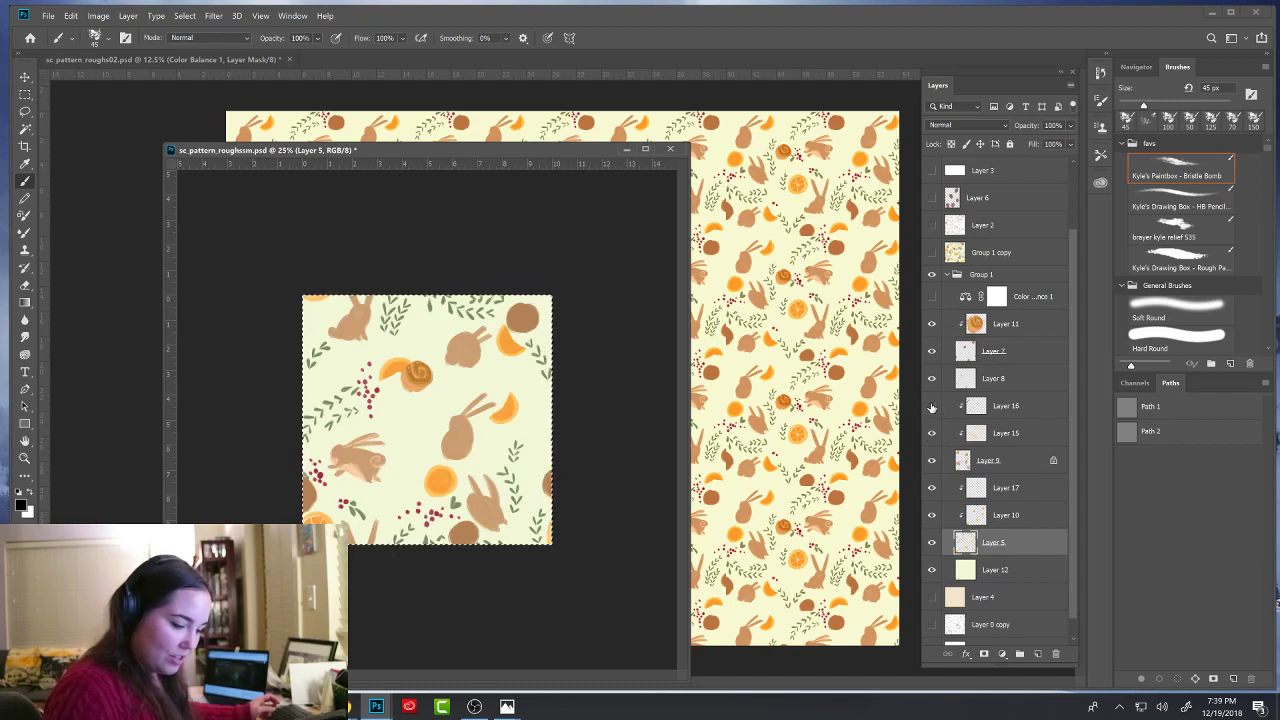
- Try reapplying the last offset filter to the orange spiral on Layer 11, and undo it
left_click(980, 328)
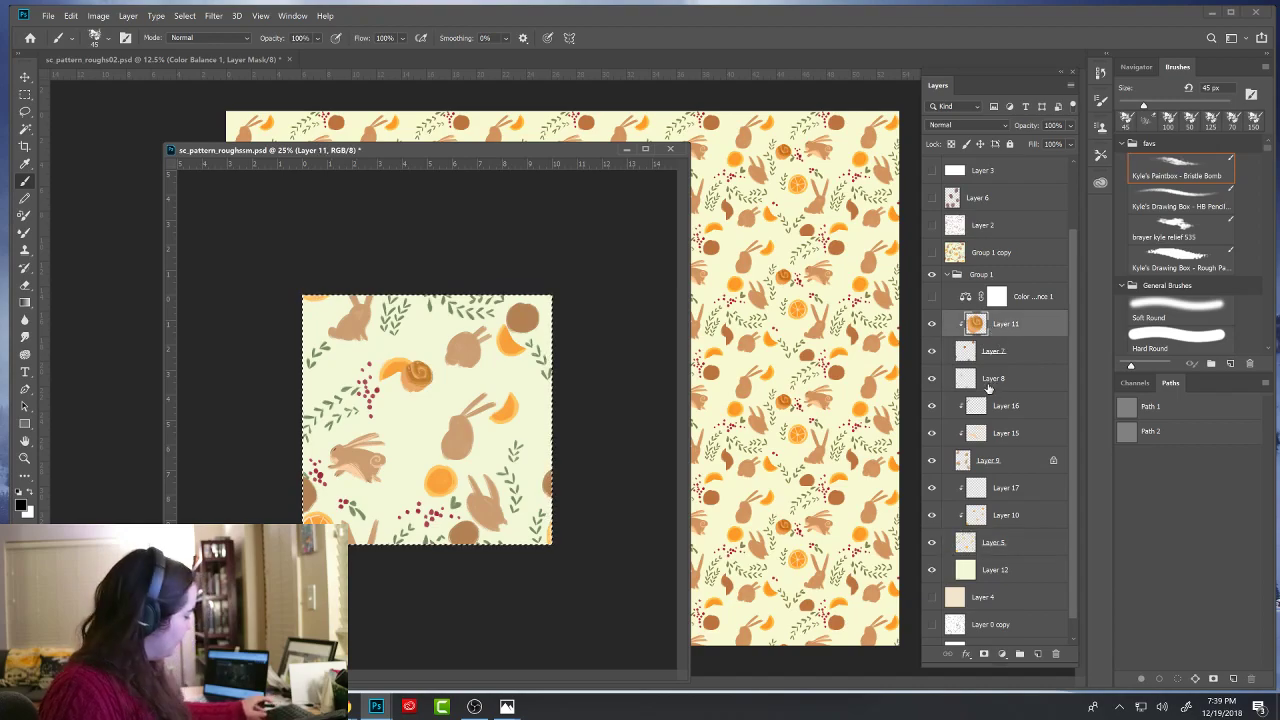
key("Delete")
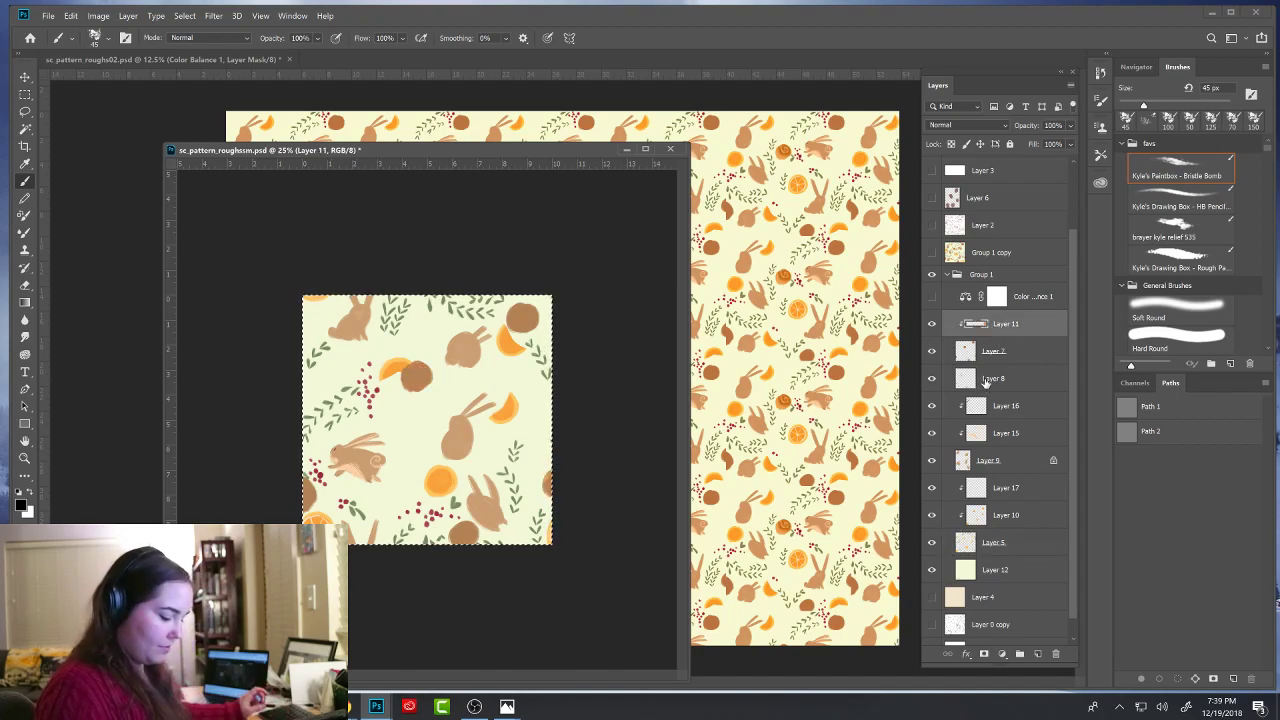
key("ctrl+z")
- Reapply the last offset filter to Layer 7 and toggle its visibility to check the brown round shapes
left_click(975, 354)
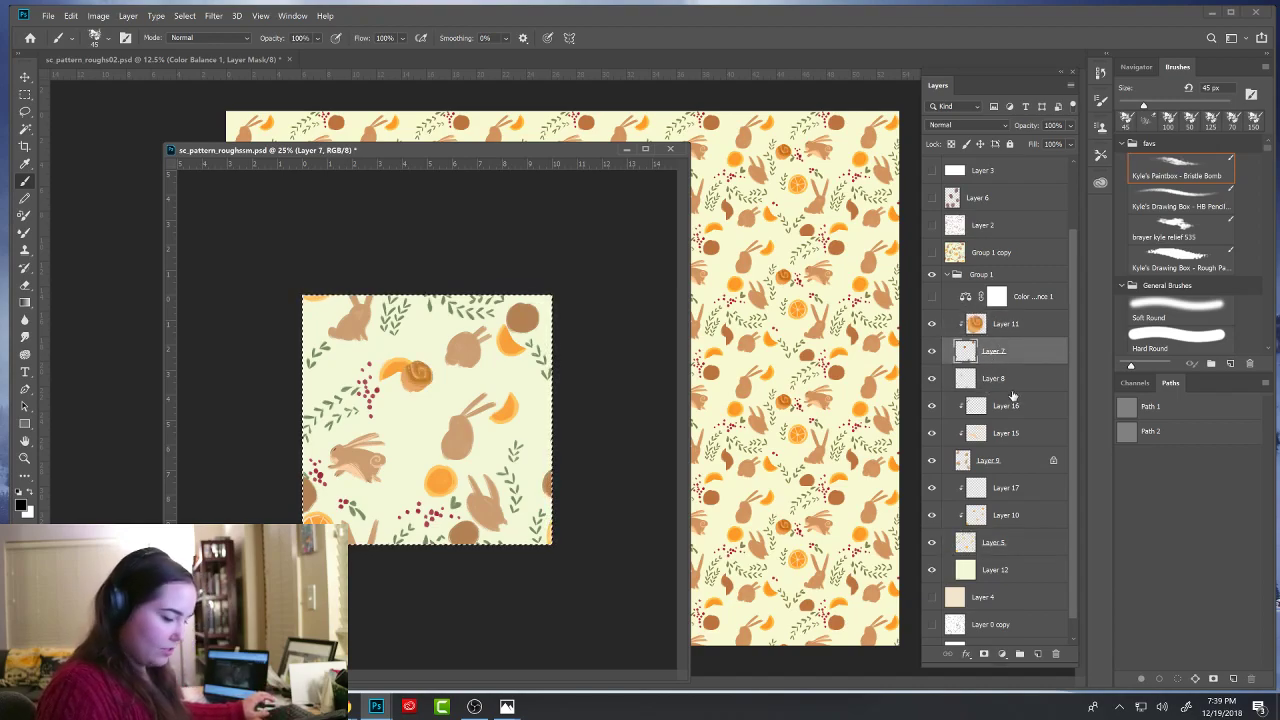
key("Delete")
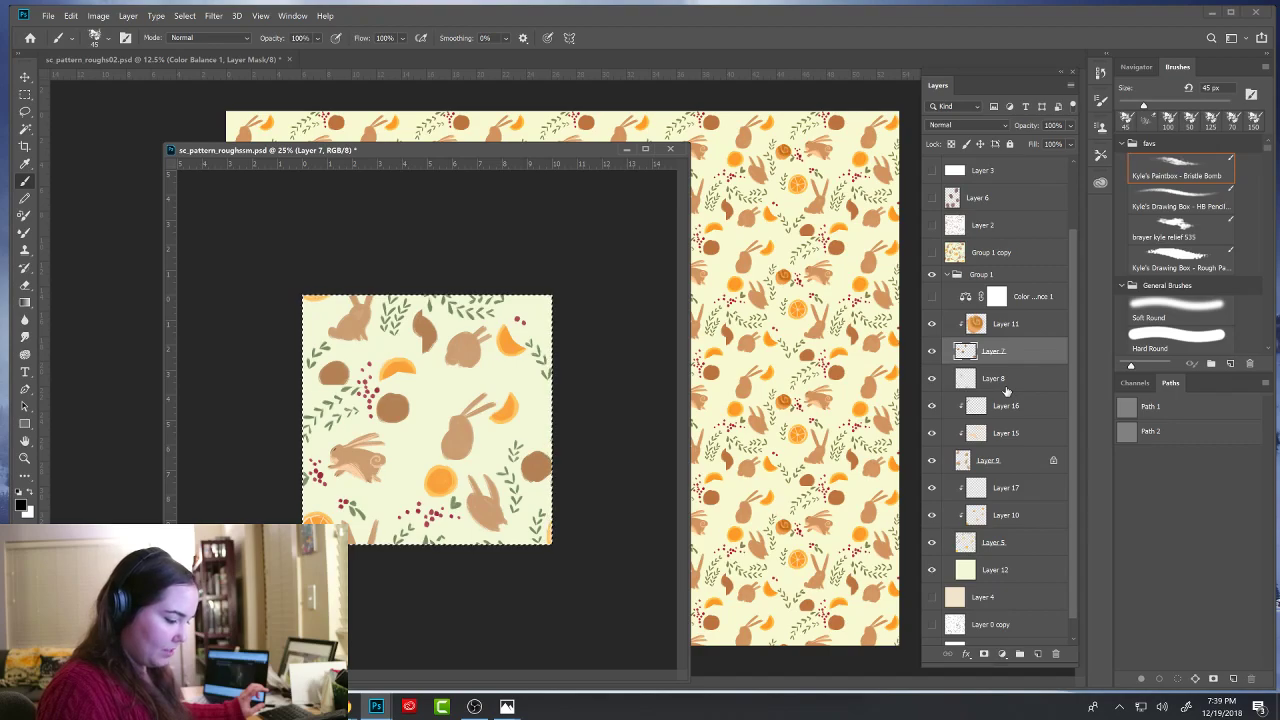
left_click(933, 351)
left_click(933, 351)
left_click(933, 351)
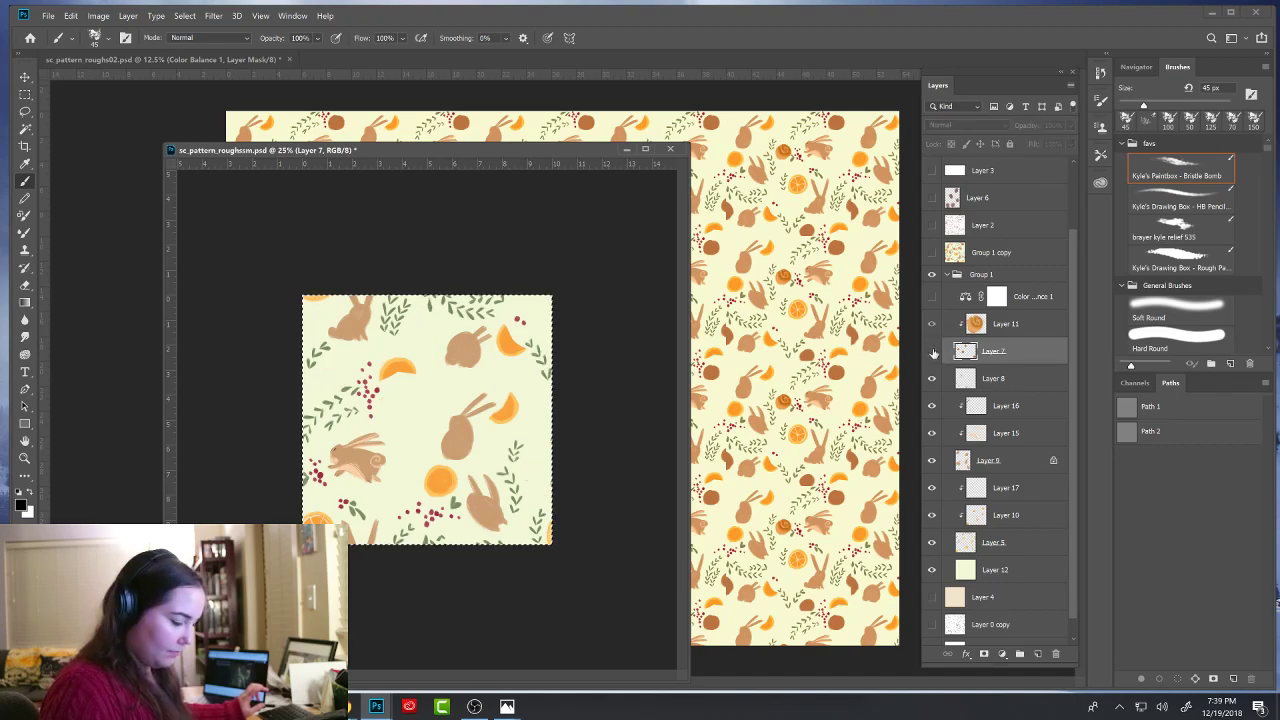
left_click(933, 351)
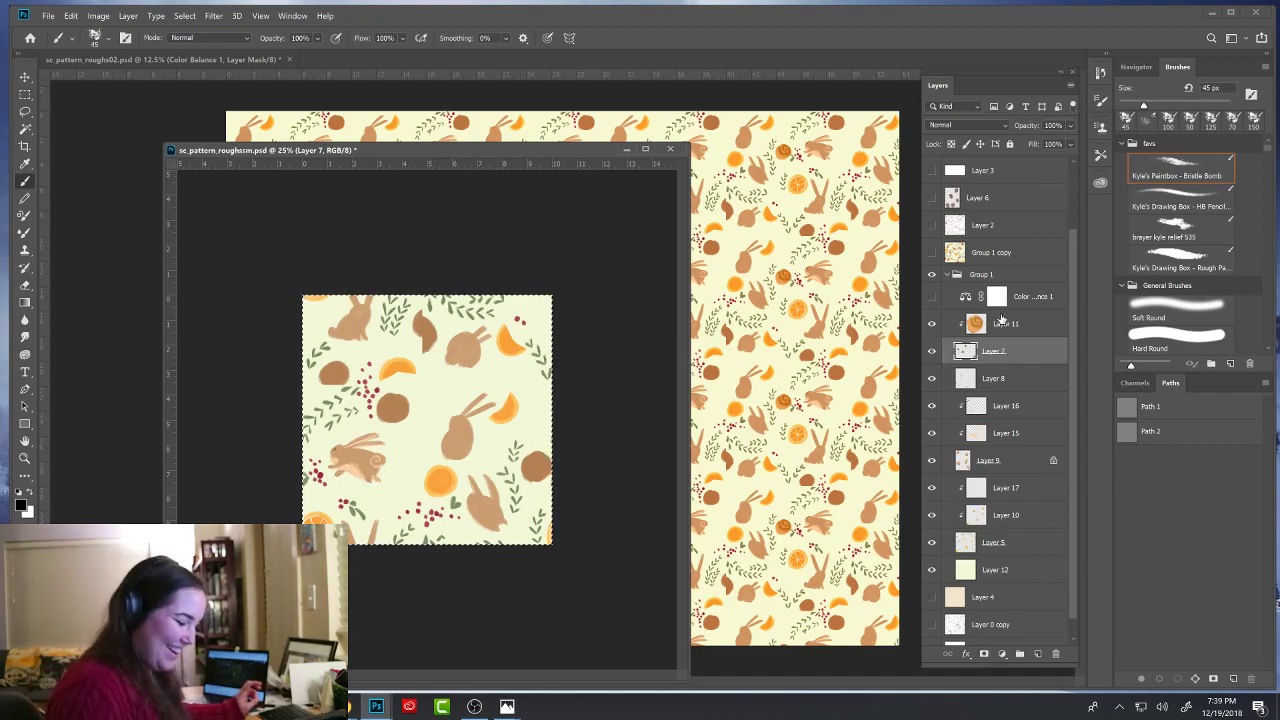
left_click(932, 351)
left_click(932, 351)
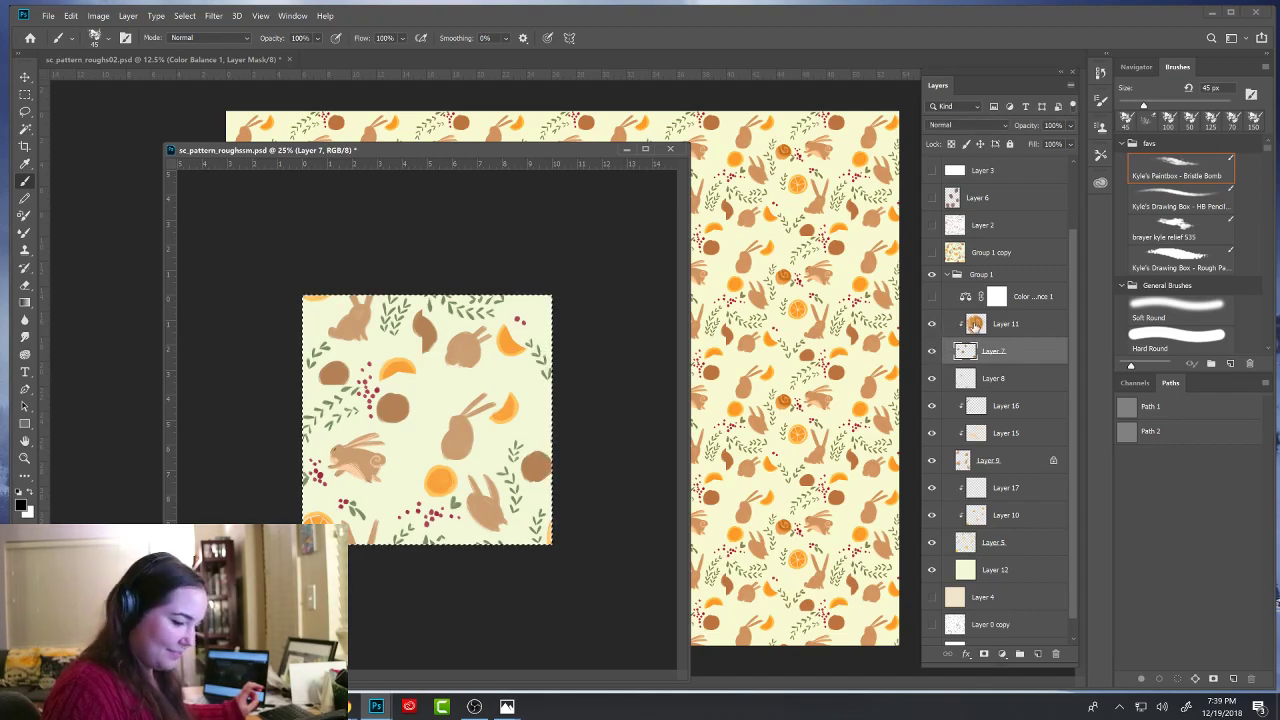
- Move the orange spiral on Layer 11 onto the brown round shape beside the berries, and clear the selection
left_click(995, 328)
key("v")
mouse_move(623, 417)
left_mouse_down()
mouse_move(561, 452)
mouse_move(594, 445)
left_mouse_up()
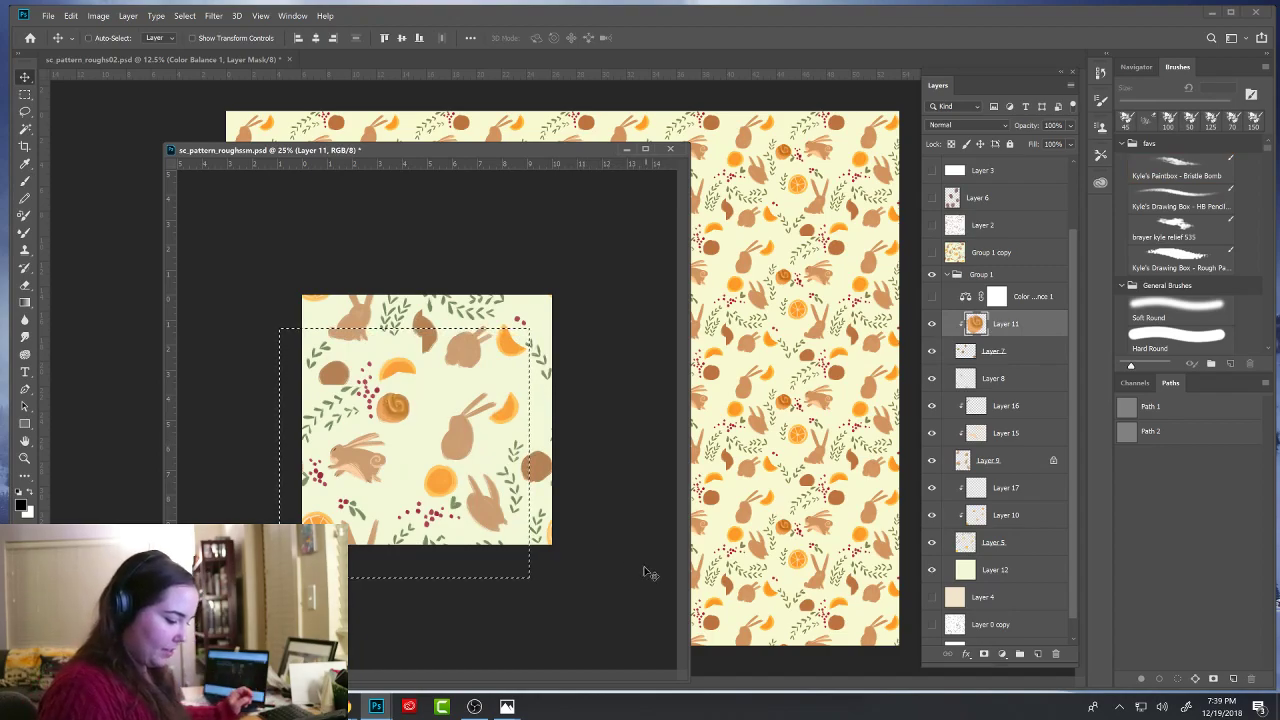
key("ctrl+d")
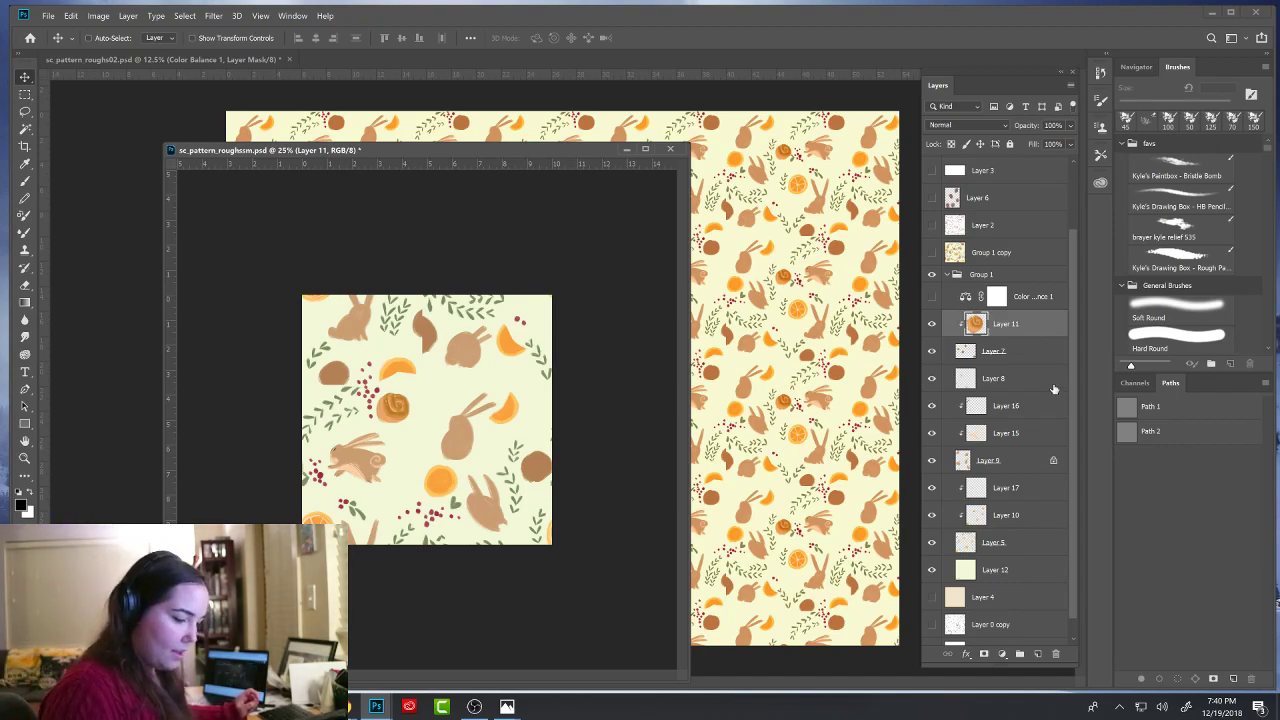
- On Layer 7, paint the crescent near the tile's upper edge into a full brown circle, trimming its outline with a 70 px Eraser
left_click(975, 352)
key("b")
left_click(434, 330, "alt")
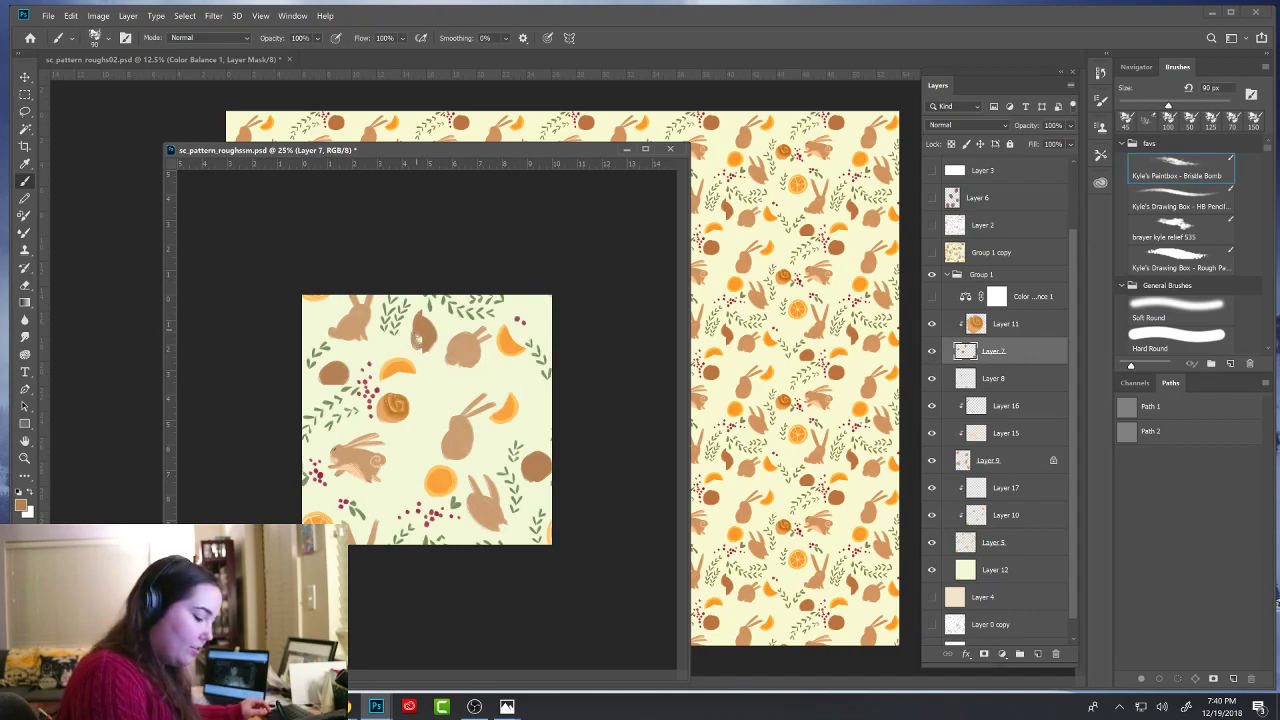
key("e")
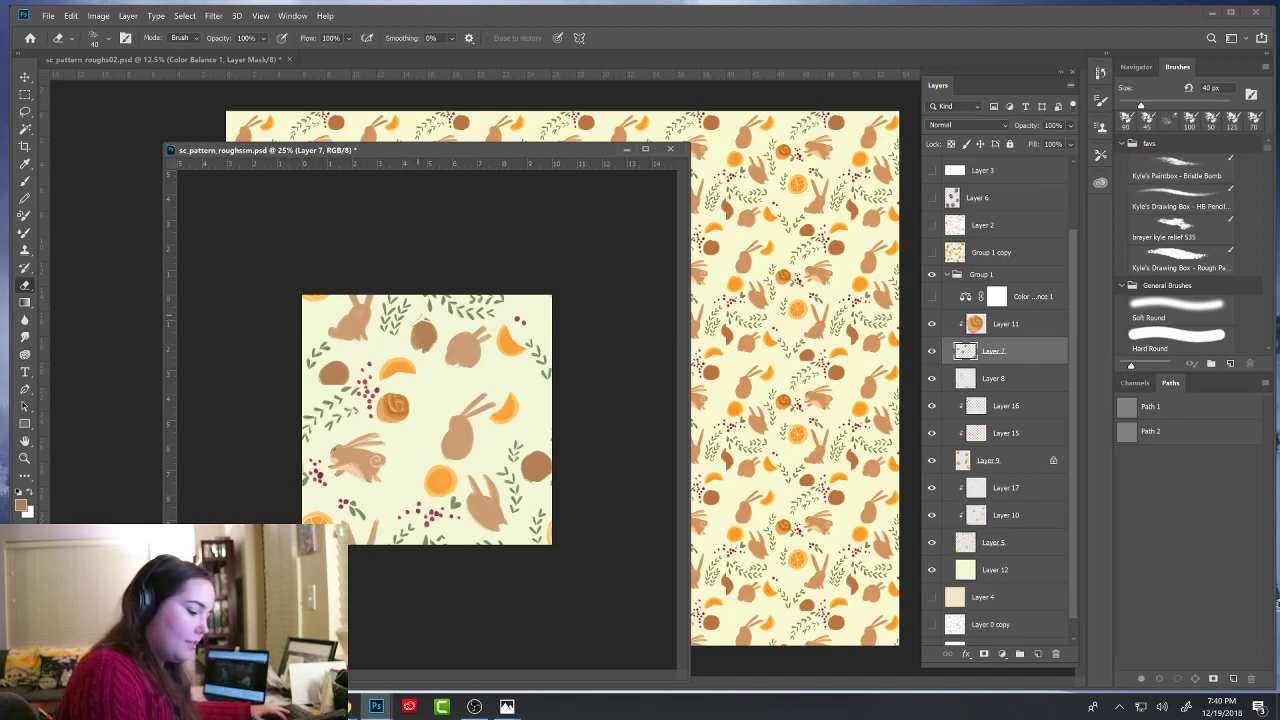
key("bracketright")
key("bracketright")
key("bracketright")
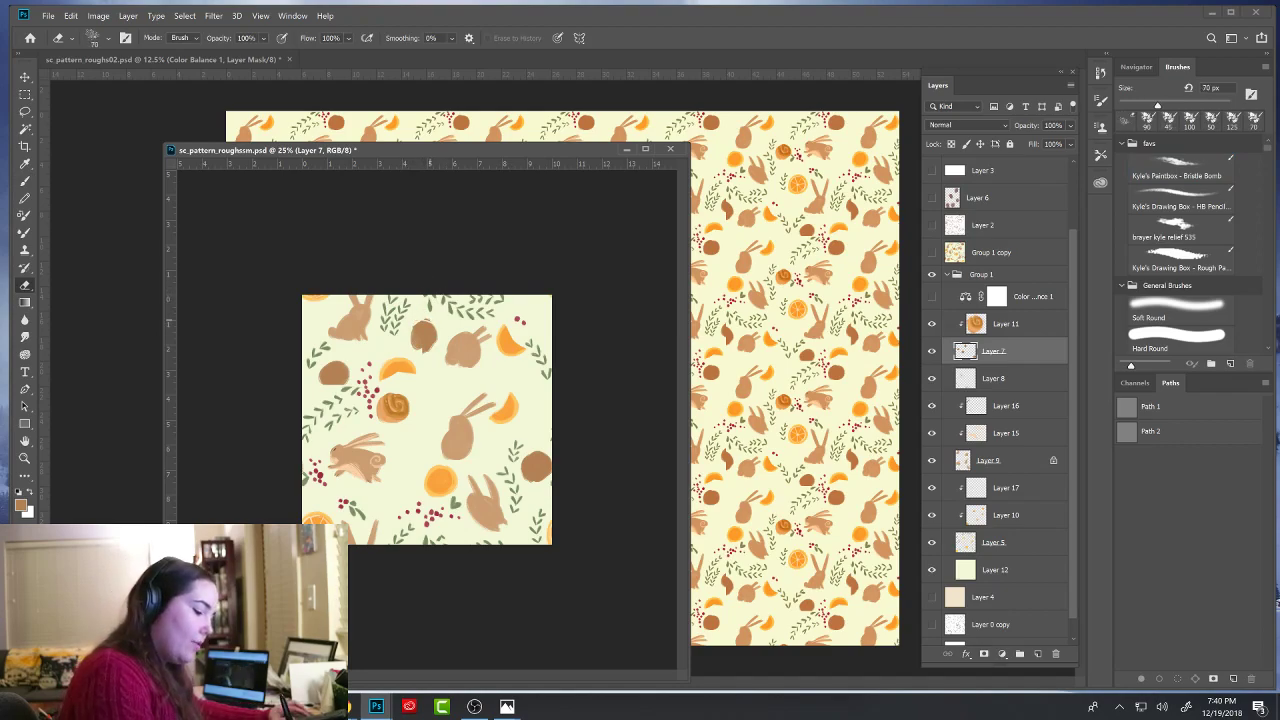
key("b")
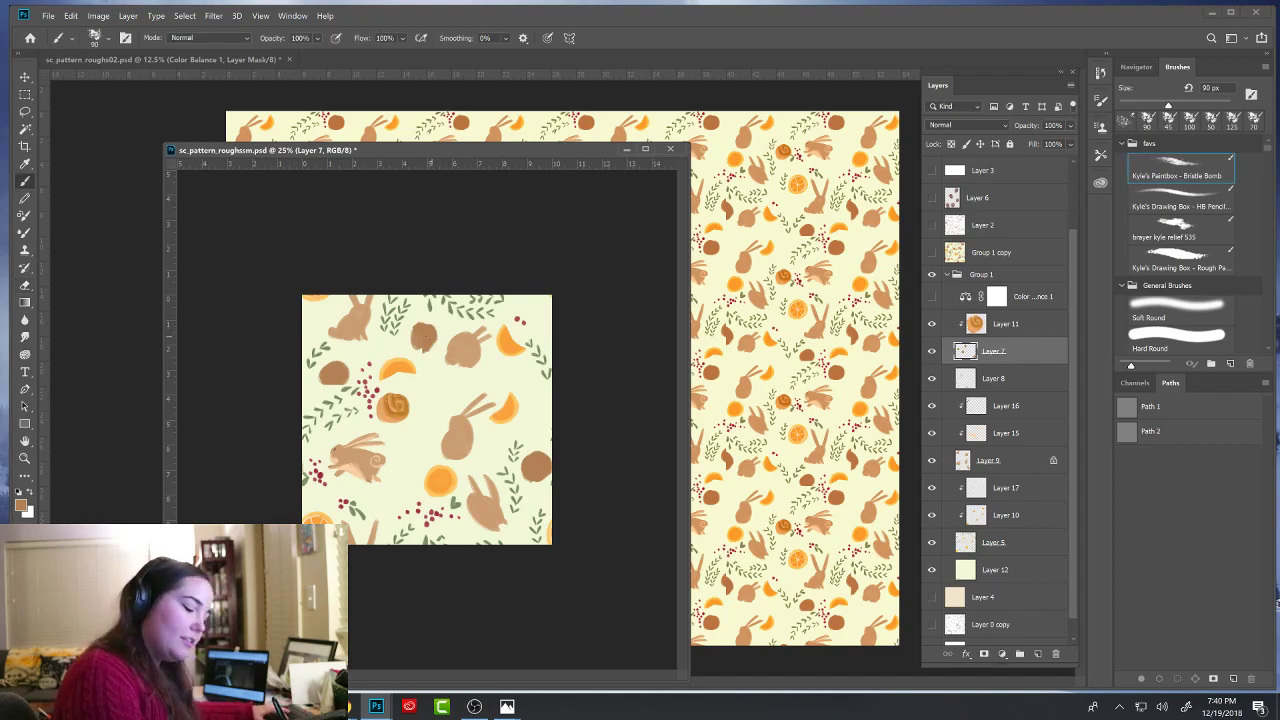
left_click_drag(412, 326, 413, 340)
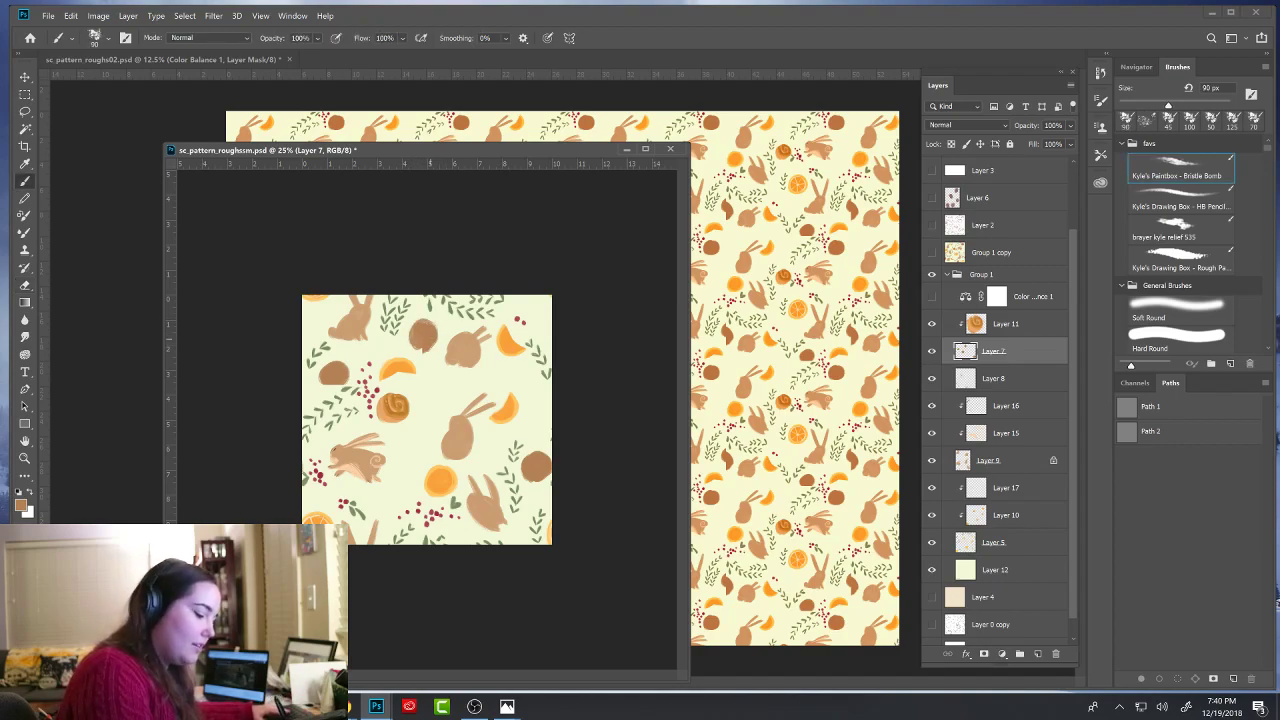
key("e")
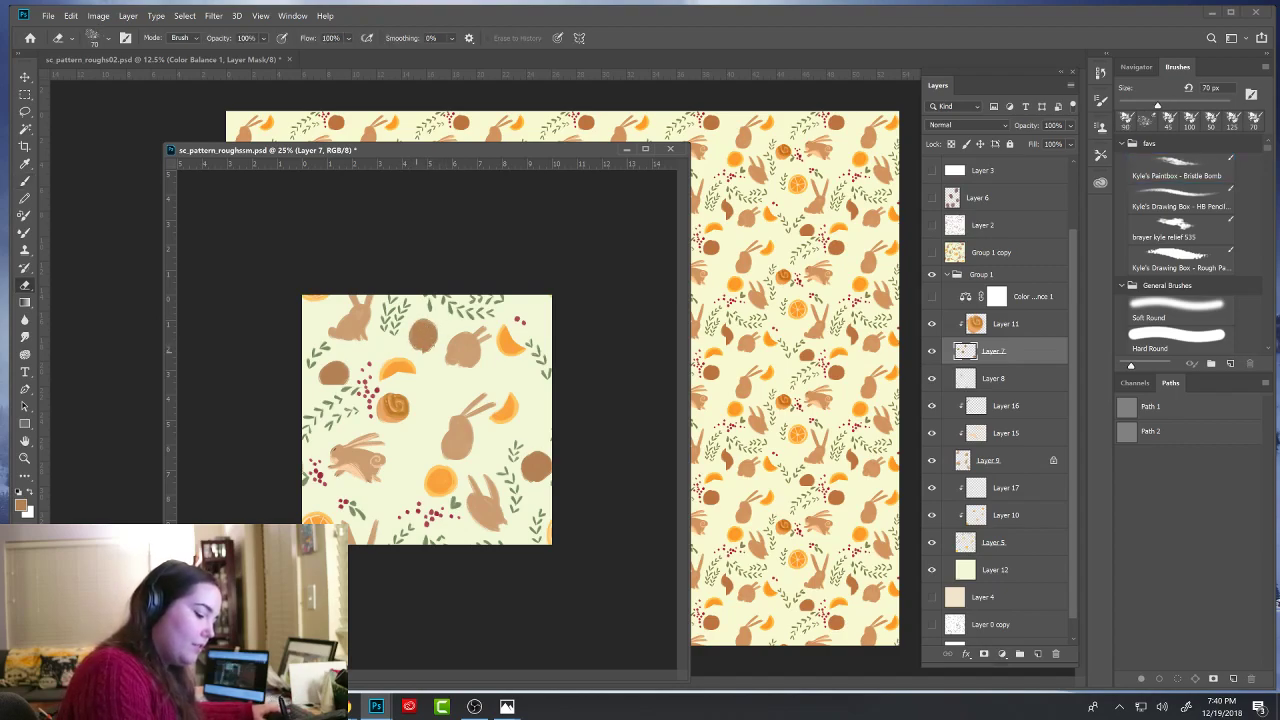
key("b")
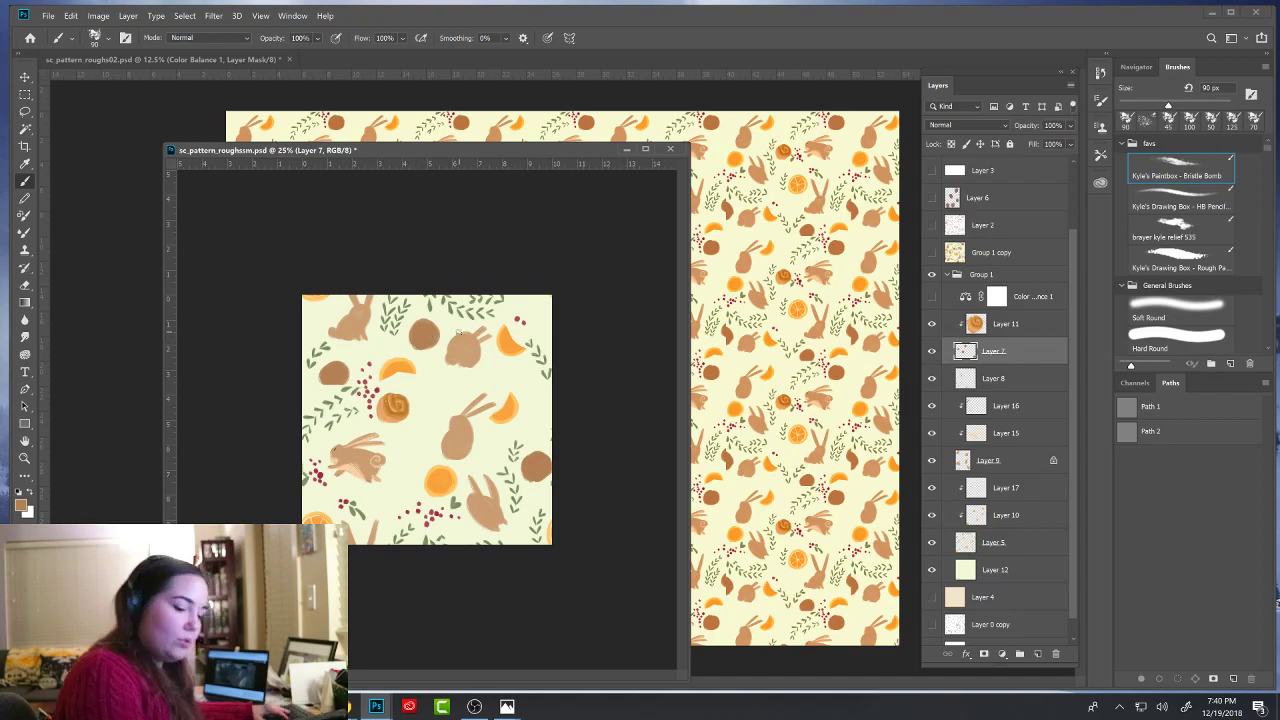
- Show the sketch on Layer 2 and reapply the last offset filter to it
left_click(932, 225)
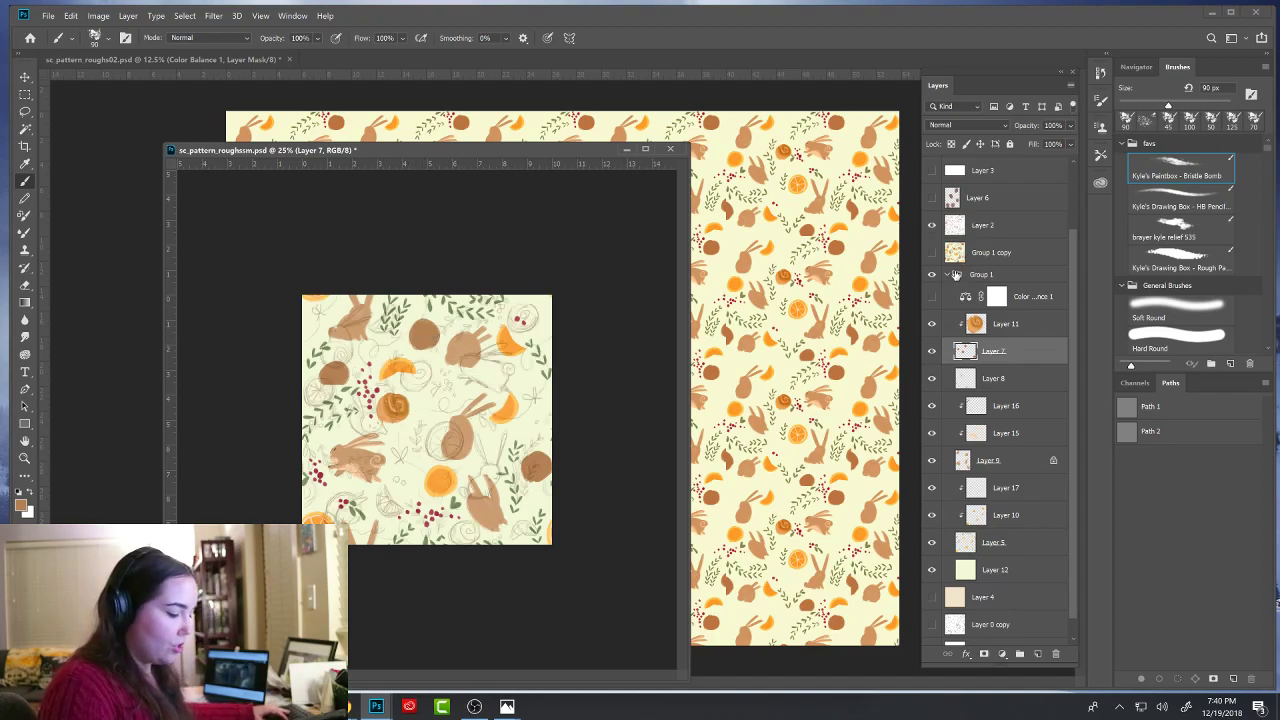
left_click(985, 229)
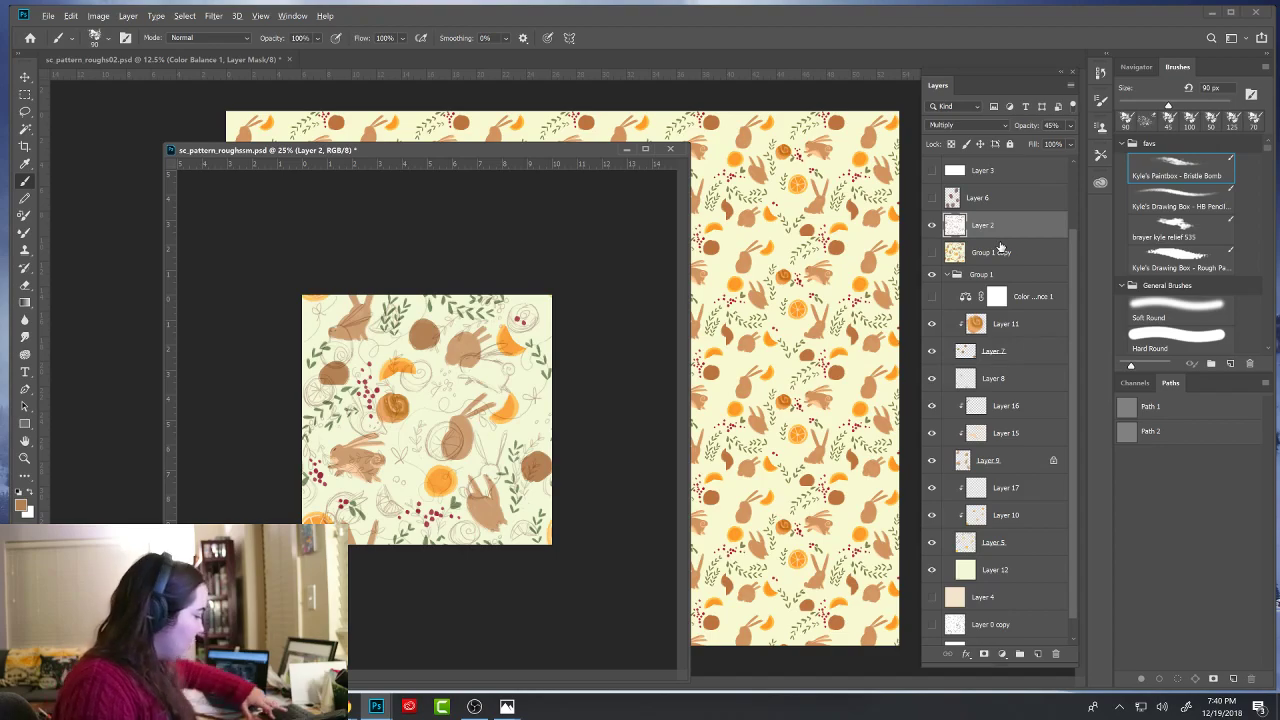
key("ctrl+alt+f")
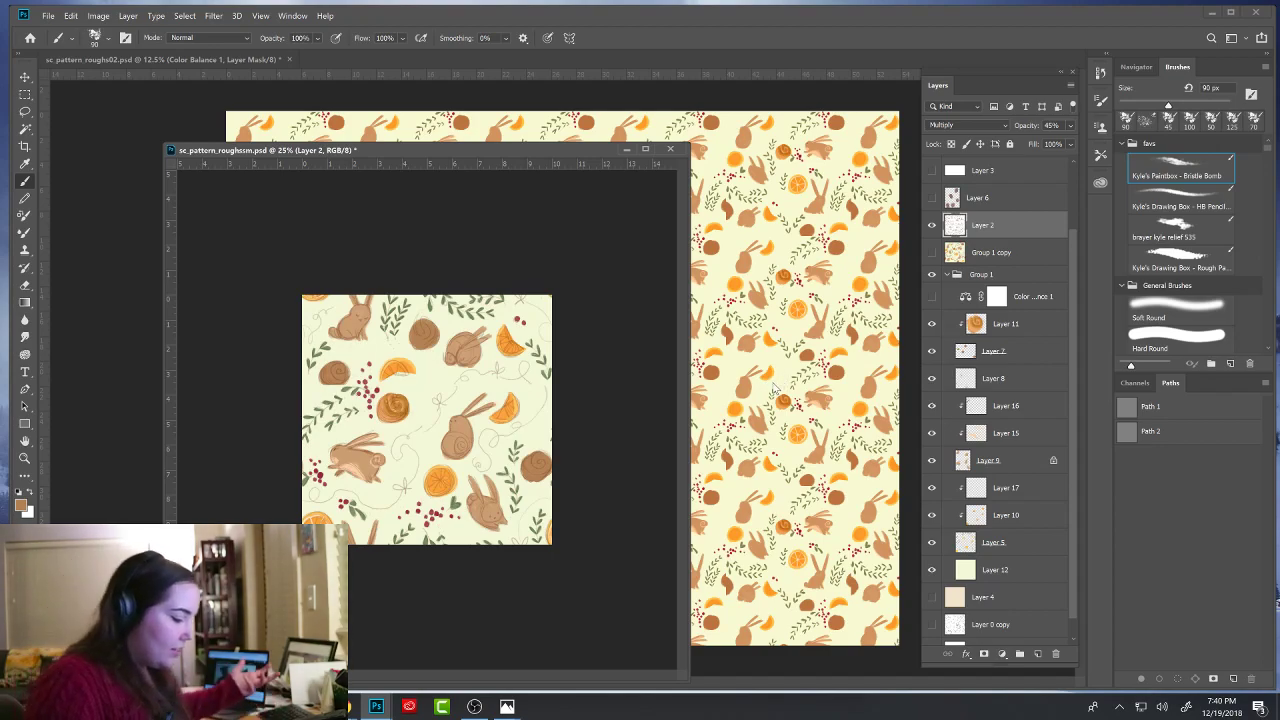
- Touch up the brown round shapes on Layer 7 with the Brush and Eraser, following the sketch lines
left_click(992, 356)
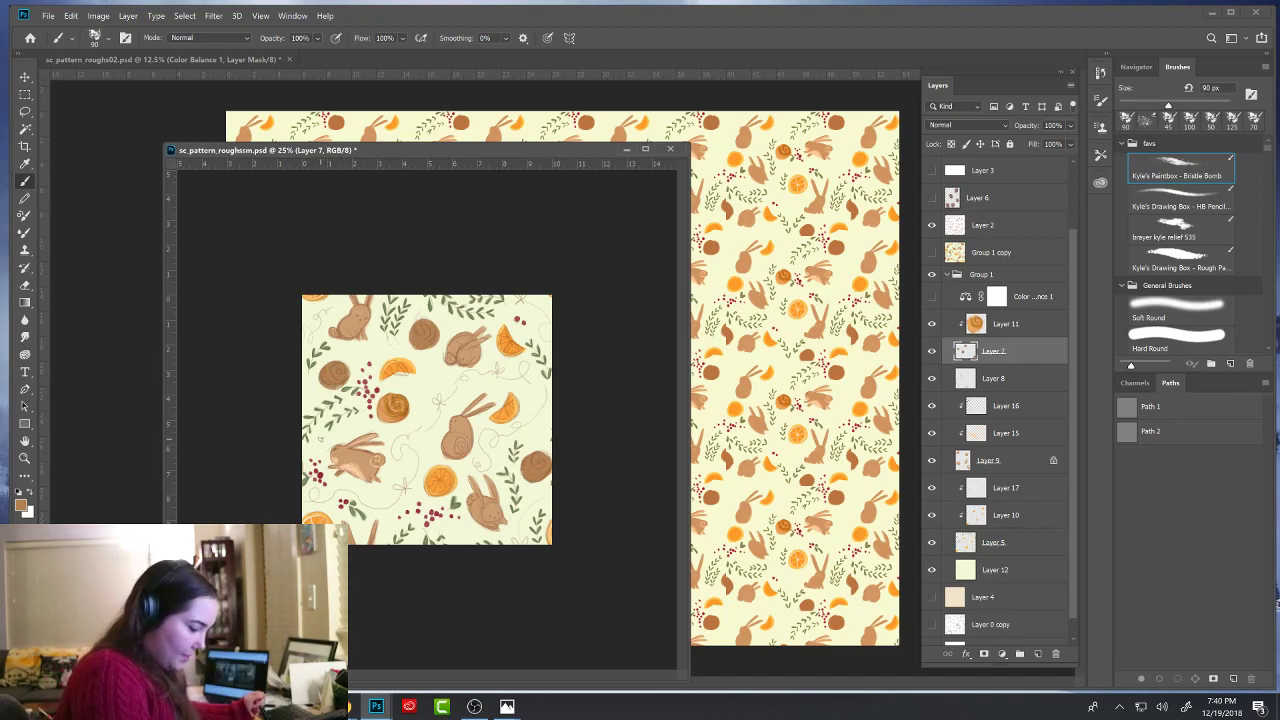
key("e")
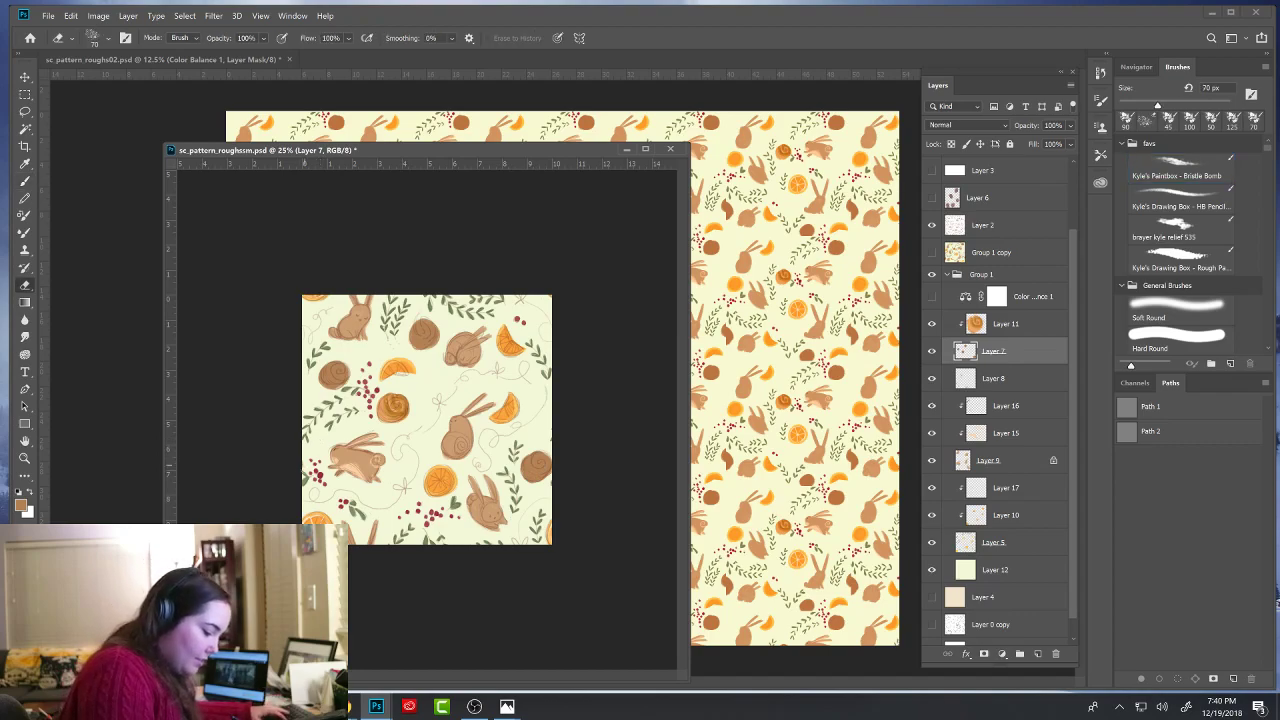
key("b")
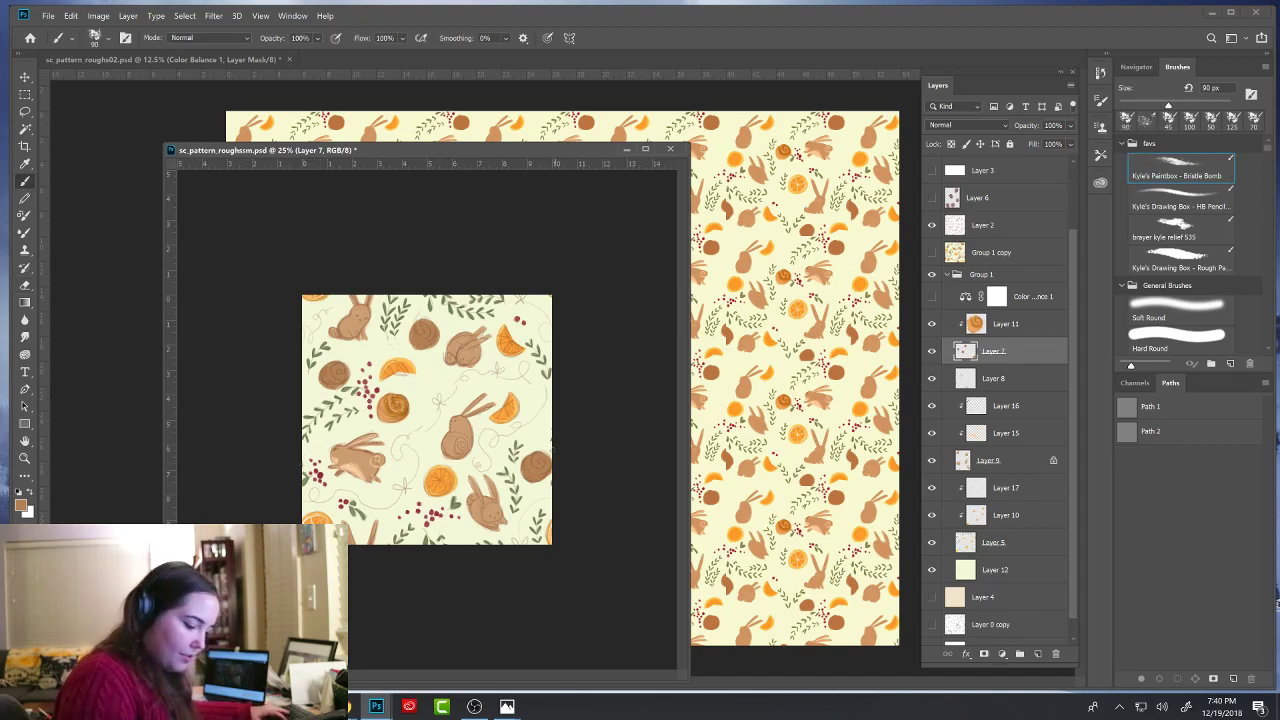
key("e")
key("b")
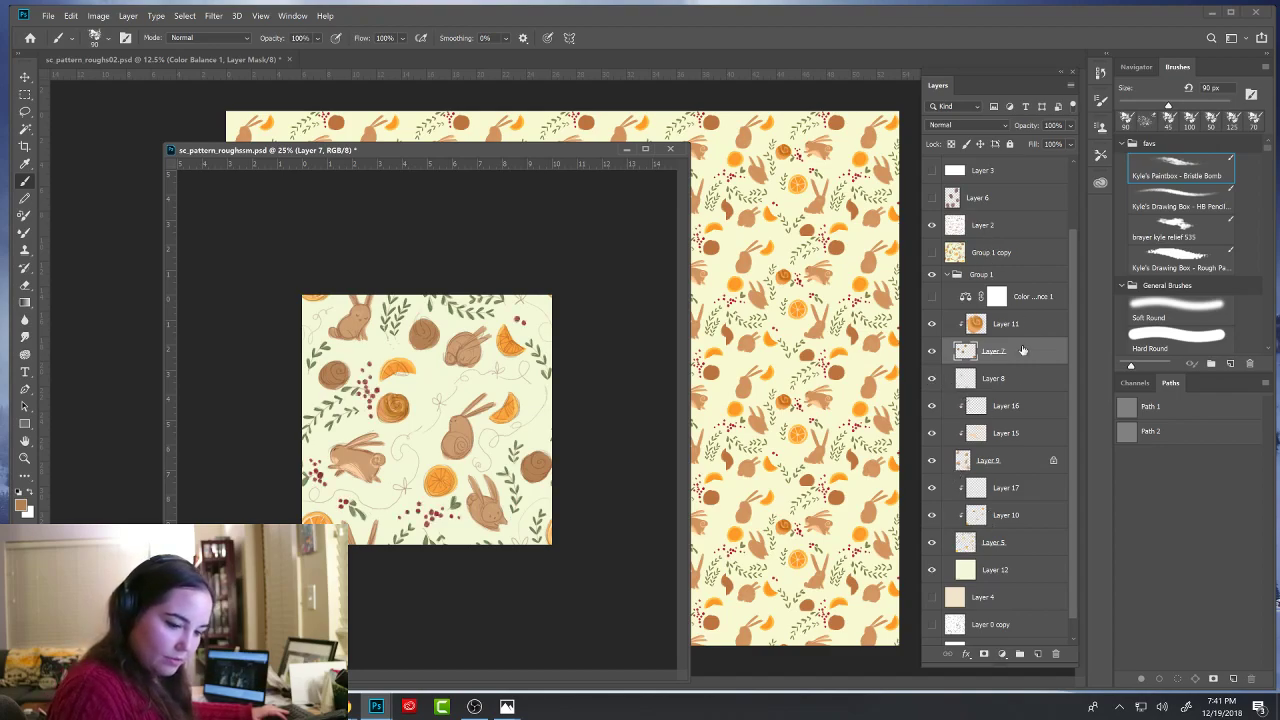
- Select Layer 5, sample the leaf green as the paint colour and reduce the brush size to 25 px
left_click(990, 543)
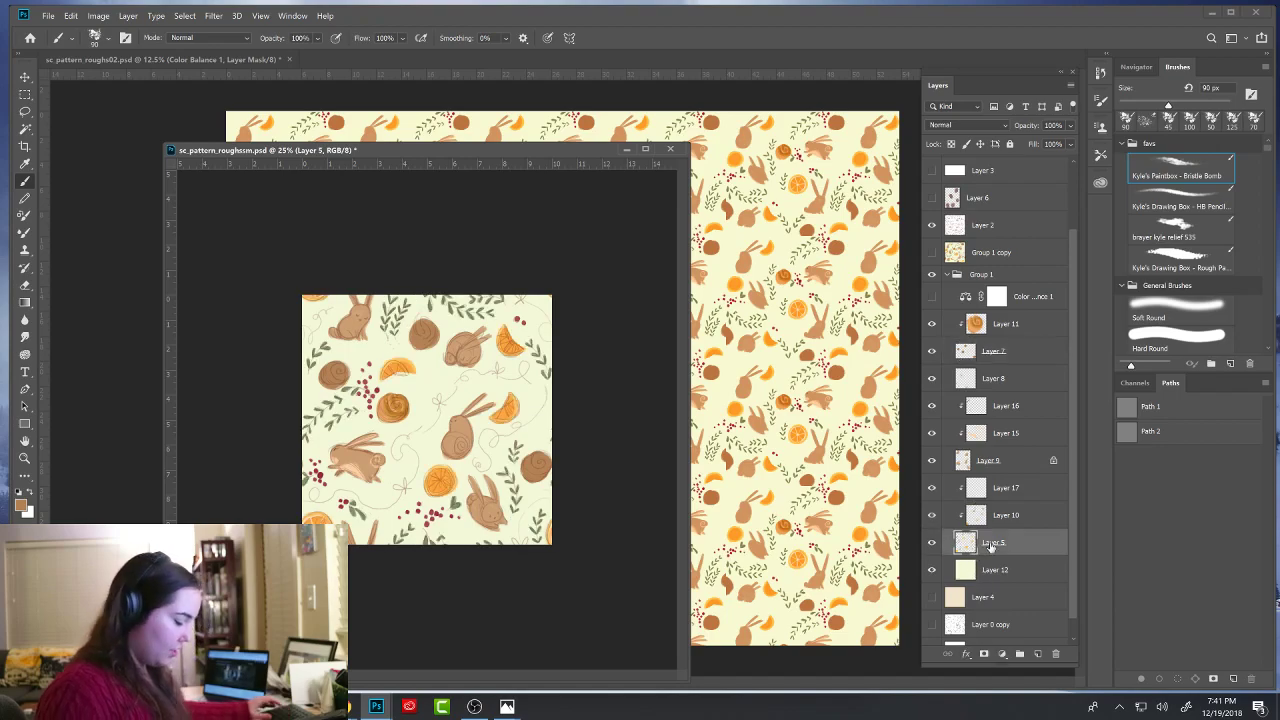
left_click(355, 383, "alt")
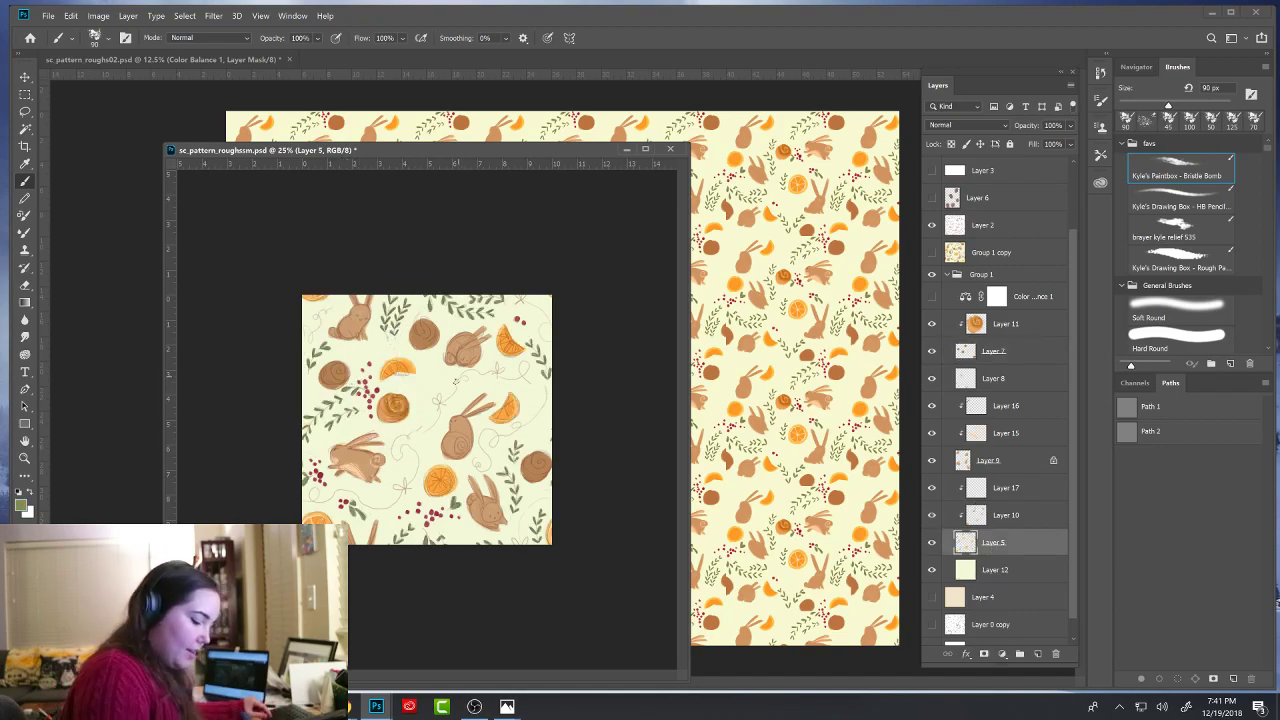
key("bracketleft")
key("bracketleft")
key("bracketleft")
key("bracketleft")
key("bracketleft")
key("bracketleft")
key("bracketleft")
key("bracketleft")
key("bracketleft")
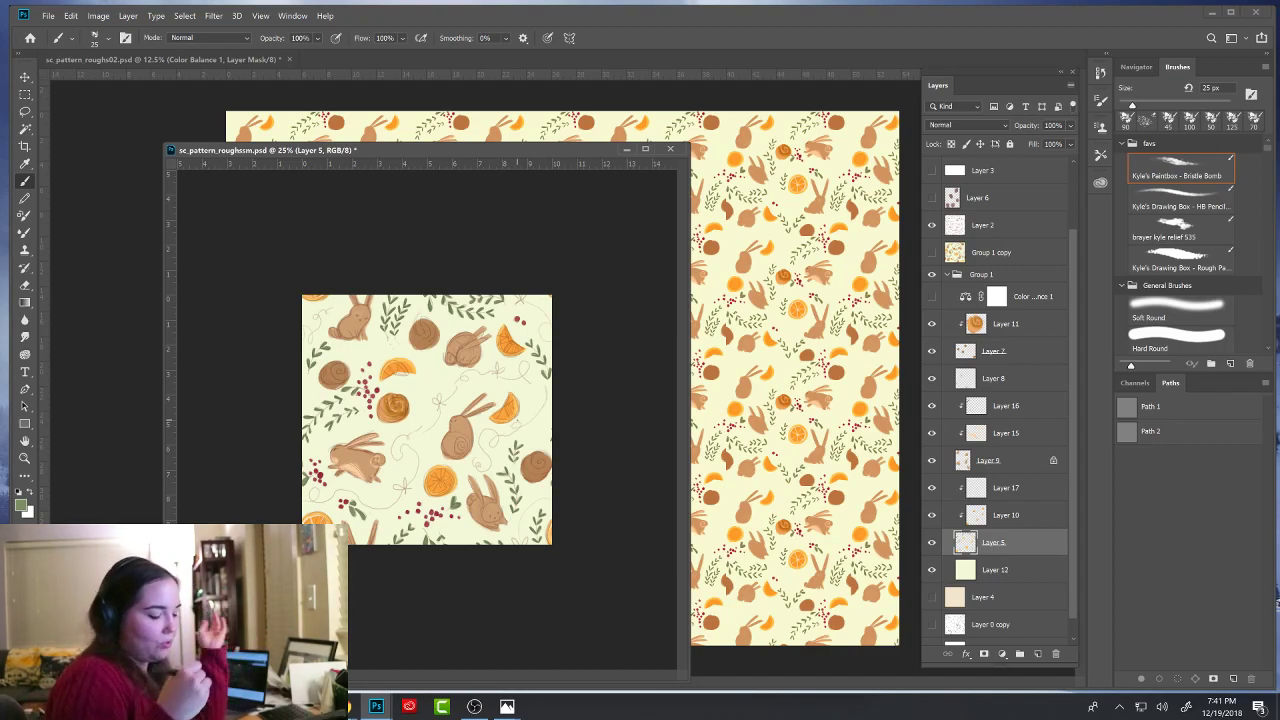
- Add a new layer above the Color Balance layer and choose the Kyle's Drawing Box HB Pencil brush
left_click(1028, 298)
left_click(1037, 654)
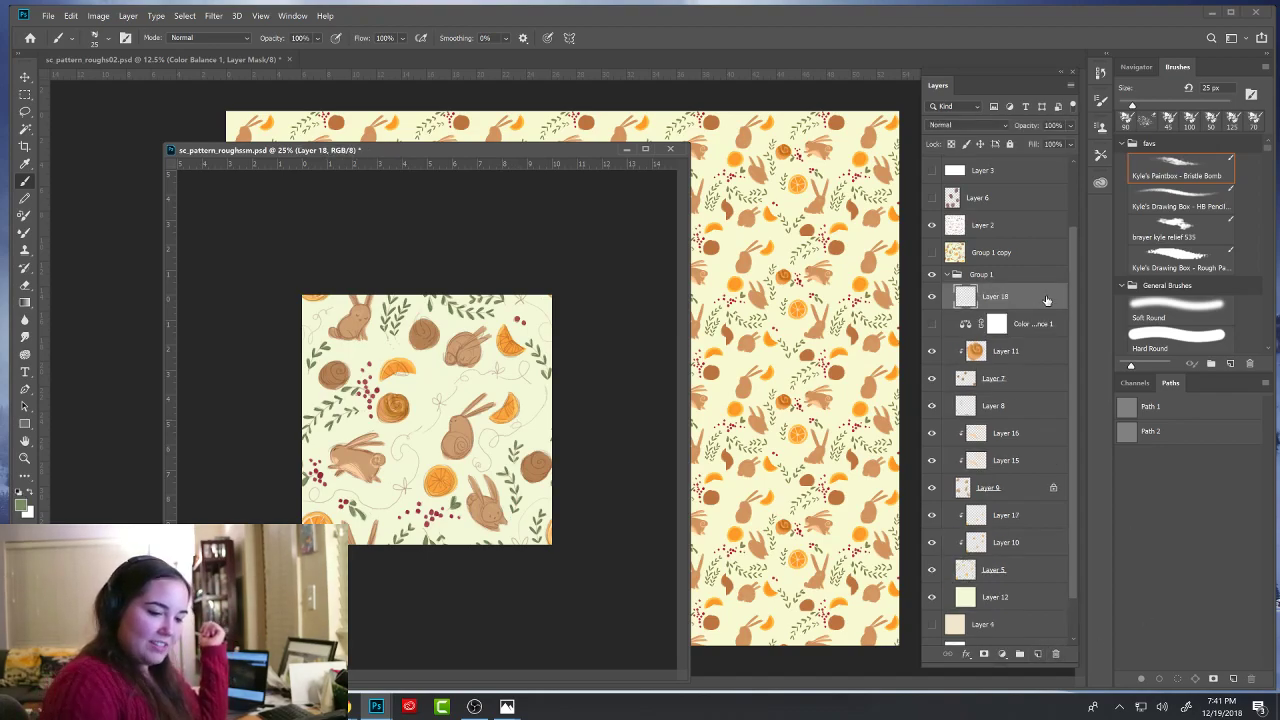
left_click(1180, 206)
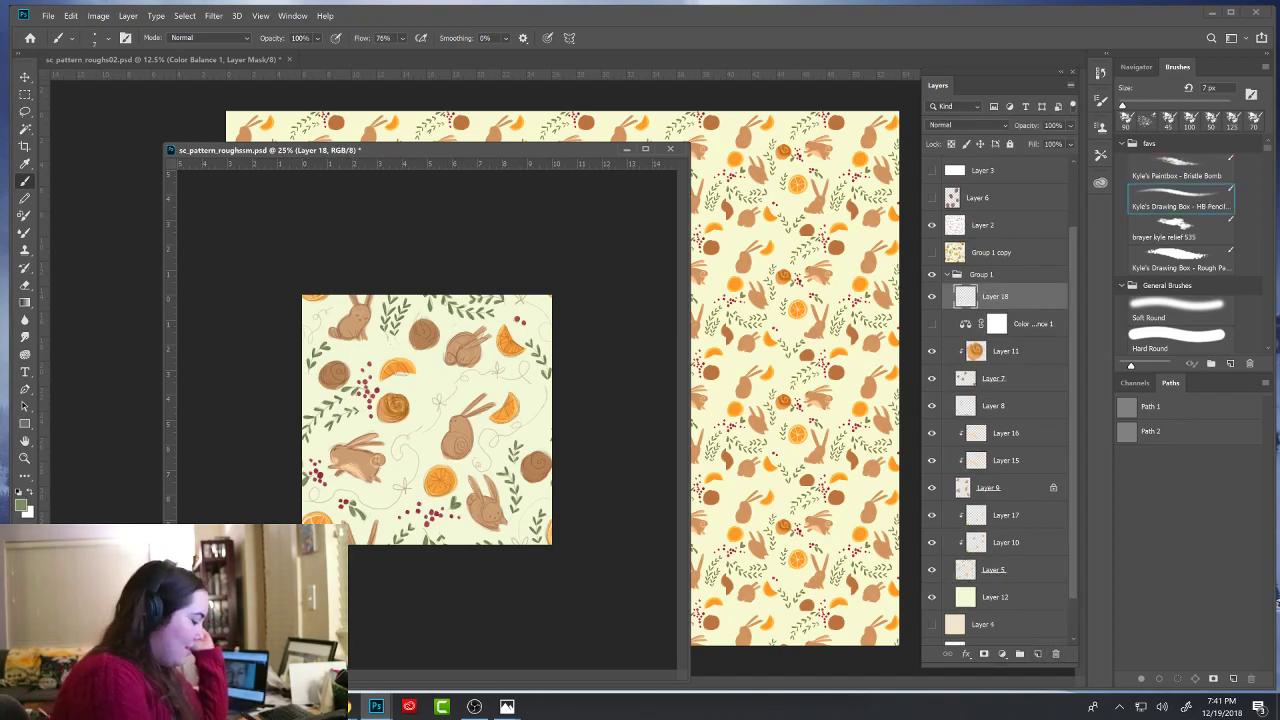
- Set the foreground colour to the dark red #7a322b and return to the Brush
left_click(22, 503)
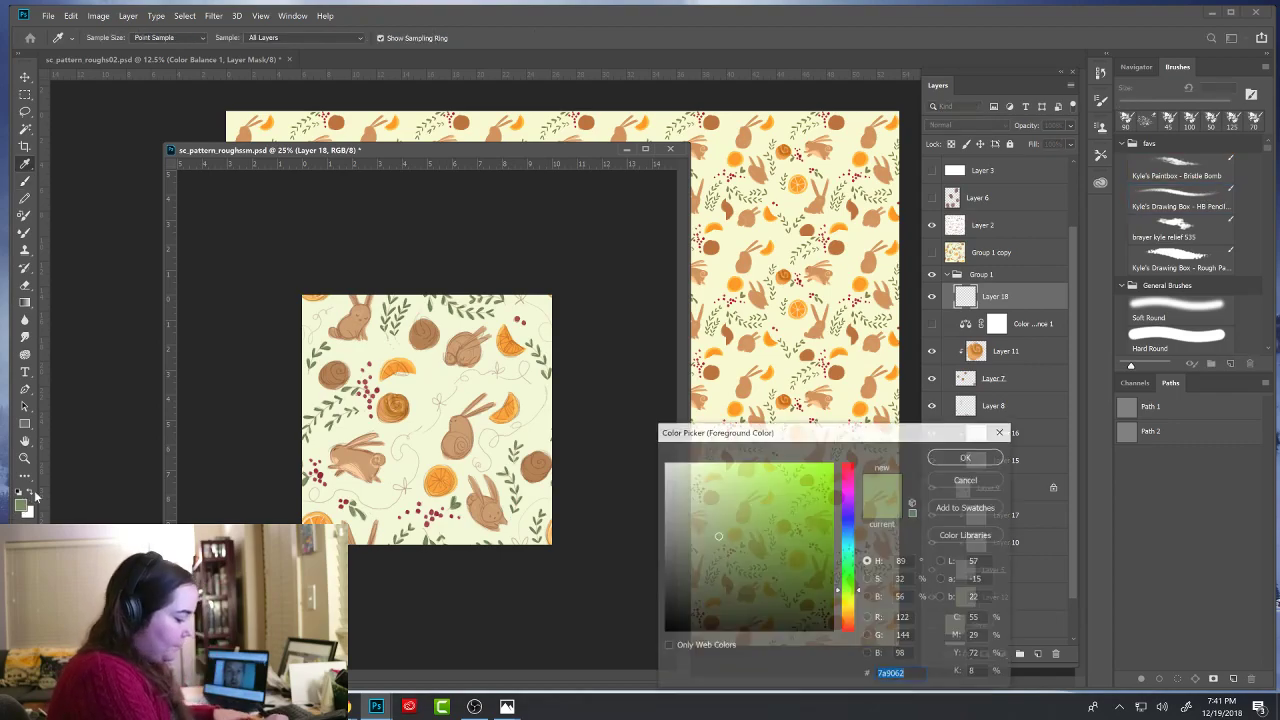
left_click_drag(858, 594, 859, 631)
left_click_drag(770, 533, 773, 551)
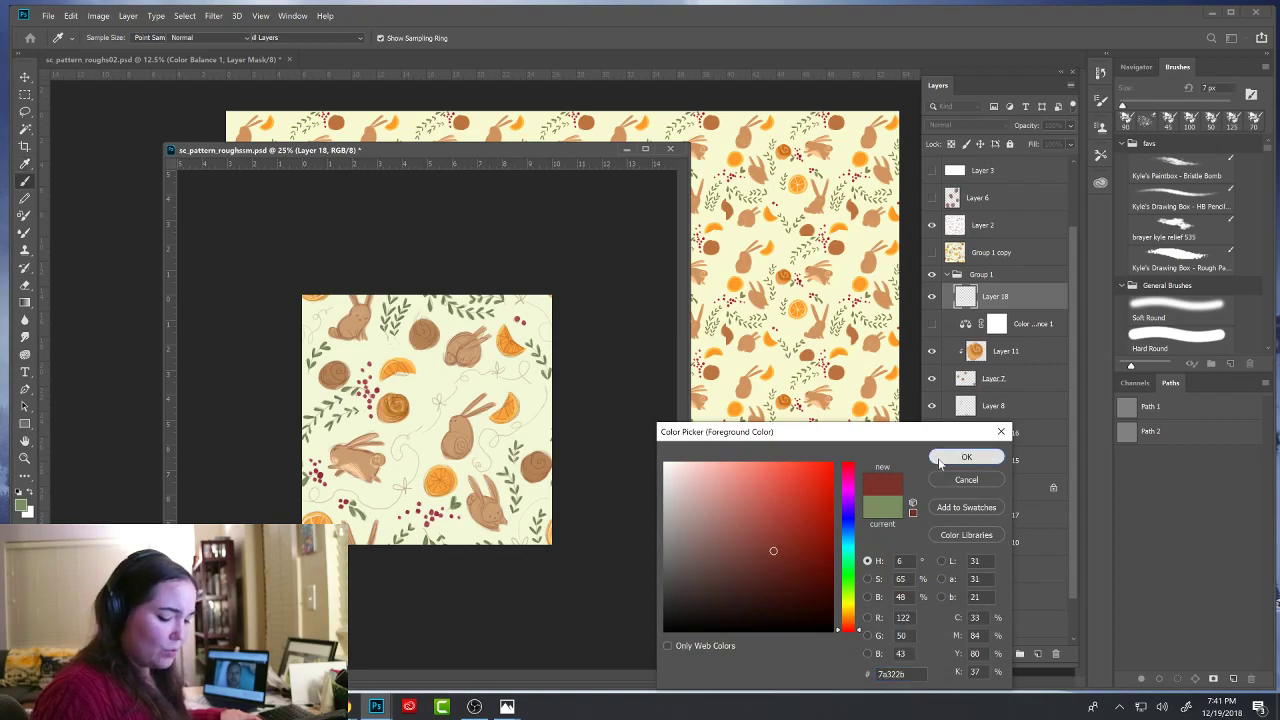
left_click(940, 462)
key("b")
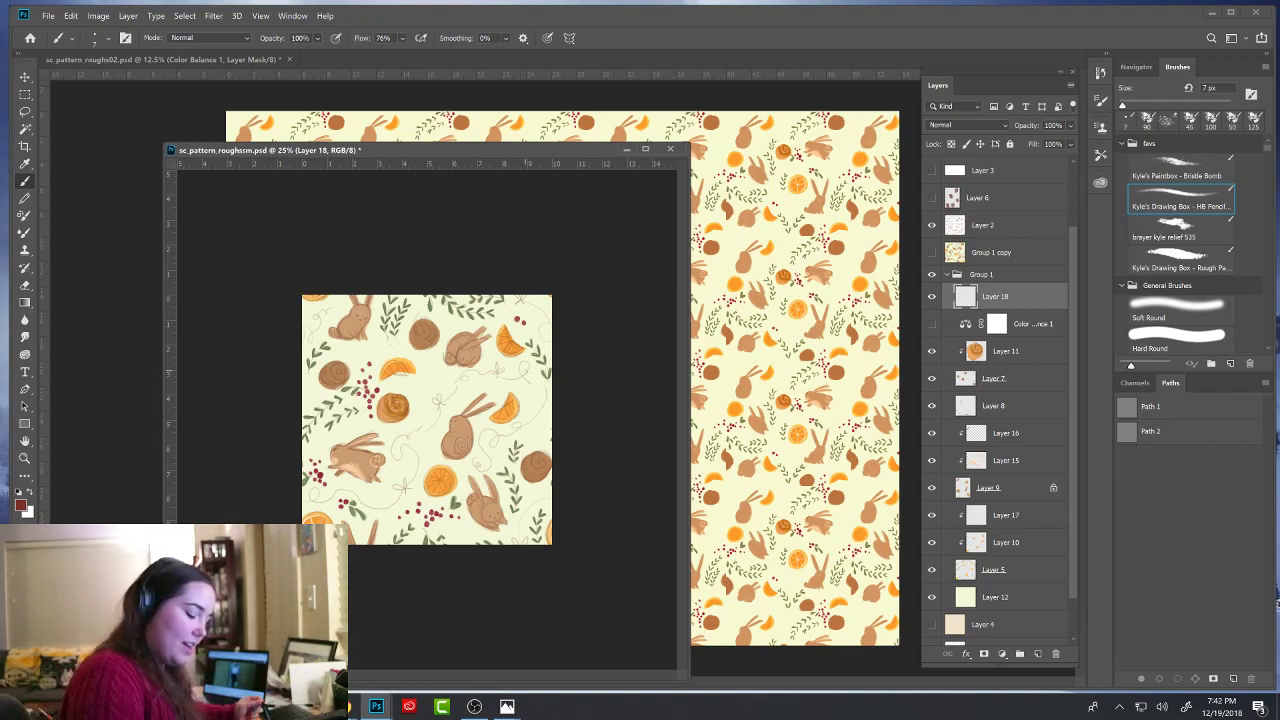
- Try pencil strokes over the sketched string, enlarge the brush to 20 px and undo the trial marks
left_click_drag(529, 409, 548, 384)
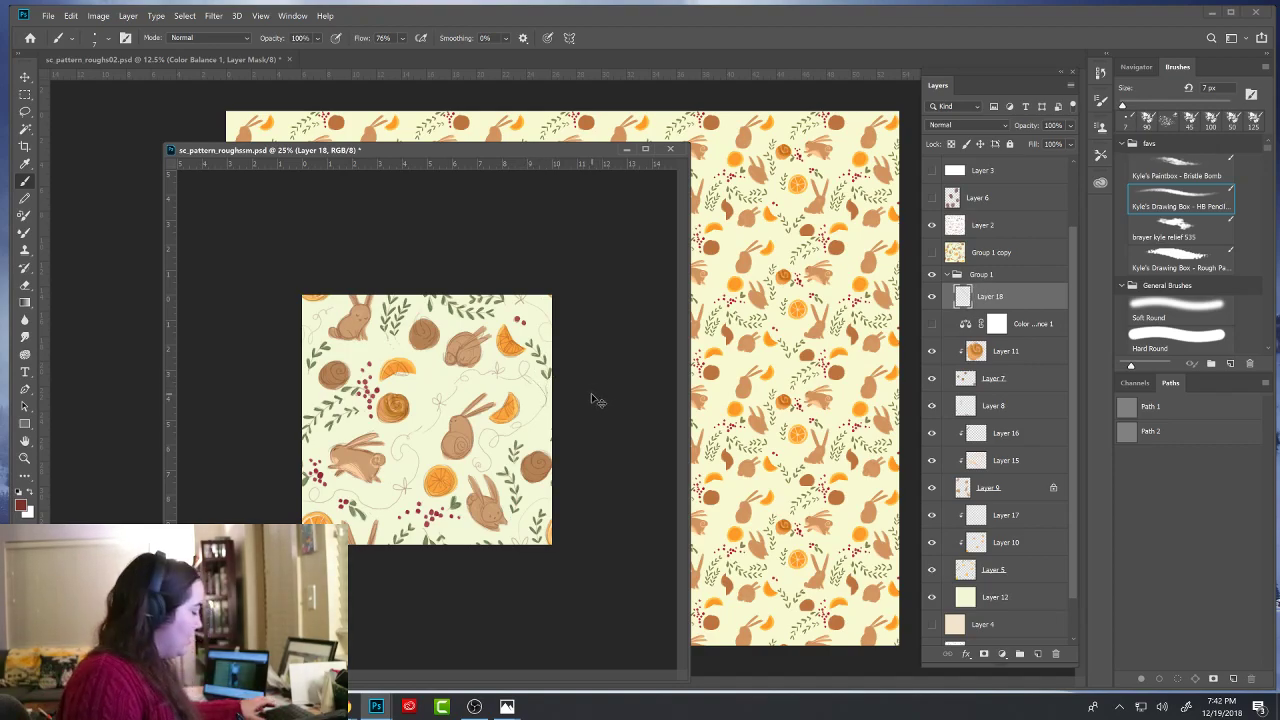
key("bracketright")
key("bracketright")
key("bracketright")
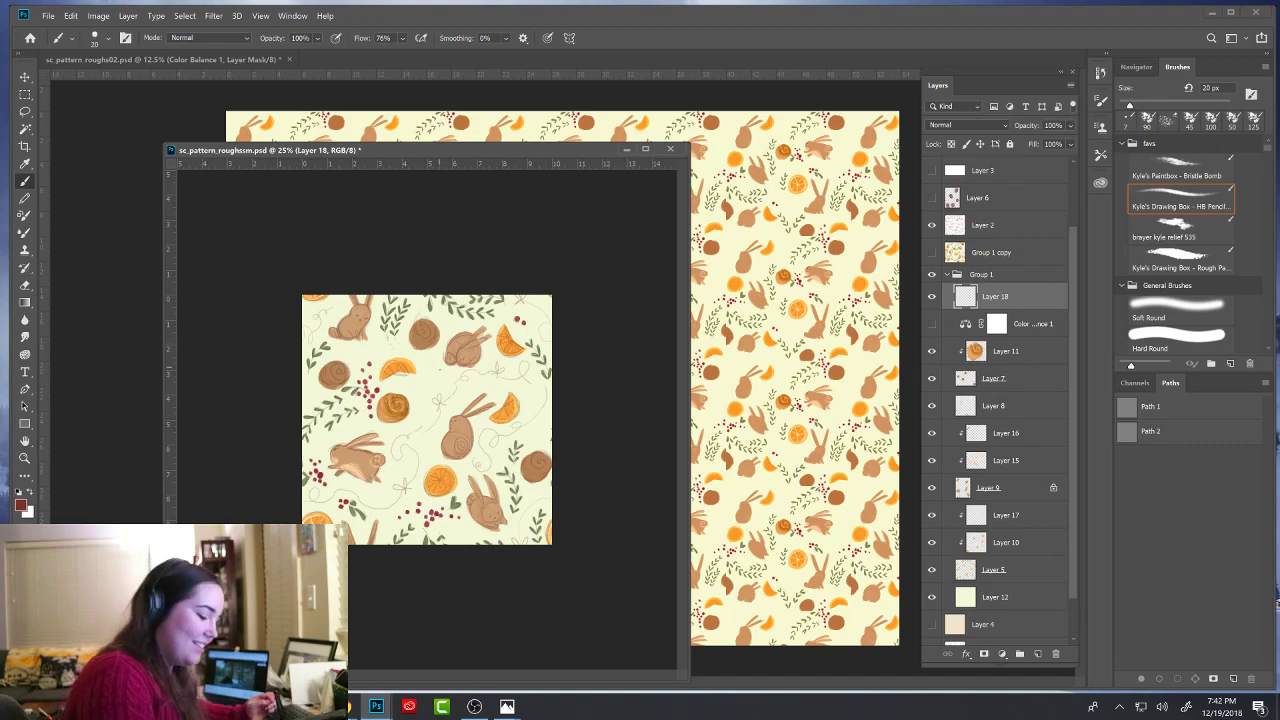
left_click_drag(435, 400, 448, 405)
key("ctrl+z")
key("ctrl+z")
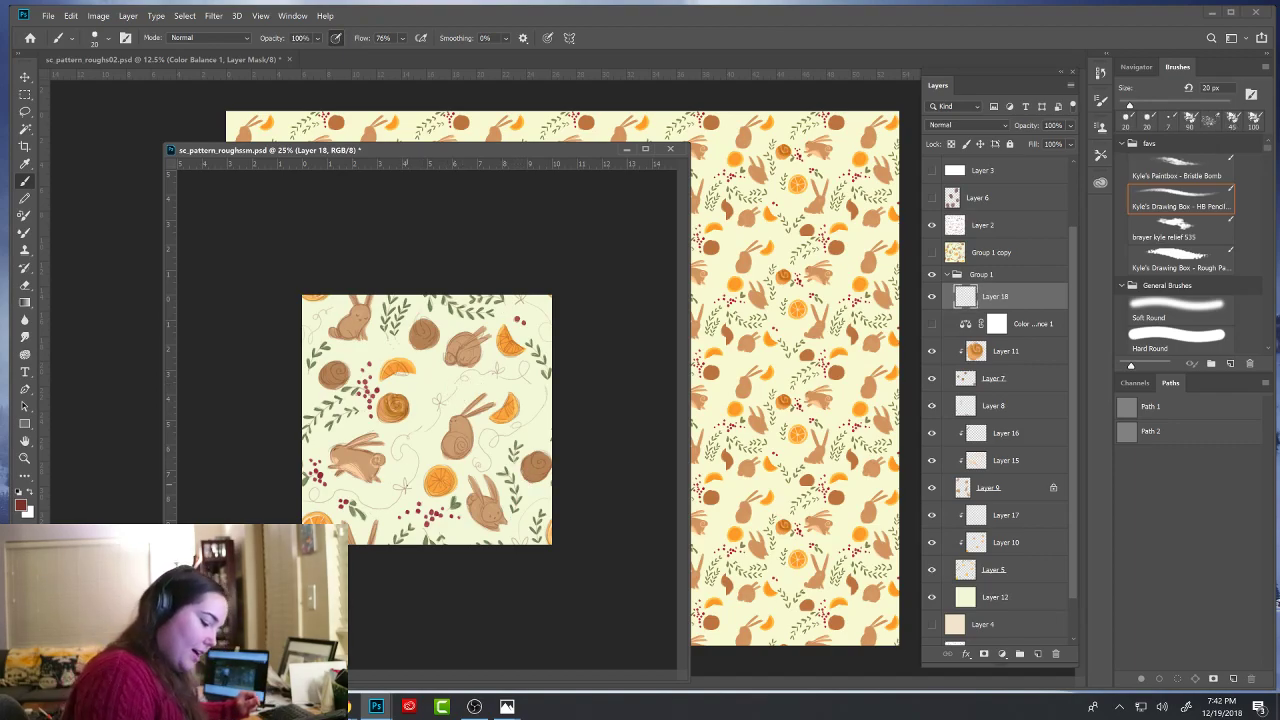
- Trace the string's curl between the leaping bunny and the centre bunny, up towards the middle bow
left_click_drag(405, 486, 418, 463)
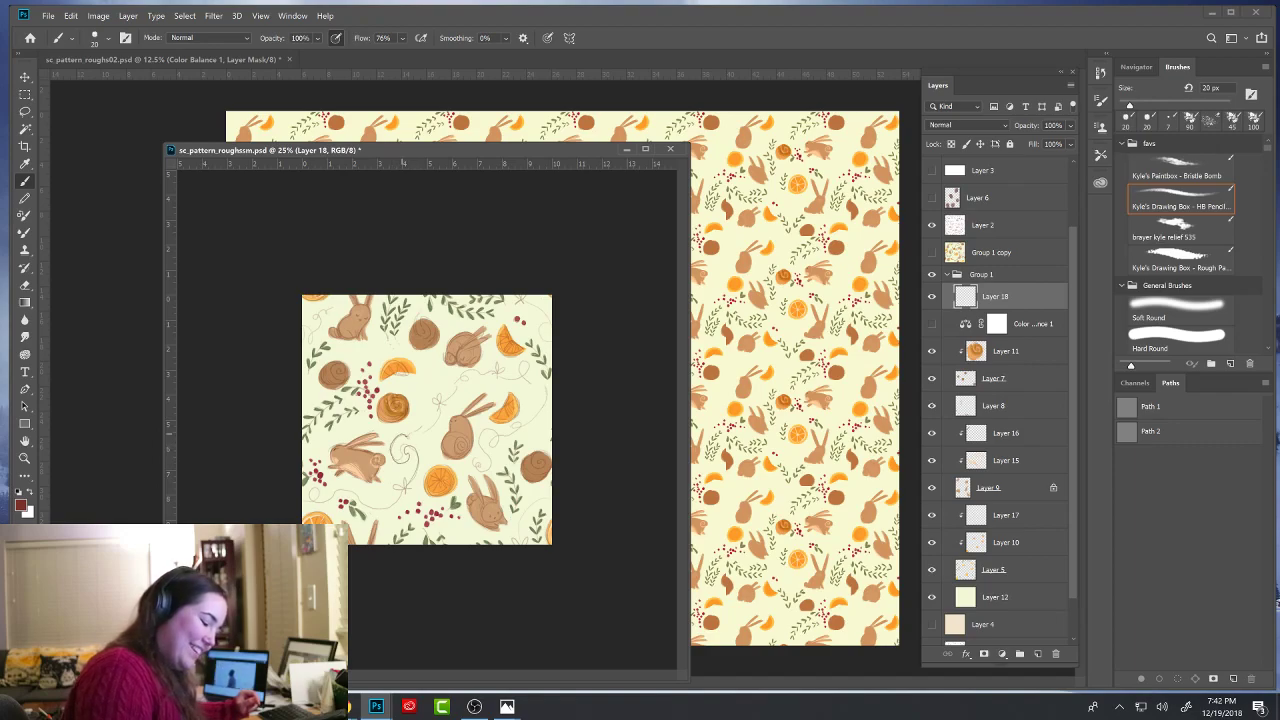
left_click_drag(406, 441, 423, 430)
key("e")
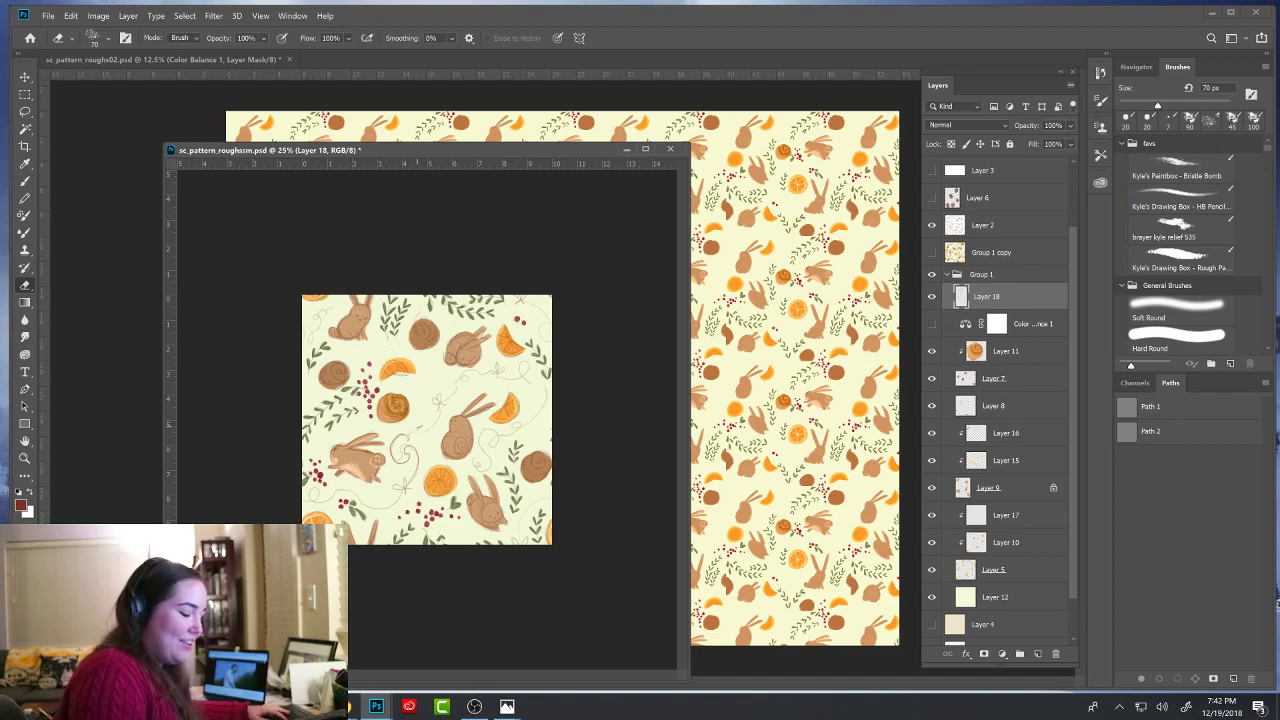
key("b")
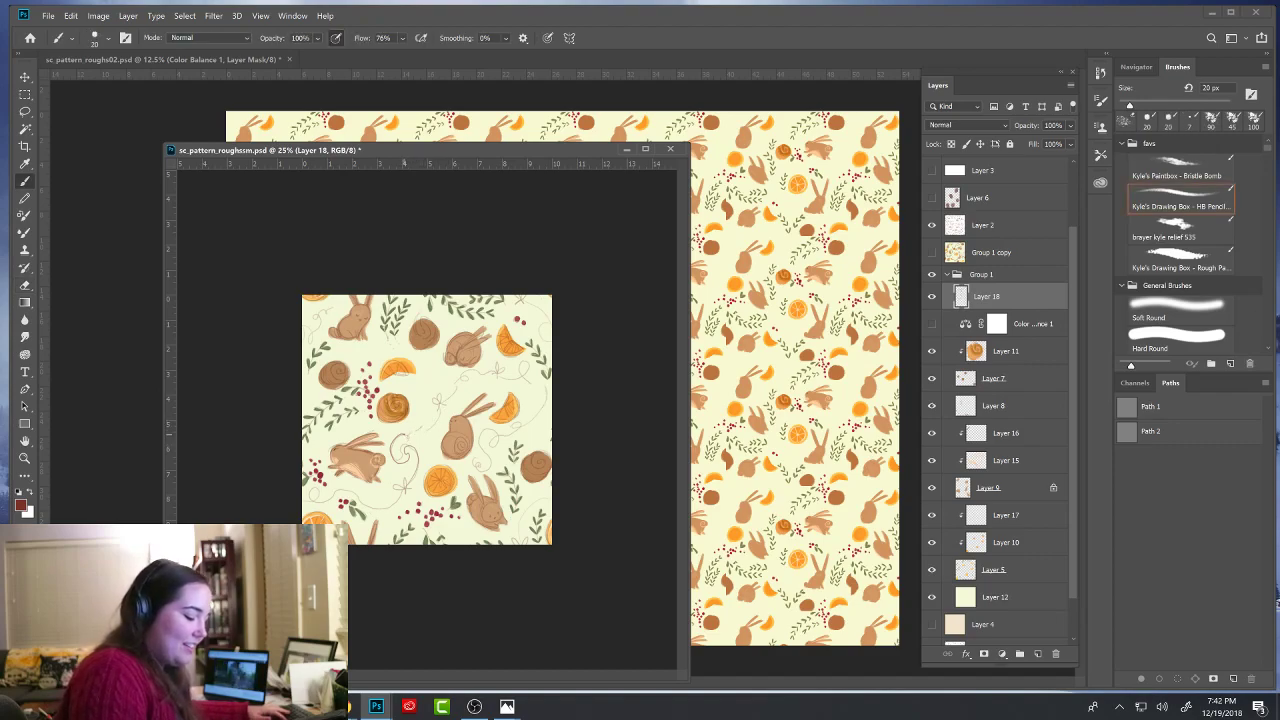
left_click_drag(407, 440, 423, 430)
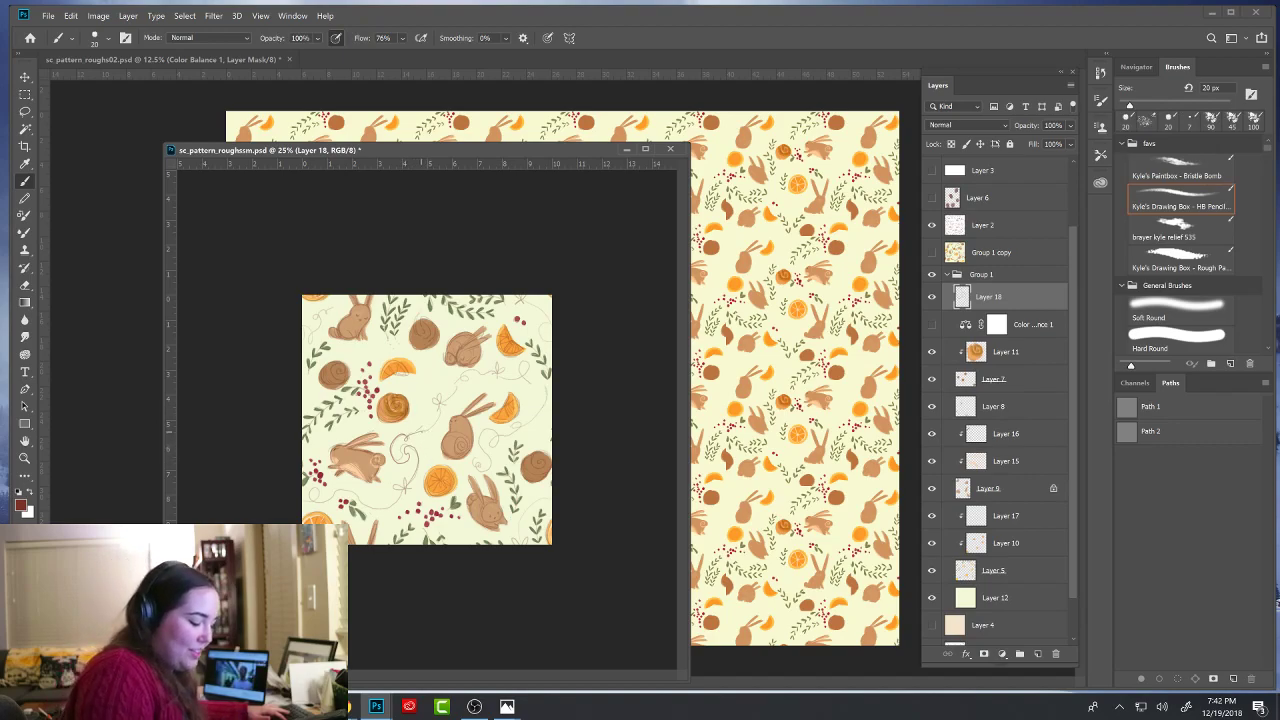
left_click_drag(426, 430, 438, 404)
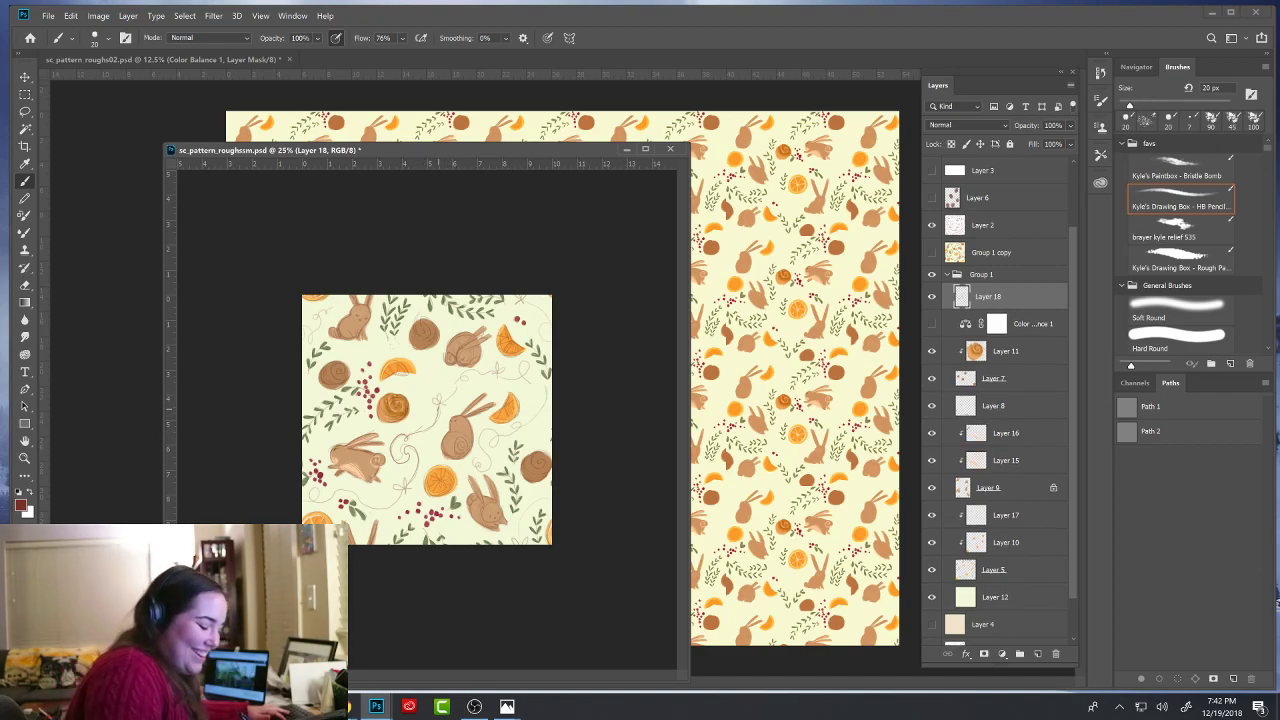
- Clean up the string below the middle bow with the Eraser and Brush, extending the curl down towards the lower bow
key("e")
left_click_drag(438, 408, 437, 415)
key("b")
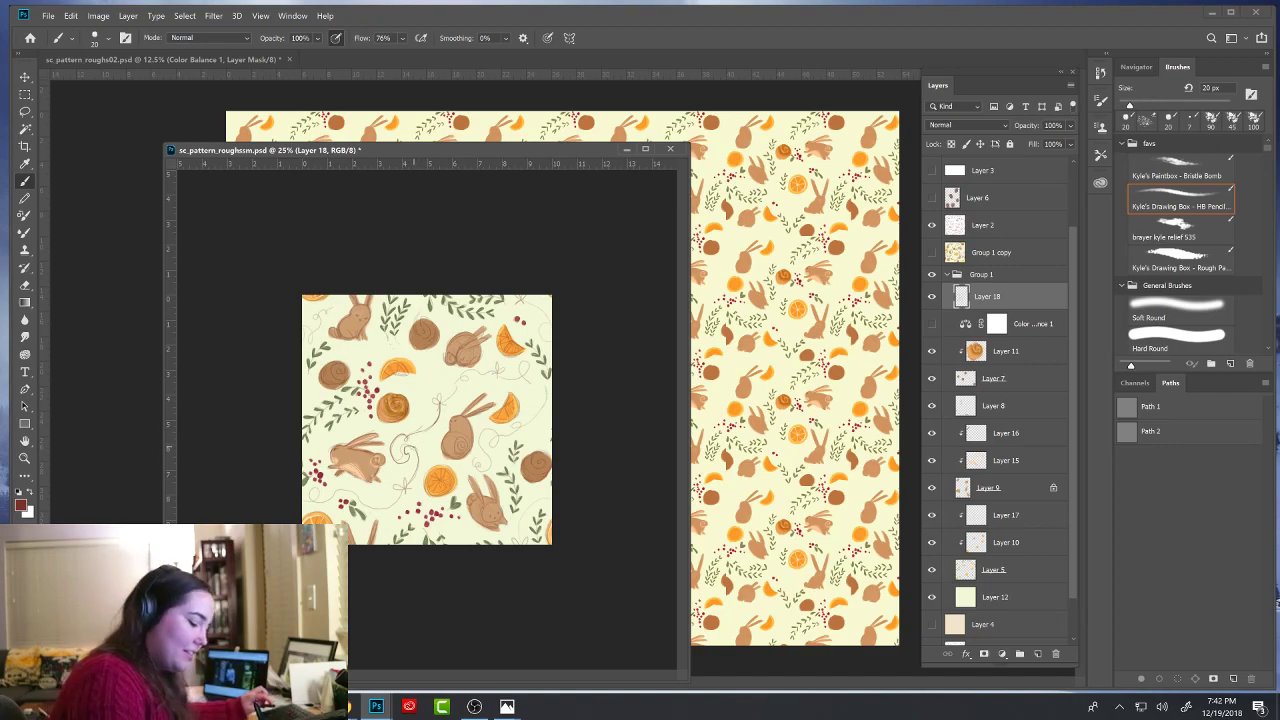
key("e")
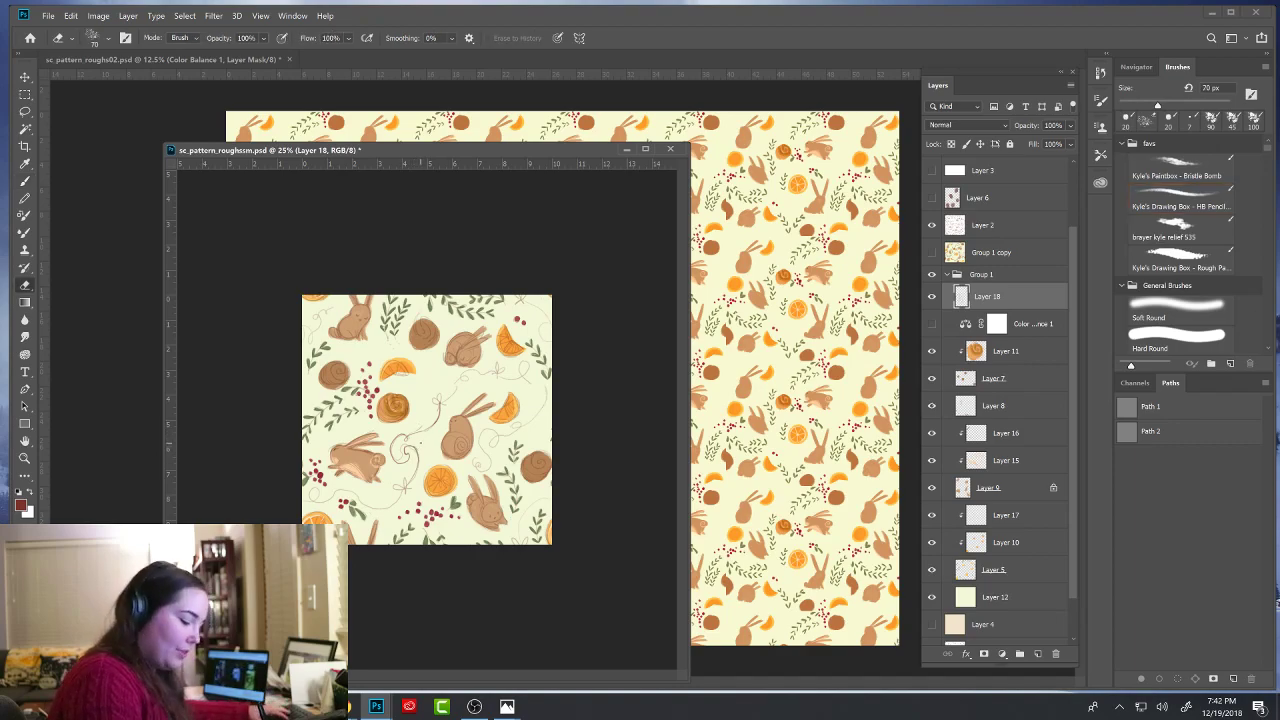
key("b")
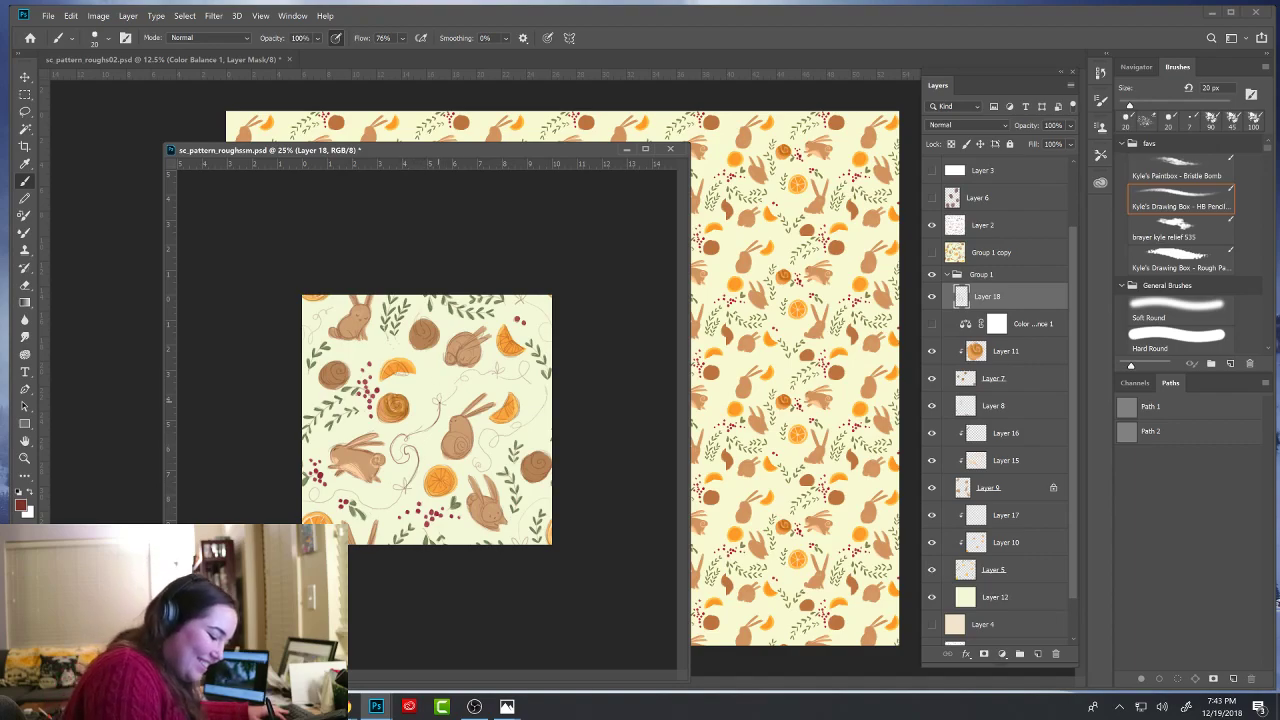
- Trace the middle bow and the looping string through the upper bow and around the orange wedge, undoing stray strokes
left_click_drag(442, 400, 458, 414)
key("ctrl+z")
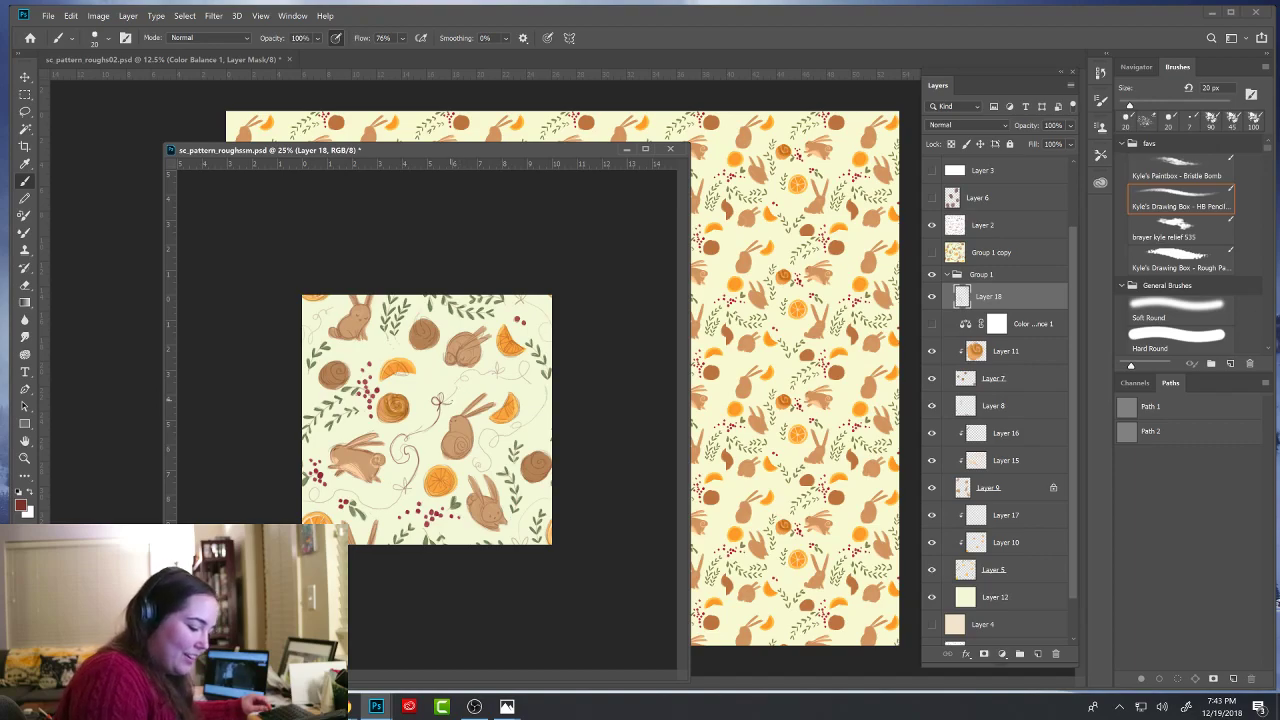
left_click_drag(441, 401, 458, 383)
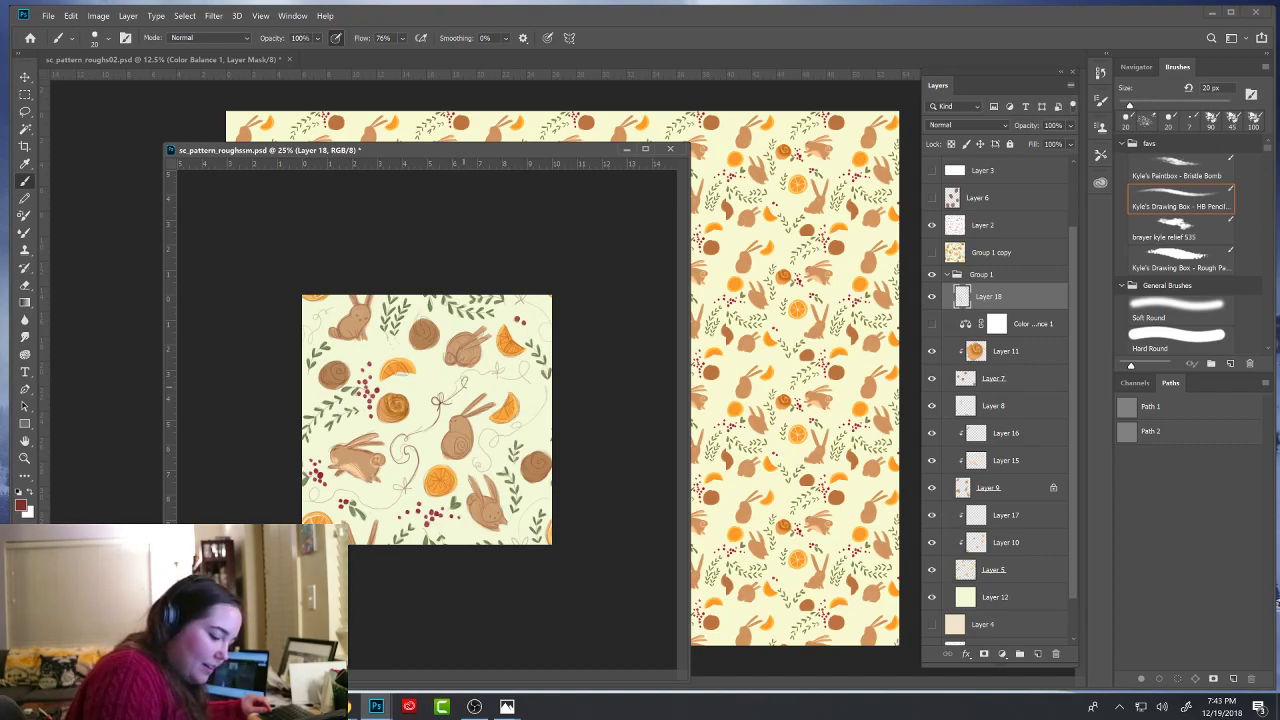
key("ctrl+z")
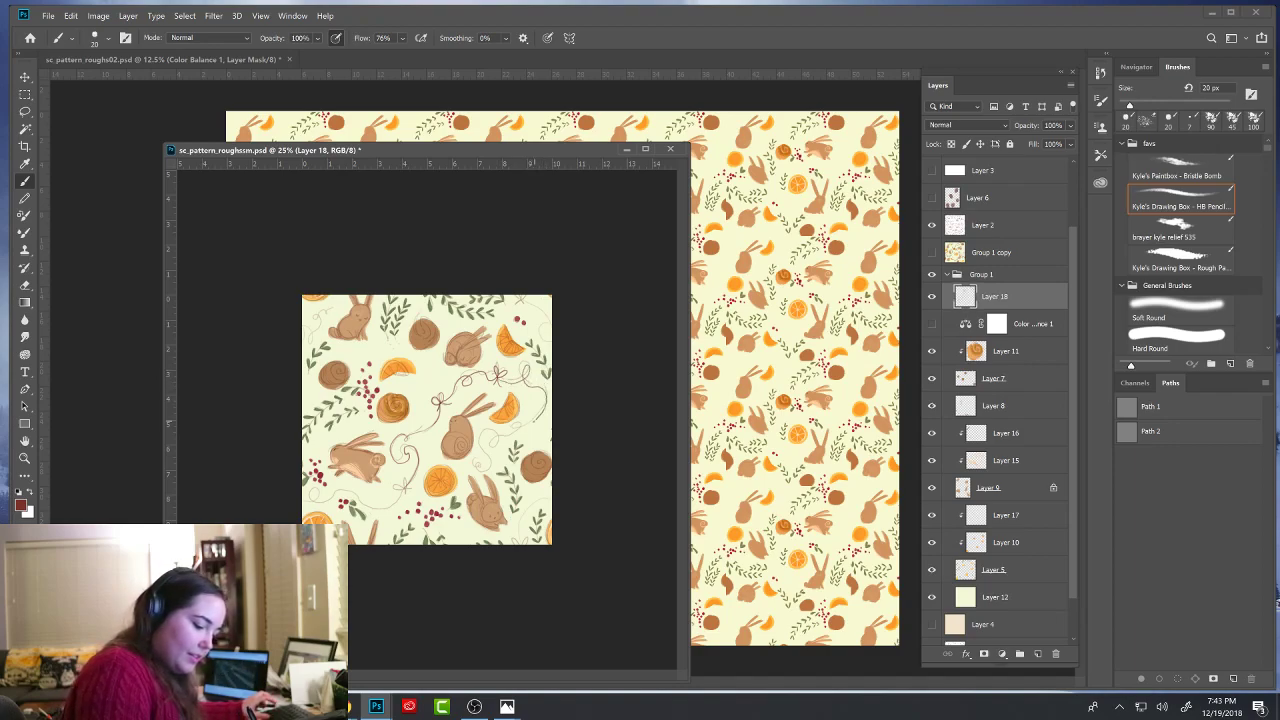
mouse_move(494, 431)
left_mouse_down()
mouse_move(480, 438)
mouse_move(489, 468)
mouse_move(474, 466)
left_mouse_up()
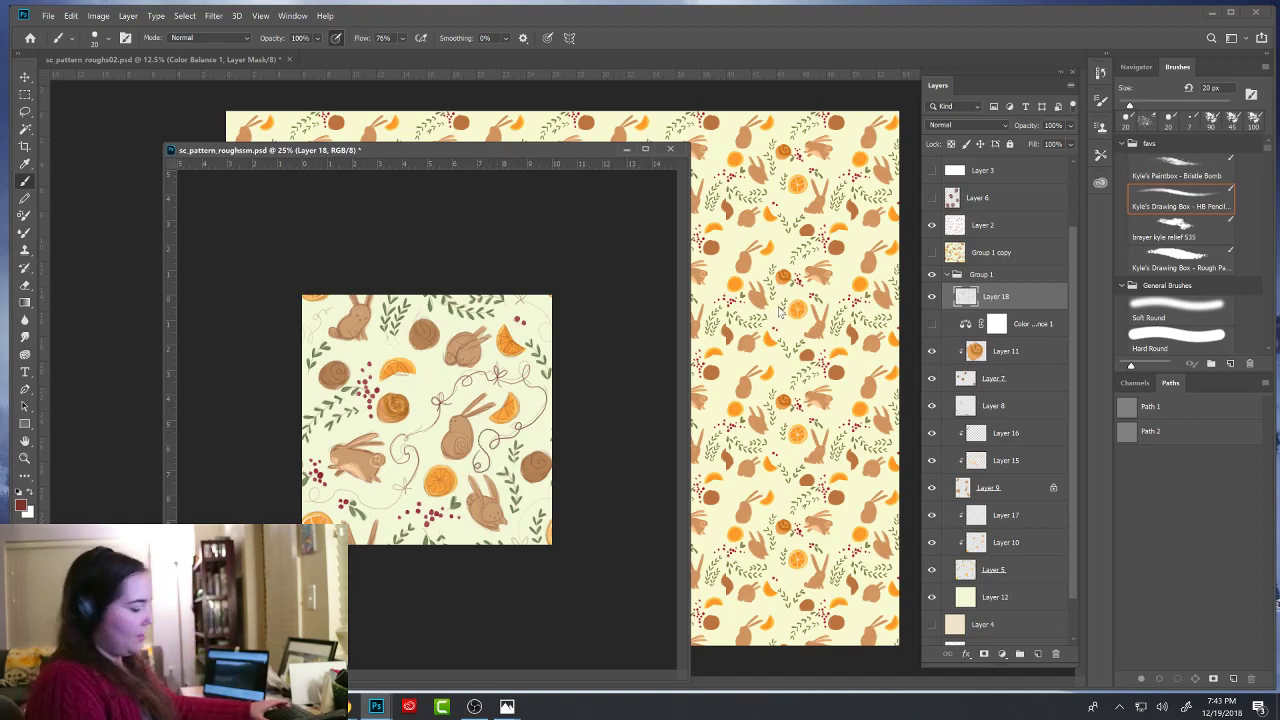
- Refine the curled string end beside the centre bunny with the Eraser and Brush, and trace the string near the tile's lower-right edge
key("e")
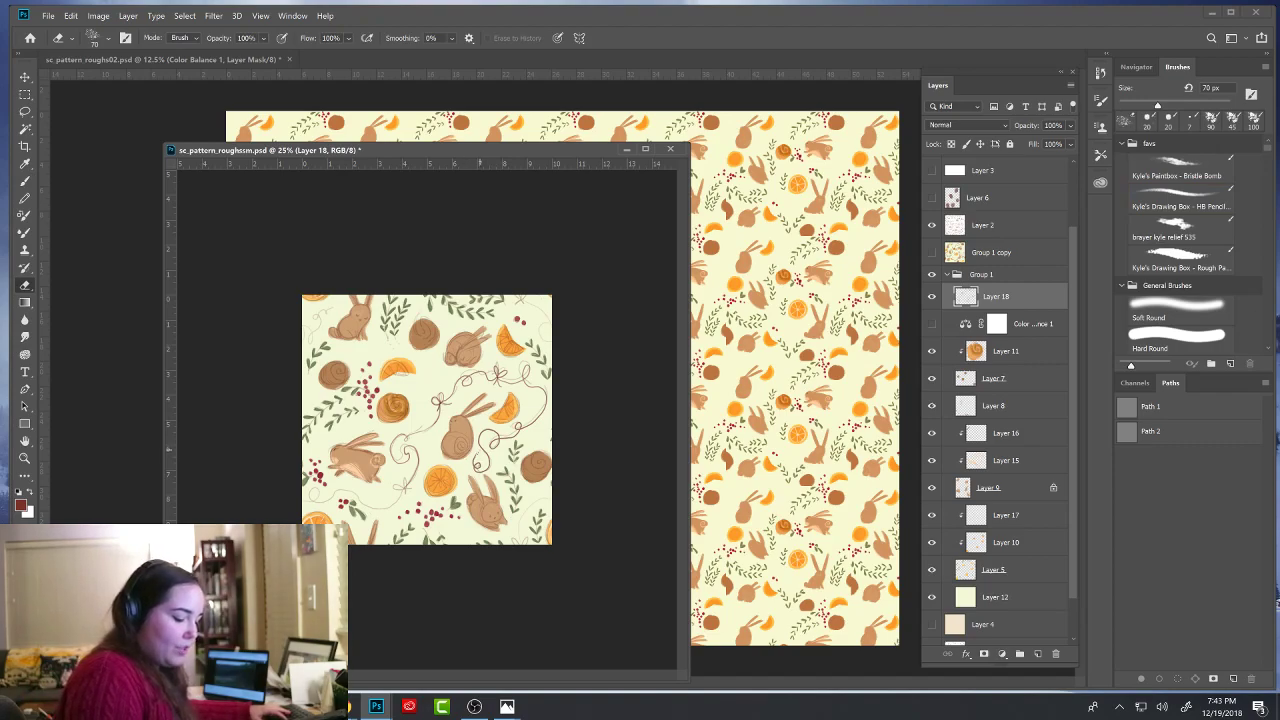
key("b")
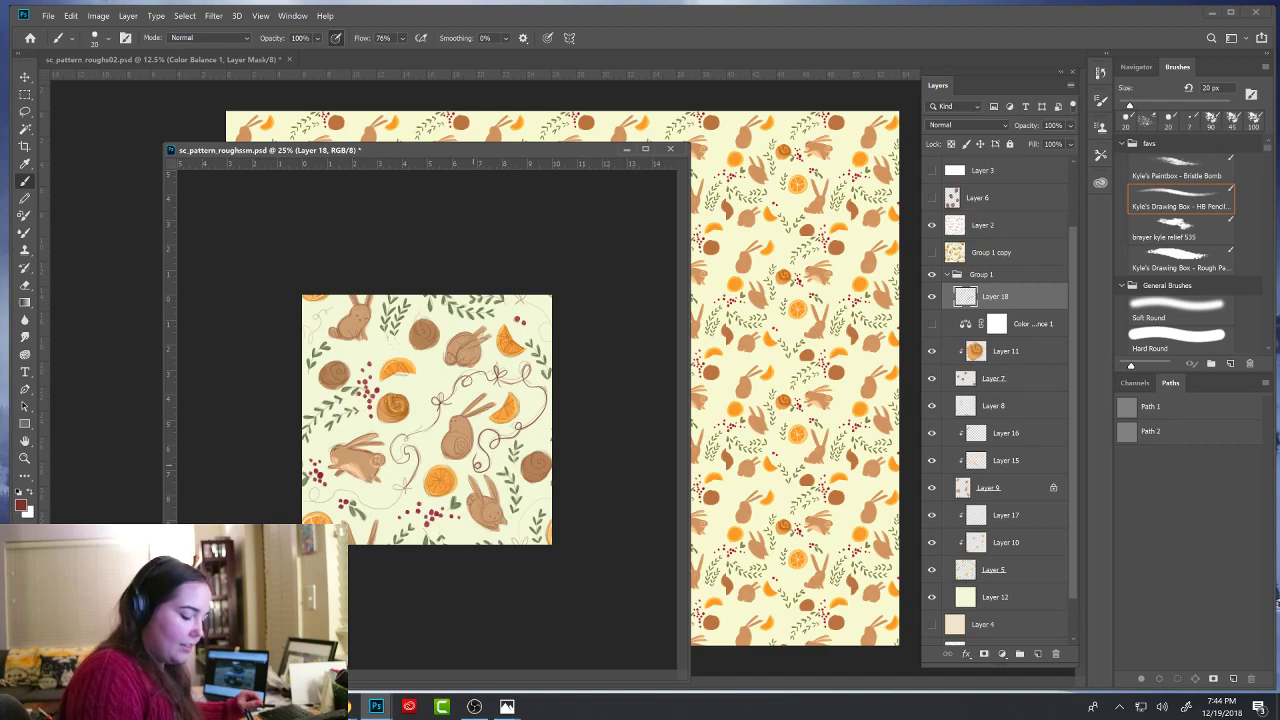
key("e")
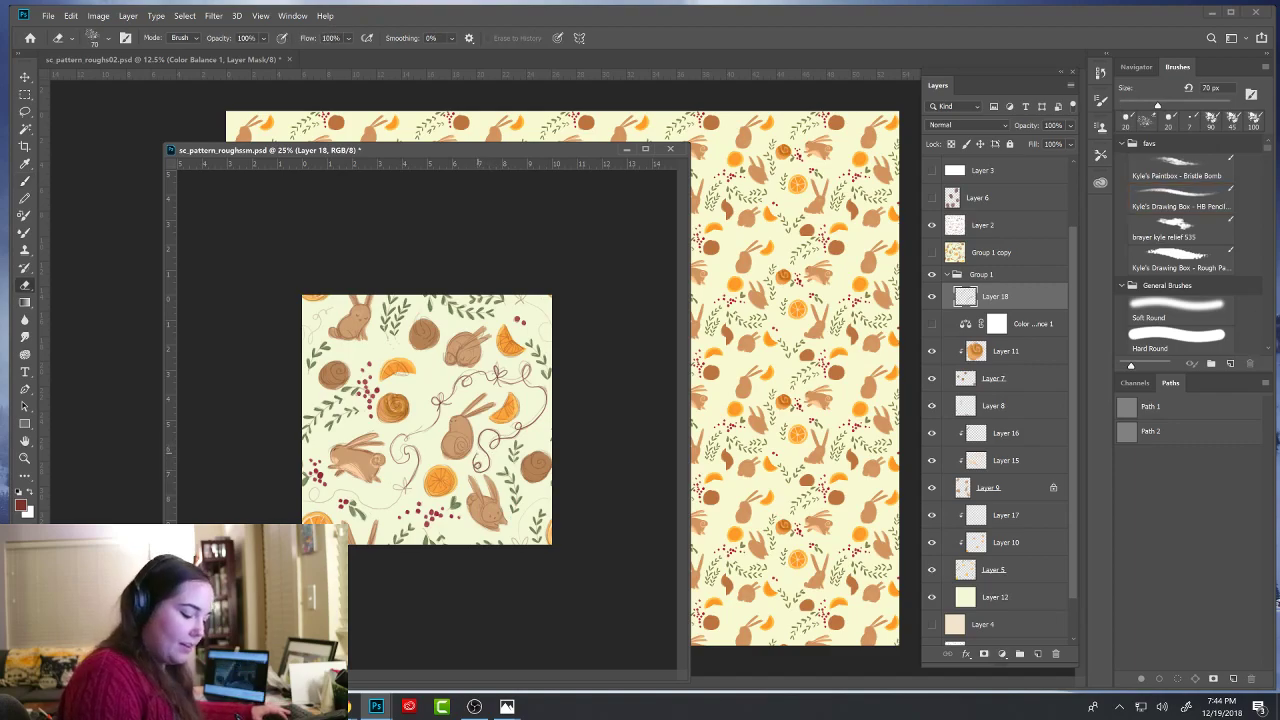
key("b")
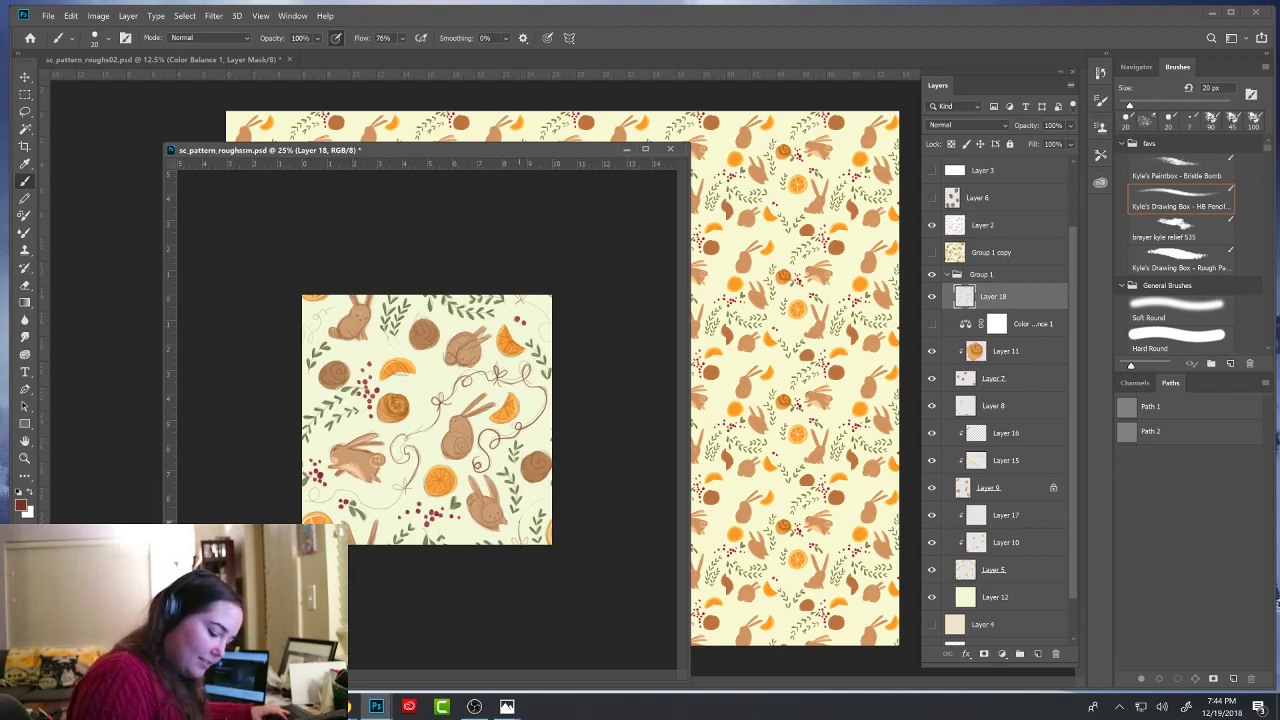
left_click_drag(527, 509, 555, 501)
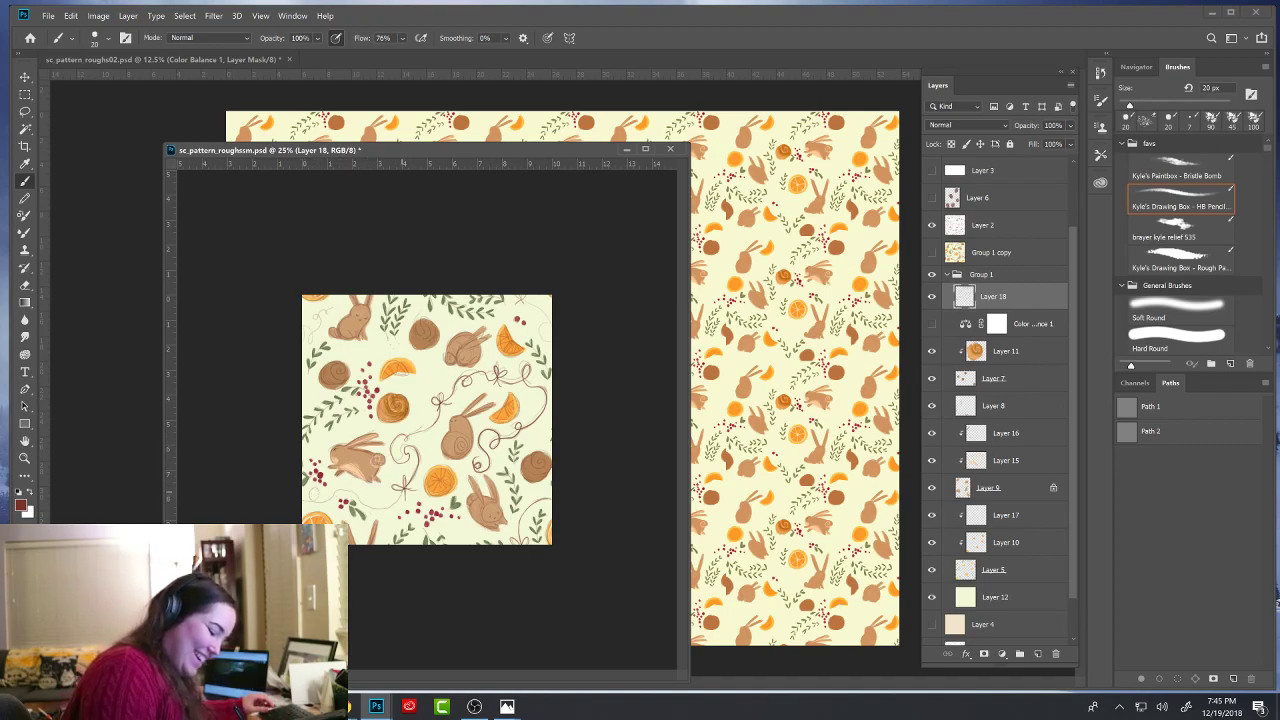
- Trace the string from the lower bow below the leaping bunny, redrawing and trimming the misplaced stroke
left_click_drag(356, 498, 378, 505)
key("ctrl+z")
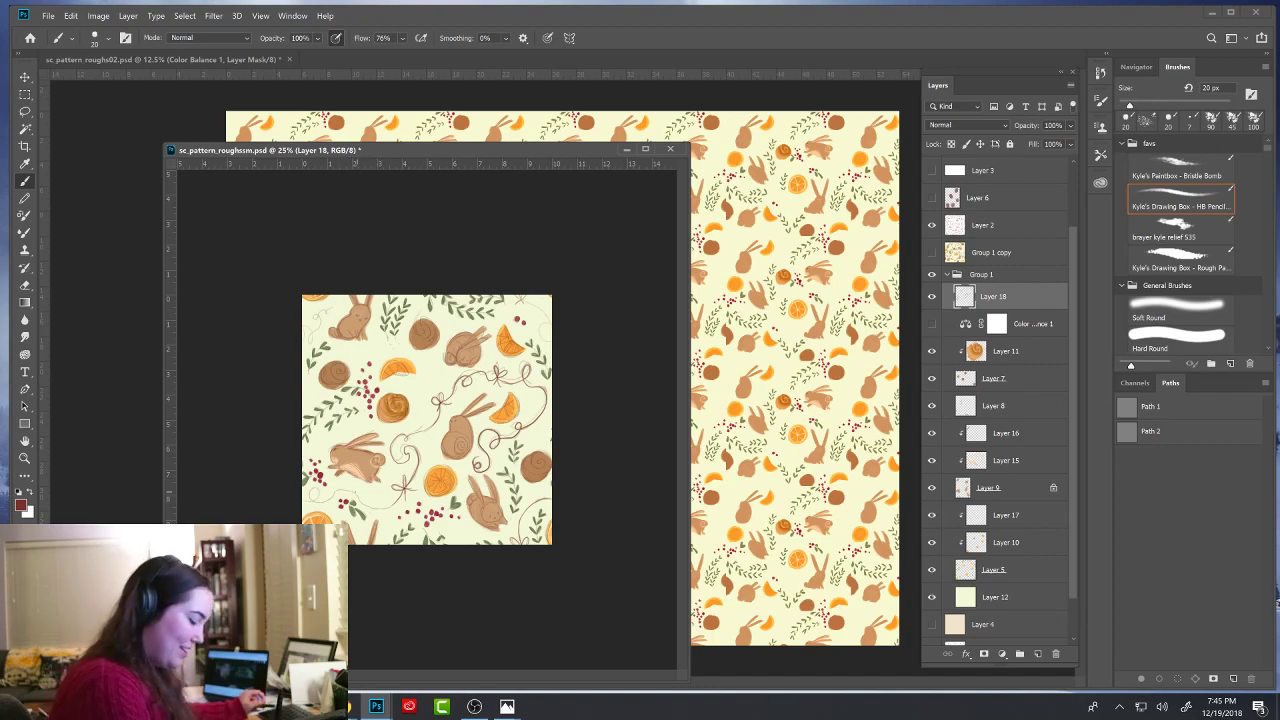
left_click_drag(346, 489, 381, 501)
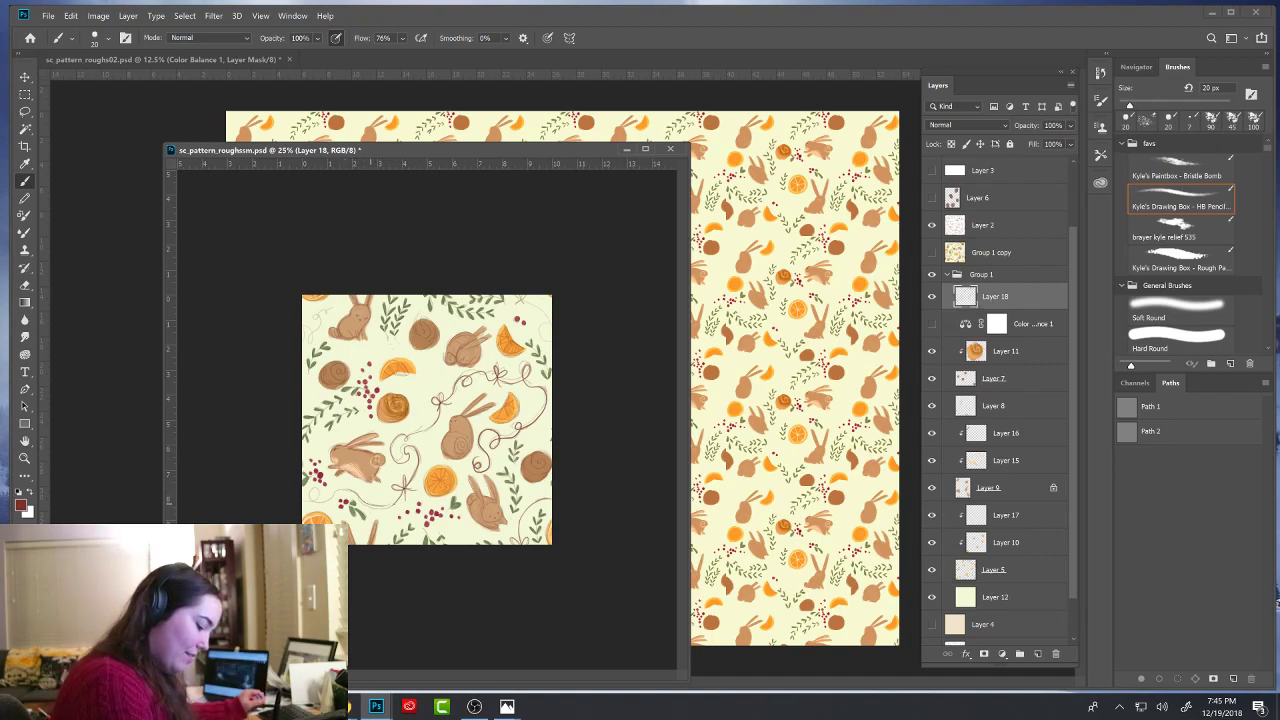
key("e")
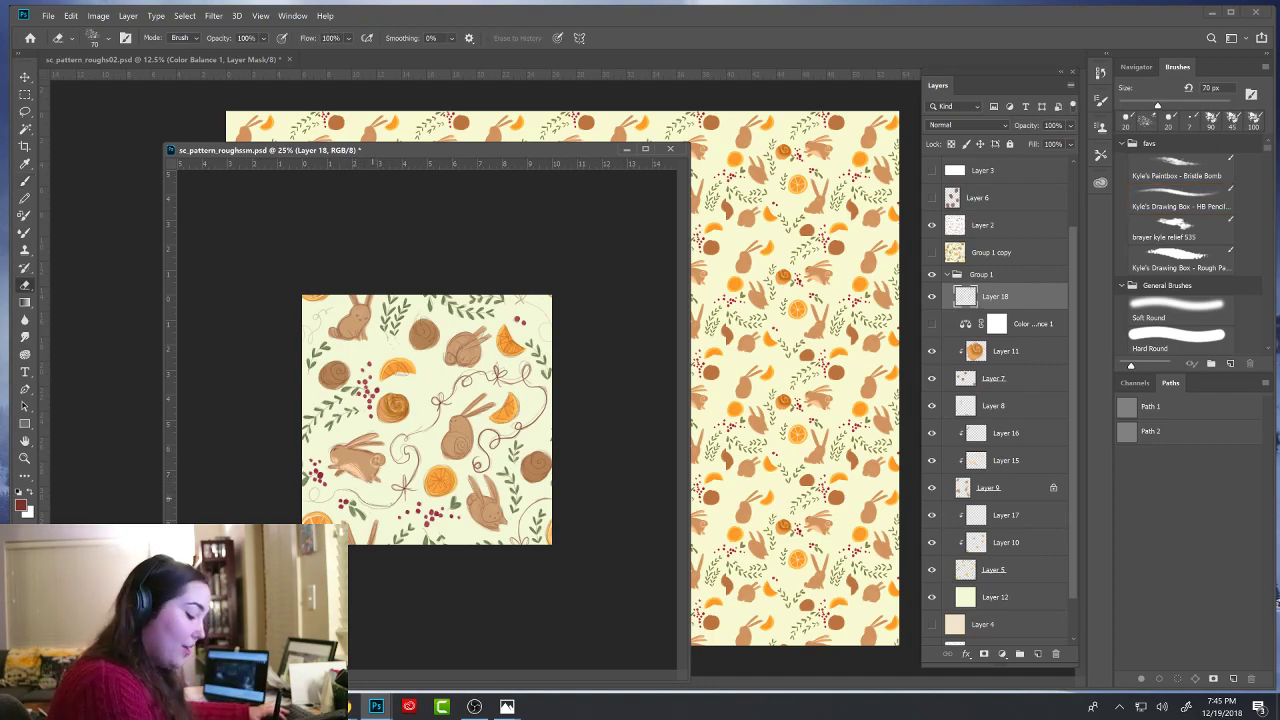
key("b")
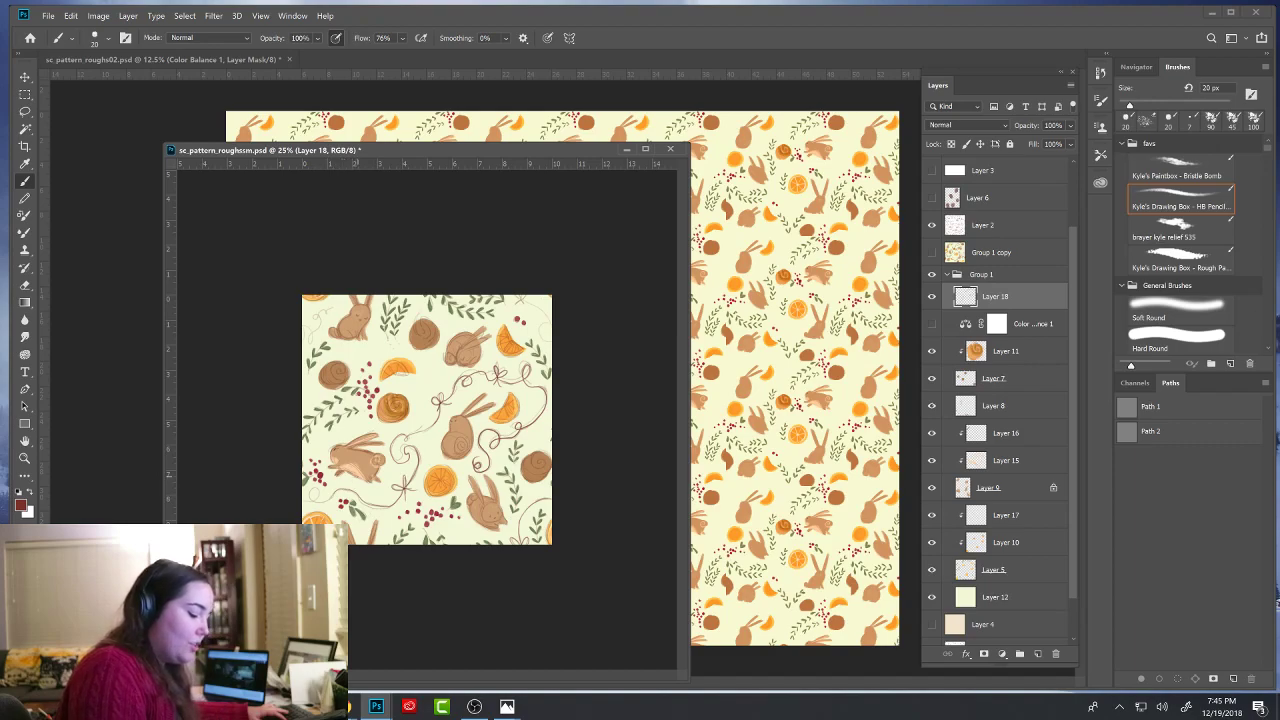
- Smooth the string segment beside the lower bow by alternating the Eraser and Brush, and move the tile's document window farther up the workspace
key("e")
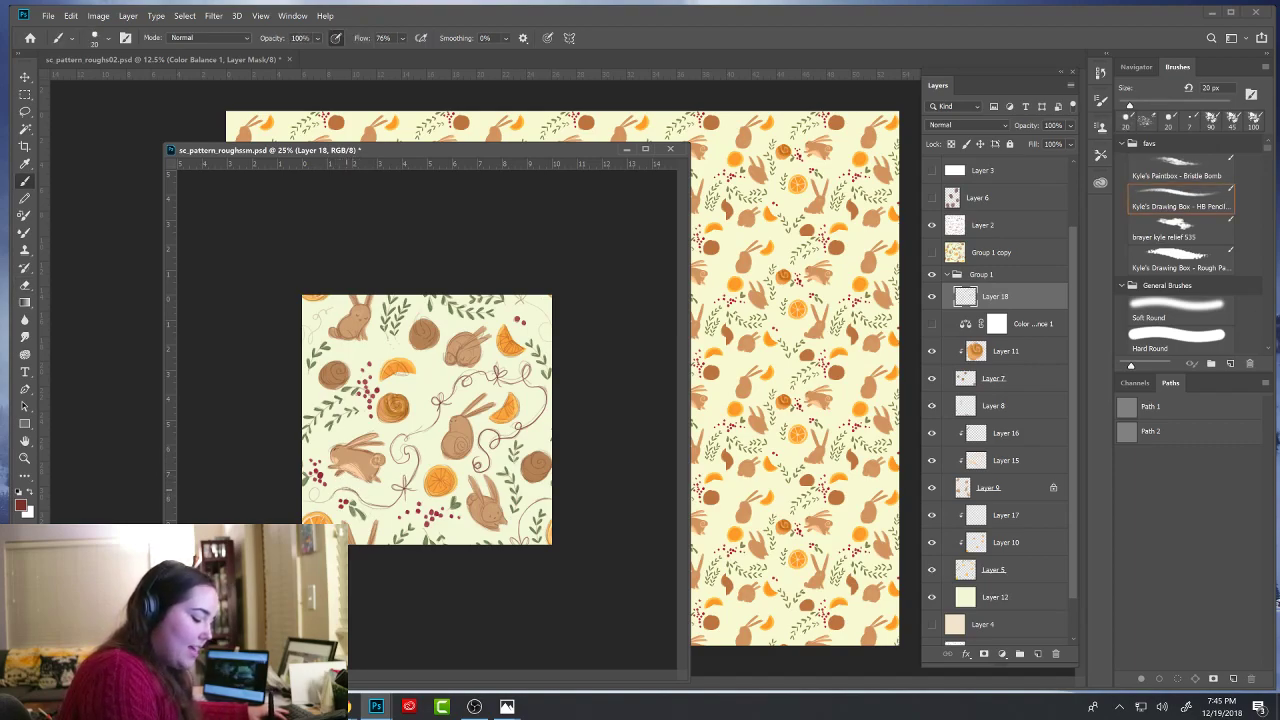
key("b")
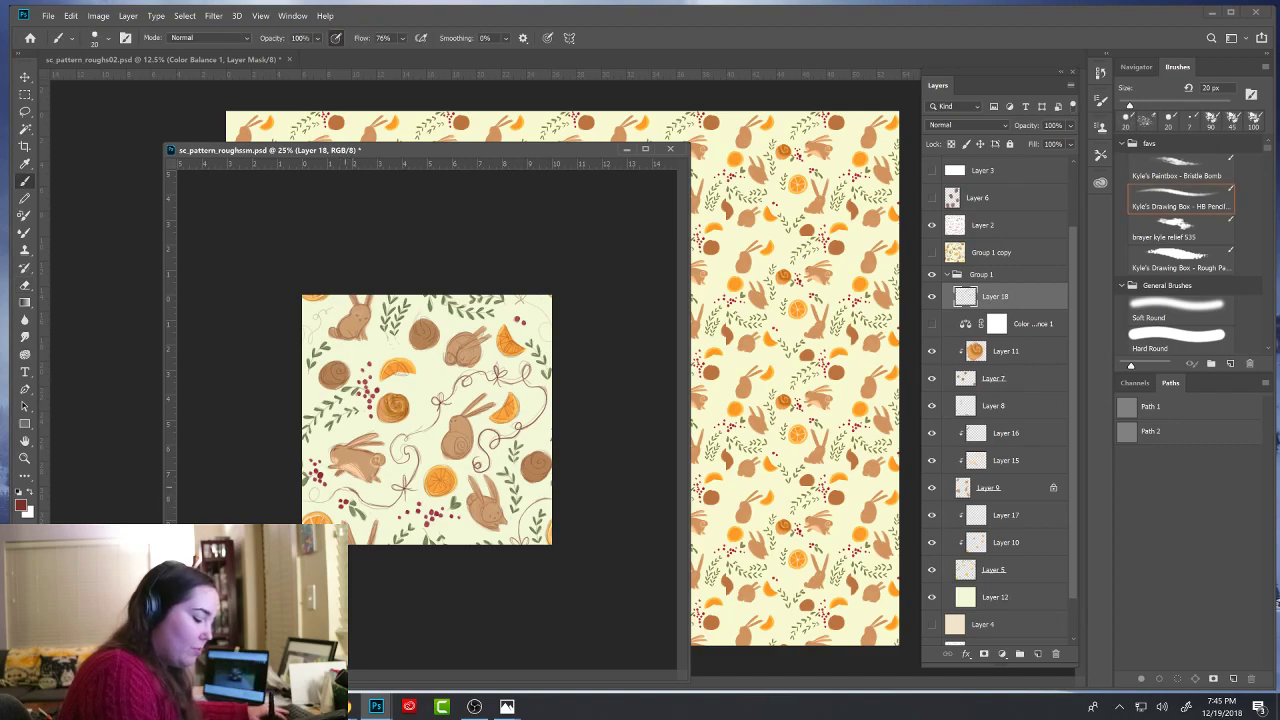
key("e")
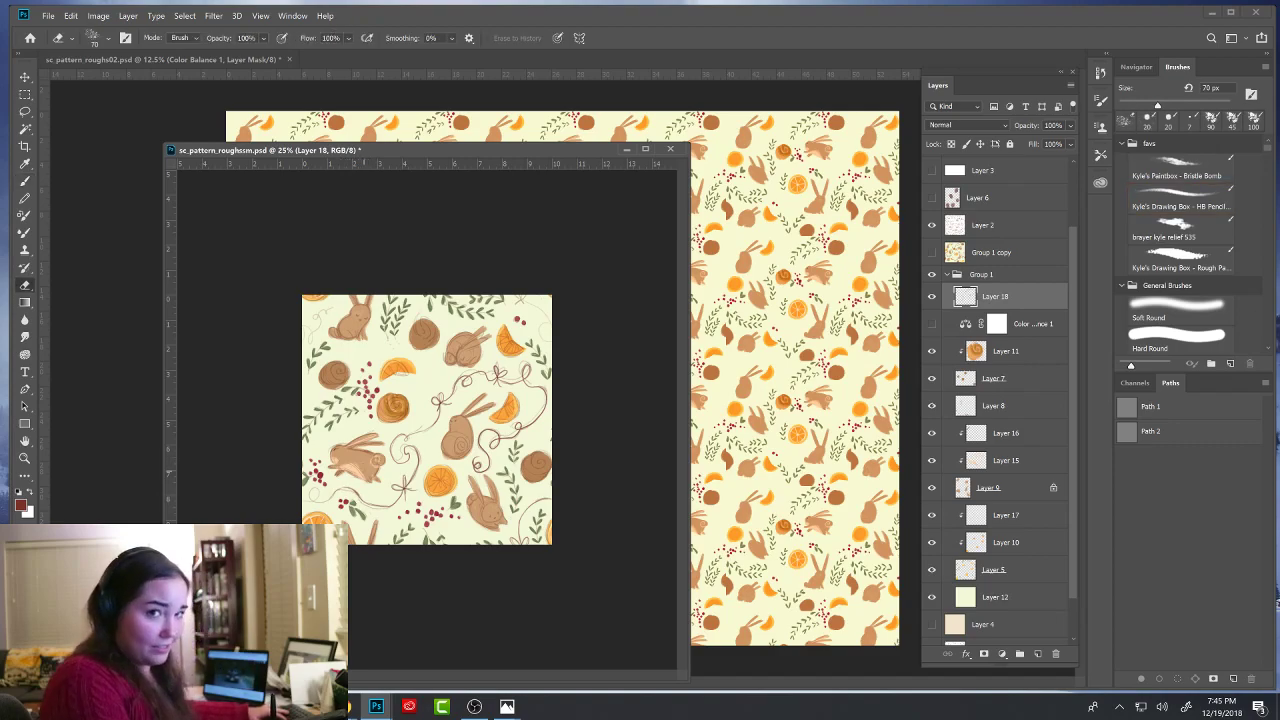
key("b")
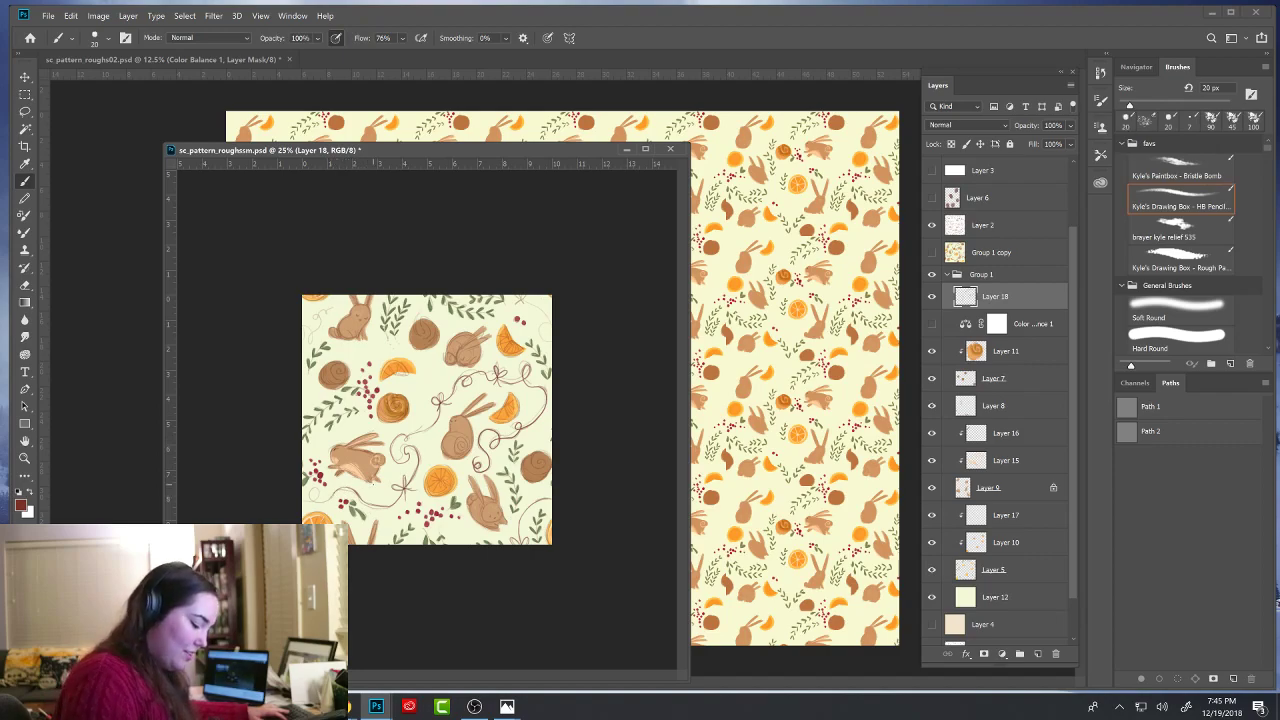
key("e")
left_click_drag(381, 505, 368, 504)
key("b")
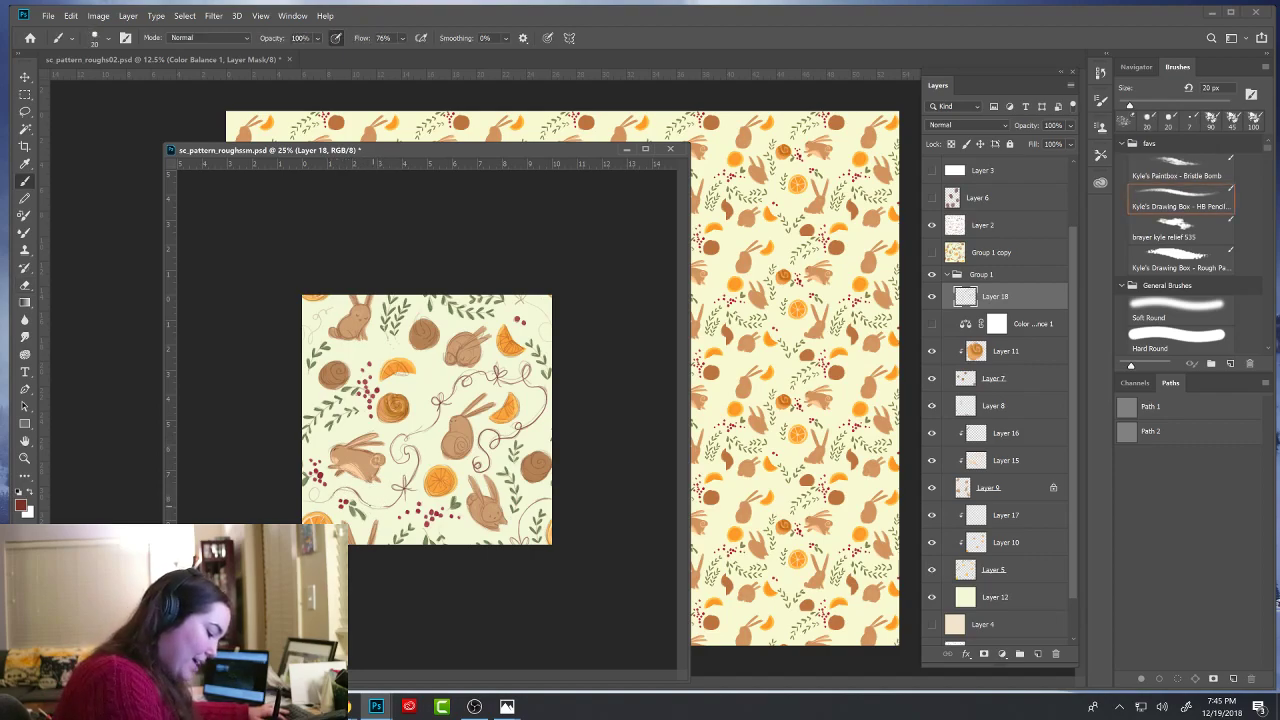
key("e")
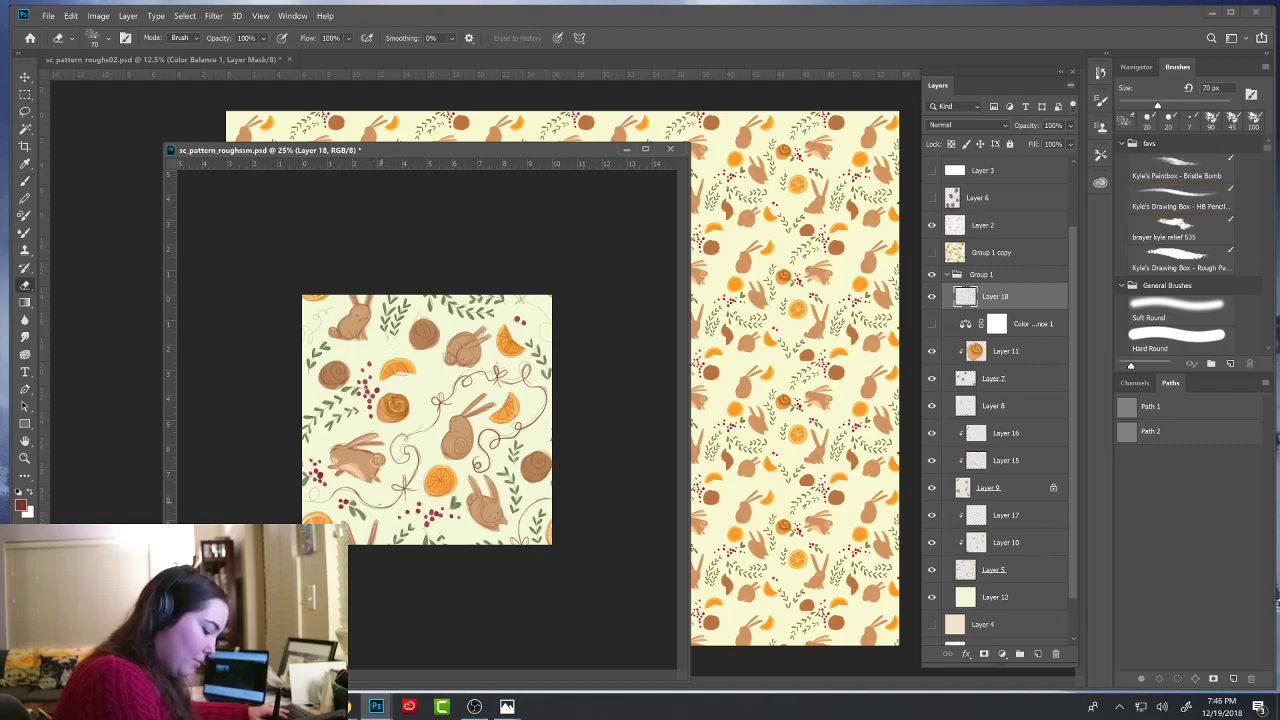
key("b")
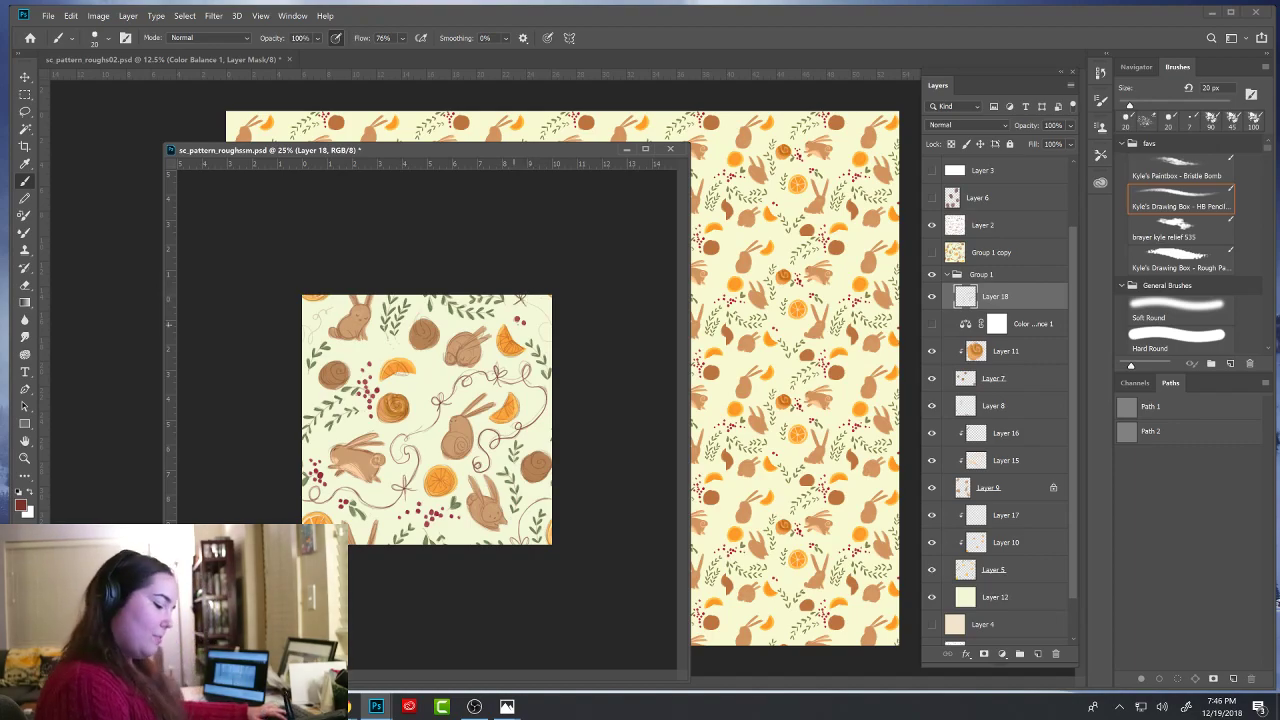
left_click_drag(595, 149, 674, 93)
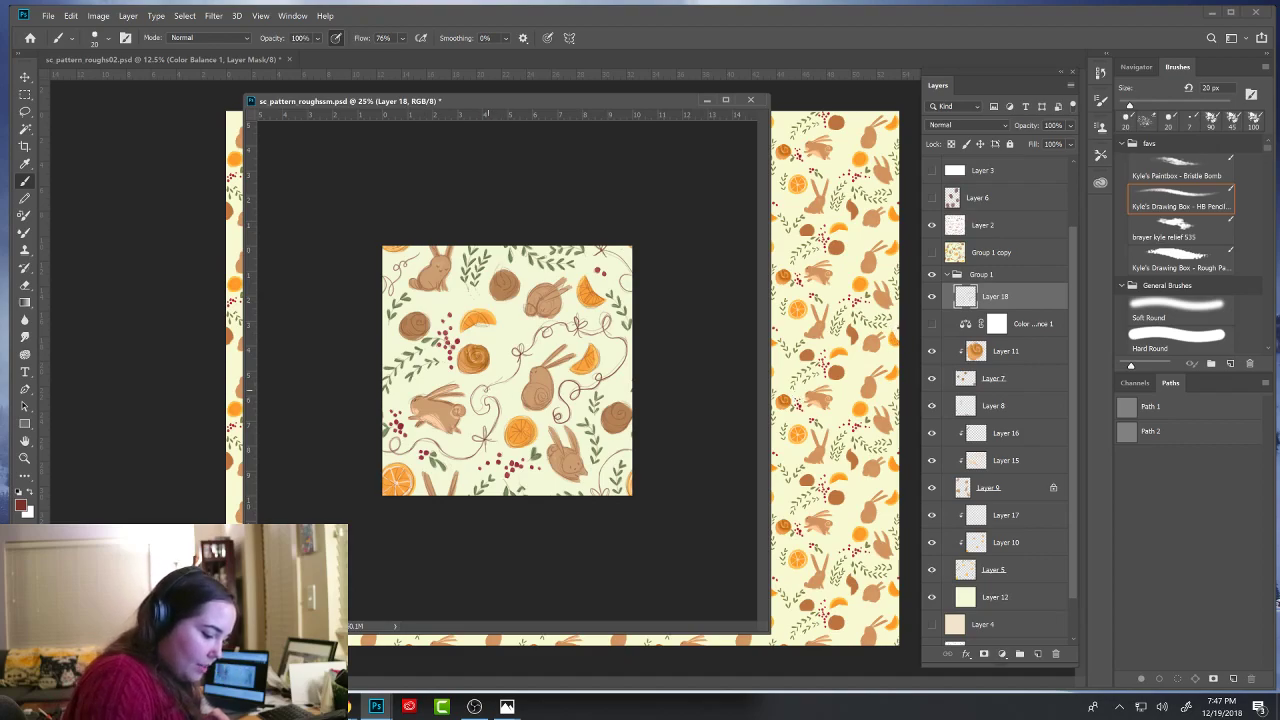
- Check the traced string on Layer 18 and hide the Layer 2 sketch so only the finished tile artwork shows
left_click(933, 297)
left_click(933, 297)
left_click(933, 225)
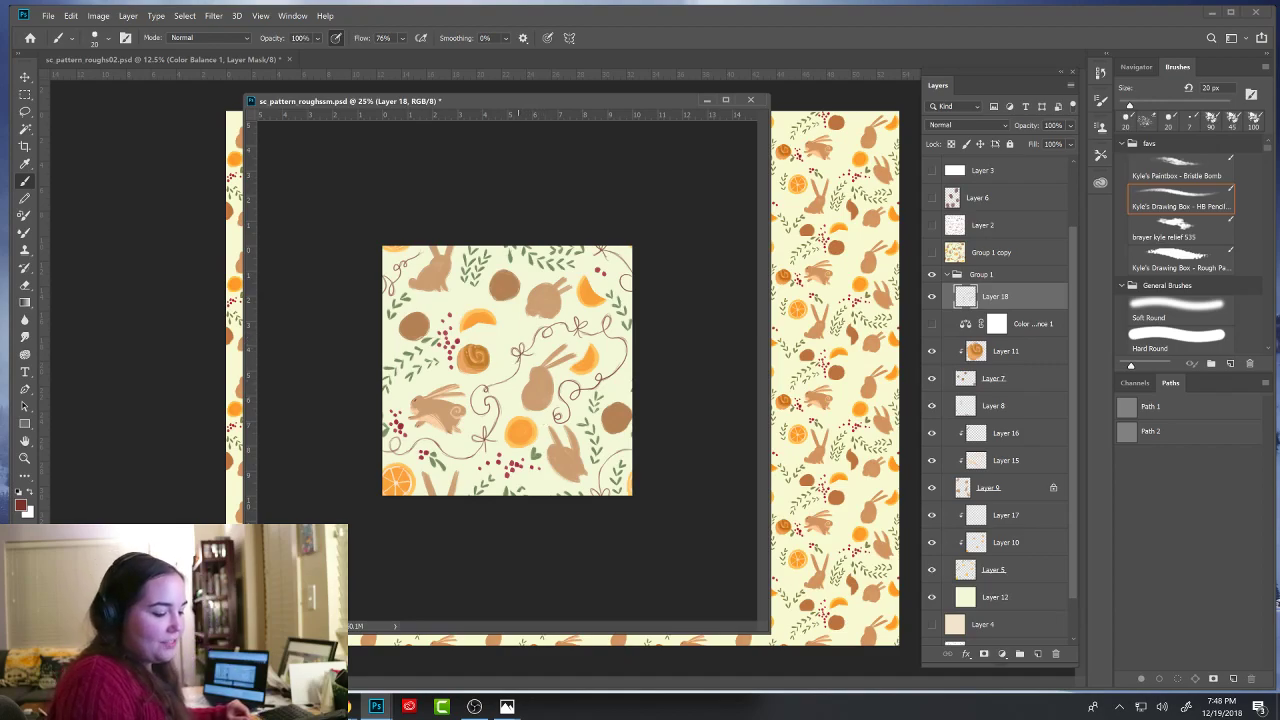
key("e")
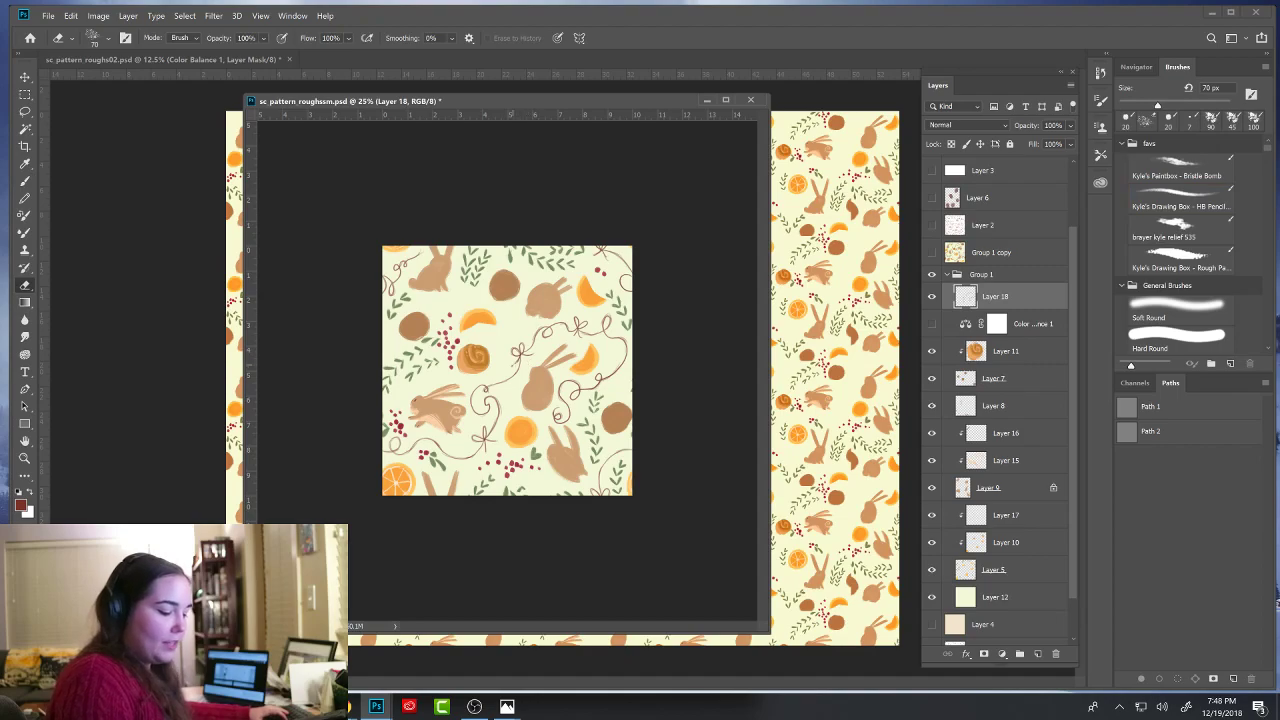
key("b")
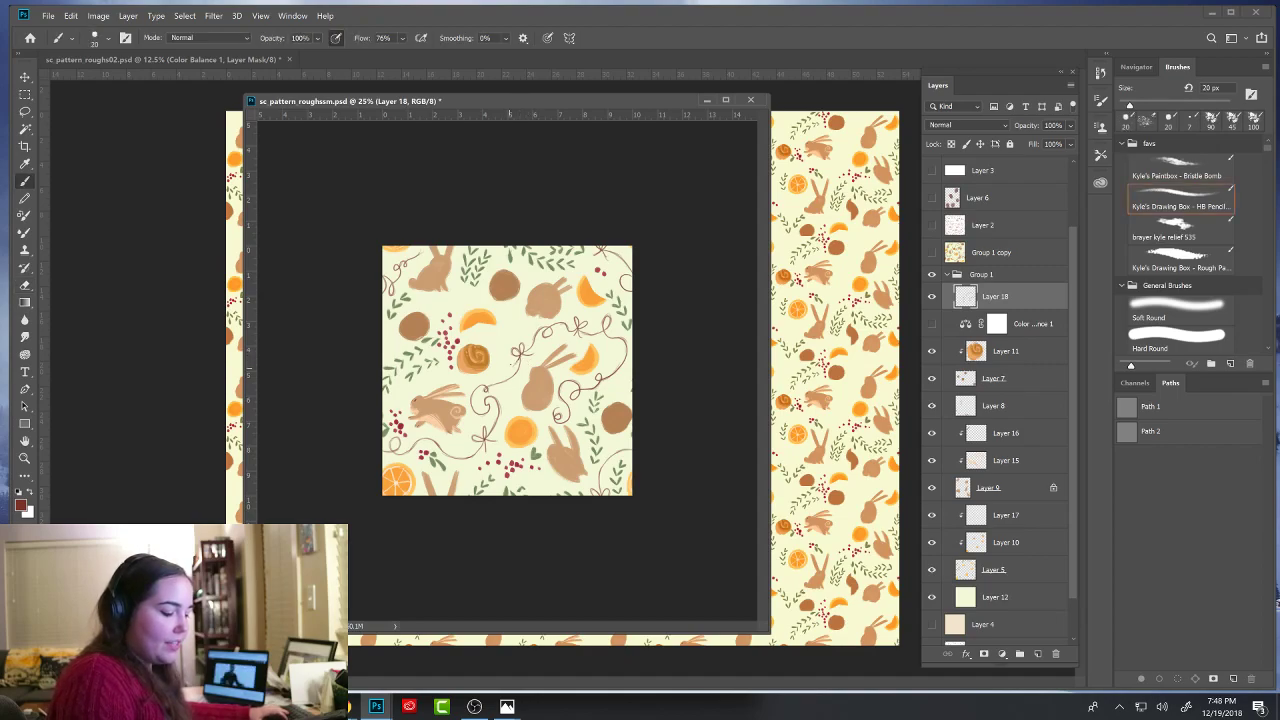
key("e")
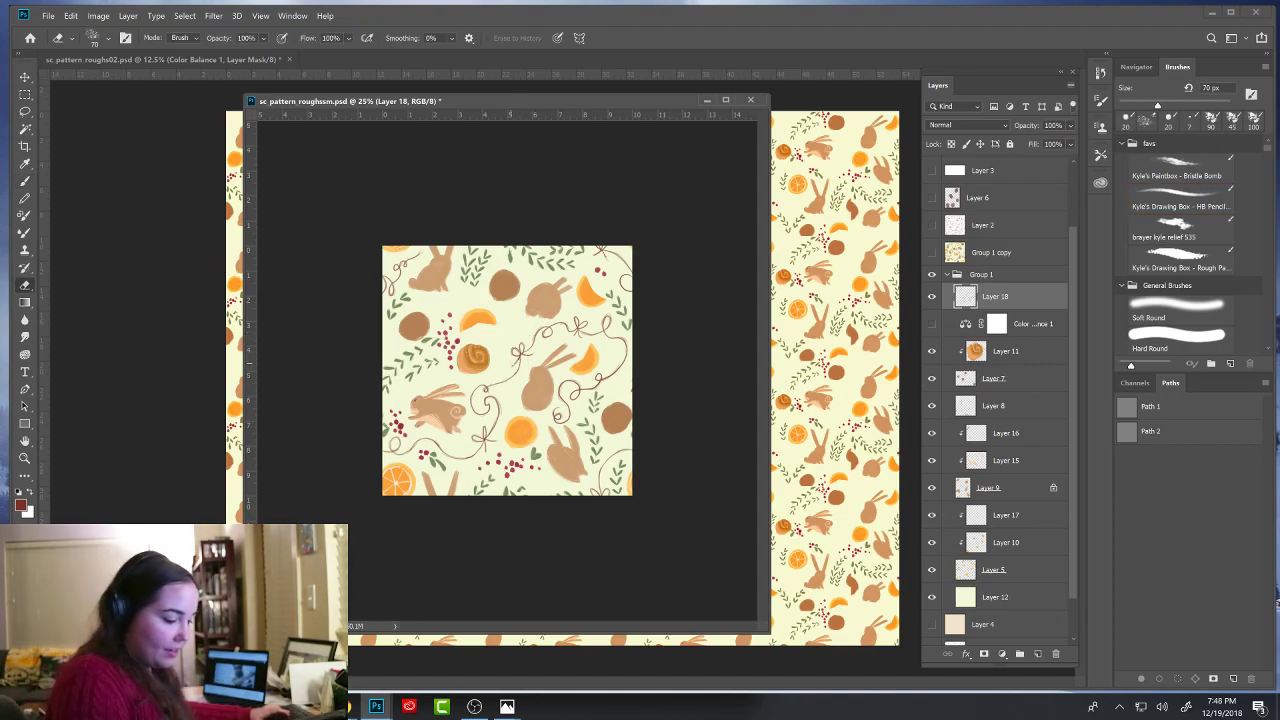
key("b")
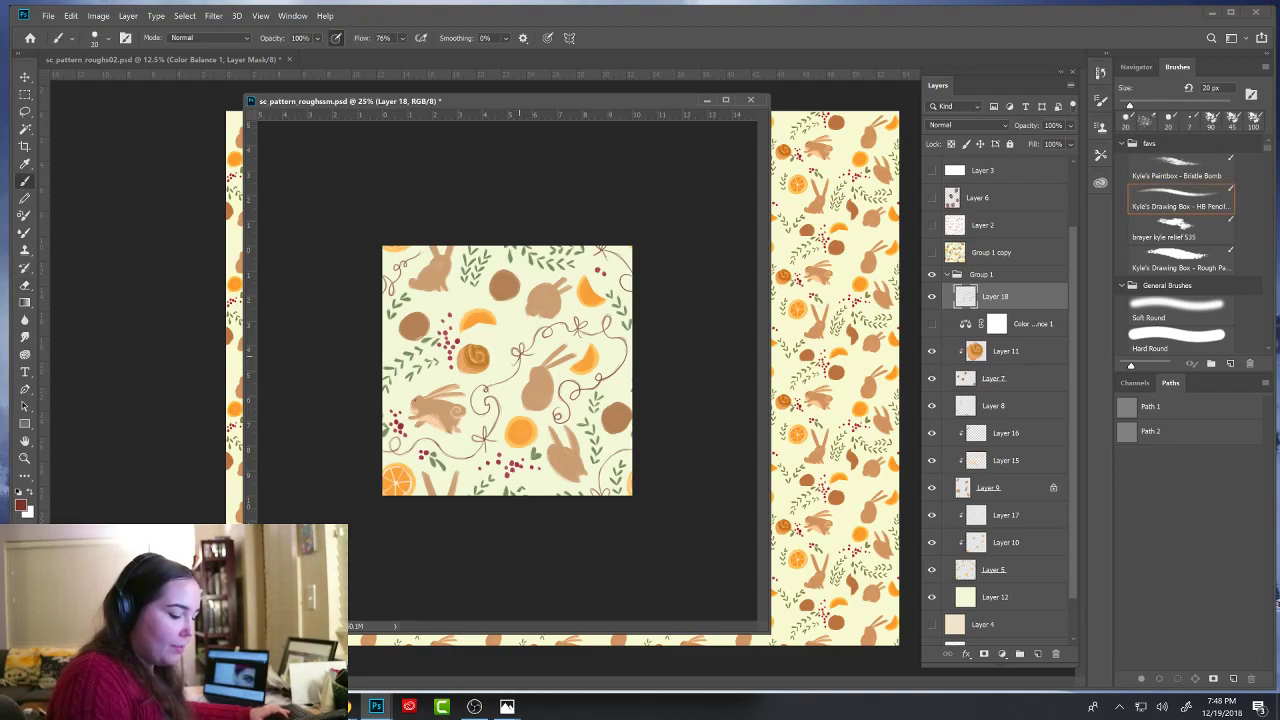
key("e")
key("b")
key("e")
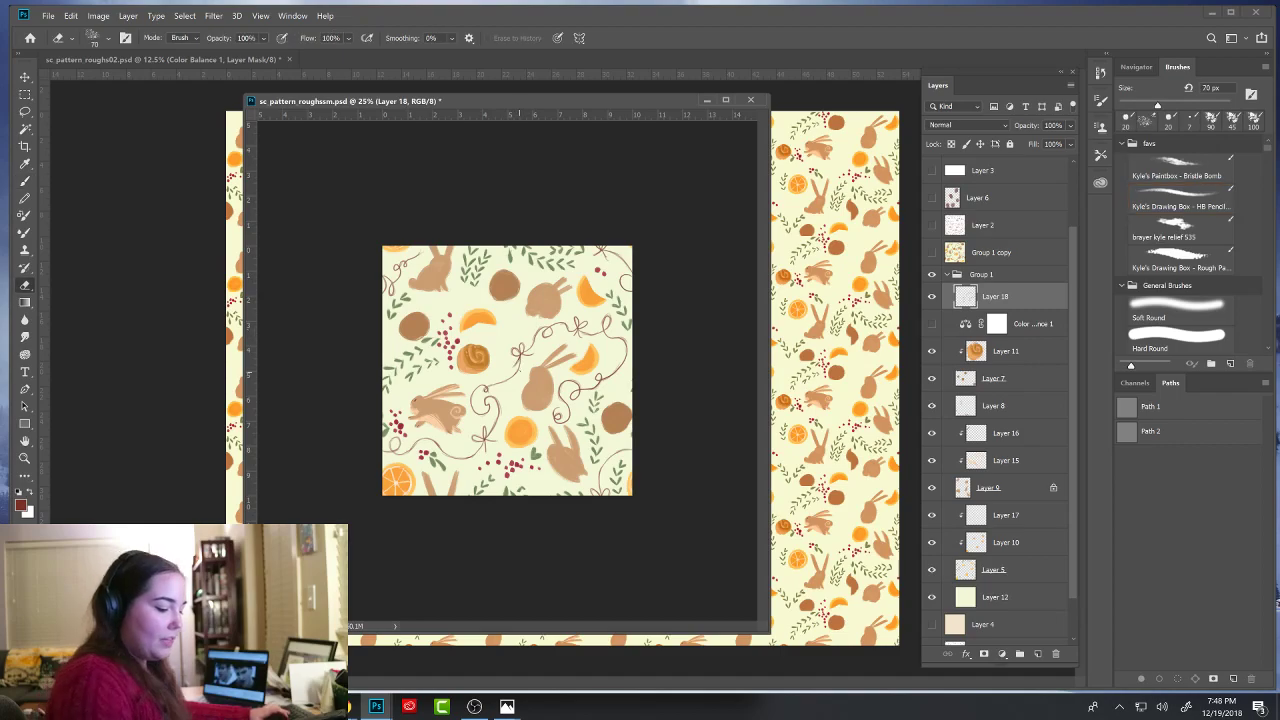
key("b")
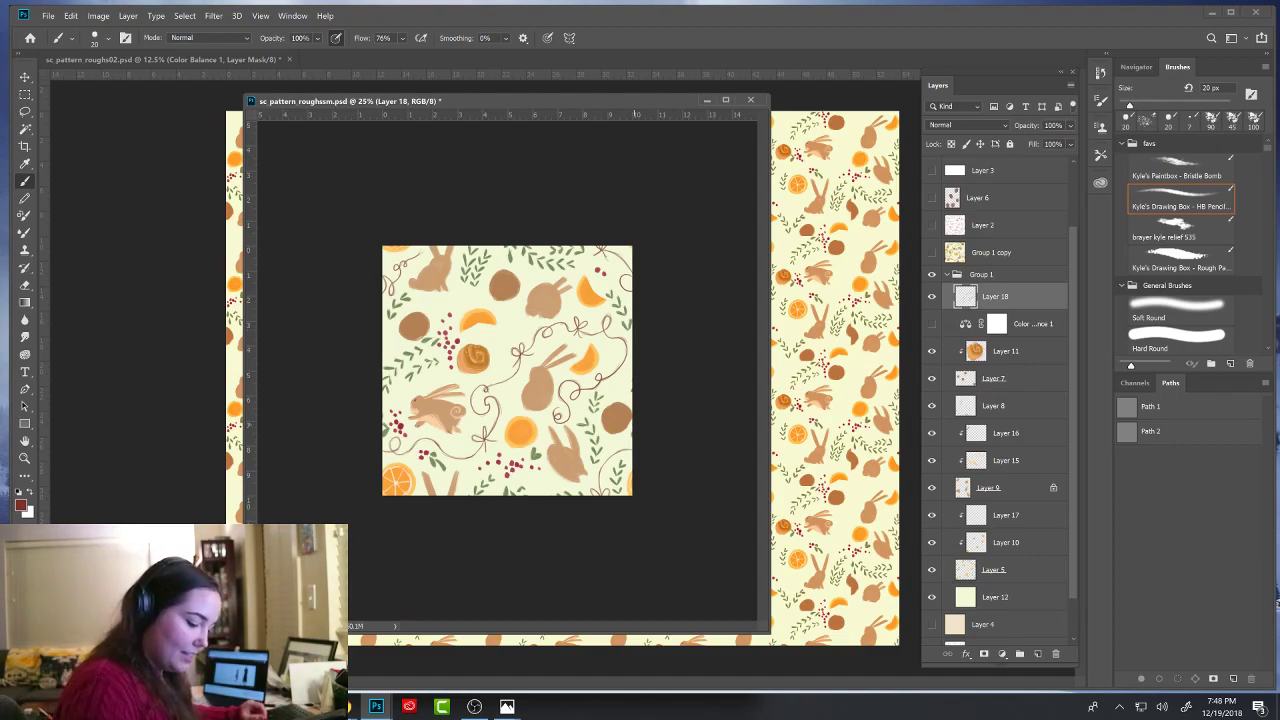
- Add a new layer directly above Layer 11 in Group 1 and clip it to the layers below
left_click(932, 351)
left_click(932, 351)
left_click(1005, 352)
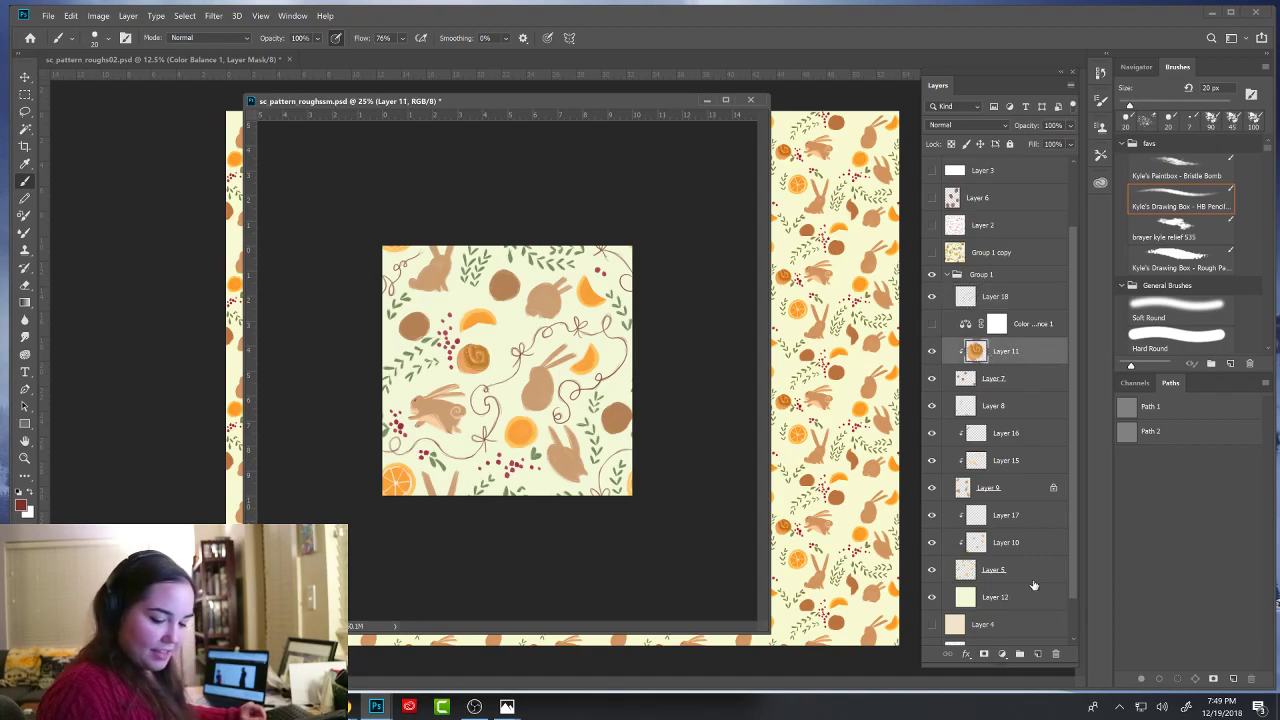
left_click(1036, 653)
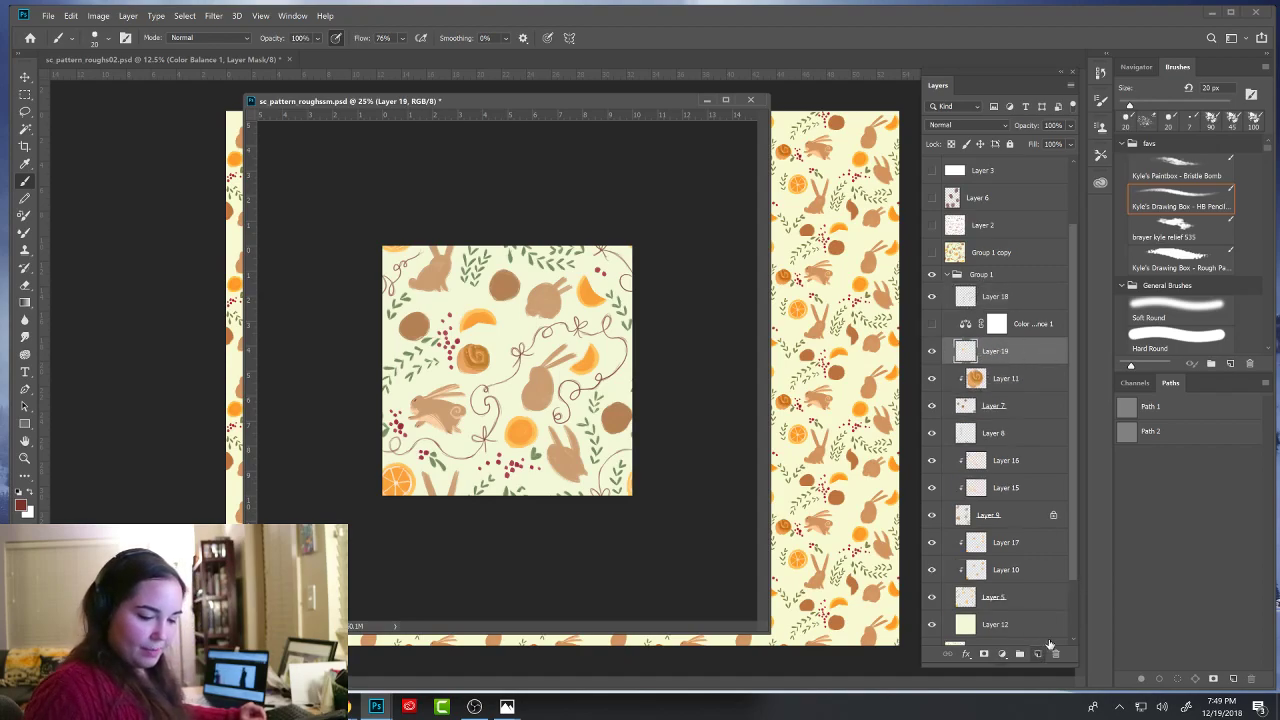
left_click(1018, 360, "alt")
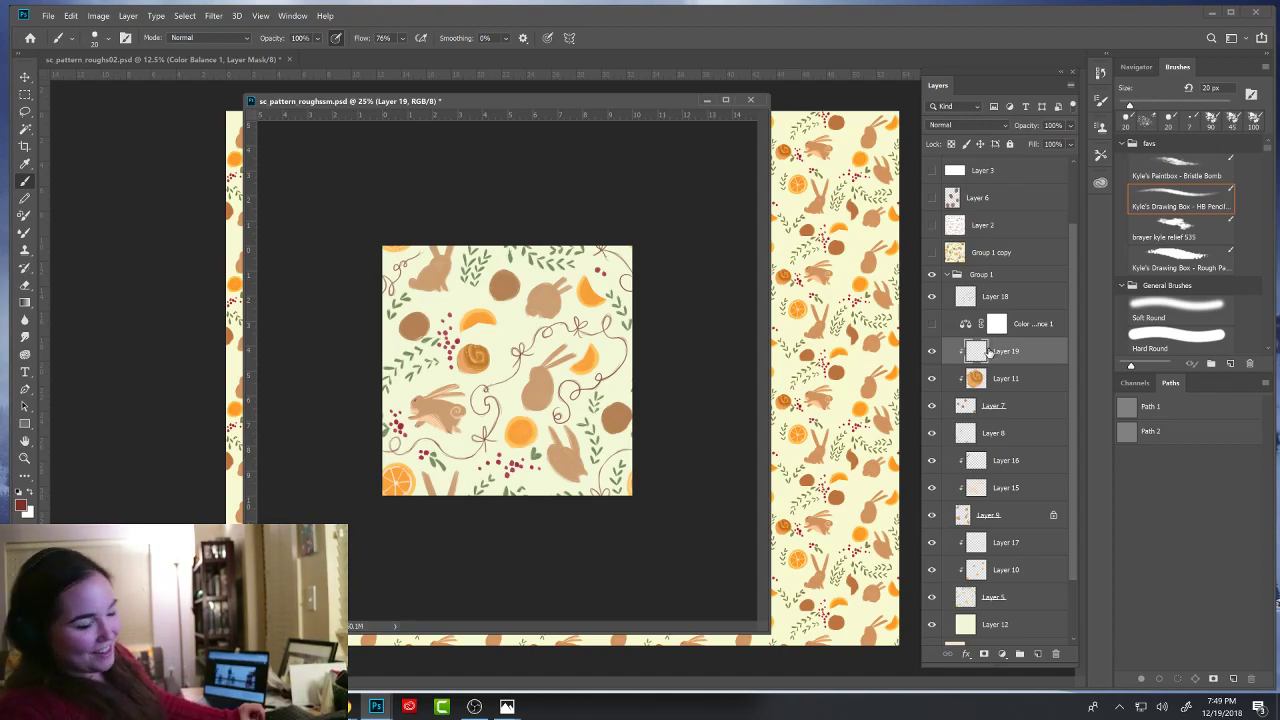
left_click(934, 352)
left_click(934, 352)
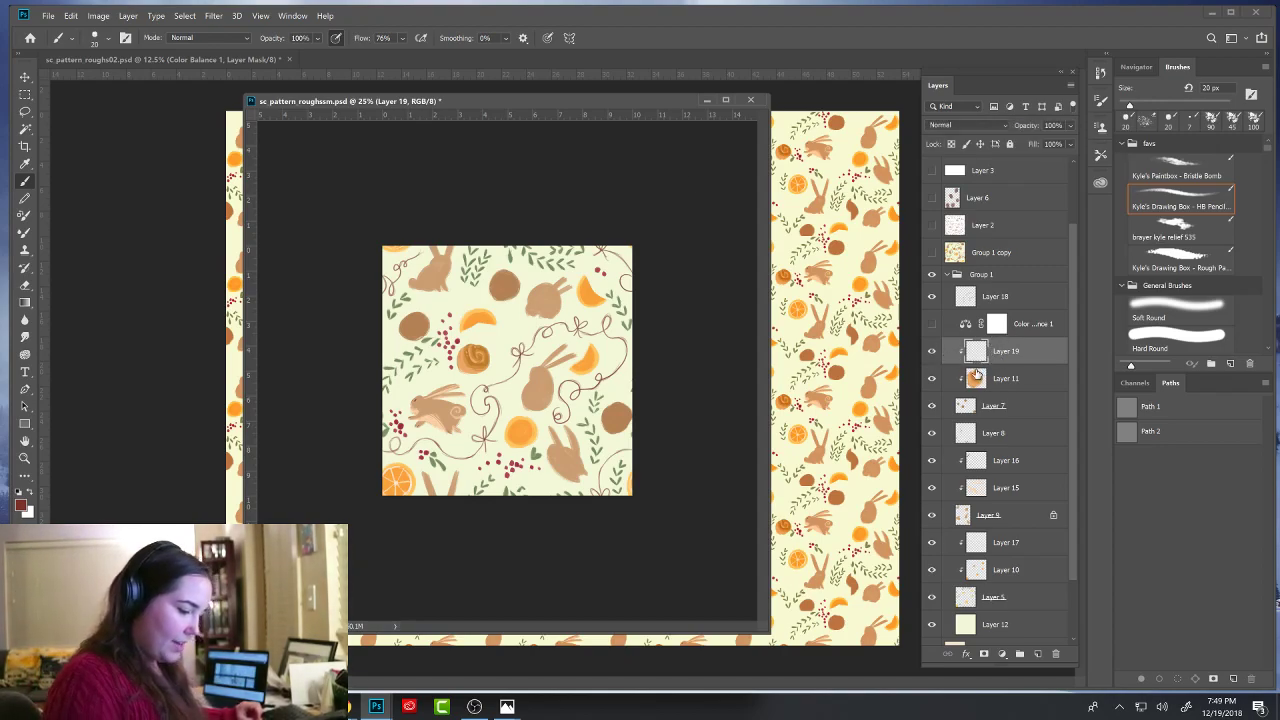
- Collapse Group 1, duplicate it and merge the duplicate into a single flattened layer above the group
left_click_drag(657, 108, 669, 176)
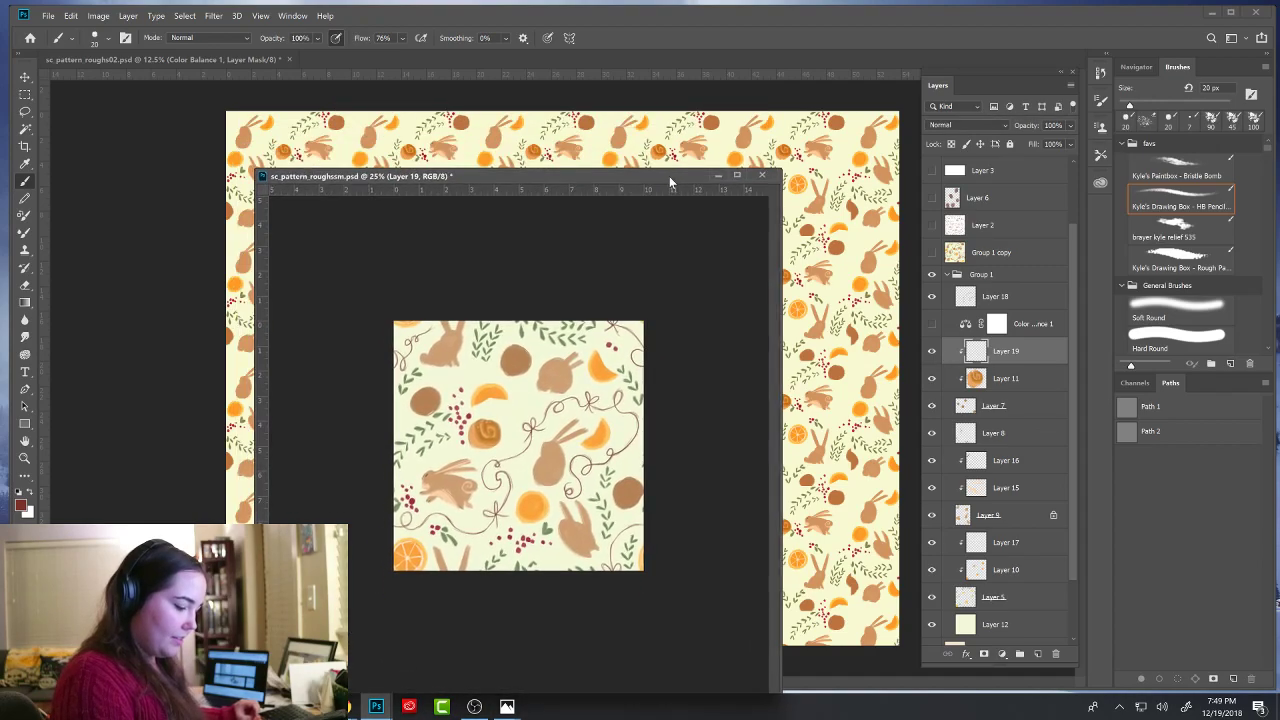
left_click(948, 282)
mouse_move(967, 340)
left_mouse_down()
mouse_move(963, 357)
mouse_move(958, 348)
left_mouse_up()
key("ctrl+e")
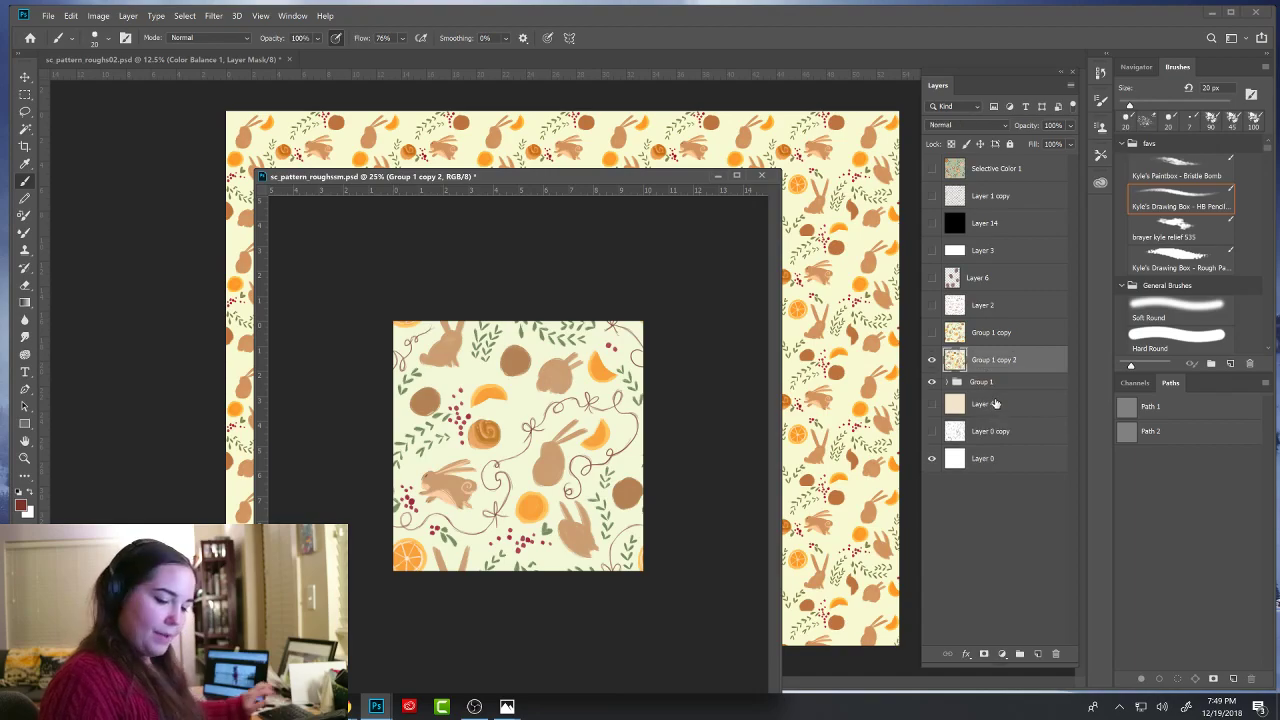
- Select the whole tile with the Rectangular Marquee and define it as a pattern named "rough"
key("m")
left_click_drag(376, 305, 764, 686)
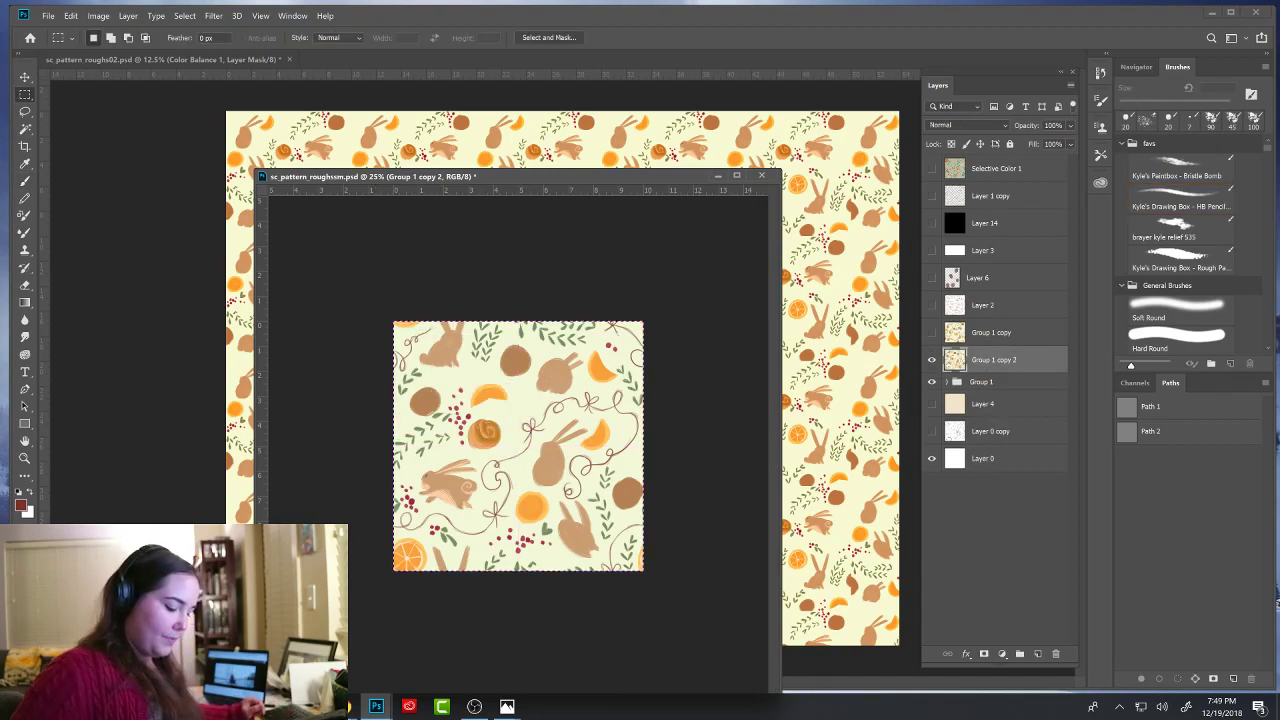
left_click(72, 16)
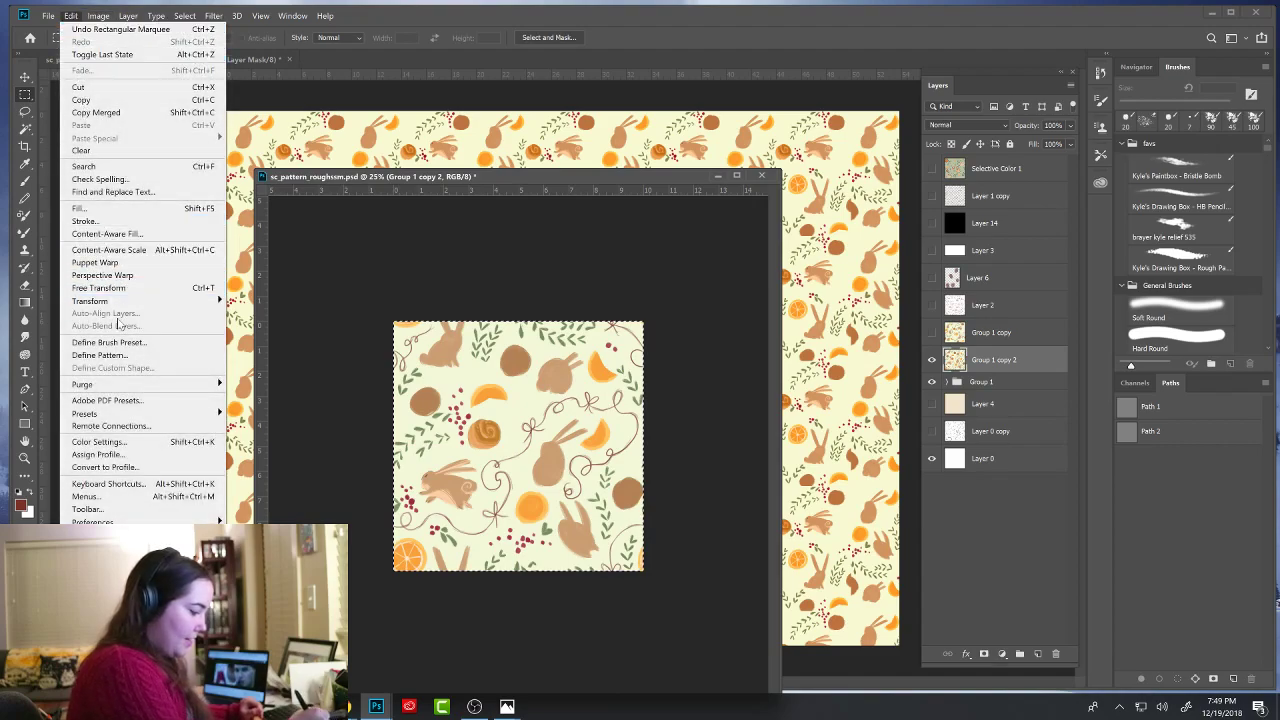
left_click(110, 355)
type("rough")
left_click(684, 373)
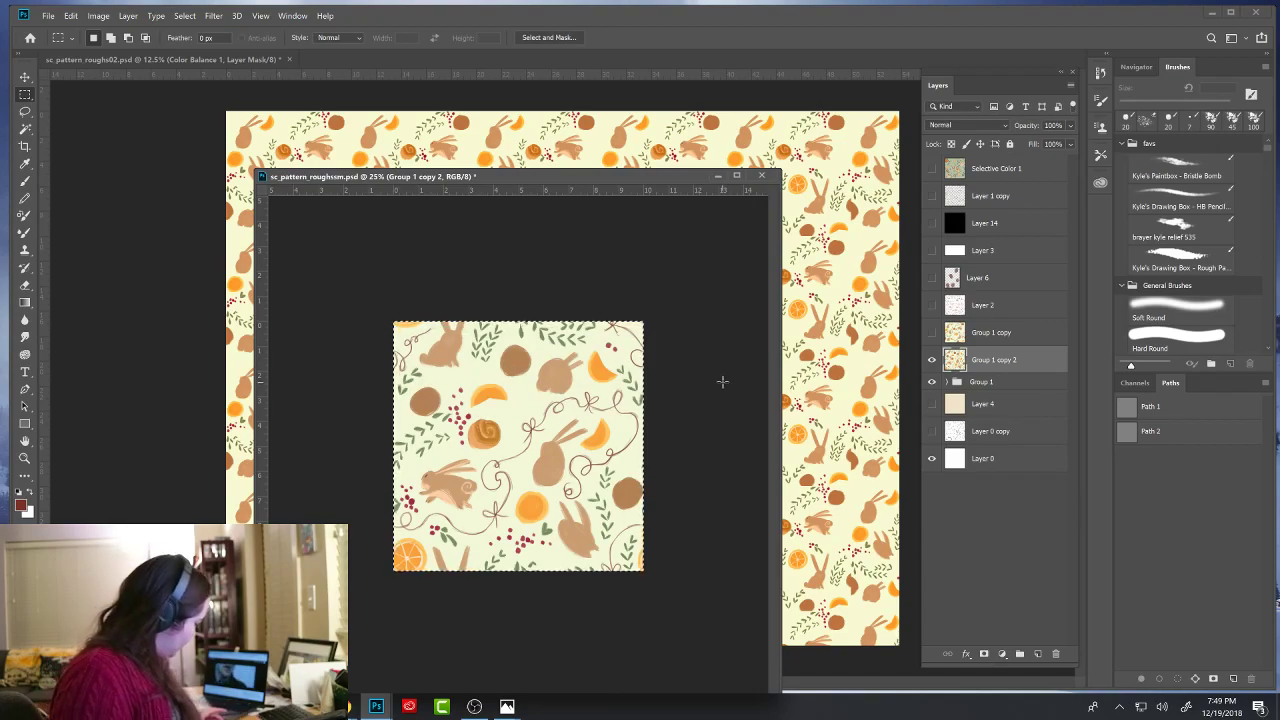
- Switch to sc_pattern_roughs02.psd, hide its old pattern layers and add a new layer above the Color Balance adjustment
left_click_drag(703, 177, 699, 370)
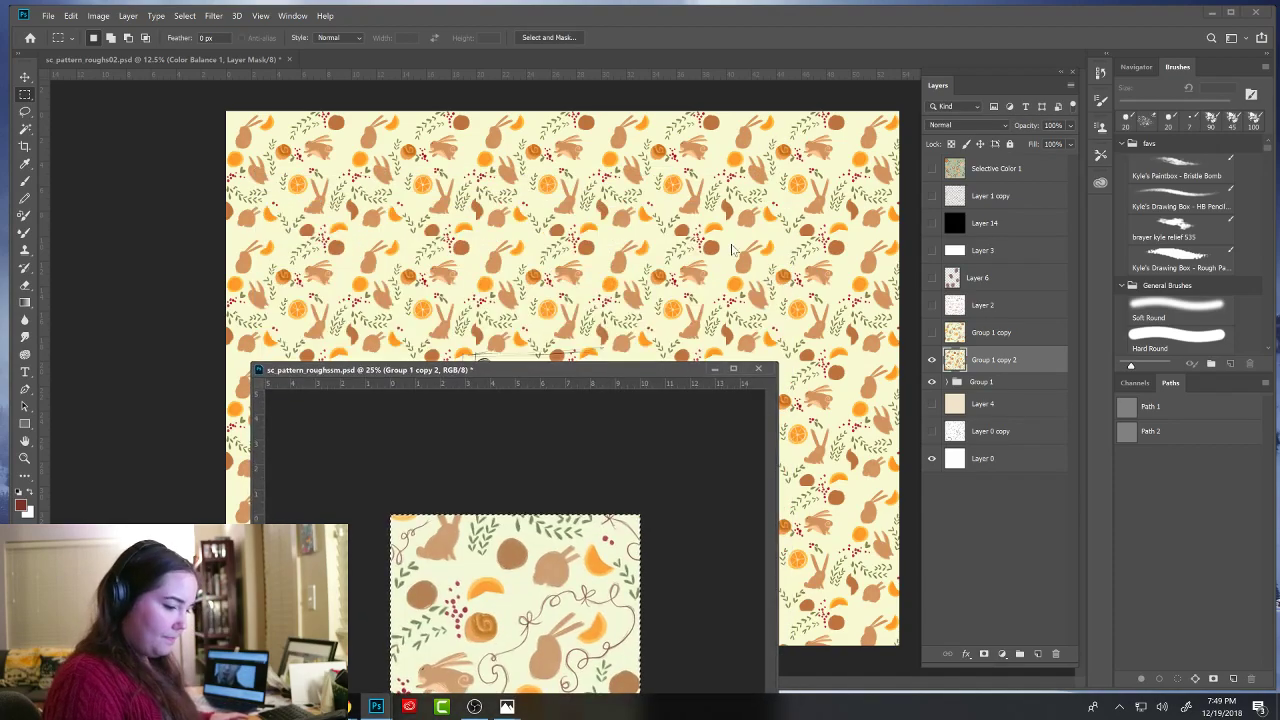
left_click(732, 249)
left_click_drag(932, 267, 932, 213)
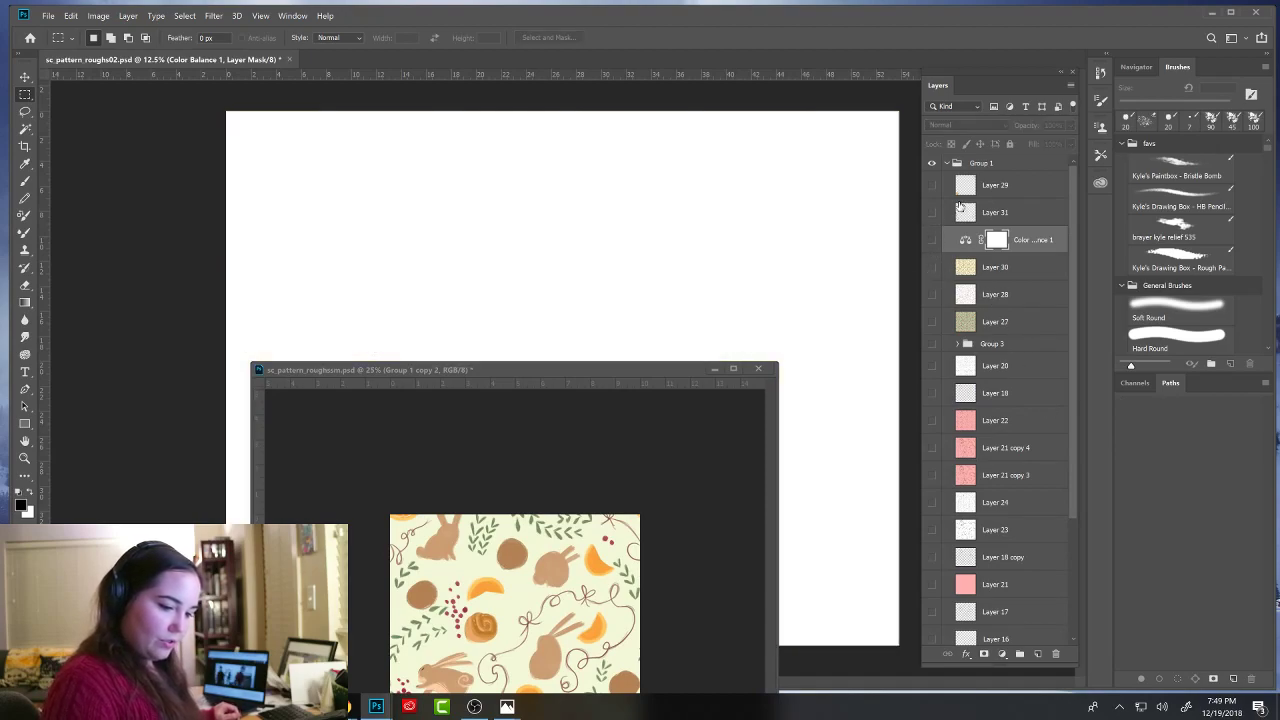
left_click(1037, 654)
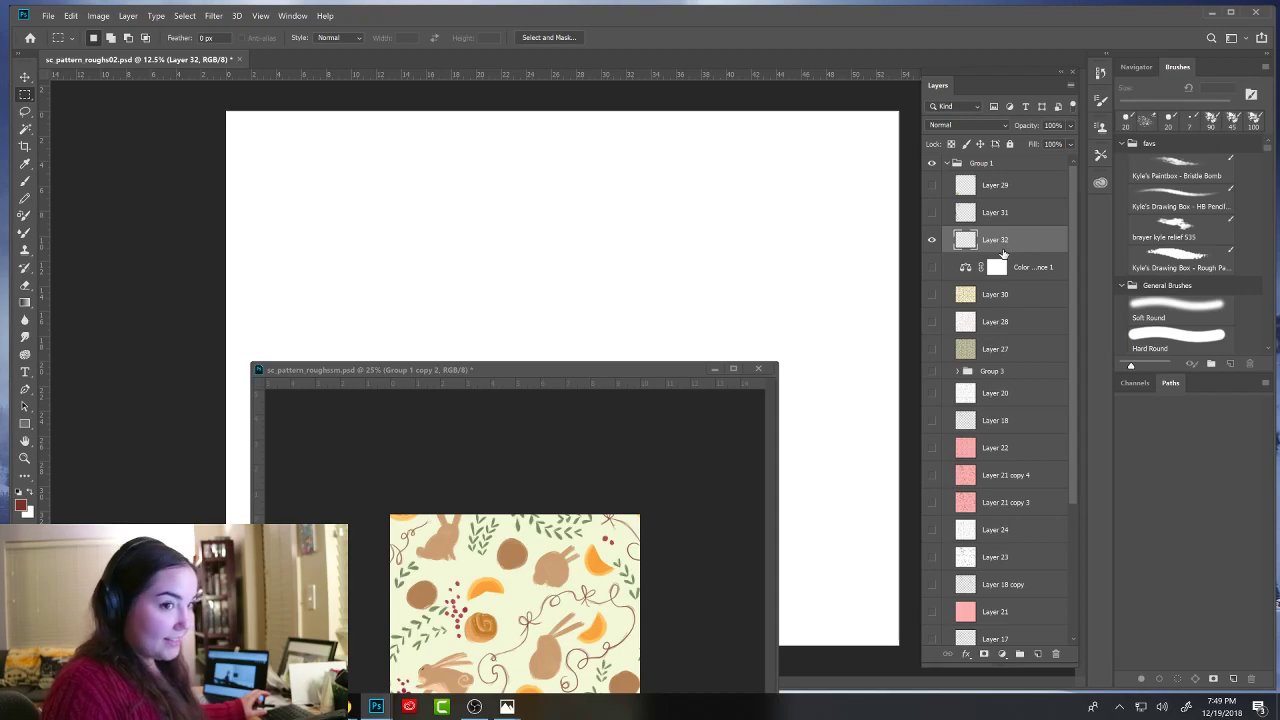
- Fill the new layer with the newly defined bunny tile pattern
left_click(71, 15)
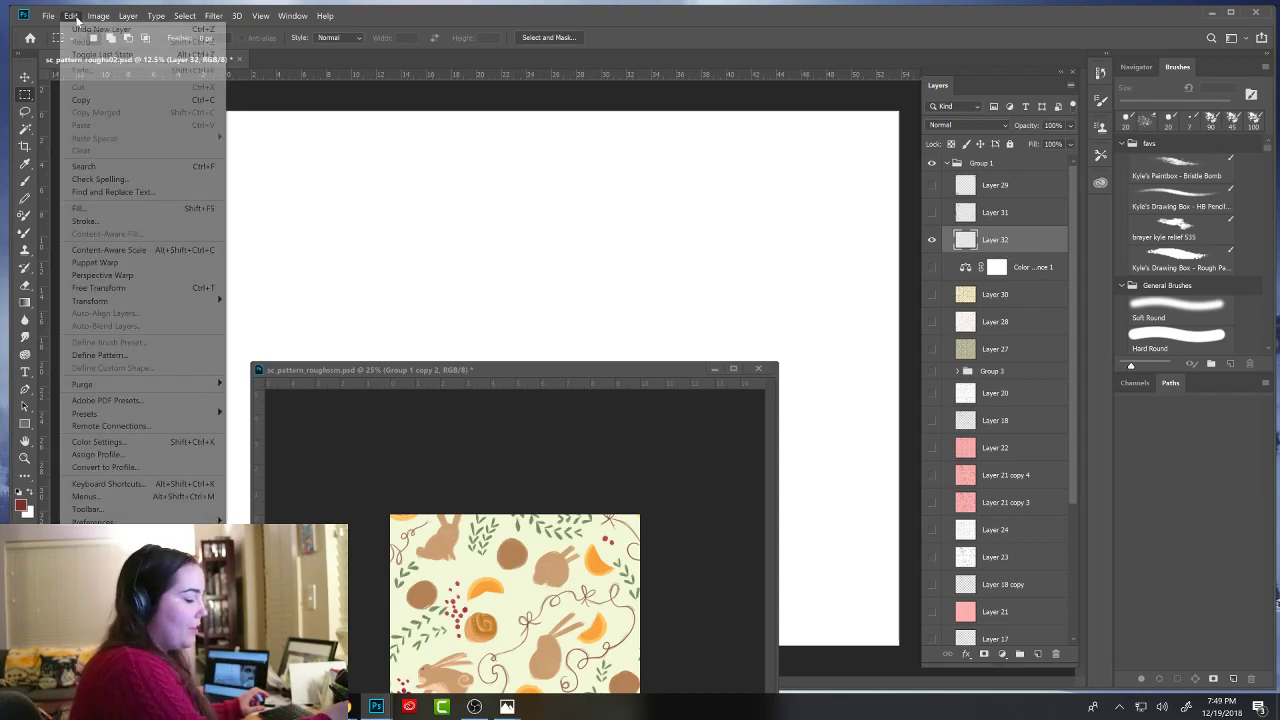
left_click(80, 208)
left_click(224, 313)
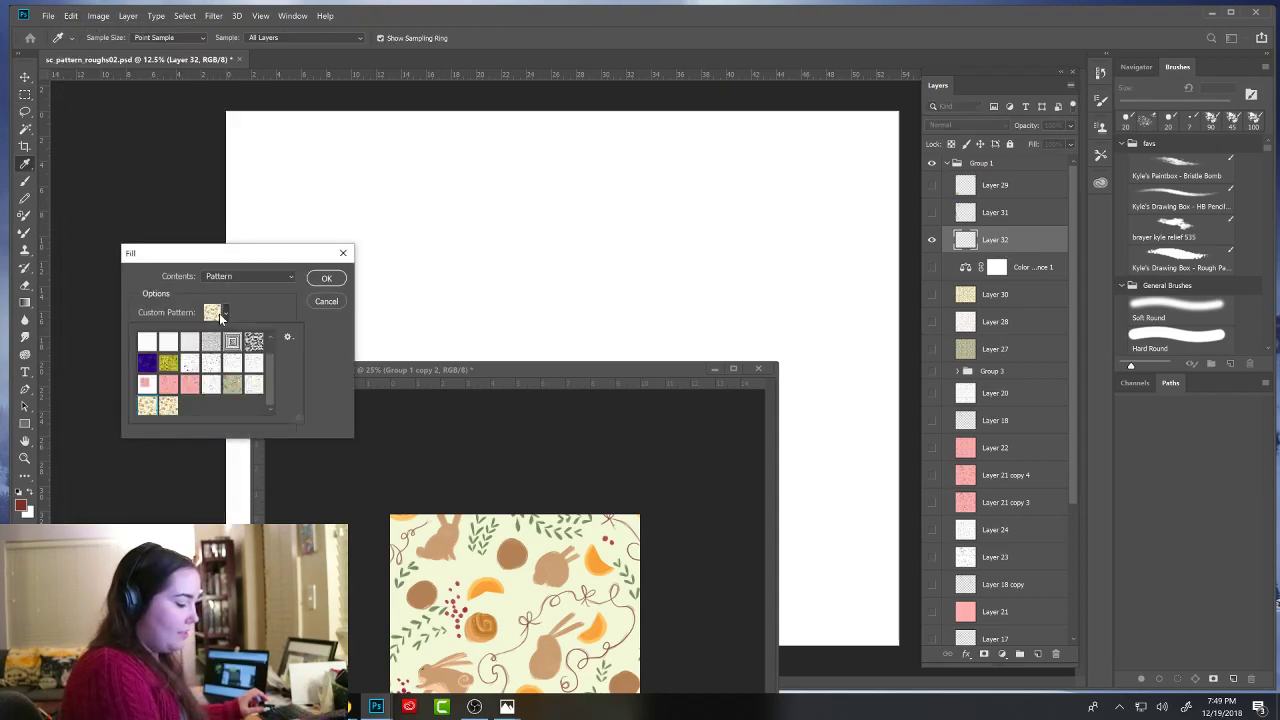
left_click(168, 405)
left_click(327, 278)
key("m")
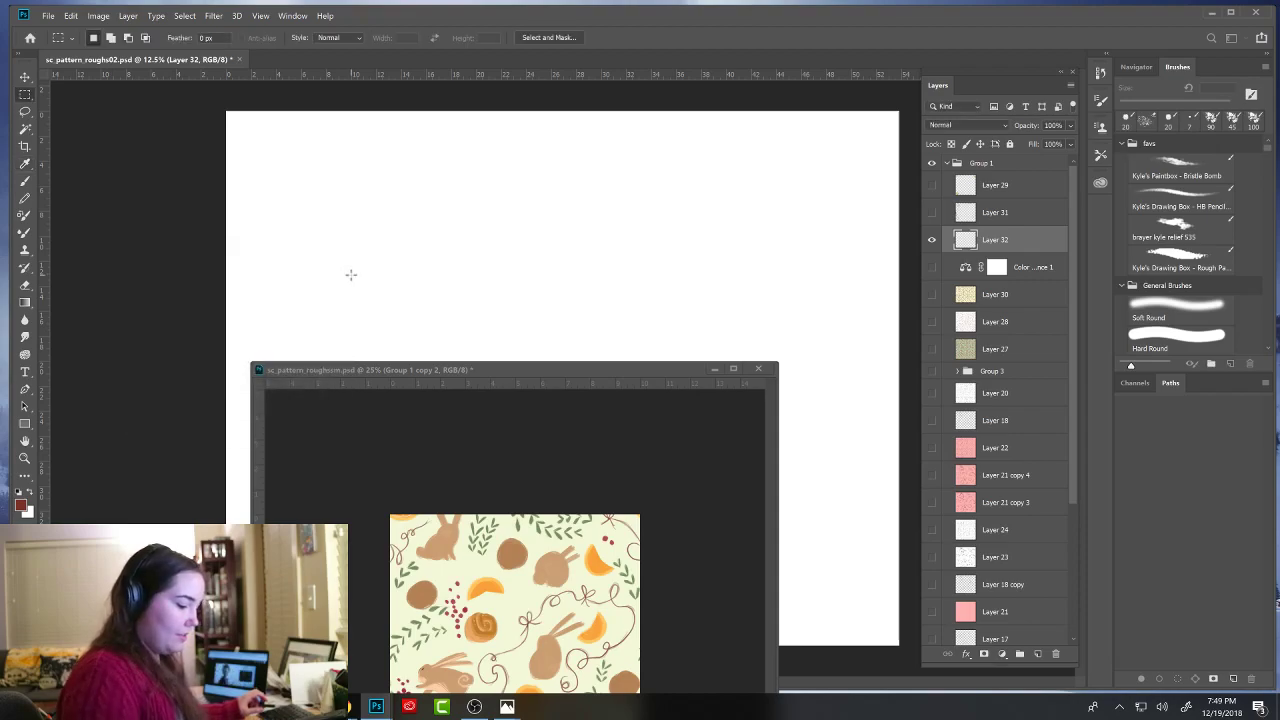
- Move the tile's document window clear of the filled canvas and examine the repeat up close and as a whole
left_click_drag(677, 372, 721, 659)
left_click_drag(226, 381, 388, 624)
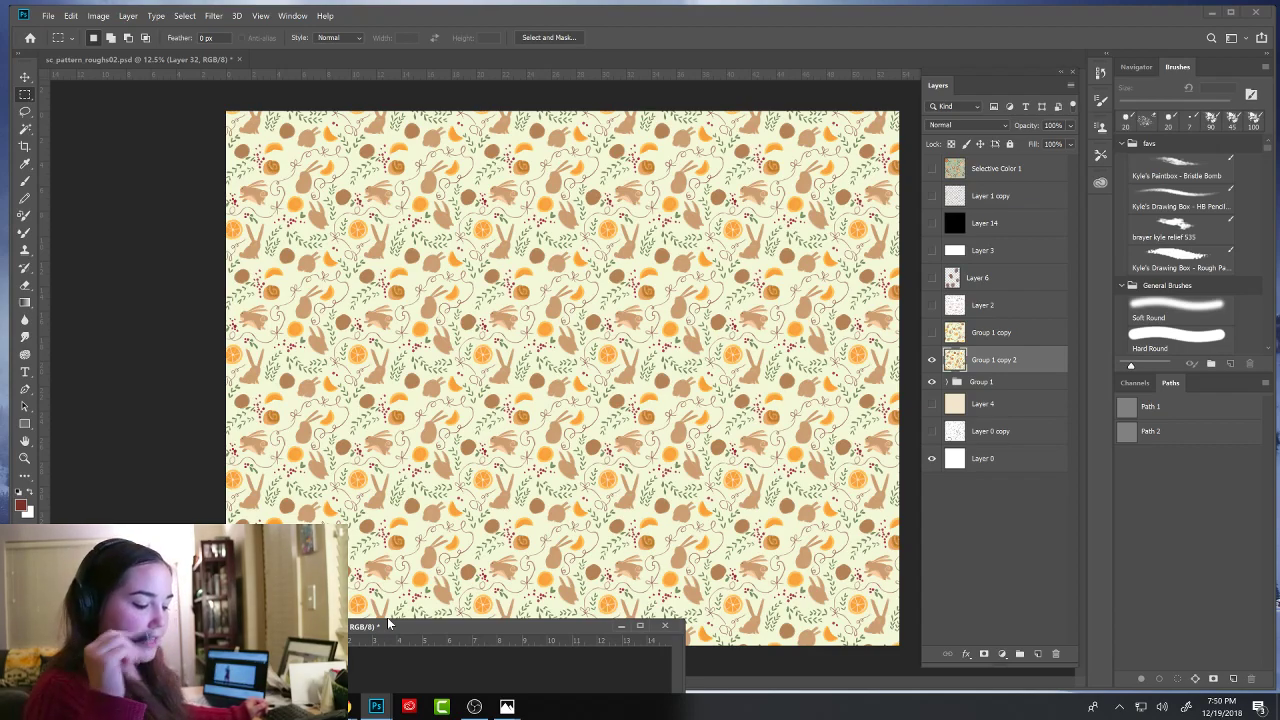
key("ctrl+plus")
key("ctrl+plus")
left_click(758, 399)
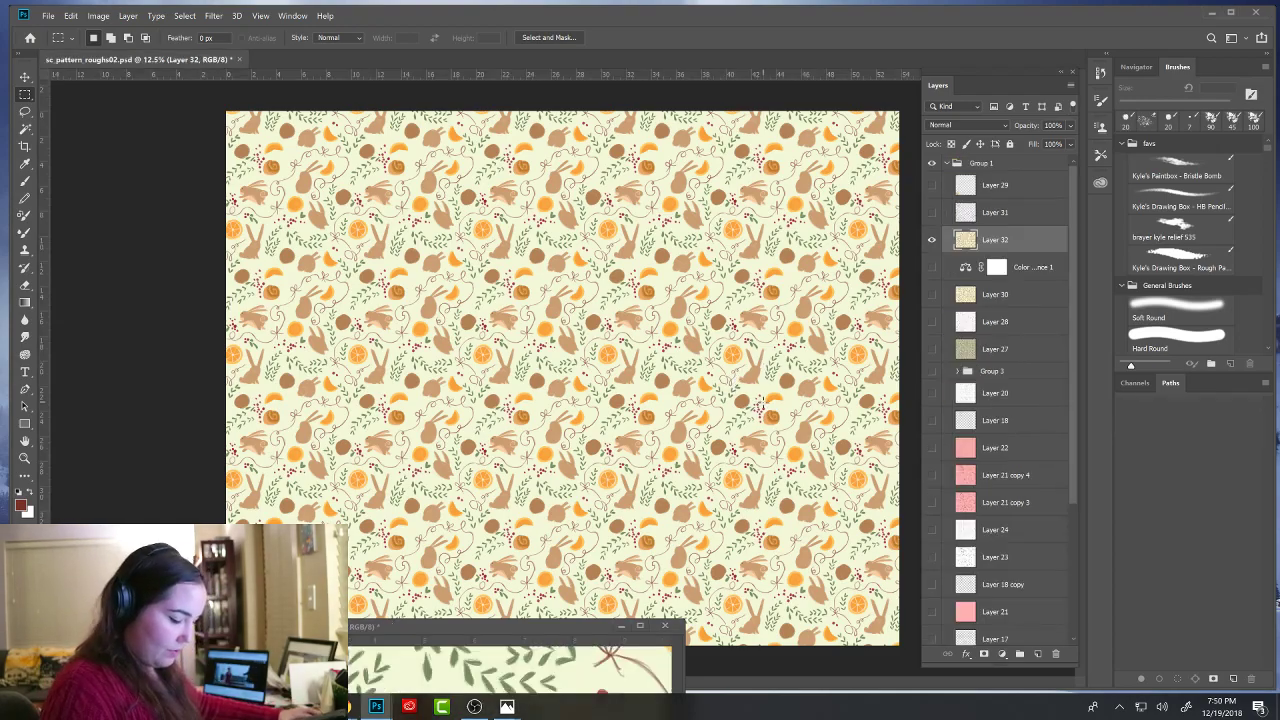
key("ctrl+plus")
key("ctrl+plus")
key("ctrl+plus")
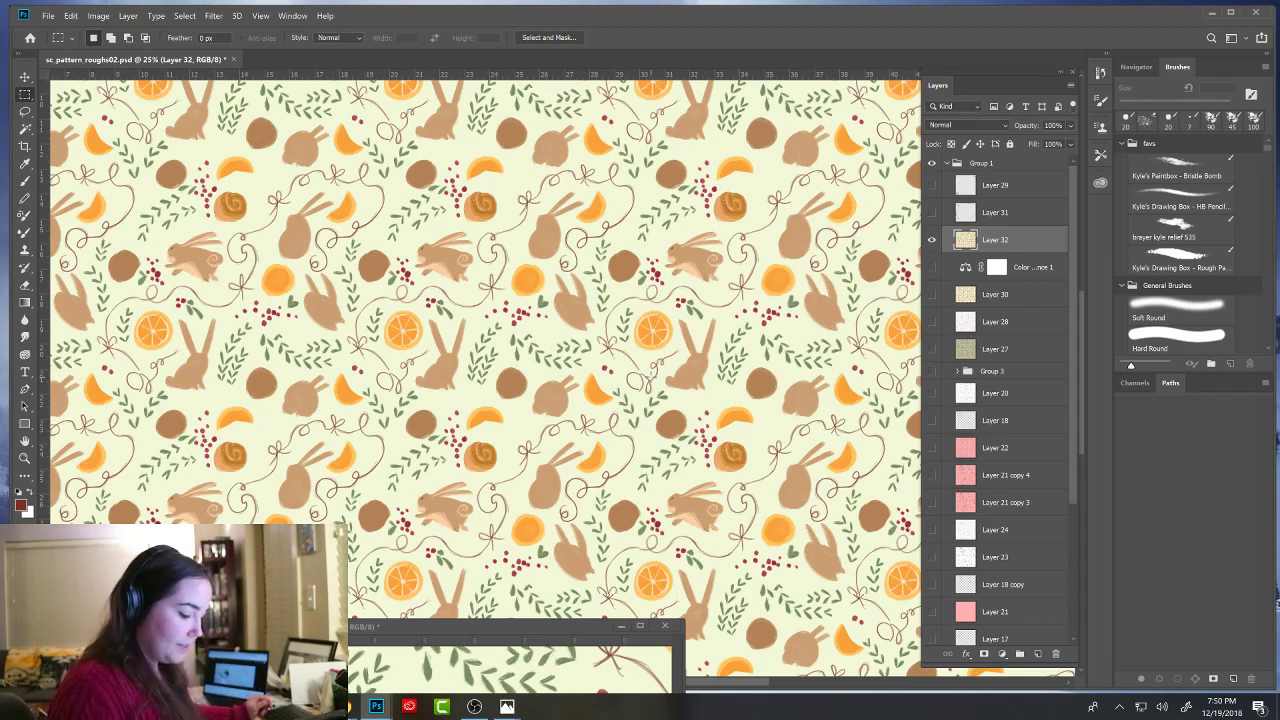
key("ctrl+minus")
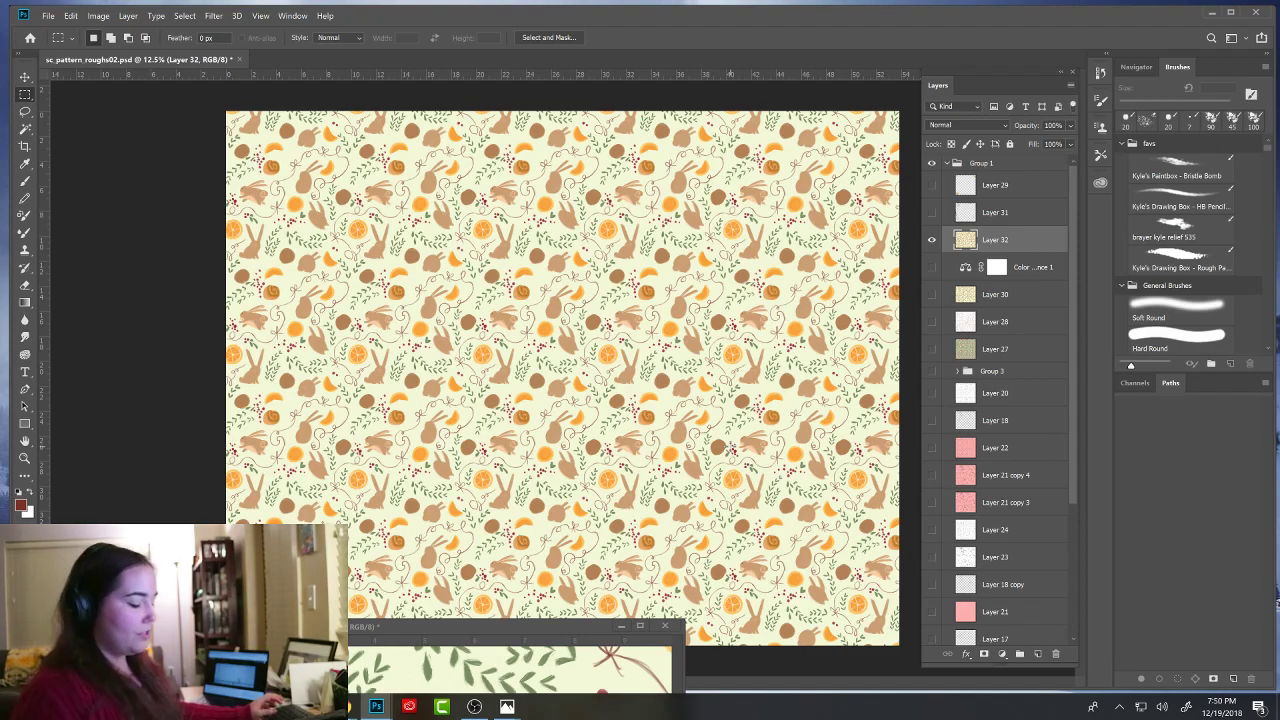
- Bring the tile's document window back up, turn on the Color Balance adjustment inside Group 1 and hide Group 1 copy 2
left_click_drag(586, 622, 724, 183)
left_click(932, 359)
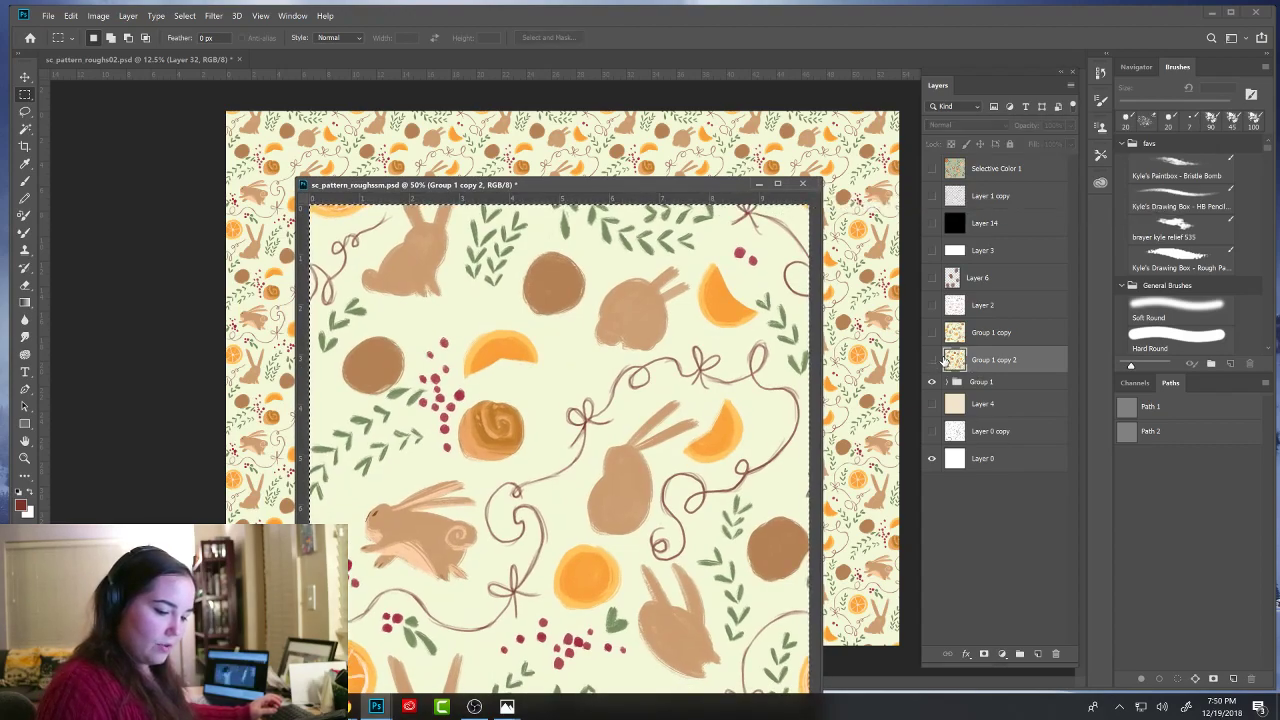
left_click(932, 359)
left_click(946, 381)
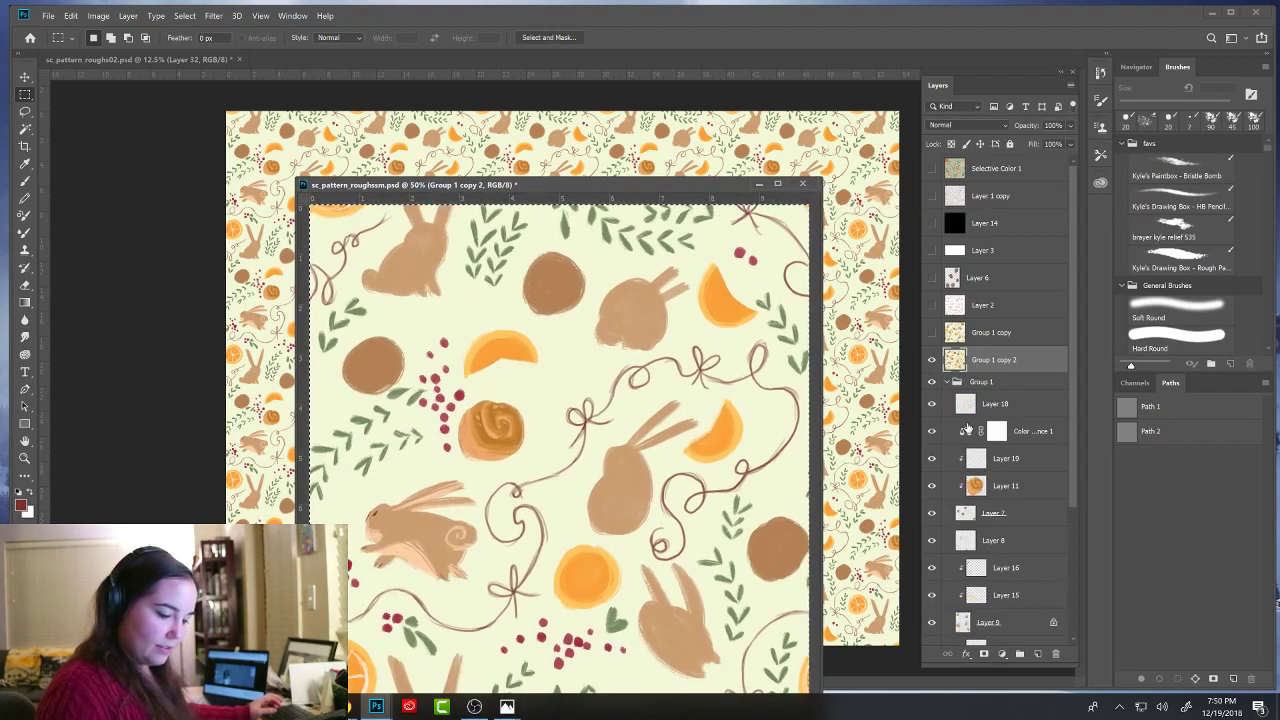
left_click(932, 359)
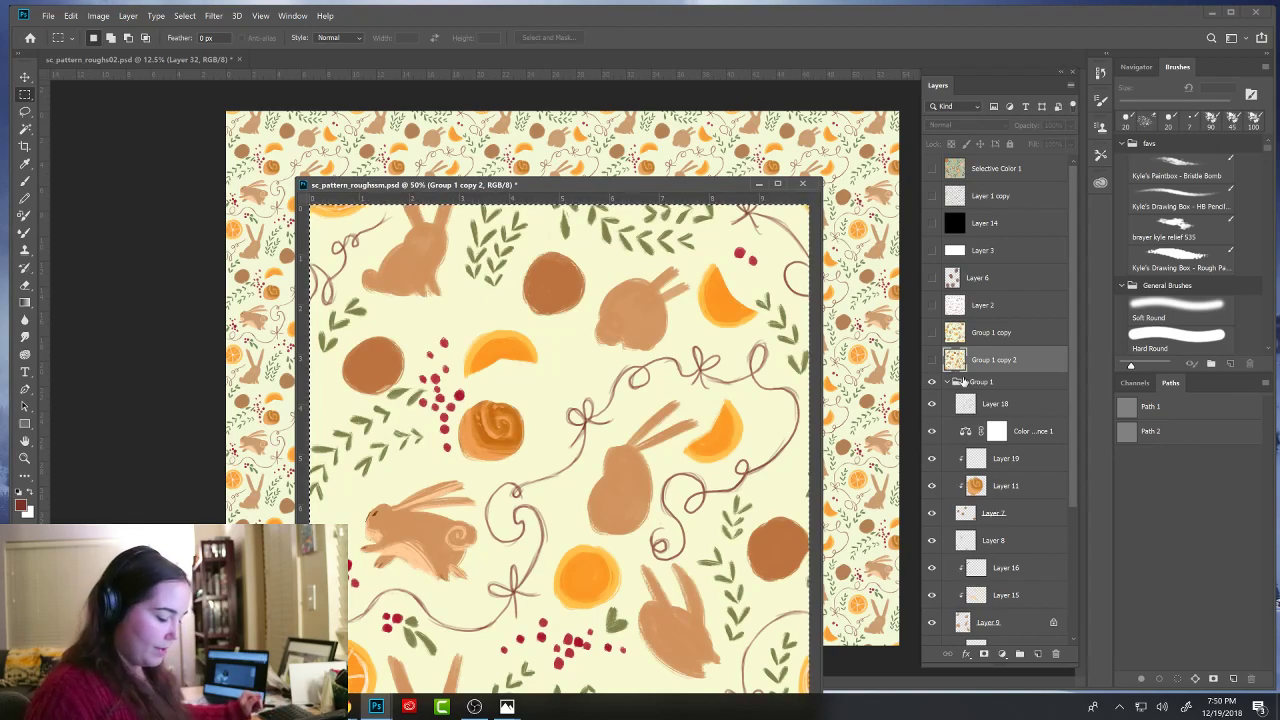
- Compare the color-balanced tile with the filled repeat by moving its document window aside and back
left_click_drag(732, 183, 590, 618)
left_click_drag(595, 619, 659, 507)
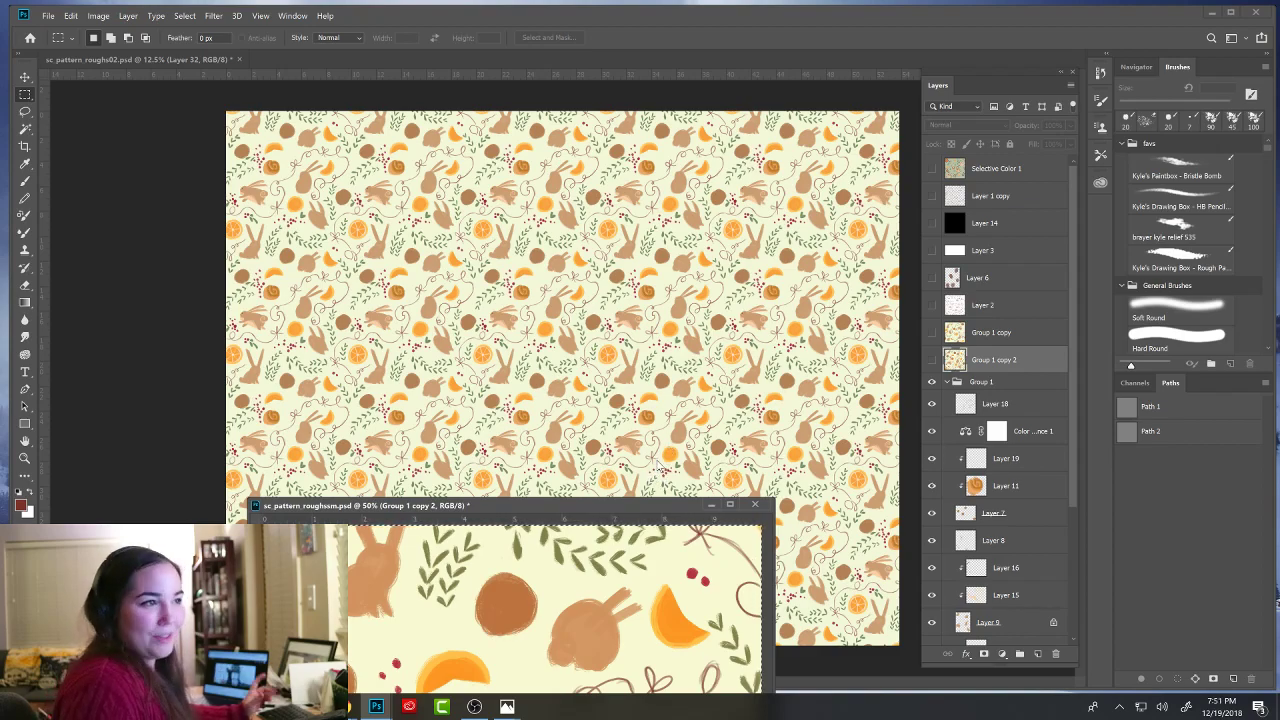
left_click_drag(639, 501, 716, 492)
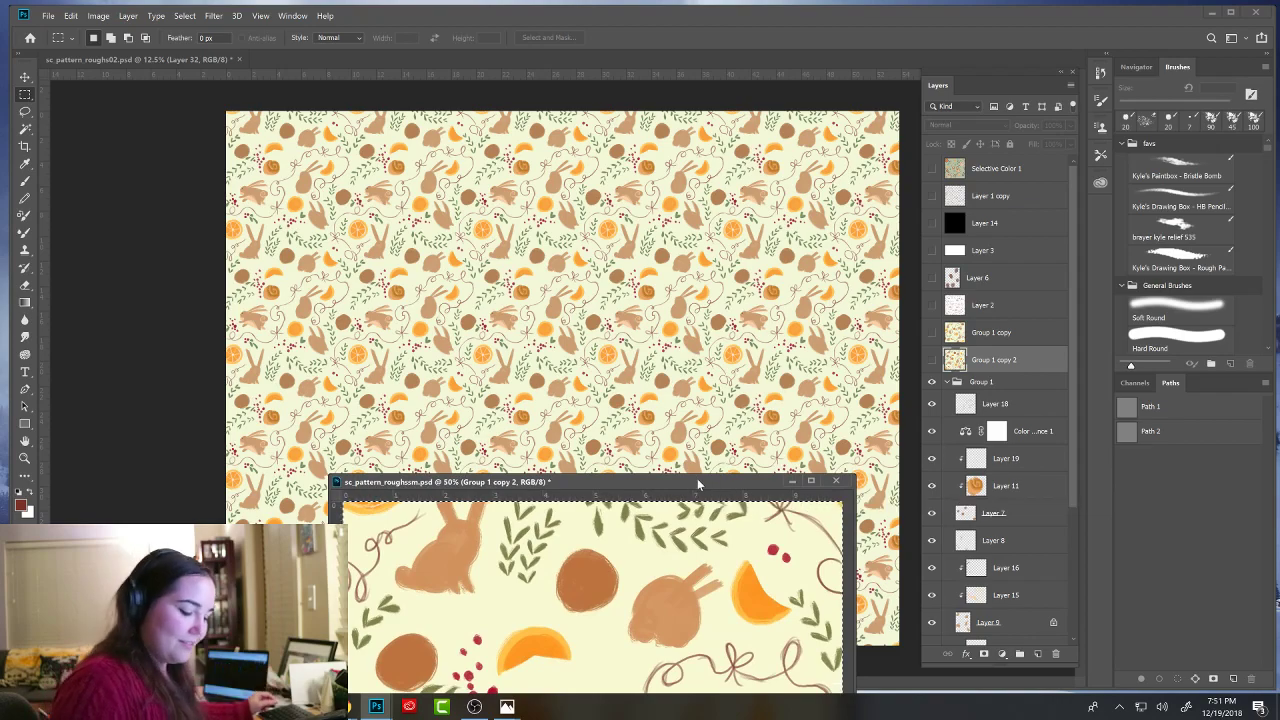
left_click_drag(696, 477, 622, 147)
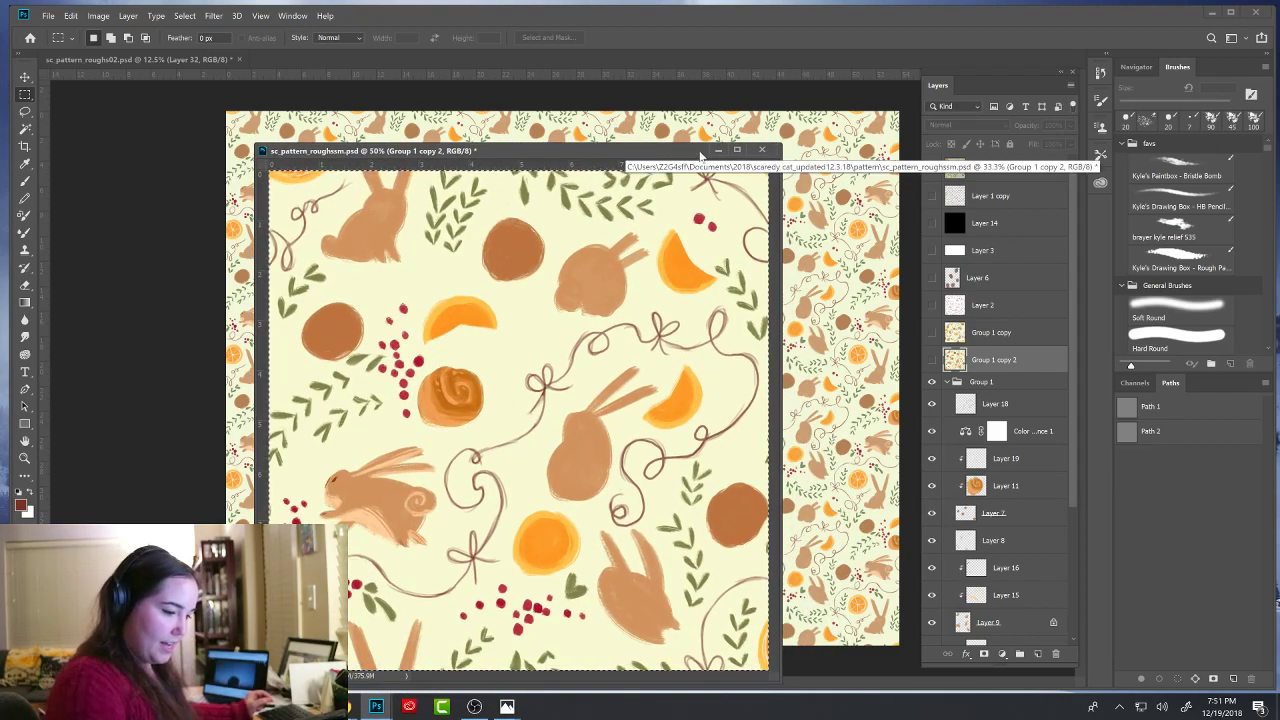
left_click_drag(686, 151, 710, 115)
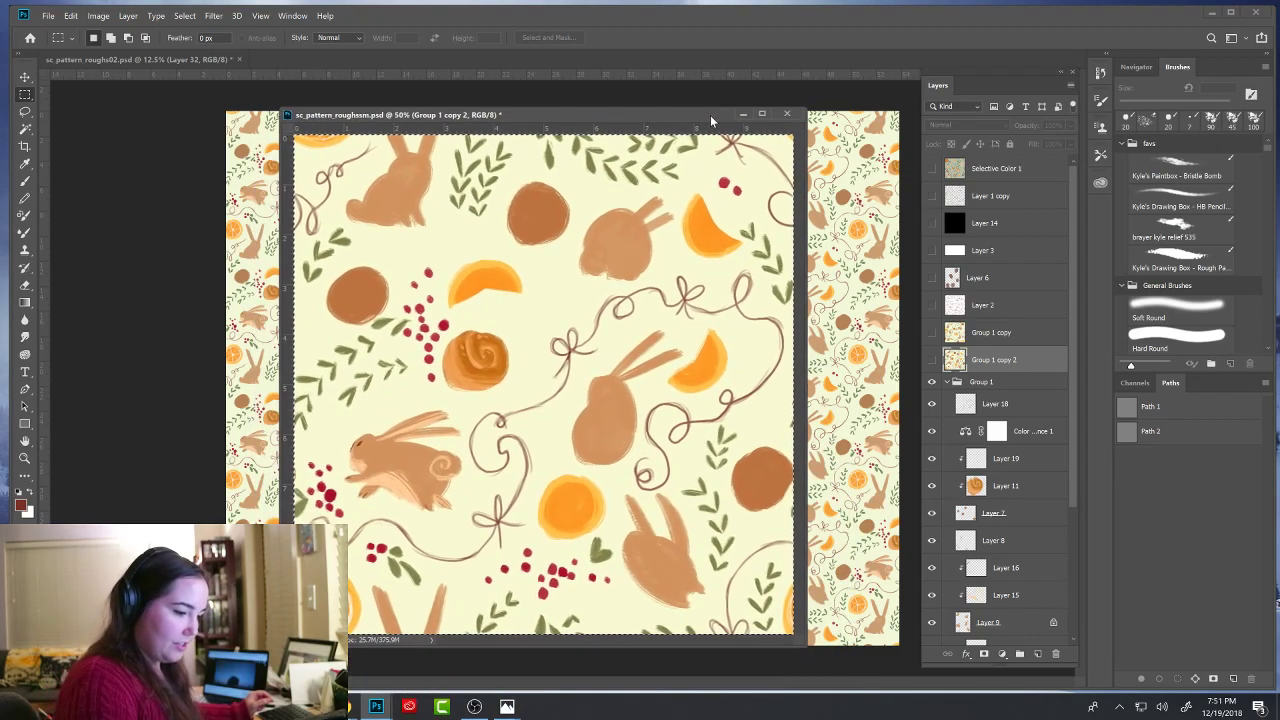
- Merge Layer 11 down into Layer 7 within Group 1
left_click(948, 403)
left_click(1005, 458)
left_click_drag(1071, 428, 1065, 509)
left_click(976, 364)
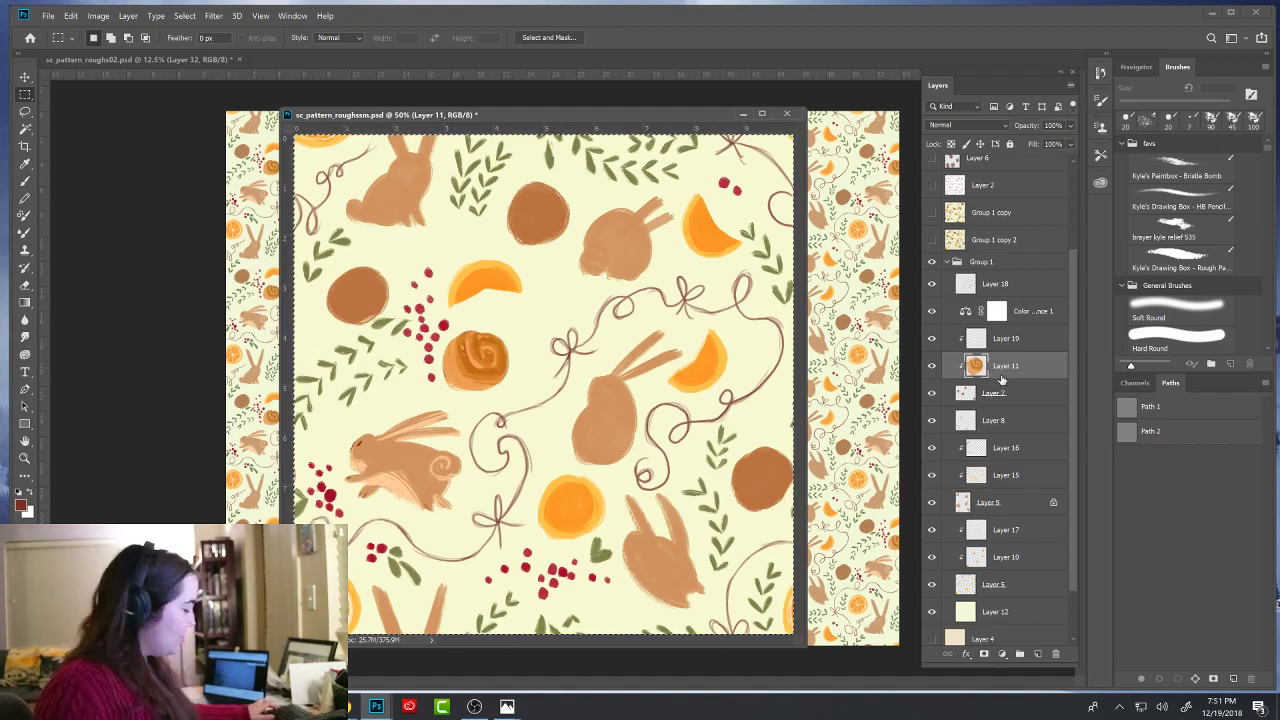
key("ctrl+e")
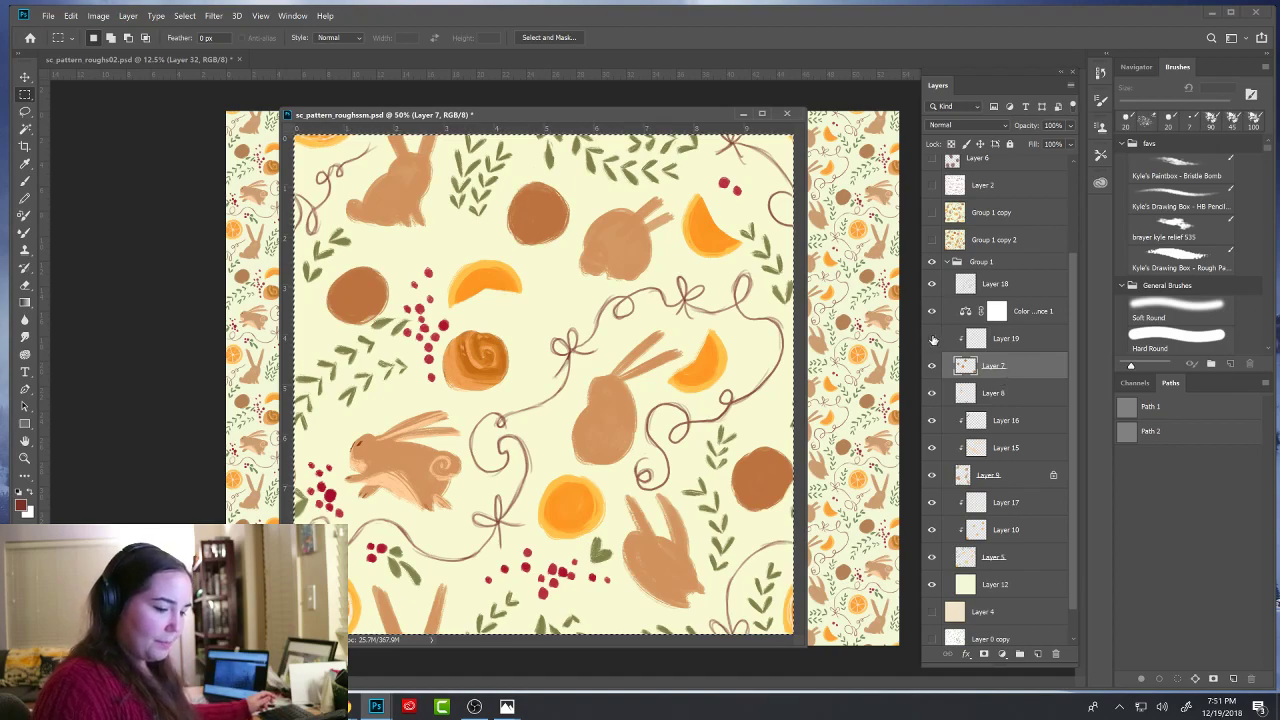
- Merge Layer 19 down into Layer 7 and hide the Color Balance adjustment in Group 1
left_click(978, 343)
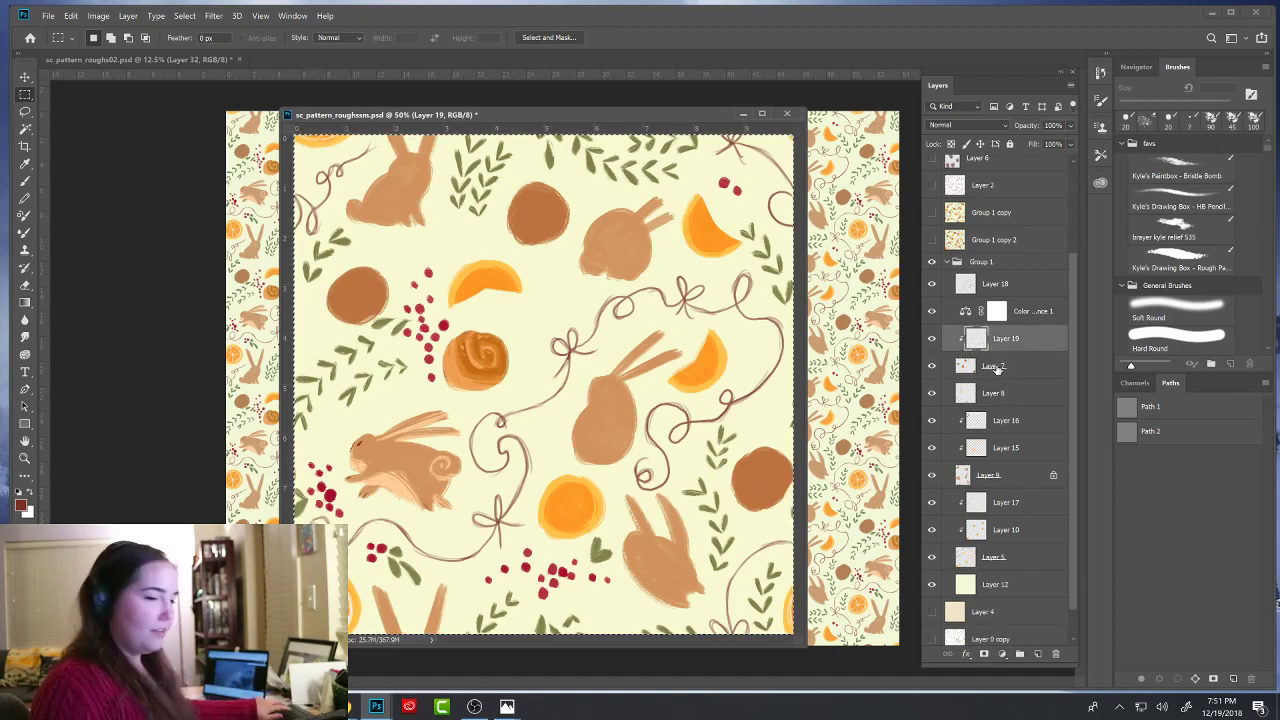
key("ctrl+e")
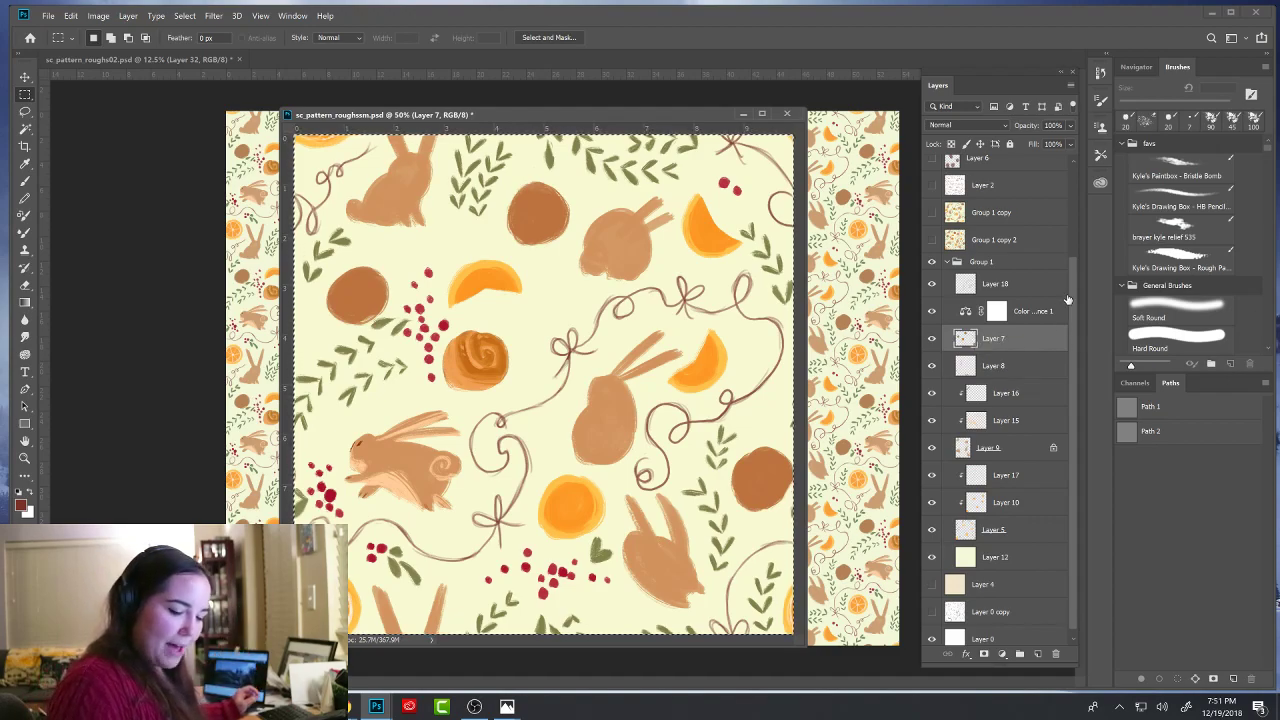
scroll(1073, 320, "down", 1)
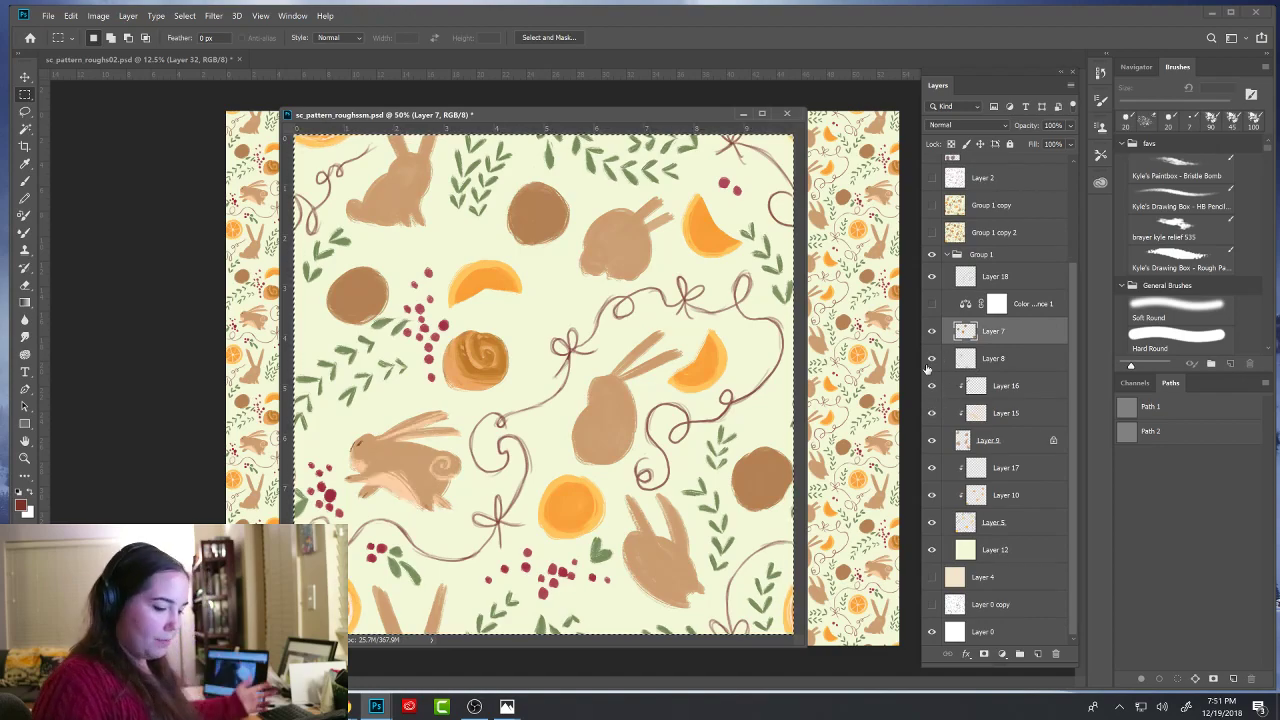
- Merge the clipped Layer 16 and Layer 15 down into Layer 9
key("alt+bracketleft")
key("alt+bracketleft")
key("alt+bracketleft")
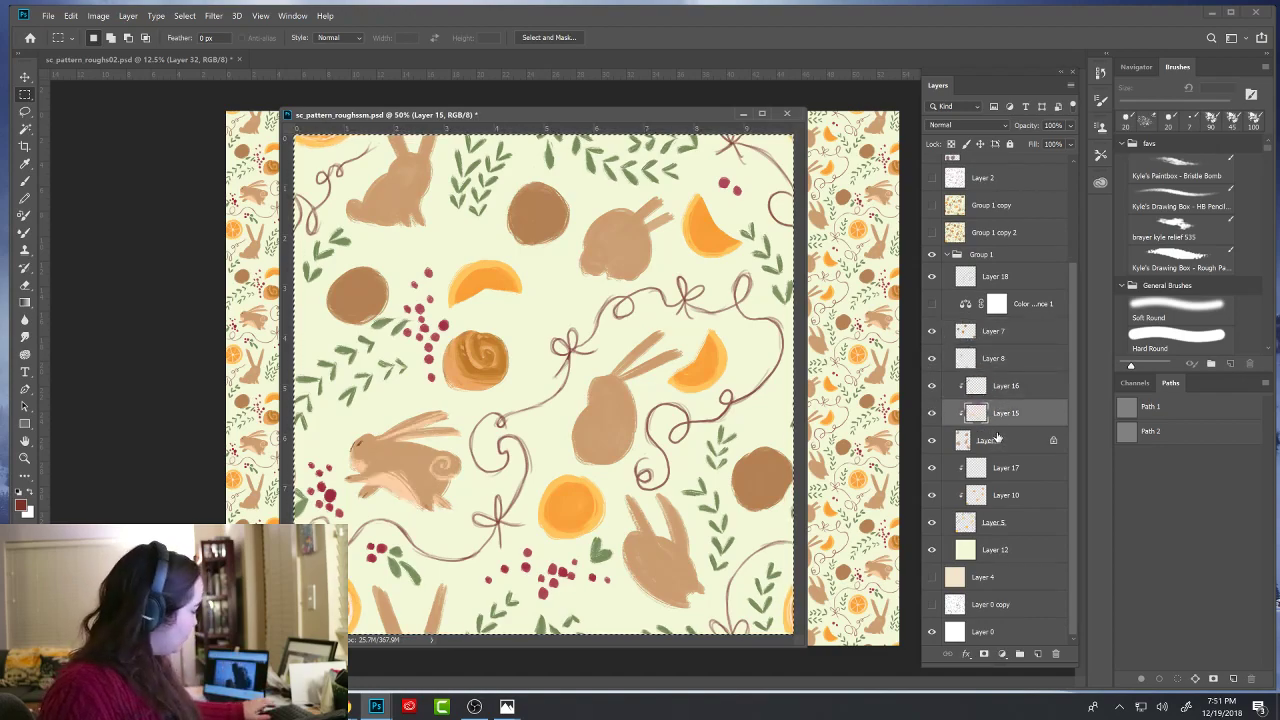
key("Delete")
left_click(993, 411)
key("Delete")
- Merge the clipped Layer 10 and Layer 17 down into Layer 5
left_click(1000, 482)
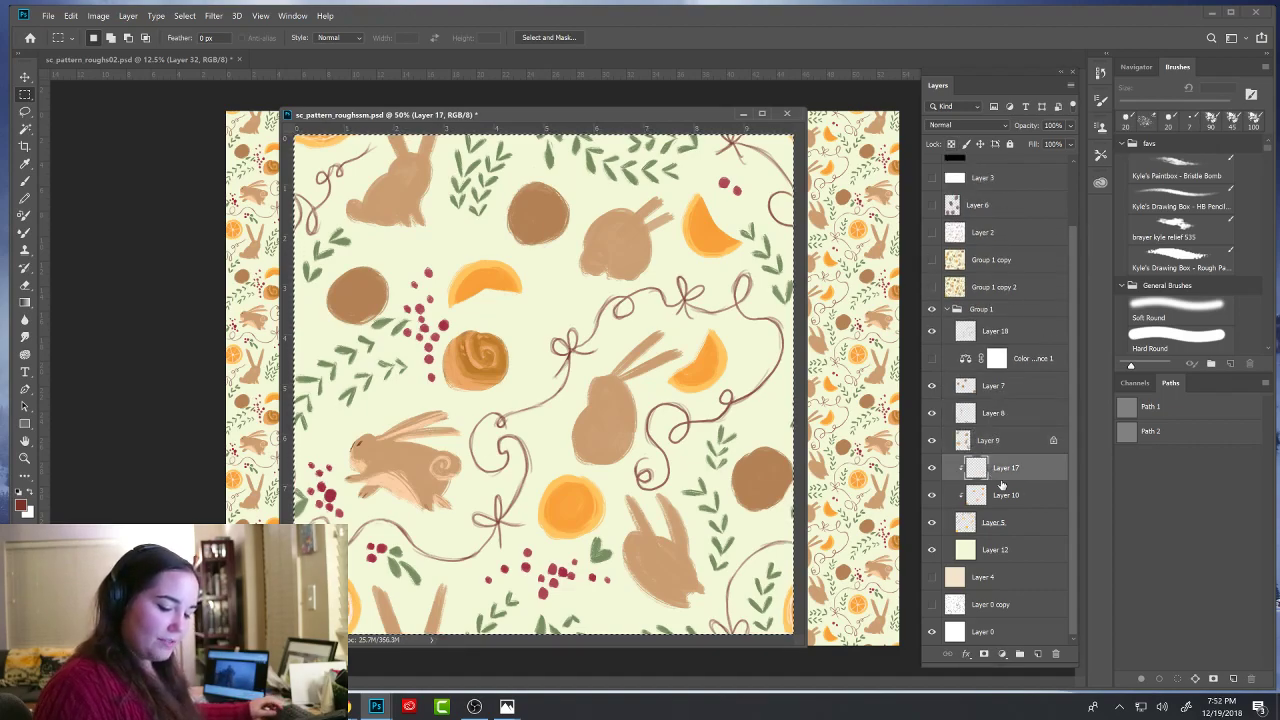
key("alt+bracketleft")
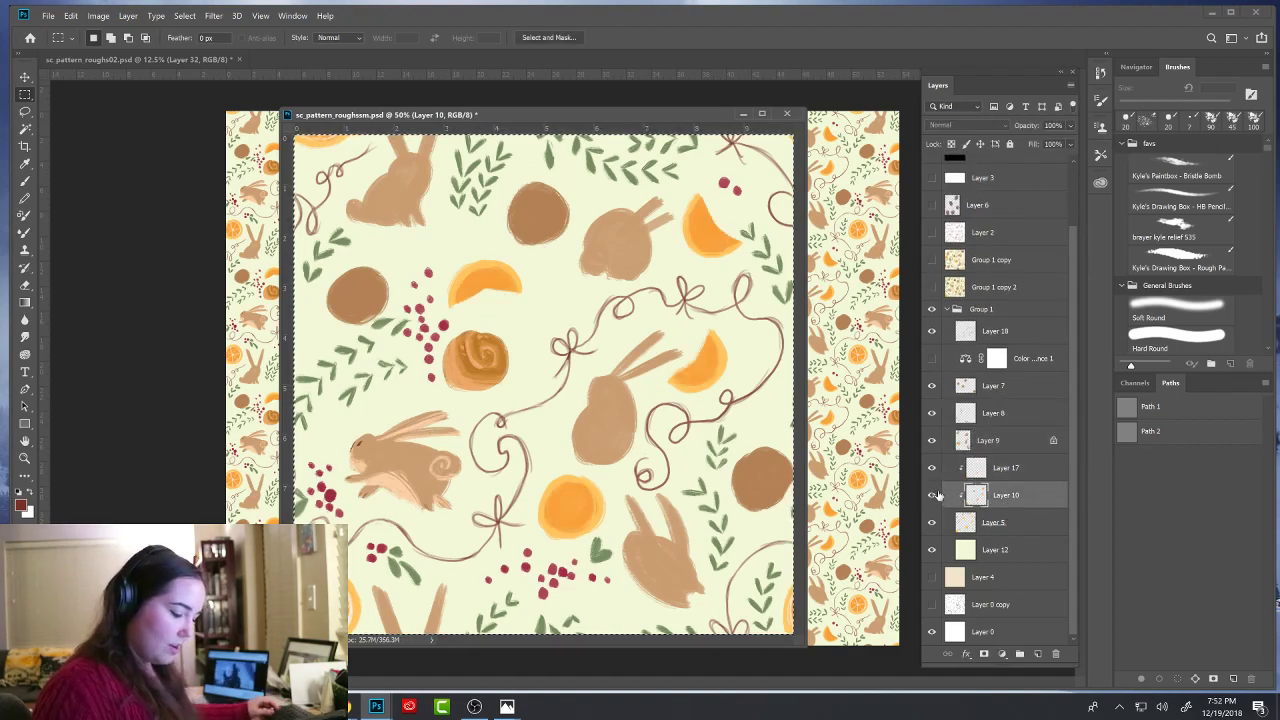
key("Delete")
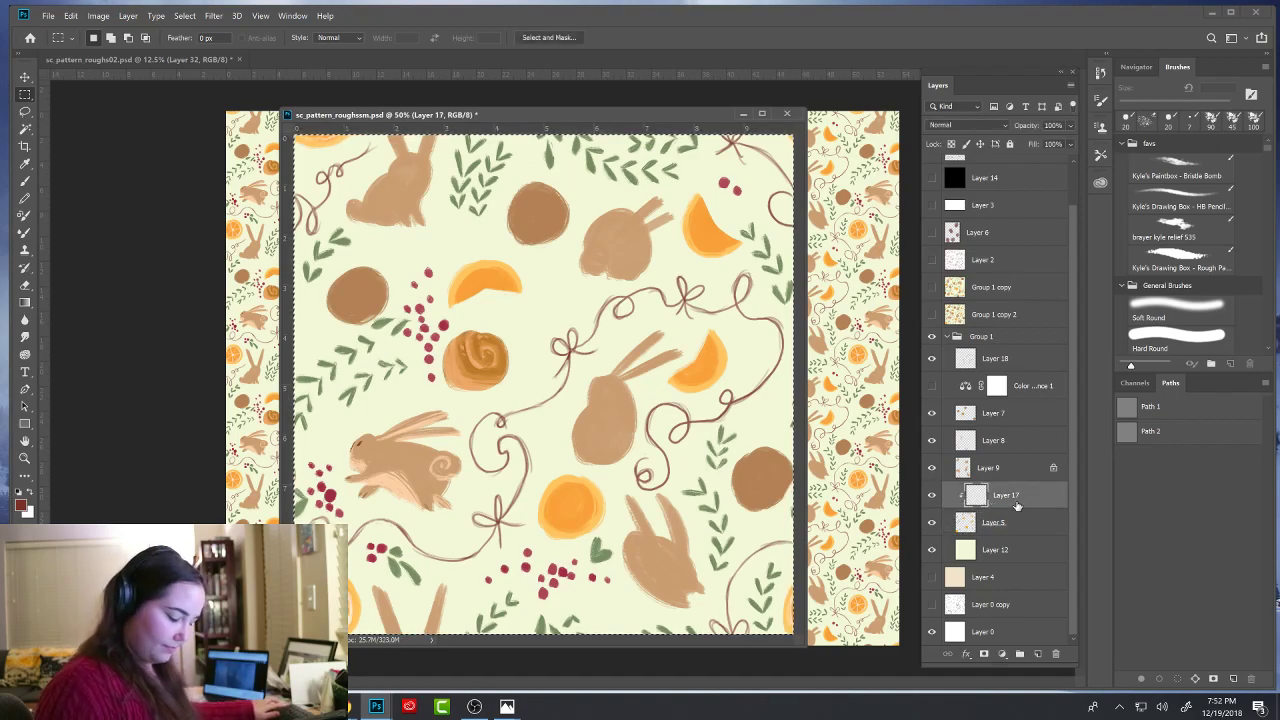
key("Delete")
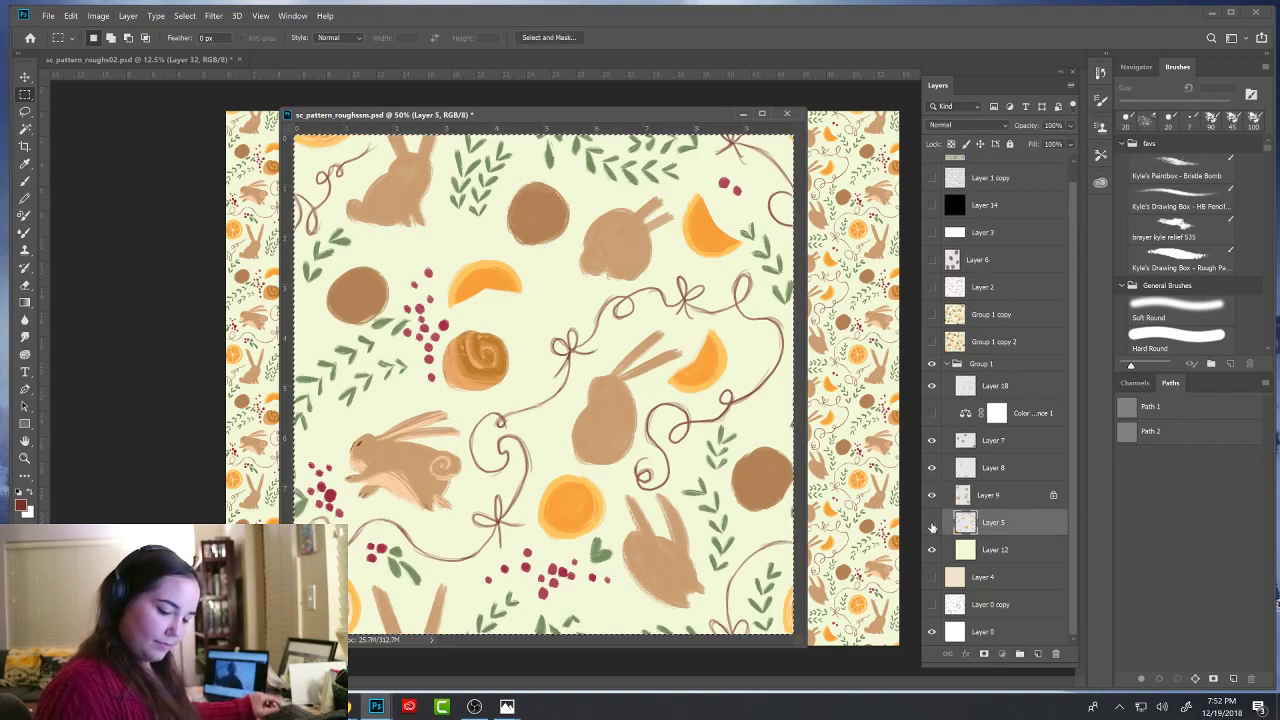
- Toggle the visibility of Layer 9, Layer 8 and Layer 7 to examine which artwork each one holds
left_click(931, 495)
left_click(931, 495)
left_click(932, 468)
left_click(932, 468)
left_click(931, 443)
left_click(931, 443)
left_click(933, 443)
left_click(933, 443)
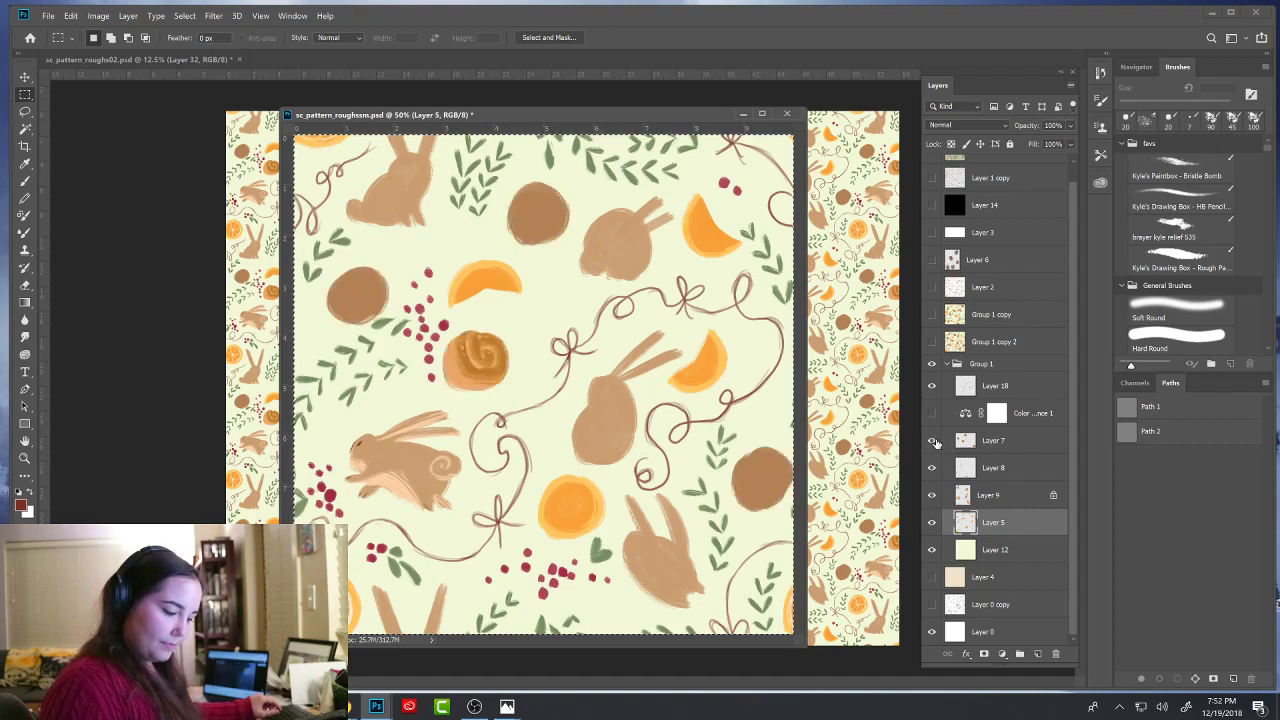
left_click(932, 467)
left_click(932, 467)
left_click(932, 442)
left_click(932, 442)
left_click(932, 467)
left_click(932, 467)
left_click(932, 442)
left_click(932, 442)
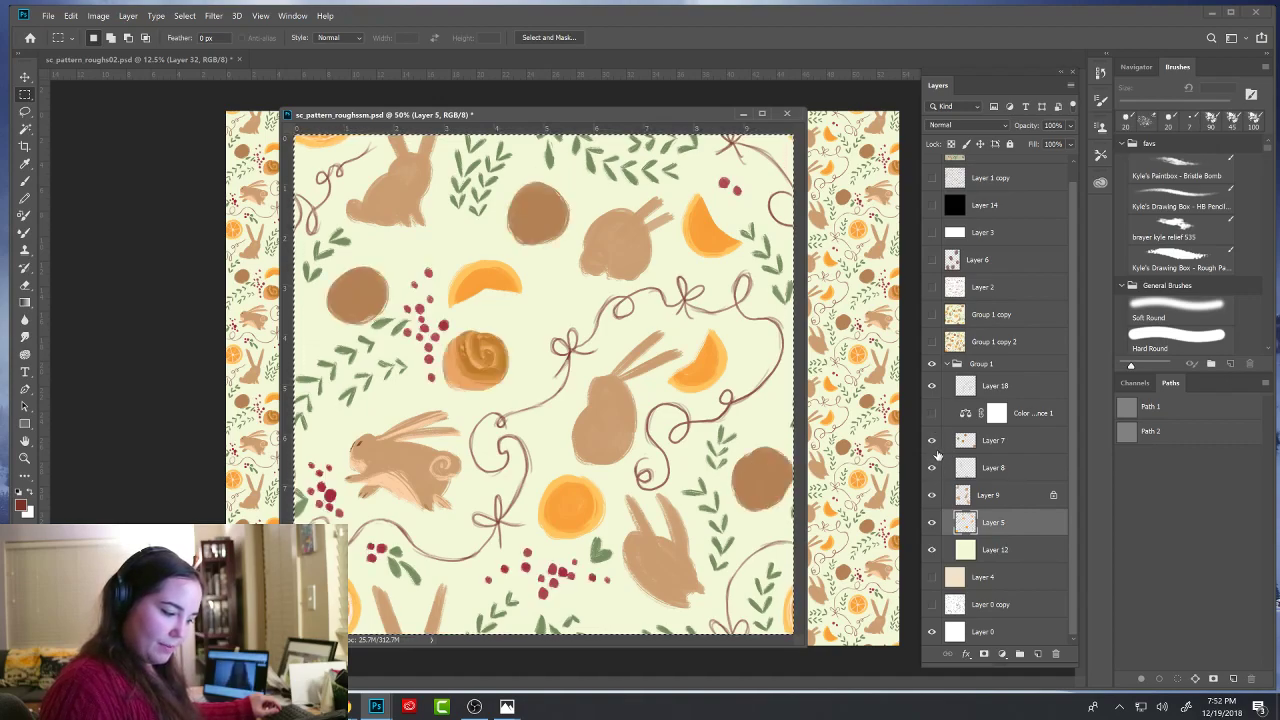
- Select Layer 7 and toggle Layer 18 and Layer 7 off and on to check their contents
left_click(985, 467)
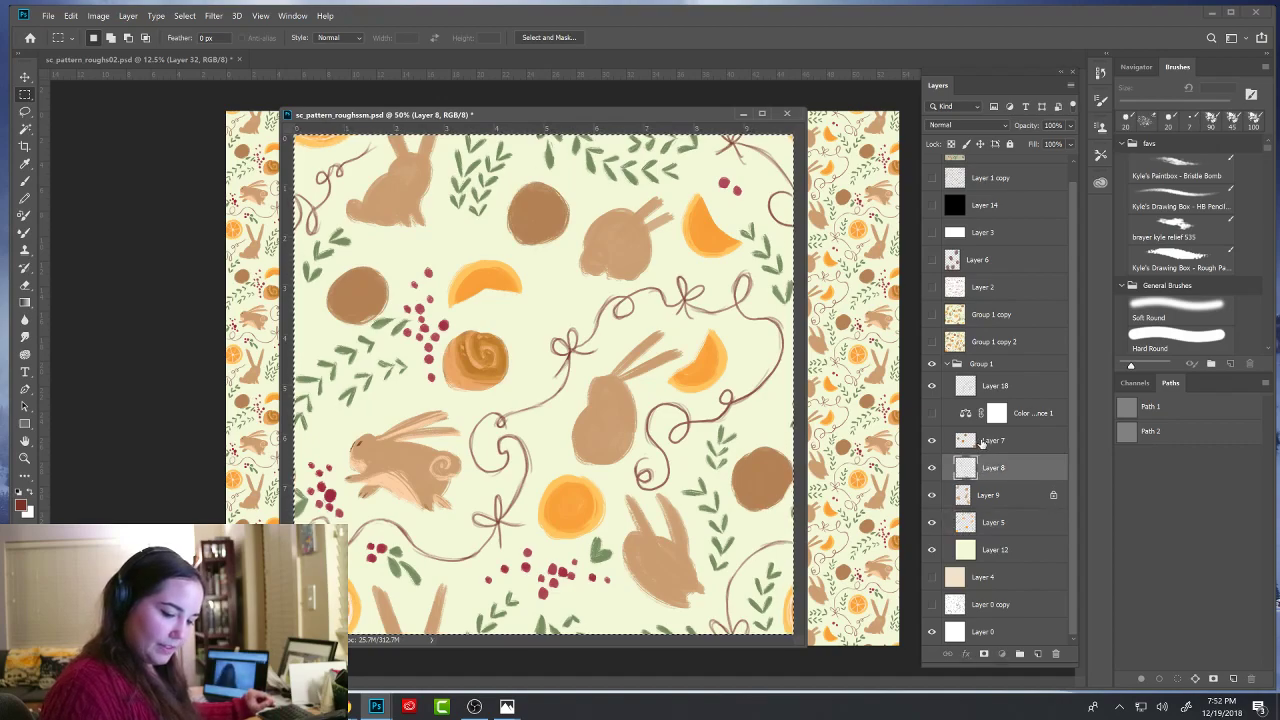
left_click(992, 441)
left_click(932, 385)
left_click(932, 385)
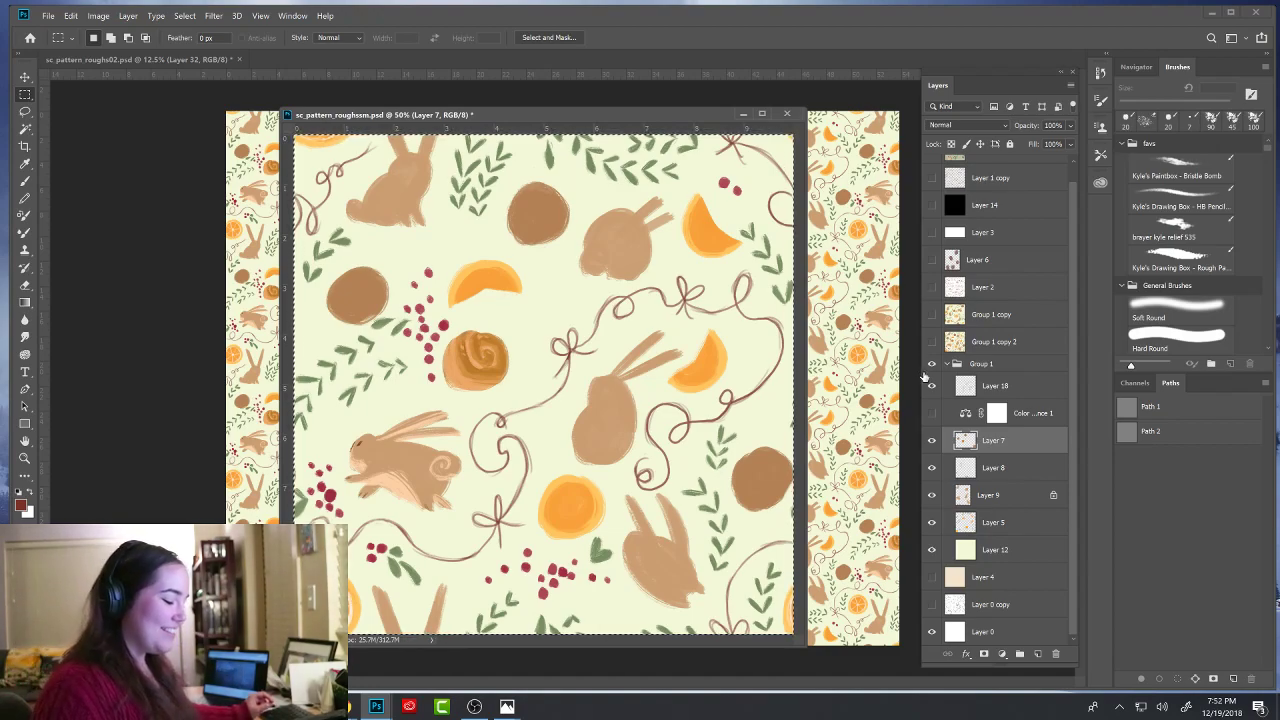
left_click(932, 441)
left_click(932, 441)
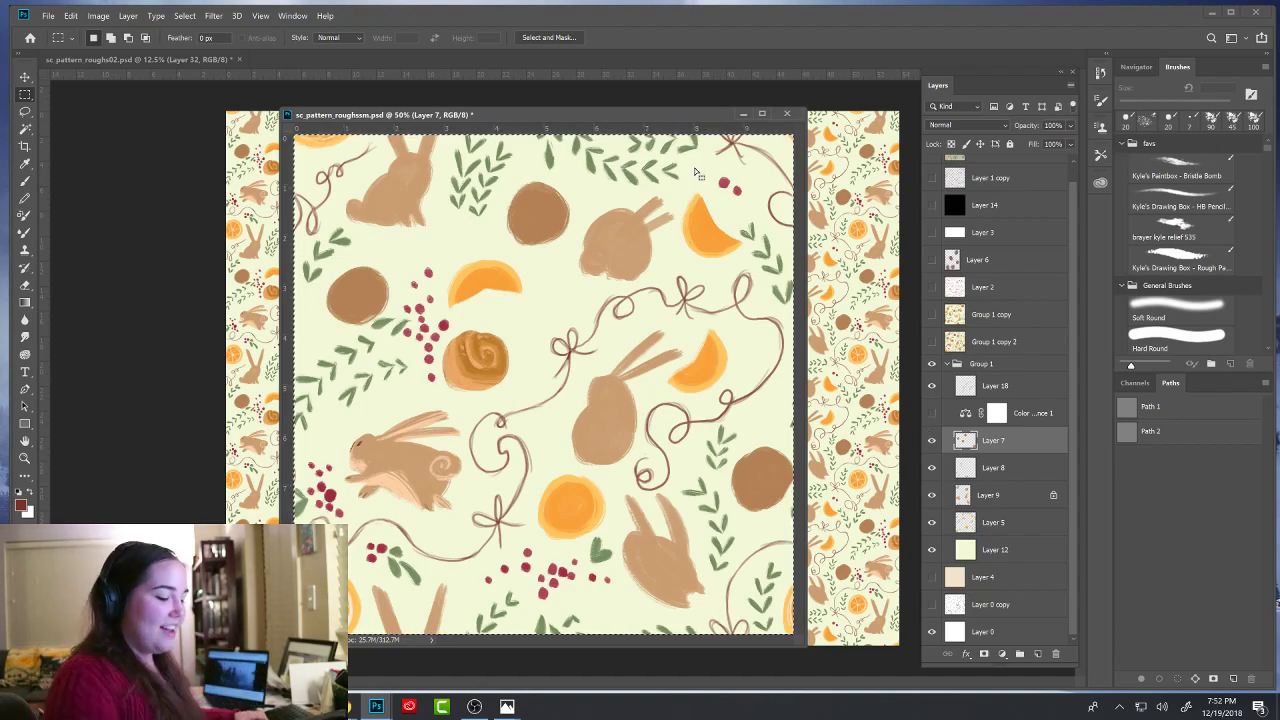
- Add a new layer above Layer 7, clip it to Layer 7 and switch to the Brush tool
left_click_drag(702, 118, 755, 106)
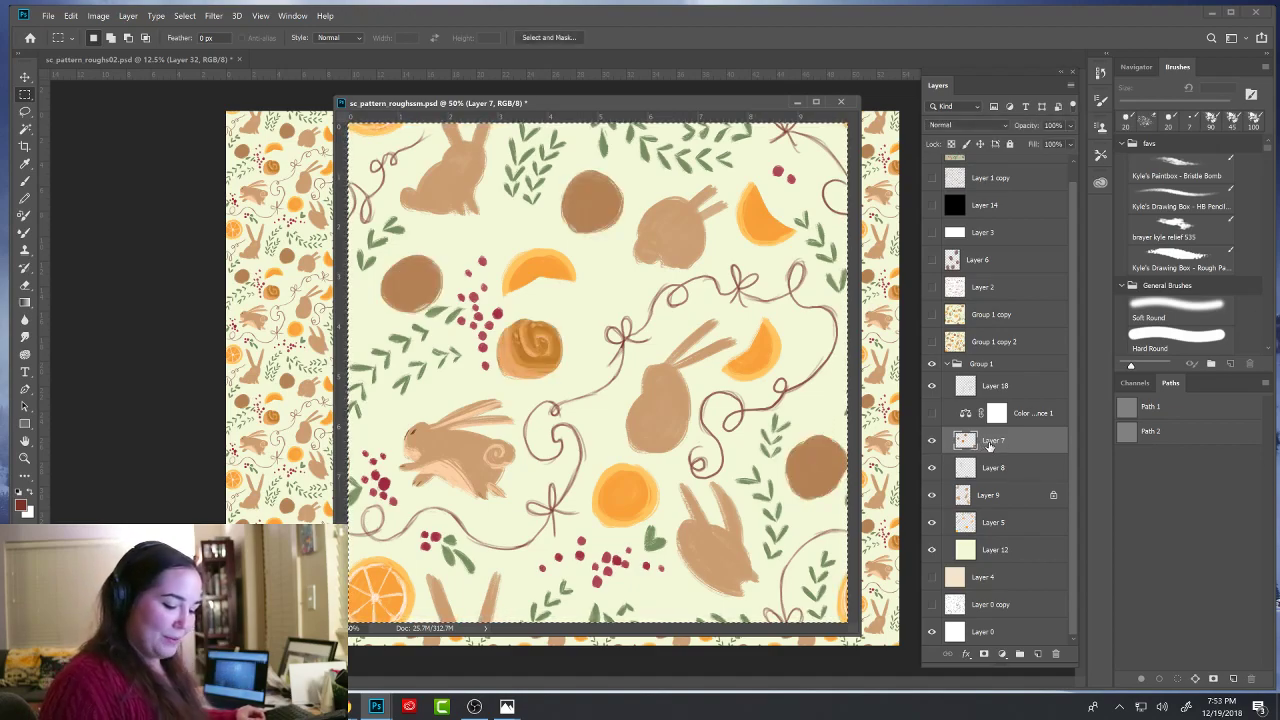
left_click(1037, 653)
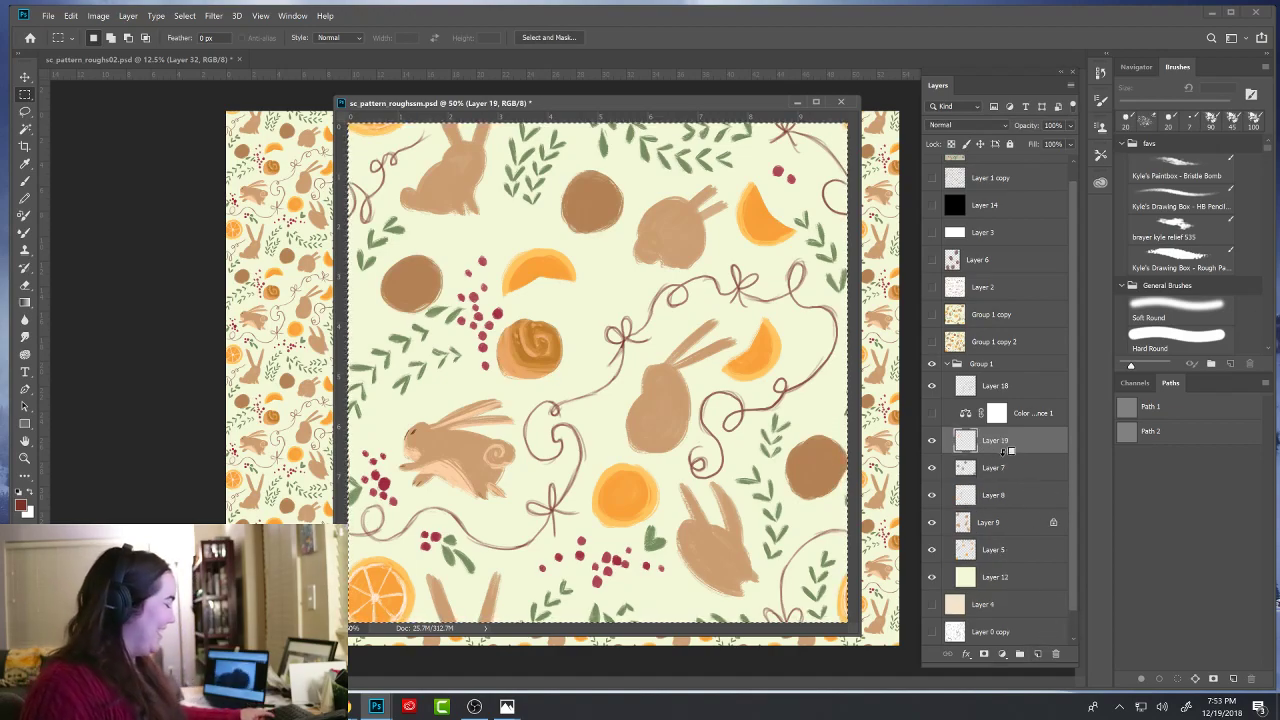
left_click_drag(1004, 450, 1015, 452)
left_click(932, 440)
left_click(932, 440)
left_click(932, 440)
left_click(932, 440)
key("b")
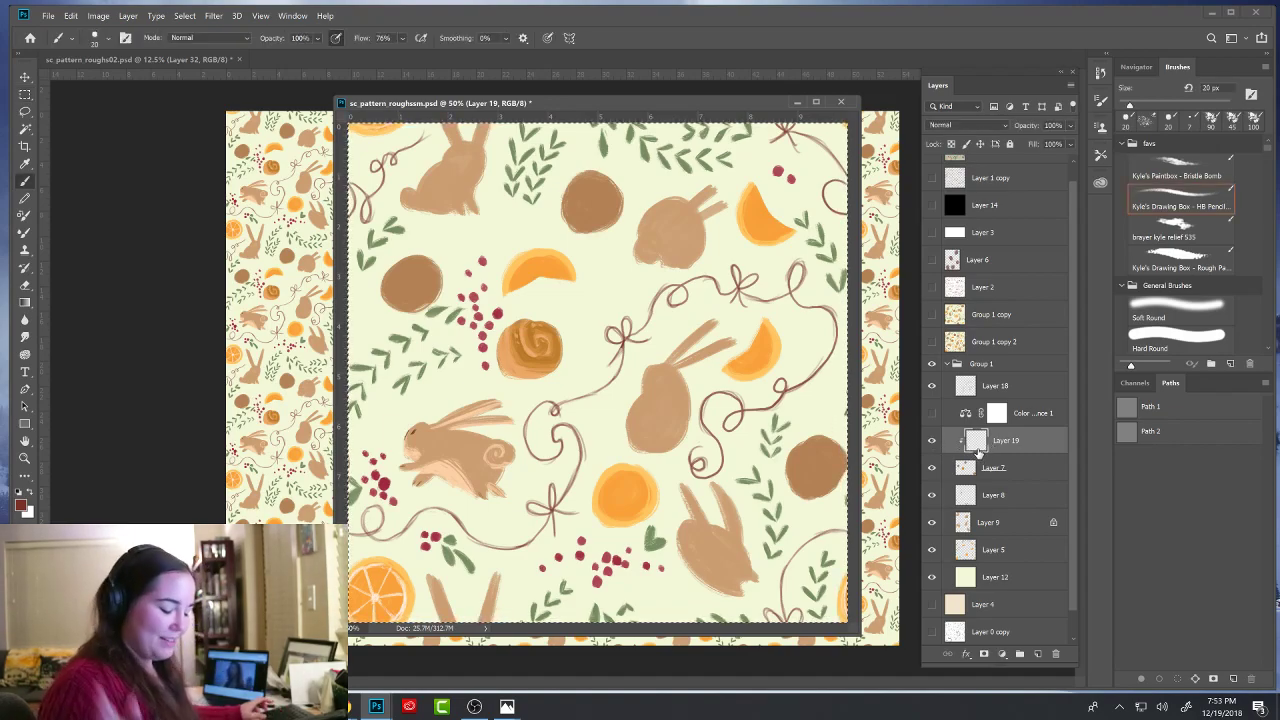
left_click(984, 526)
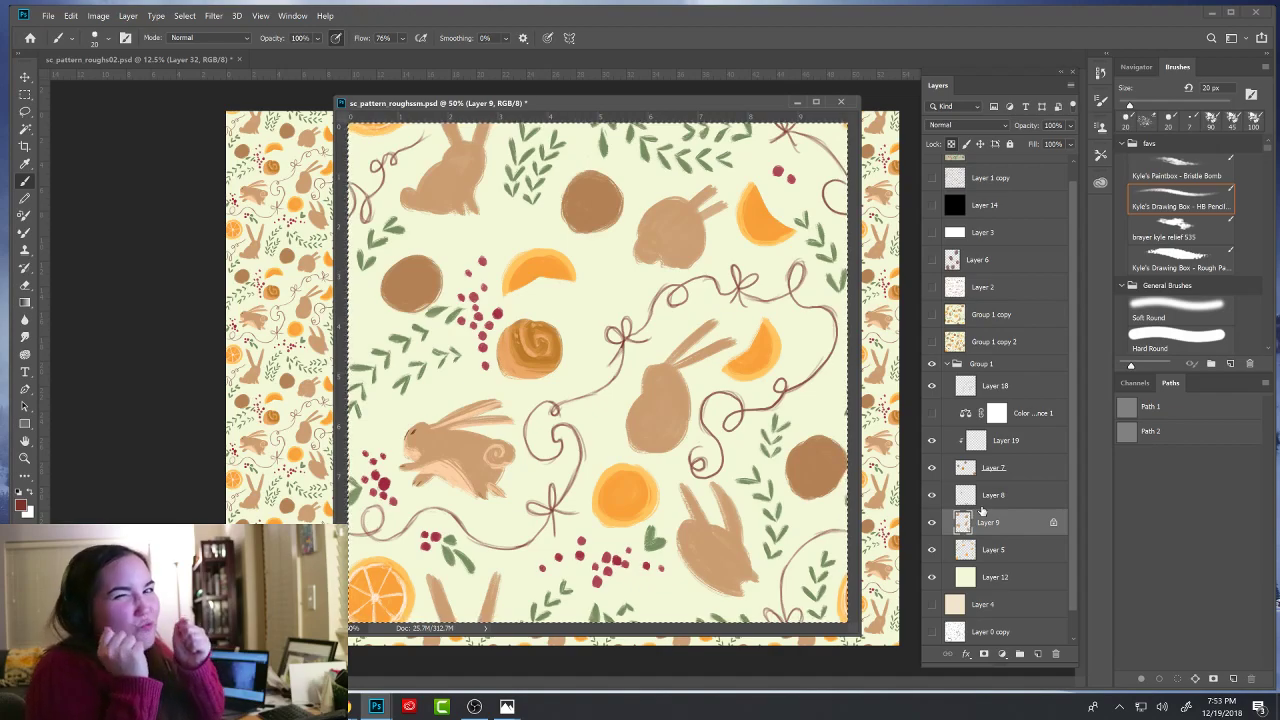
left_click(932, 522)
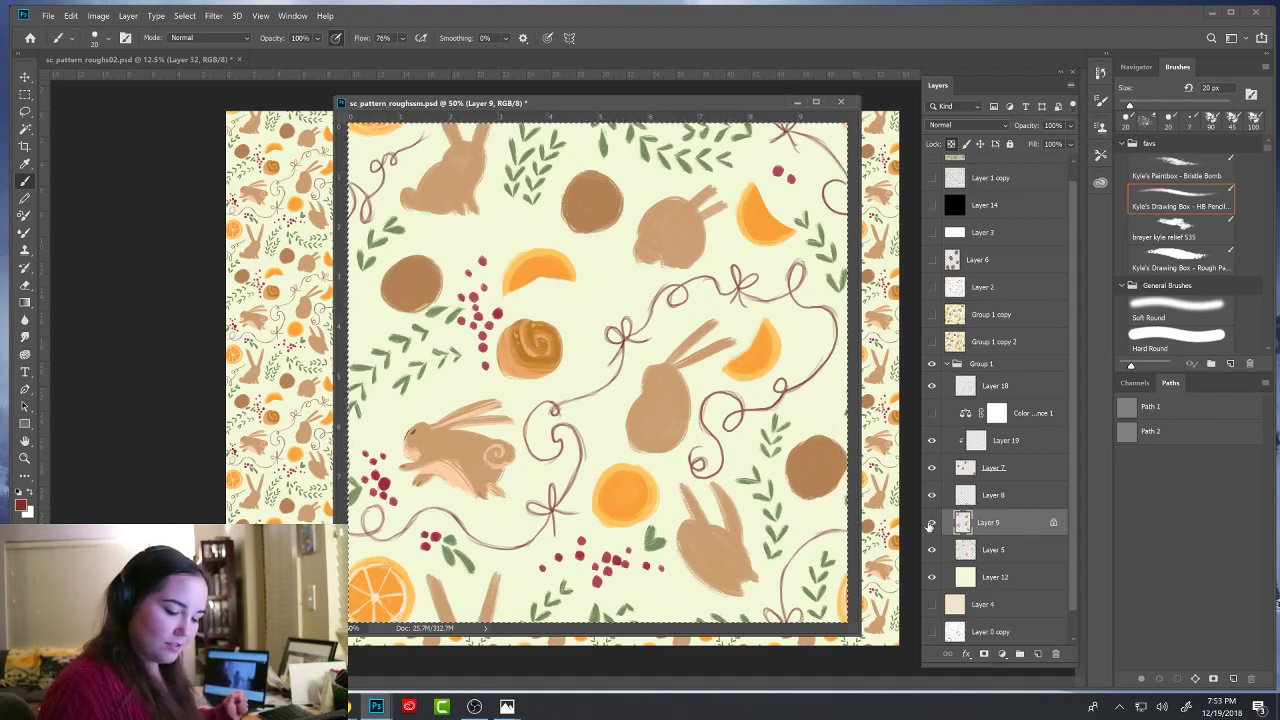
left_click(932, 522)
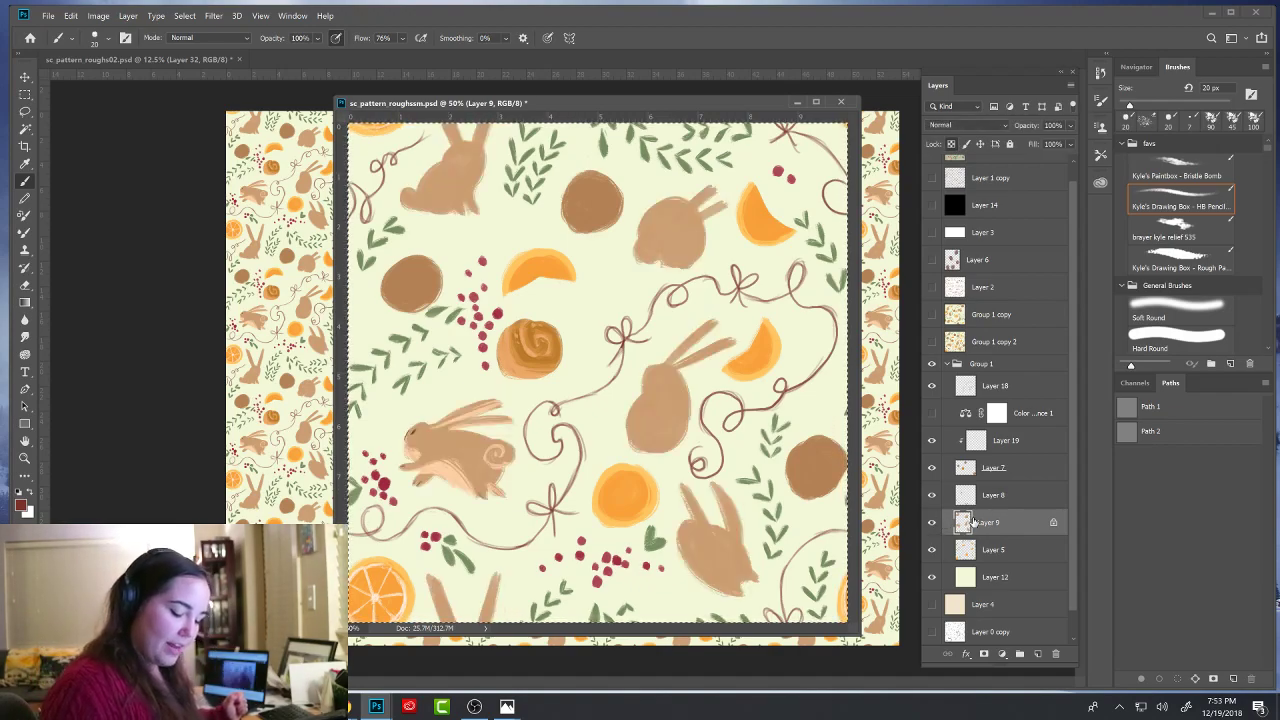
left_click(1040, 655)
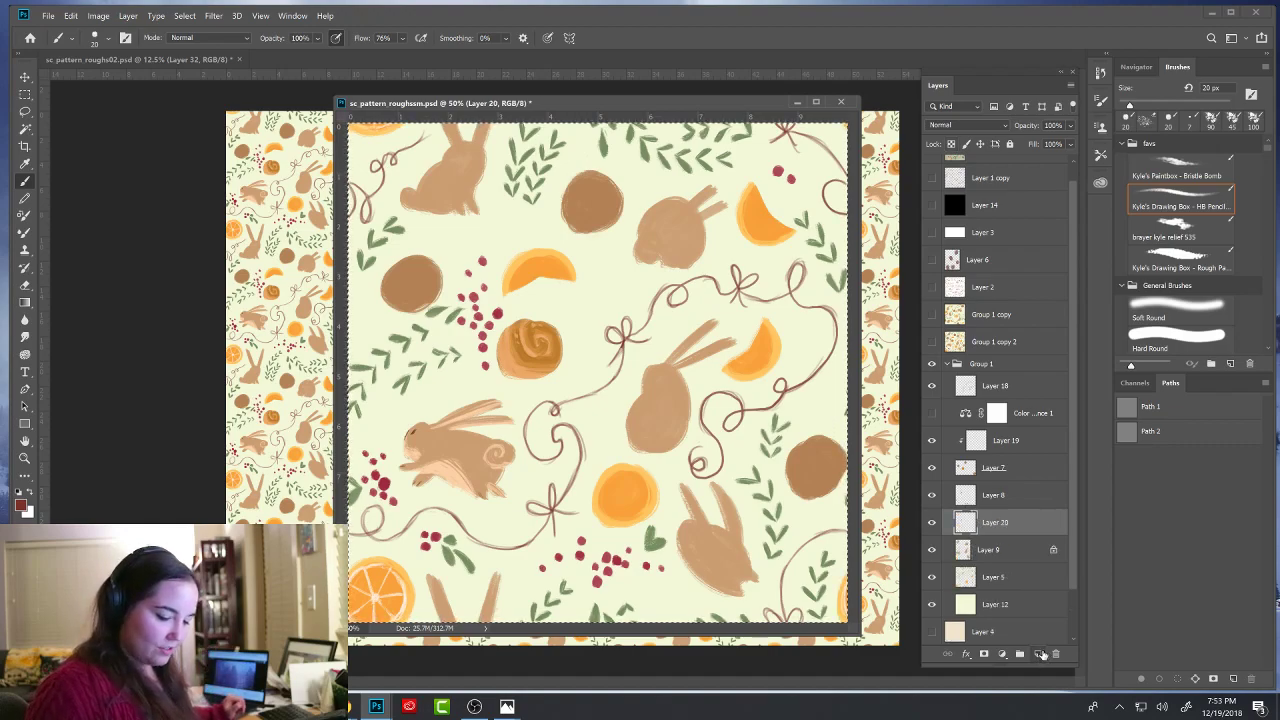
key("ctrl+z")
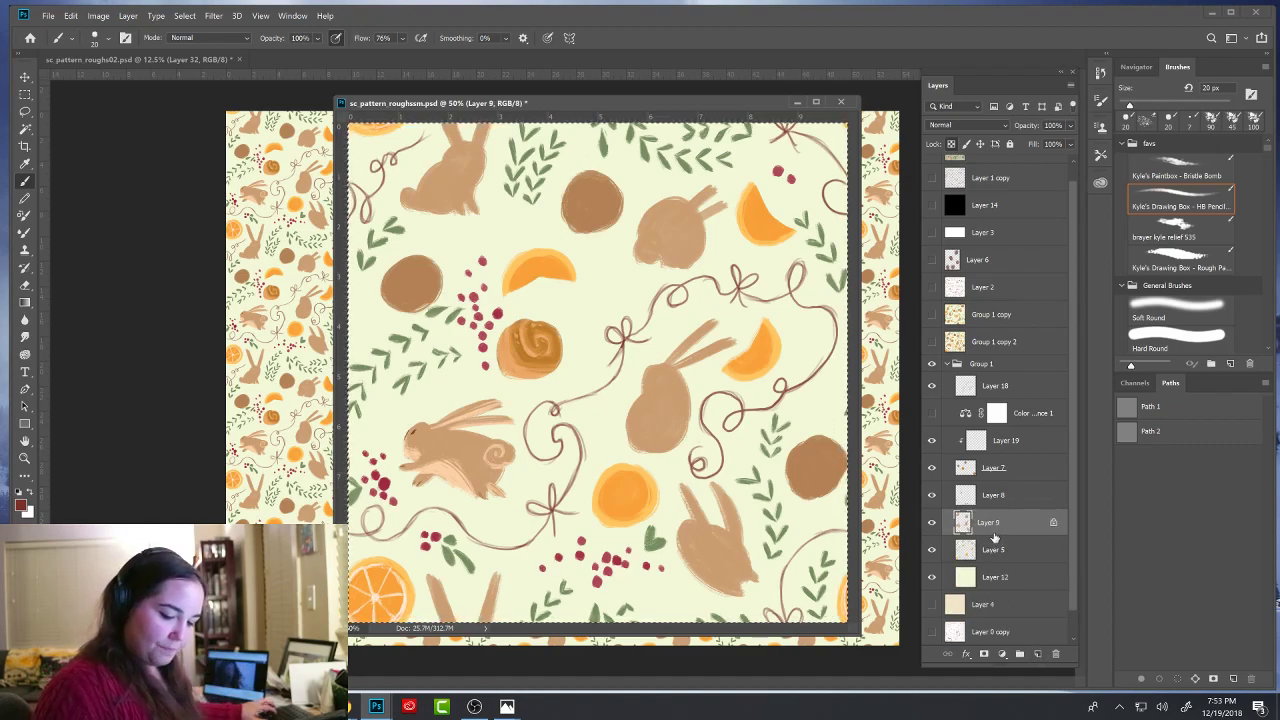
- Add a new layer directly above Layer 12 and paint thin leaf-green stems through the leaf sprigs with a 10 px brush, cleaning up with the Eraser
left_click(932, 496)
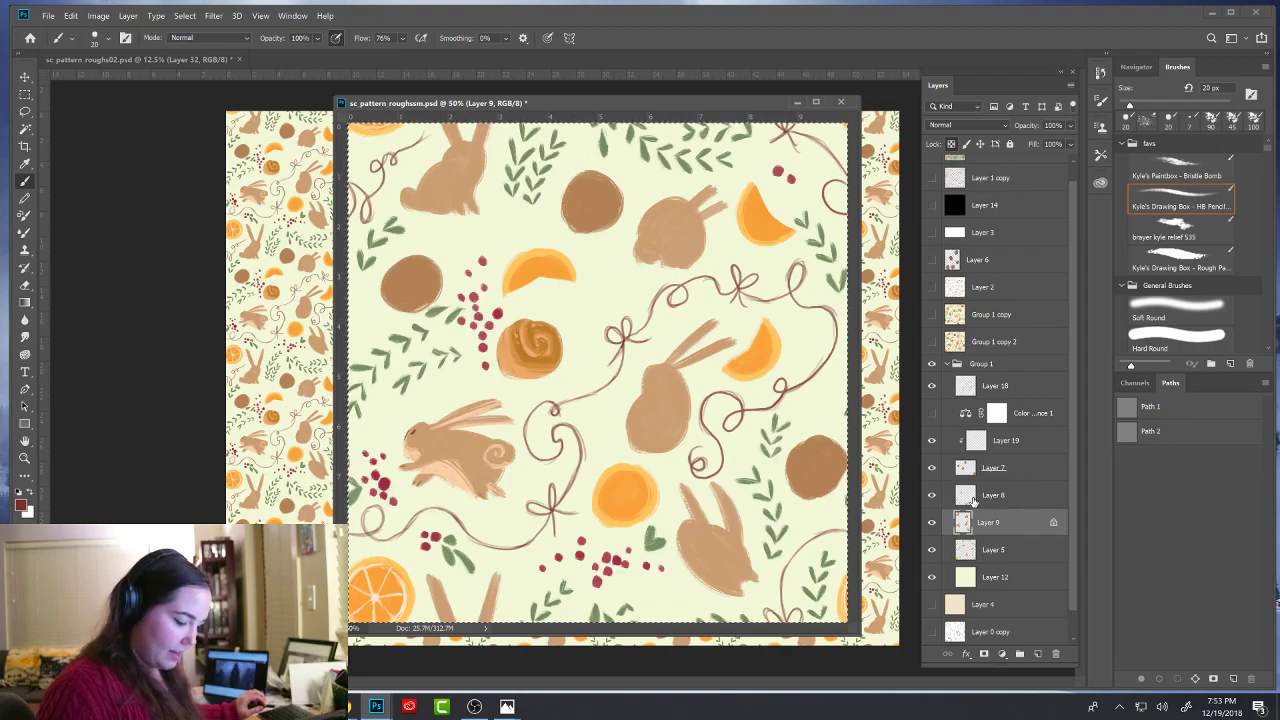
left_click(968, 498)
left_click(968, 469)
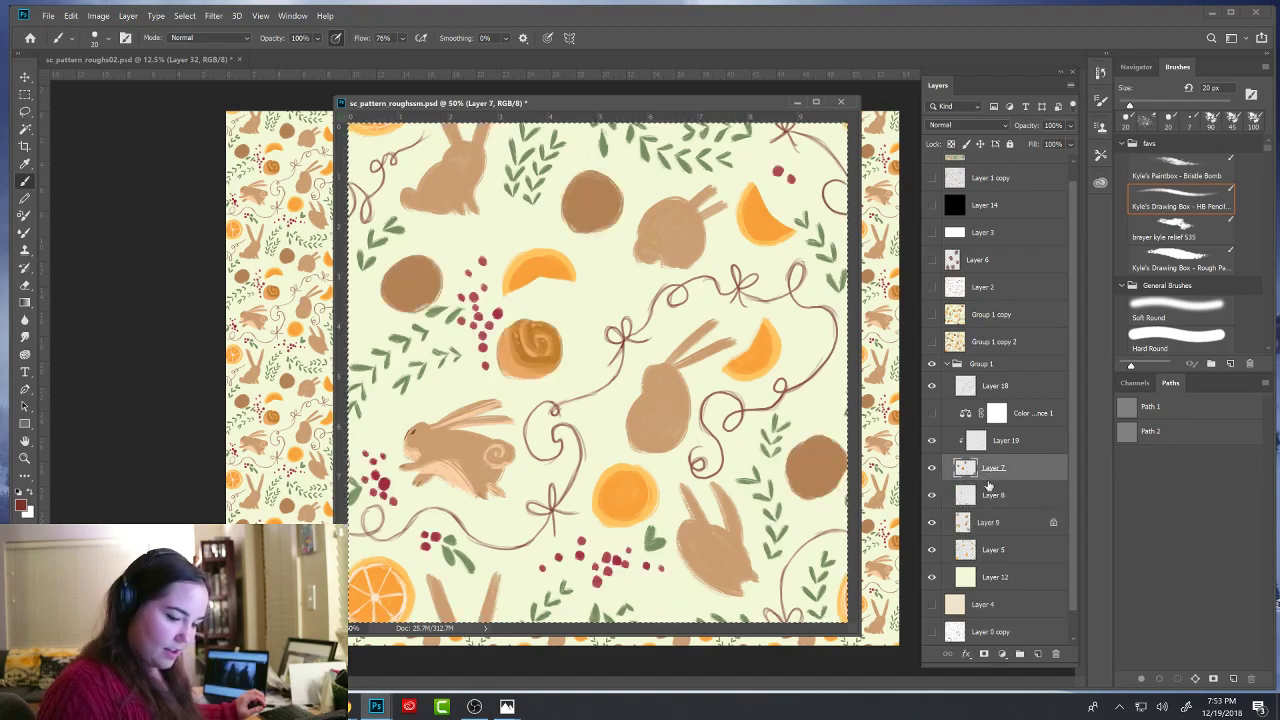
left_click(980, 523)
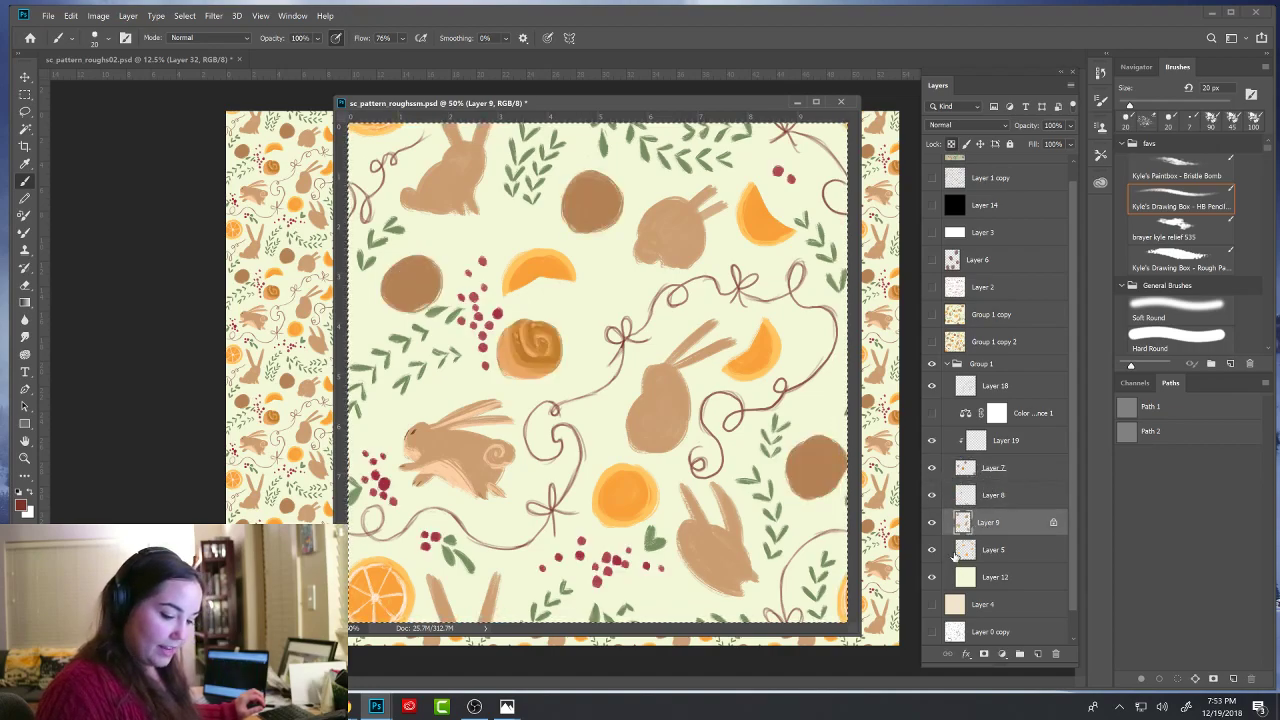
left_click(990, 577)
left_click(1038, 654)
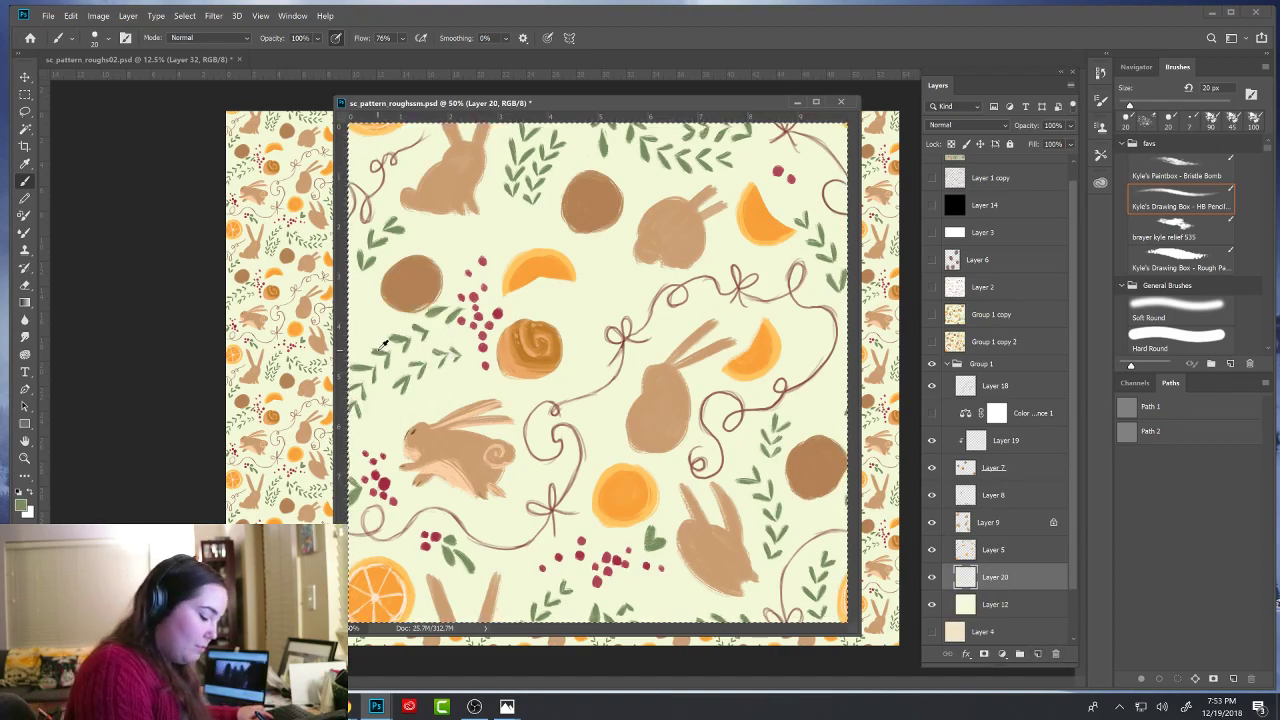
key("ctrl+alt+g")
left_click_drag(353, 403, 431, 325)
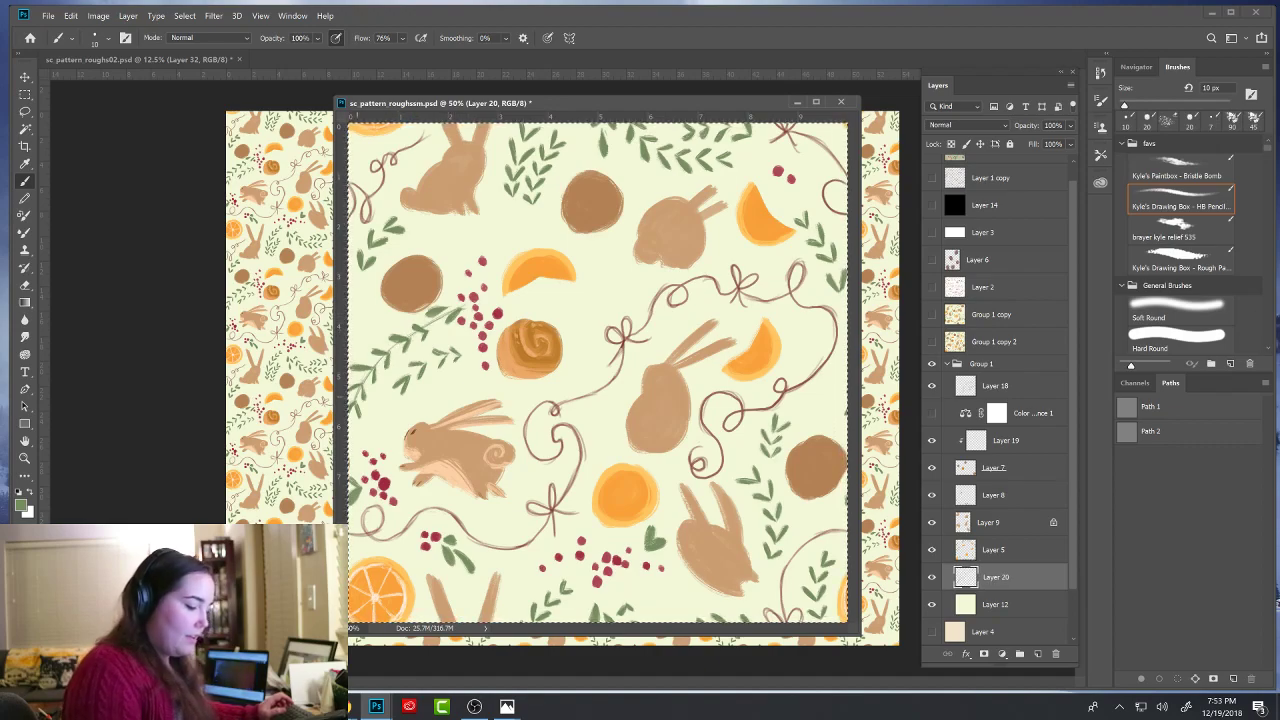
key("e")
key("b")
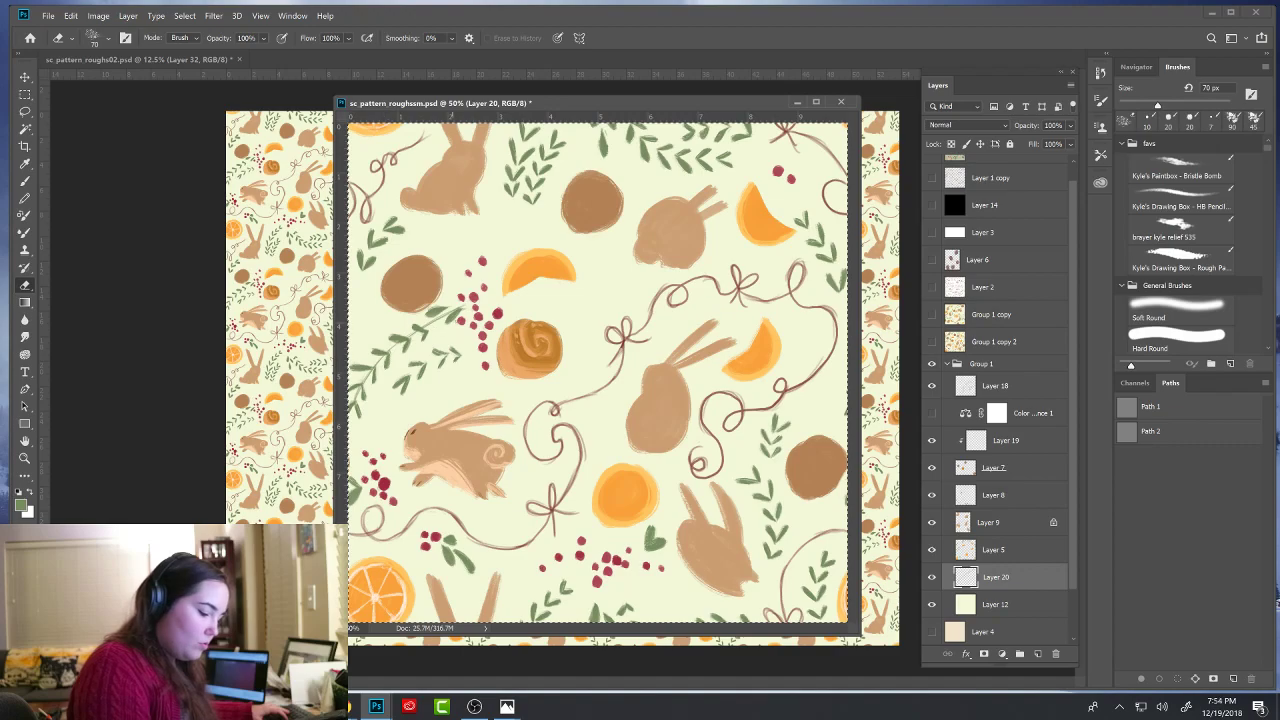
key("e")
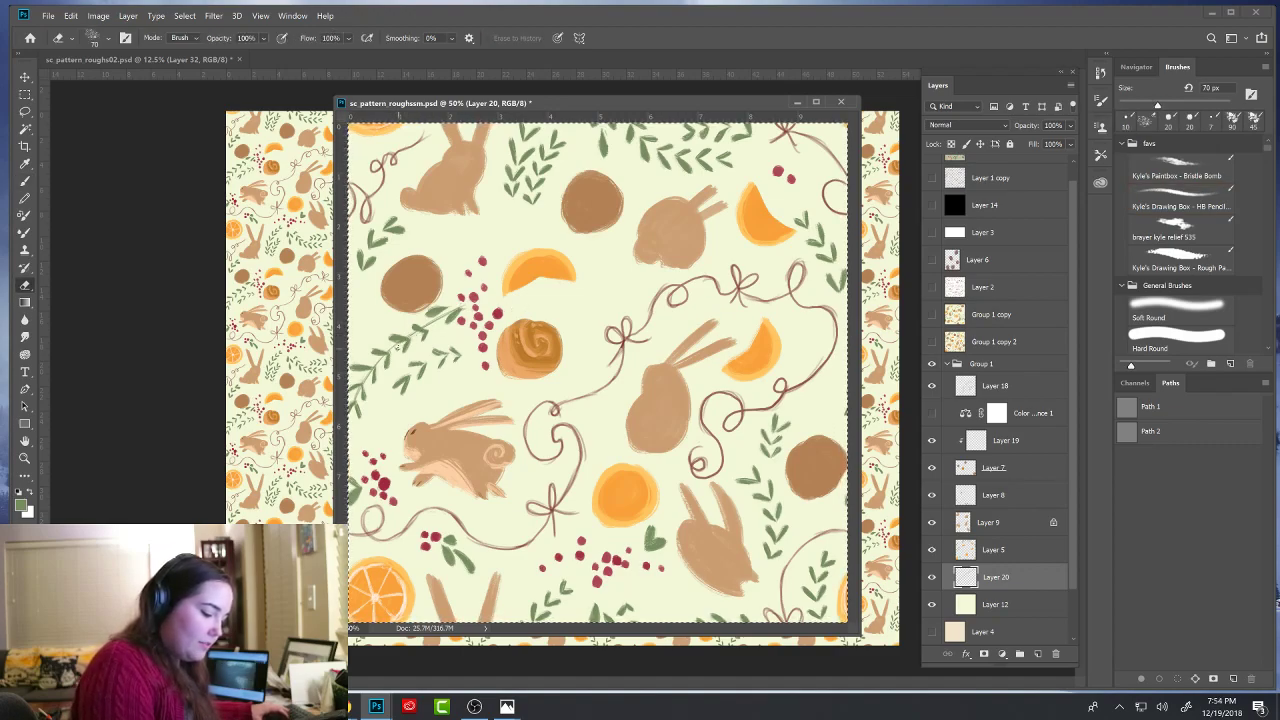
key("b")
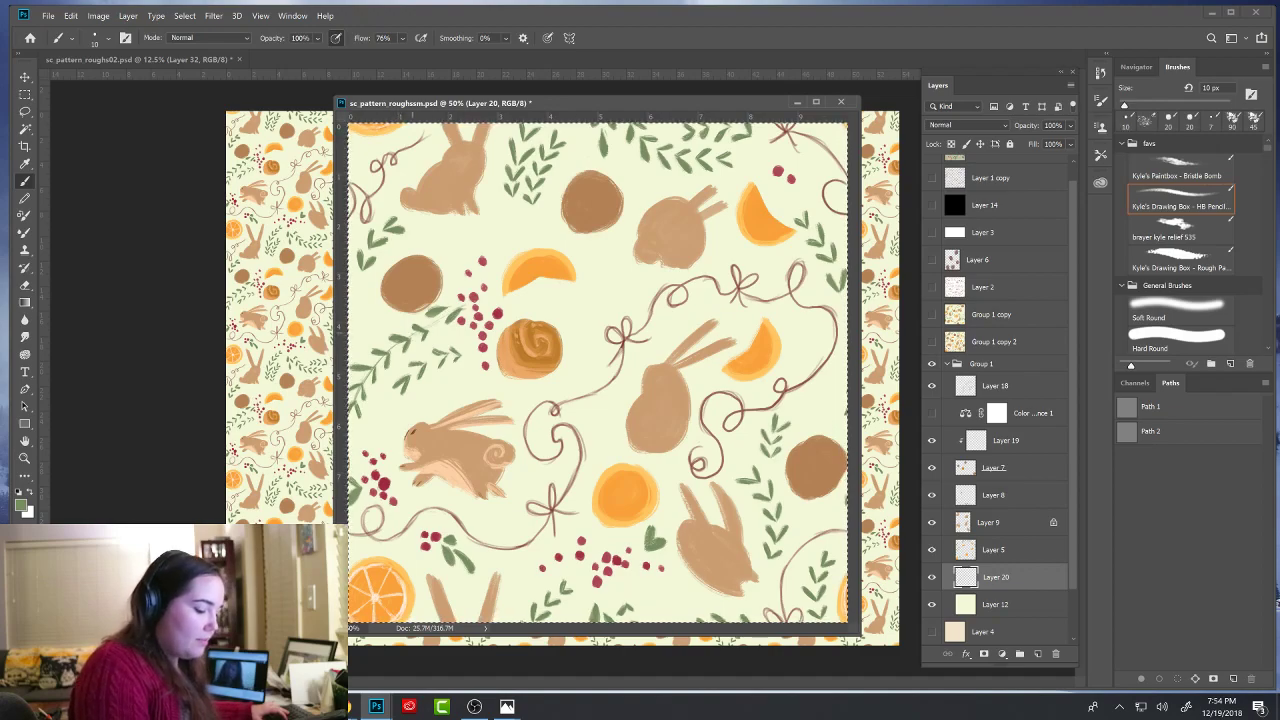
- Show the Layer 2 sketch over the artwork to check the drawn details, and hide it again
left_click(932, 287)
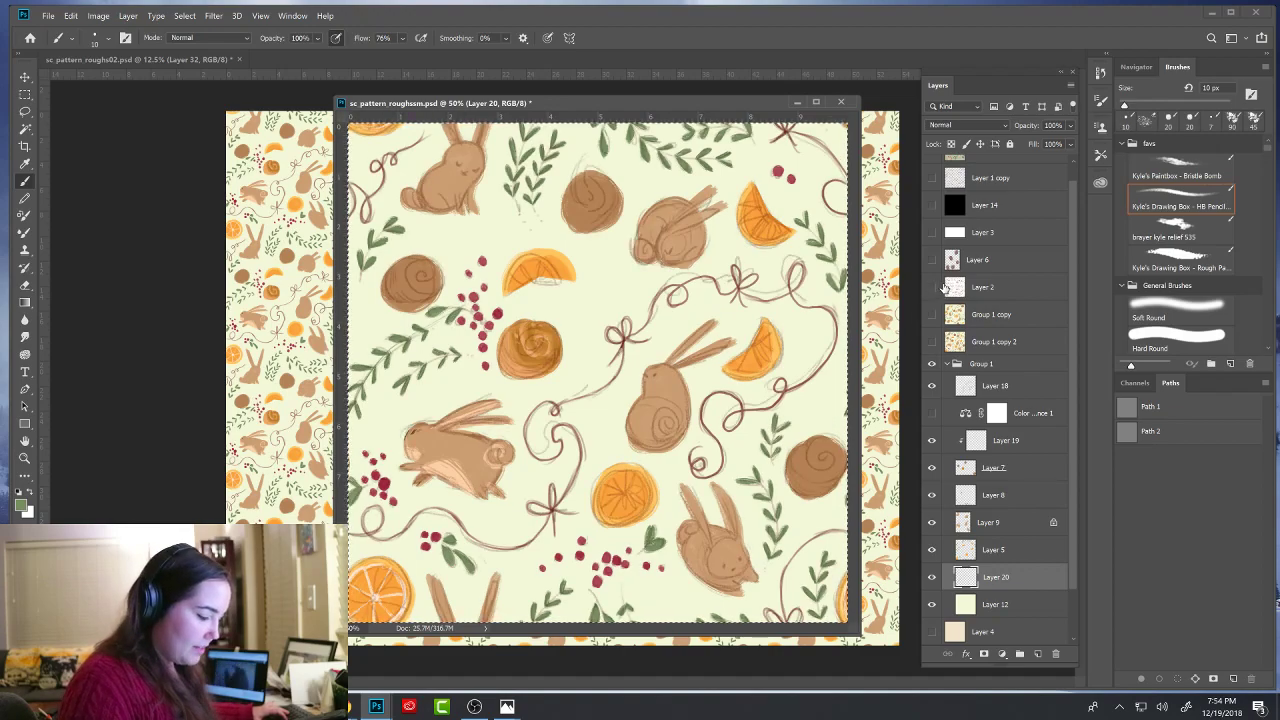
double_click(942, 288)
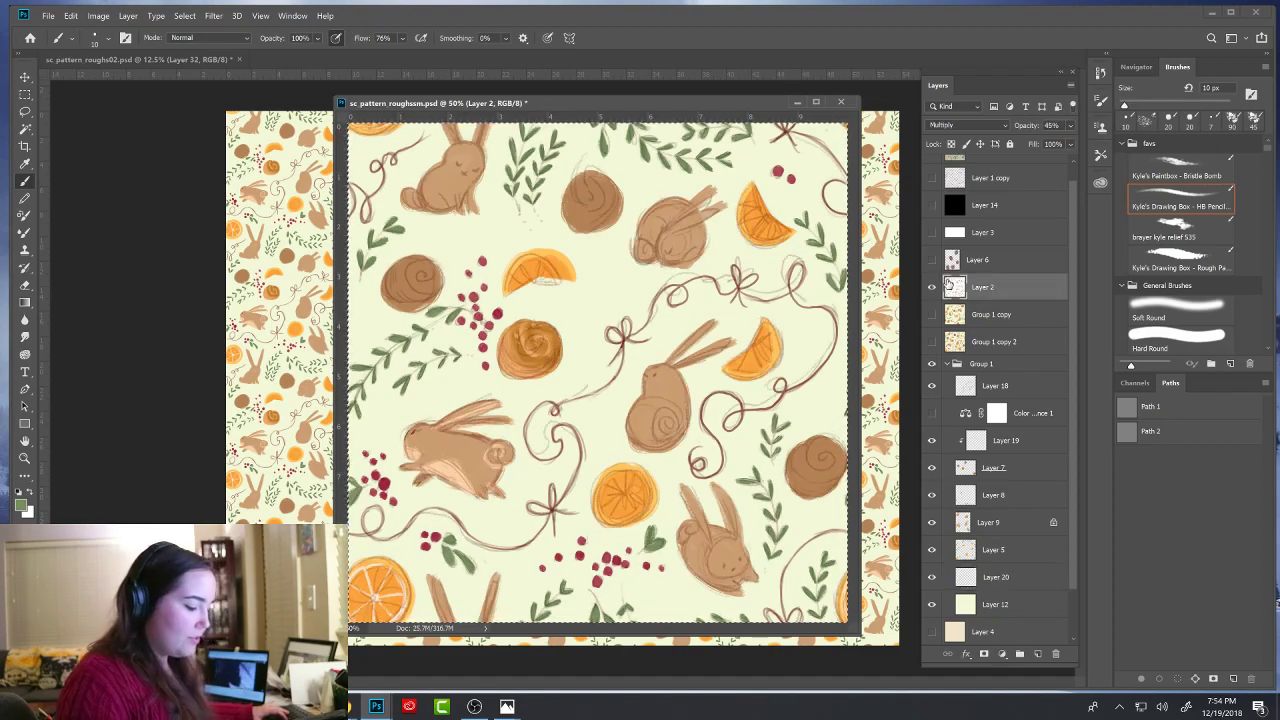
left_click(1192, 420)
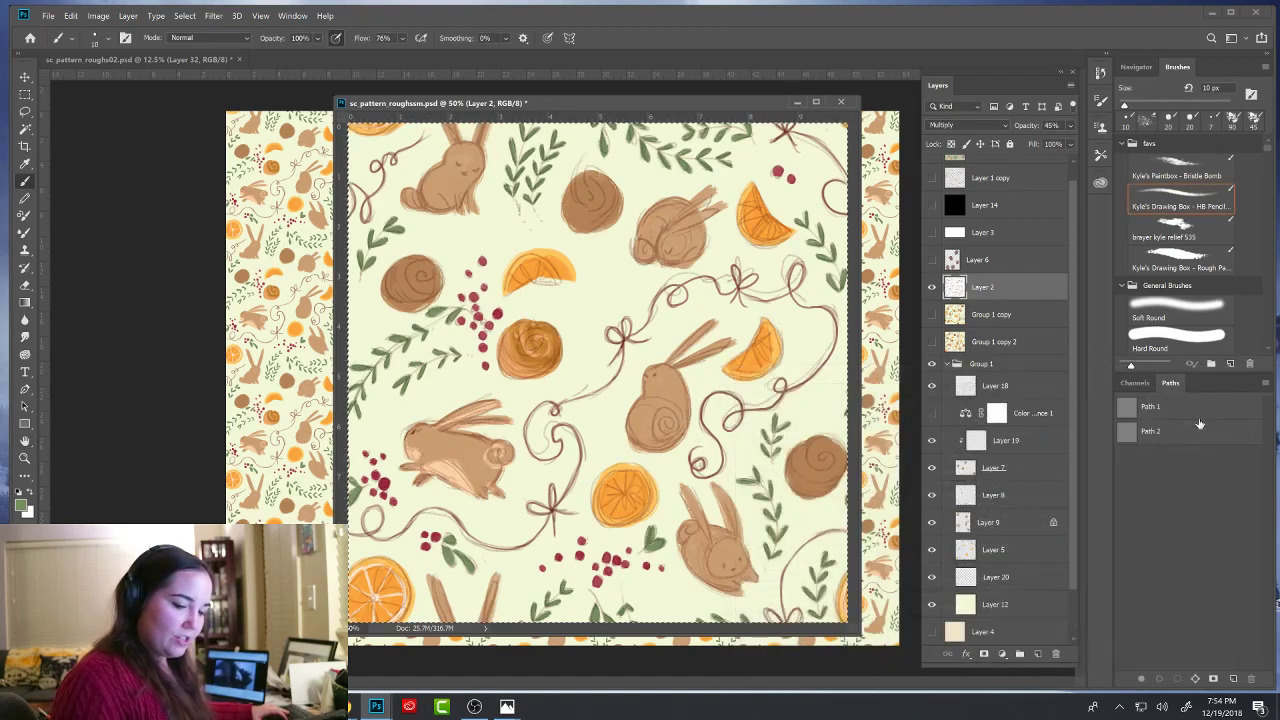
left_click(931, 288)
- Select Layer 20 and paint thin green stems through the leaf sprigs around the left-hand brown roll with the 10 px HB Pencil brush
key("e")
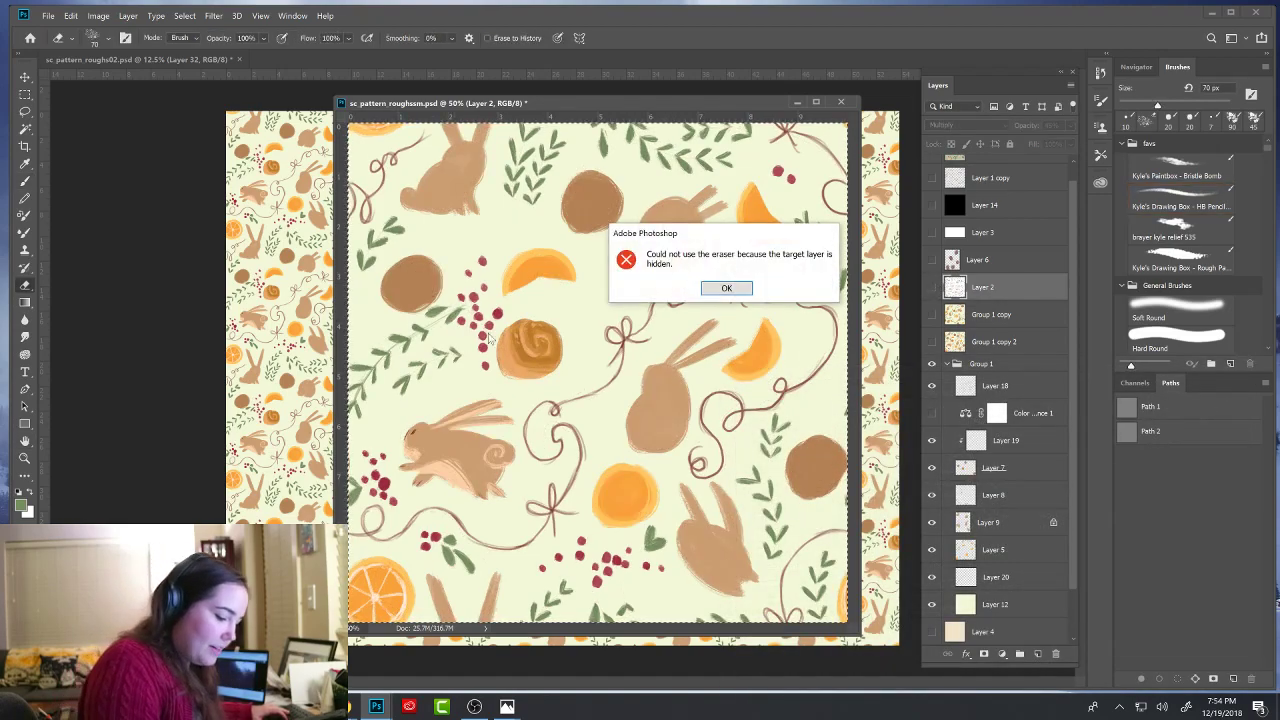
left_click(1000, 443)
left_click(988, 582)
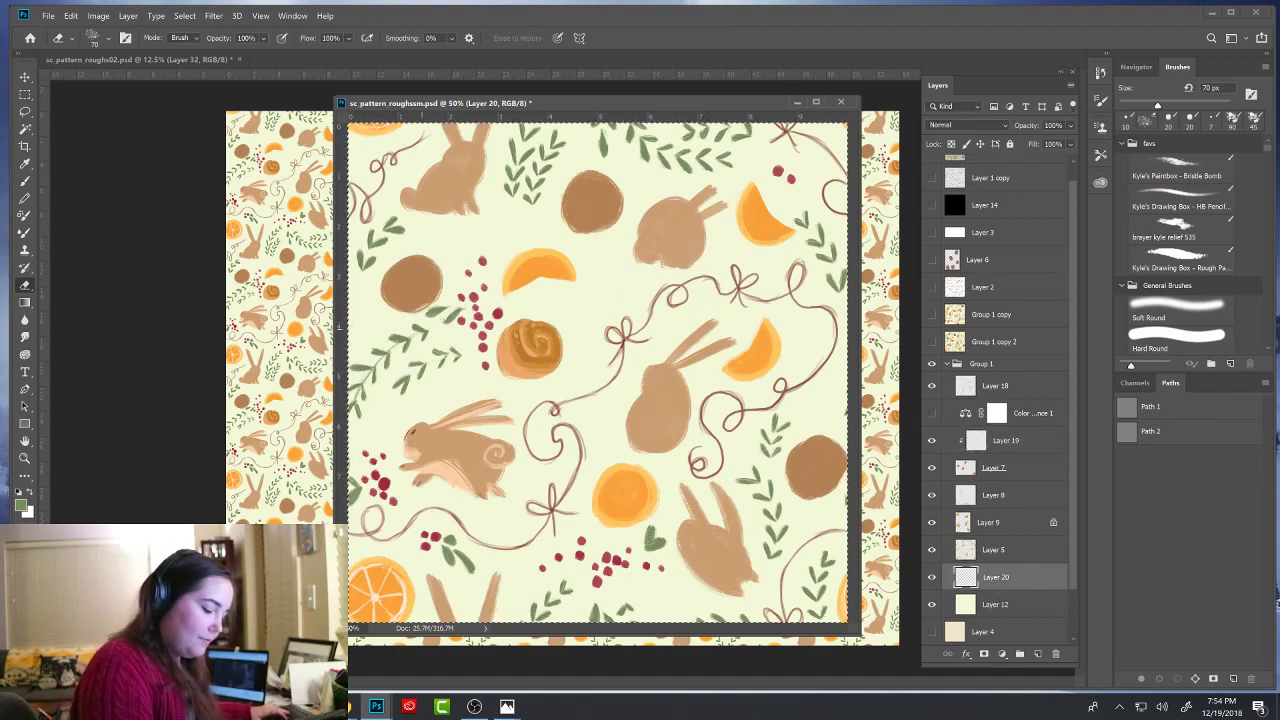
key("b")
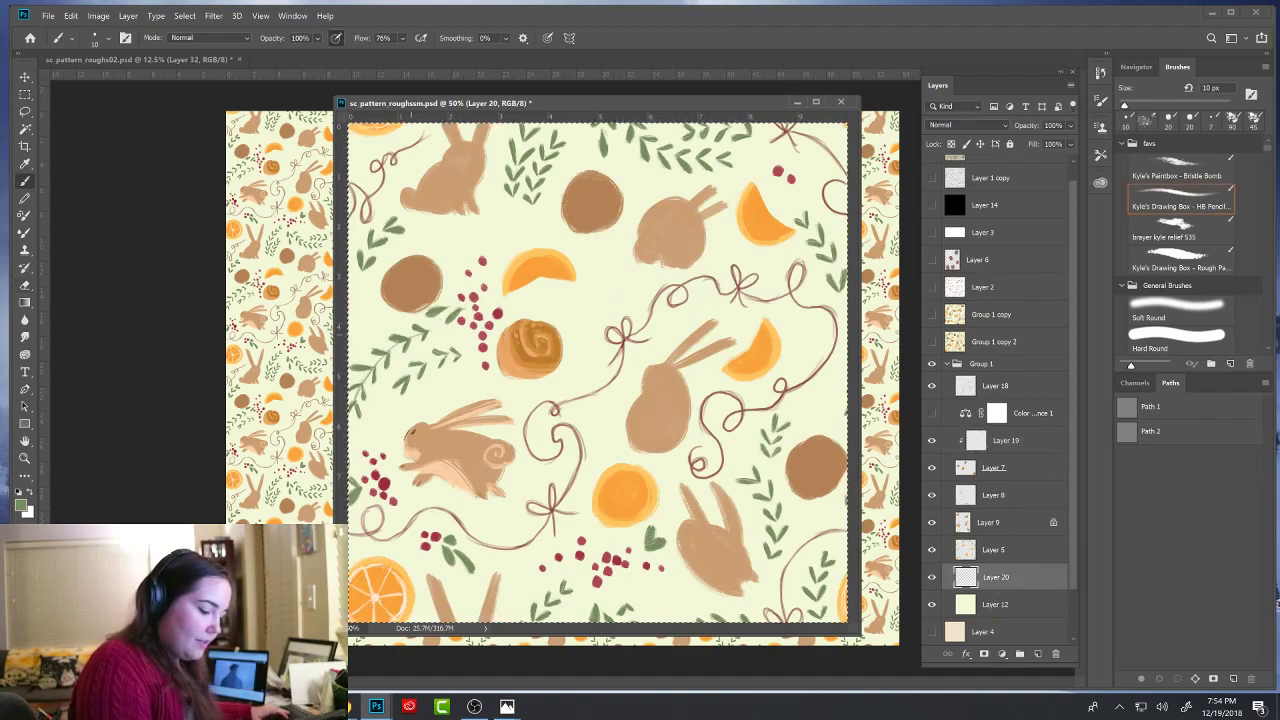
key("e")
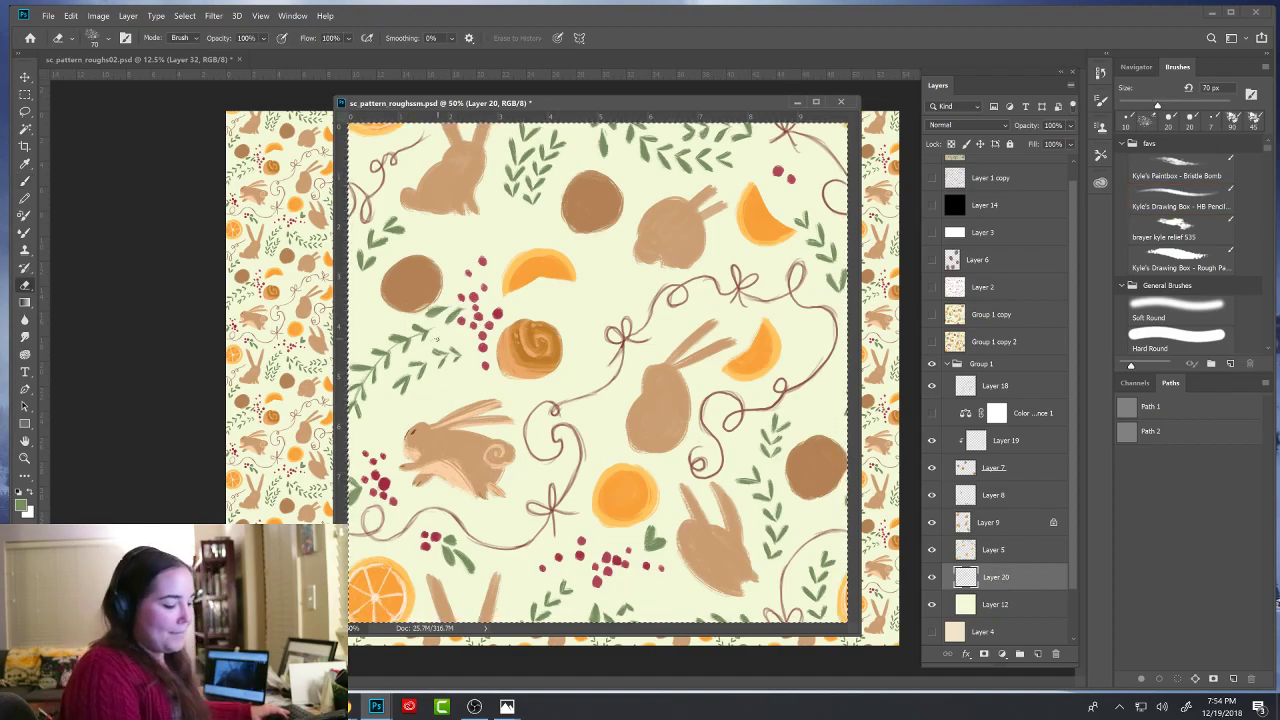
key("b")
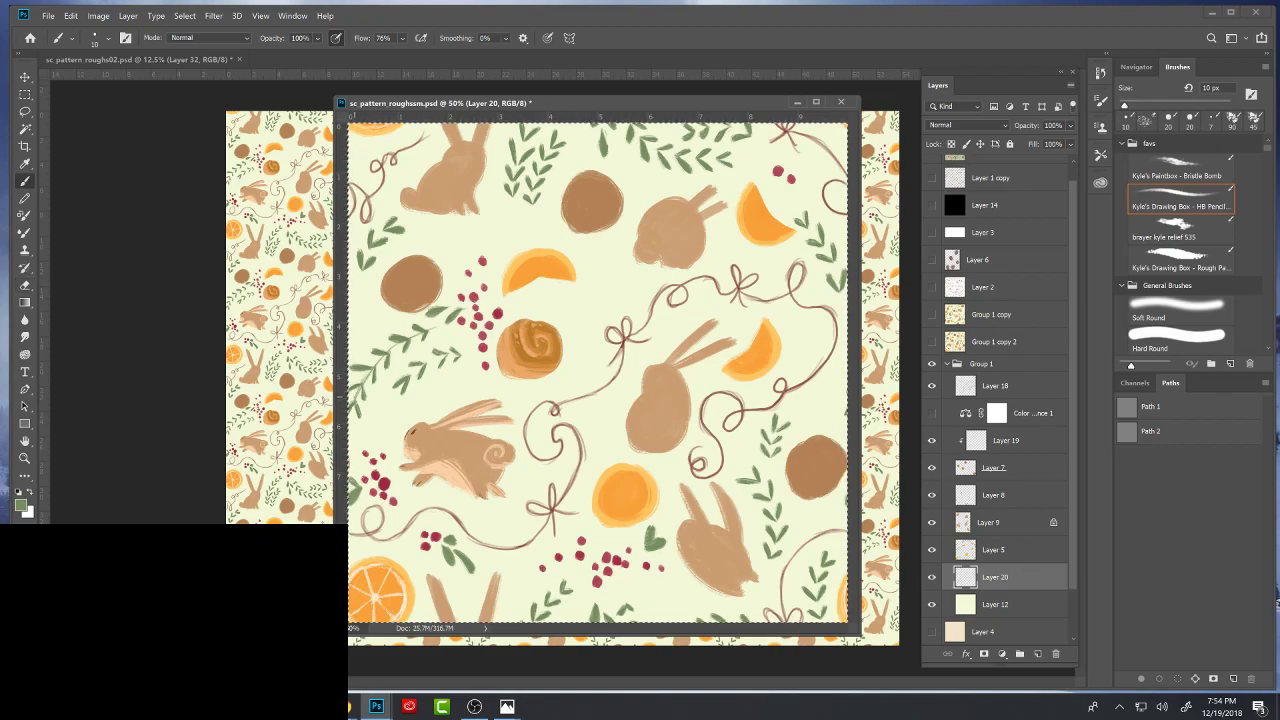
key("e")
key("b")
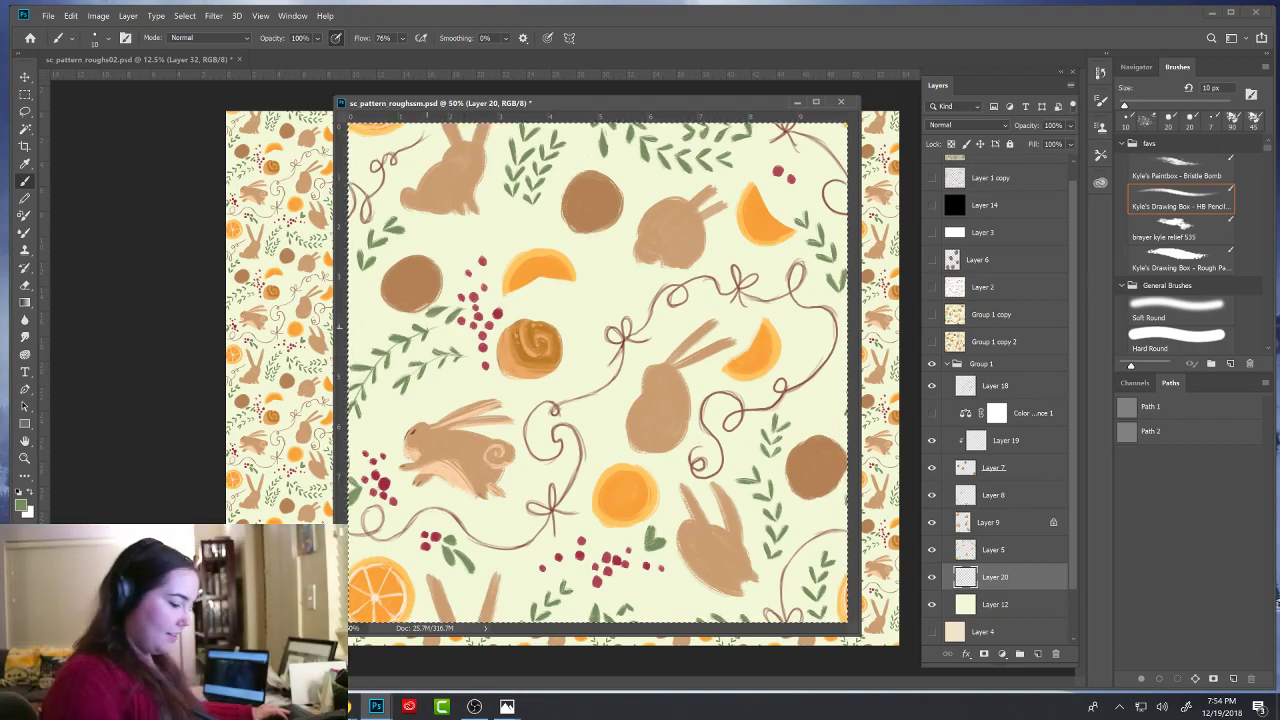
left_click_drag(390, 228, 361, 271)
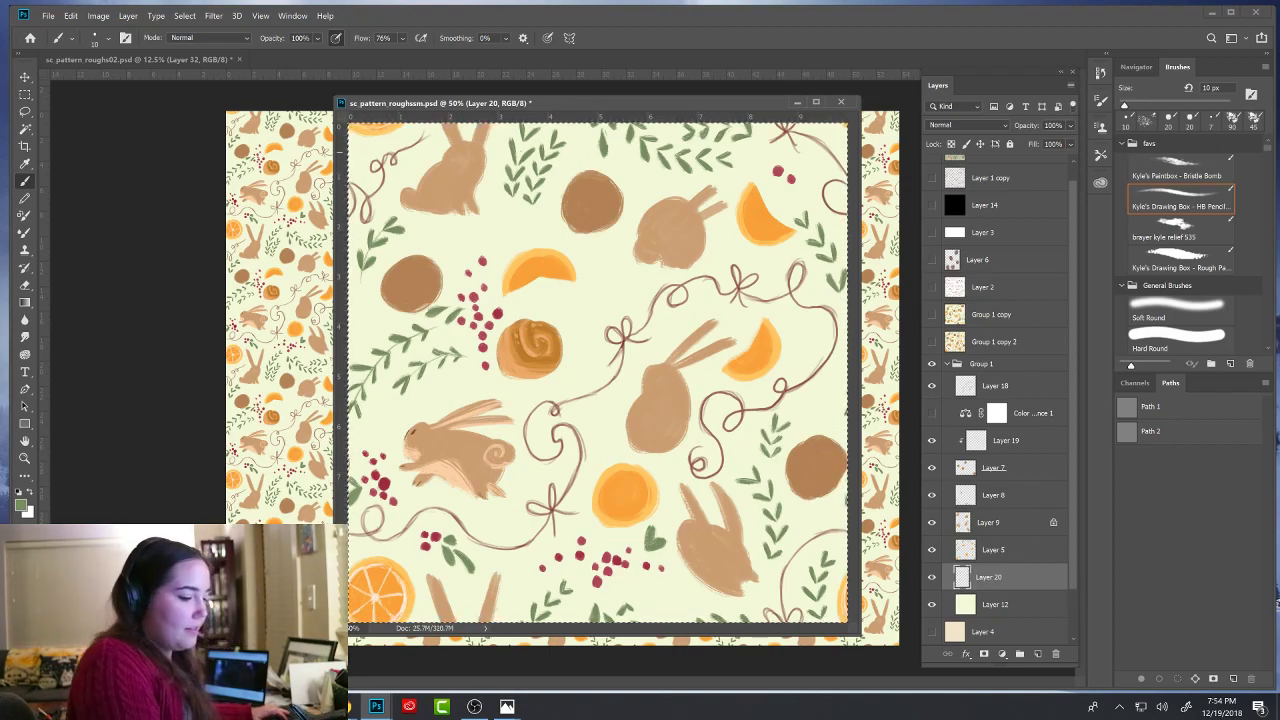
- Paint tapering green stems through the two hanging sprigs beside the upper sitting bunny, cleaning them up with the Eraser
key("e")
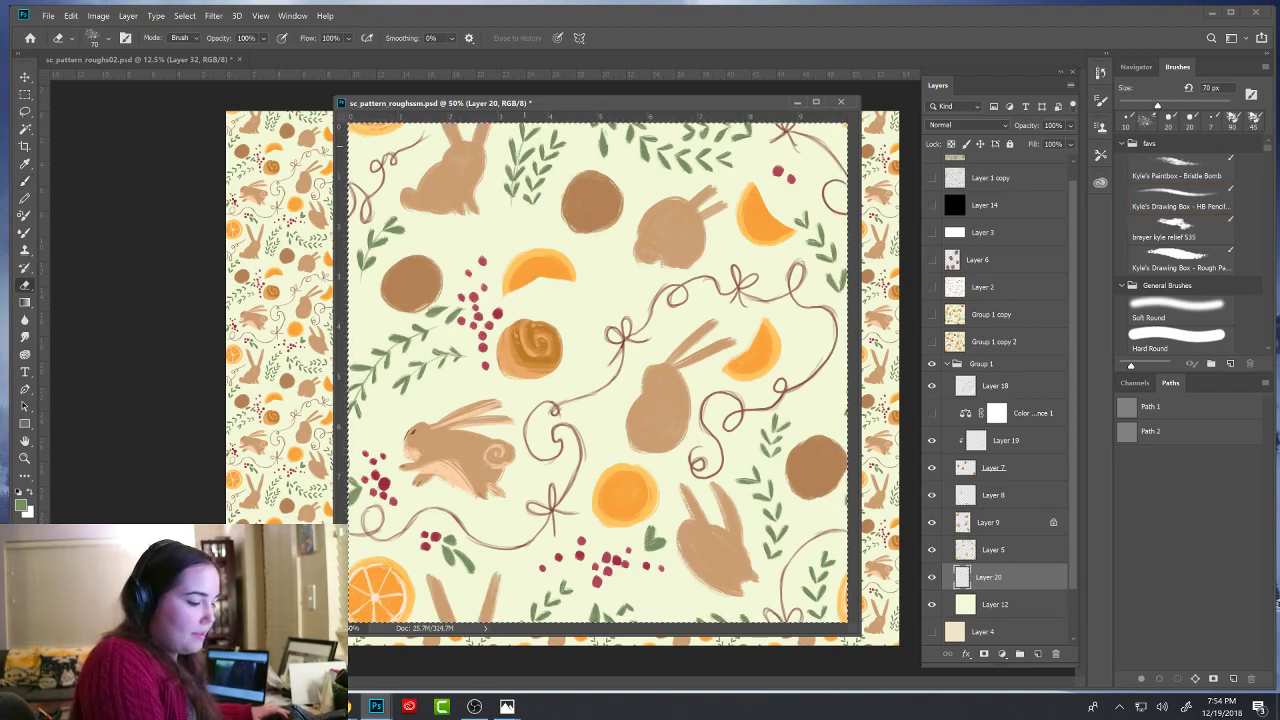
key("b")
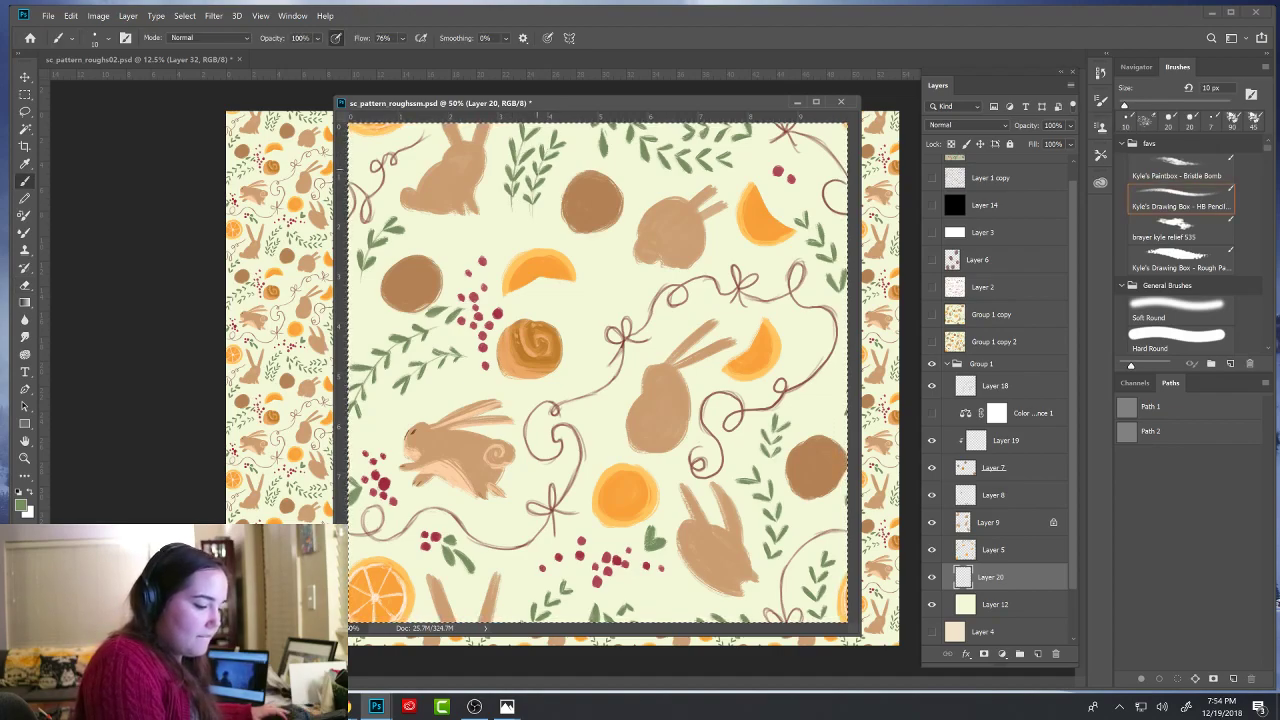
key("e")
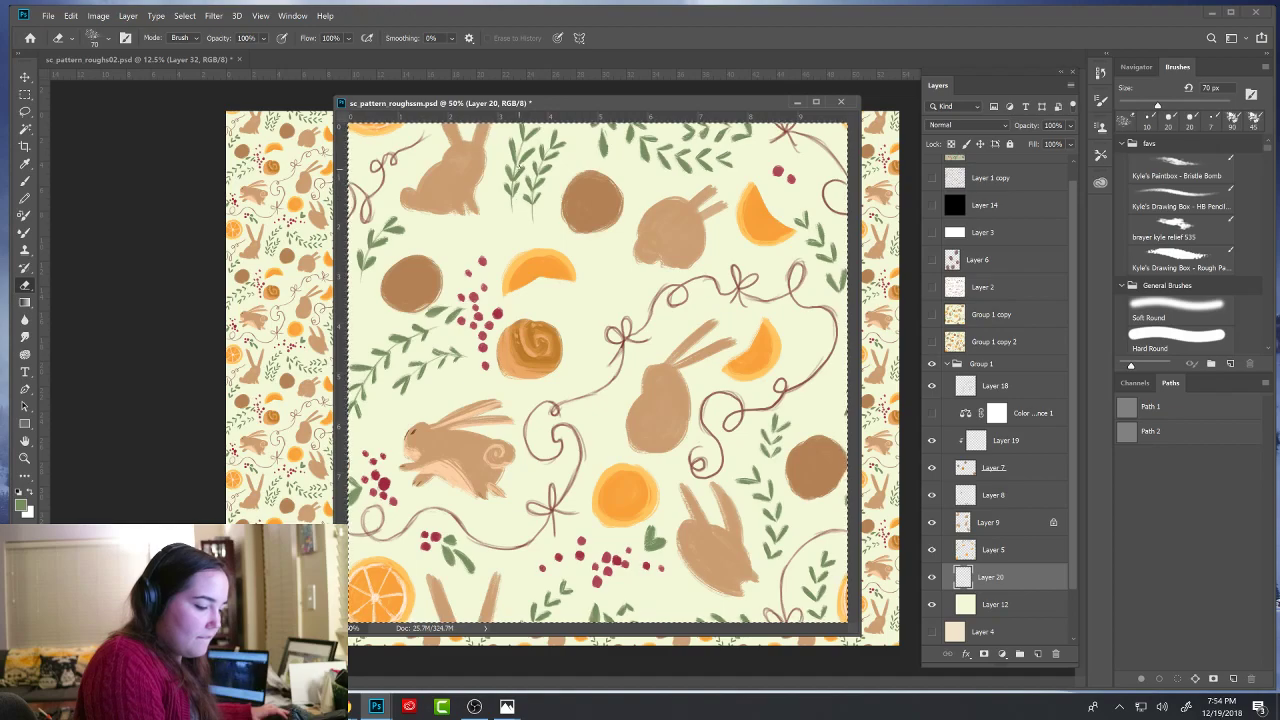
key("b")
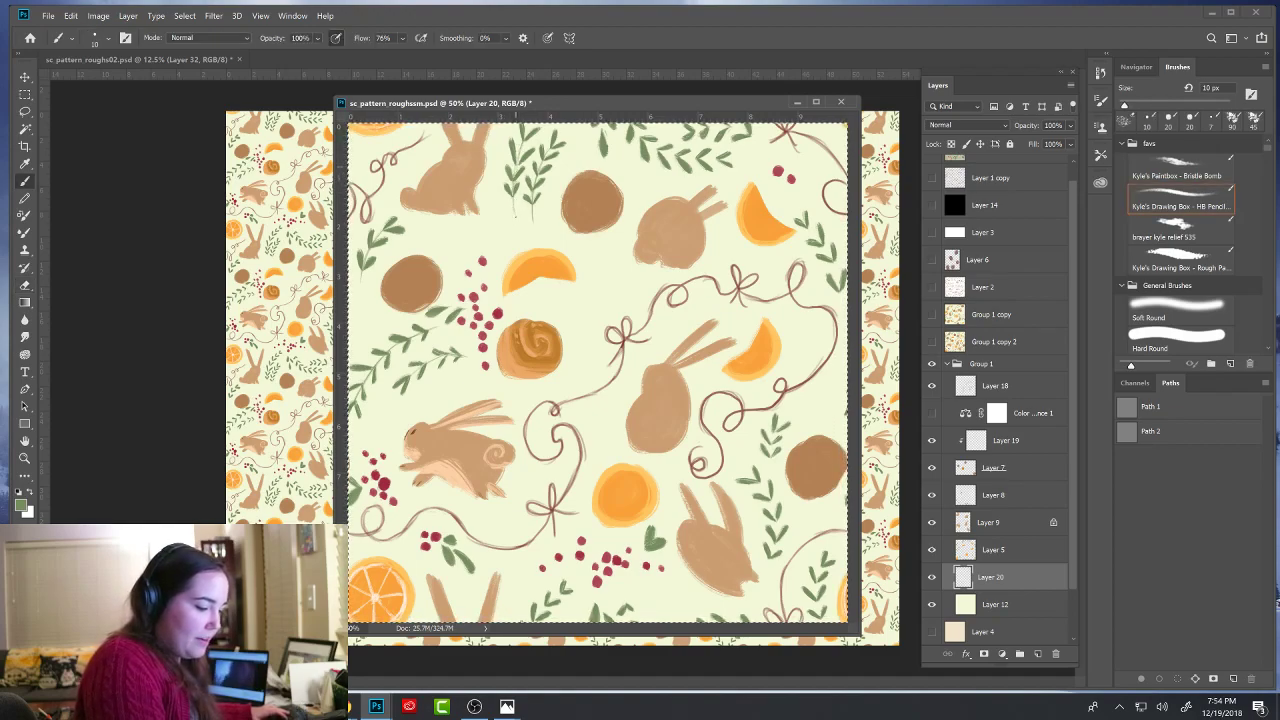
key("e")
key("b")
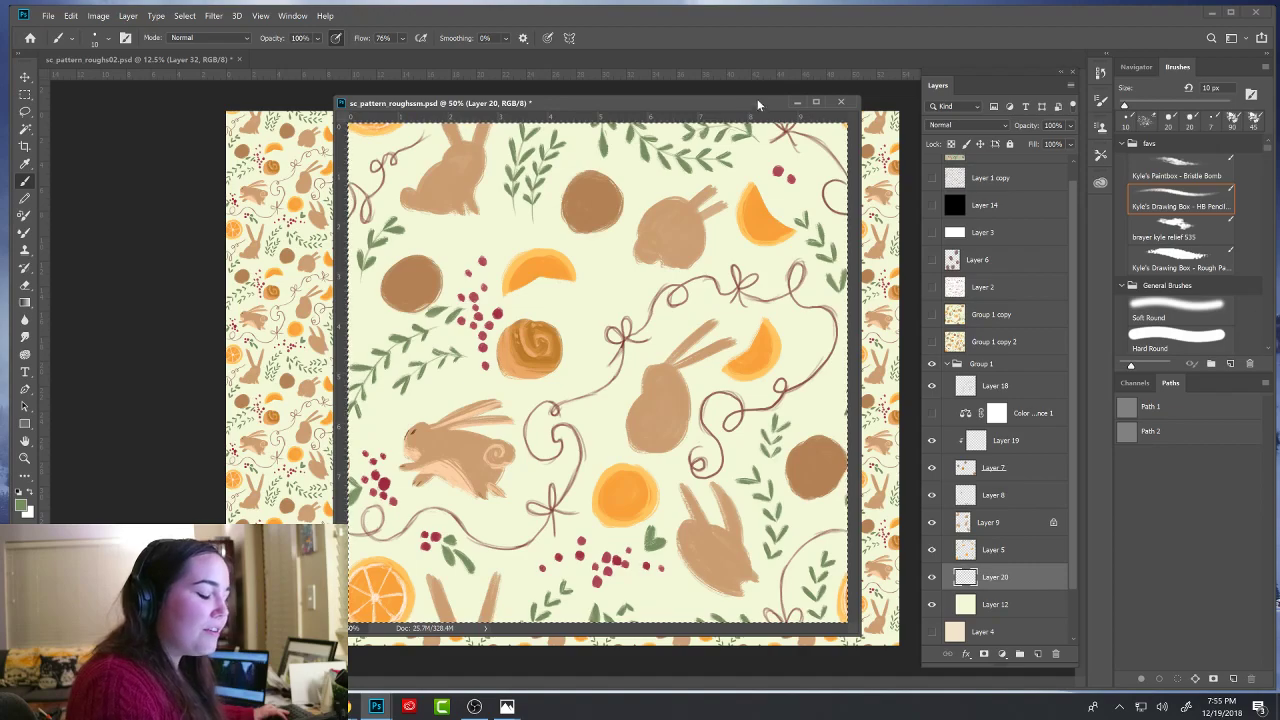
- Remove the stray horizontal guide near the top of the tile, hide the rulers and clear the selection
key("e")
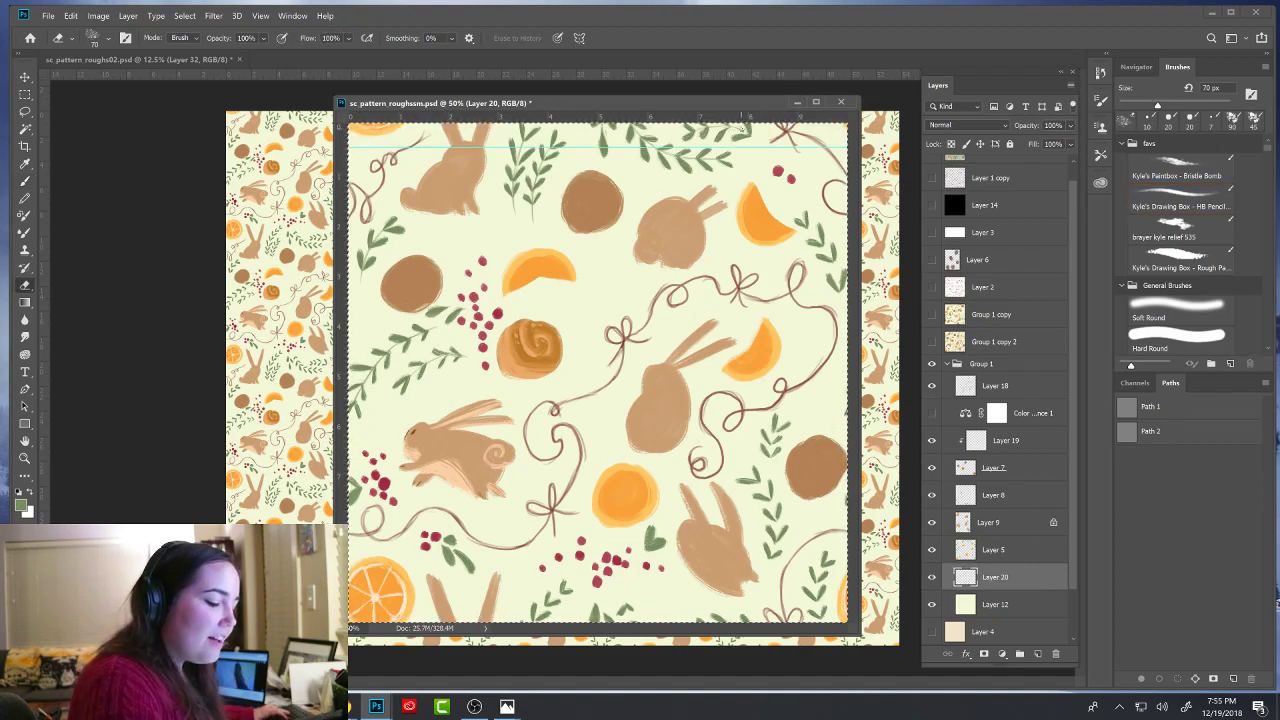
key("b")
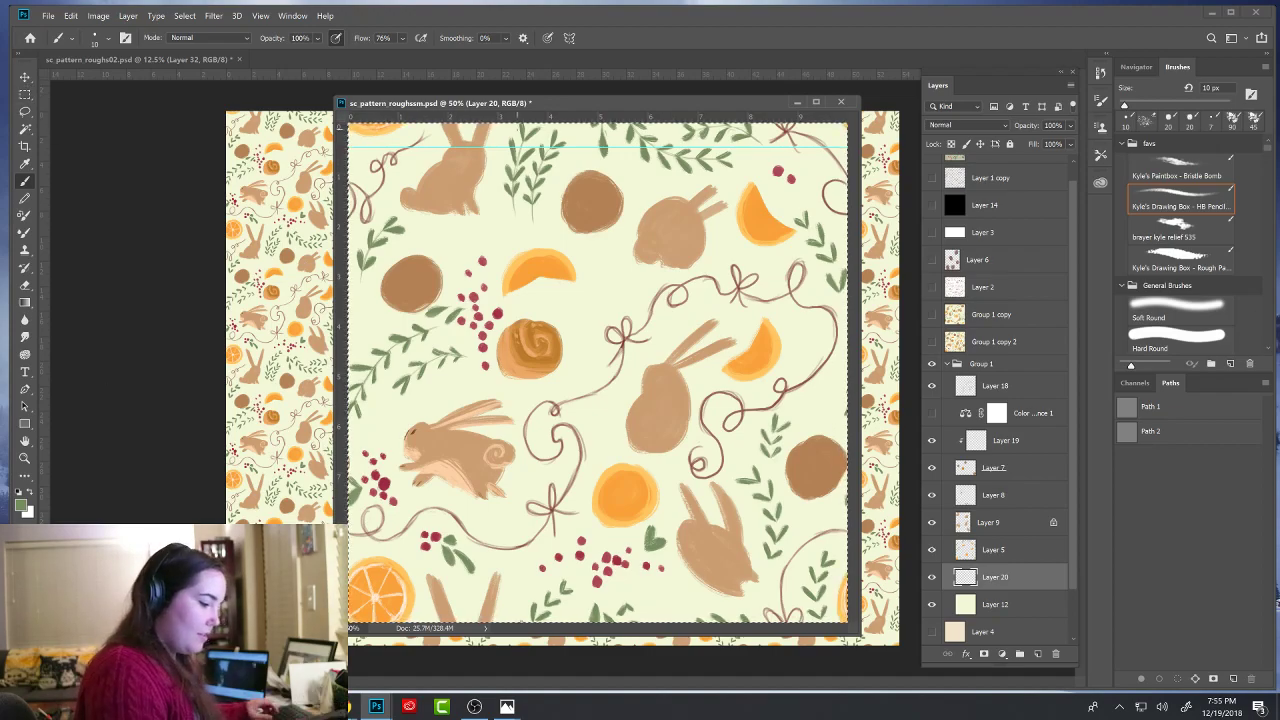
left_click(27, 76)
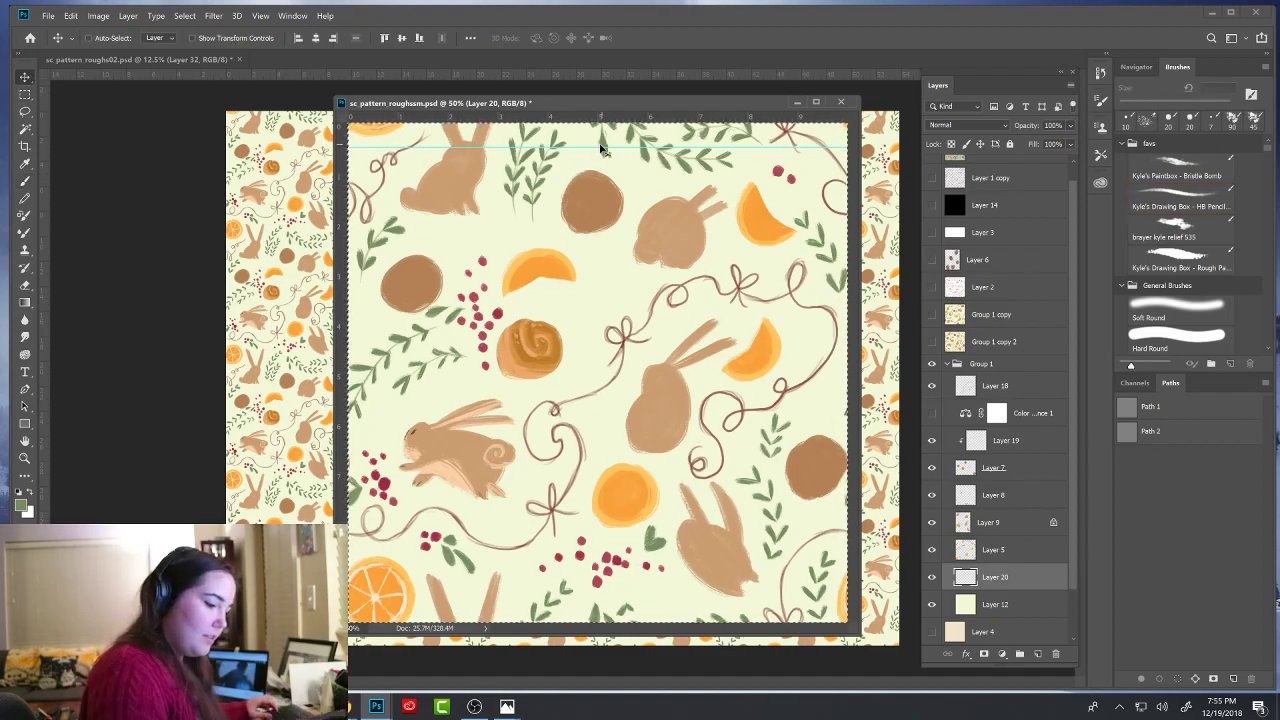
left_click_drag(607, 147, 620, 80)
key("ctrl+r")
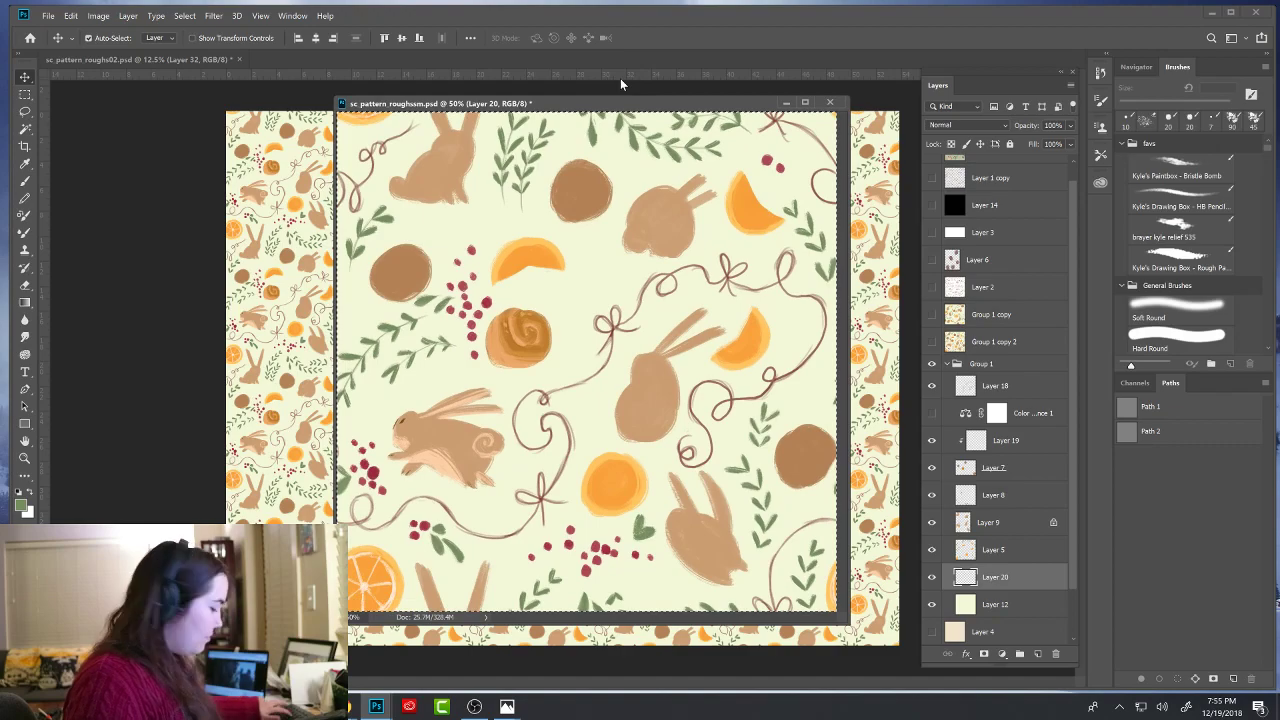
key("ctrl+d")
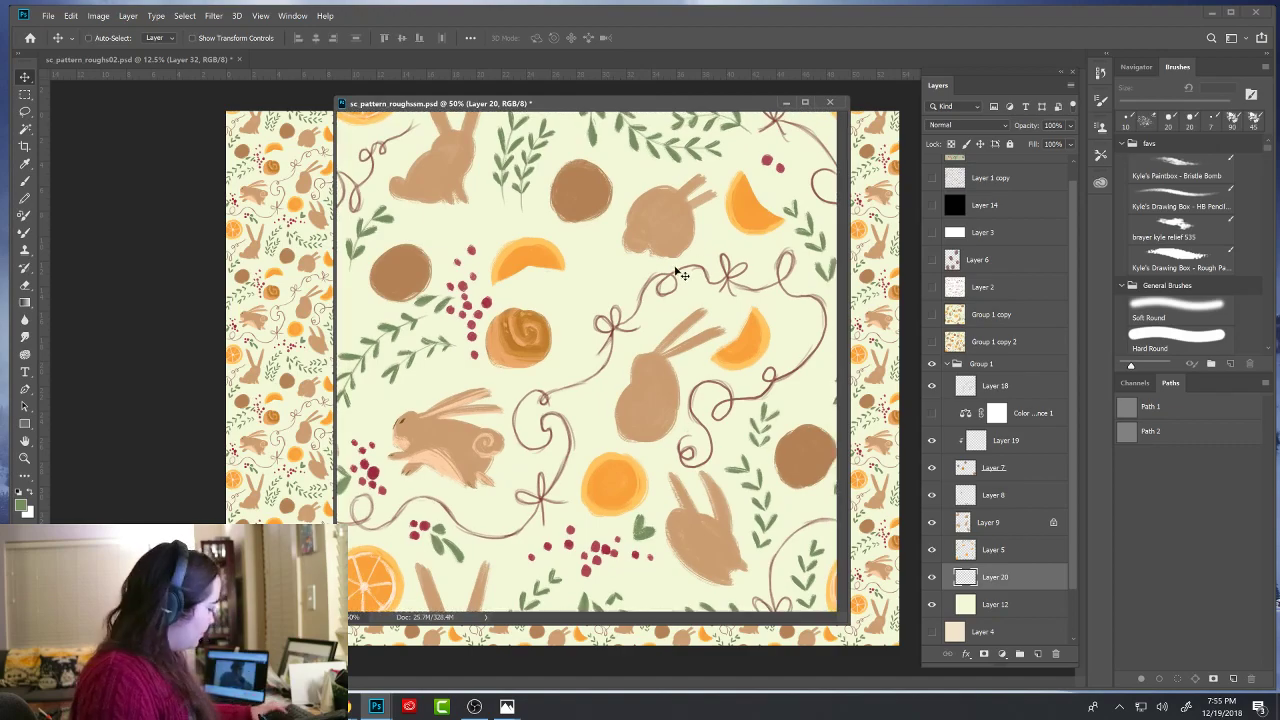
- Switch to full-screen mode and paint green stems through the sprigs near the tile's right edge, refining them with the Eraser
key("b")
key("f")
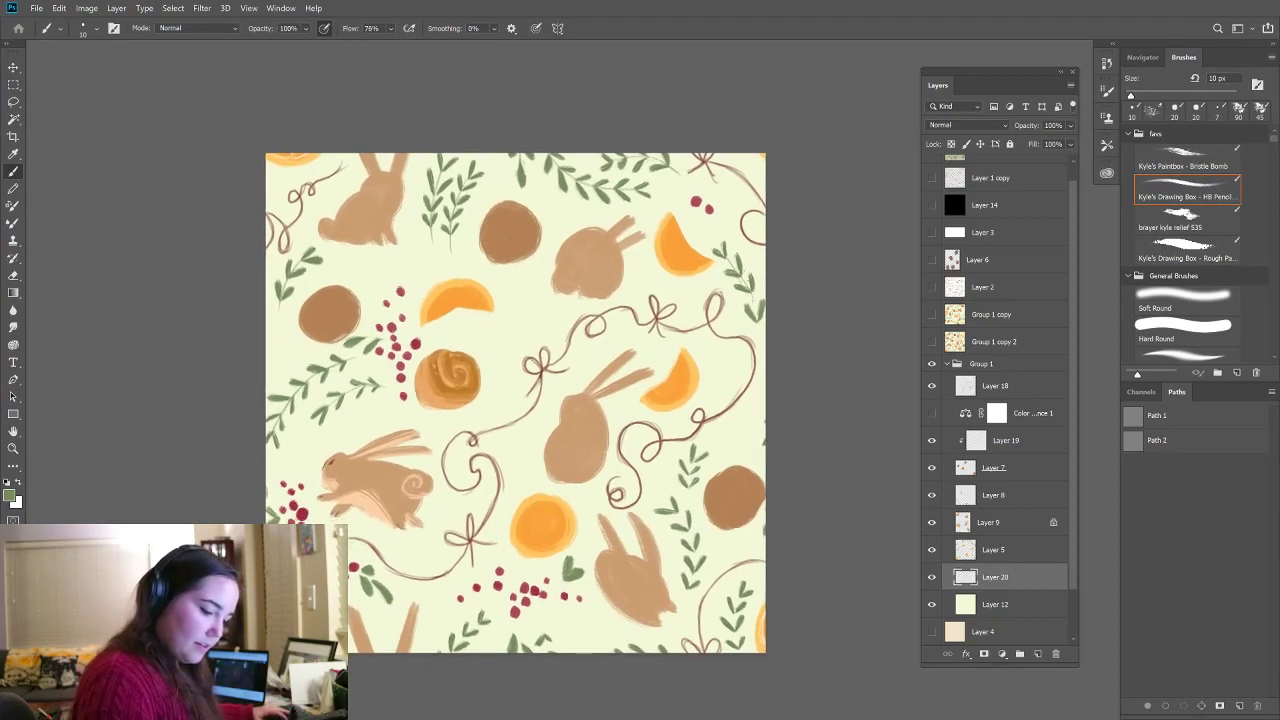
key("e")
key("b")
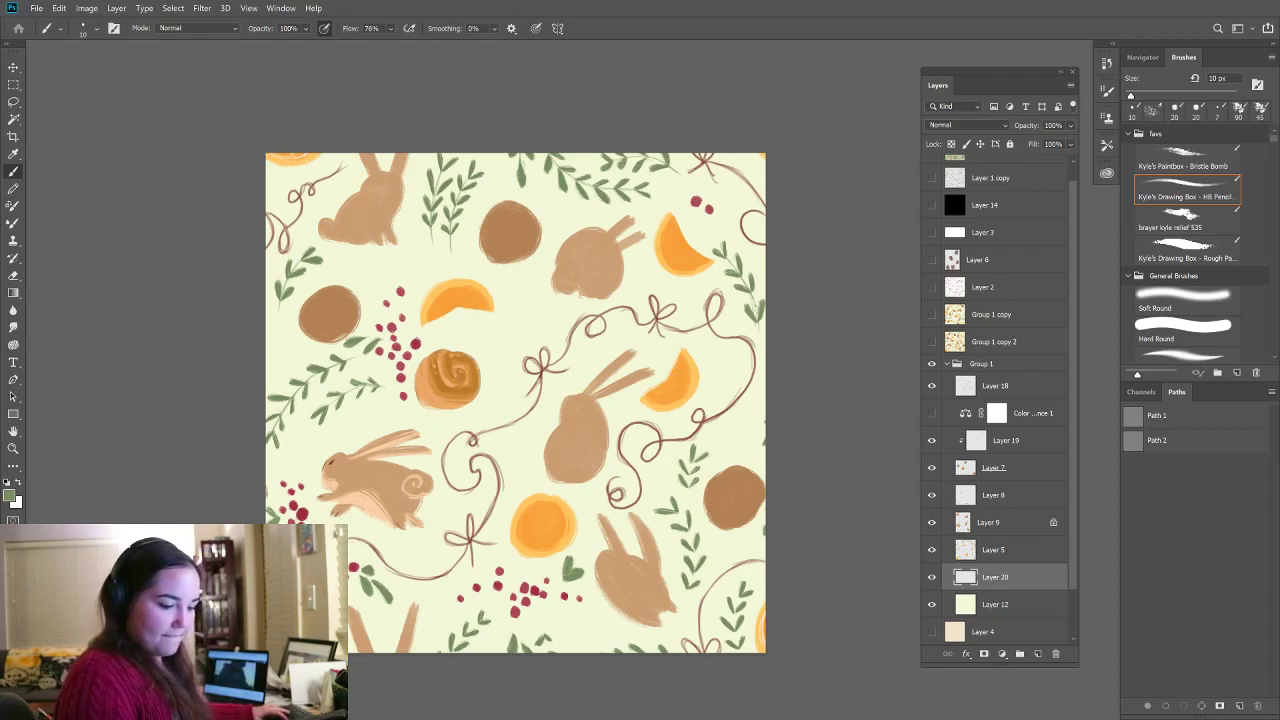
key("e")
key("b")
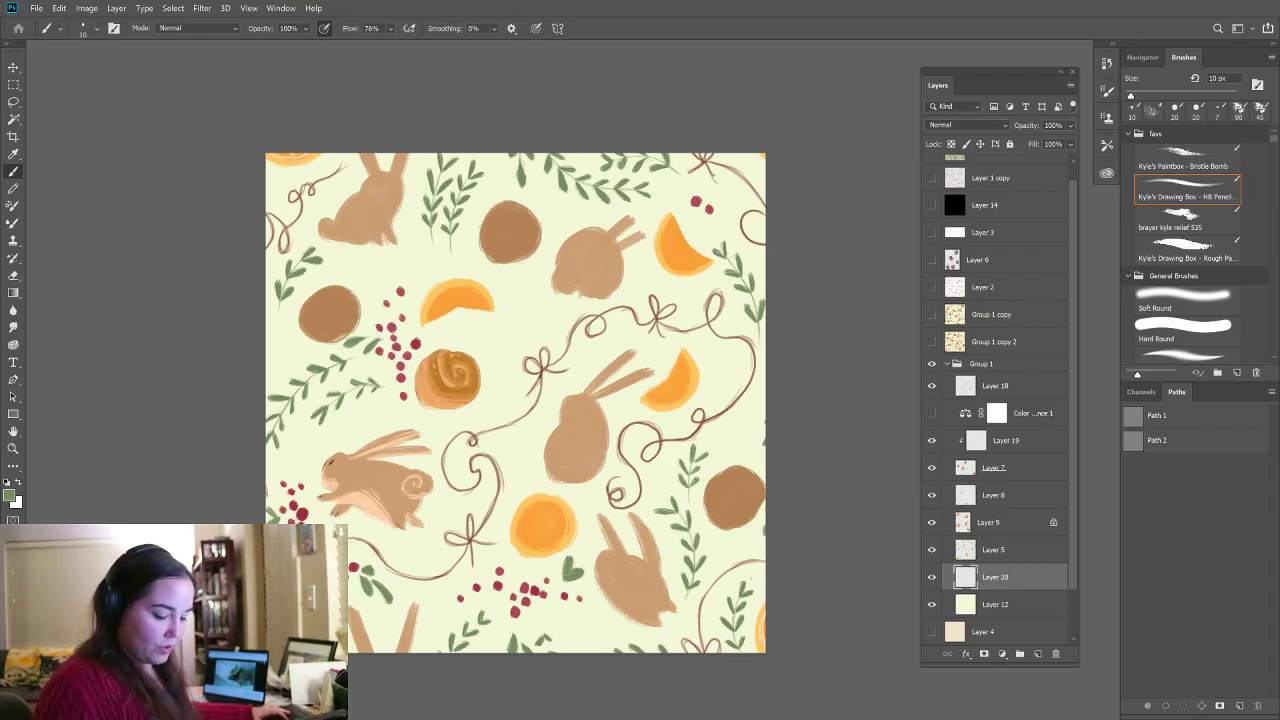
- Paint thin green stems for the leaves beside the berry clusters on Layer 20, trimming them with the Eraser
key("e")
key("b")
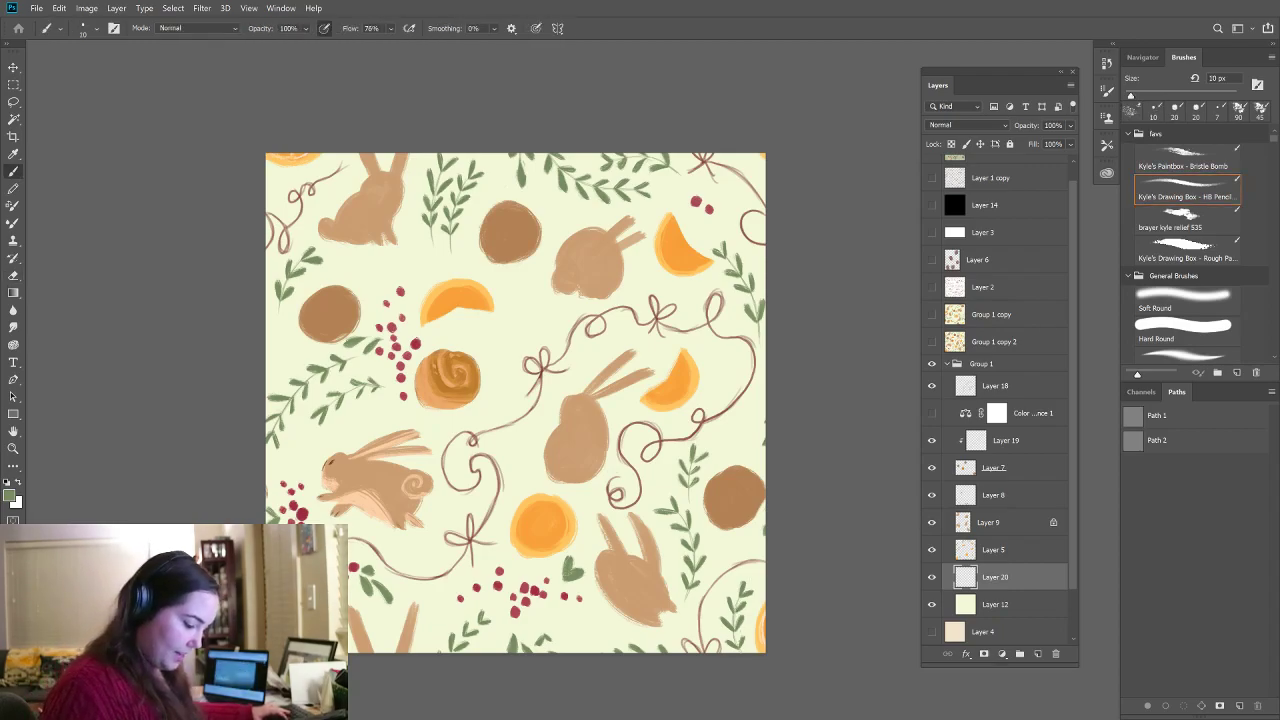
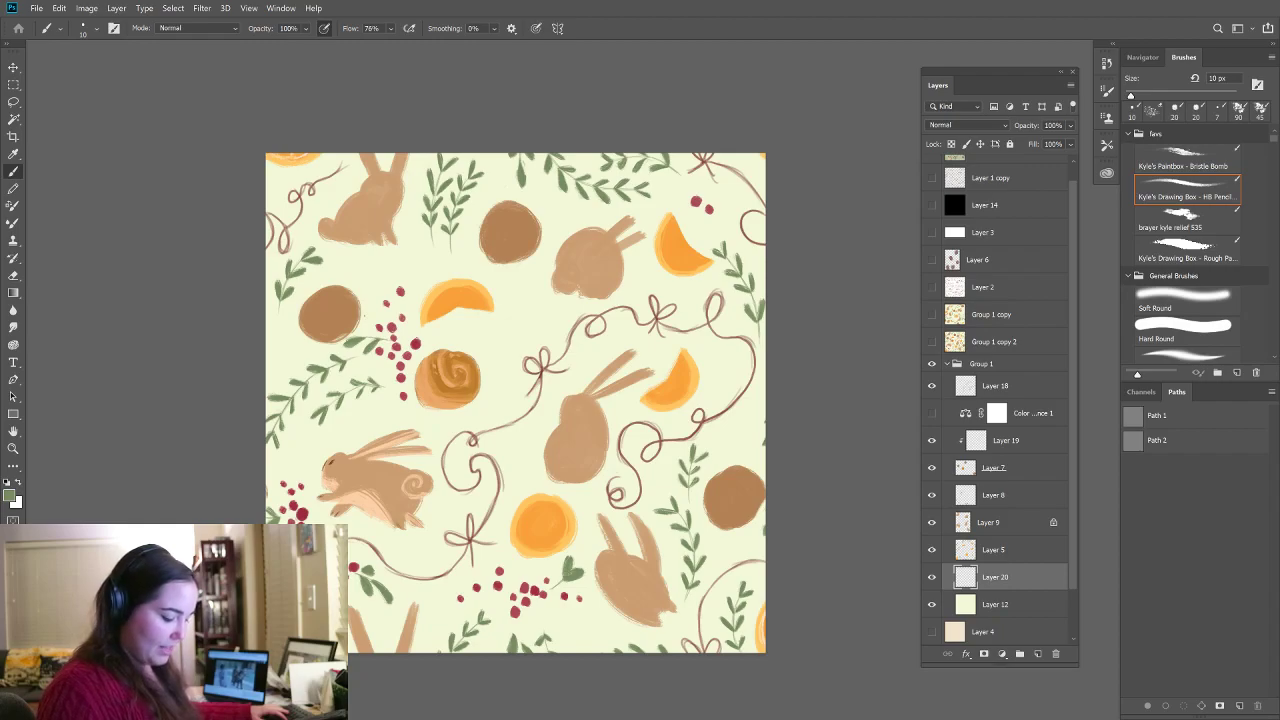
key("e")
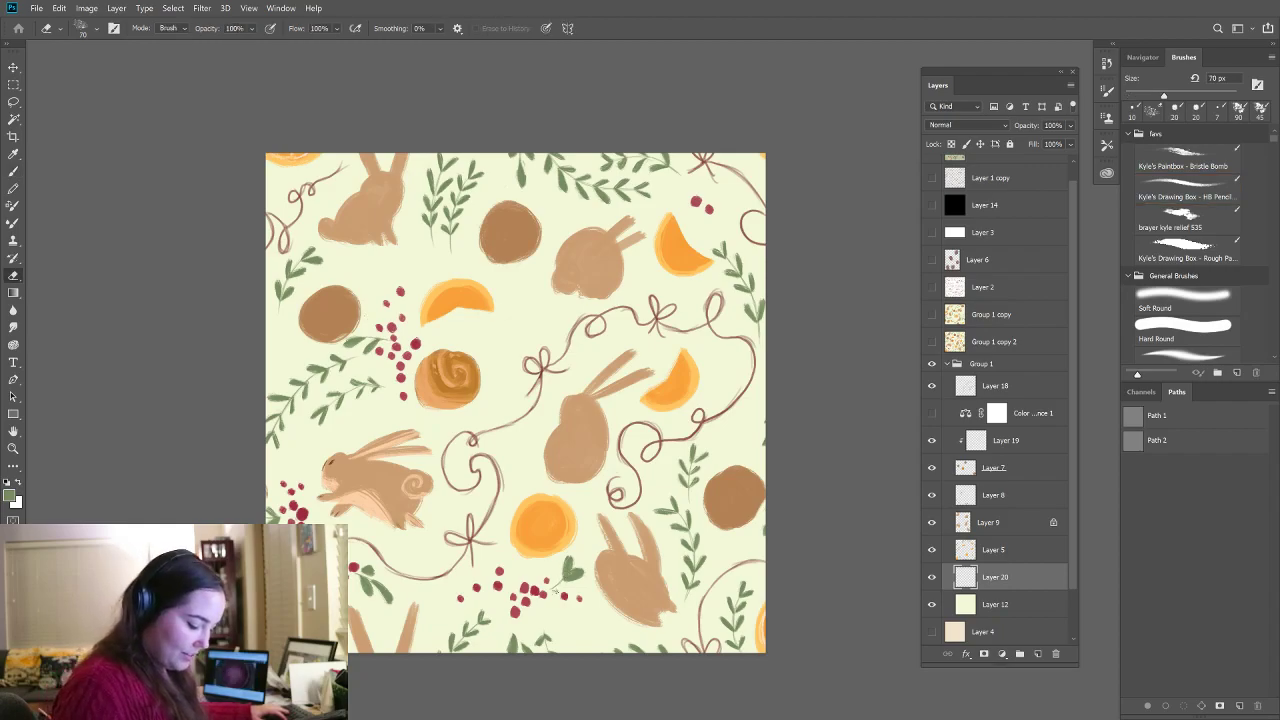
key("b")
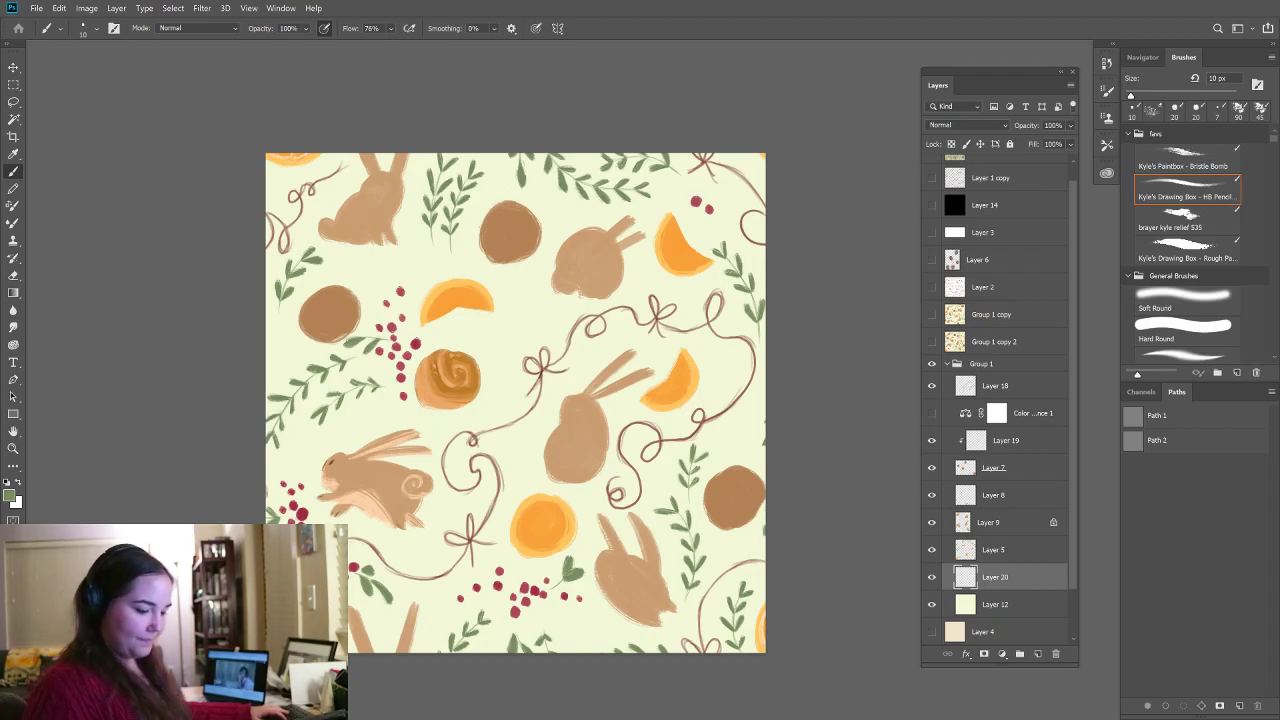
- On Layer 5, paint pale segment lines on the round orange slice using the 90 px Bristle Bomb brush and colours sampled from the artwork
left_click(990, 550)
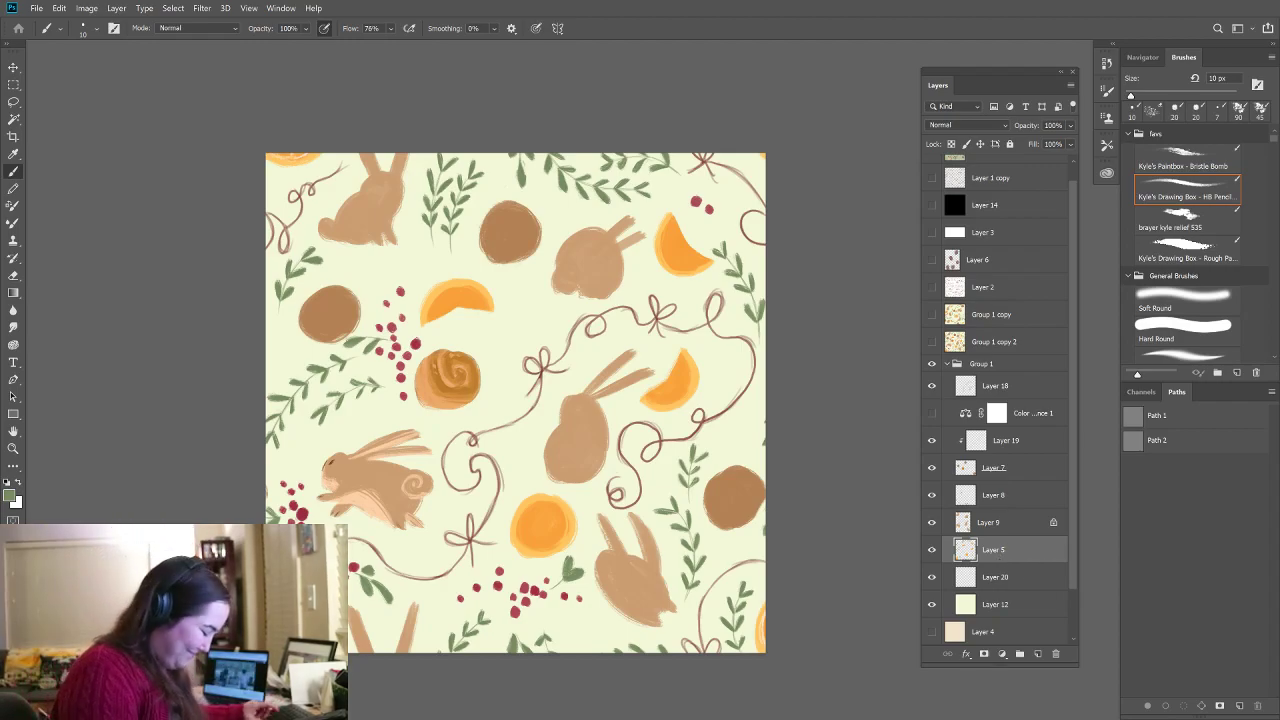
left_click(1191, 168)
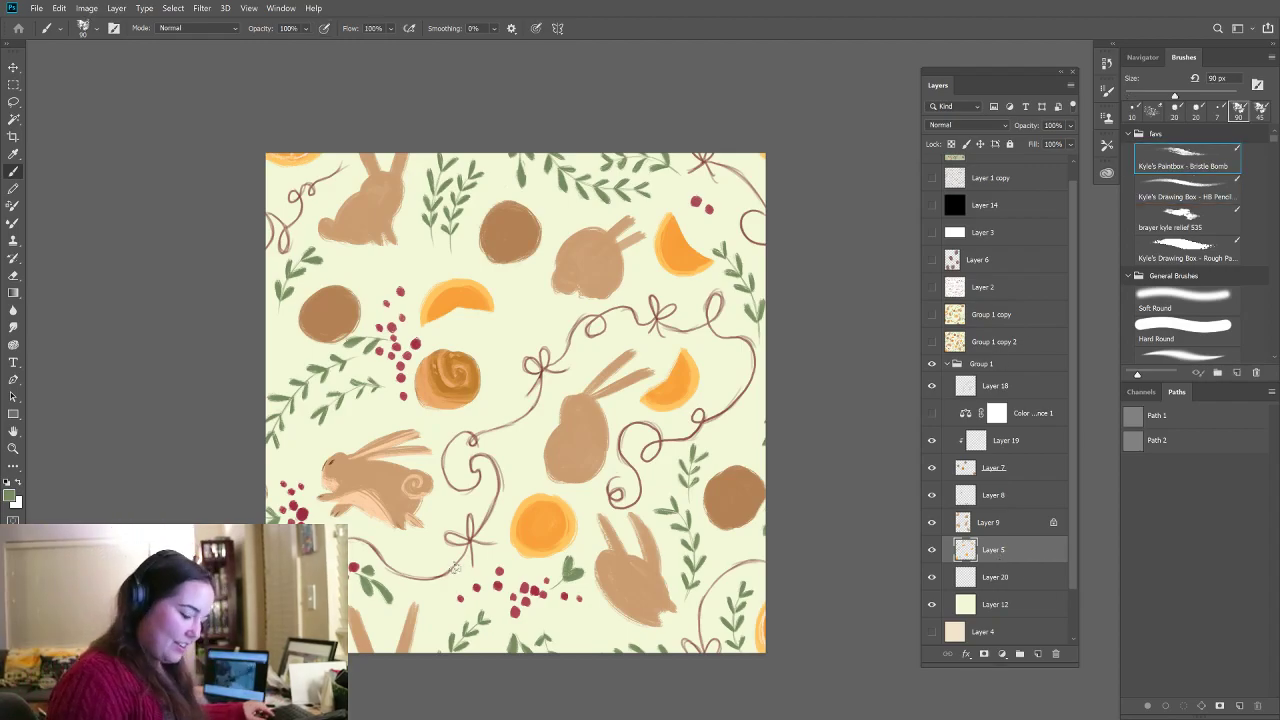
left_click(545, 525, "alt")
left_click(545, 525)
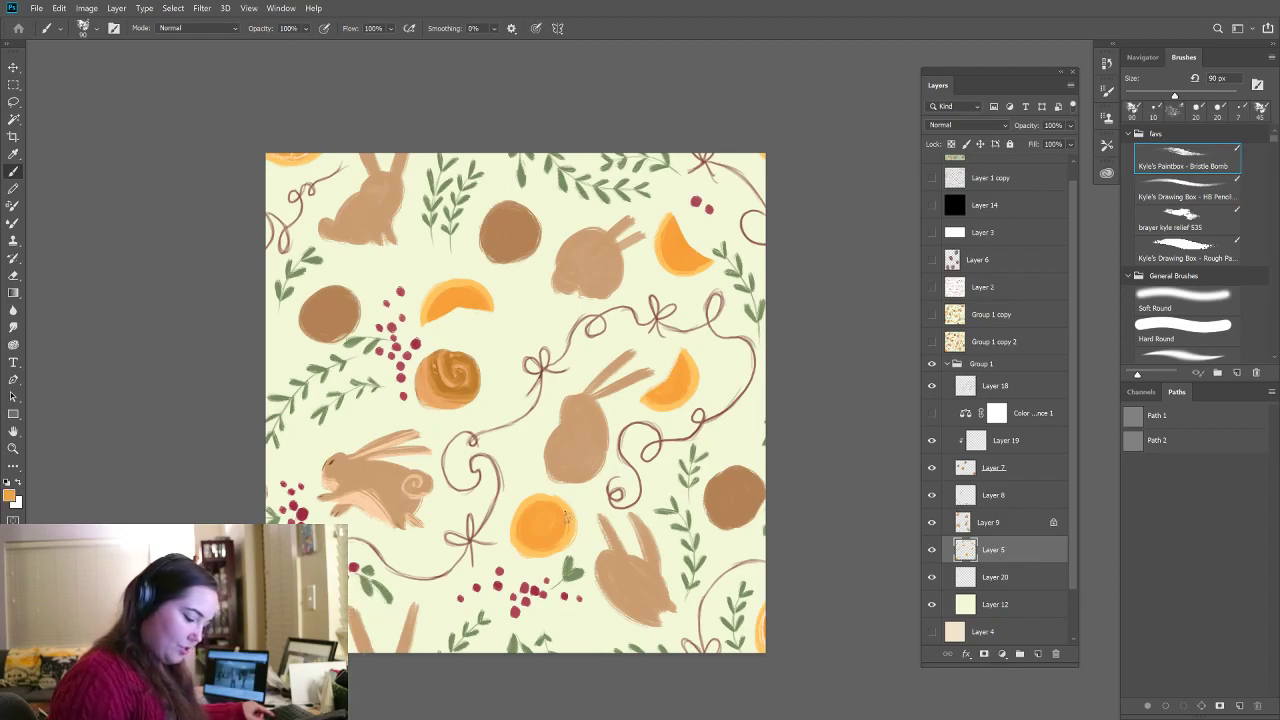
left_click(360, 492, "alt")
mouse_move(540, 528)
left_mouse_down()
mouse_move(542, 550)
mouse_move(563, 540)
mouse_move(540, 525)
mouse_move(542, 505)
left_mouse_up()
left_click(541, 527, "alt")
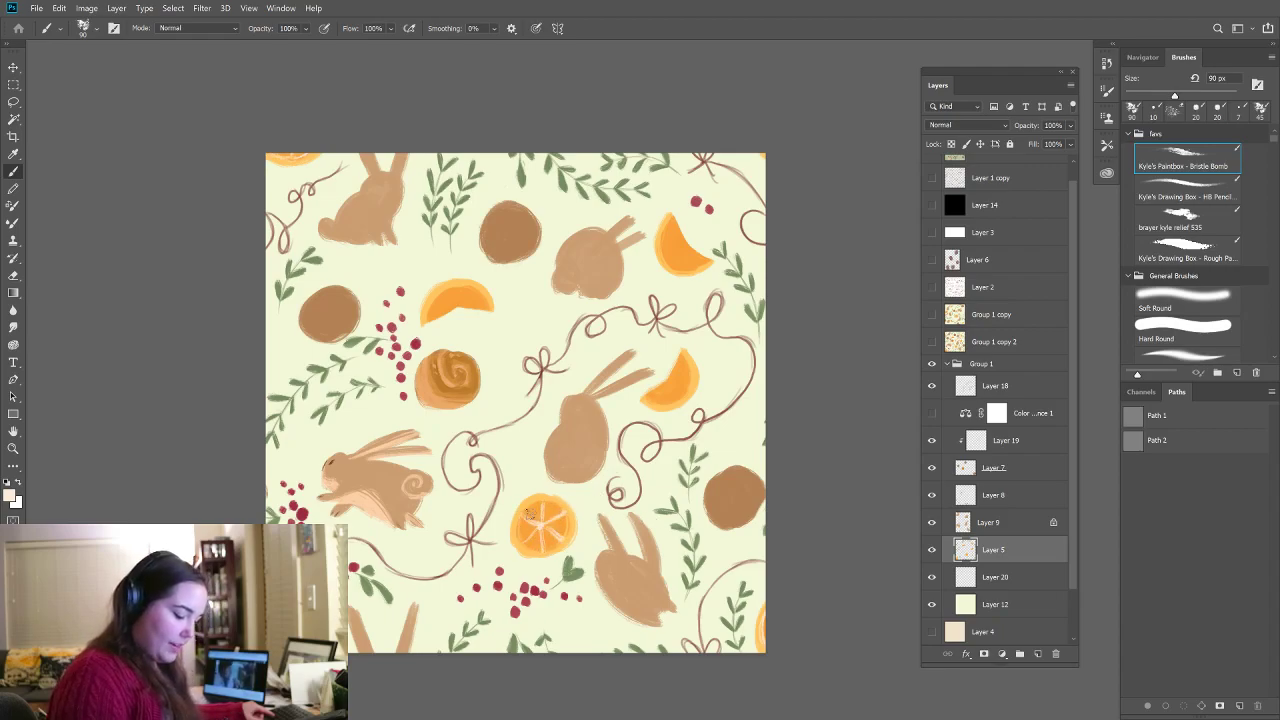
left_click_drag(528, 545, 537, 550)
mouse_move(547, 549)
left_mouse_down()
mouse_move(522, 528)
mouse_move(565, 524)
left_mouse_up()
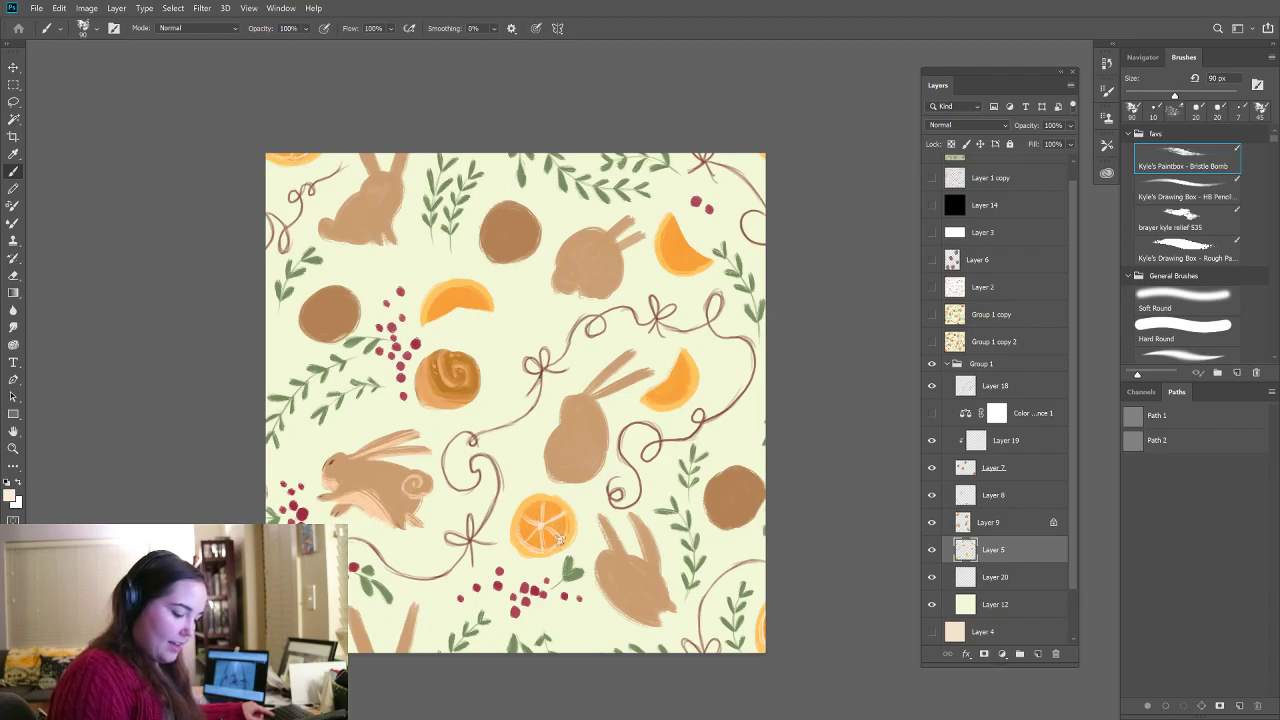
left_click(537, 512, "alt")
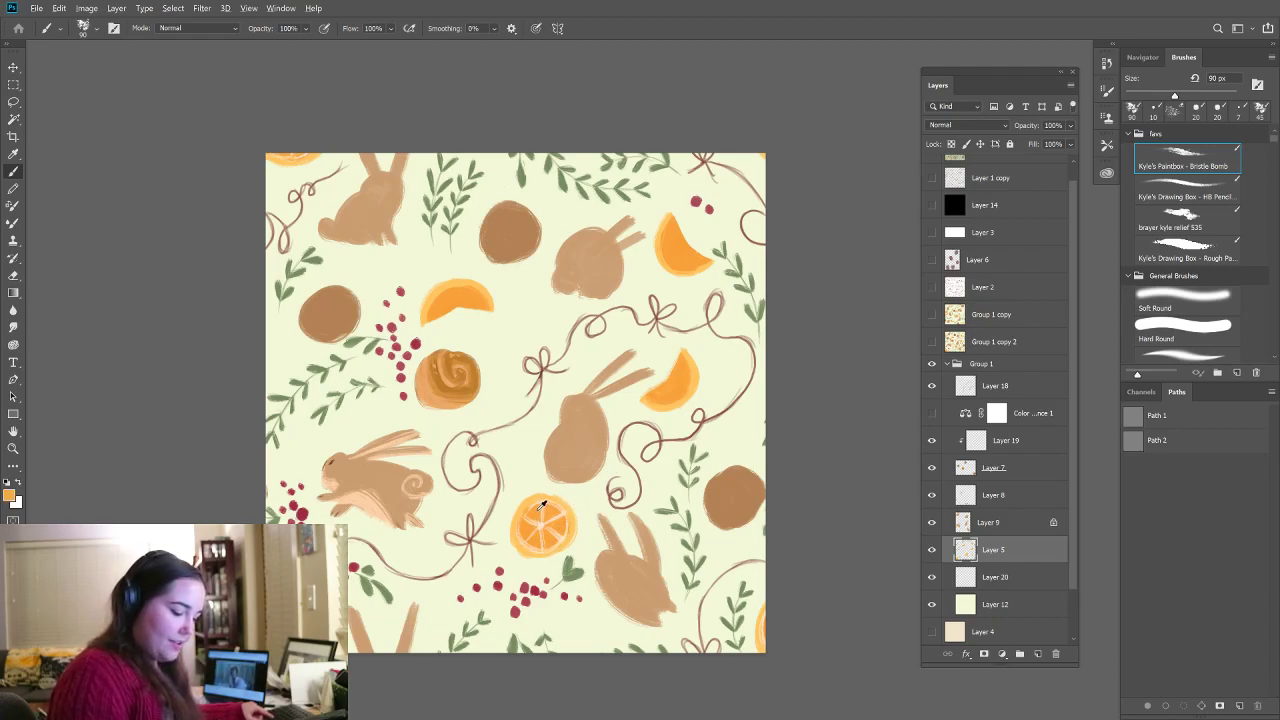
- Sample the slice's pale line colour and paint segment lines on the two orange wedges in the right half of the tile
left_click(541, 522, "alt")
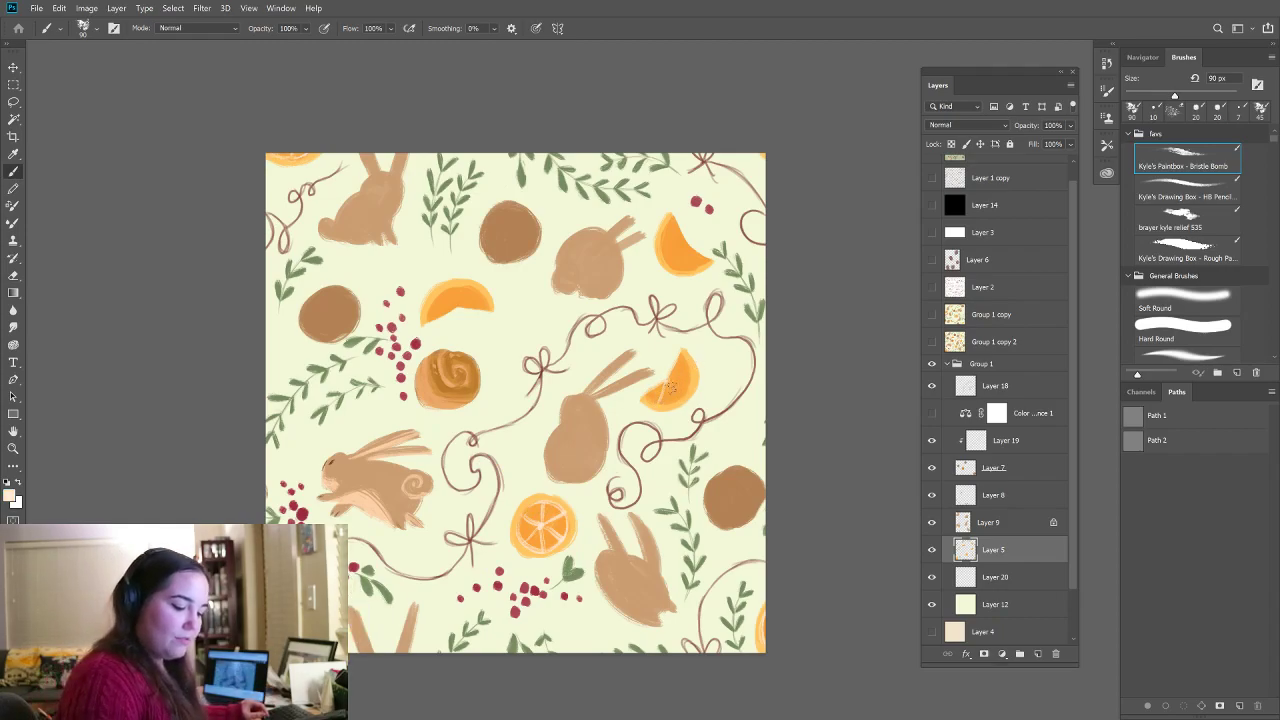
left_click_drag(669, 381, 686, 377)
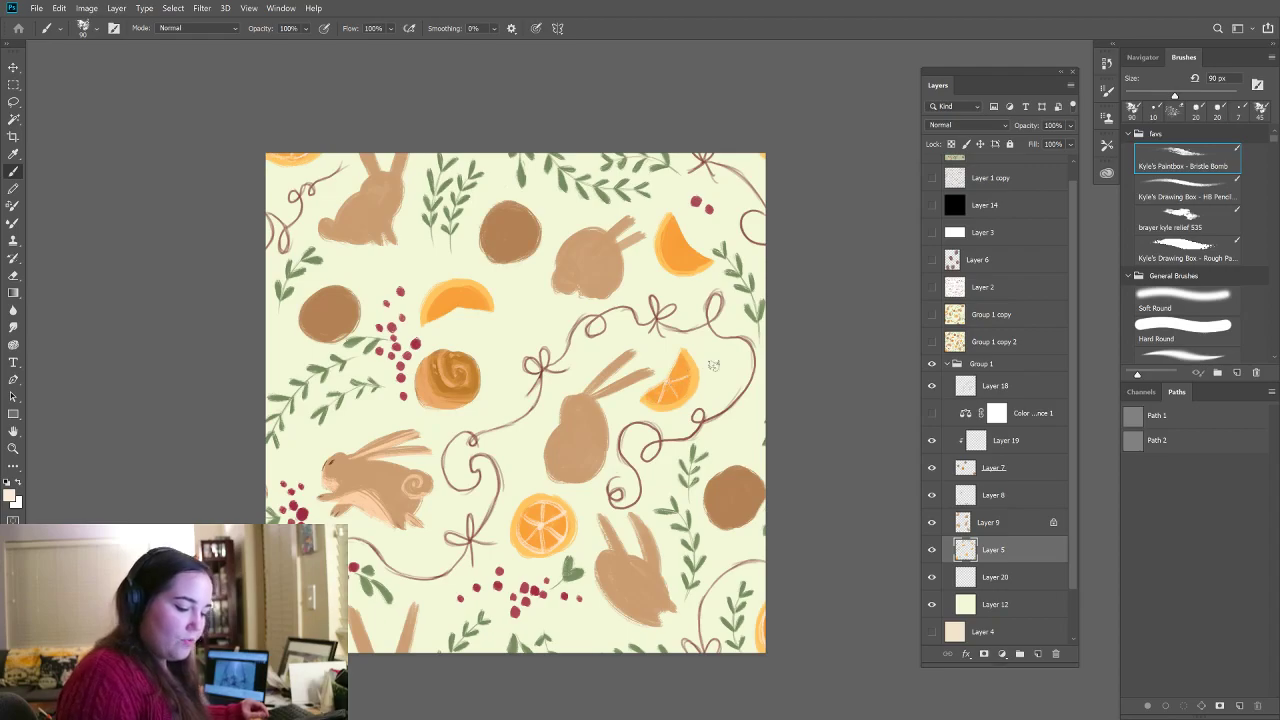
left_click(686, 243)
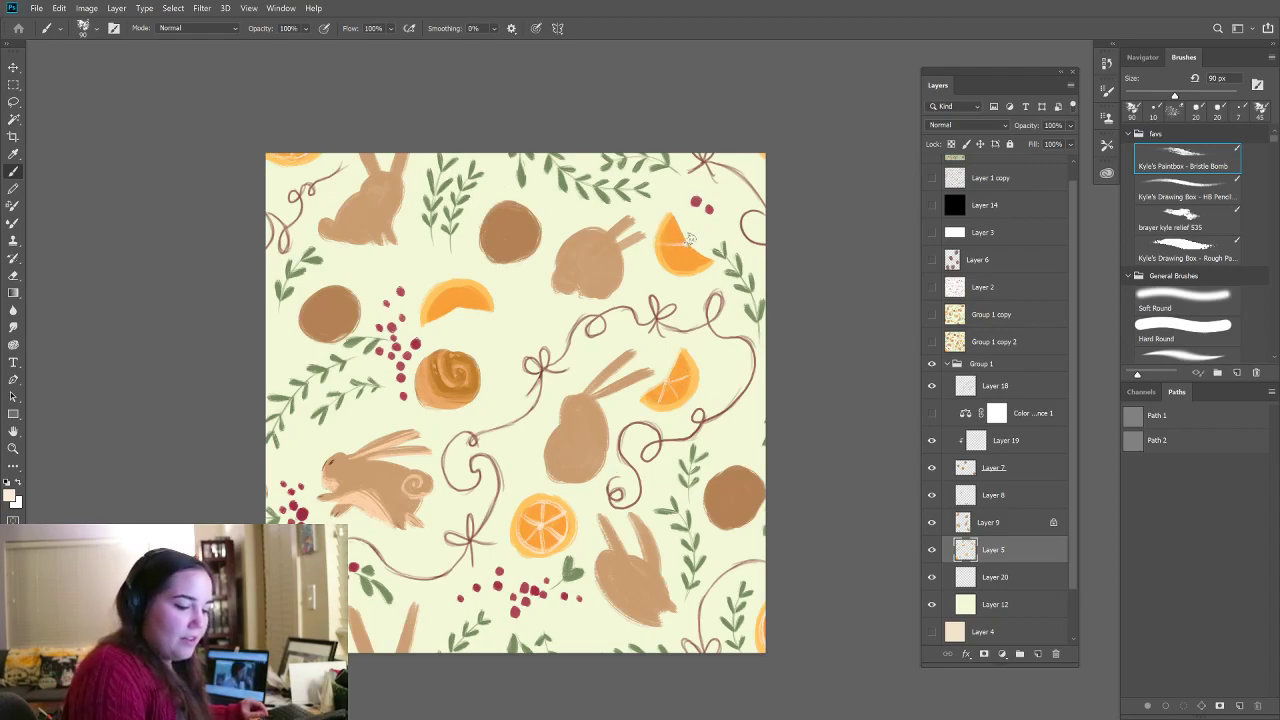
left_click_drag(694, 236, 688, 276)
mouse_move(674, 216)
left_mouse_down()
mouse_move(669, 262)
mouse_move(672, 214)
mouse_move(659, 237)
mouse_move(690, 265)
mouse_move(661, 257)
mouse_move(703, 262)
left_mouse_up()
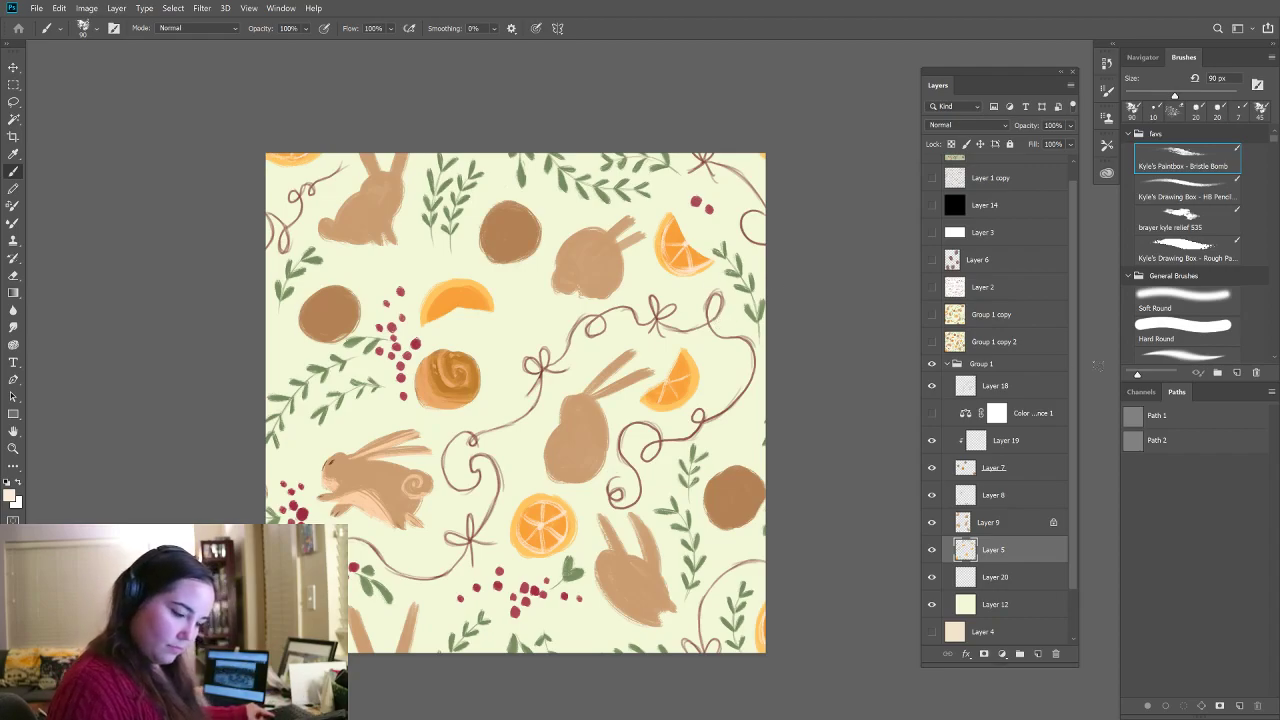
left_click(953, 144)
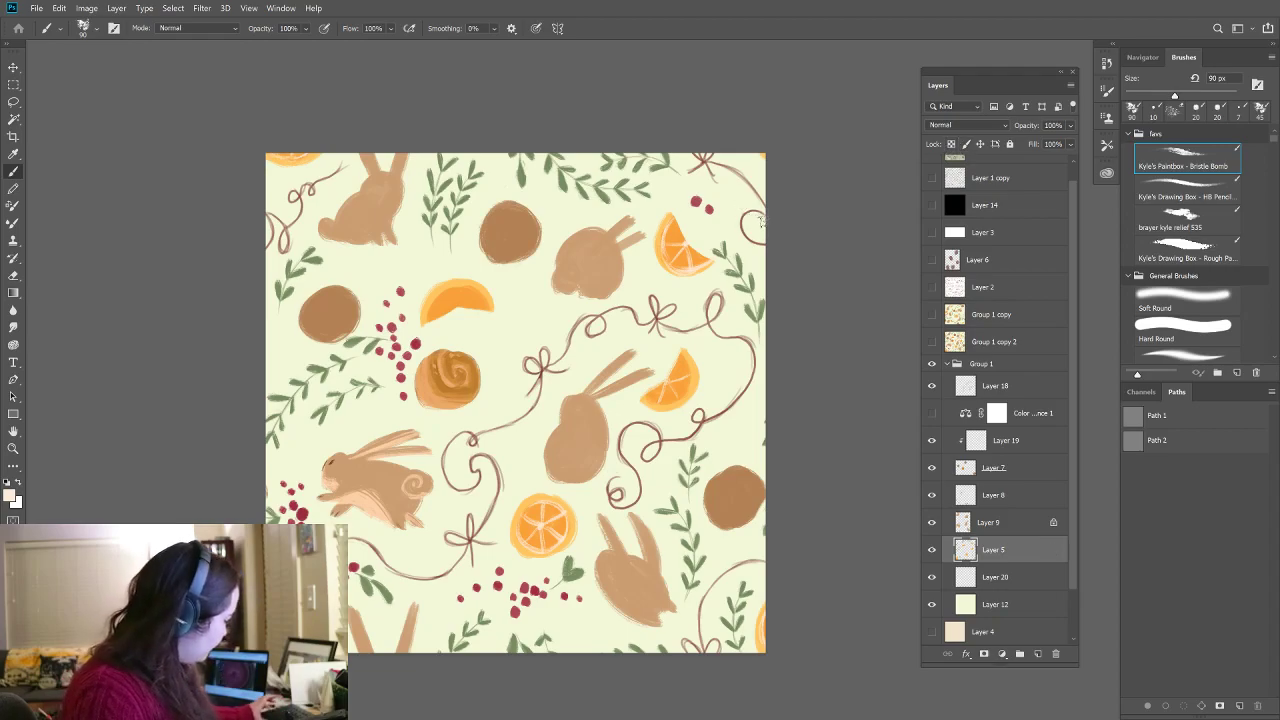
- Lock Layer 5's transparent pixels and paint pale segment lines on the half orange slice above the spiral bun, retouching with sampled orange
key("slash")
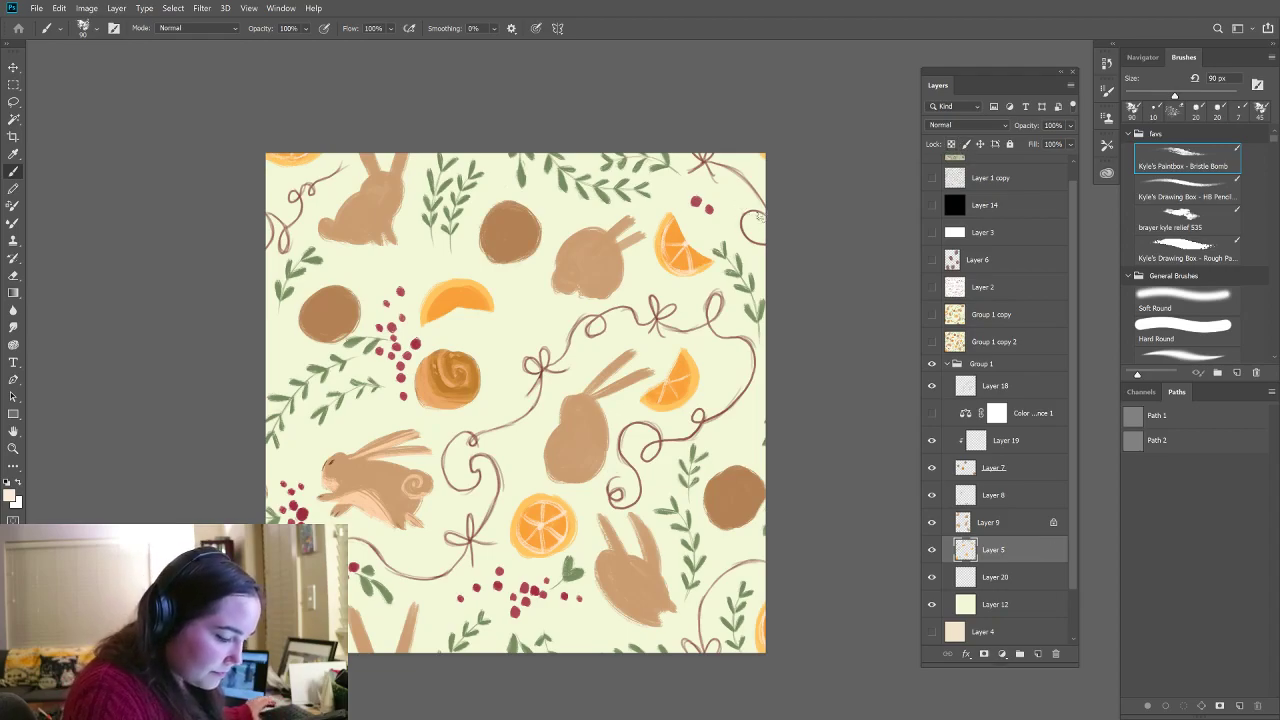
key("slash")
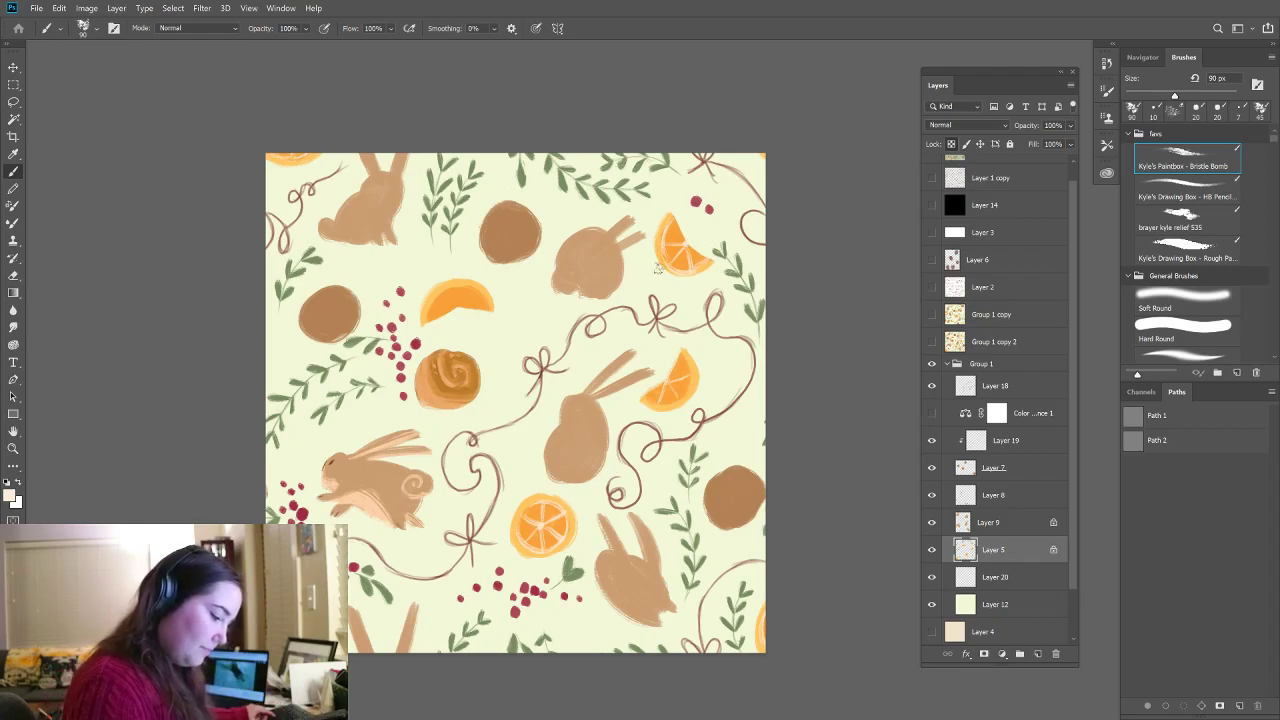
mouse_move(470, 288)
left_mouse_down()
mouse_move(486, 300)
mouse_move(458, 308)
mouse_move(462, 290)
mouse_move(456, 308)
mouse_move(436, 309)
mouse_move(464, 292)
left_mouse_up()
left_click(440, 306, "alt")
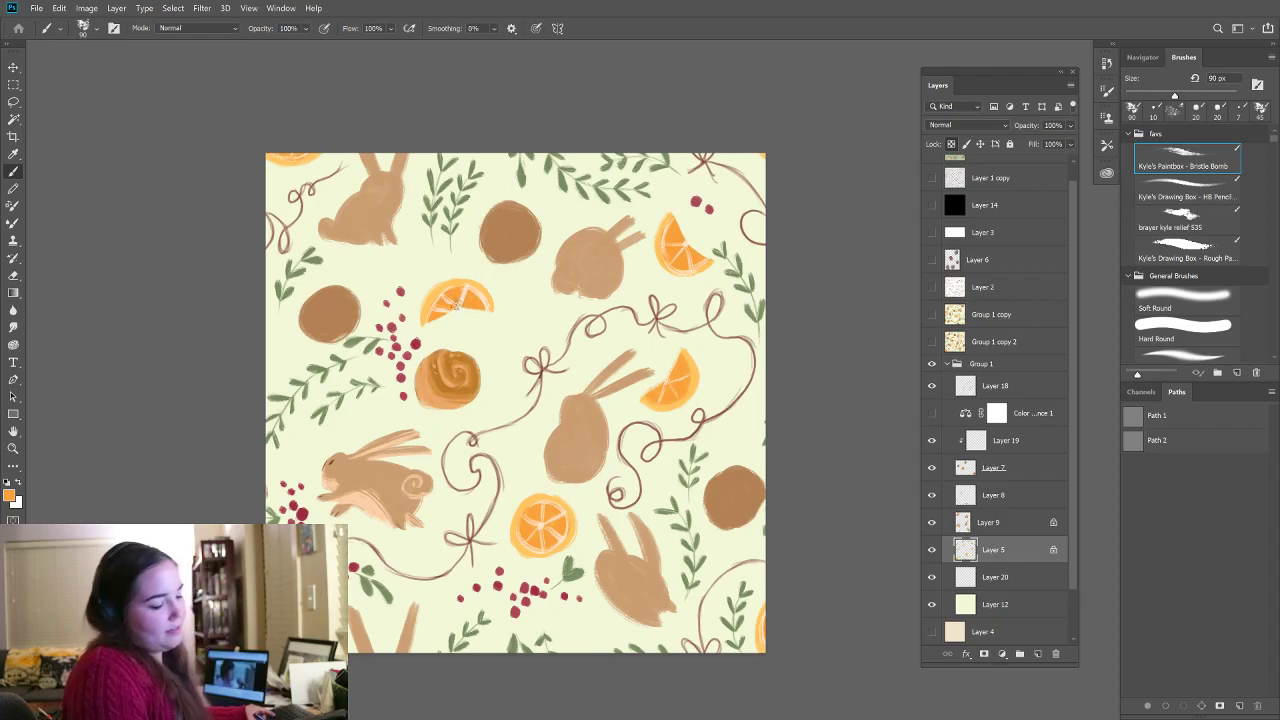
left_click(473, 287, "alt")
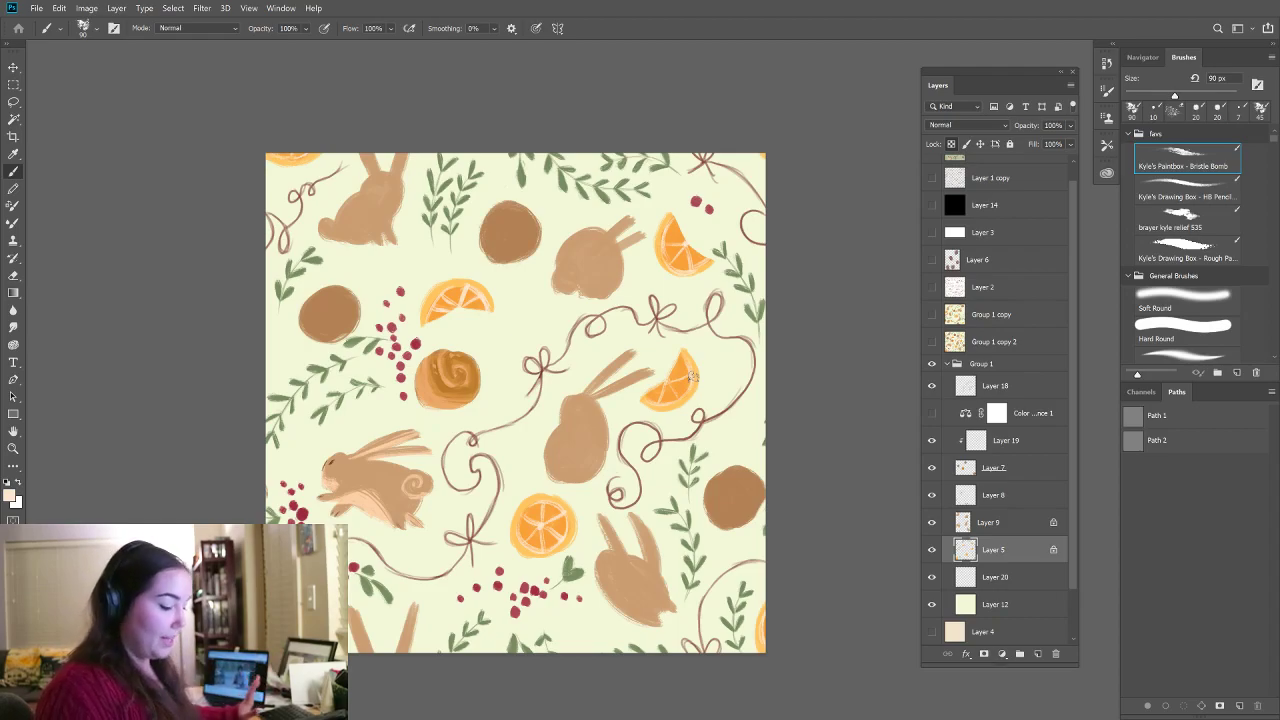
left_click(985, 467)
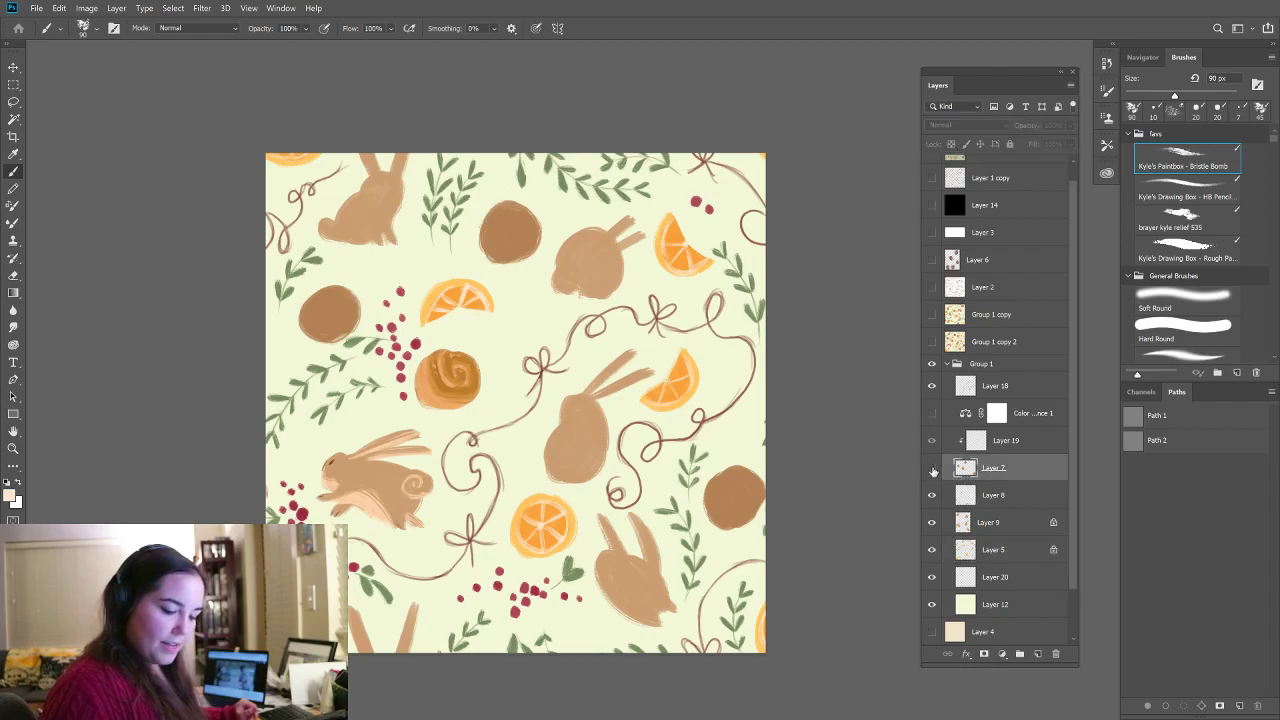
left_click(976, 442)
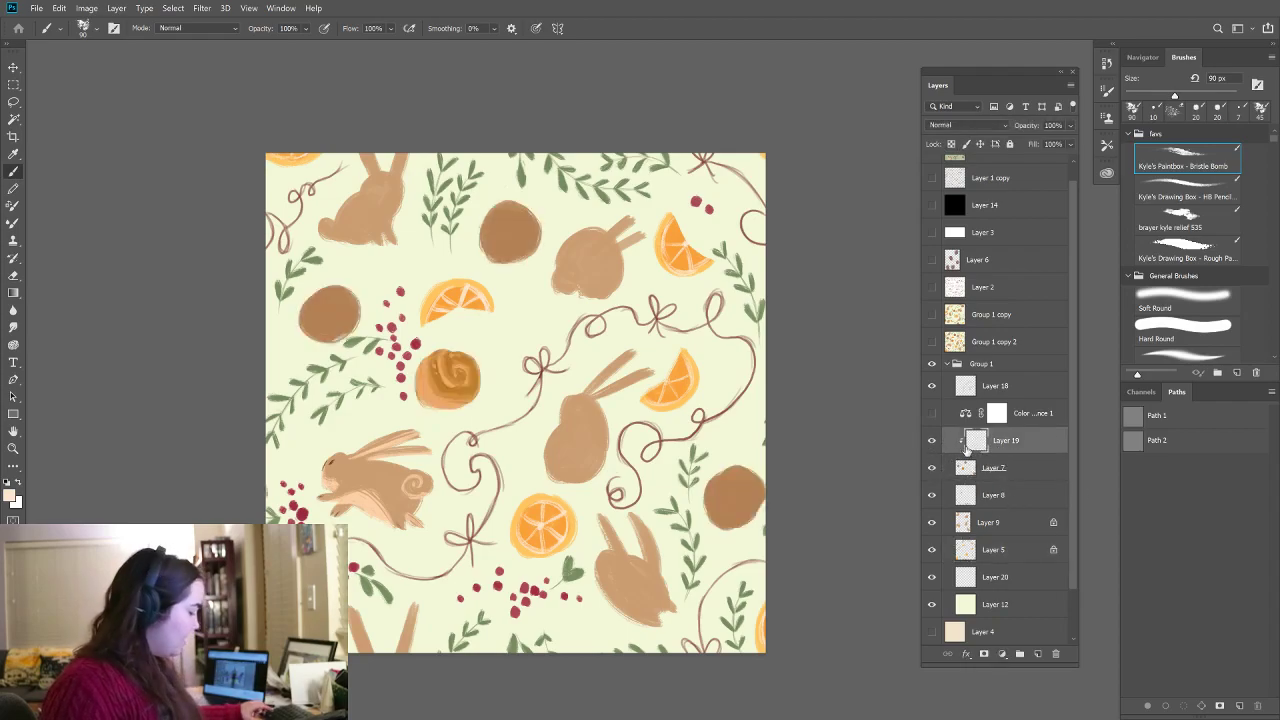
left_click(443, 372, "alt")
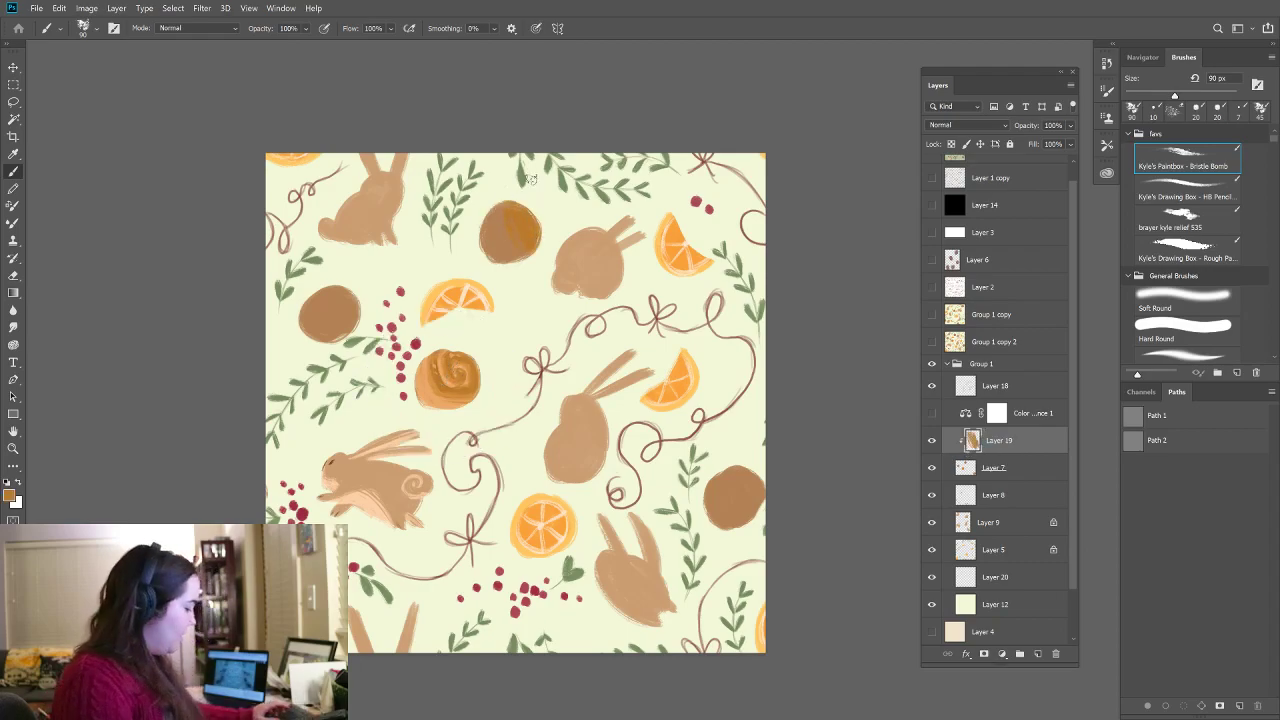
left_click(995, 467)
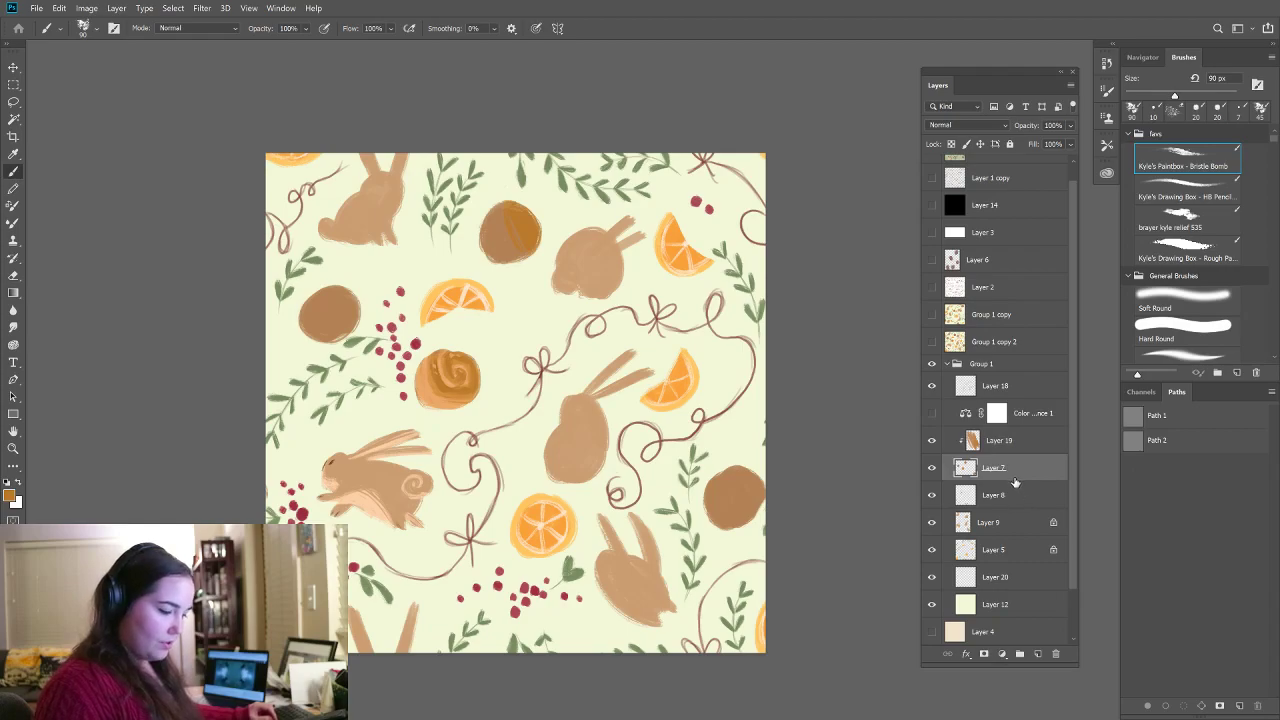
left_click(1006, 443)
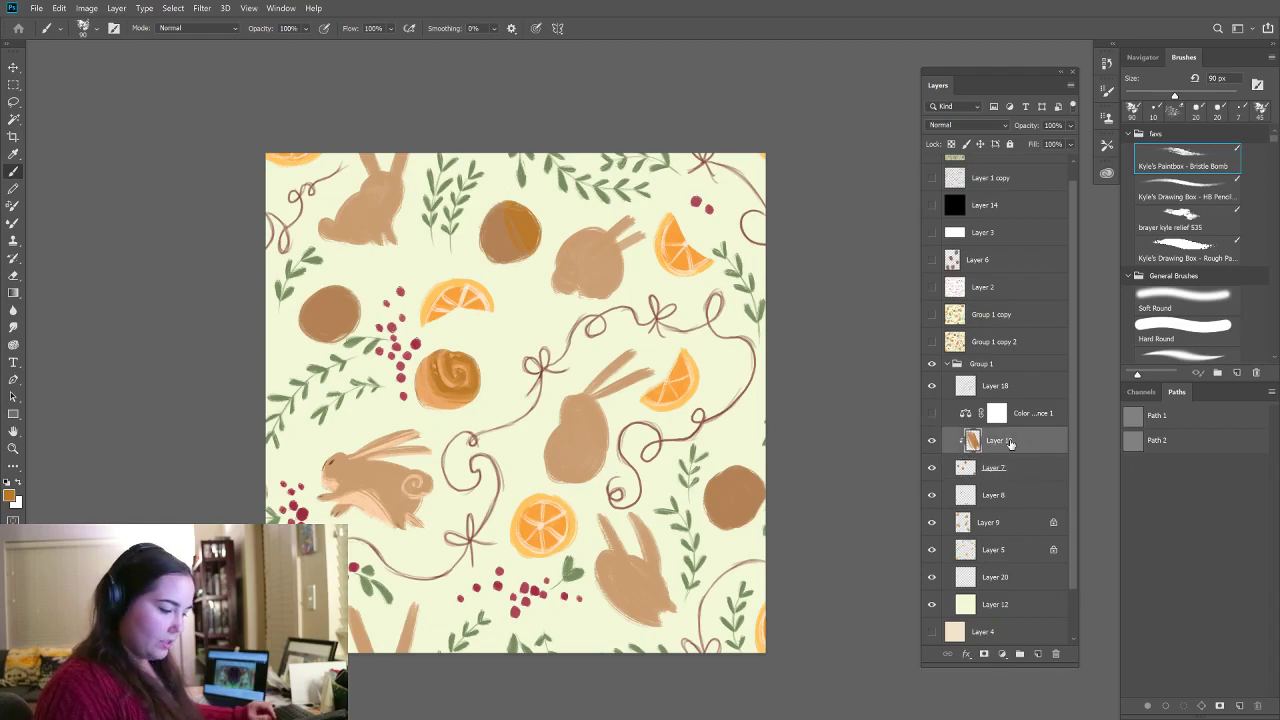
left_click(1002, 653)
left_click(1032, 529)
left_click_drag(973, 446, 972, 476)
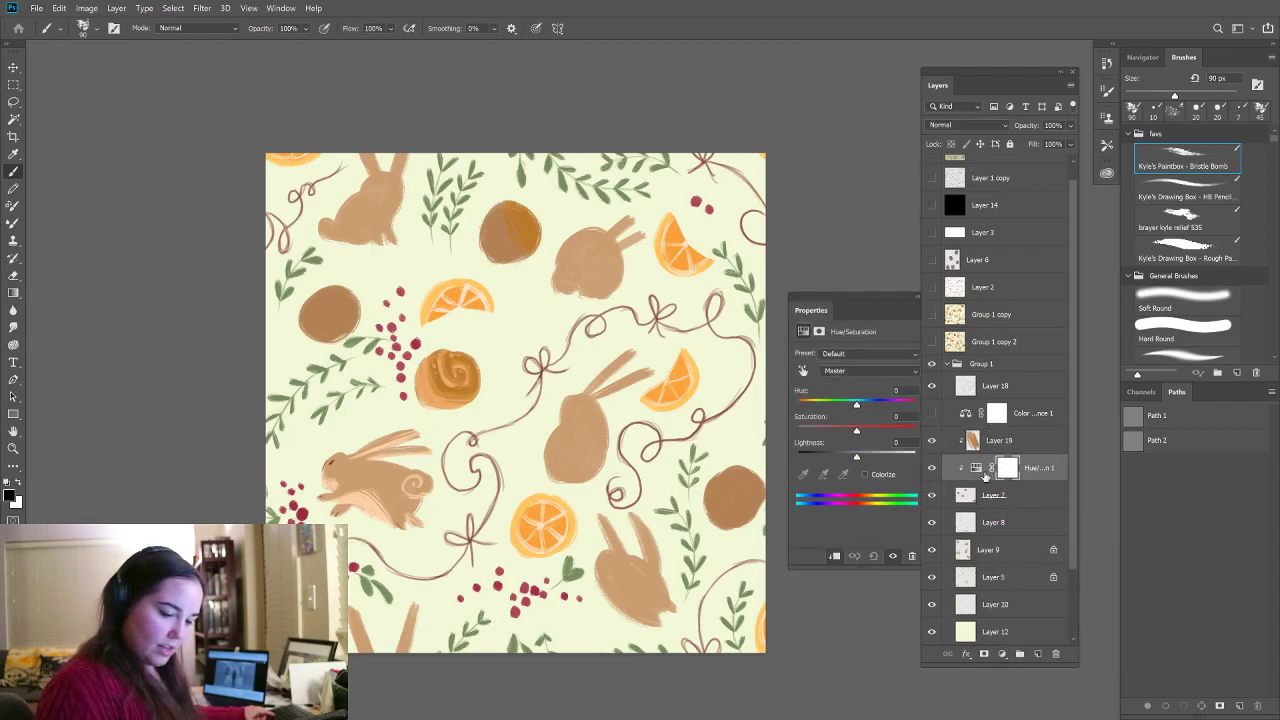
left_click_drag(856, 431, 852, 436)
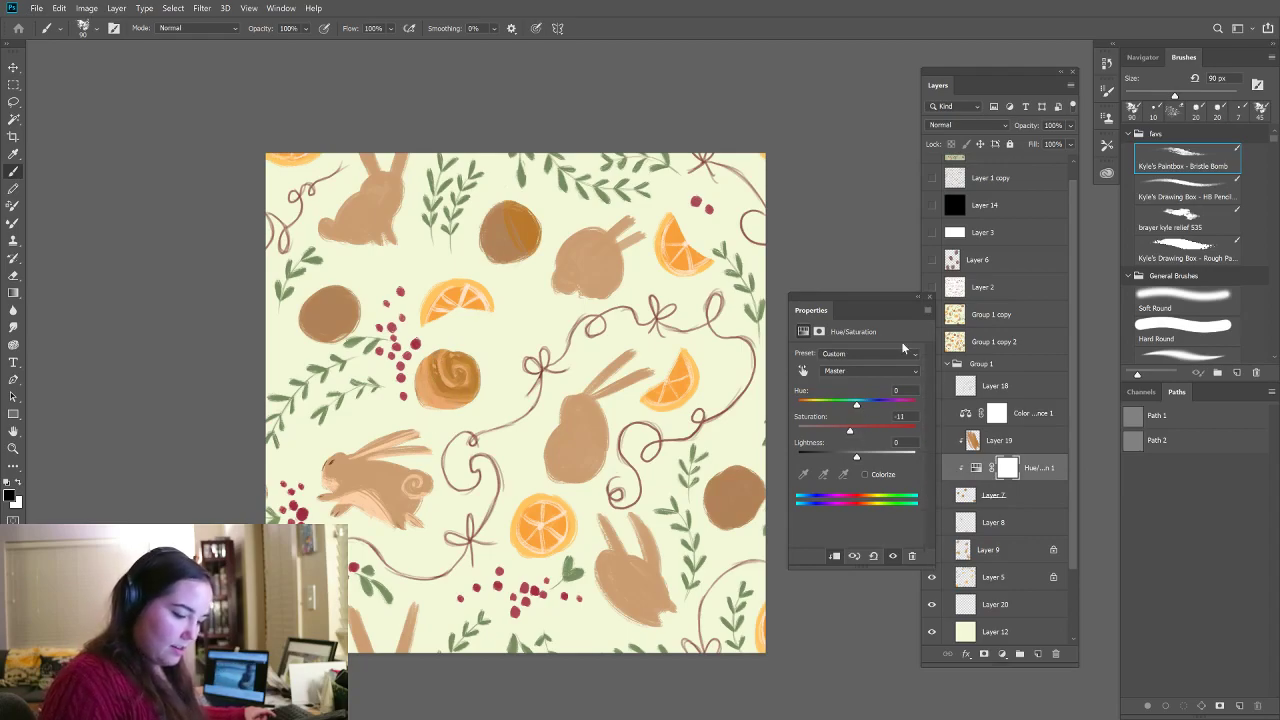
left_click(929, 297)
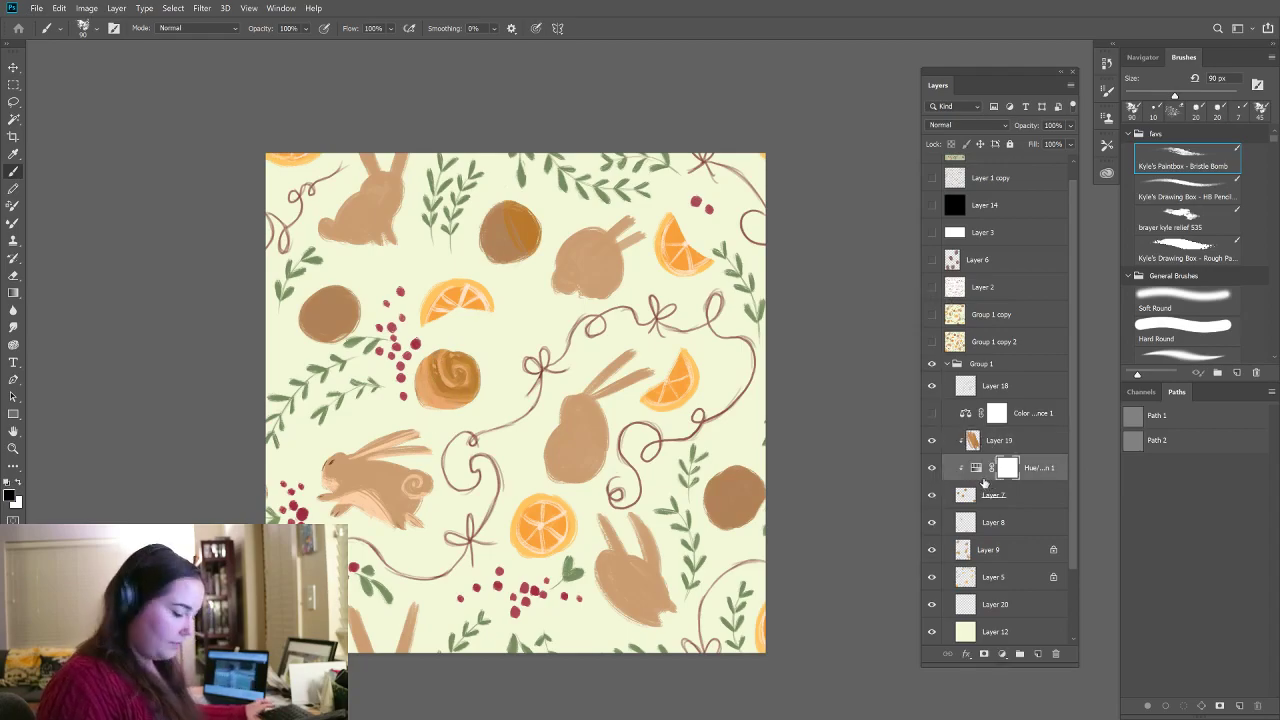
key("Delete")
- Delete Layer 19, then lasso the spiral bun on Layer 7 and copy it to a new layer
left_click(973, 448)
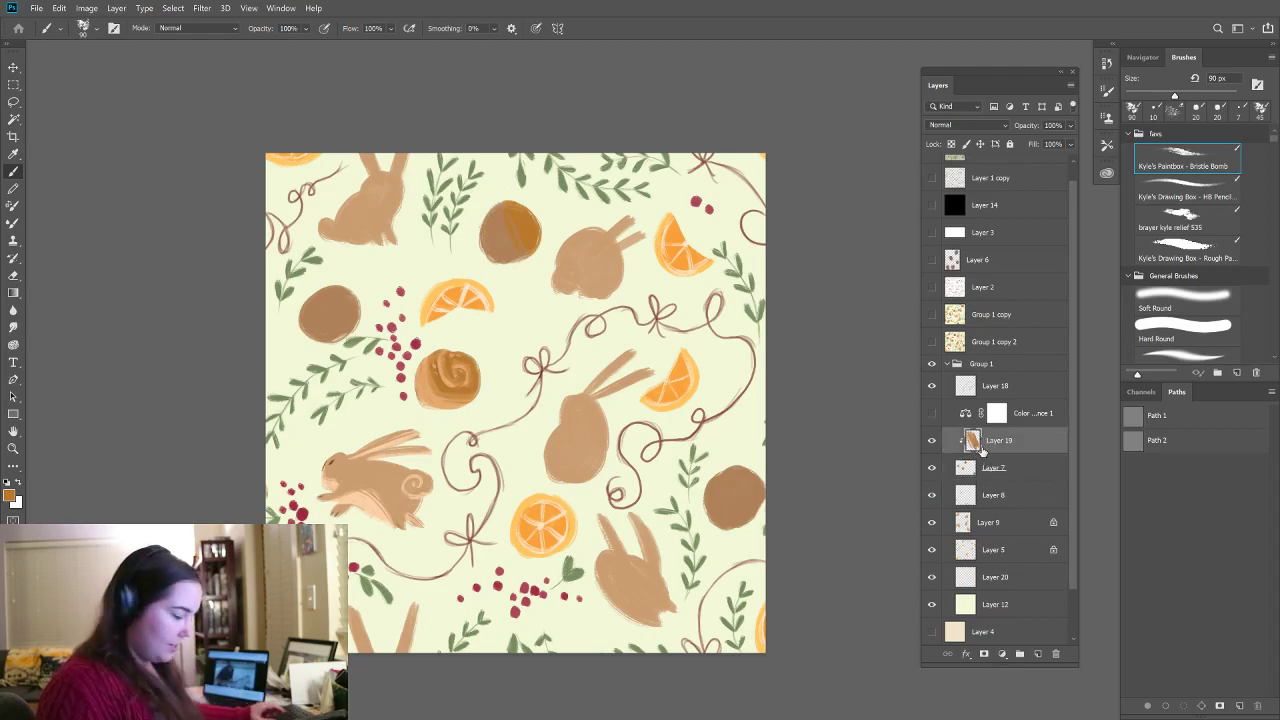
key("Delete")
key("l")
mouse_move(476, 344)
left_mouse_down()
mouse_move(404, 395)
mouse_move(498, 360)
left_mouse_up()
key("ctrl+j")
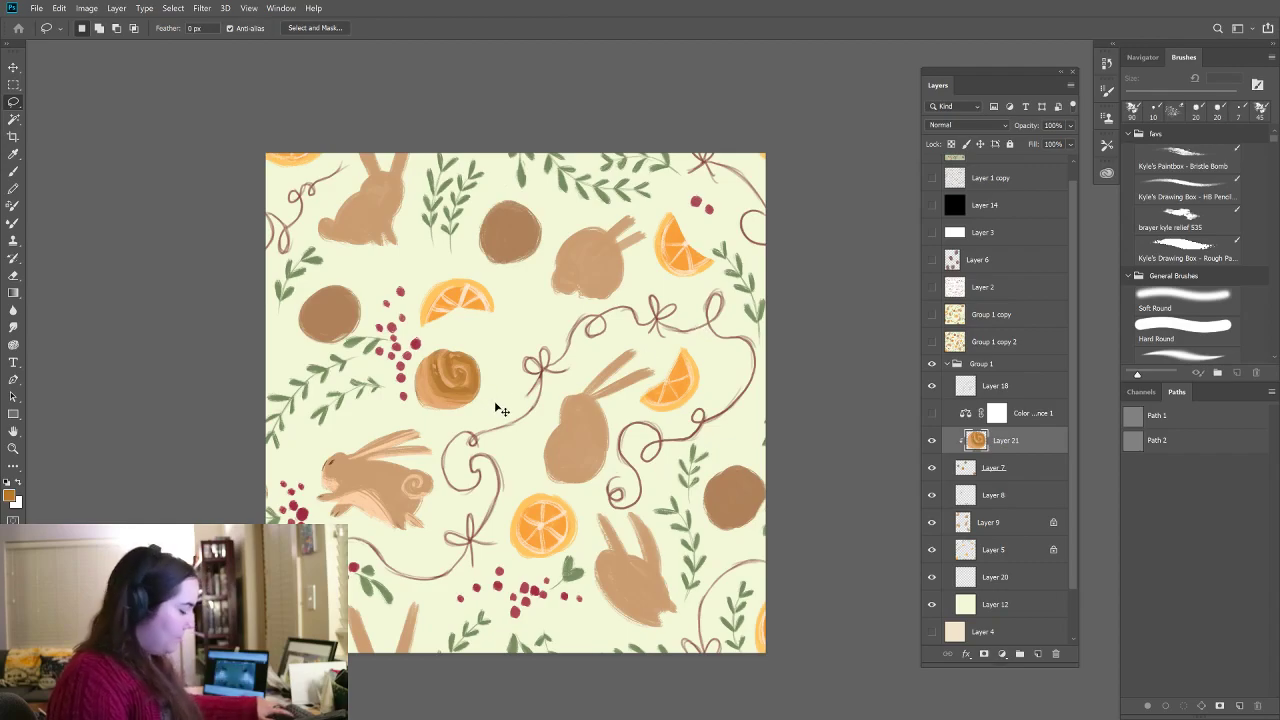
- Rotate the copied spiral bun by about -54.6° and place it over the plain bun near the tile's upper edge
key("ctrl+t")
mouse_move(490, 421)
left_mouse_down()
mouse_move(530, 368)
mouse_move(510, 362)
mouse_move(526, 243)
left_mouse_up()
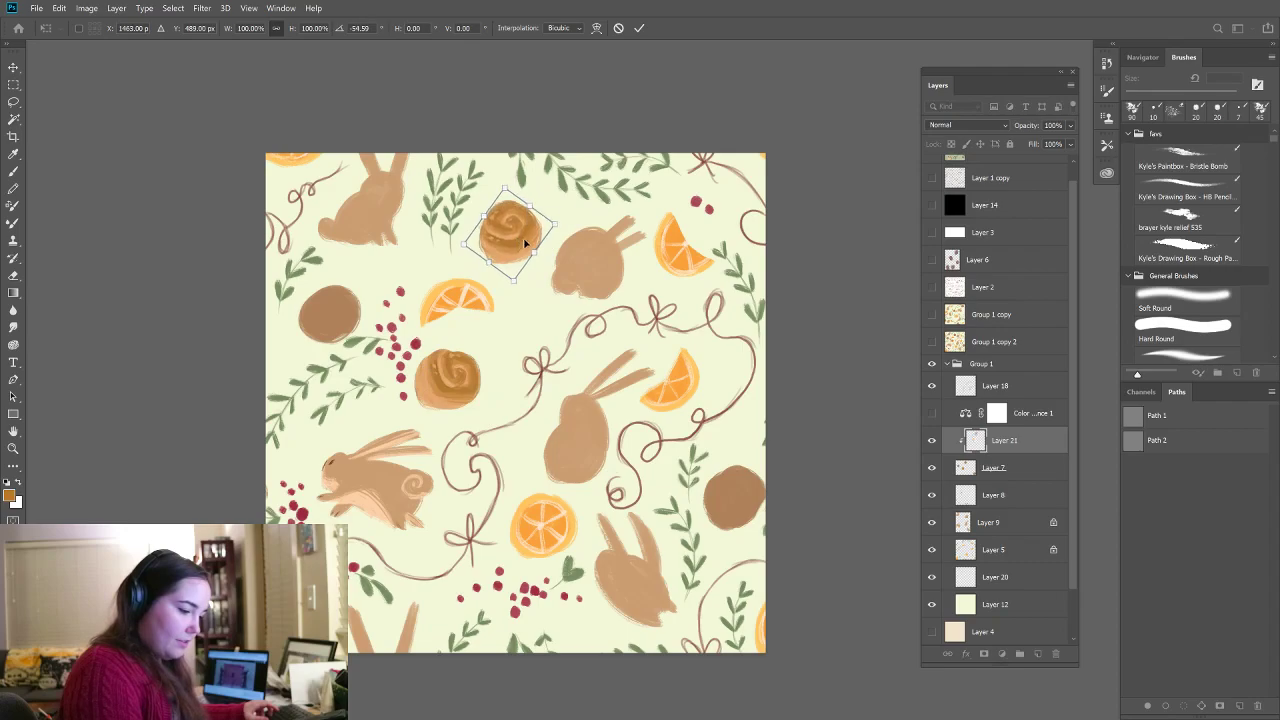
key("Return")
- Duplicate the bun layer, rotate the copy by about -94.6°, place it over the plain bun at the tile's left and clip it to Layer 7
key("ctrl+j")
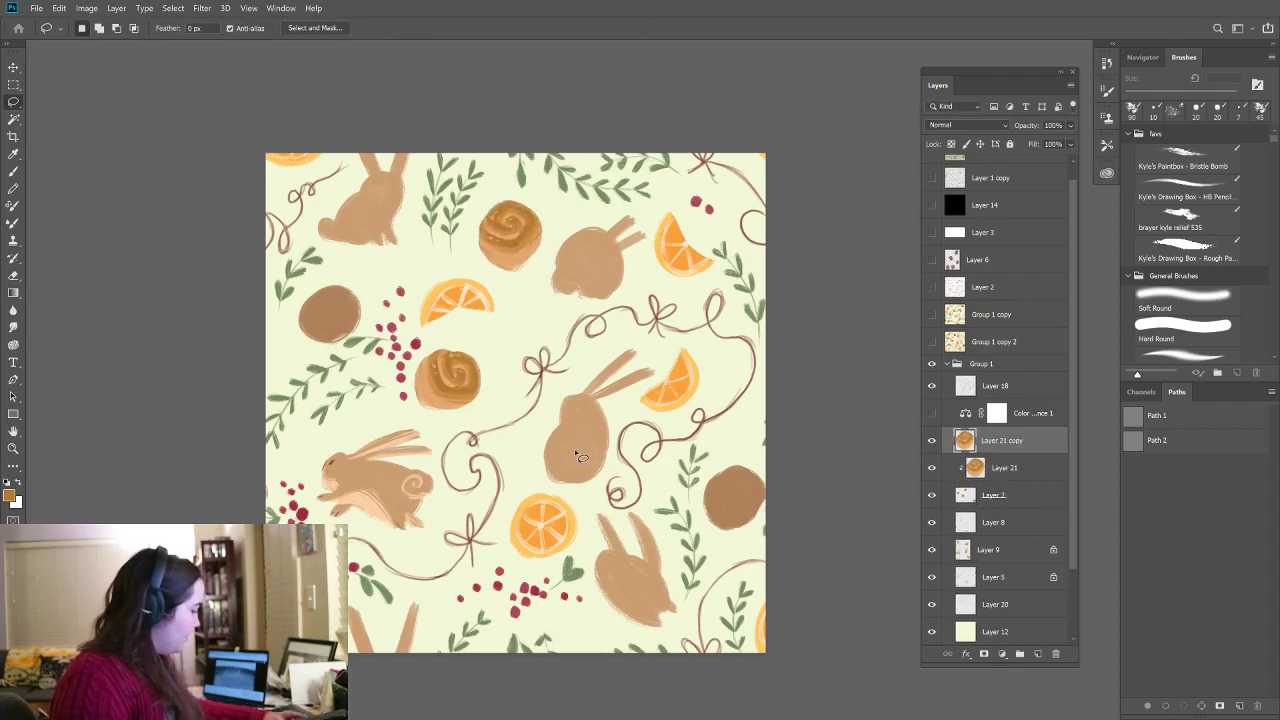
key("ctrl+t")
left_click_drag(575, 343, 585, 155)
mouse_move(510, 240)
left_mouse_down()
mouse_move(343, 315)
mouse_move(350, 306)
left_mouse_up()
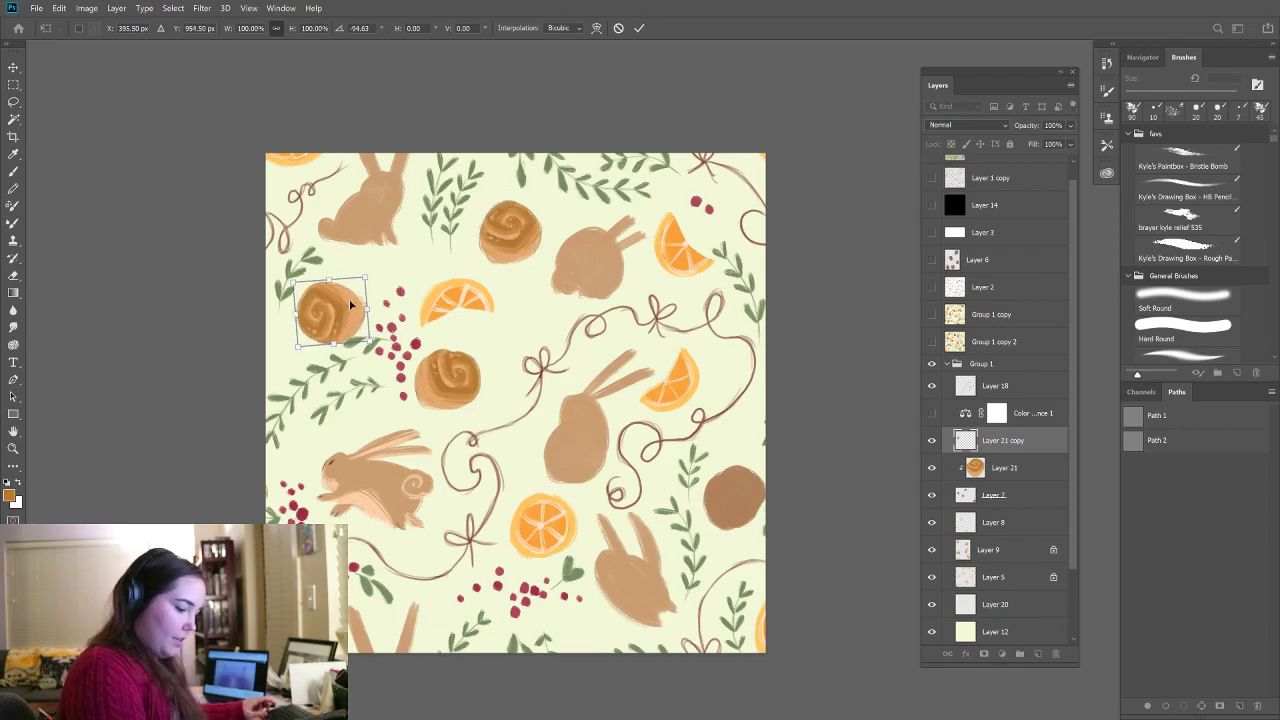
key("Return")
left_click(940, 288)
left_click(940, 287)
left_click(933, 443)
left_click(933, 443)
key("ctrl+alt+g")
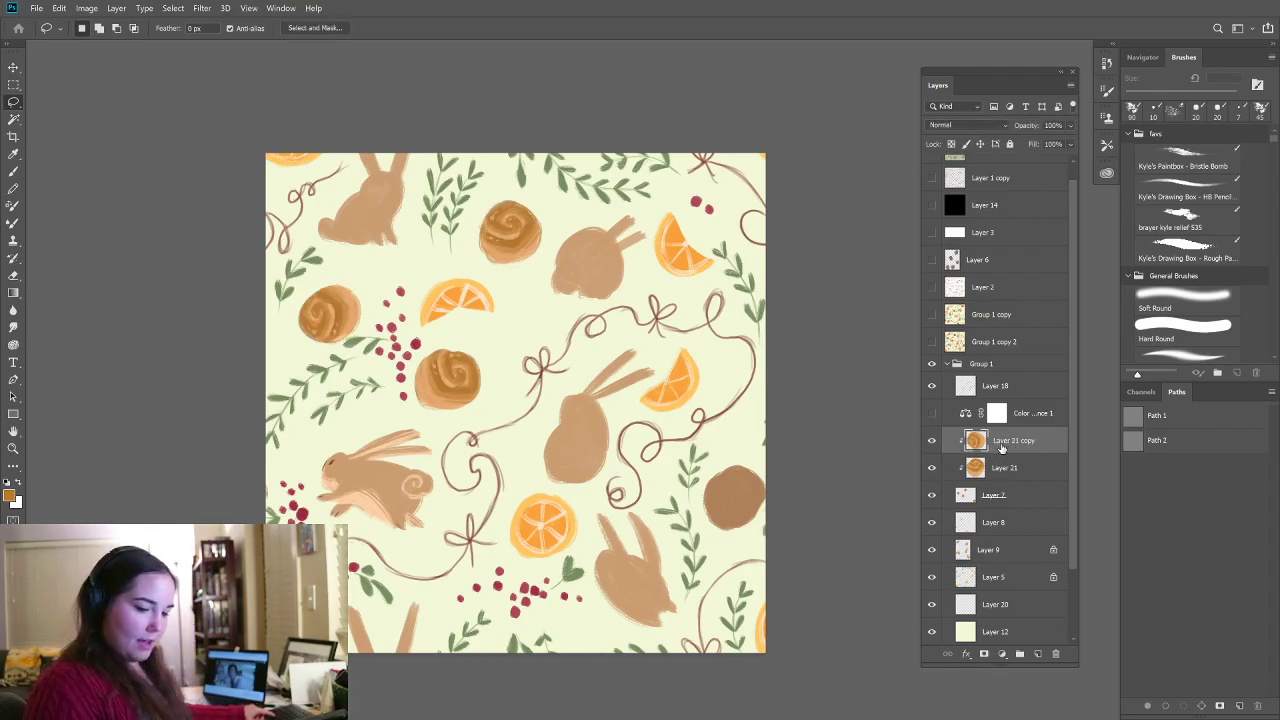
- Copy the bun layer once more, then move and rotate it to cover the plain bun at the tile's right edge
left_click_drag(1010, 444, 1010, 482)
key("v")
mouse_move(358, 322)
left_mouse_down()
mouse_move(645, 405)
mouse_move(767, 500)
left_mouse_up()
key("ctrl+t")
left_click_drag(772, 545, 704, 590)
left_click_drag(733, 519, 745, 505)
key("Return")
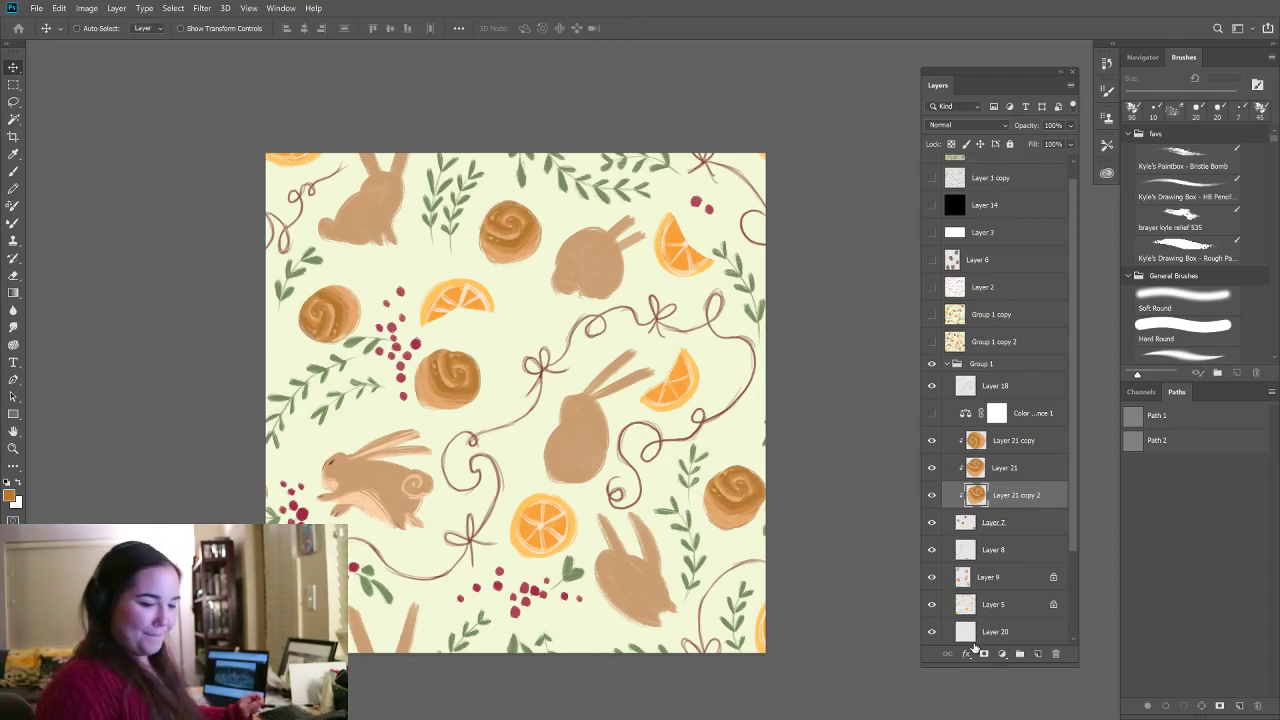
- Check the newest bun copy's coverage, then merge the three clipped bun layers with Layer 7
left_click(932, 496)
left_click(932, 496)
left_click(998, 470)
left_click(1006, 447)
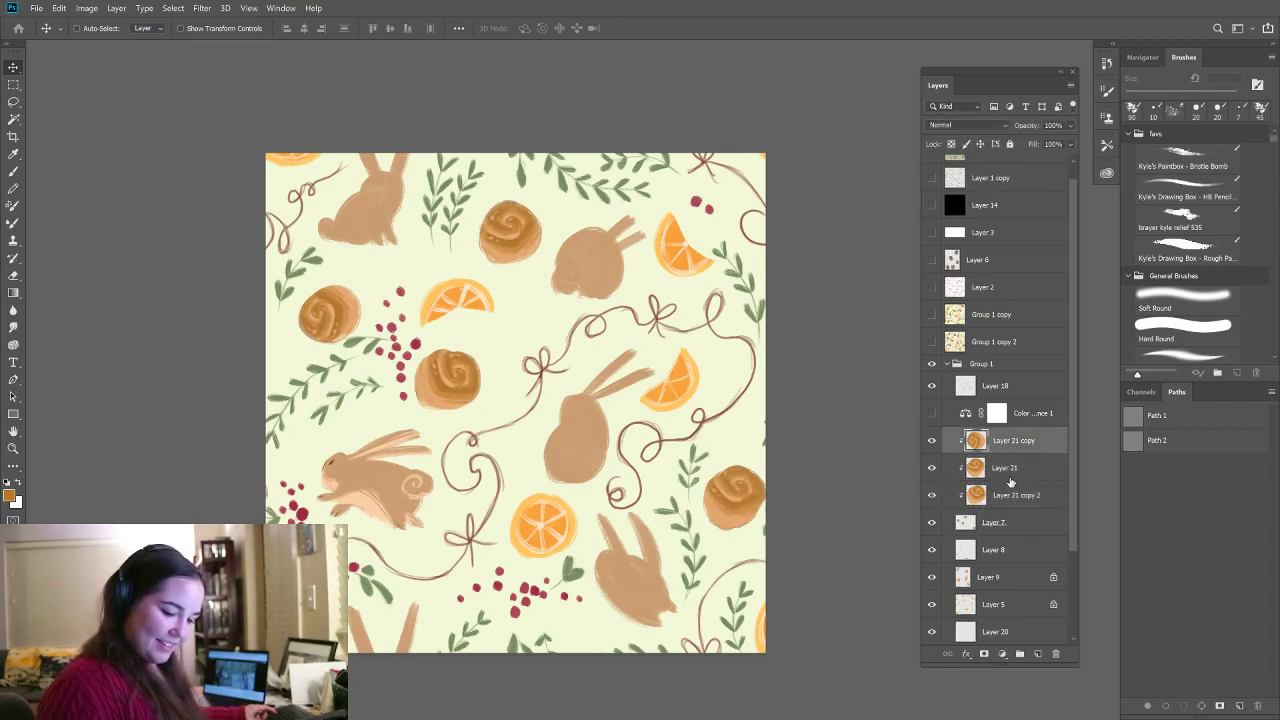
left_click(987, 522, "shift")
key("ctrl+e")
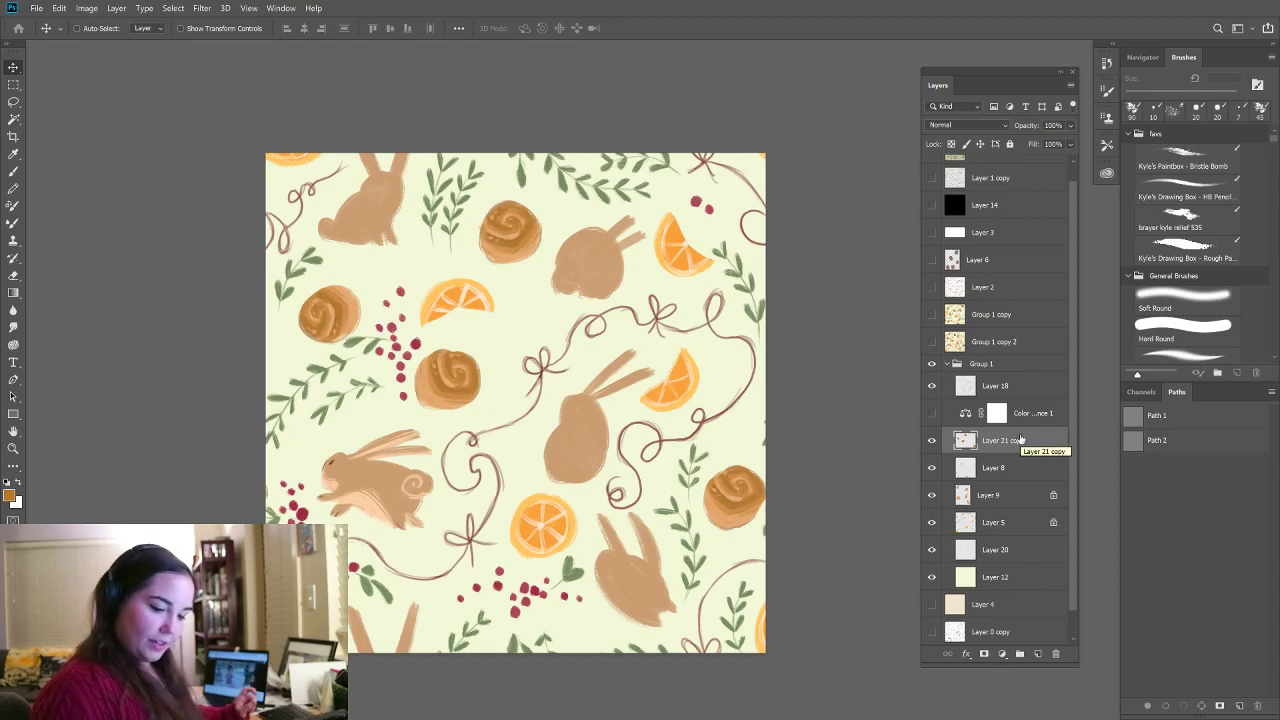
- On Layer 9, paint light peach tail swirls, faces and paws on the bunnies with a sampled colour, showing sketch Layer 2 only as a guide
left_click(985, 494)
key("b")
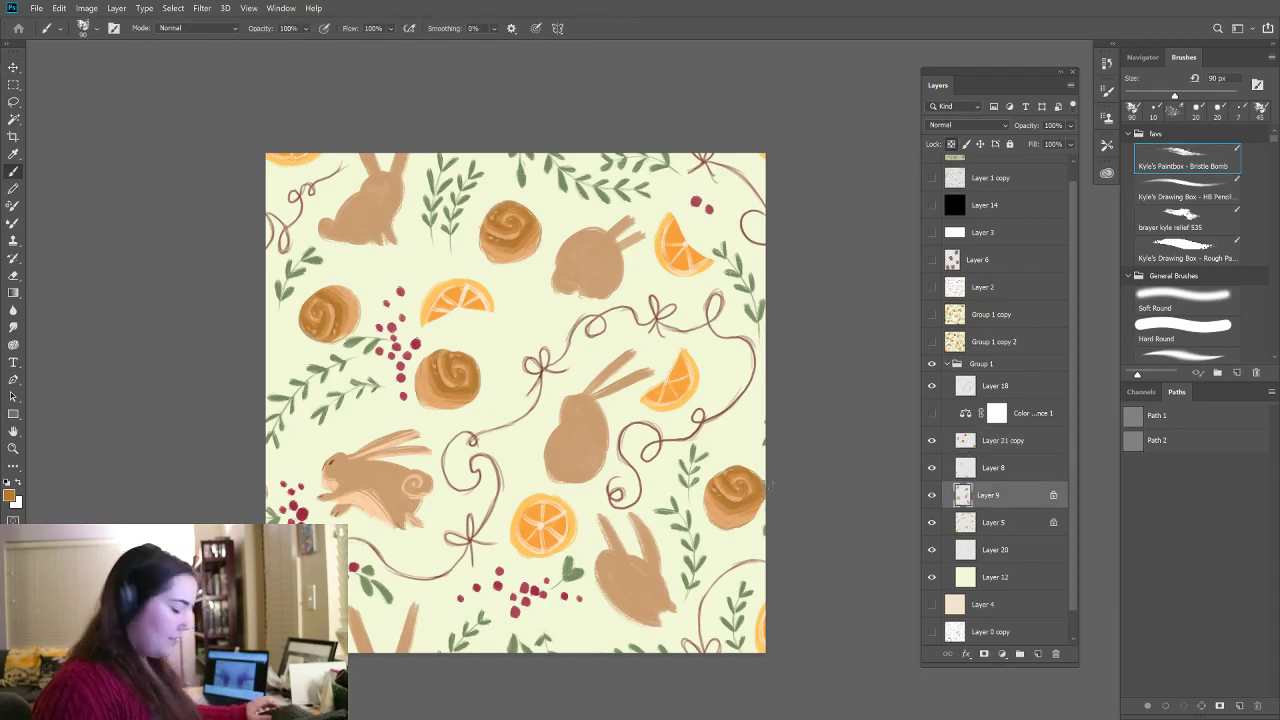
left_click(370, 497, "alt")
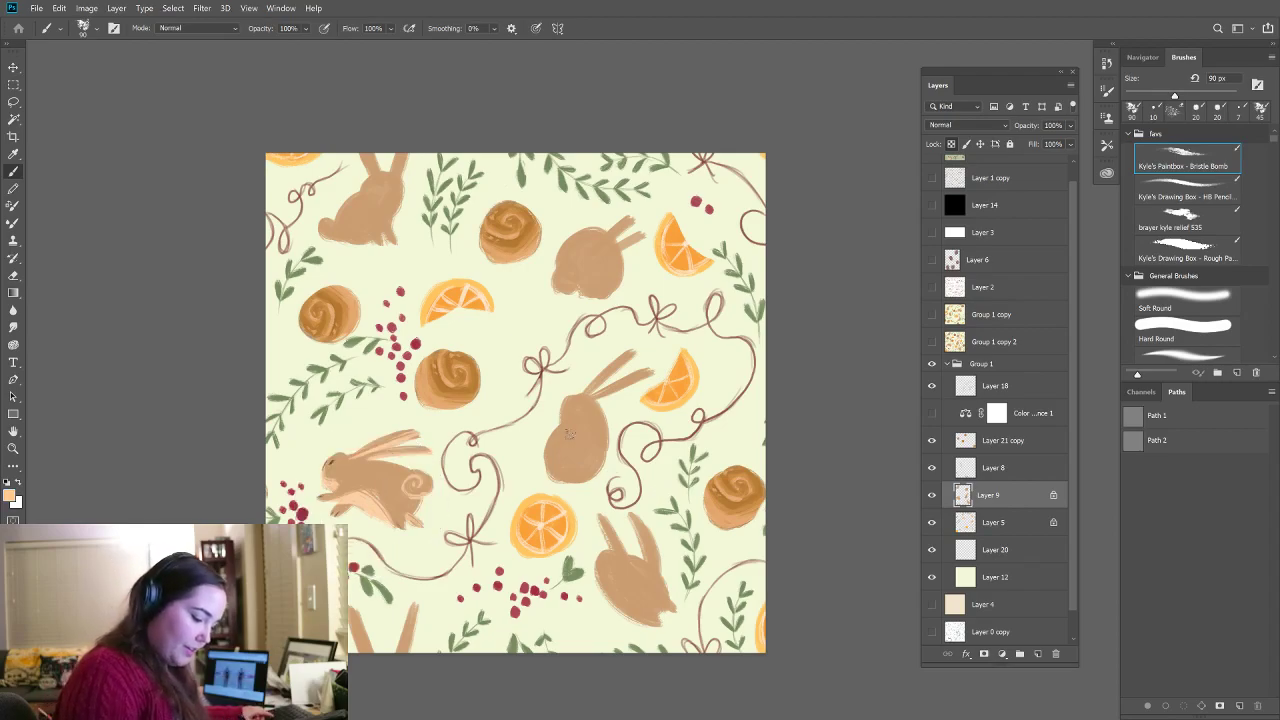
left_click(932, 287)
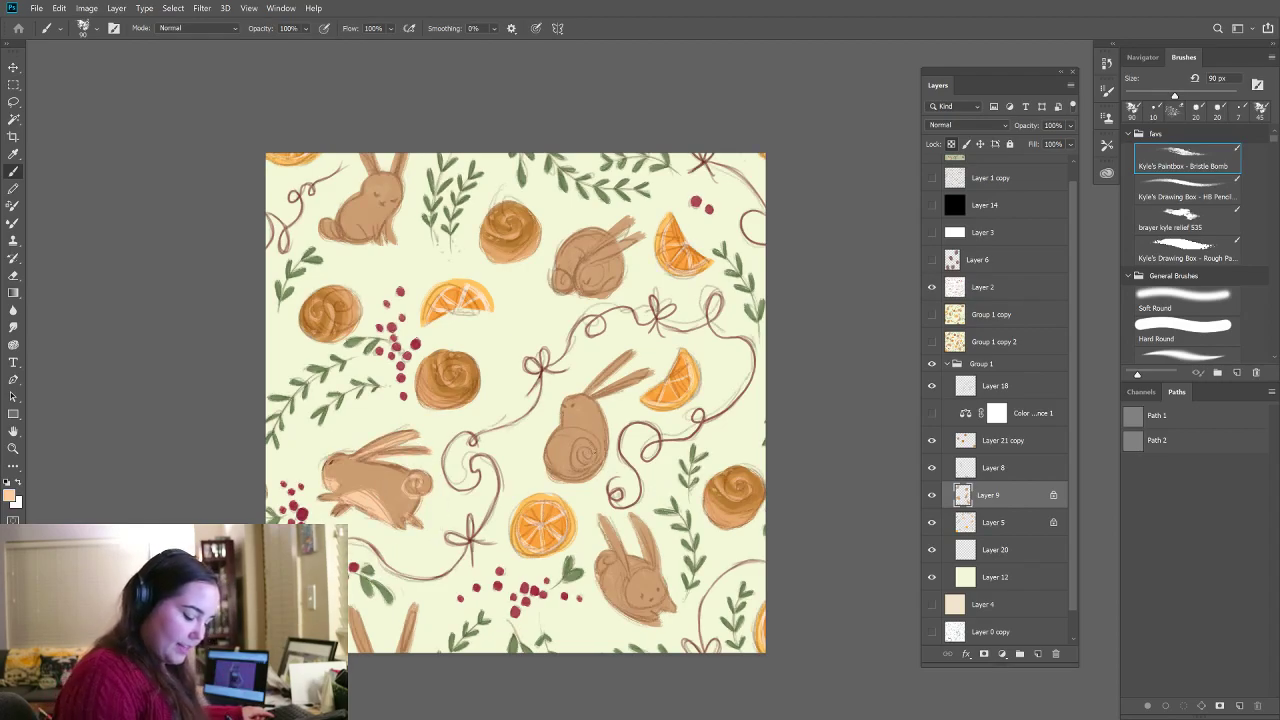
left_click_drag(578, 443, 588, 468)
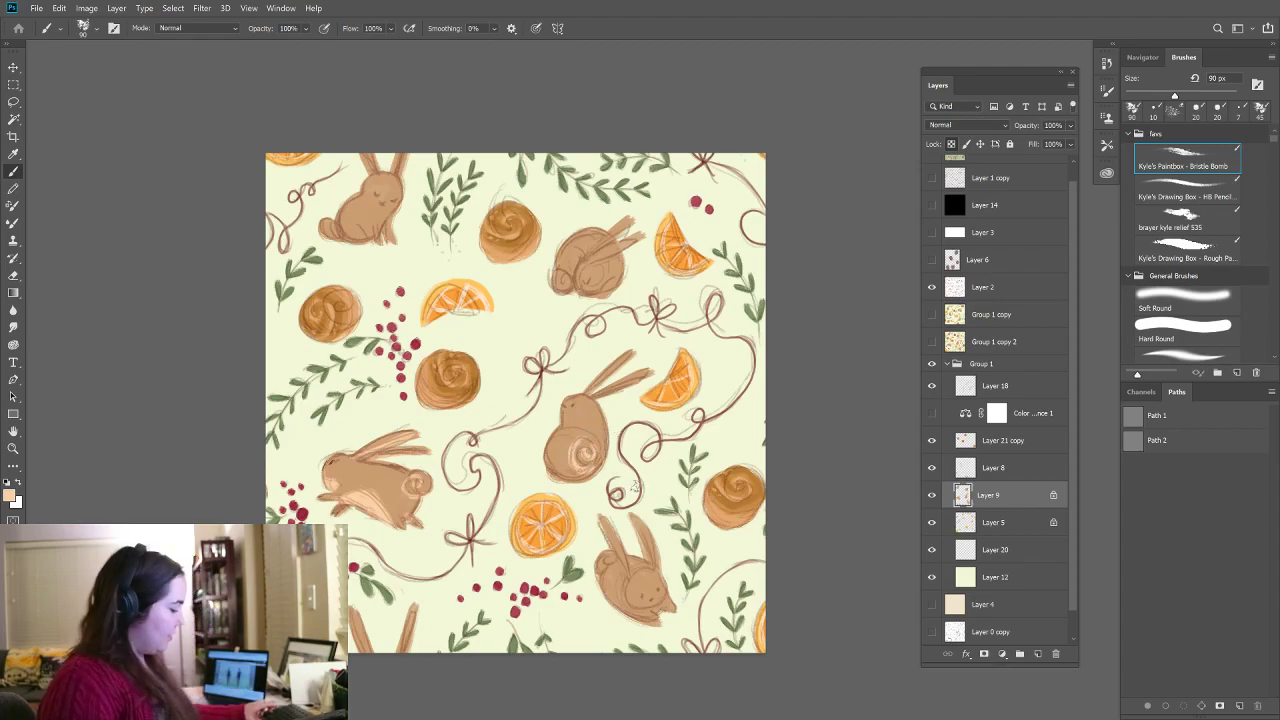
left_click_drag(562, 410, 565, 418)
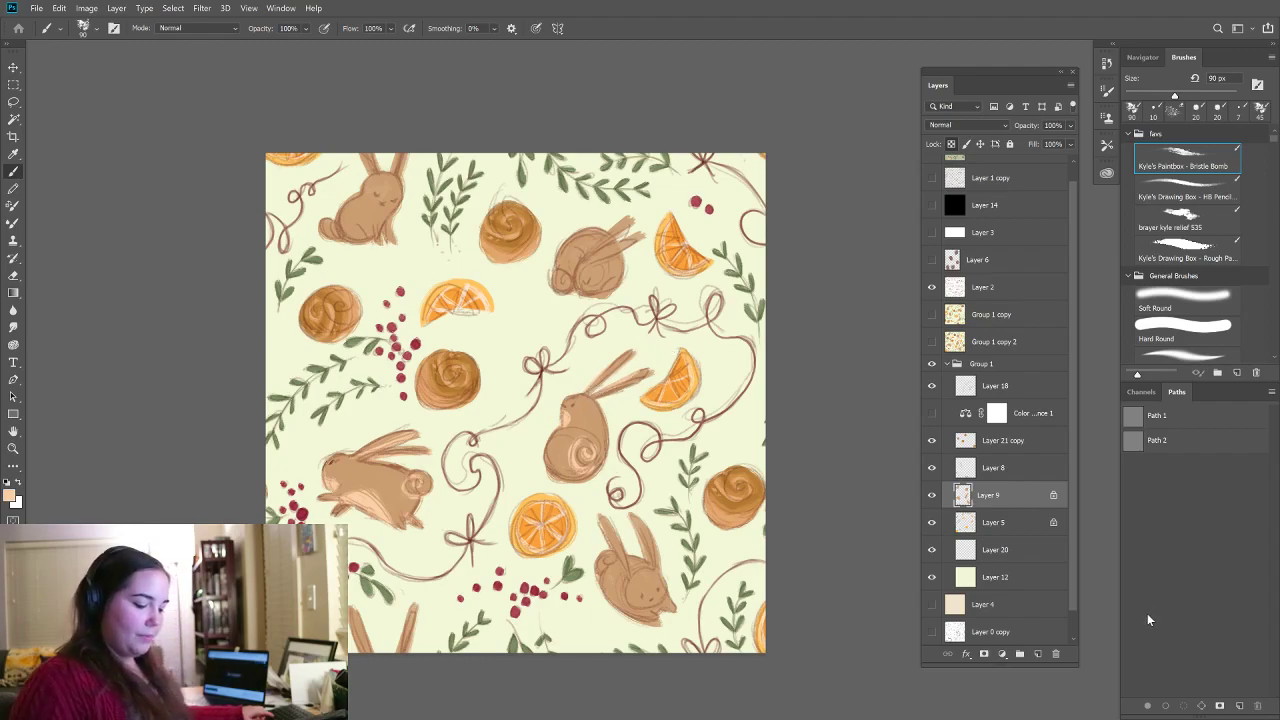
left_click_drag(660, 612, 658, 608)
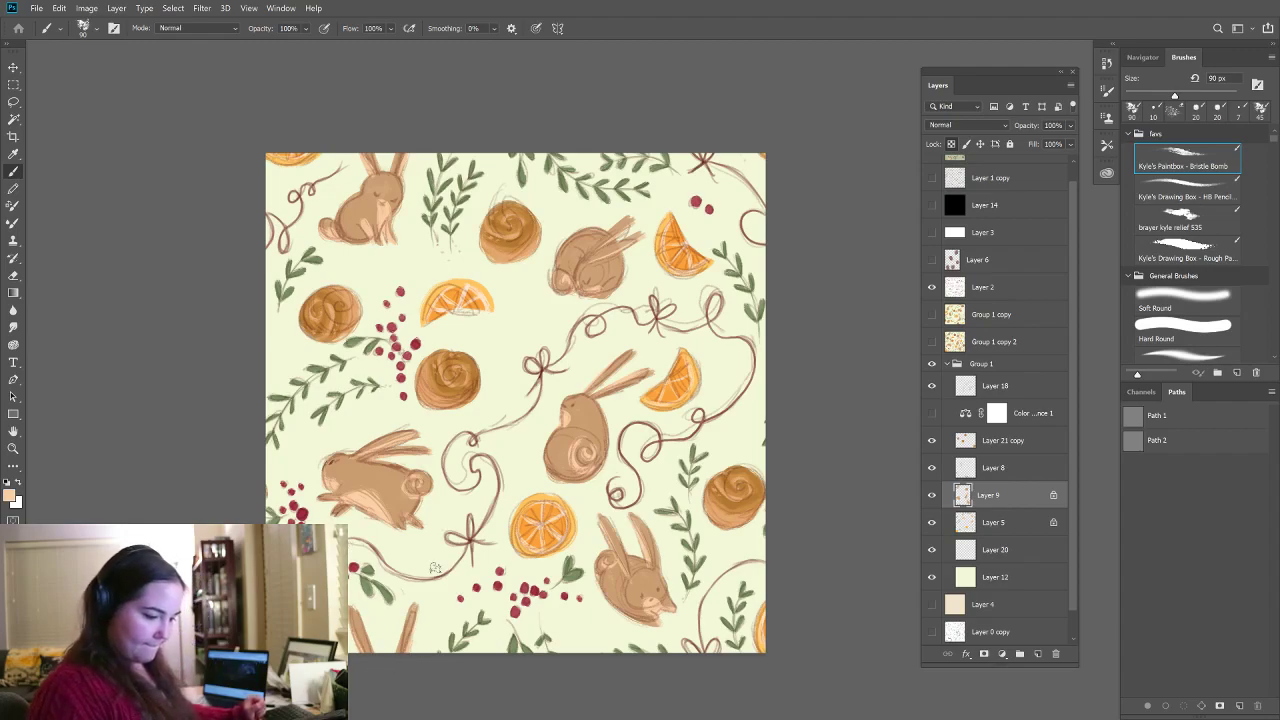
left_click(935, 288)
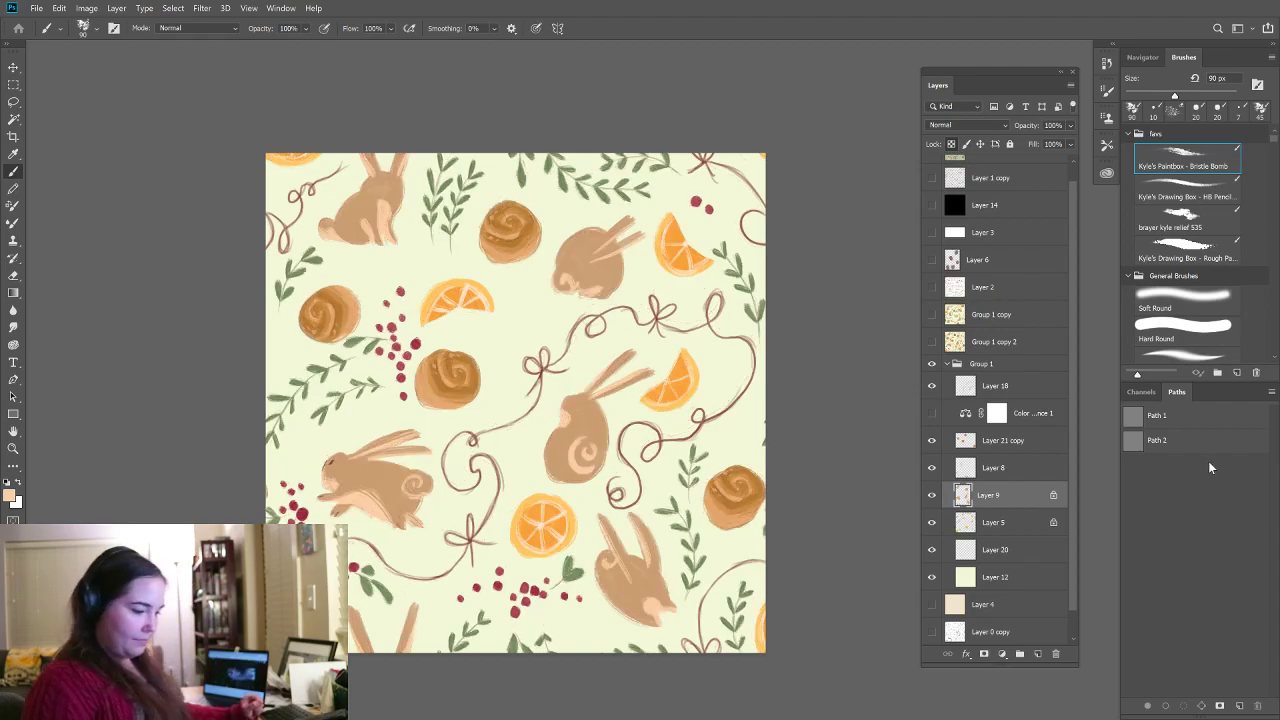
- Add a new layer clipped to Layer 9 and check what Layer 8 and Layer 21 copy contain by toggling their visibility
left_click(1037, 654)
left_click(1010, 508, "alt")
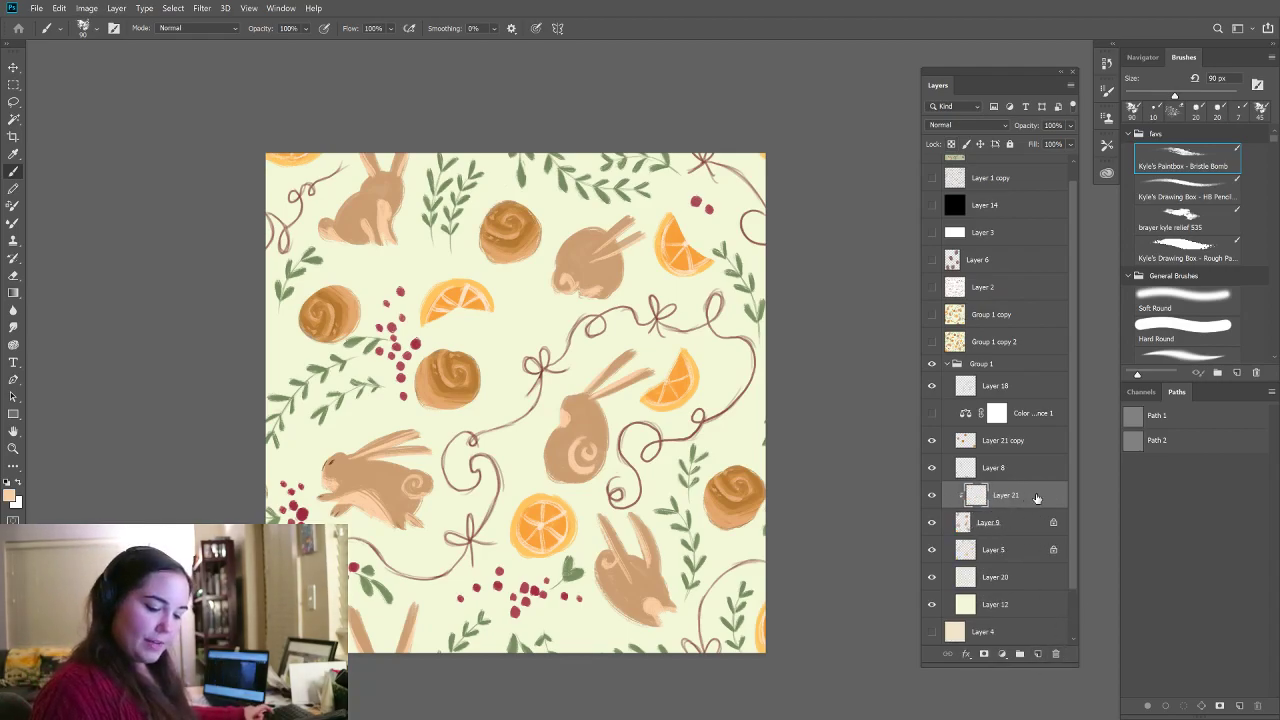
left_click(932, 468)
left_click(932, 468)
left_click(932, 441)
left_click(933, 442)
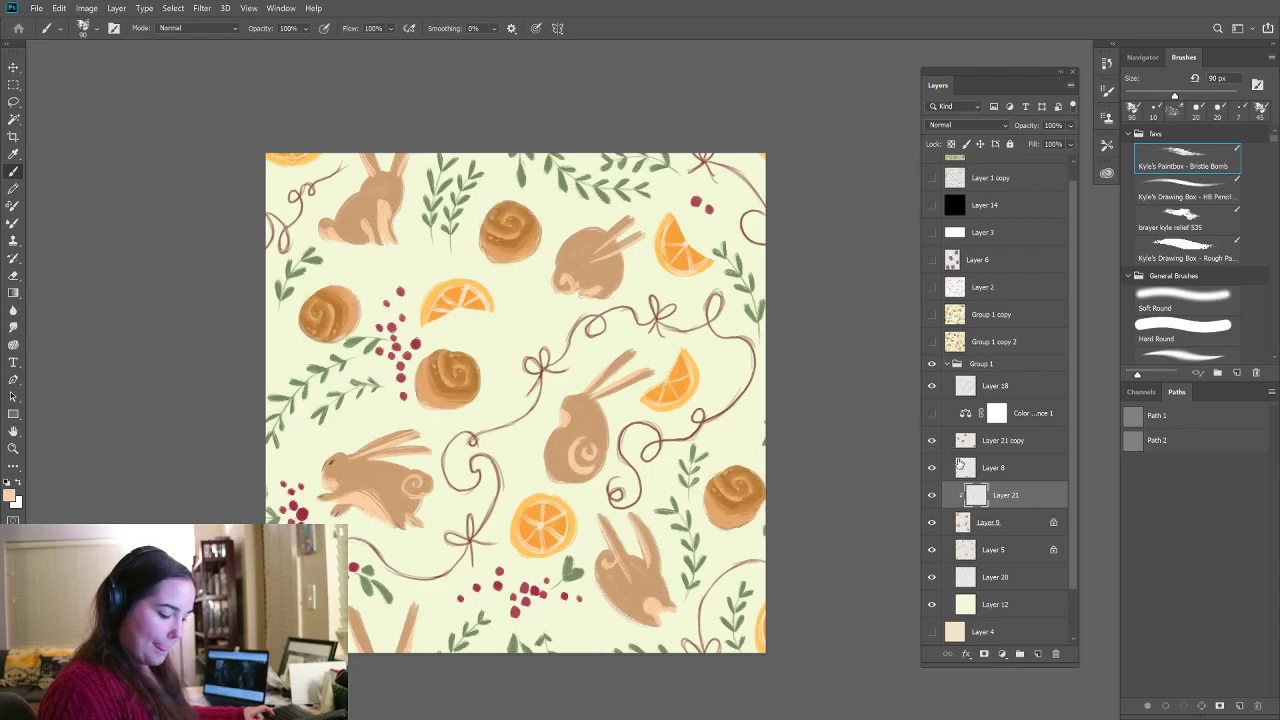
- Move Layer 8 below Layer 9 and merge it down into Layer 5
left_click(997, 467)
left_click_drag(991, 474, 1001, 536)
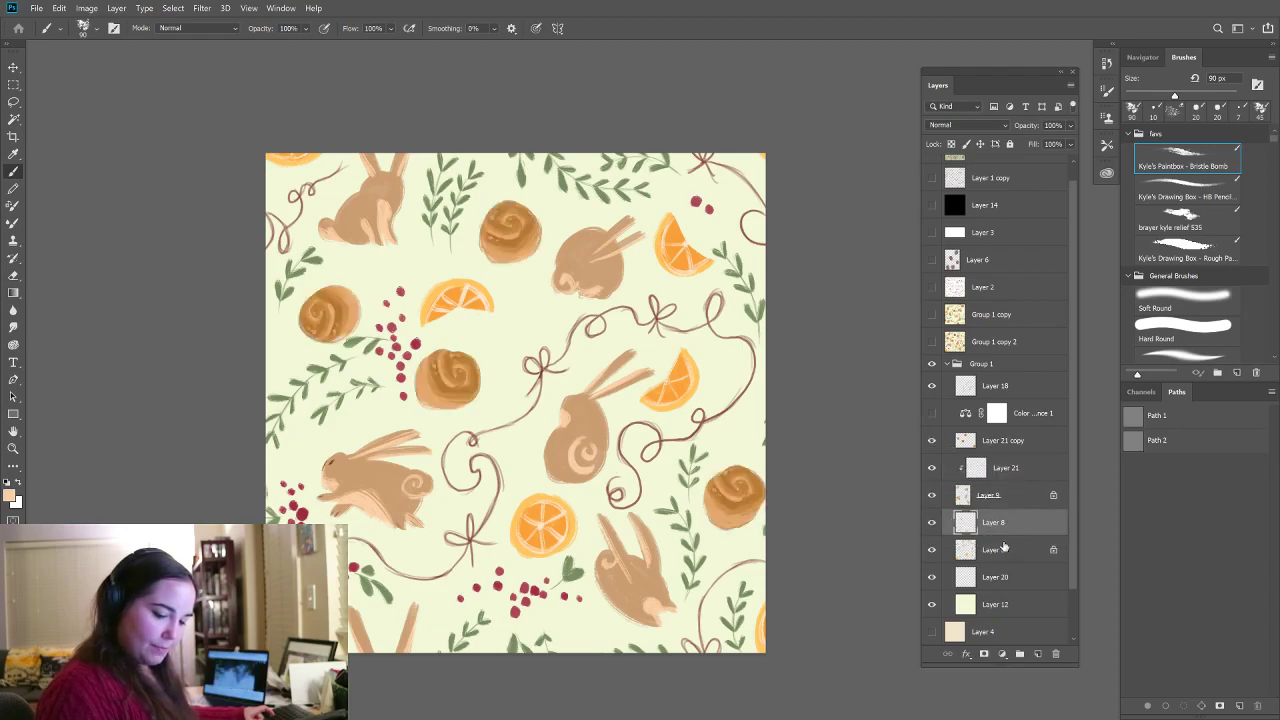
left_click(1005, 550)
left_click(1007, 524)
key("ctrl+e")
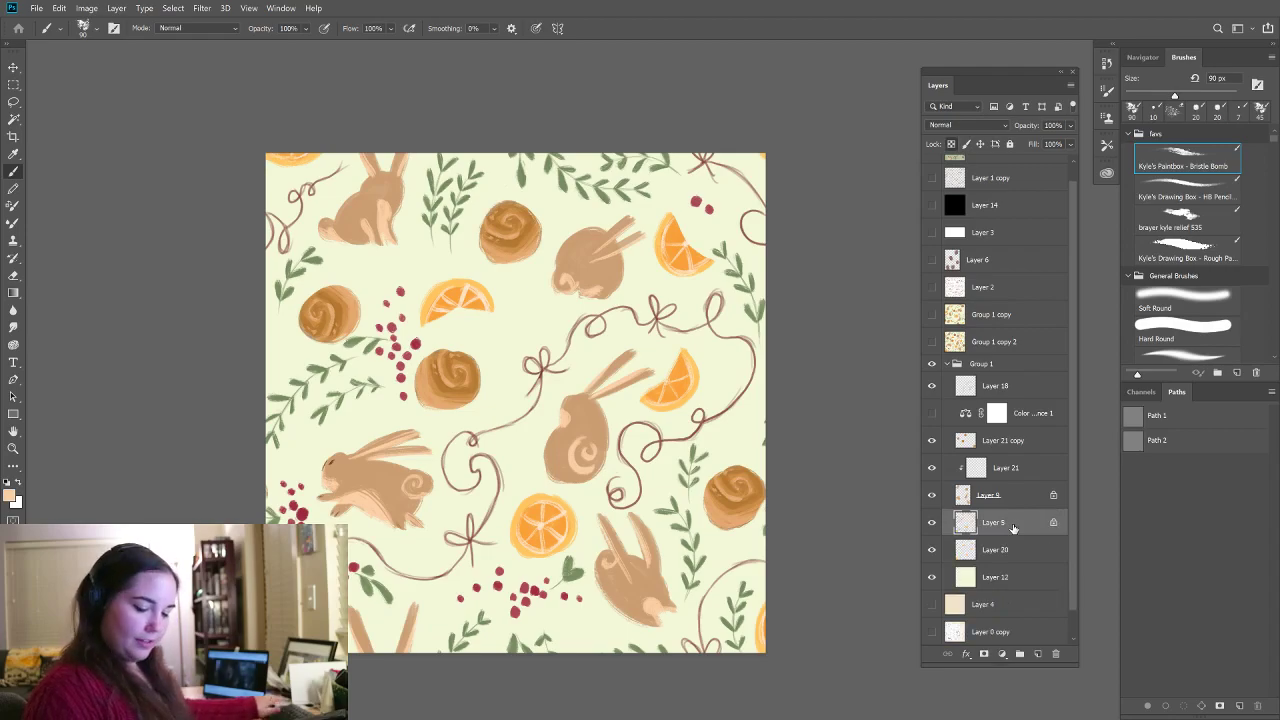
- Compare the tile with the merged Layer 5 and the Color Balance adjustment each shown and hidden
left_click(931, 523)
left_click(931, 523)
left_click(931, 523)
left_click(932, 522)
left_click(932, 522)
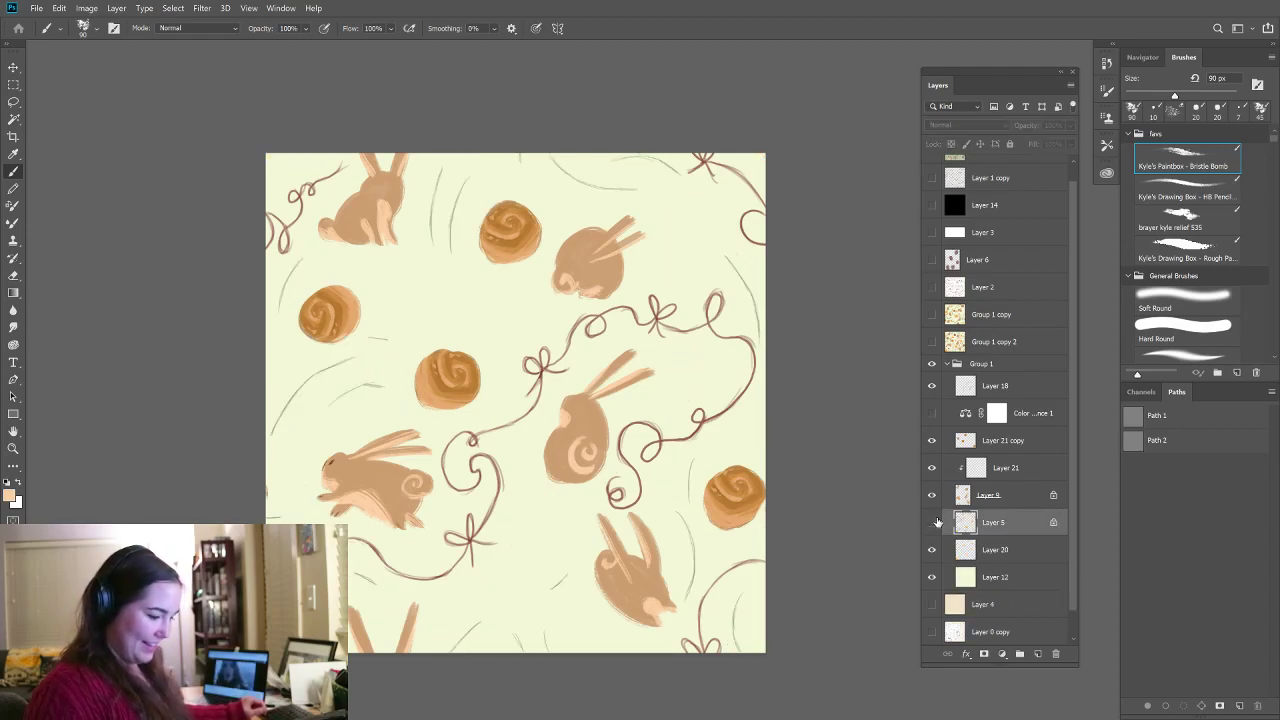
left_click(932, 522)
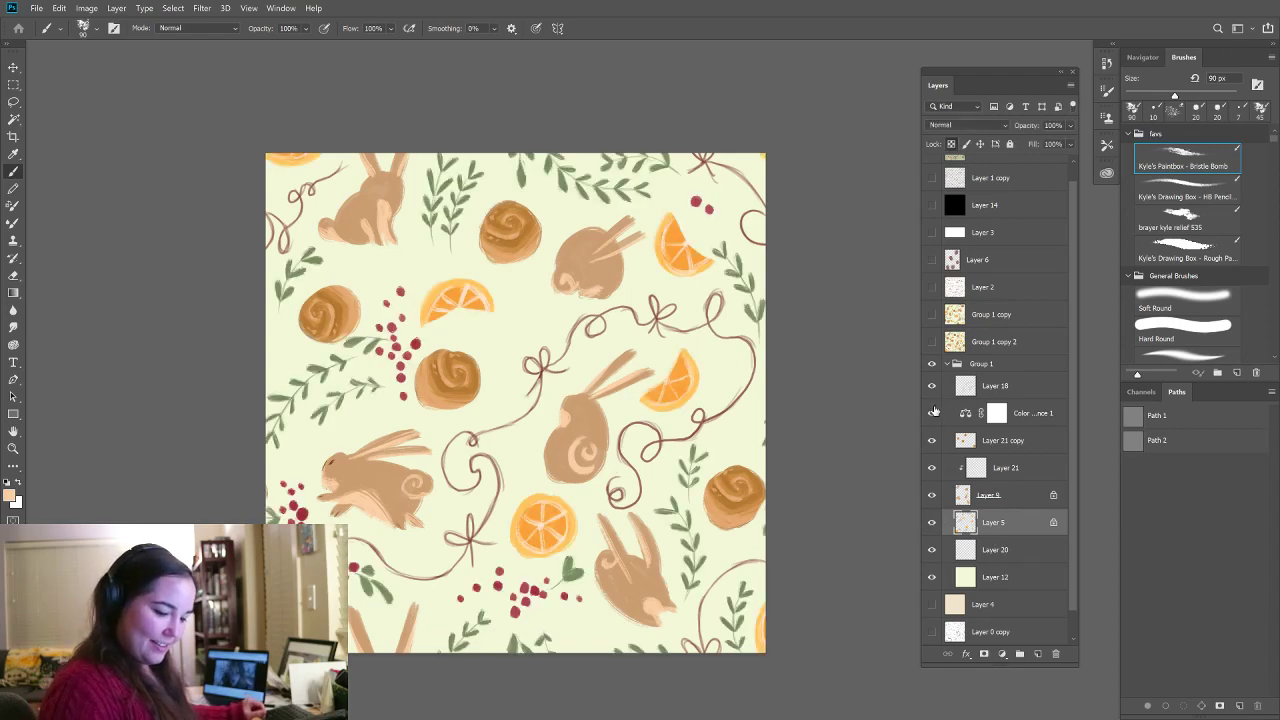
left_click(932, 412)
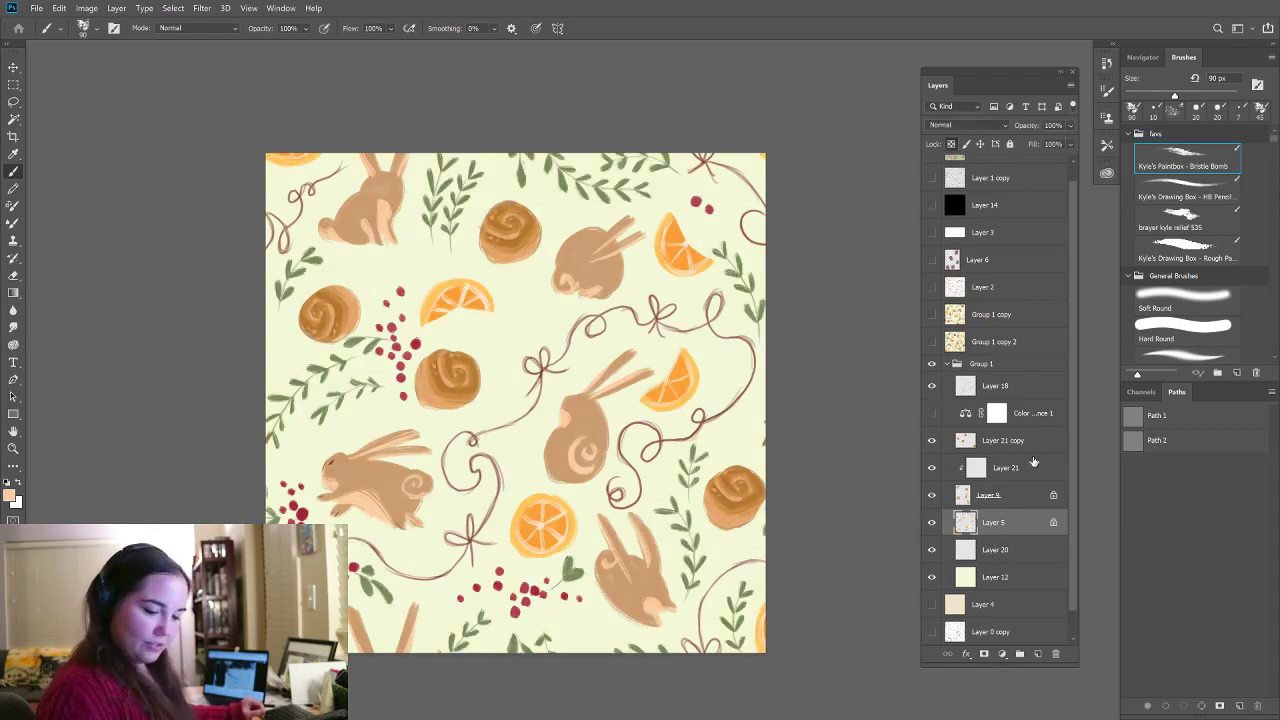
- On clipped Layer 21, draw dark brown eyes and facial details on the bunnies with the HB Pencil brush, showing sketch Layer 2 as a guide
left_click(983, 497)
left_click(982, 472)
left_click(1205, 191)
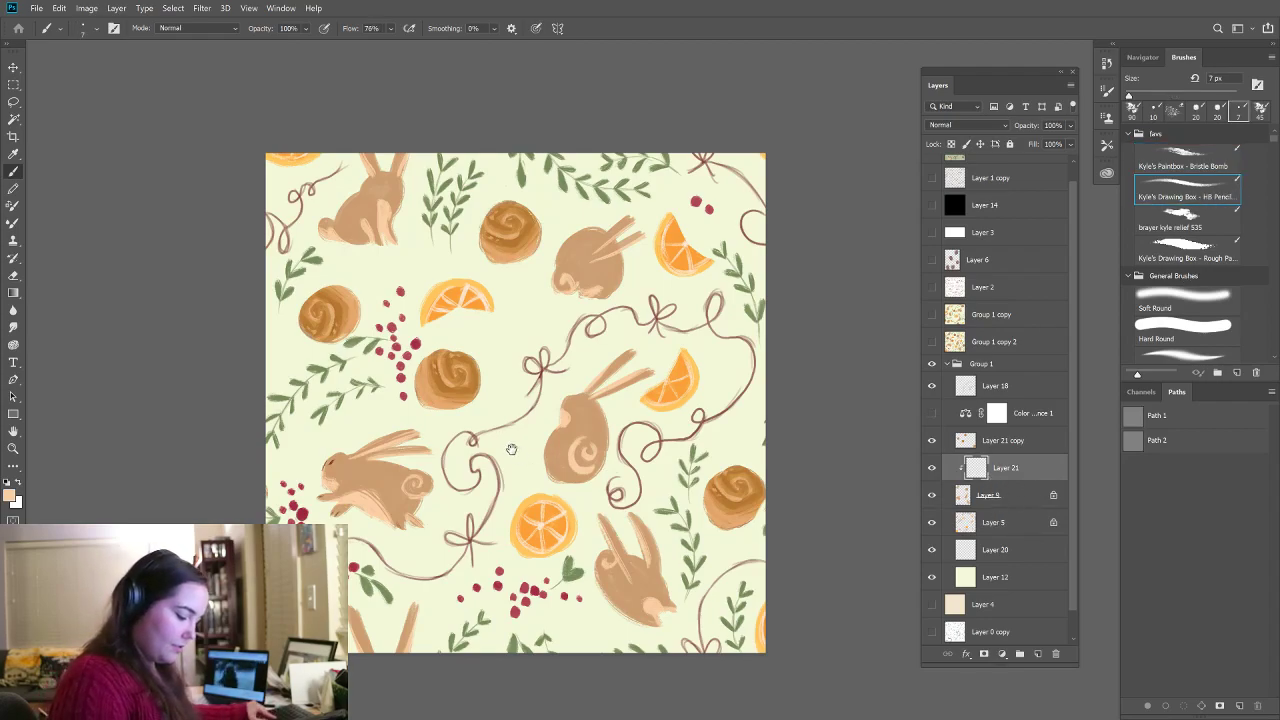
left_click(335, 457, "alt")
left_click(331, 462, "alt")
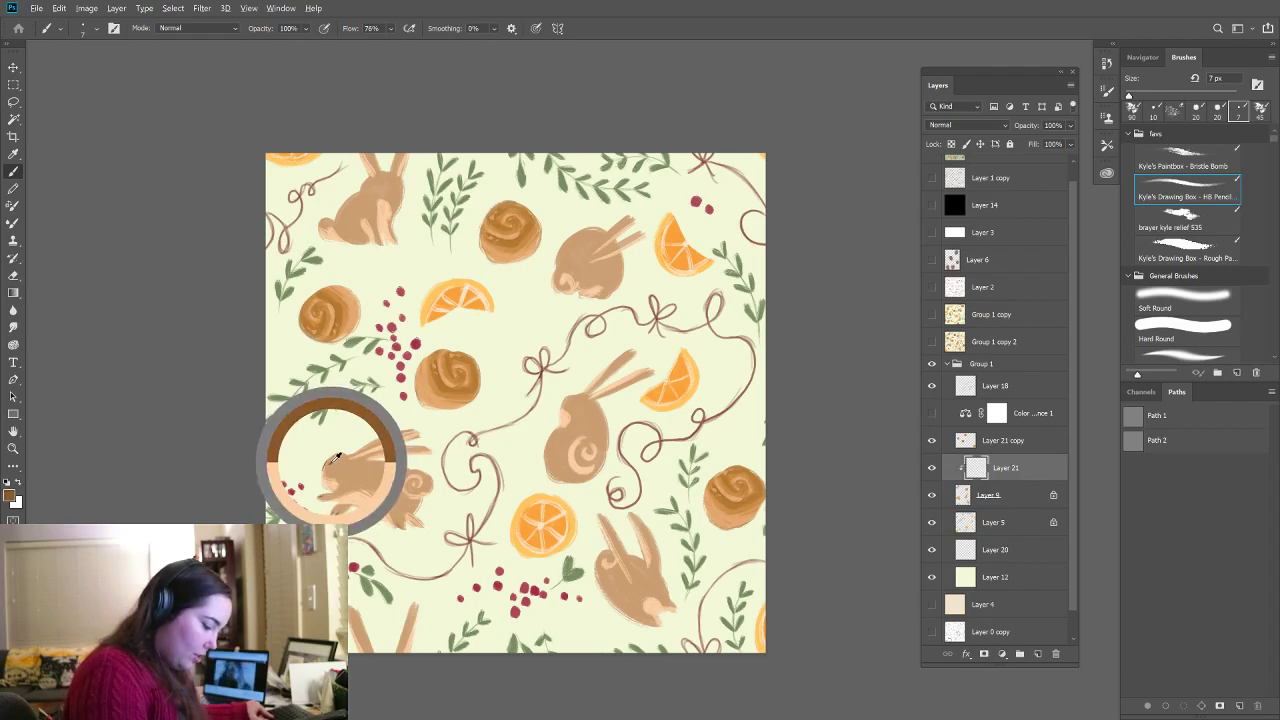
left_click(331, 462, "alt")
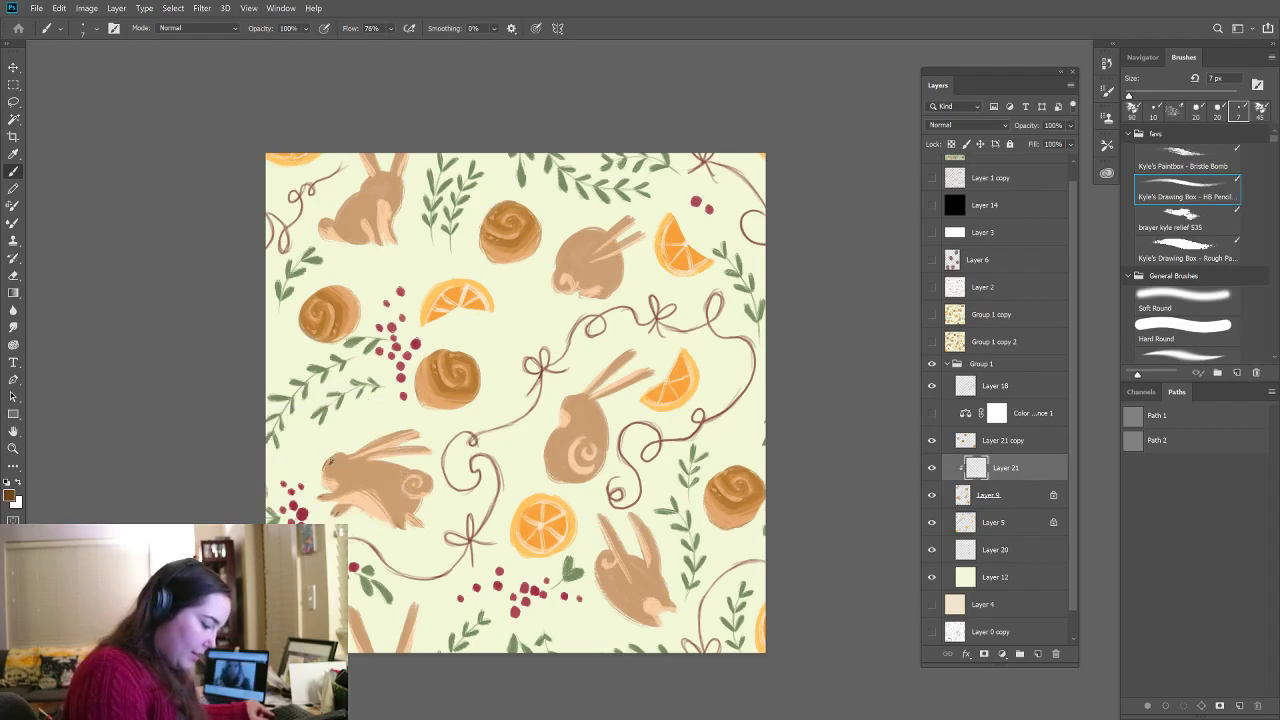
left_click(932, 287)
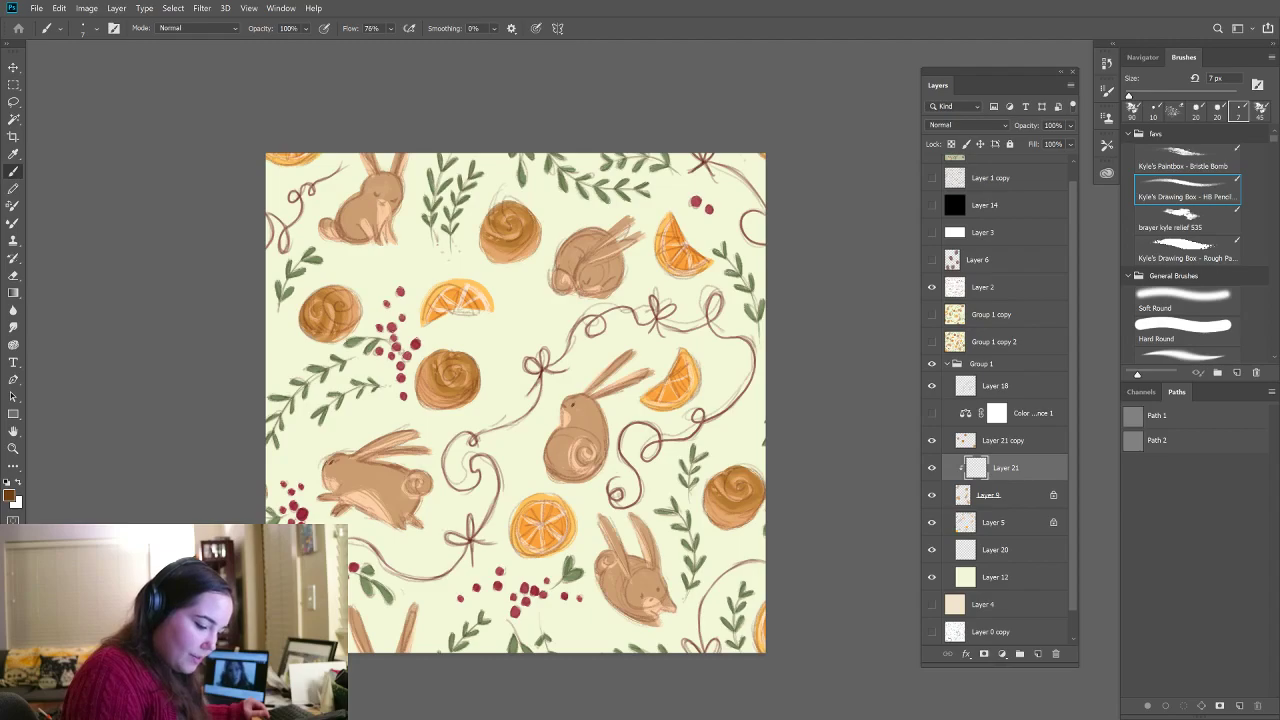
left_click_drag(574, 403, 572, 406)
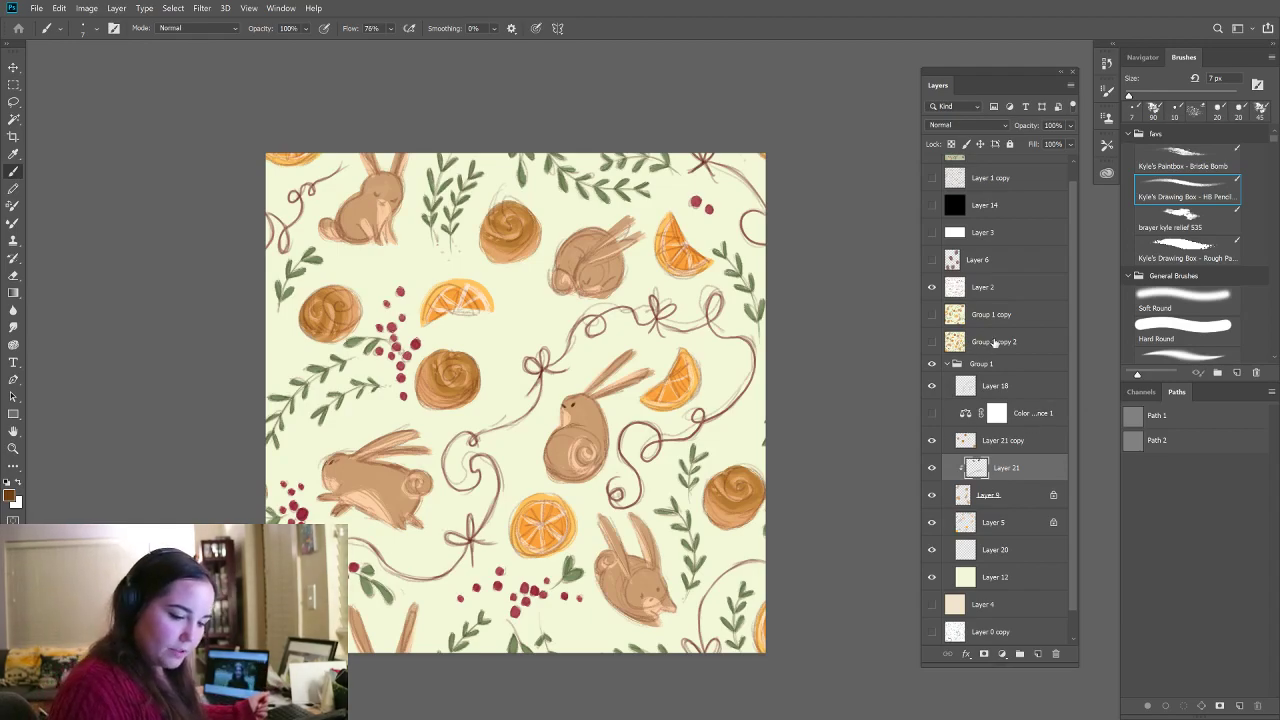
- Move sketch Layer 2 into Group 1 just below Layer 18, hide it, and make Layer 21 active again
left_click(932, 287)
left_click_drag(955, 288, 955, 400)
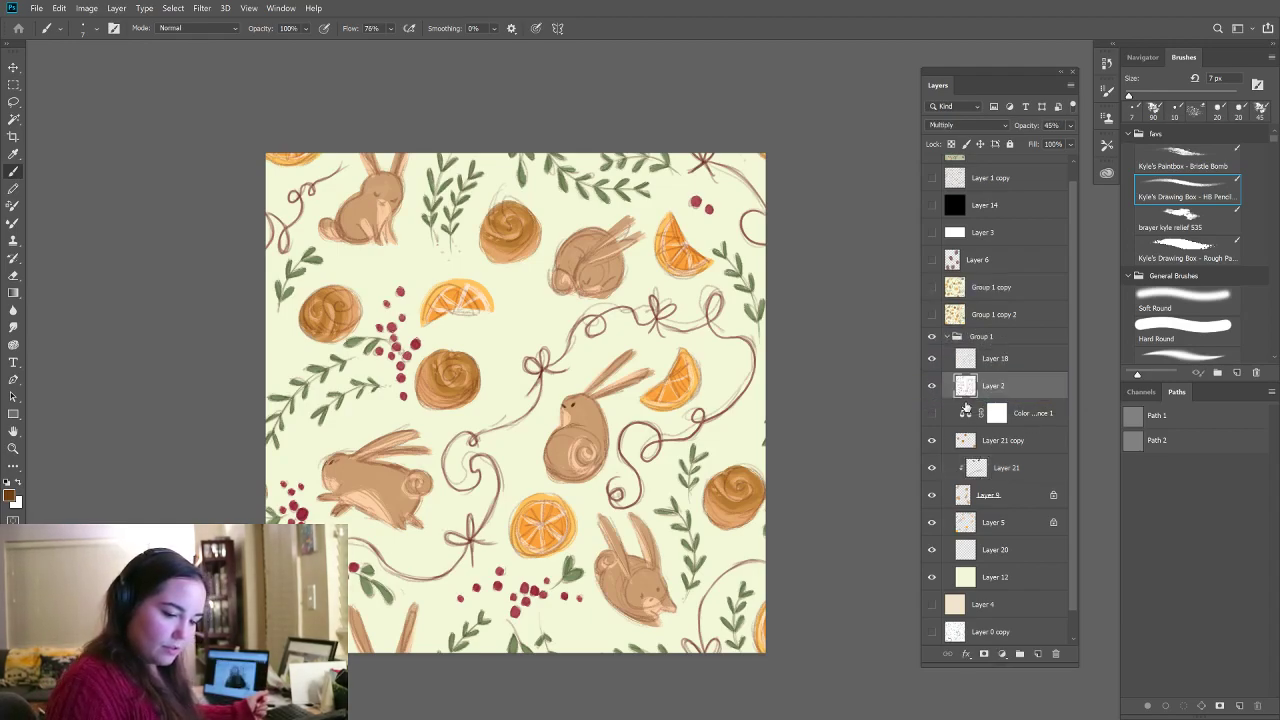
left_click(972, 467)
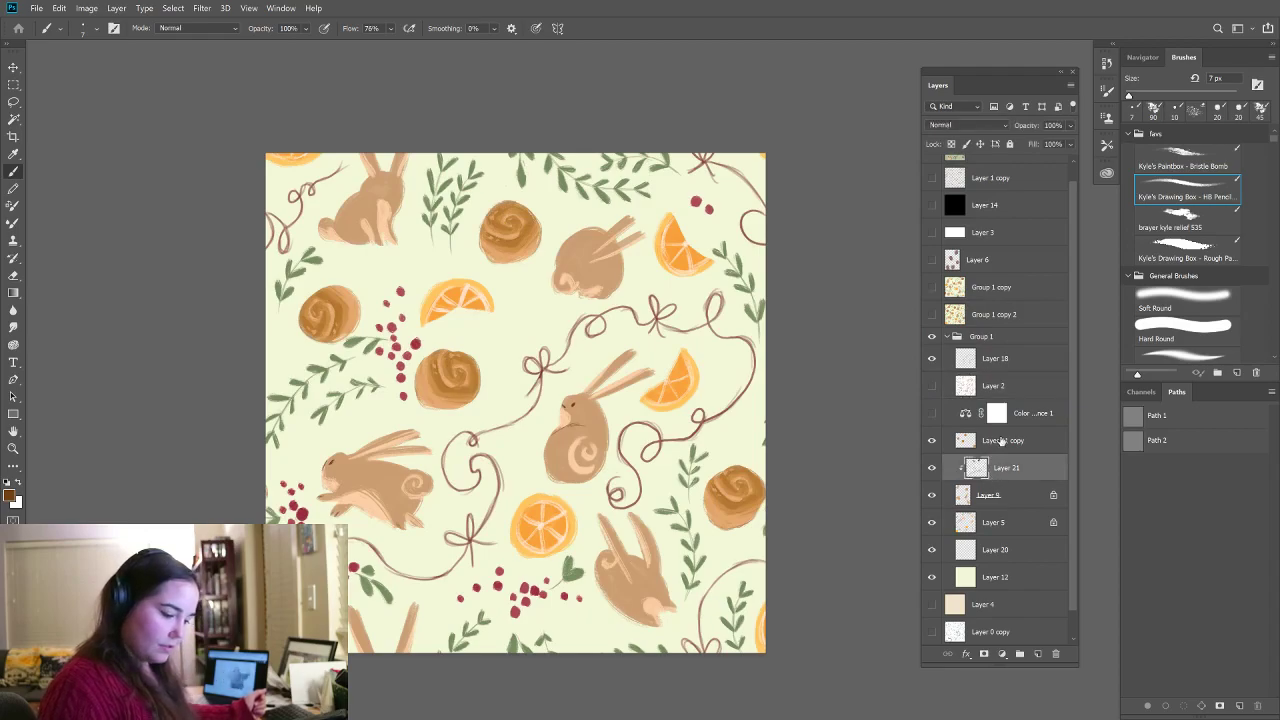
- Sample the centre bunny's body brown and adjust the foreground colour to a darker, more saturated brown
left_click(572, 436, "alt")
left_click(10, 496)
left_click(746, 511)
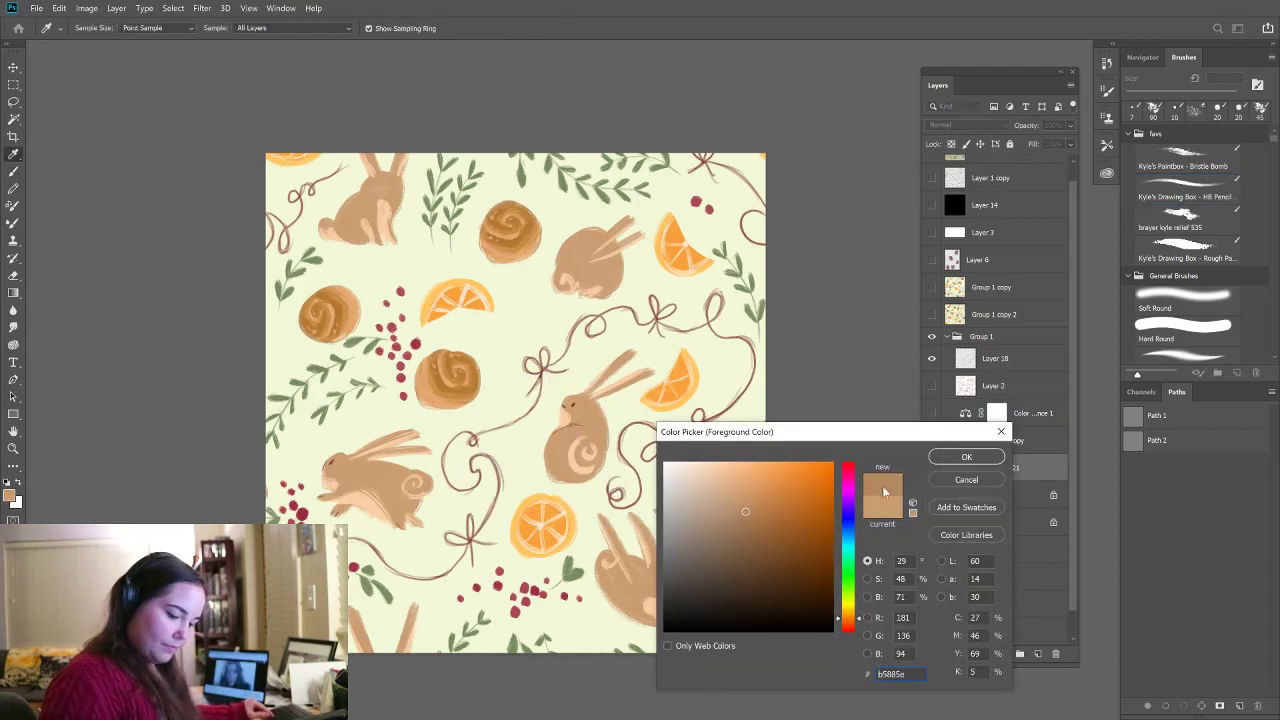
left_click(967, 462)
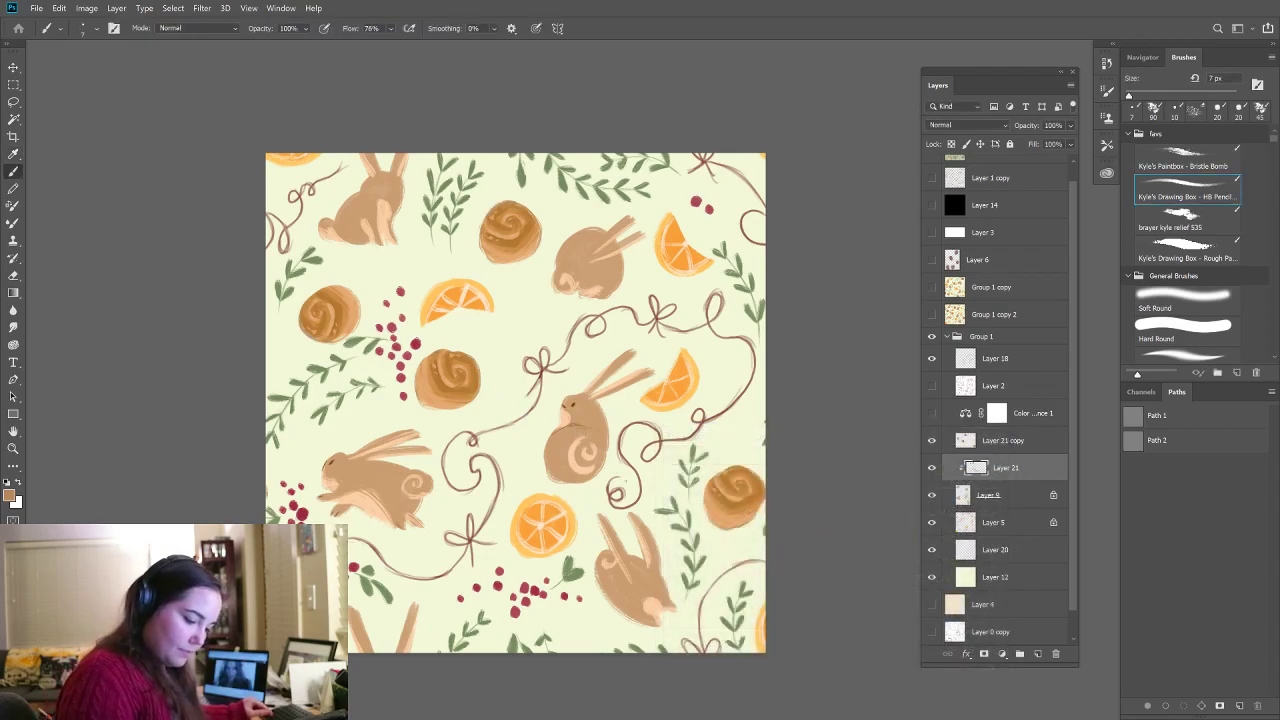
left_click(11, 497)
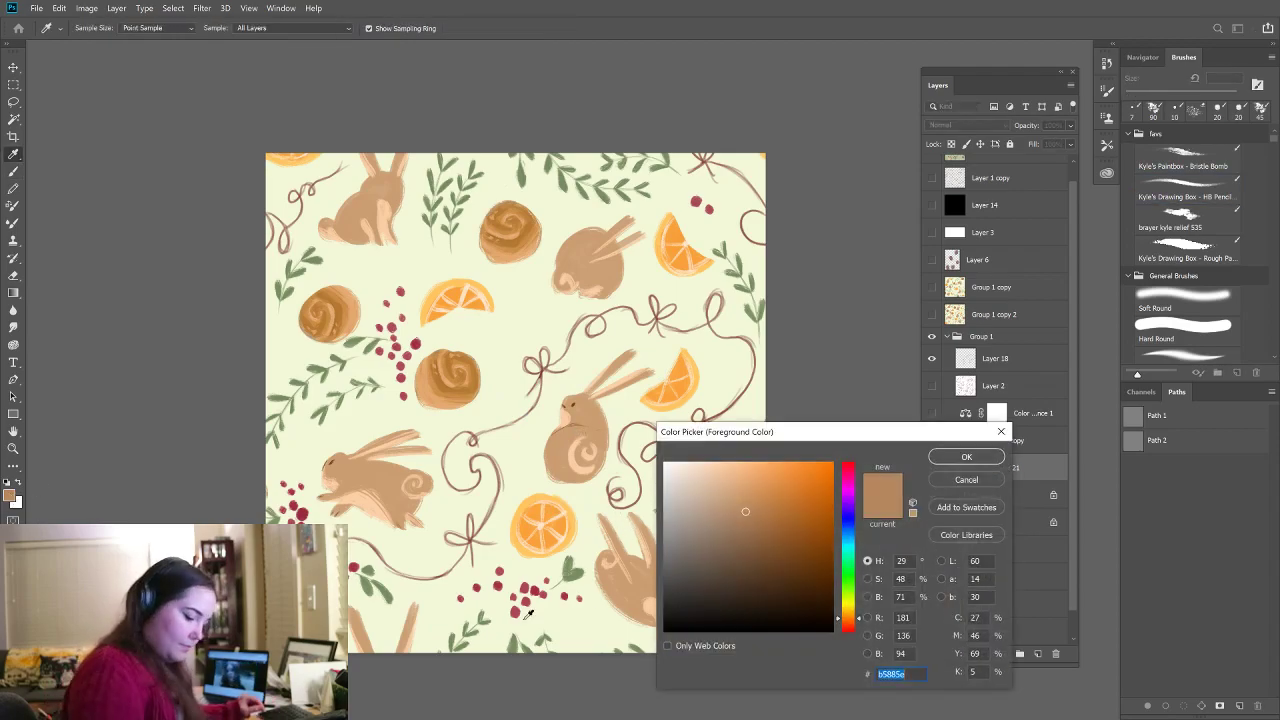
left_click(777, 512)
left_click(968, 464)
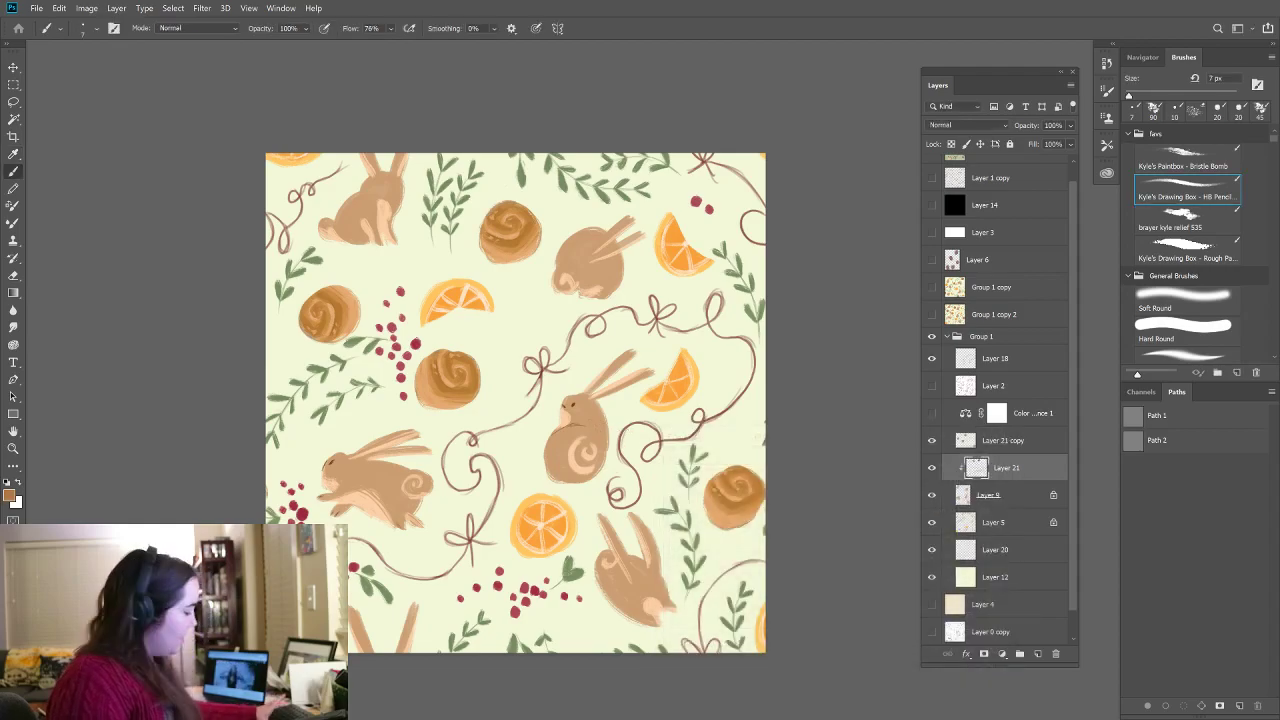
- Draw fine brown contour and fur lines on the bunnies on Layer 21 with the HB Pencil brush, cleaning up strokes with the Eraser
key("e")
key("b")
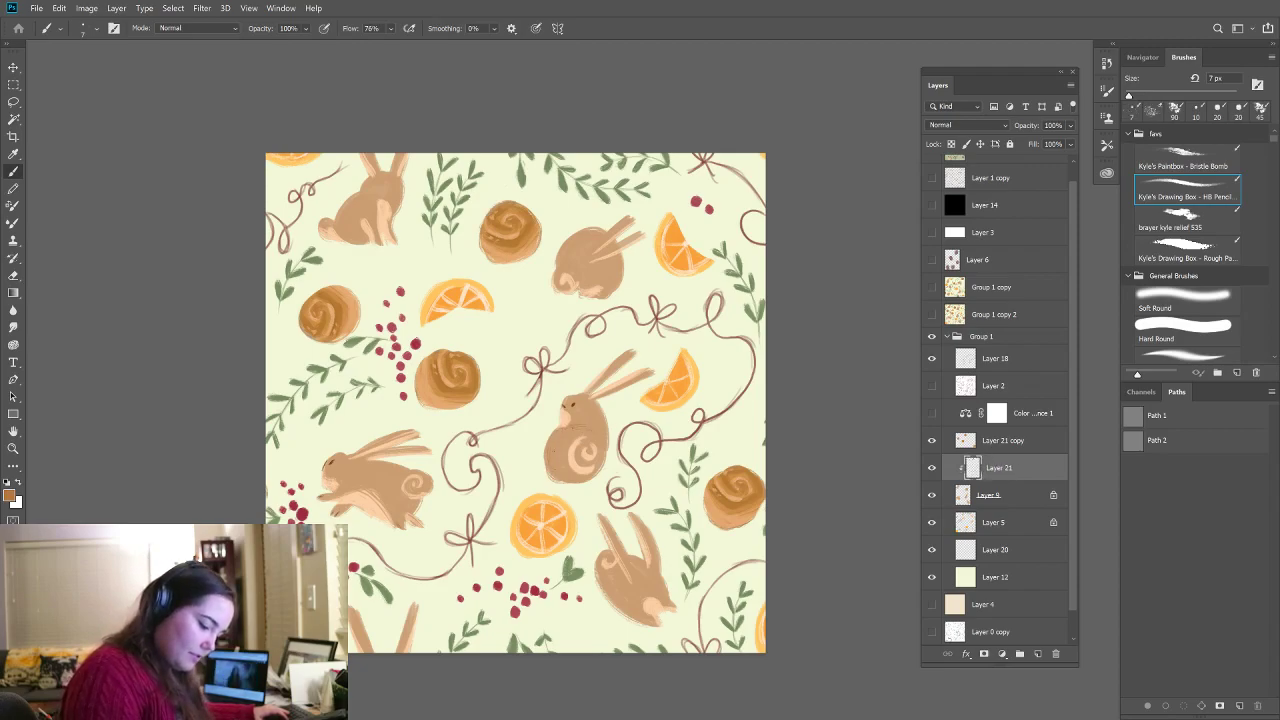
key("e")
key("b")
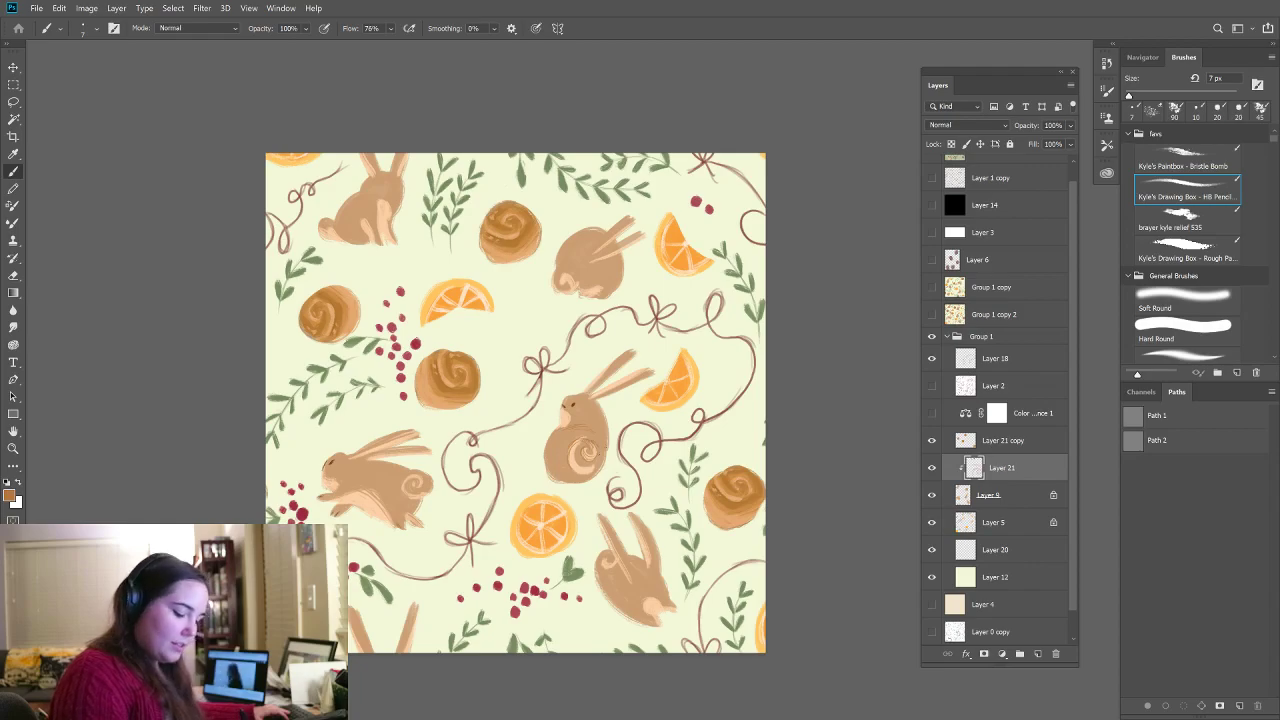
key("e")
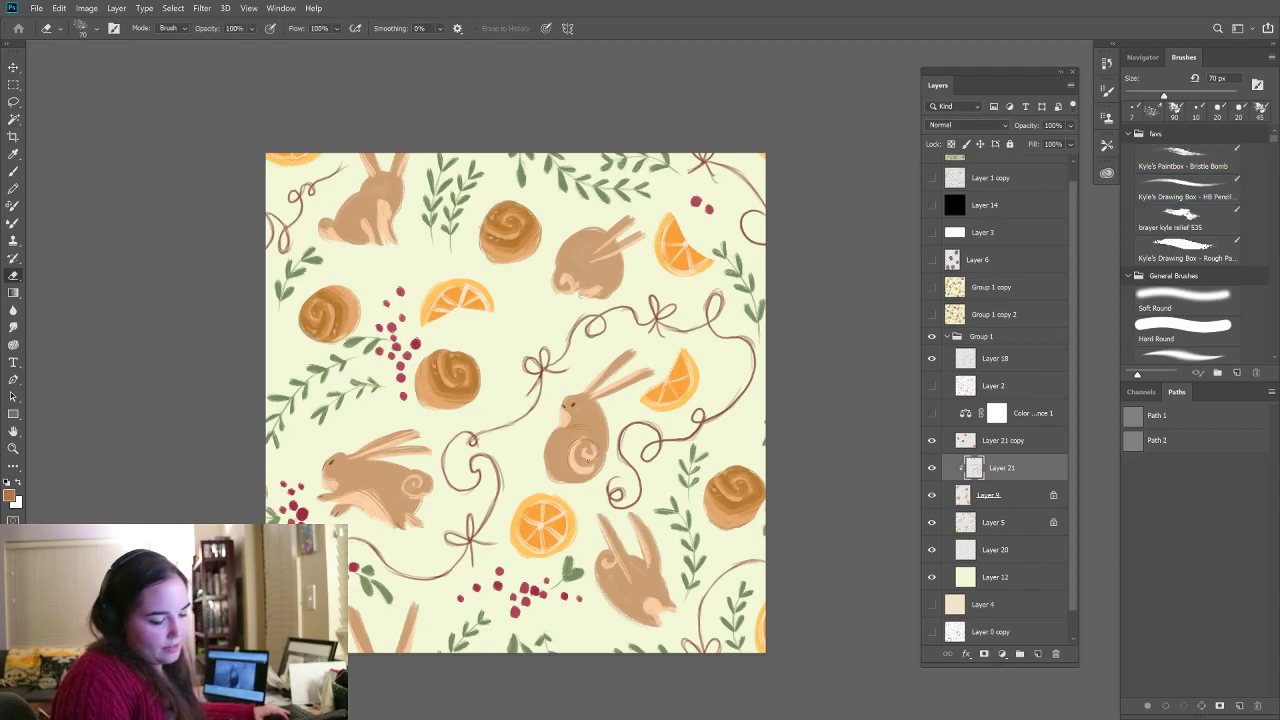
key("b")
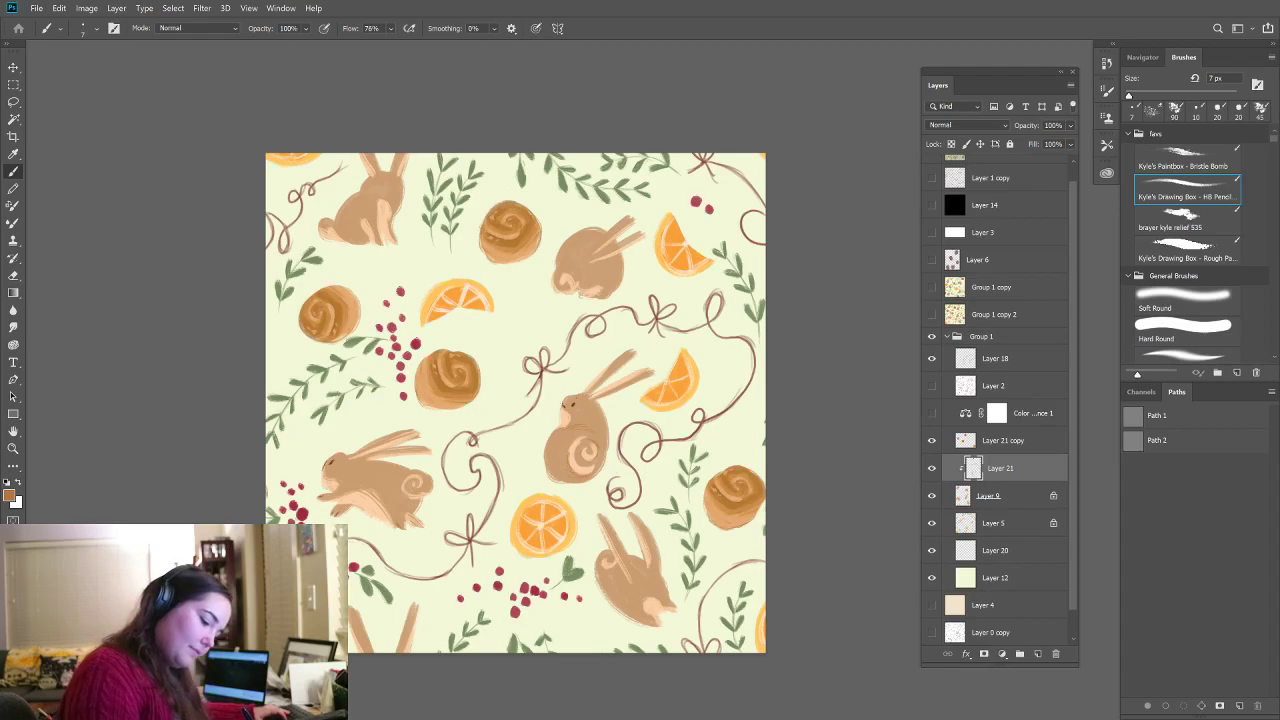
key("e")
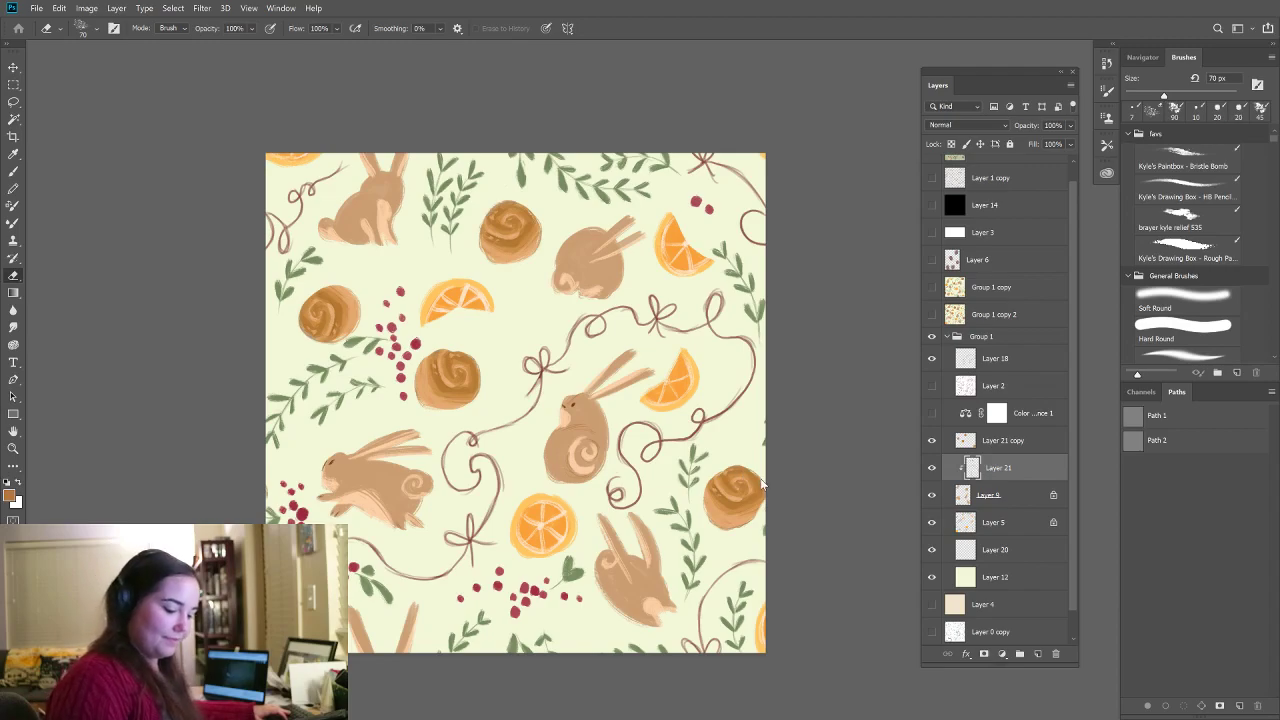
key("b")
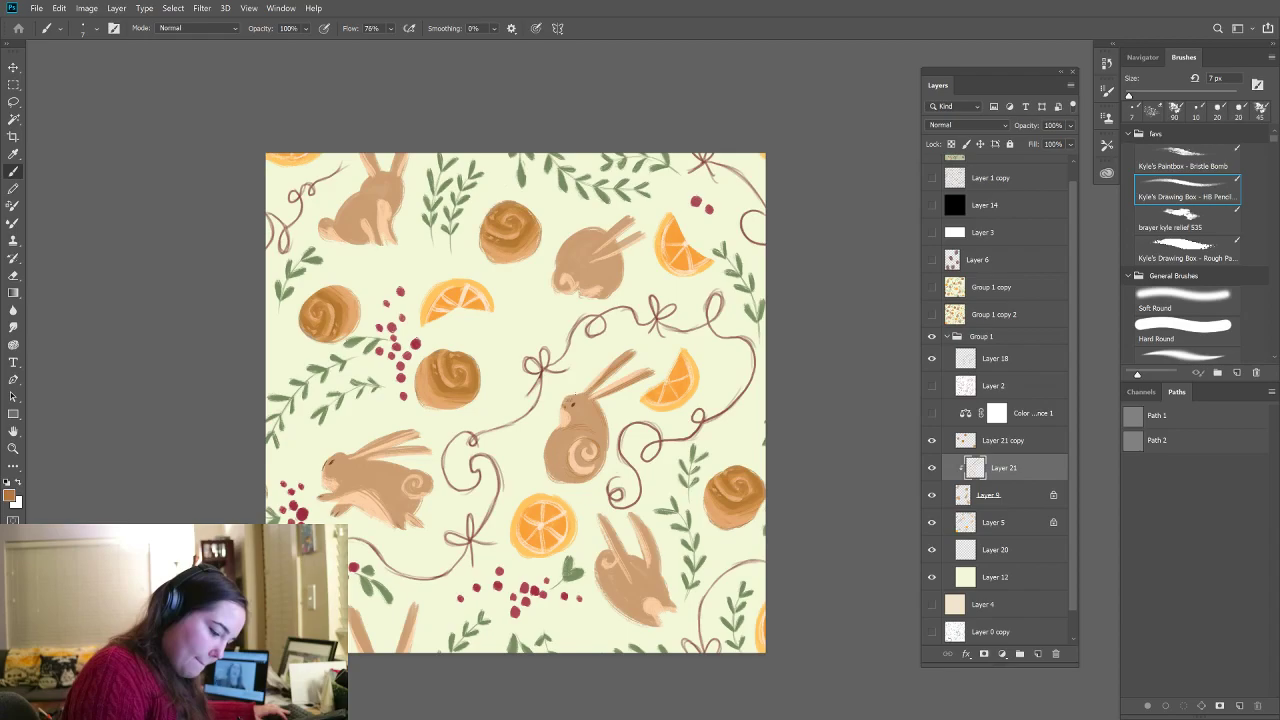
- Unlock Layer 9 and reshape the centre bunny's head using the Eraser and Bristle Bomb brush, then return to Layer 21 with the HB Pencil brush
left_click(1013, 504)
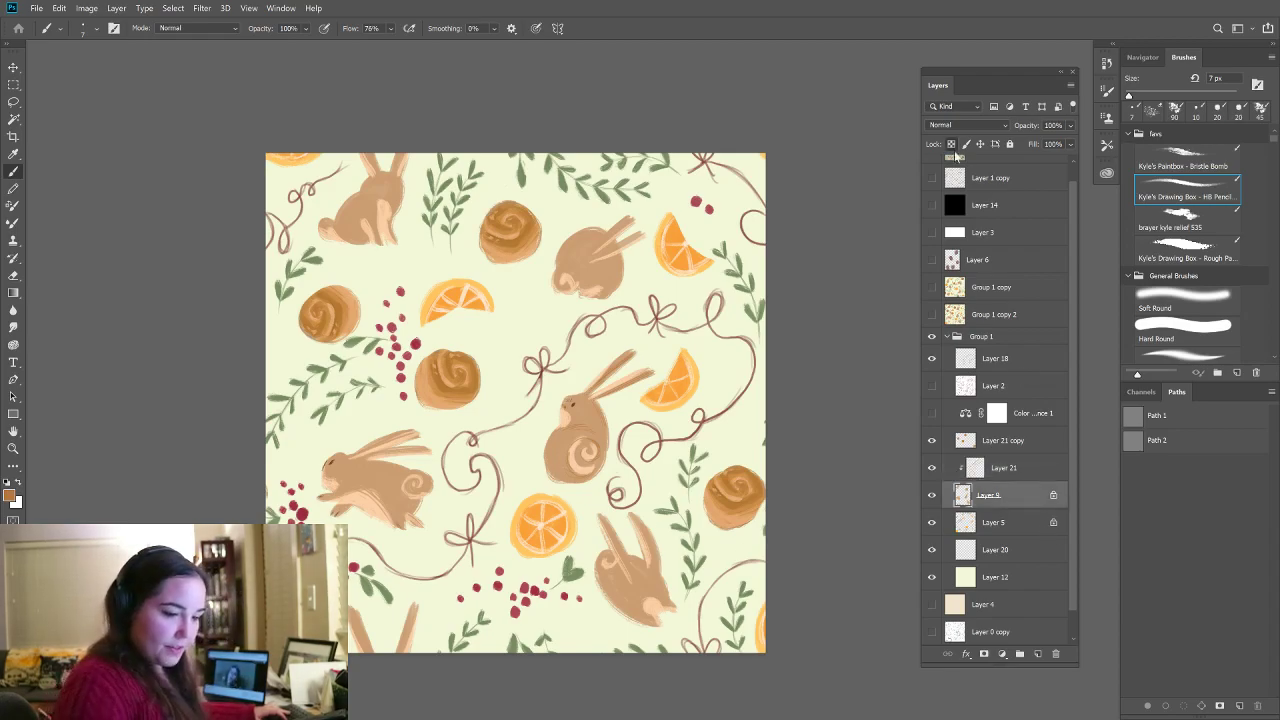
left_click(966, 145)
key("e")
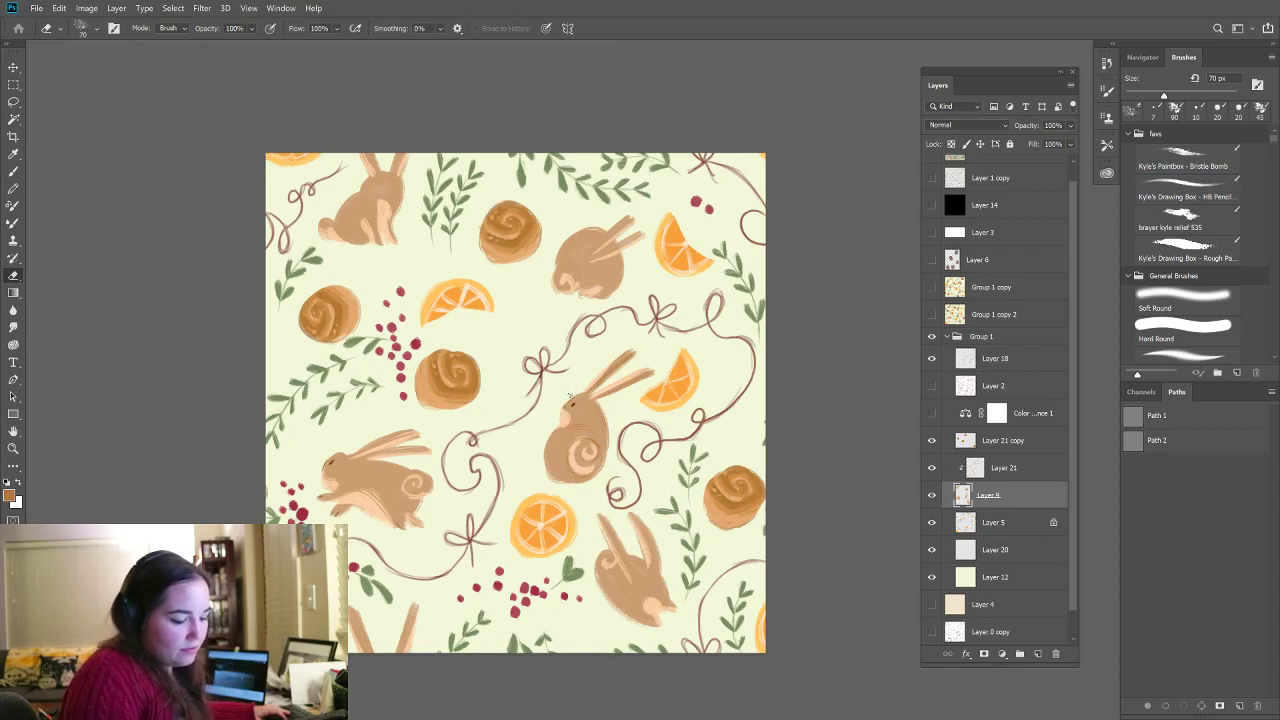
key("b")
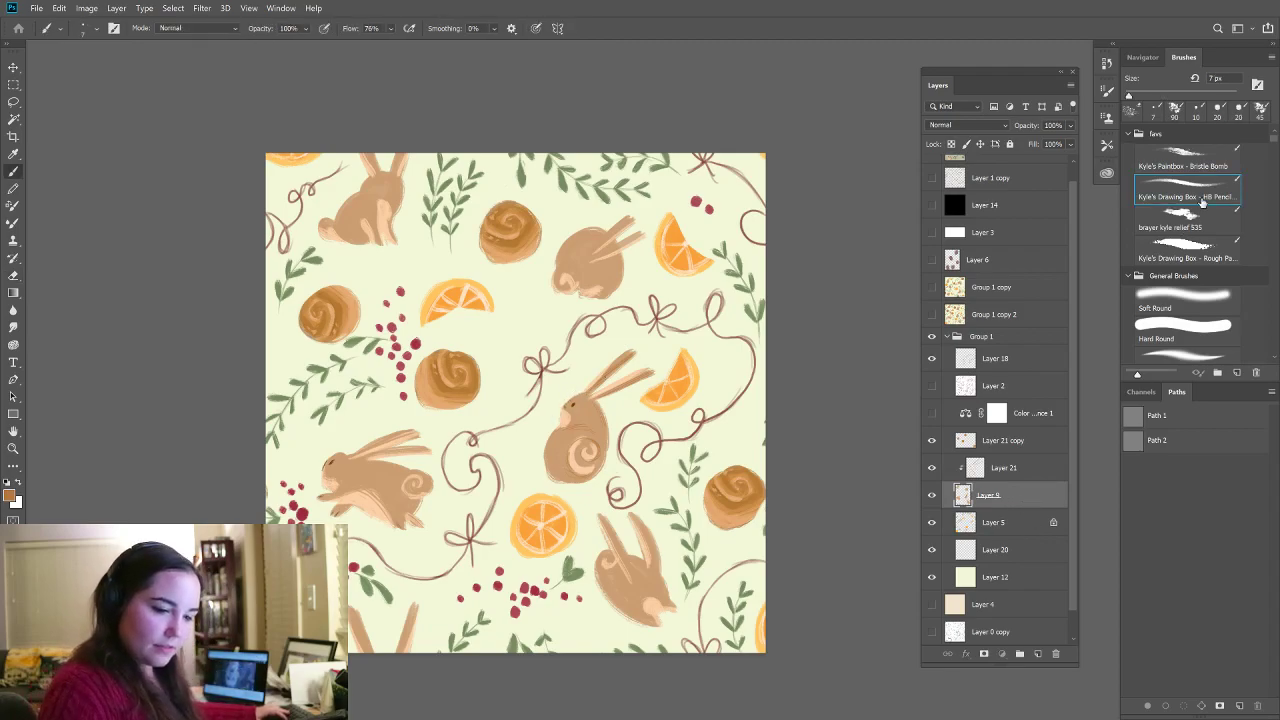
left_click(1208, 160)
left_click_drag(564, 406, 566, 412)
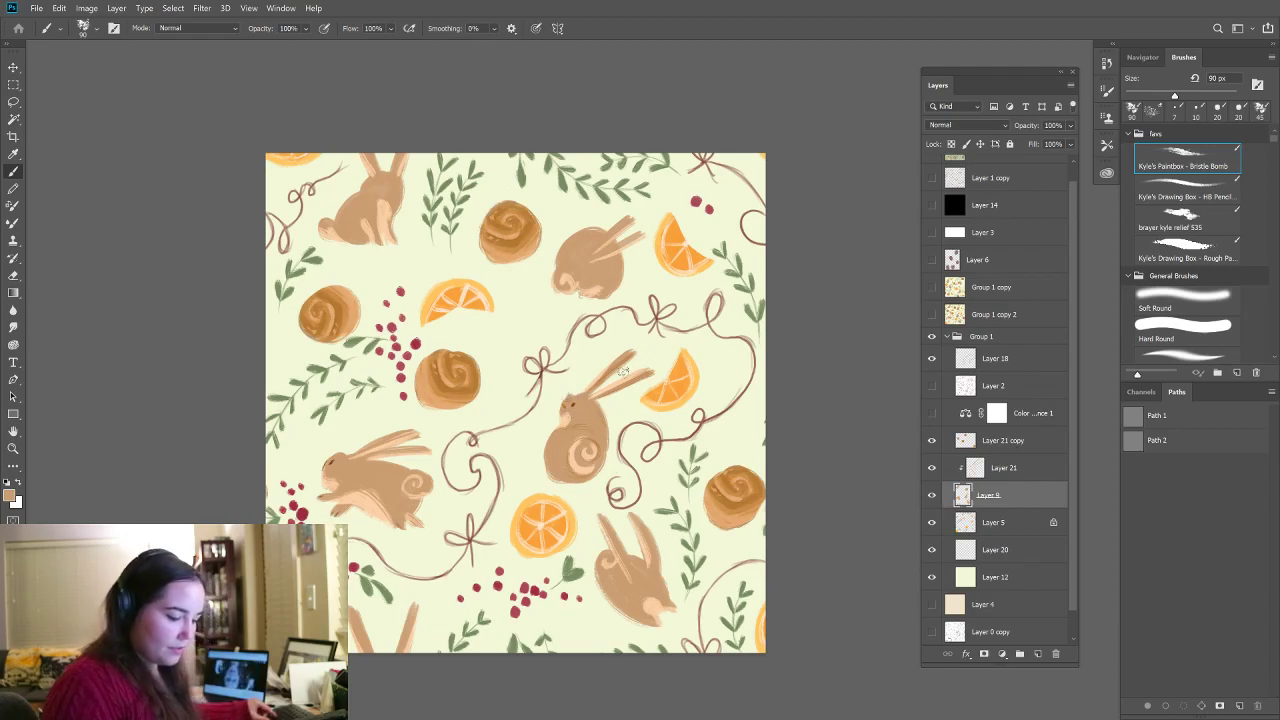
key("e")
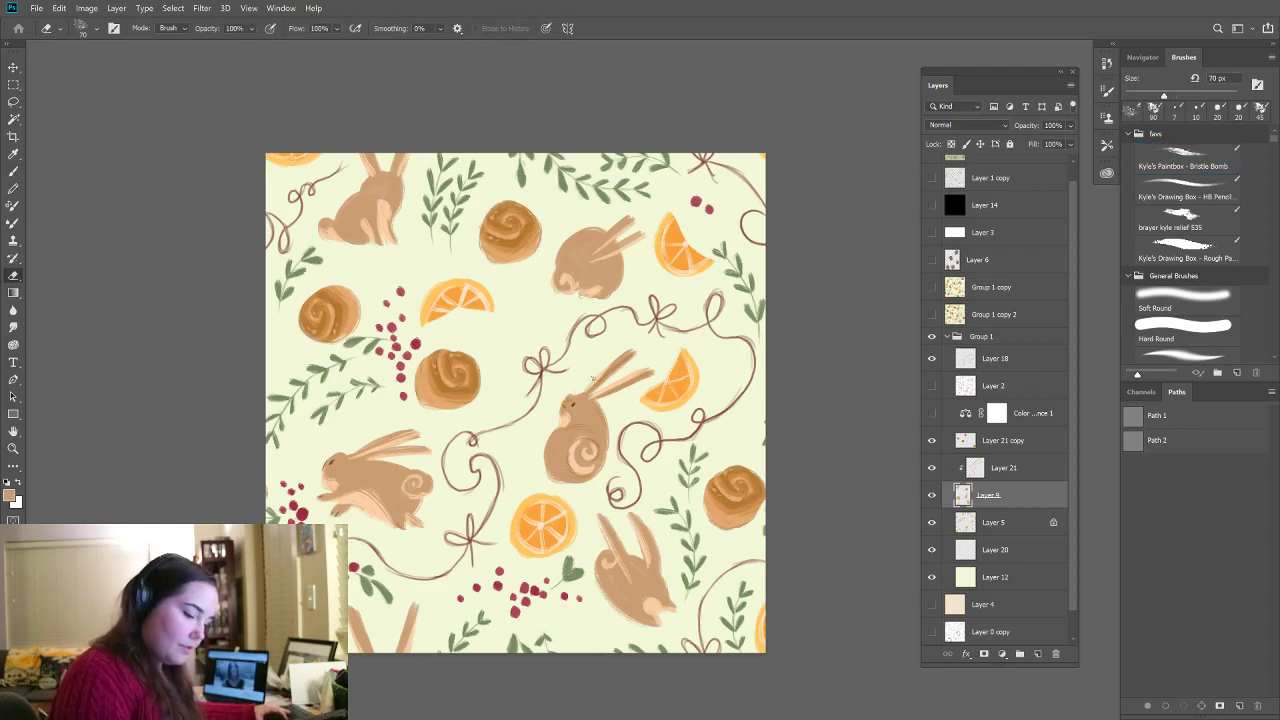
key("b")
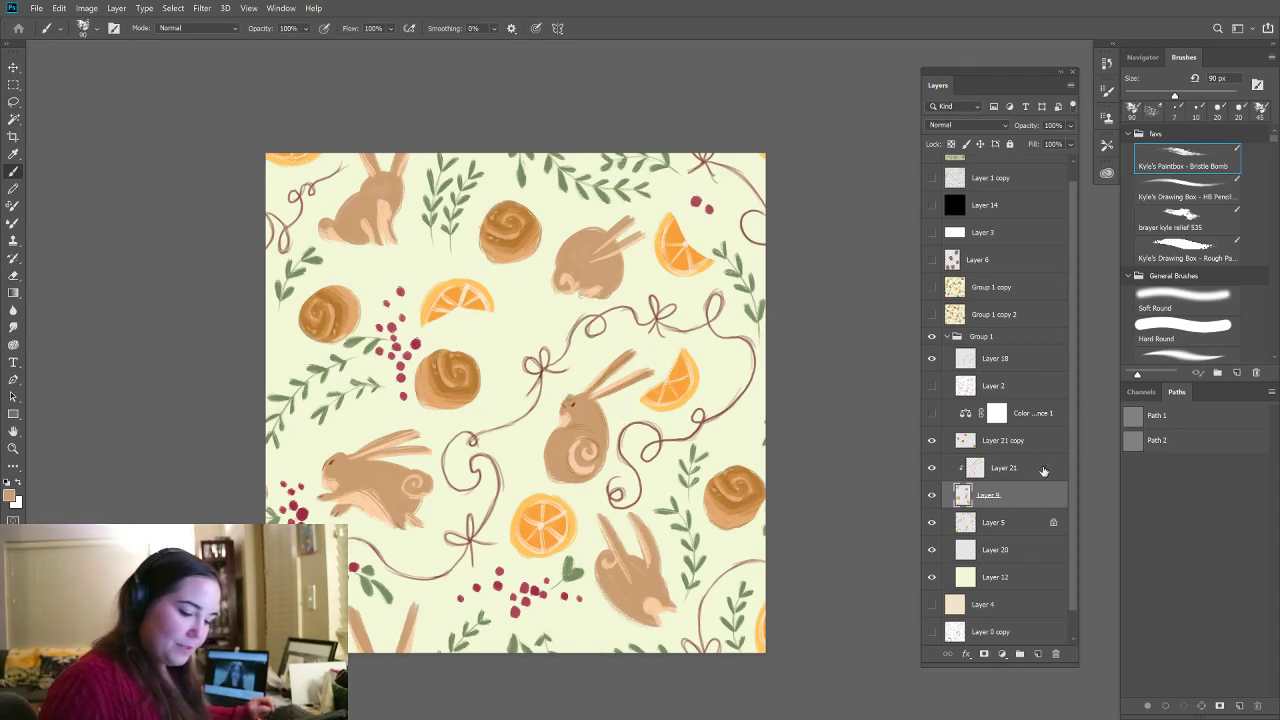
left_click(1000, 470)
left_click(1222, 182)
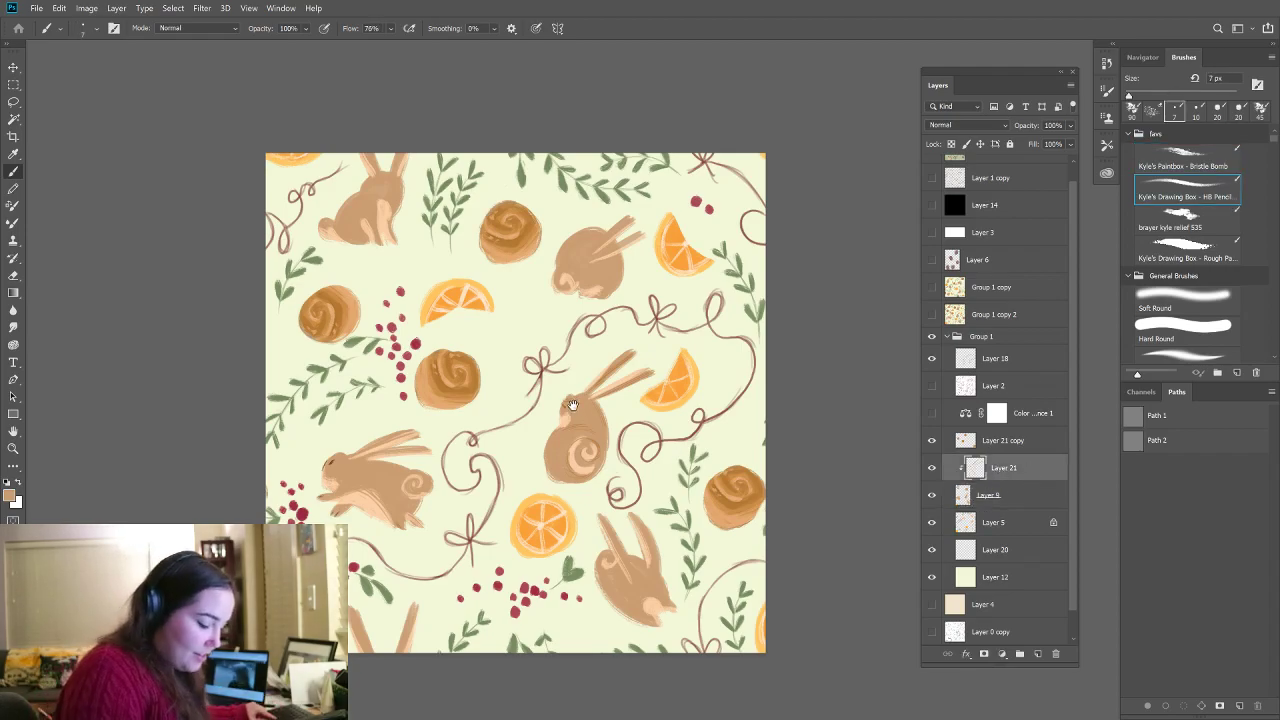
key("super")
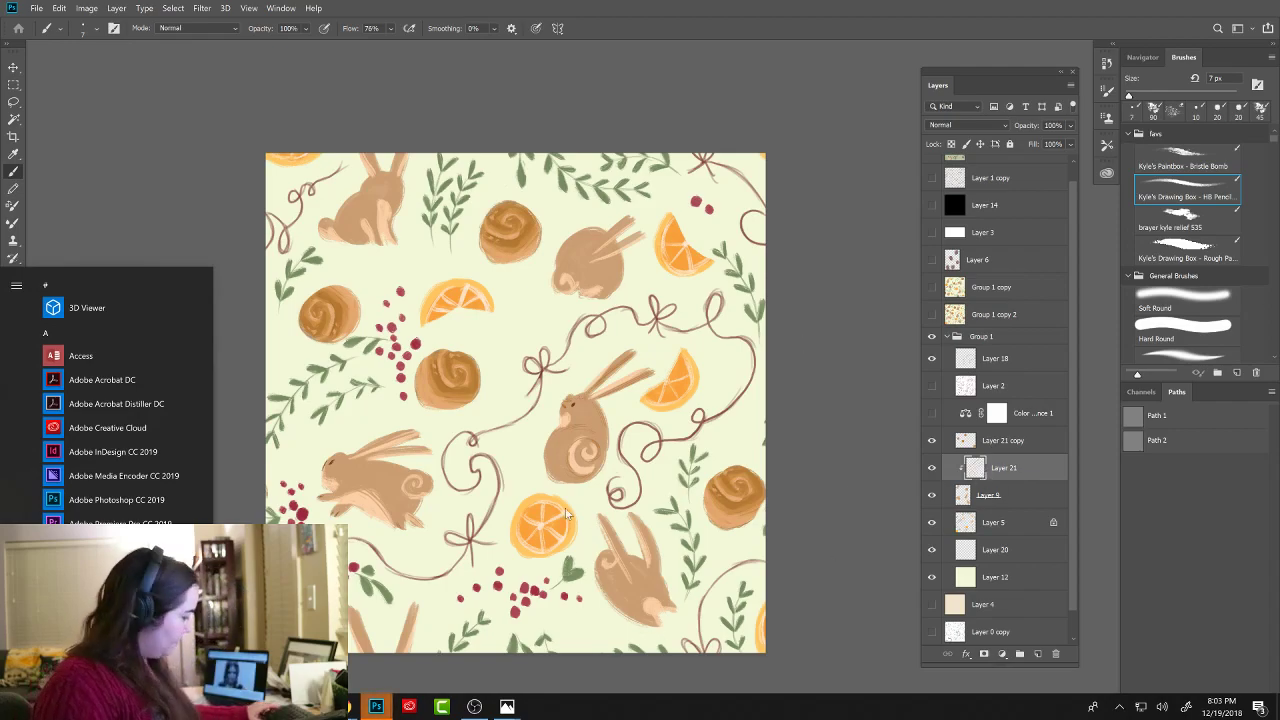
type("b")
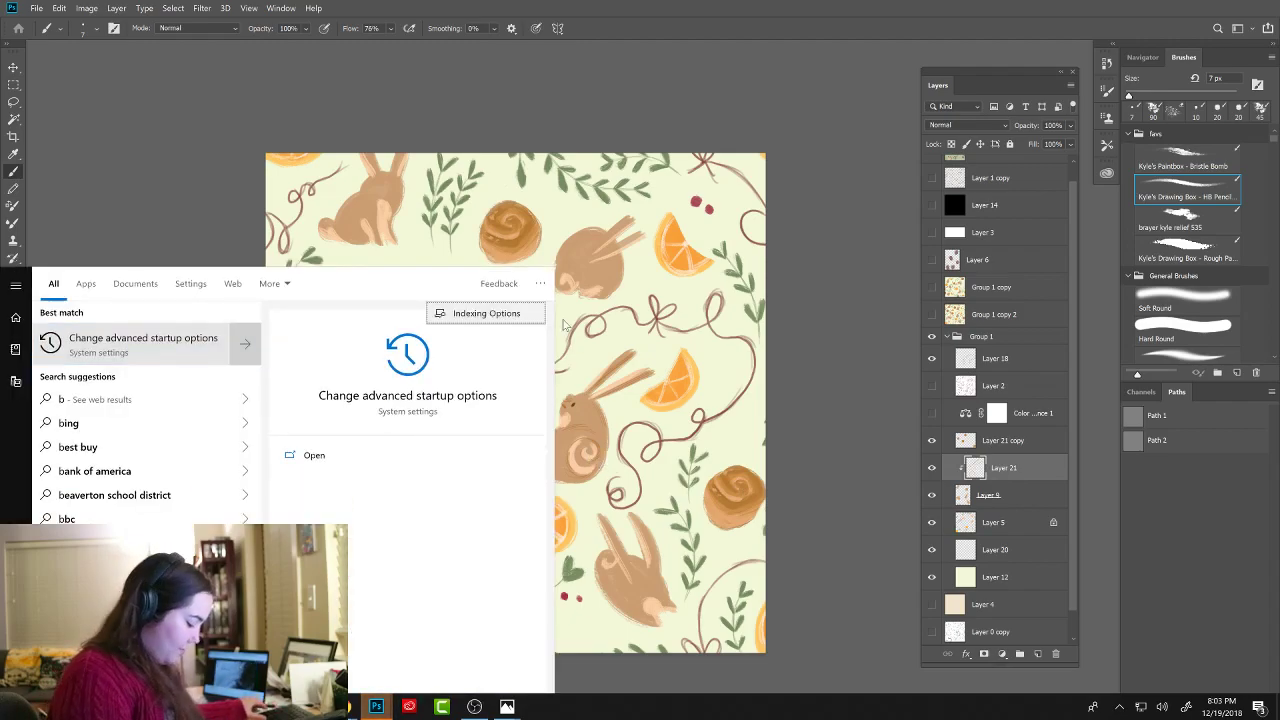
key("Escape")
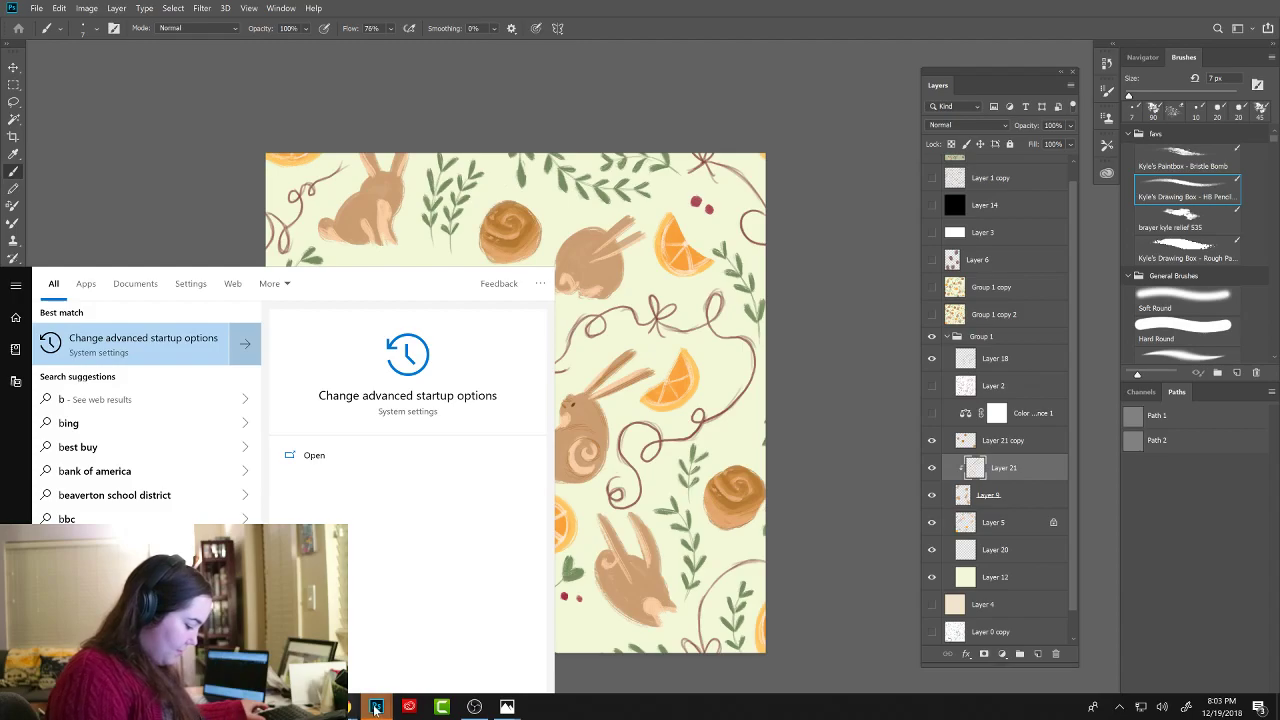
key("BackSpace")
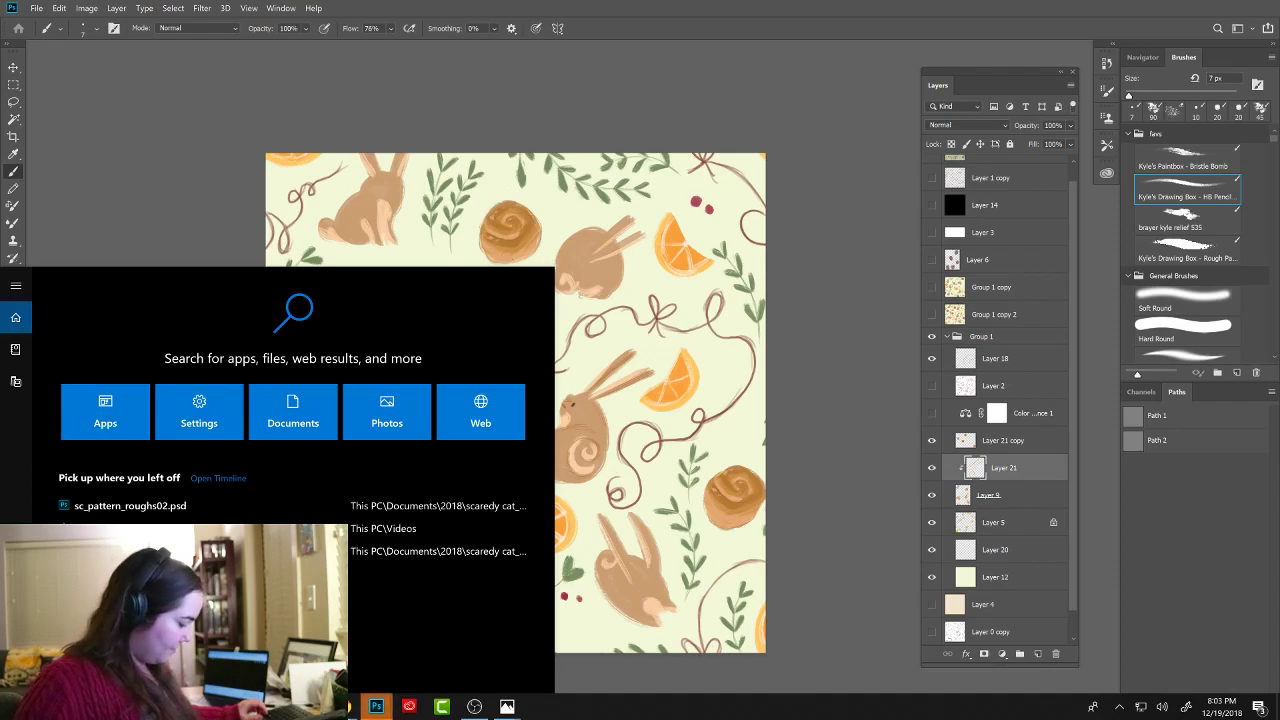
left_click(16, 706)
left_click(16, 706)
- Make Layer 21 active and leave full-screen mode for the standard screen mode
left_click(1026, 490)
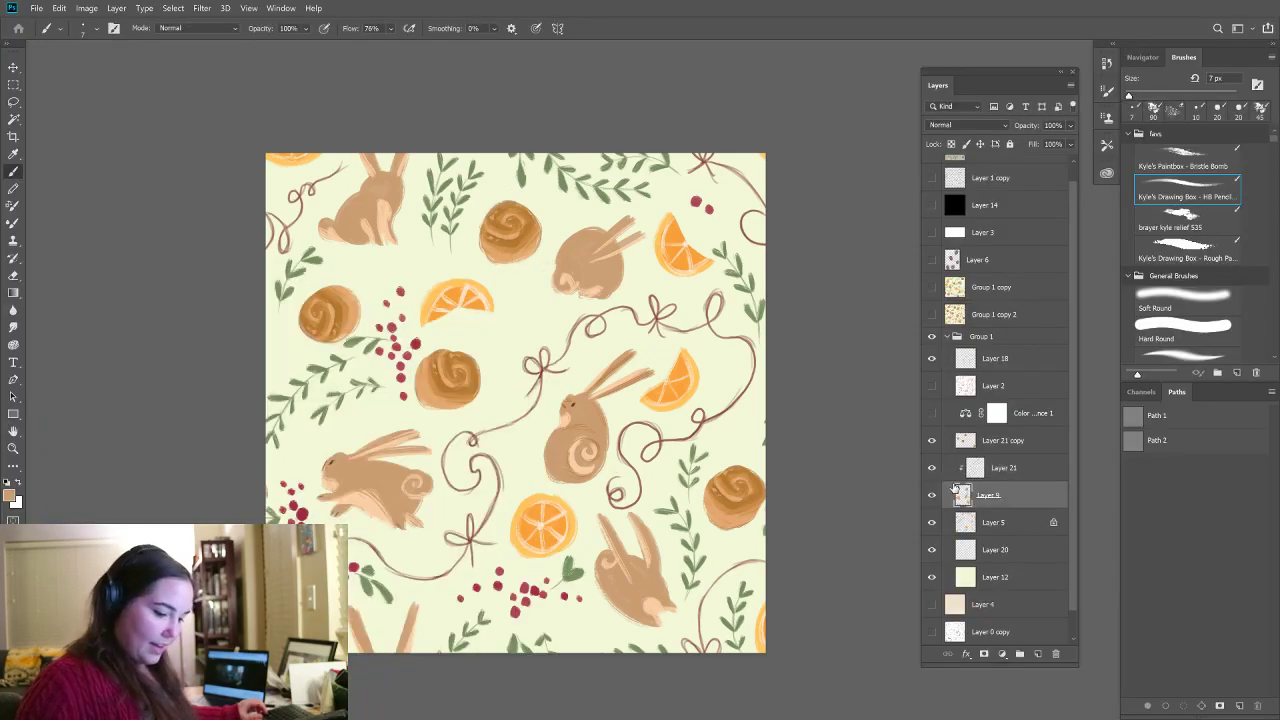
left_click(975, 478)
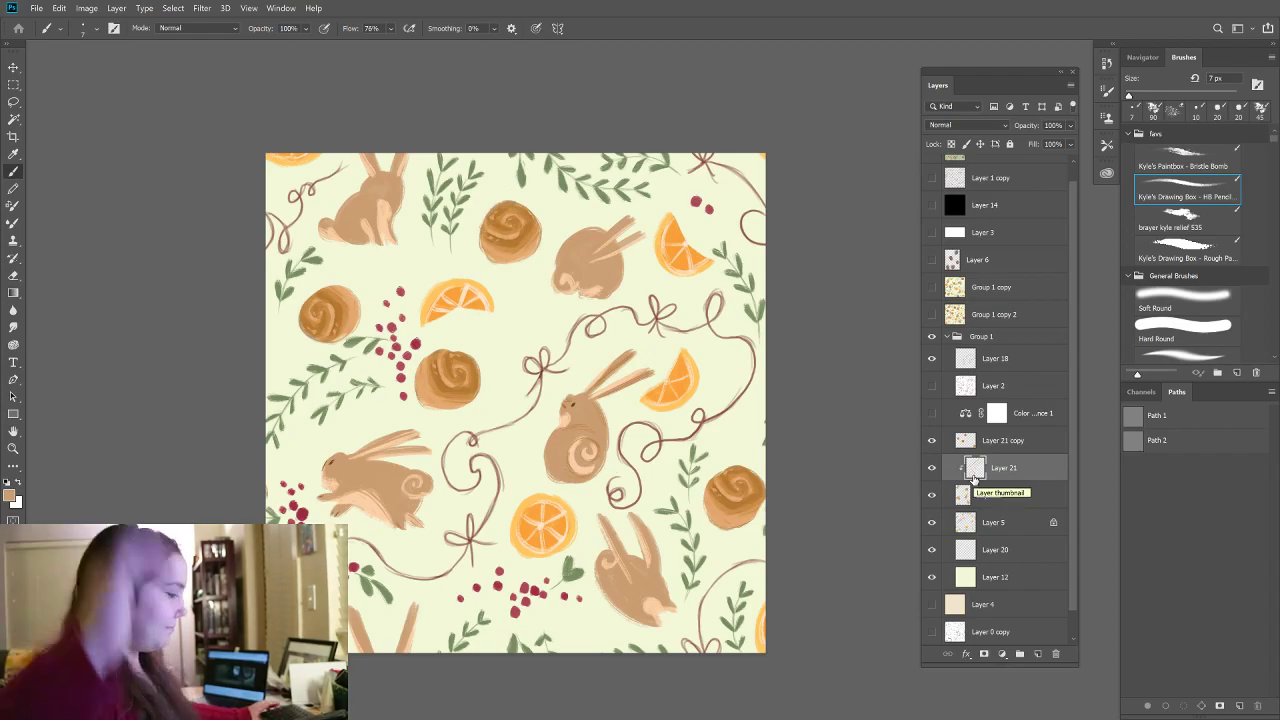
key("f")
key("f")
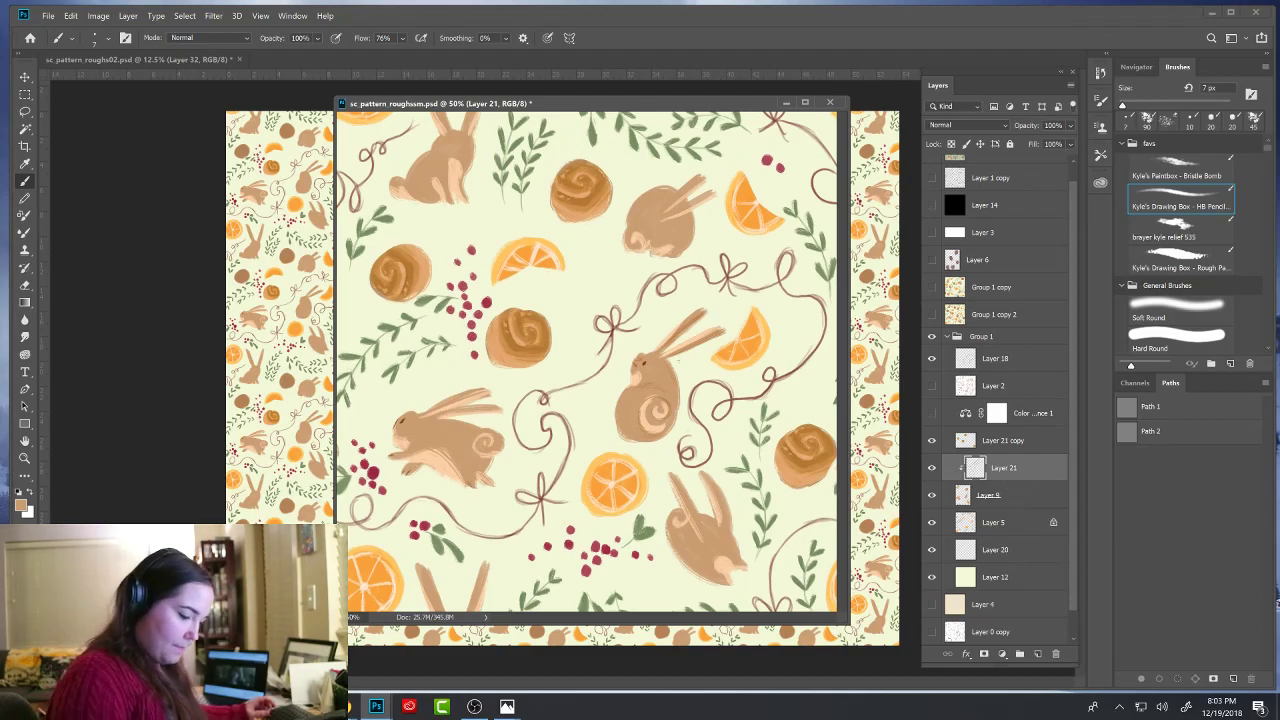
- Rework the centre bunny's face on Layer 21 and Layer 9 using the Eraser and the HB Pencil brush
key("e")
left_click(1002, 496)
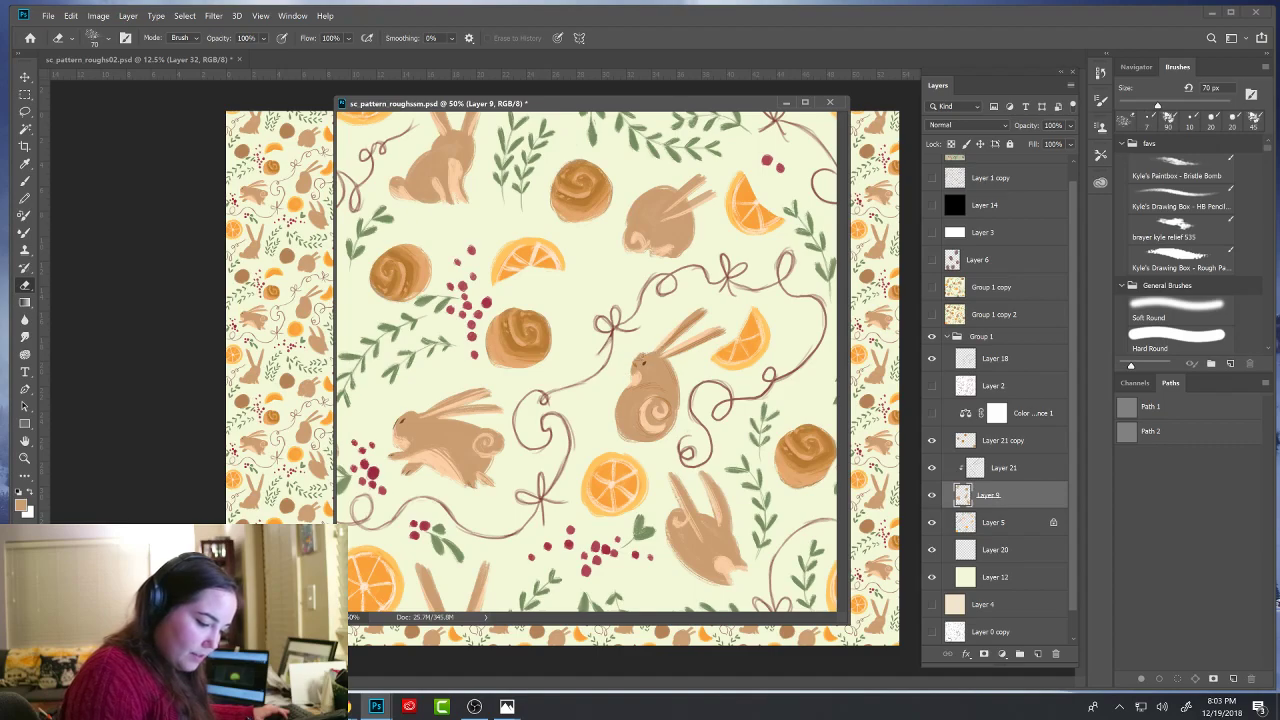
left_click(990, 474)
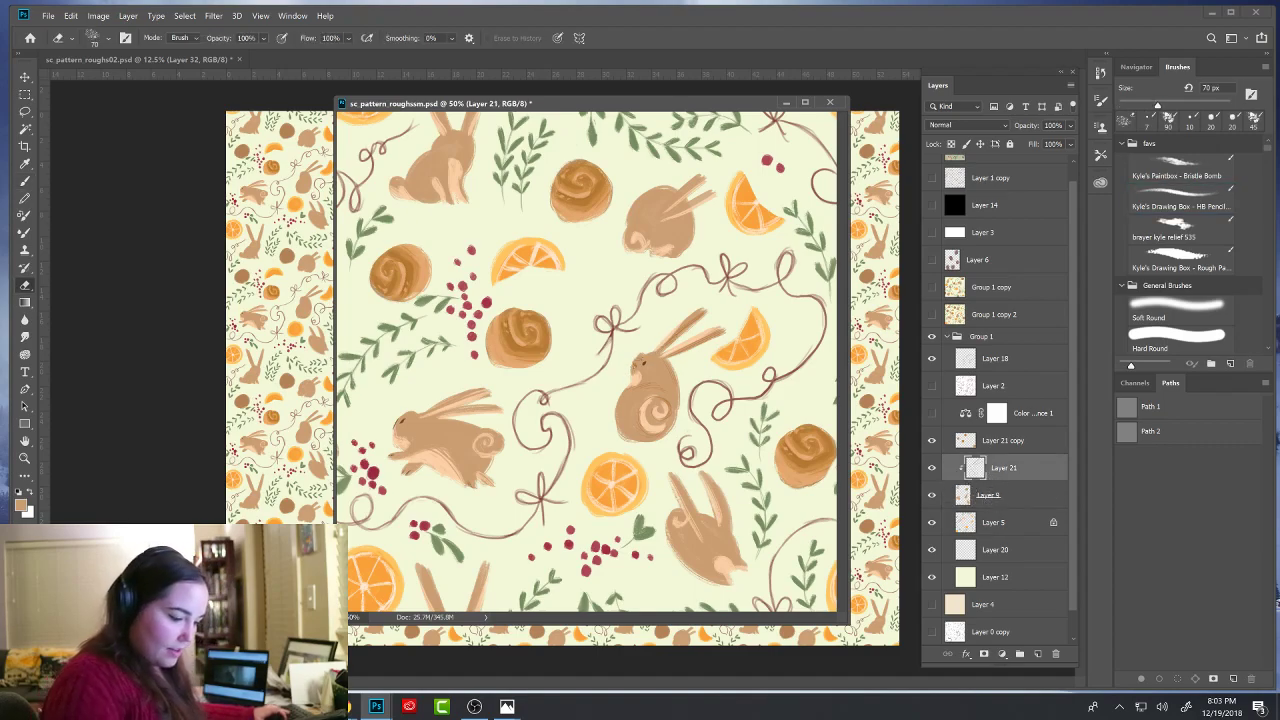
key("b")
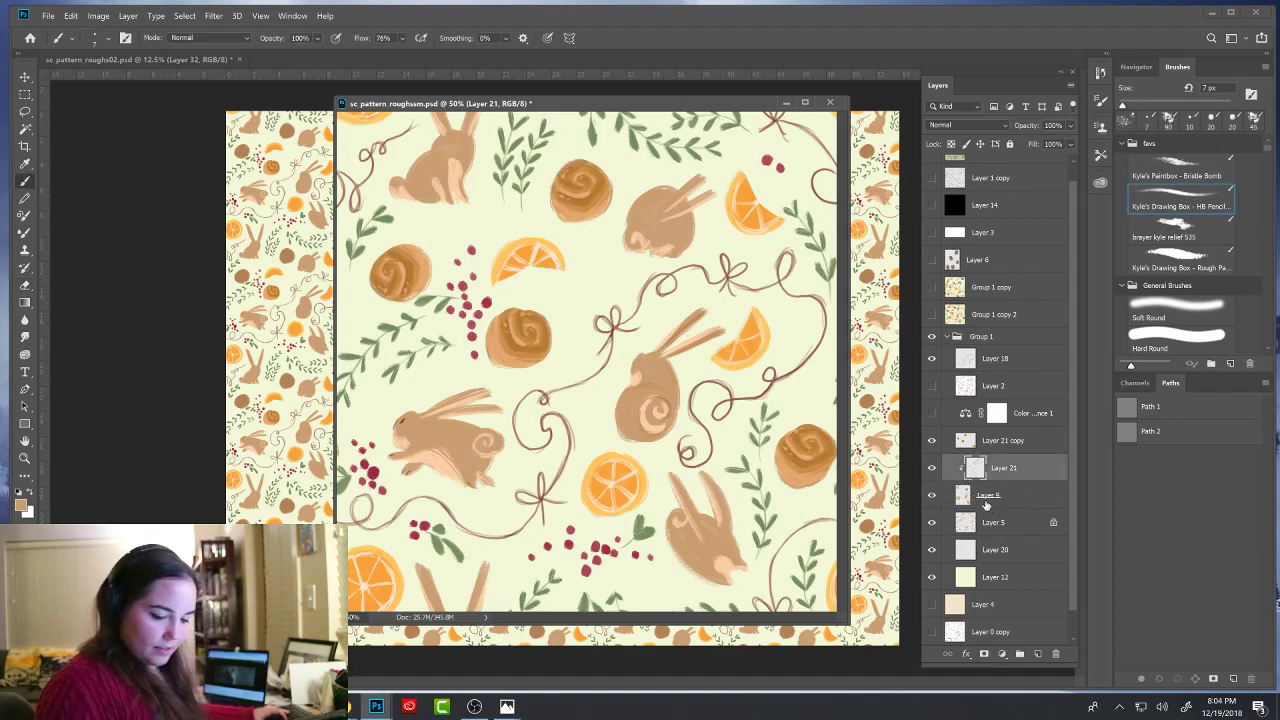
left_click(990, 495)
left_click(1004, 474)
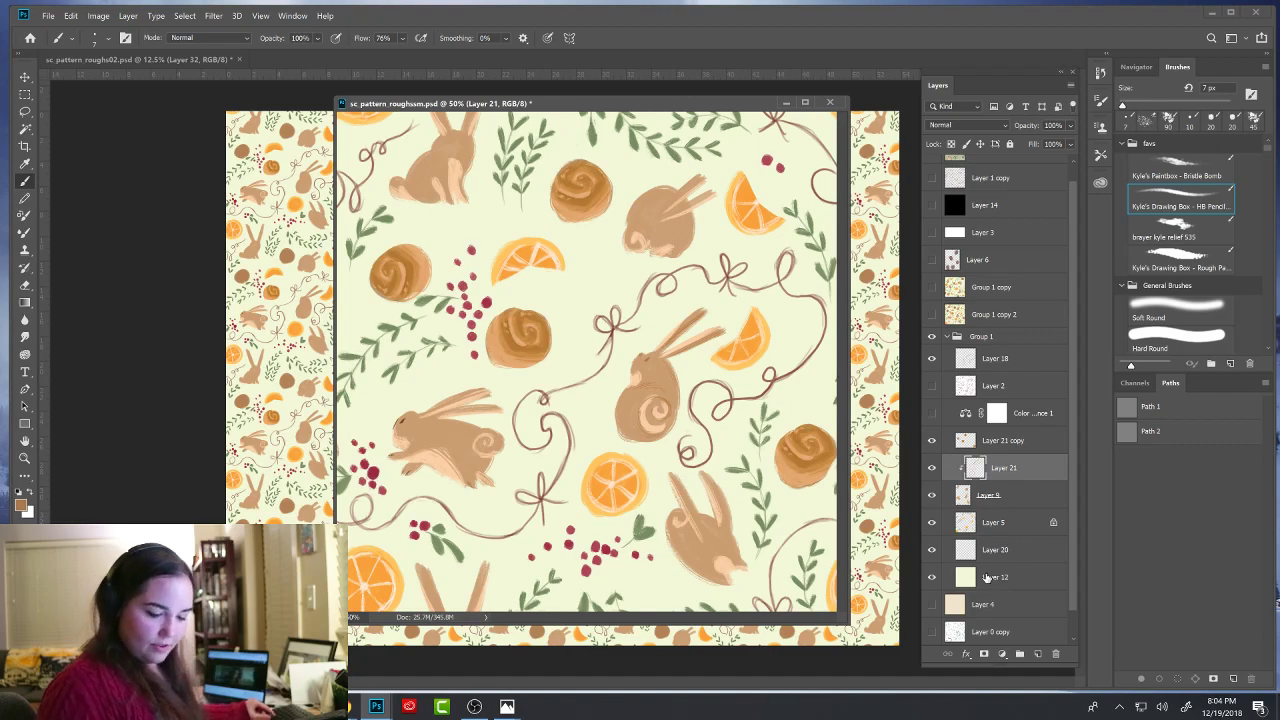
- Touch up the centre bunny's head on Layer 9 using the Eraser and the Bristle Bomb brush with colours sampled from the artwork
left_click(1022, 530)
left_click(1027, 499)
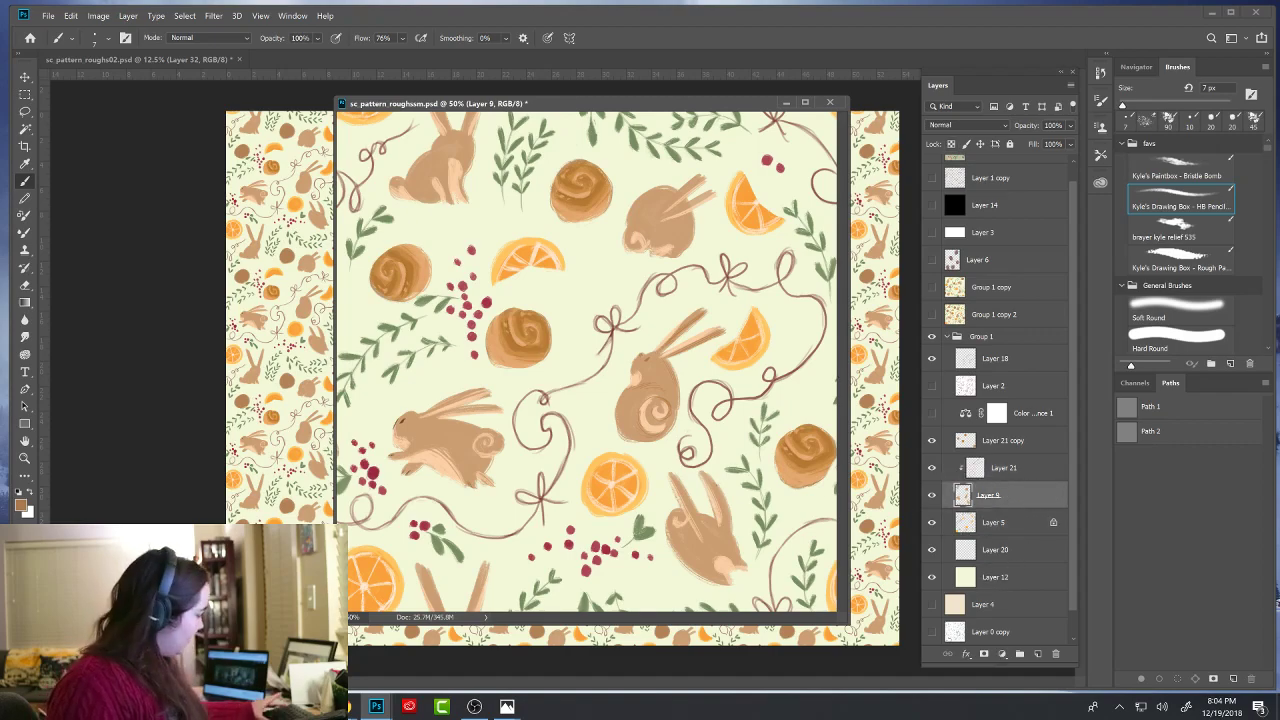
key("e")
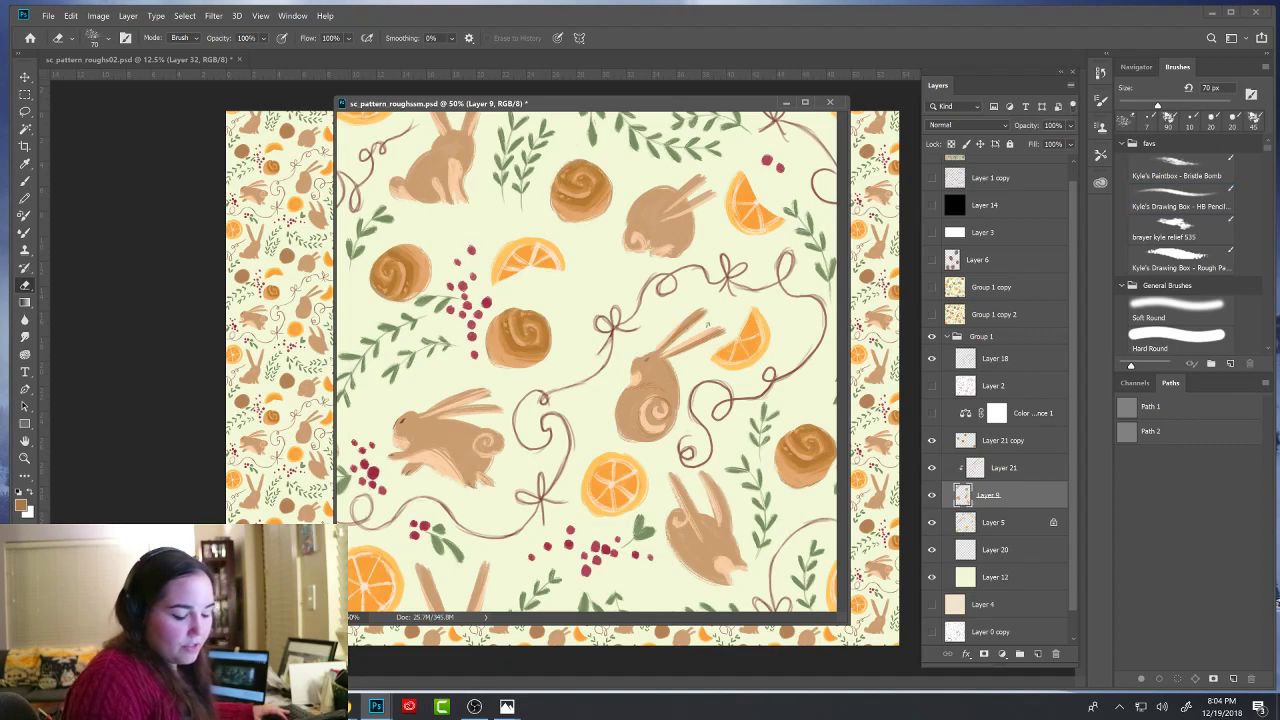
key("b")
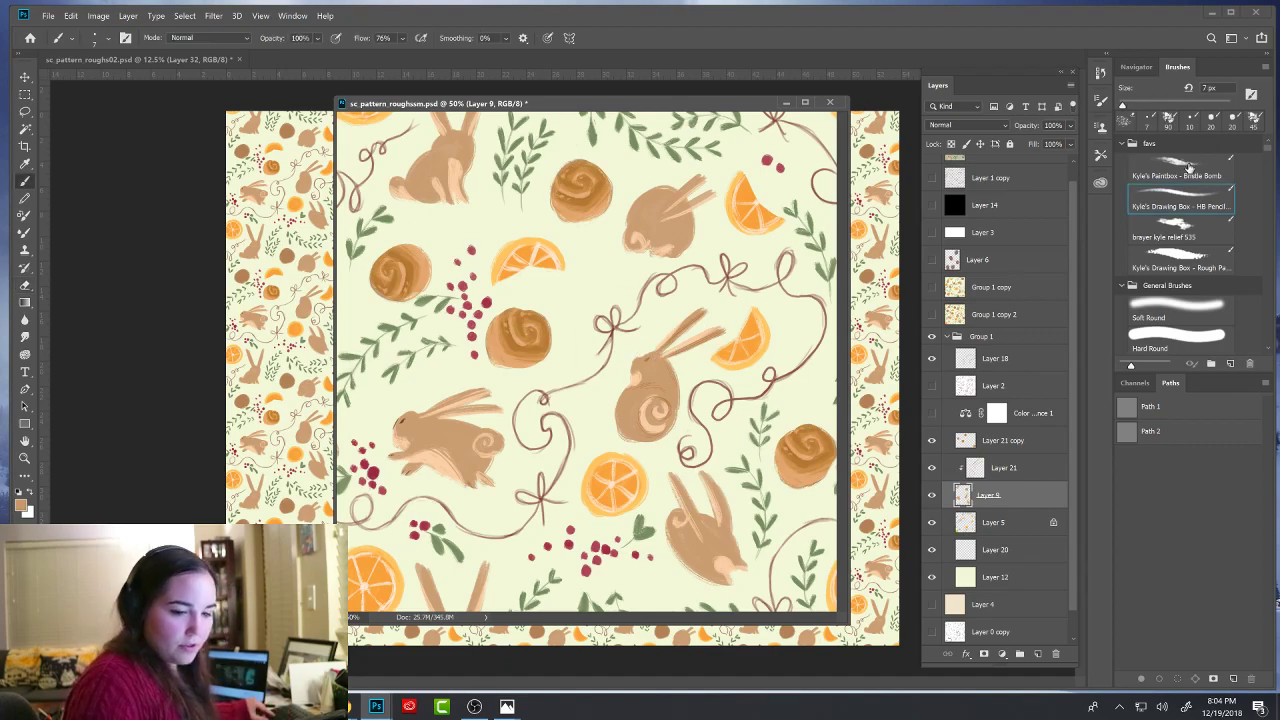
left_click_drag(638, 362, 644, 358)
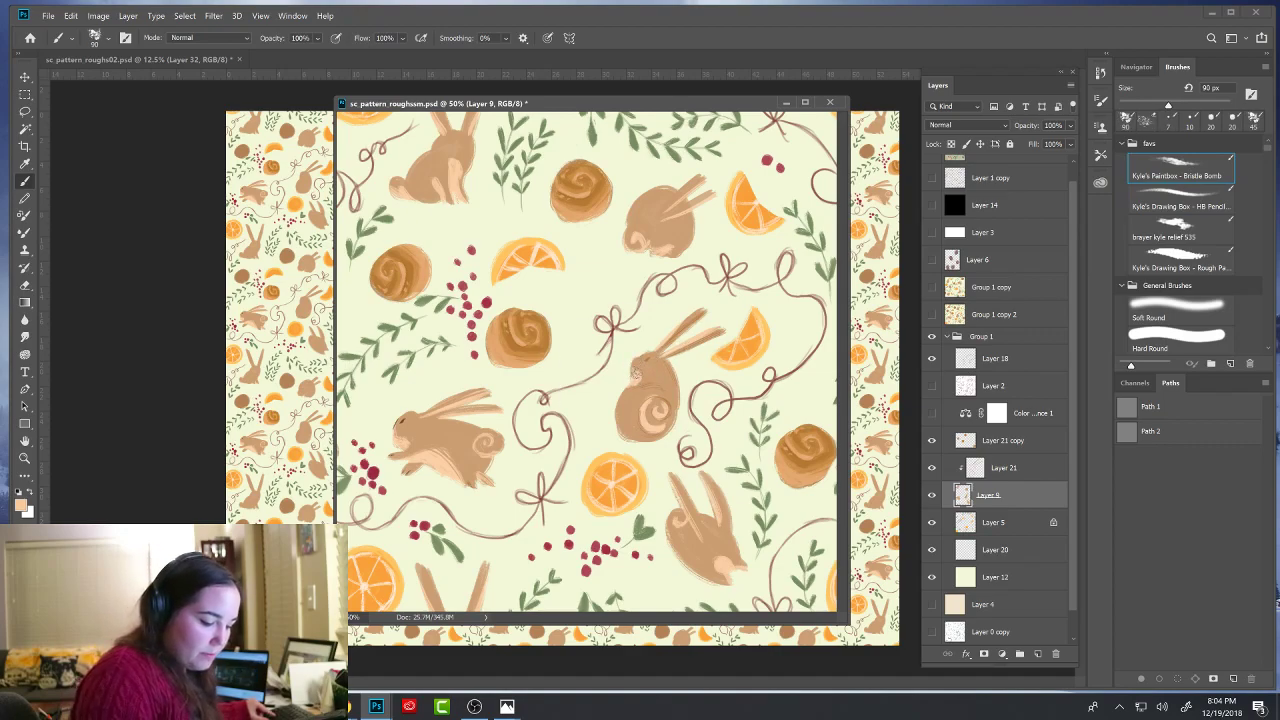
left_click(662, 367, "alt")
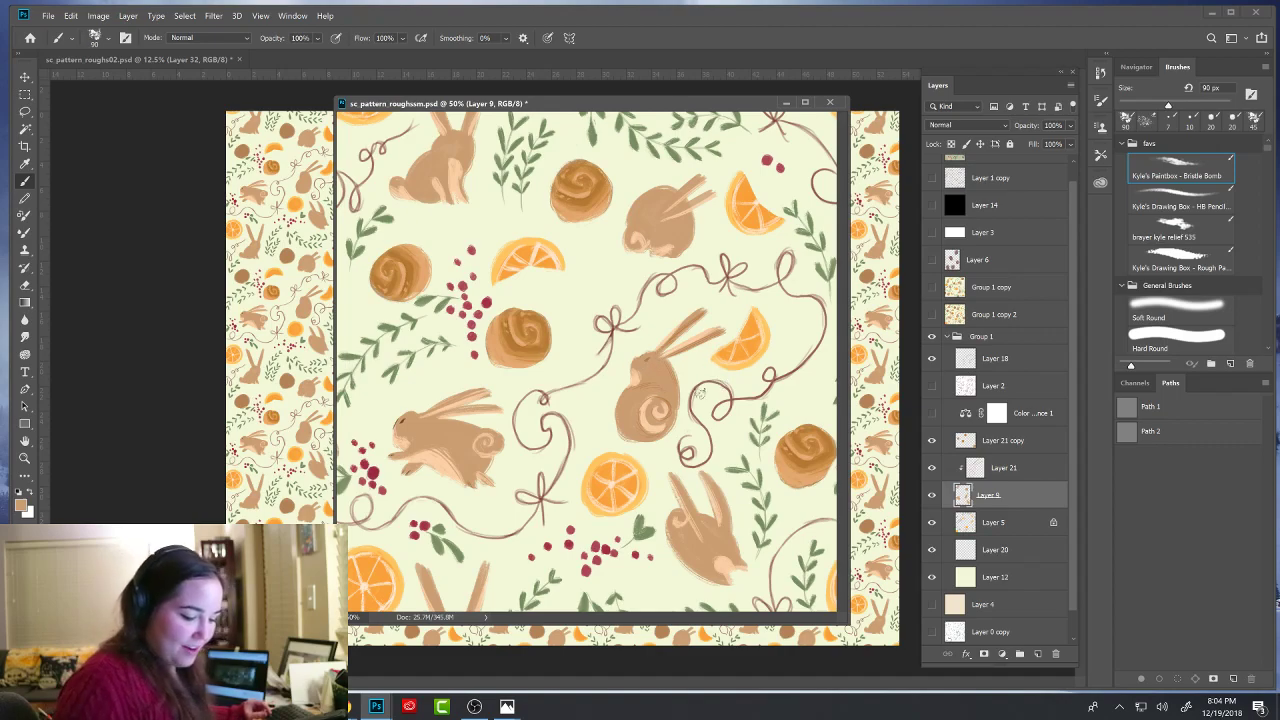
- Redraw the centre bunny's eye on Layer 21 with the HB Pencil brush in a dark reddish brown sampled from the artwork
left_click(998, 476)
left_click(1186, 205)
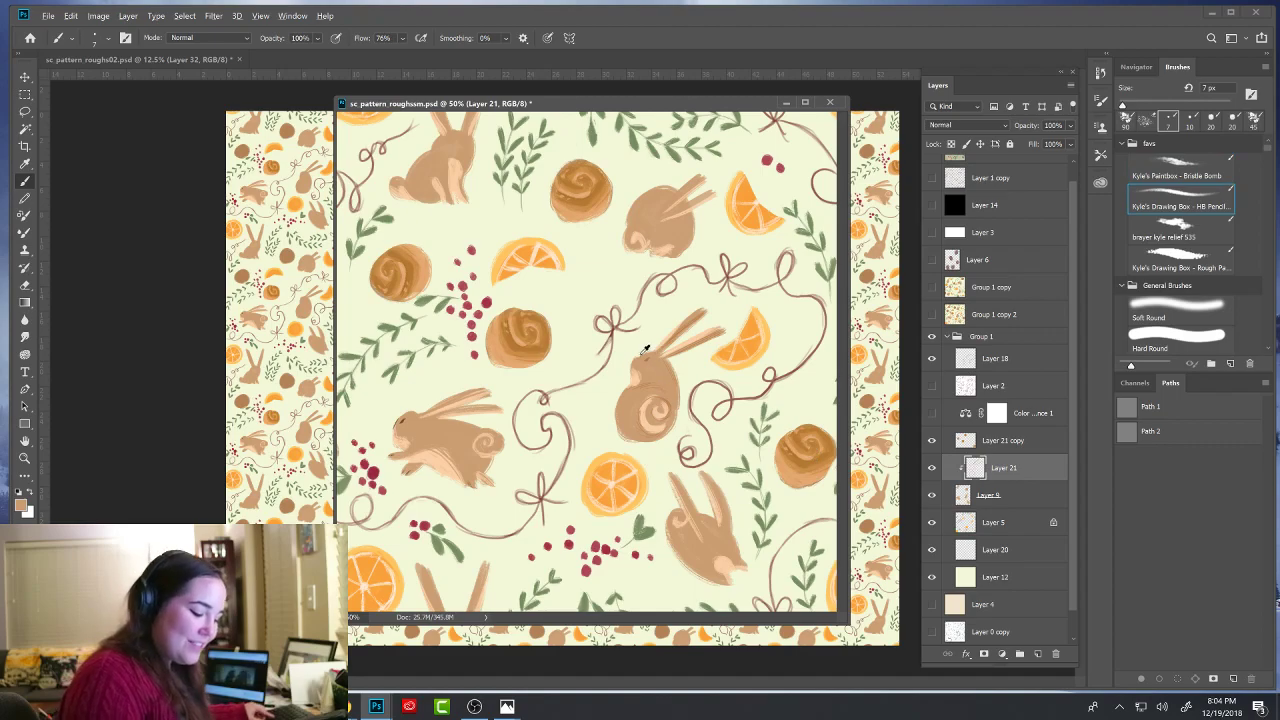
left_click(551, 397, "alt")
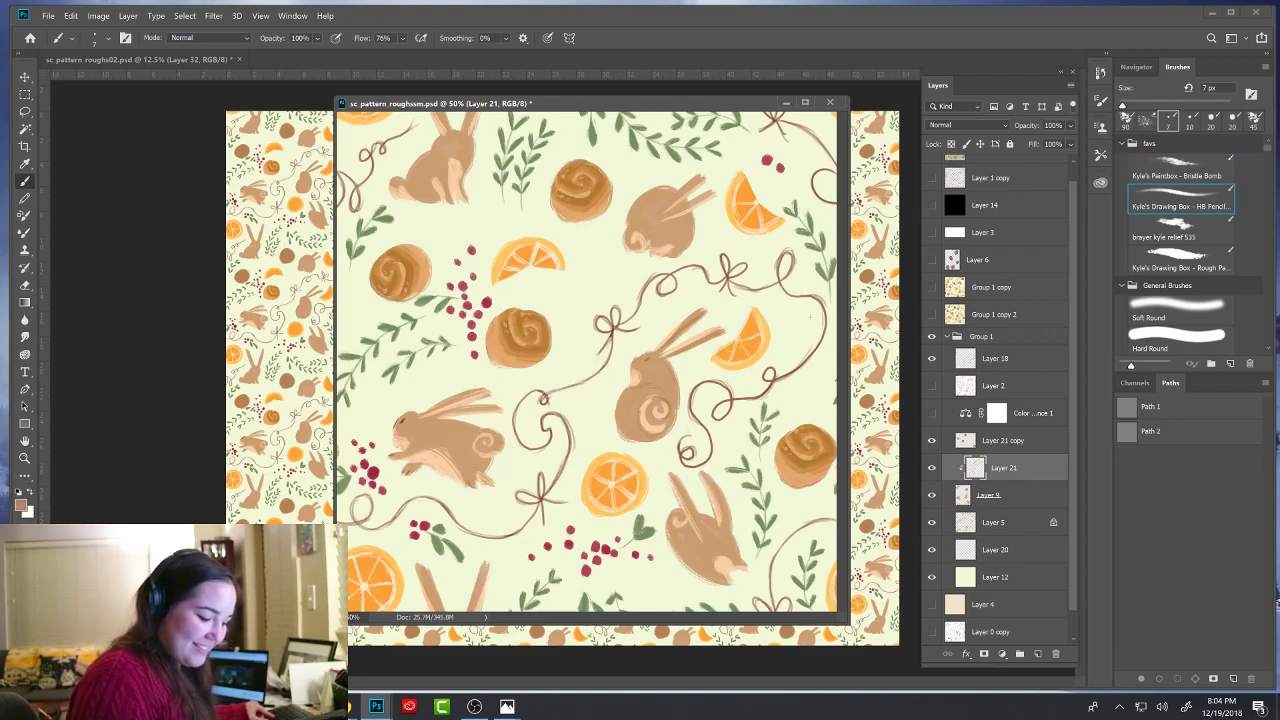
left_click(618, 325, "alt")
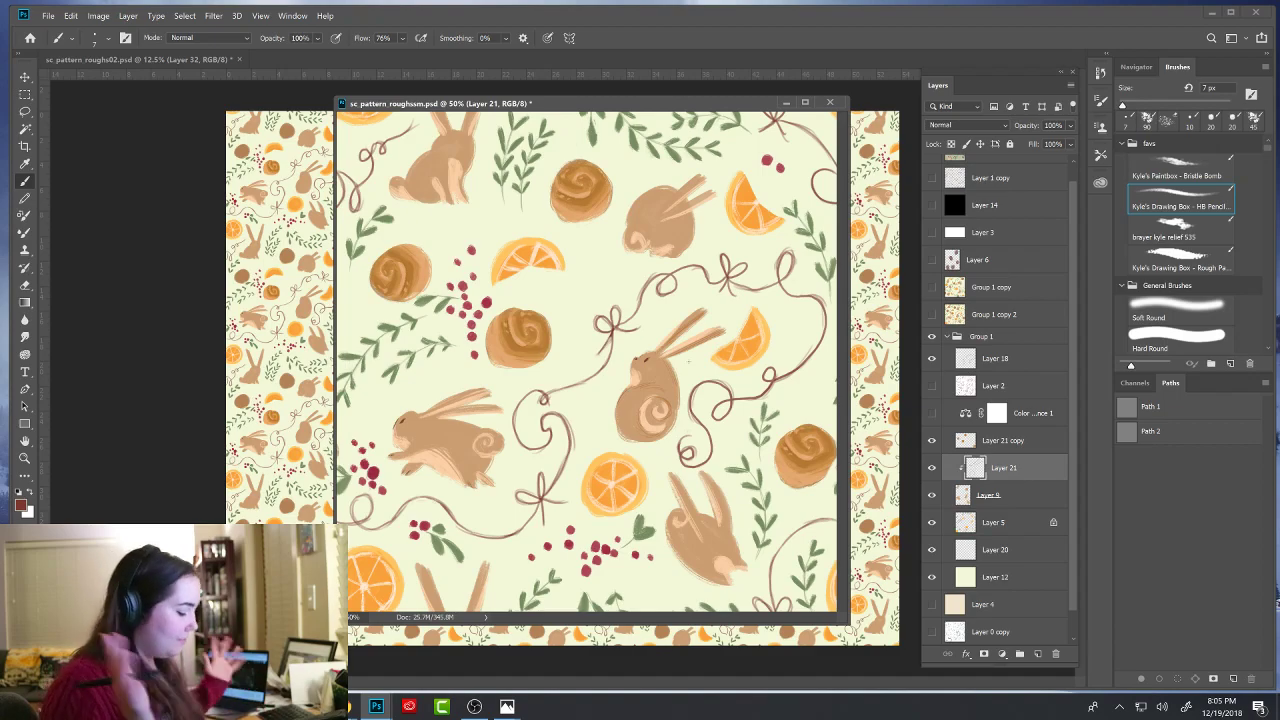
- Draw short fur strokes on the leaping and centre bunnies in a golden brown sampled from the bun, correcting them with the Eraser
left_click(514, 339, "alt")
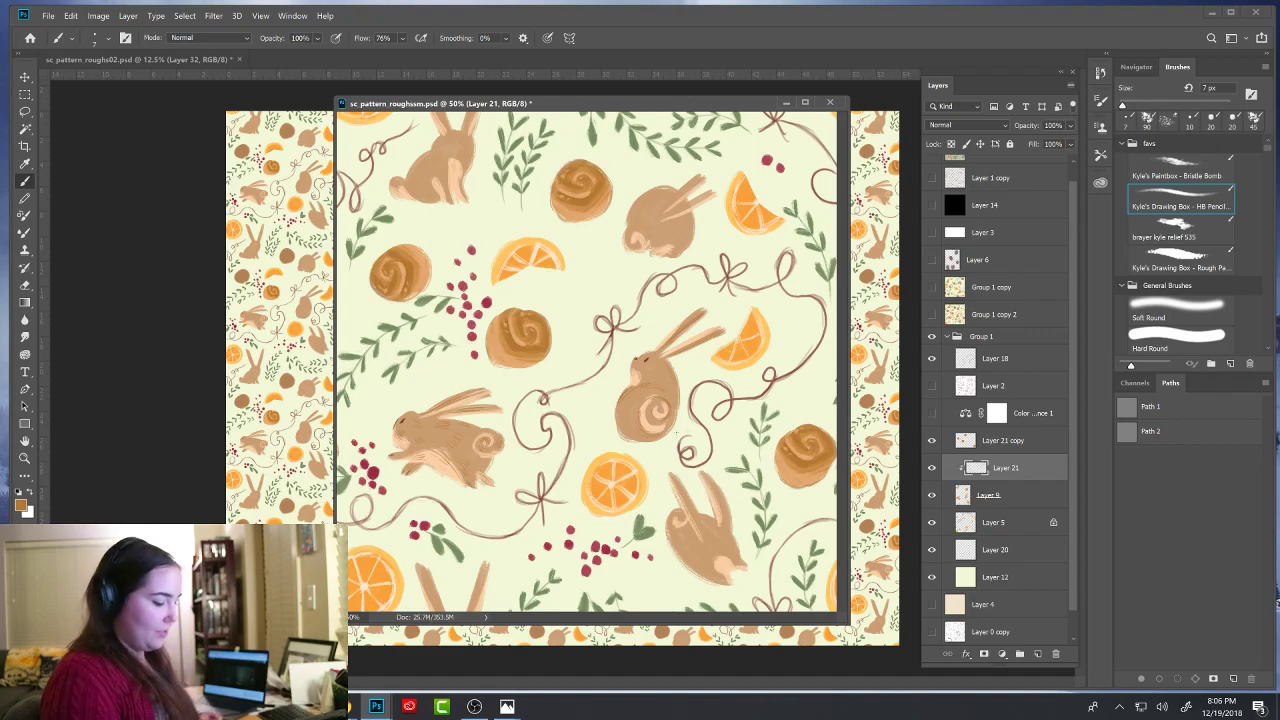
key("e")
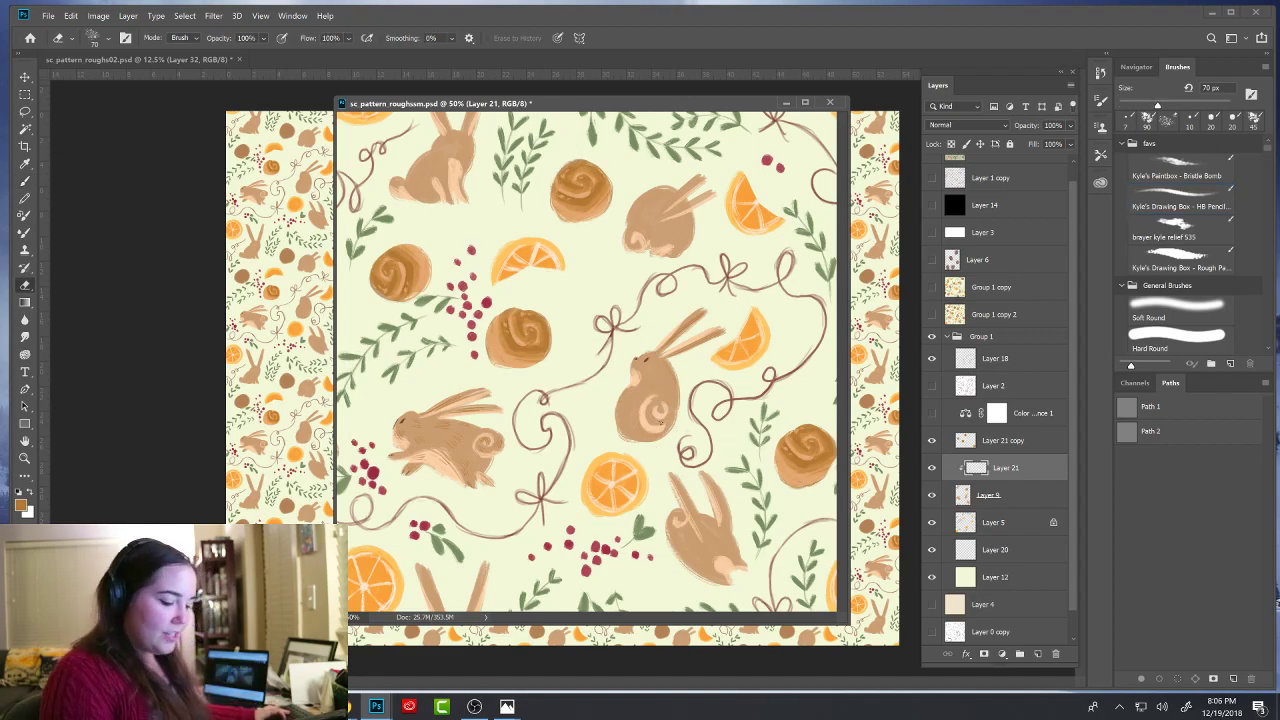
key("b")
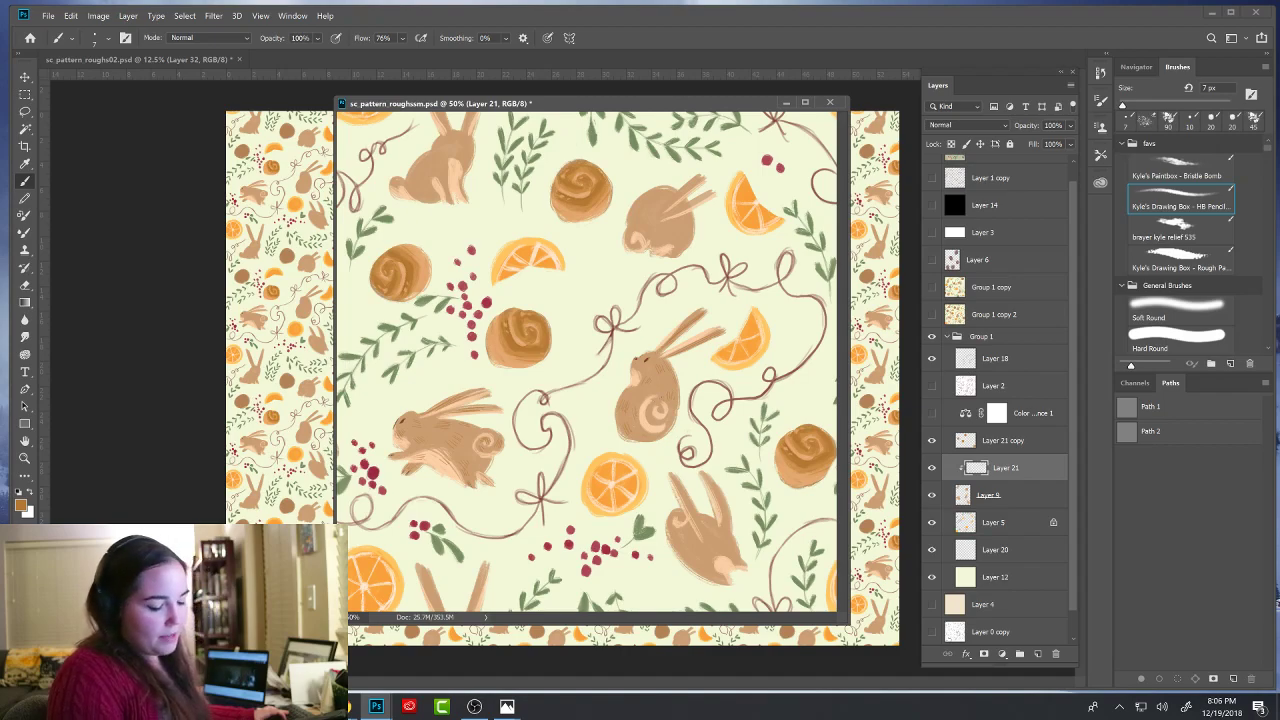
key("e")
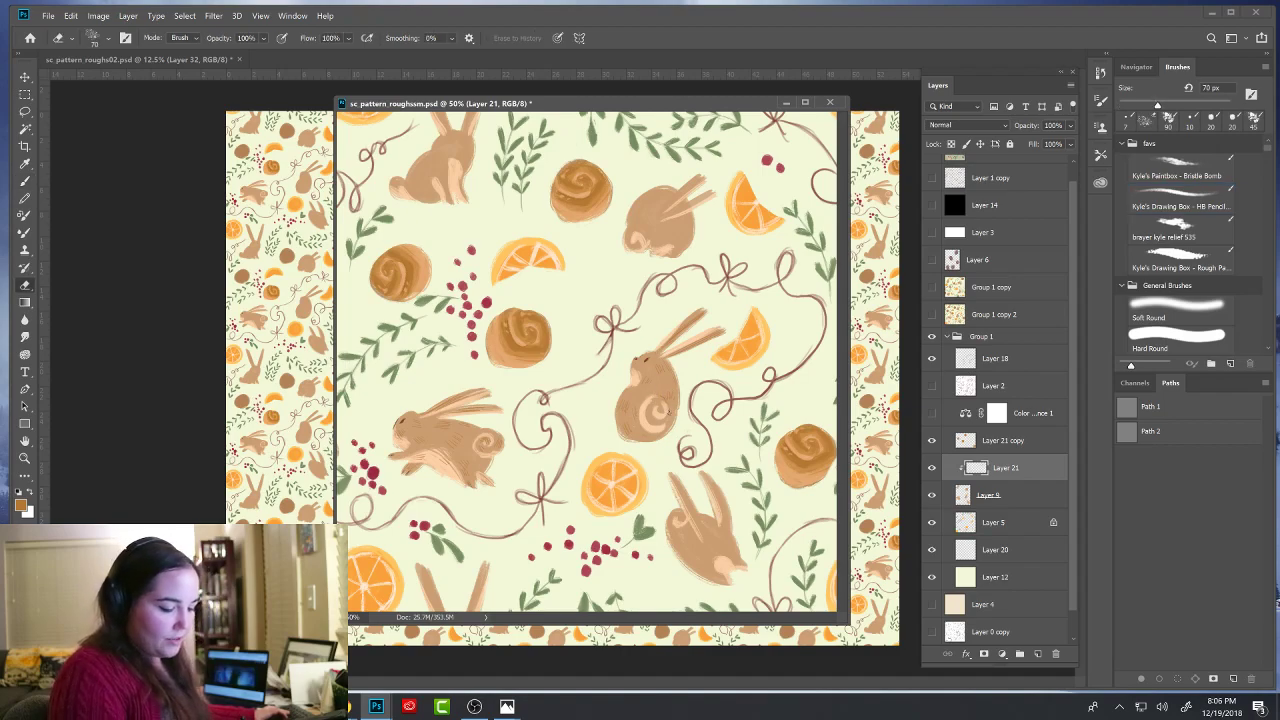
key("b")
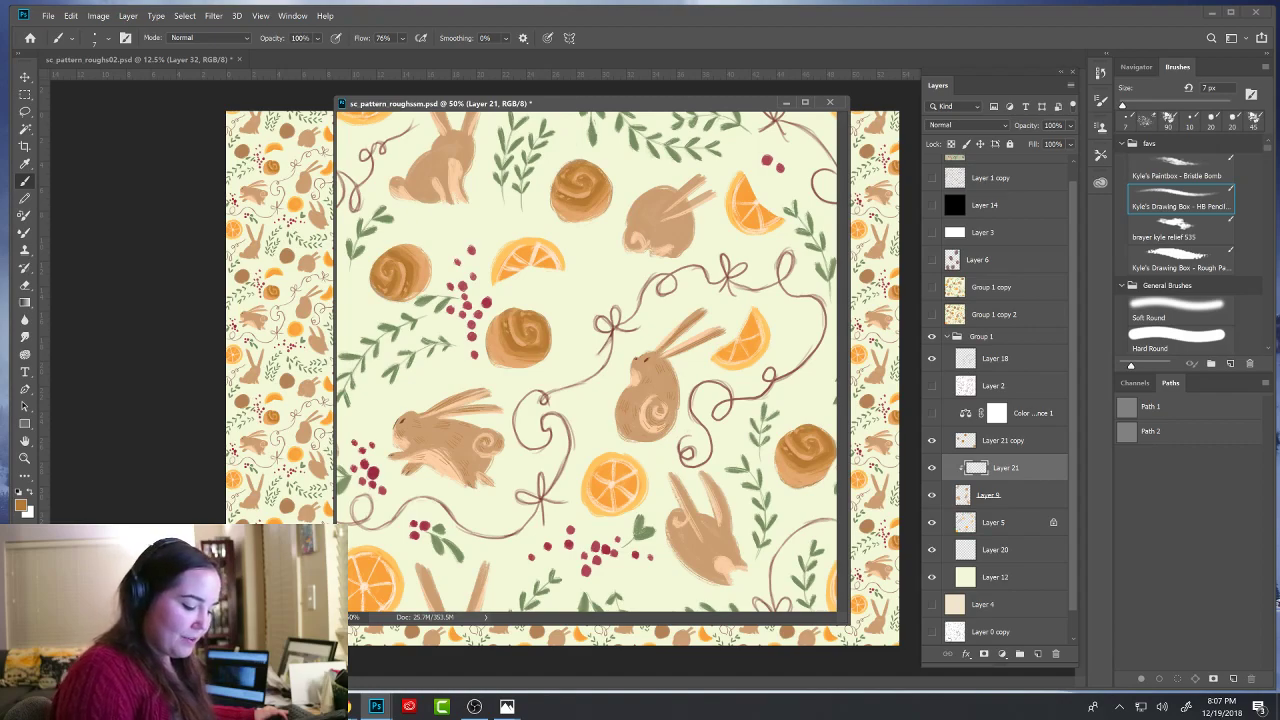
key("e")
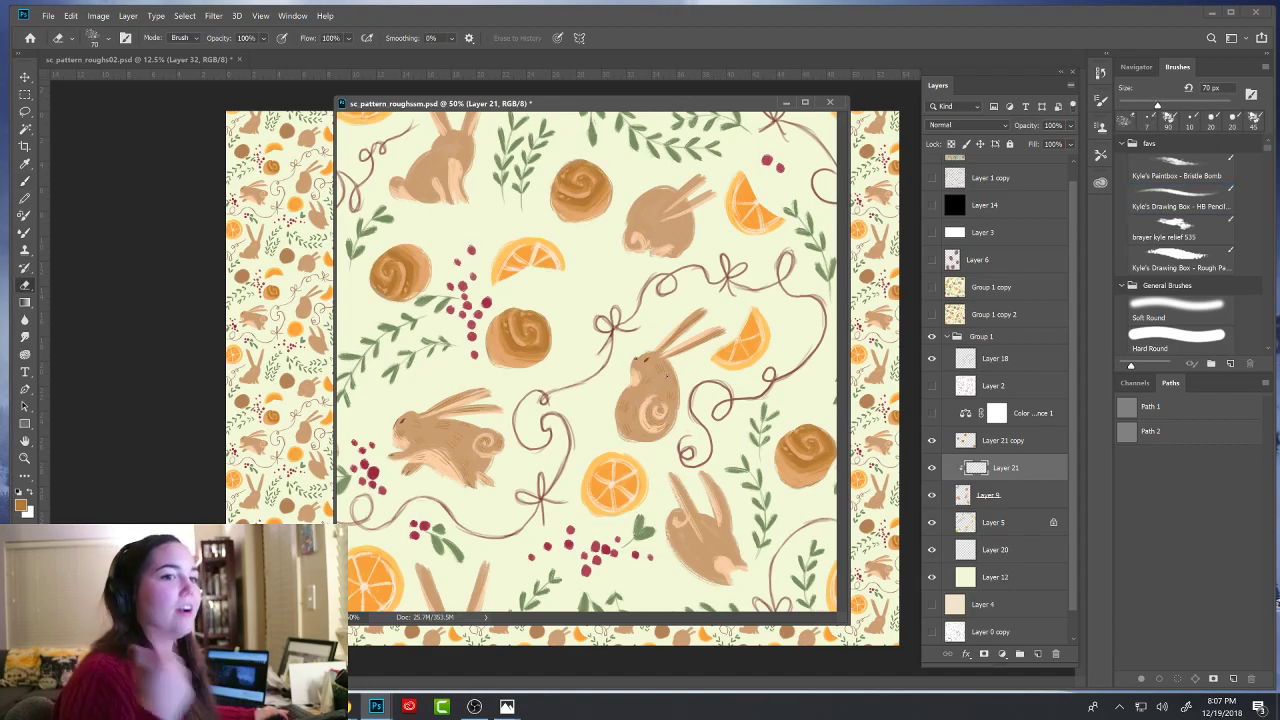
key("b")
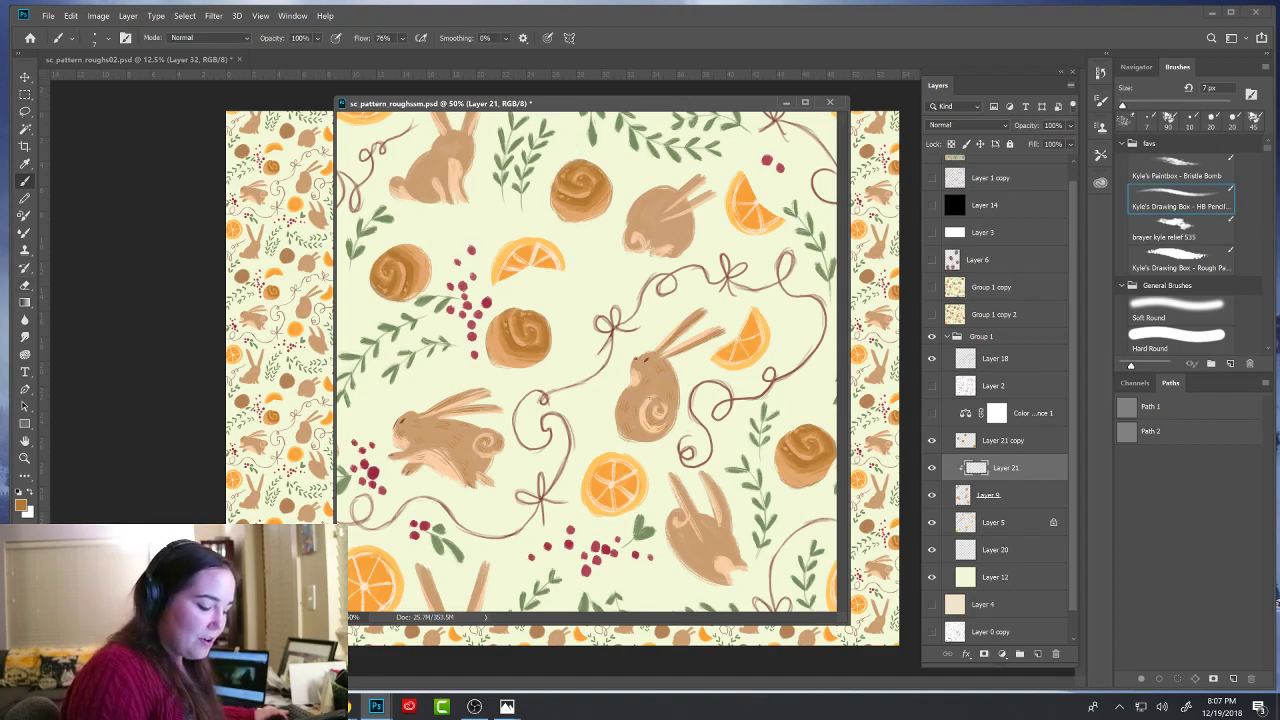
- Erase and redraw the fur strokes above the centre bunny's haunch spiral on Layer 21
key("e")
left_click_drag(645, 399, 655, 394)
key("b")
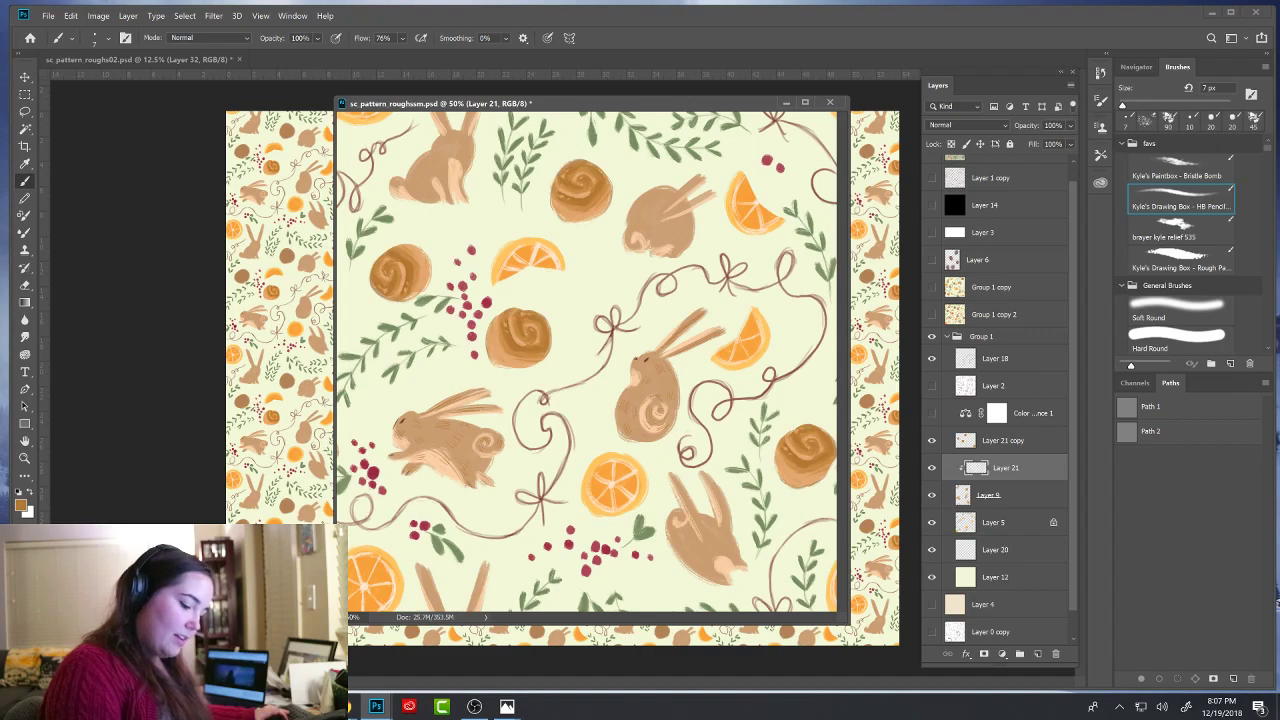
key("e")
left_click_drag(644, 402, 658, 394)
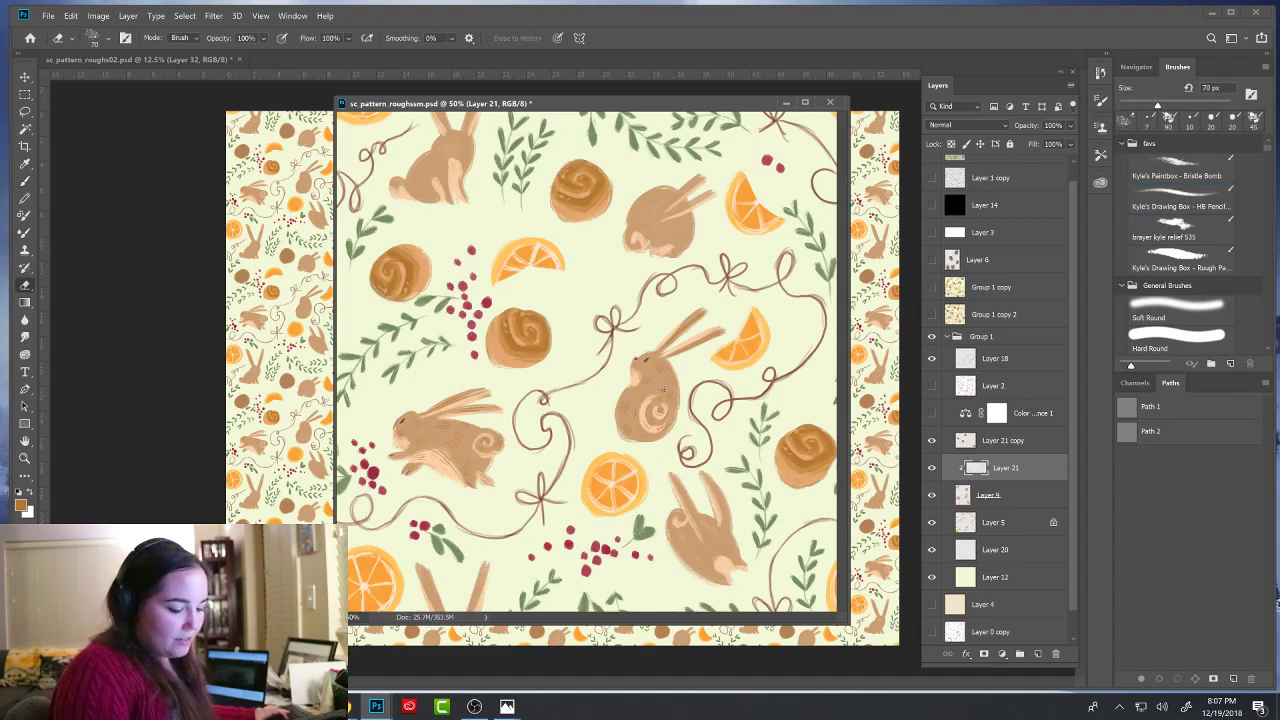
key("b")
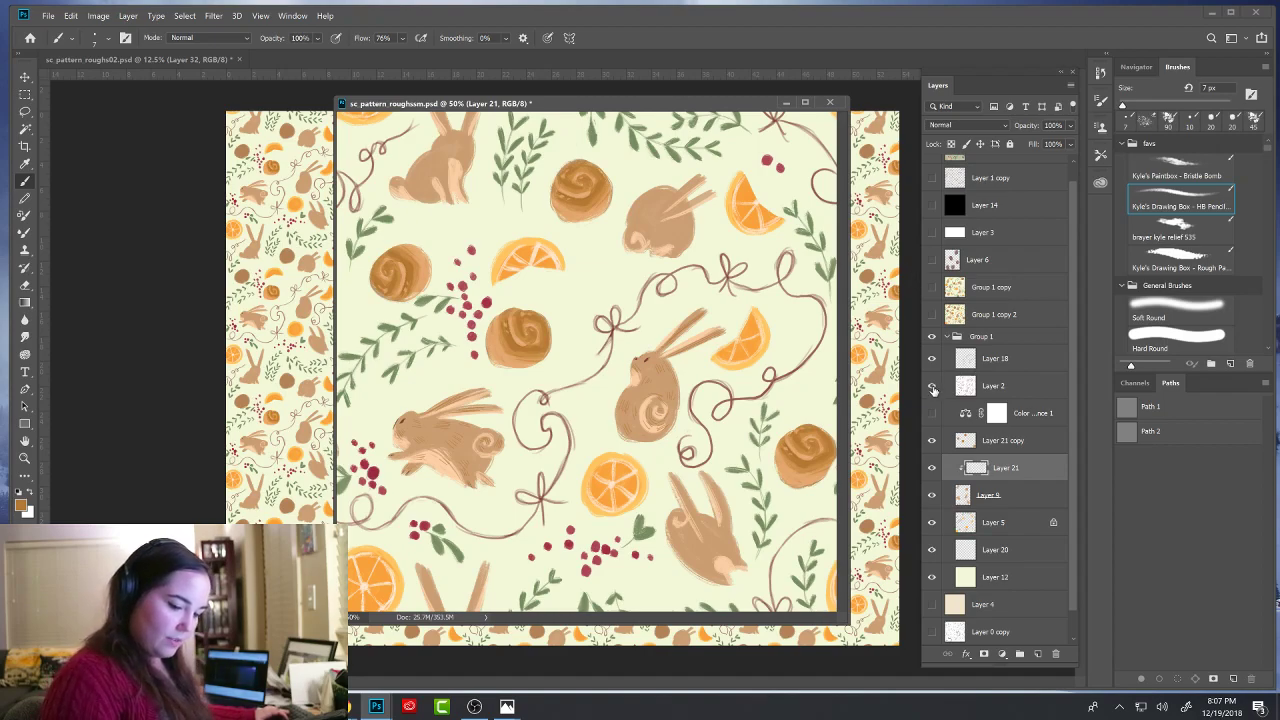
- Draw the diving bunny's face and body details on Layer 21 using the Layer 2 sketch as a guide, then hide the sketch
left_click(932, 386)
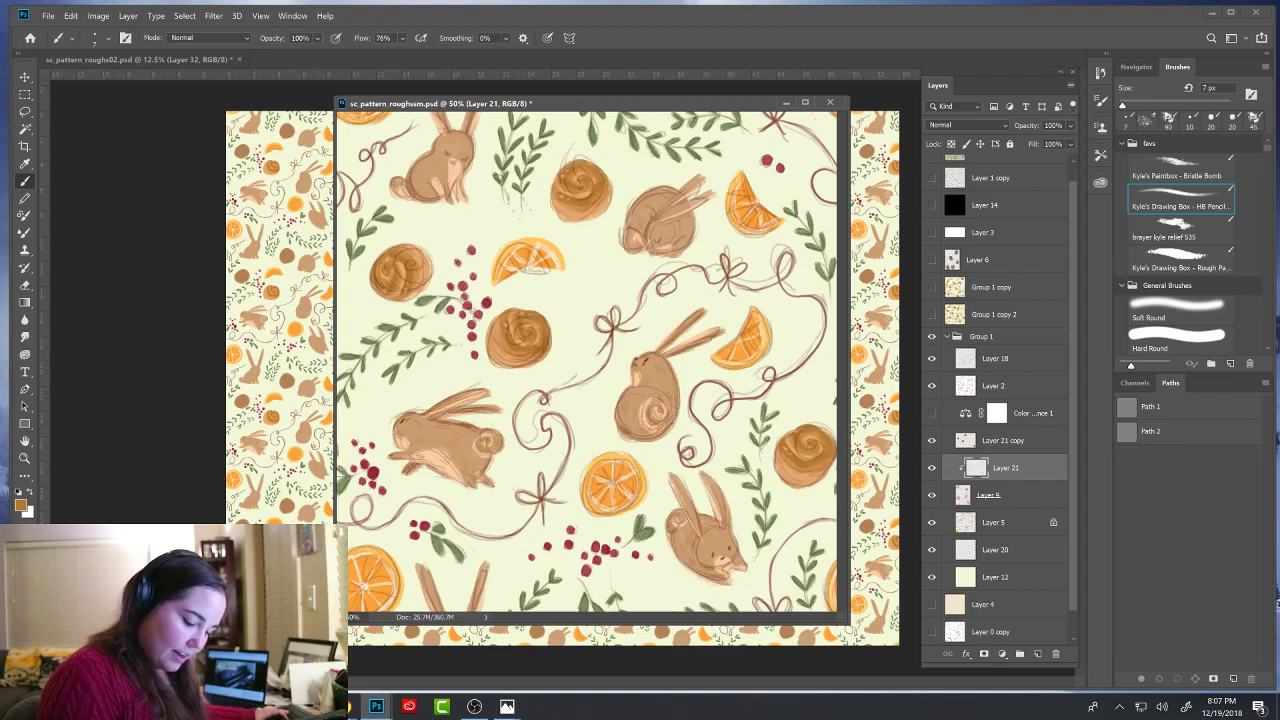
key("e")
key("b")
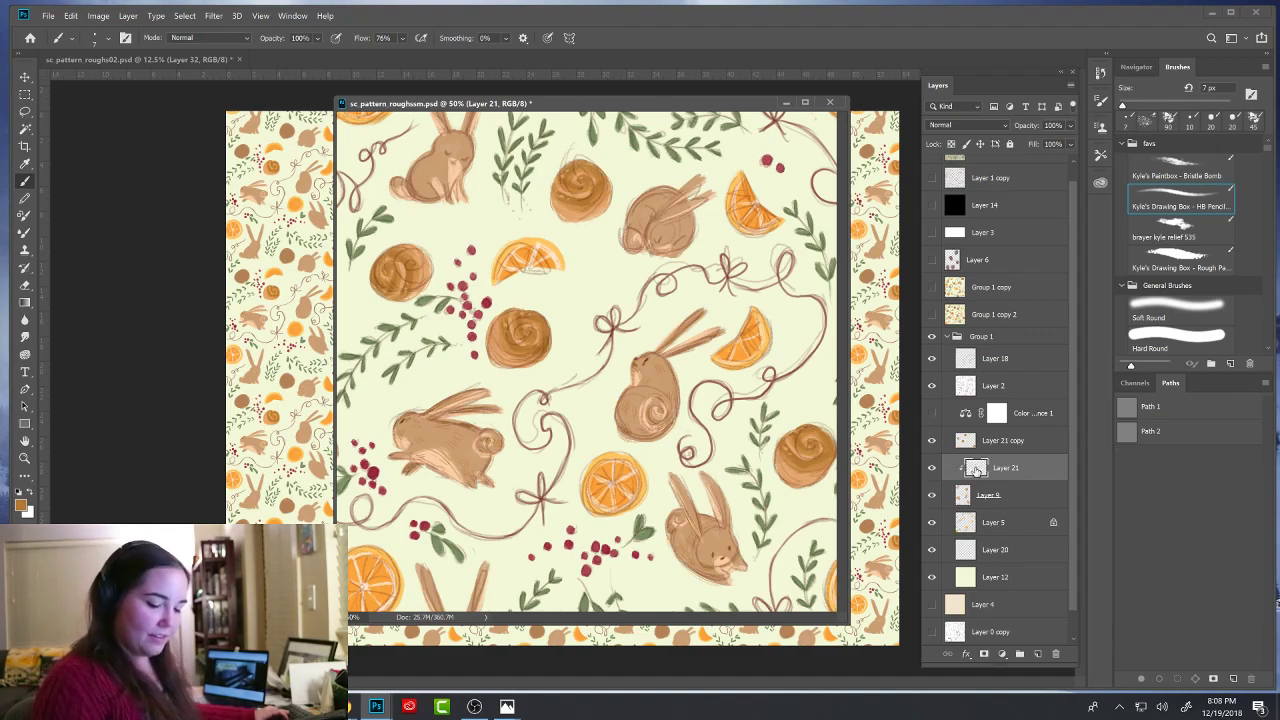
left_click(932, 386)
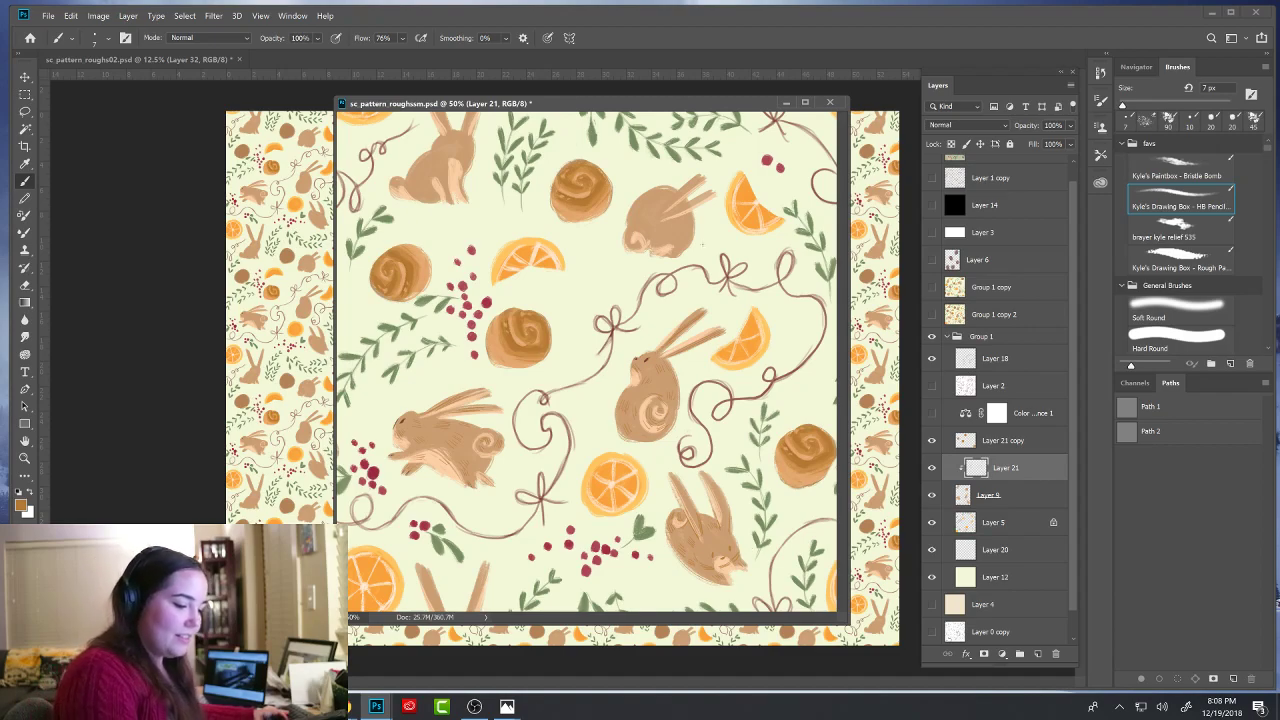
- Draw the curled bunny's face and fur lines on Layer 21, checking against the Layer 2 sketch and cleaning up with the Eraser
left_click(933, 387)
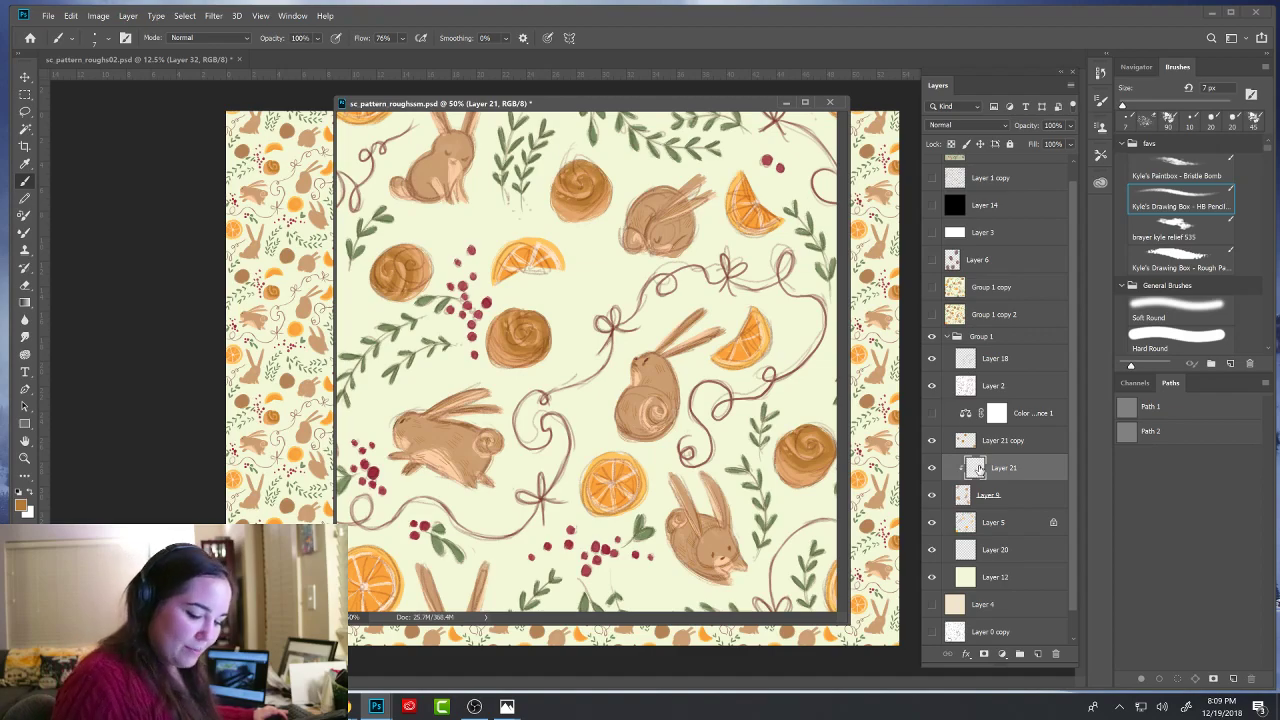
left_click(933, 387)
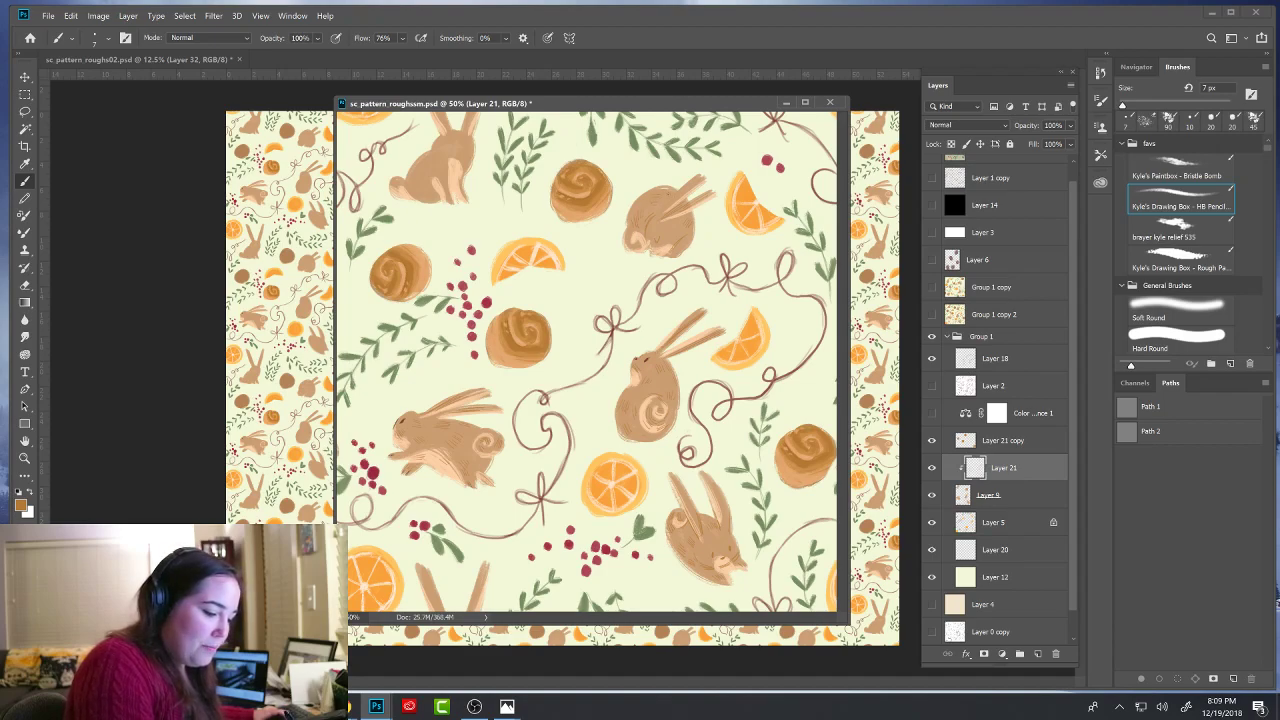
key("e")
key("b")
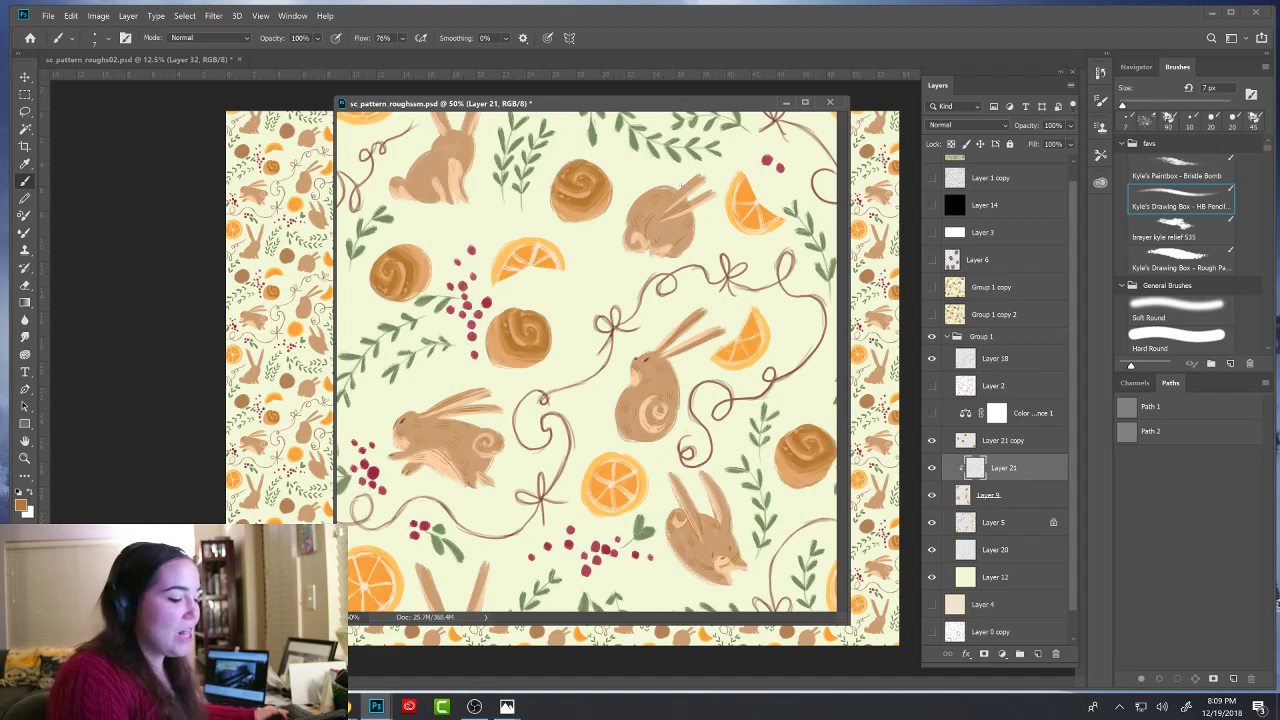
key("e")
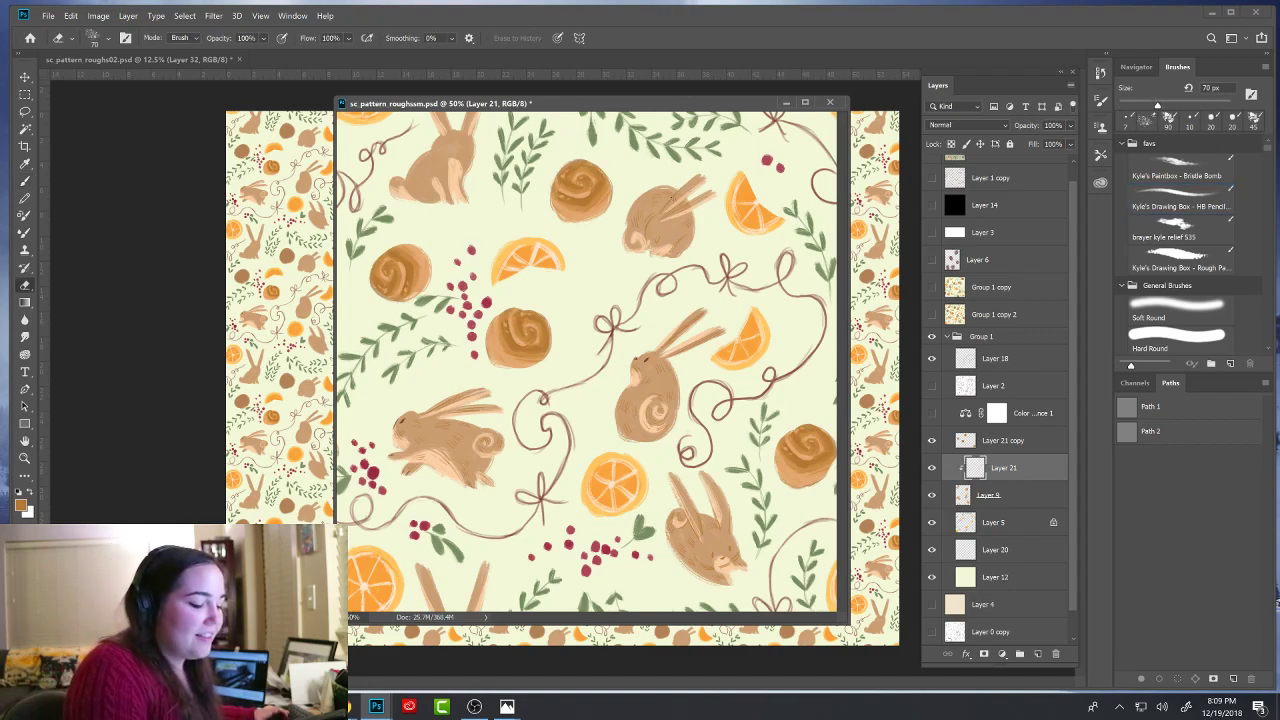
key("b")
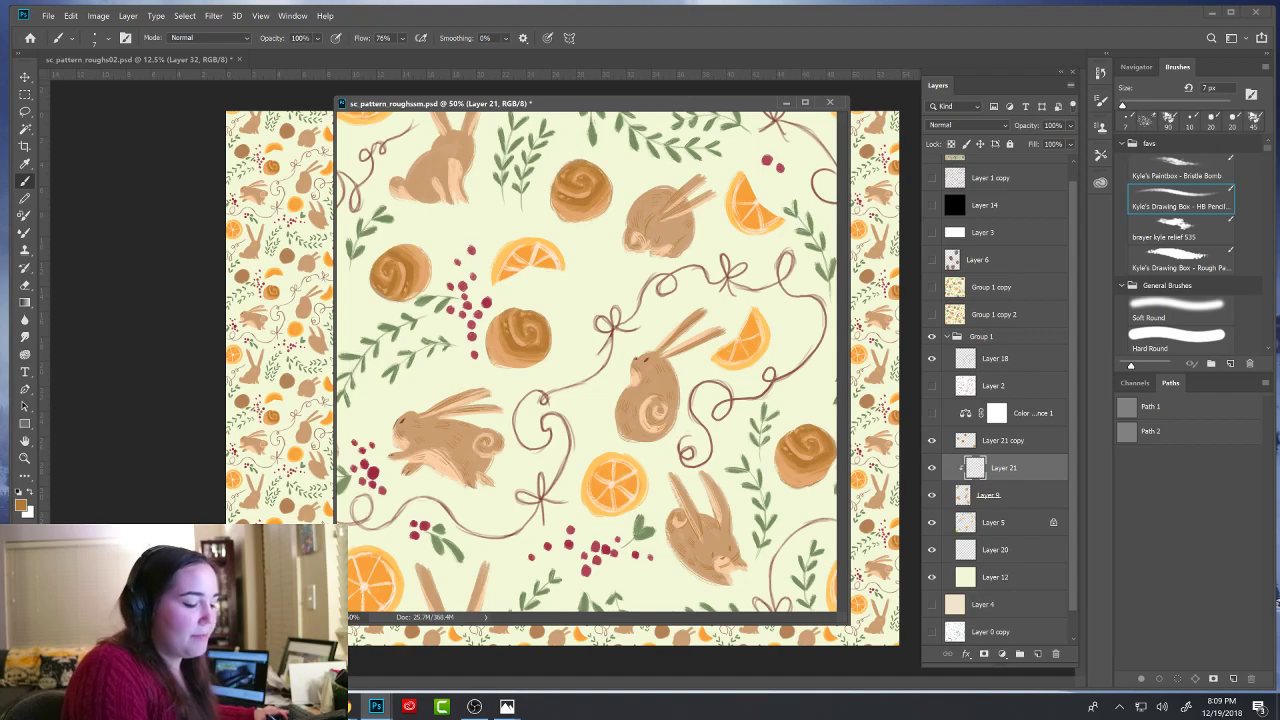
key("e")
left_click_drag(635, 236, 643, 242)
key("b")
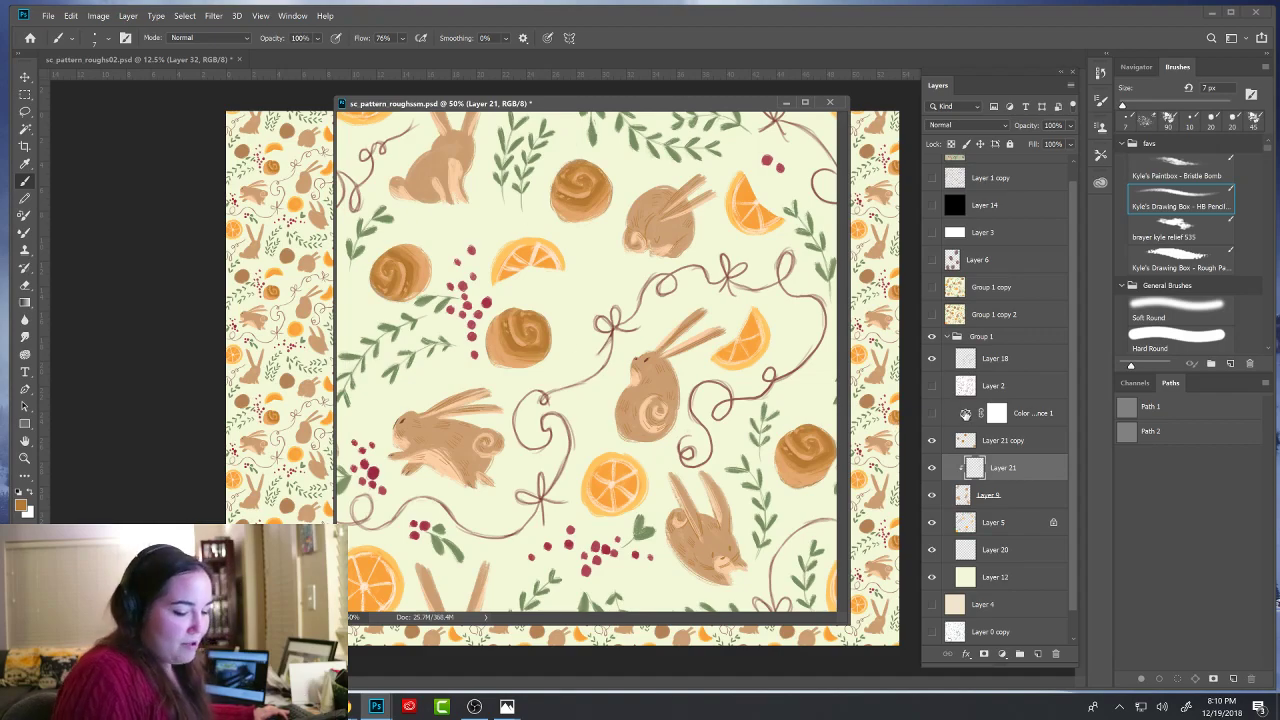
- Draw the upright sitting bunny's face and body lines on Layer 21 over the Layer 2 sketch, then hide the sketch
left_click(932, 386)
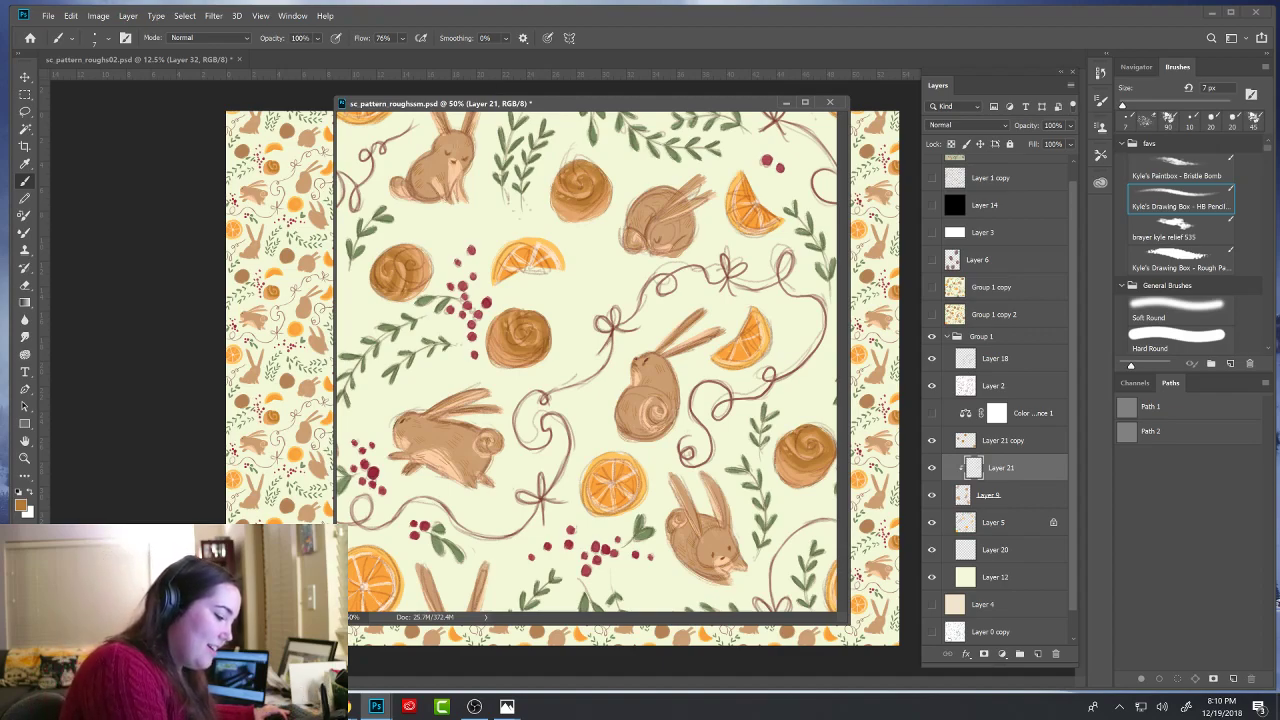
key("e")
key("b")
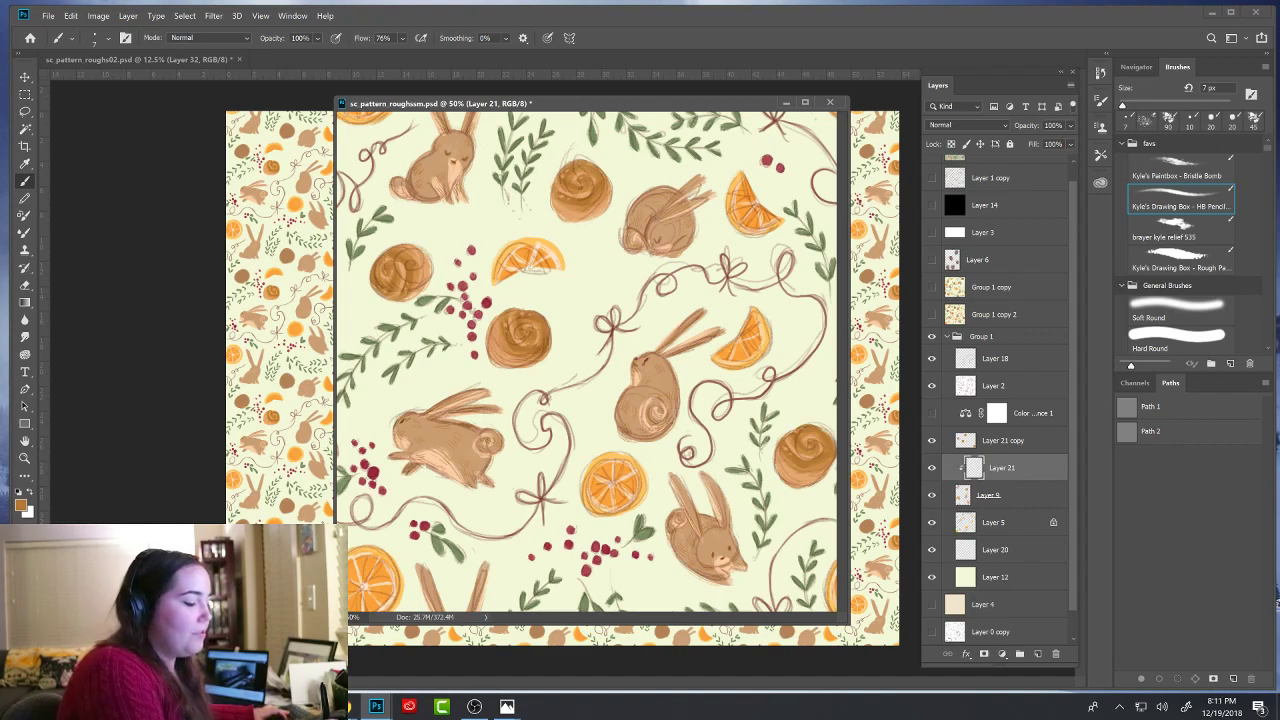
key("e")
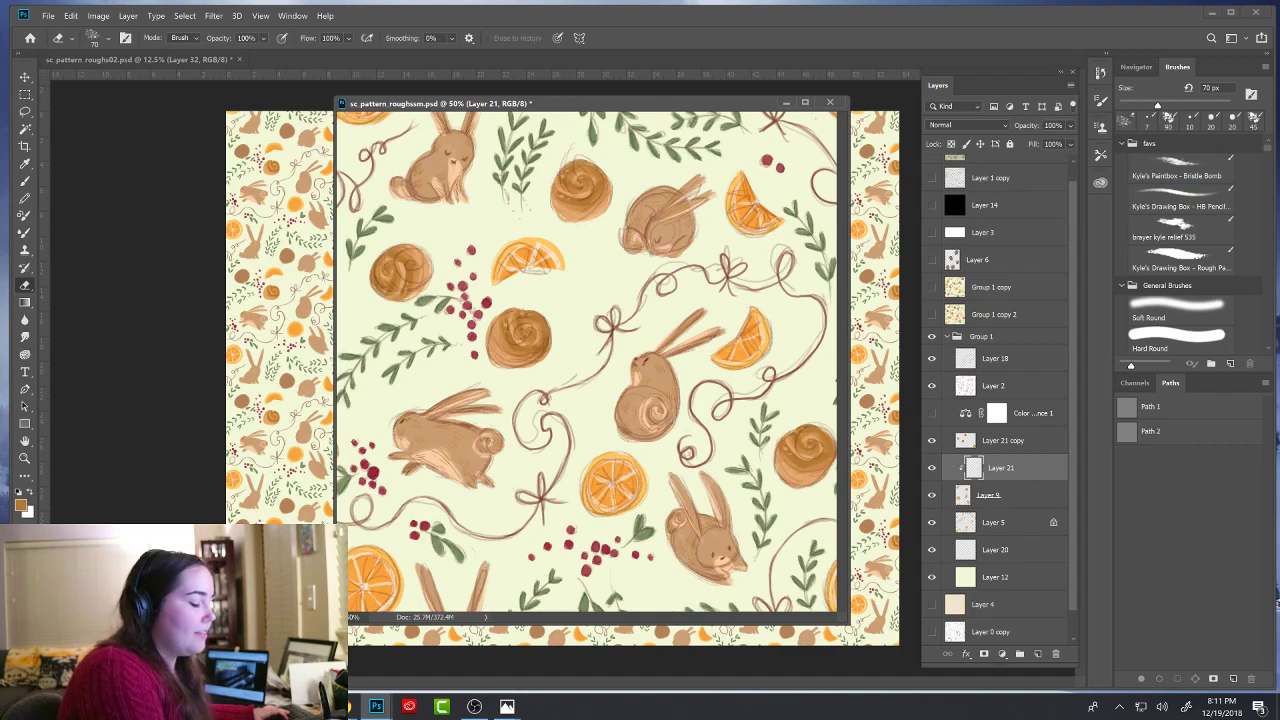
key("b")
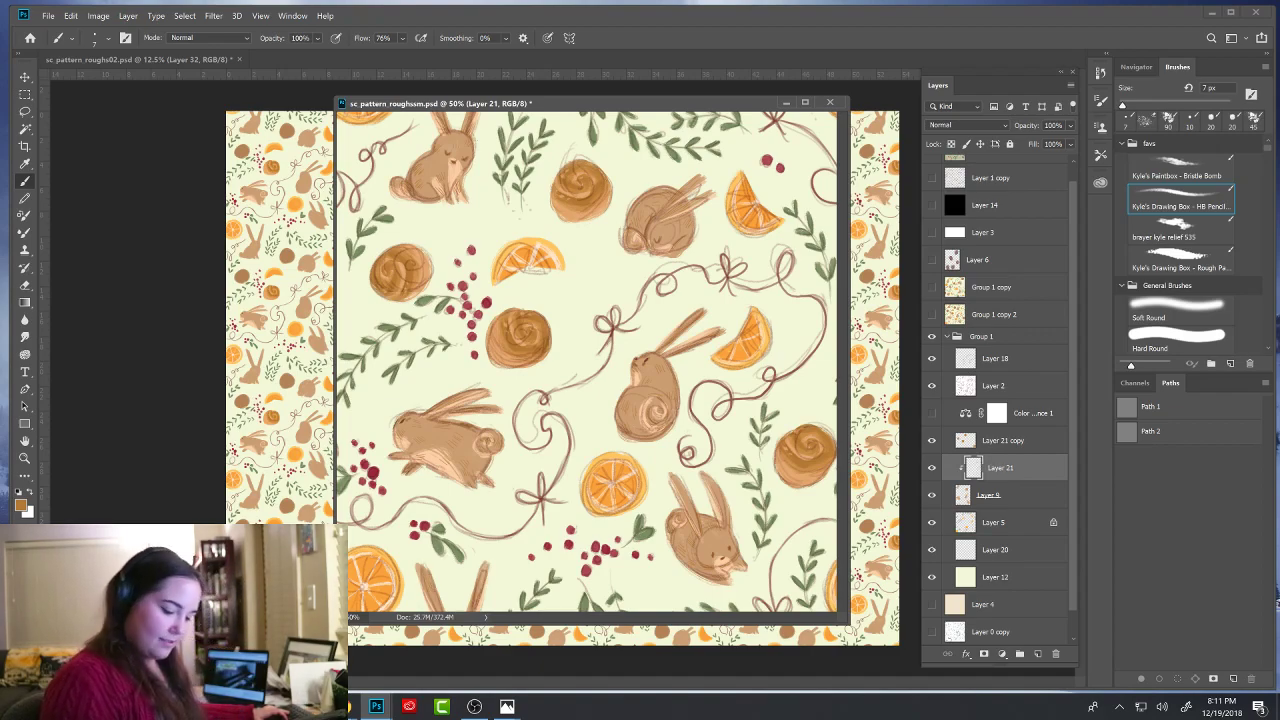
left_click(932, 386)
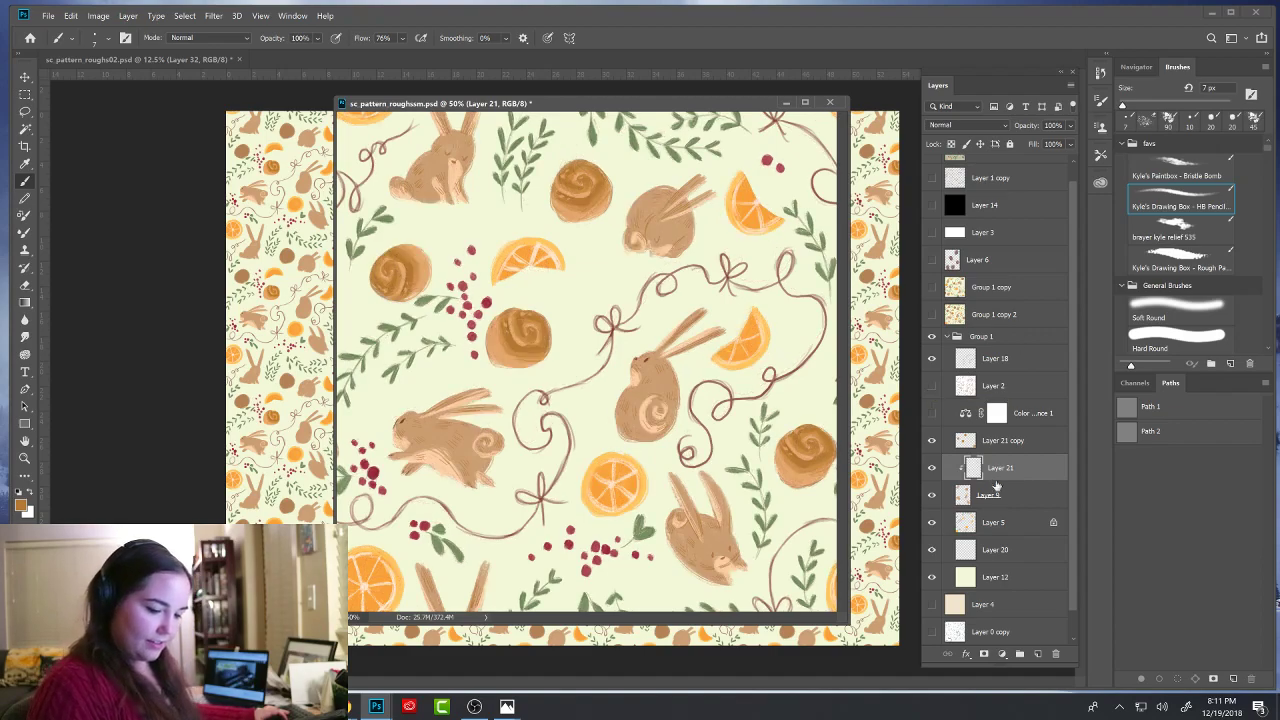
- Lock Layer 21's transparent pixels and recolour all its line work with a dark reddish brown sampled from the centre bunny
left_click(952, 145)
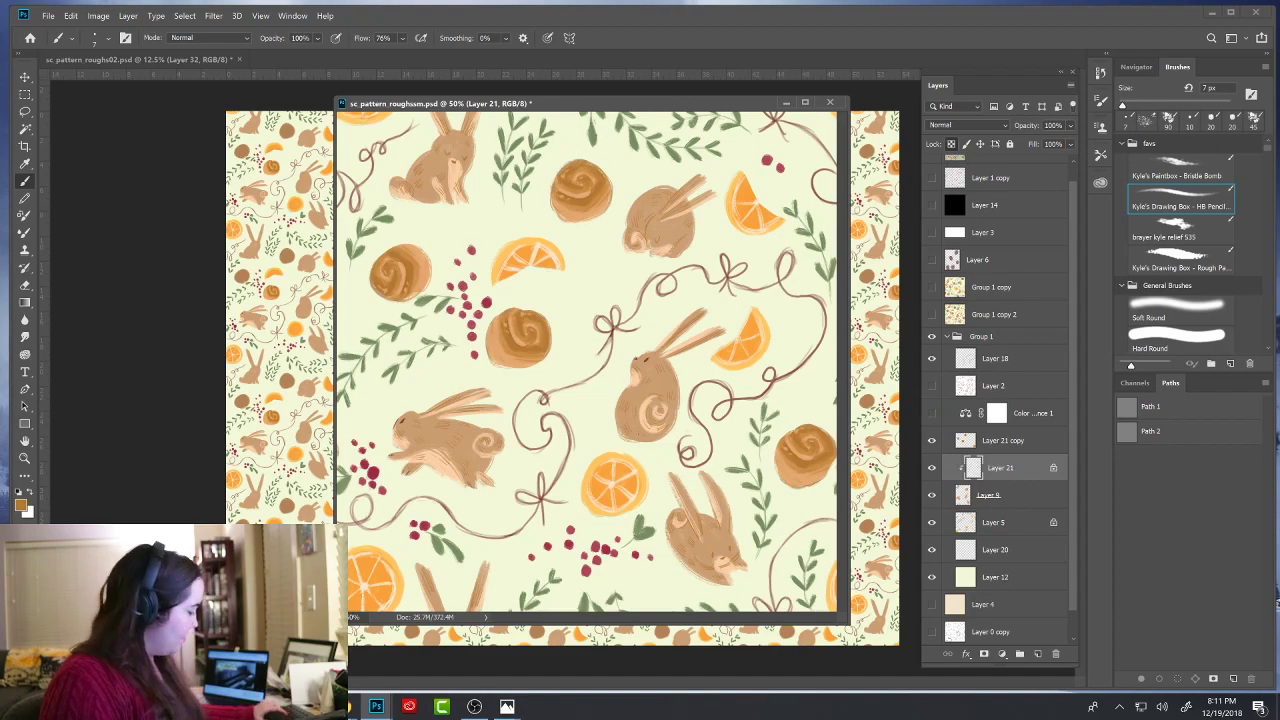
left_click(648, 359, "alt")
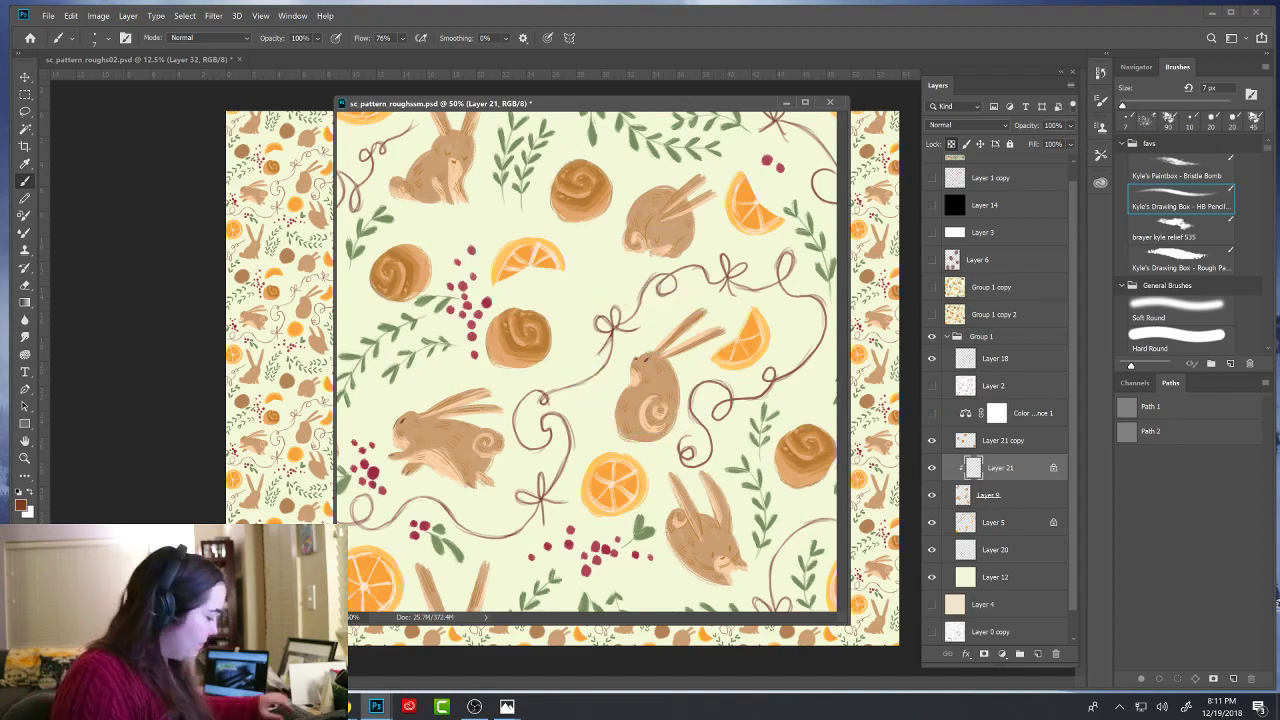
key("alt+BackSpace")
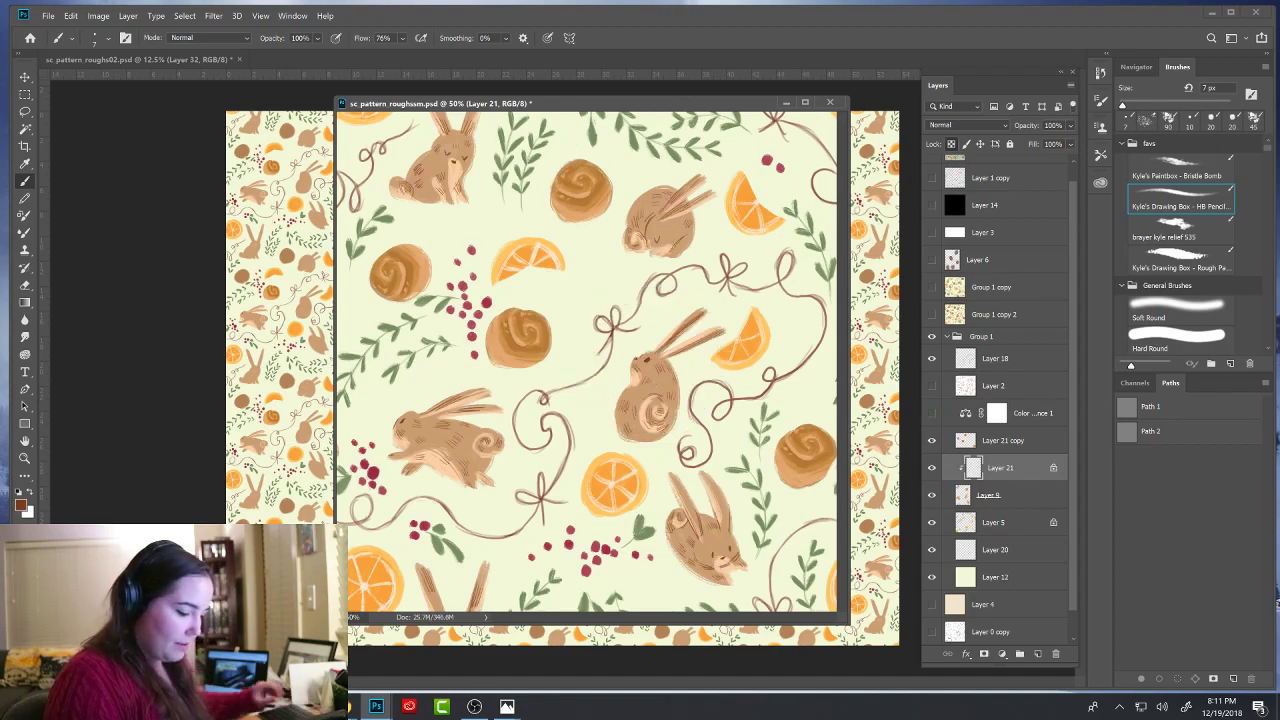
- Touch up the bunnies' fur on Layer 9 with the Bristle Bomb brush and sampled fur colours, locking the layer's transparent pixels for the running bunny's muzzle
left_click(986, 494)
left_click(1180, 174)
left_click(670, 232, "alt")
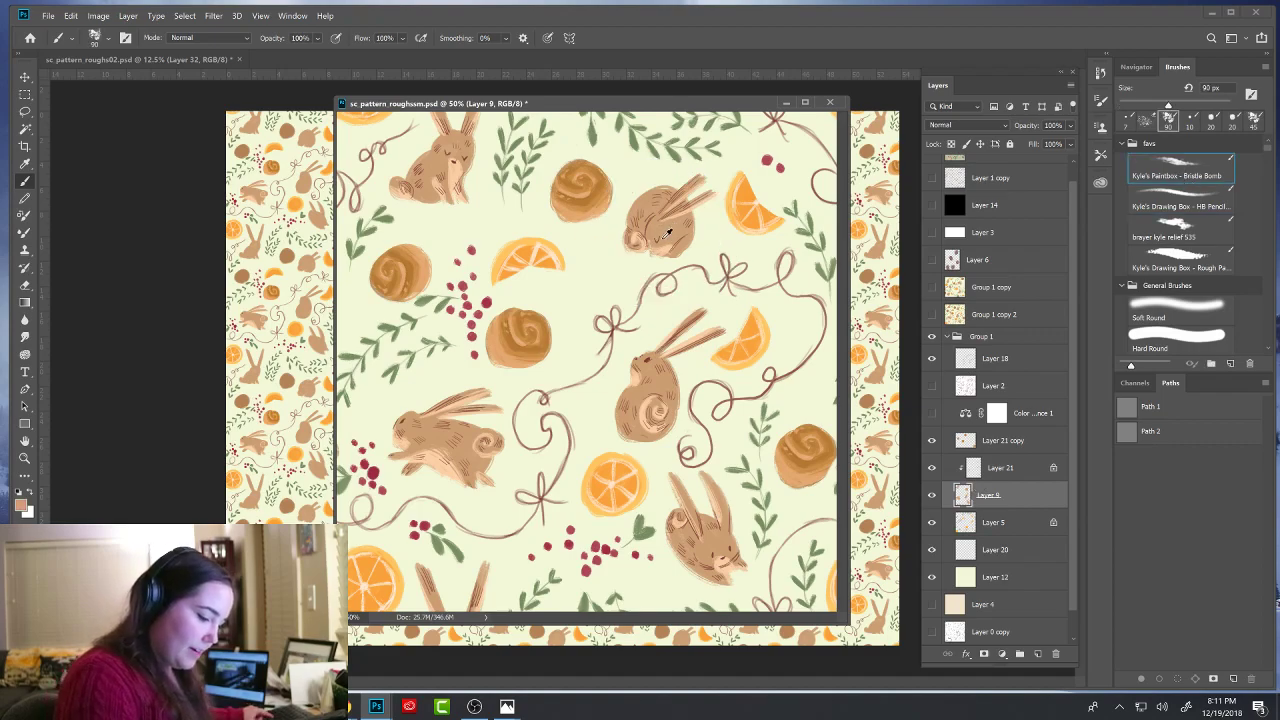
left_click_drag(653, 245, 652, 252)
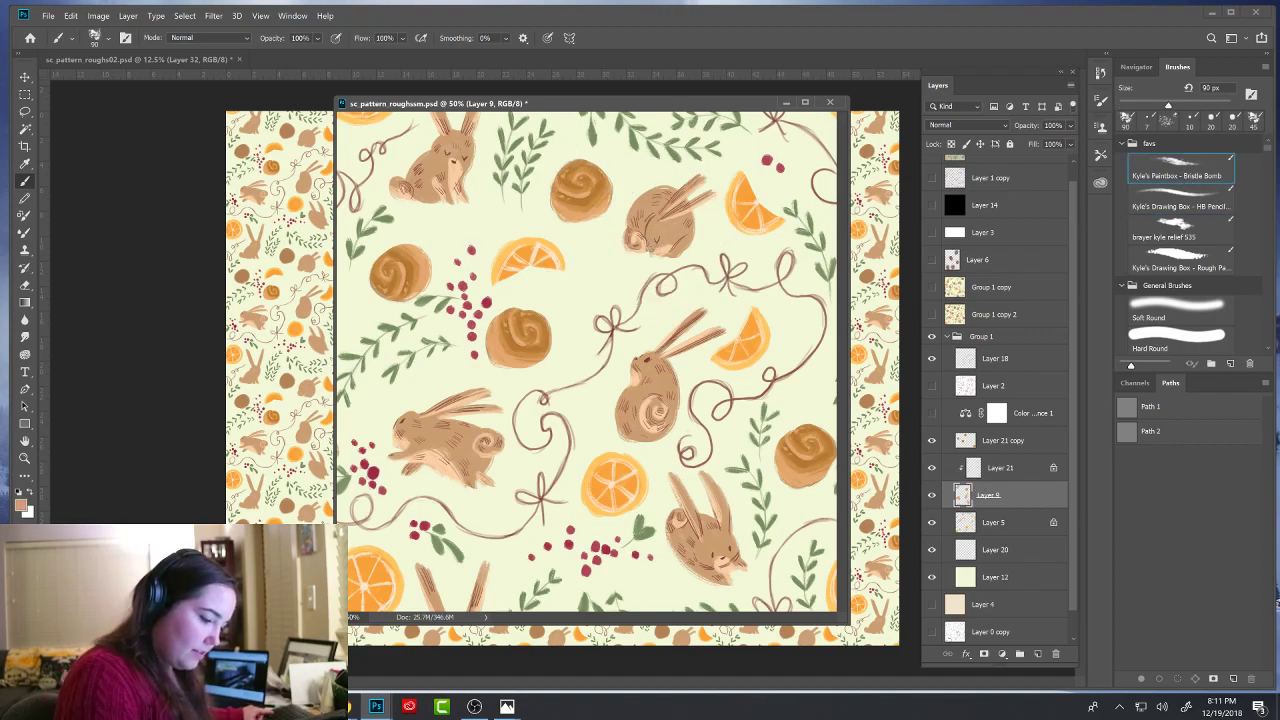
left_click(467, 158, "alt")
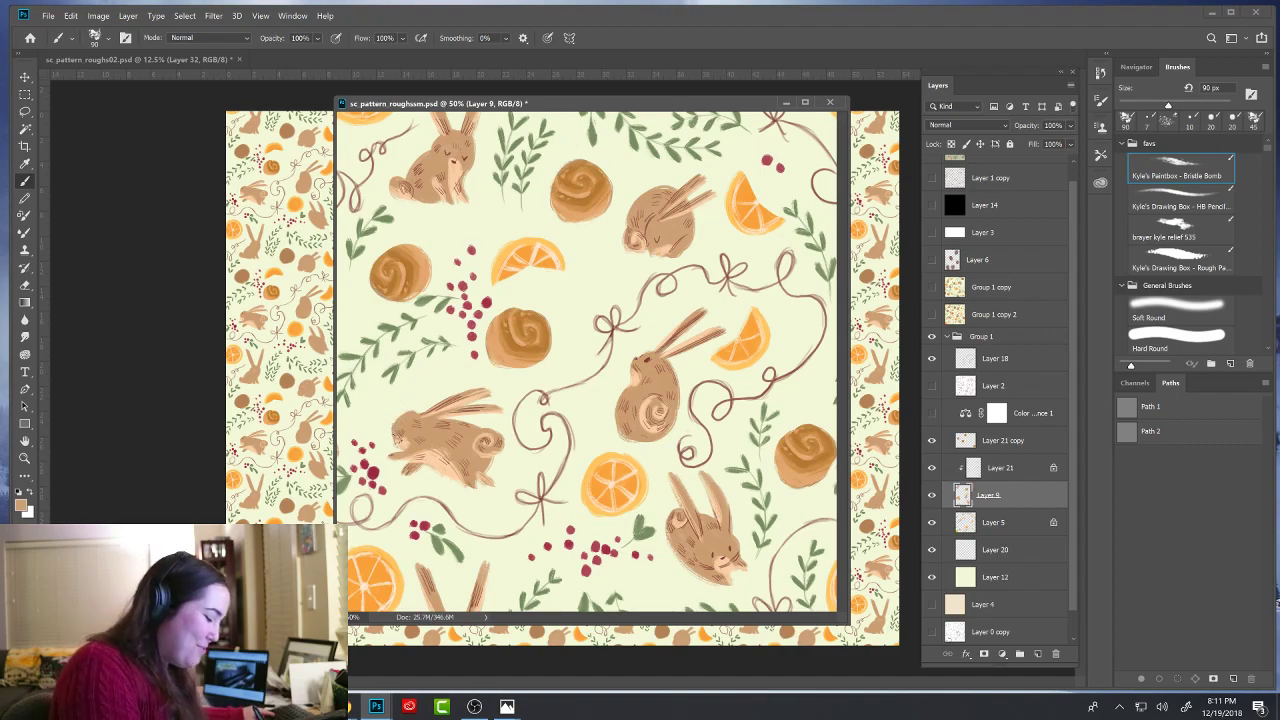
left_click(441, 455, "alt")
key("/")
left_click_drag(397, 438, 396, 436)
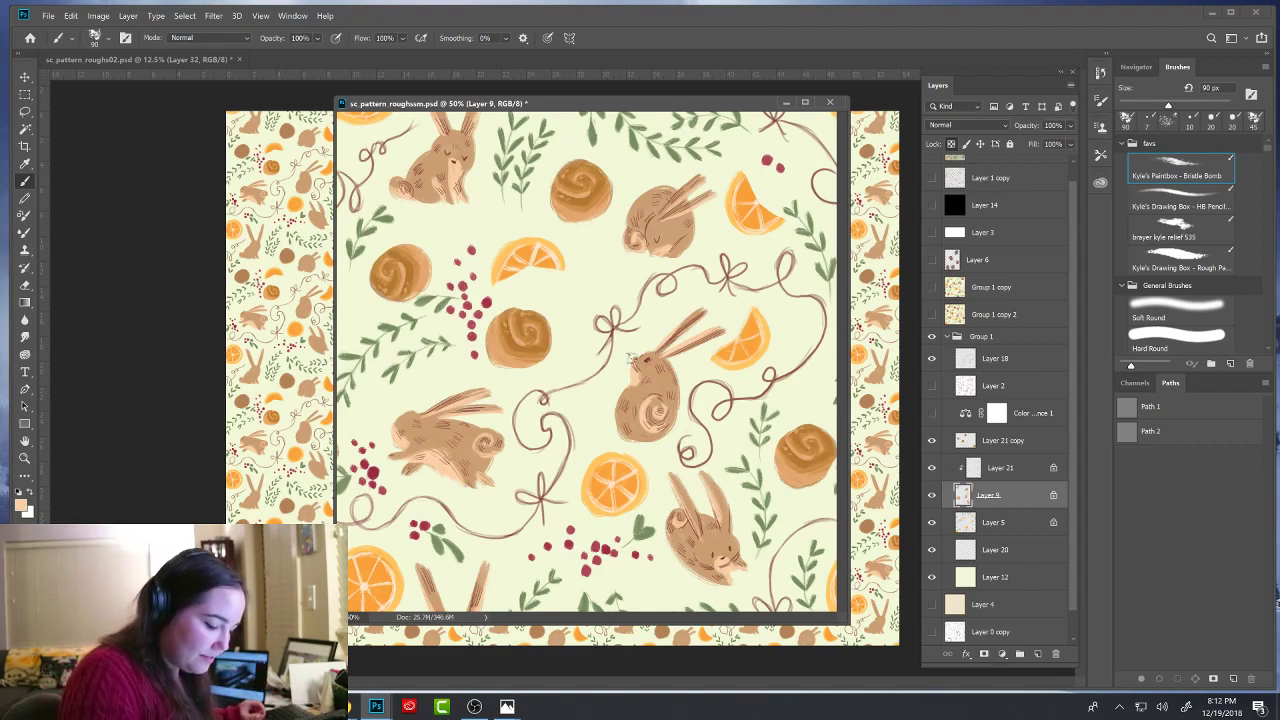
- Unlock Layer 21's transparent pixels and touch up the bunny line work with the HB Pencil brush, using colours sampled from the centre bunny
left_click(1008, 470)
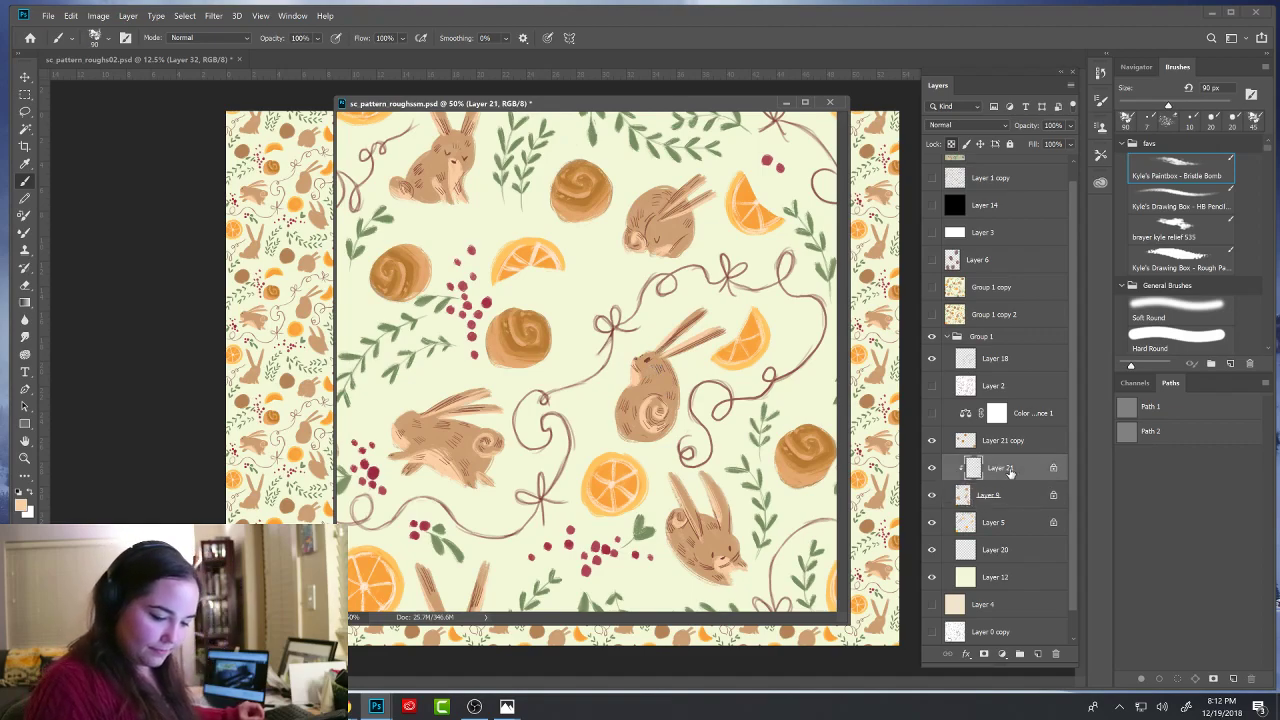
left_click(1195, 205)
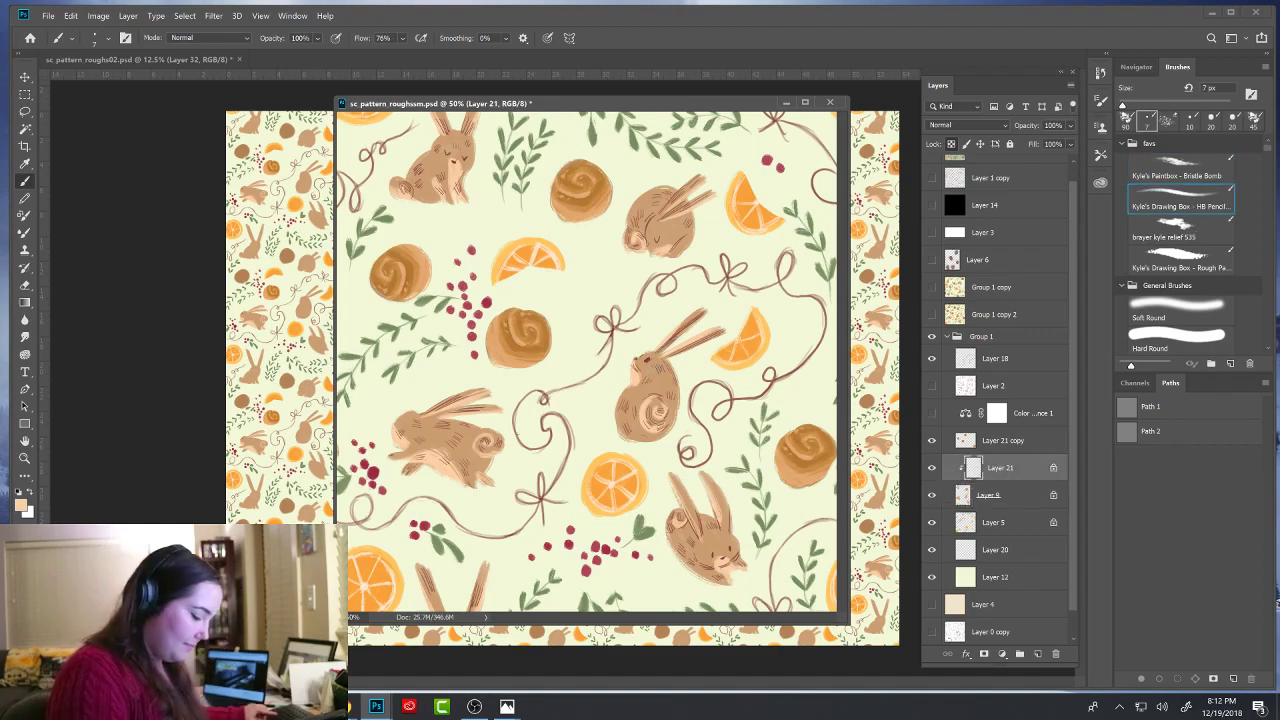
left_click(650, 354, "alt")
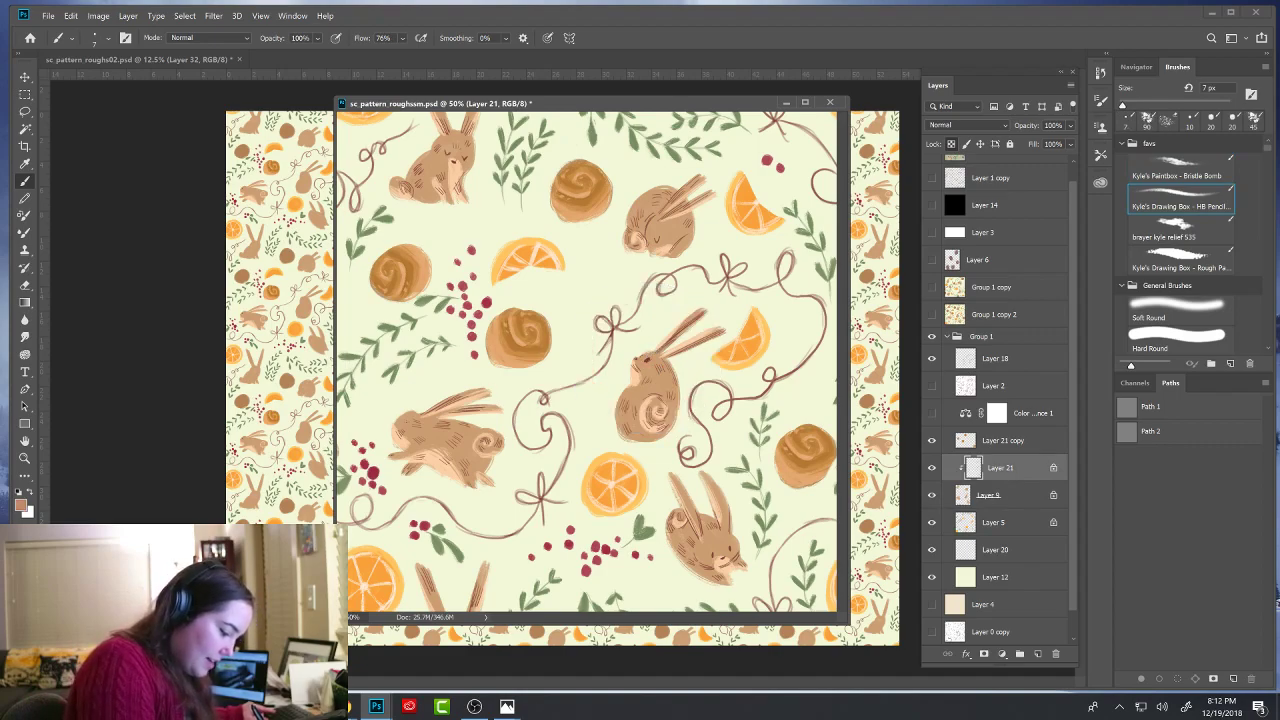
left_click(952, 145)
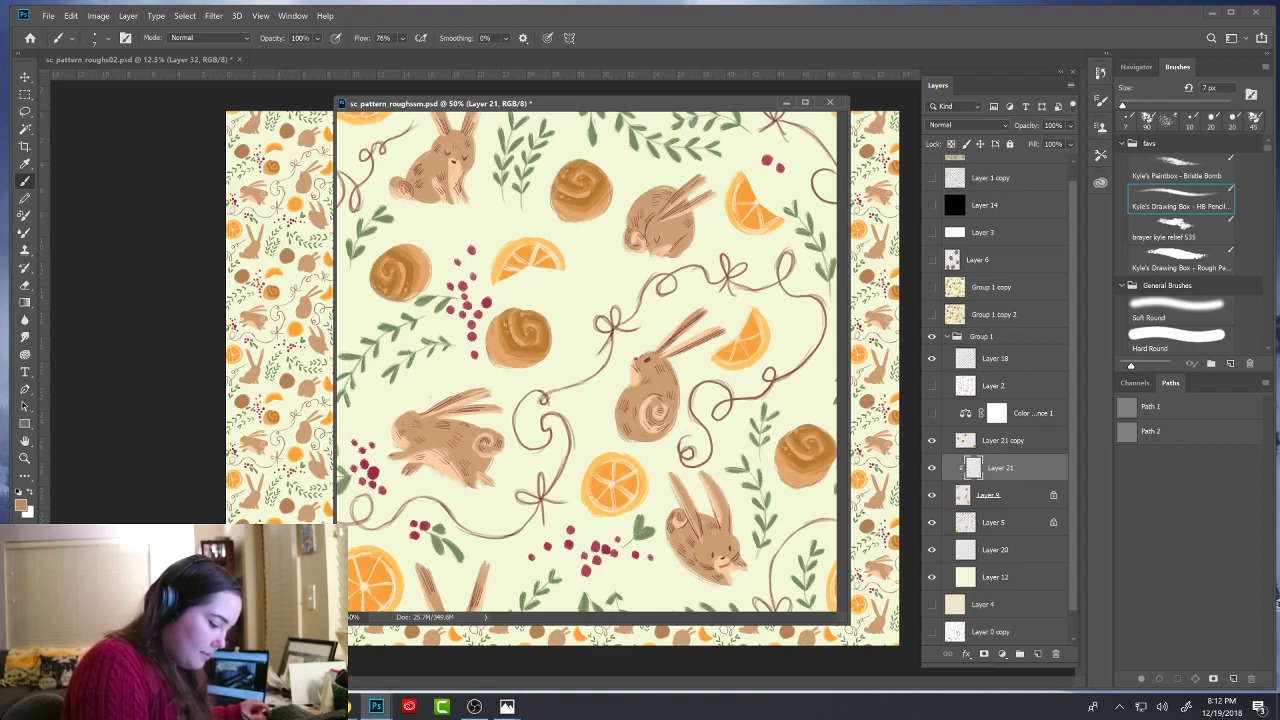
left_click(652, 354, "alt")
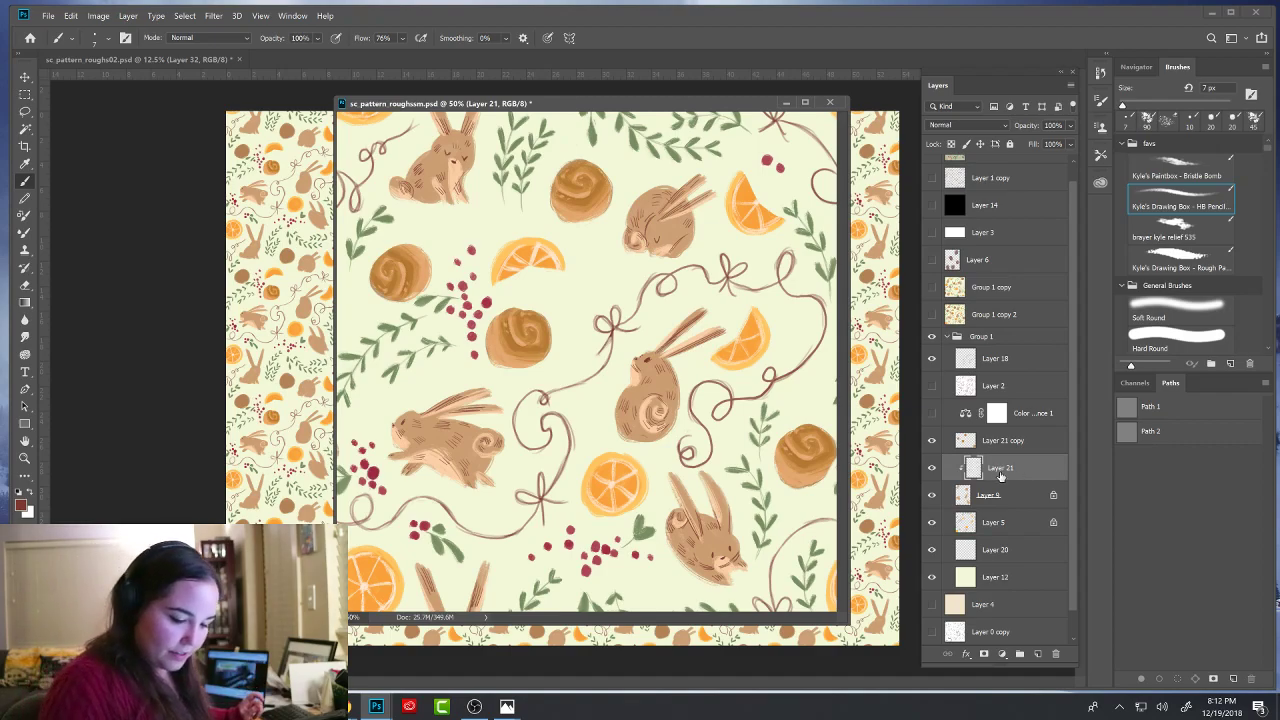
- Lock Layer 21's transparent pixels again and set up the Bristle Bomb brush at 300 px
left_click(951, 143)
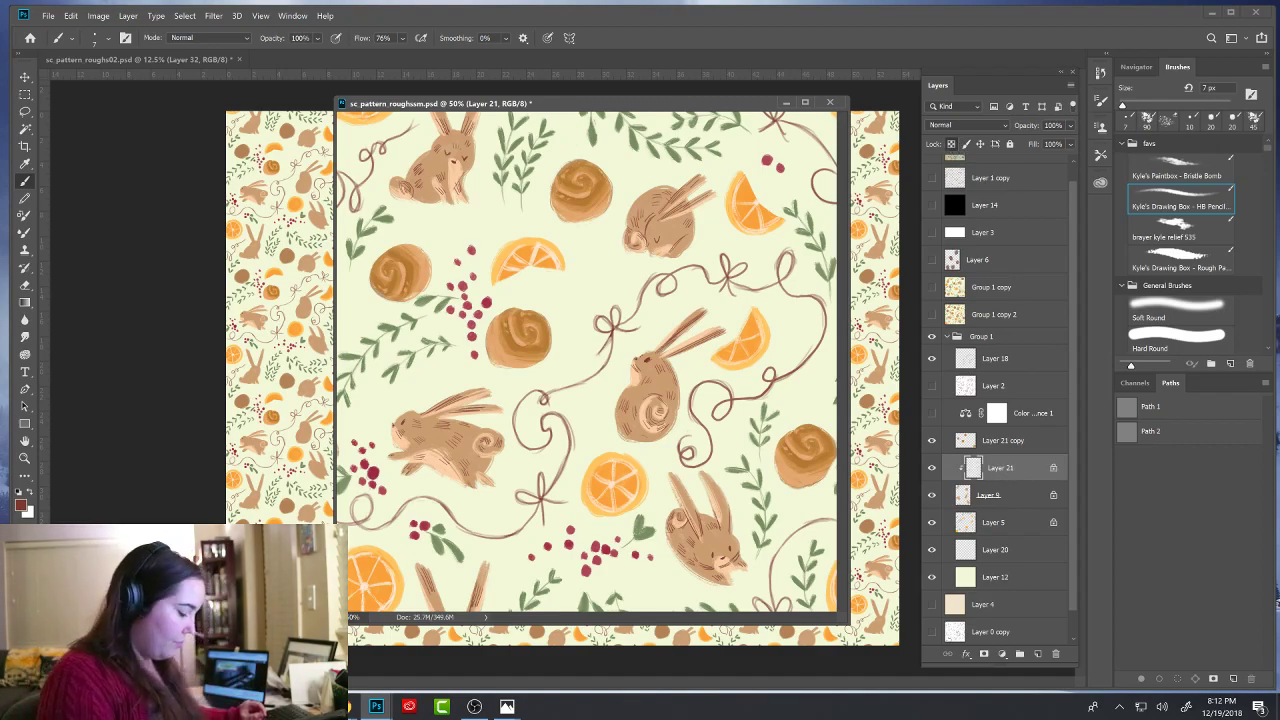
left_click(1190, 170)
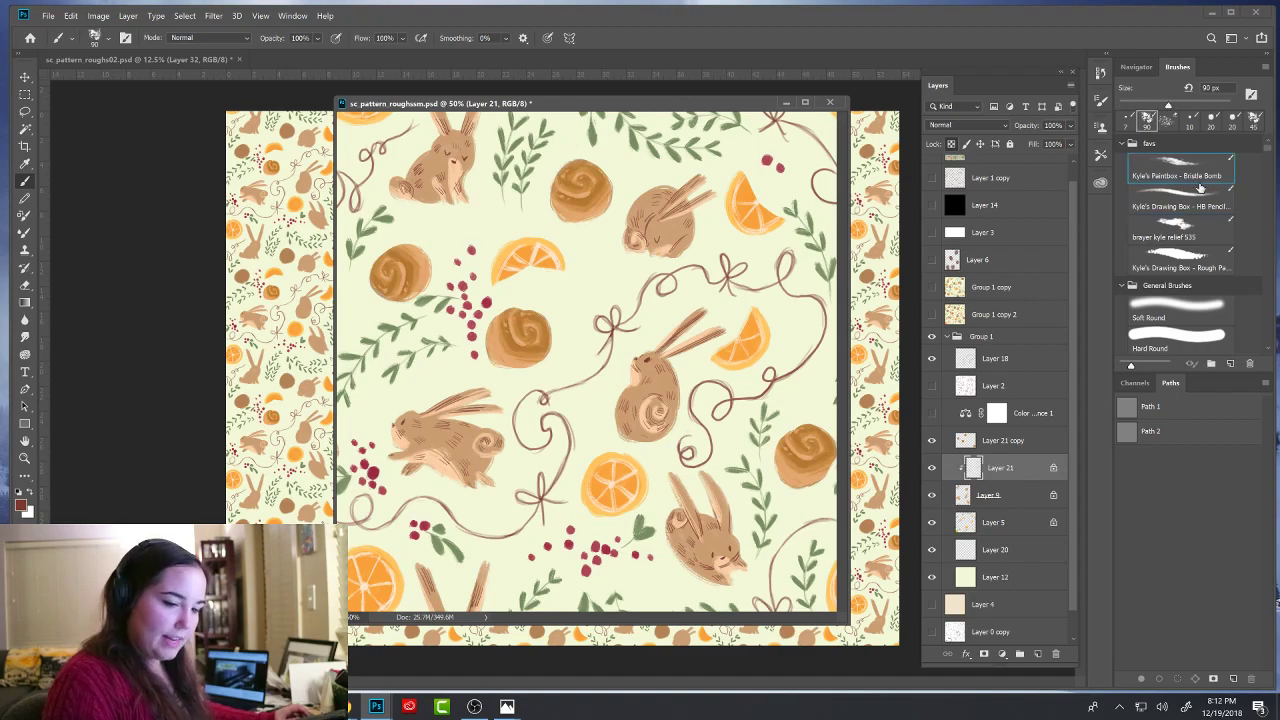
key("bracketright")
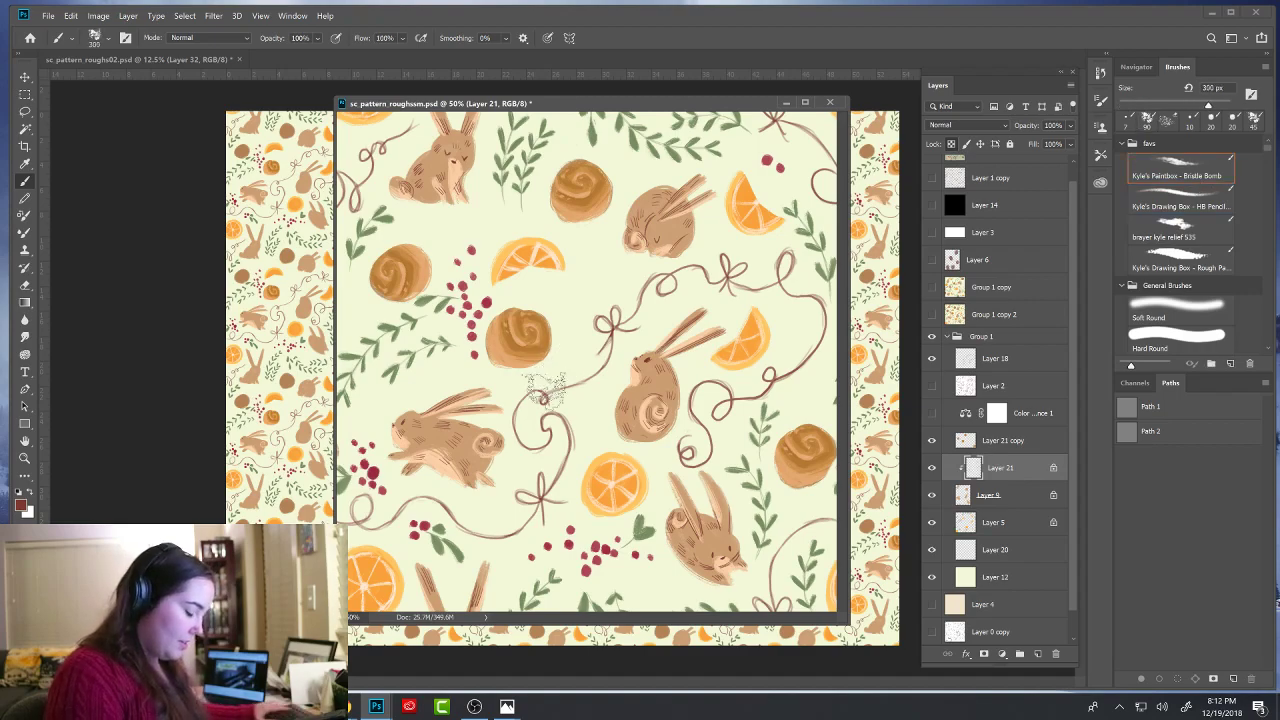
key("super")
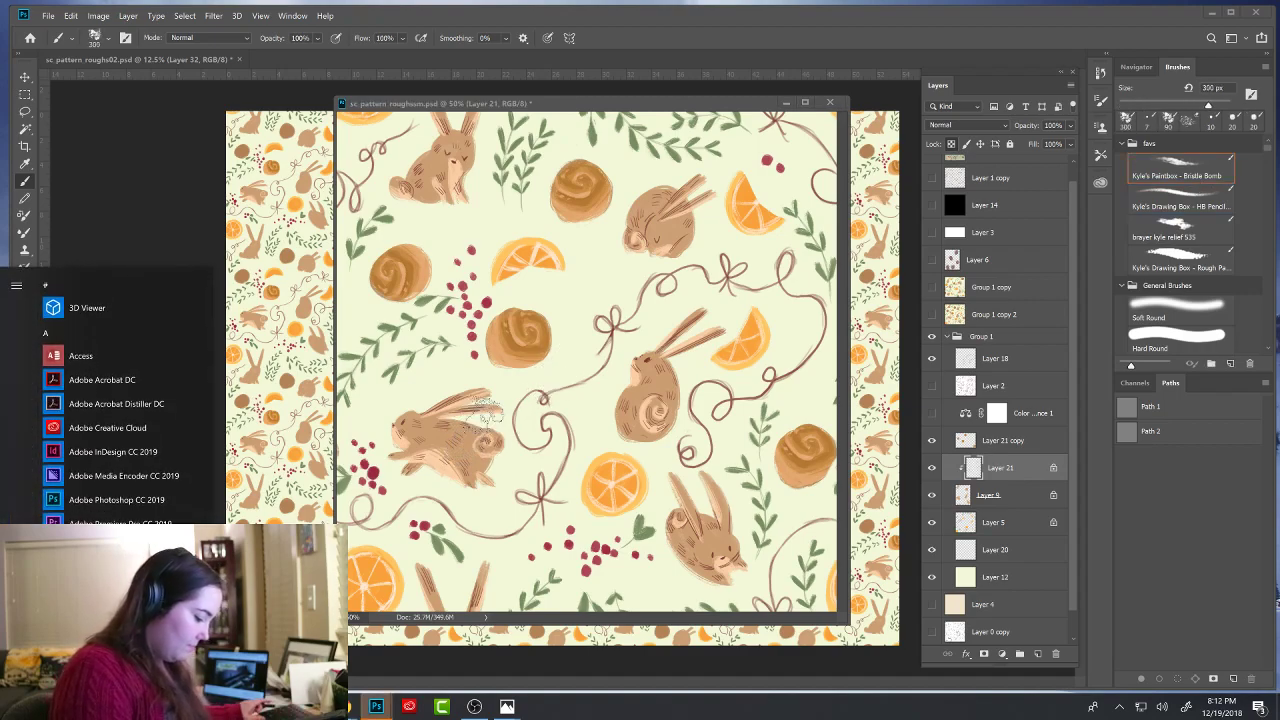
key("super+s")
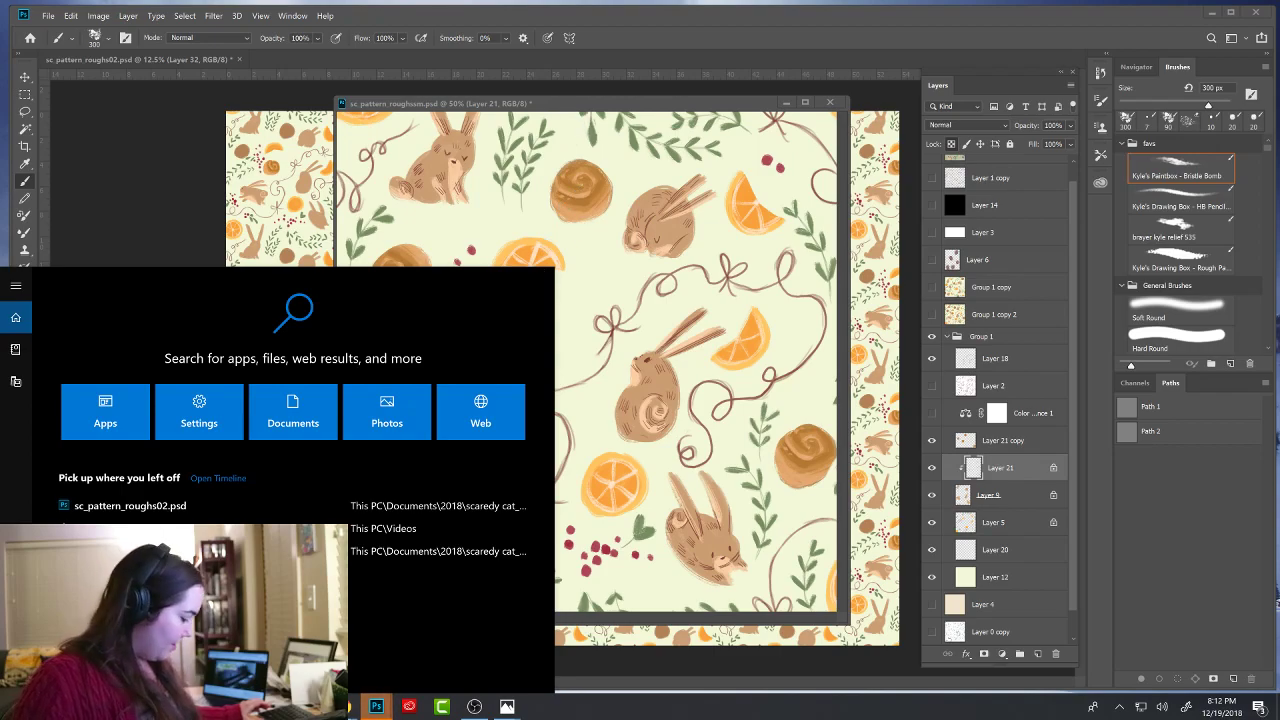
key("super")
key("super")
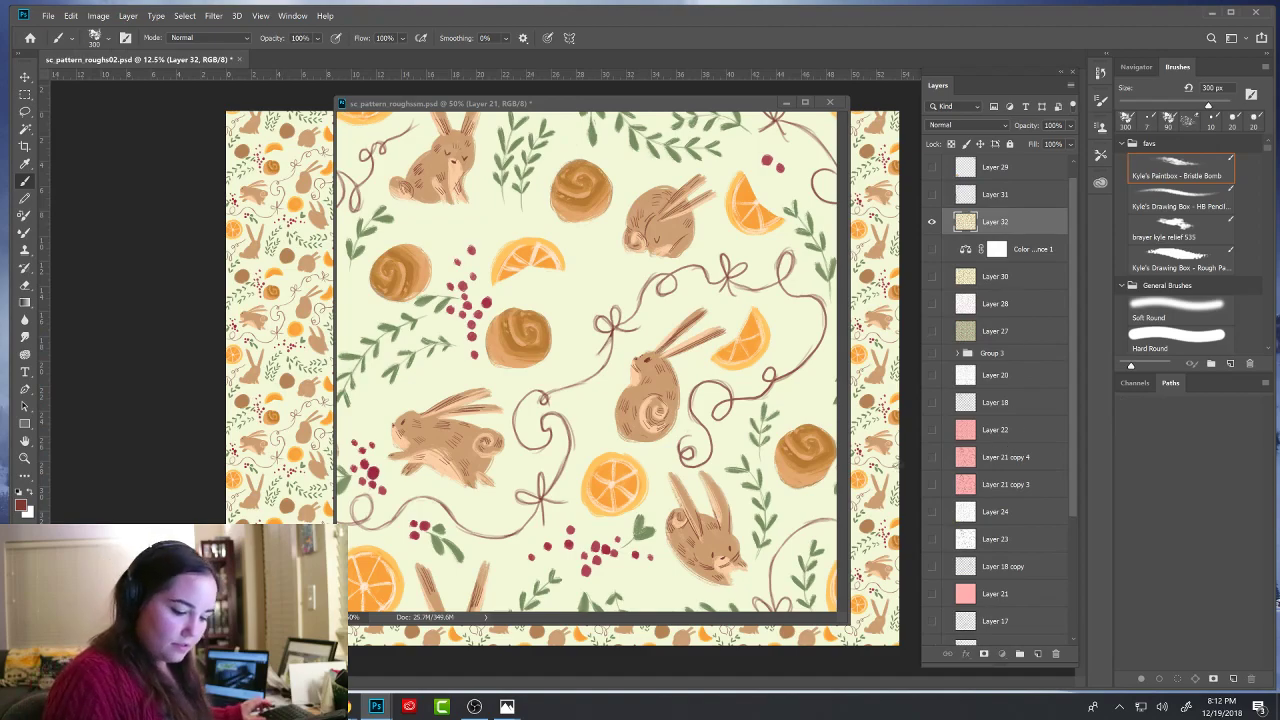
left_click(817, 521)
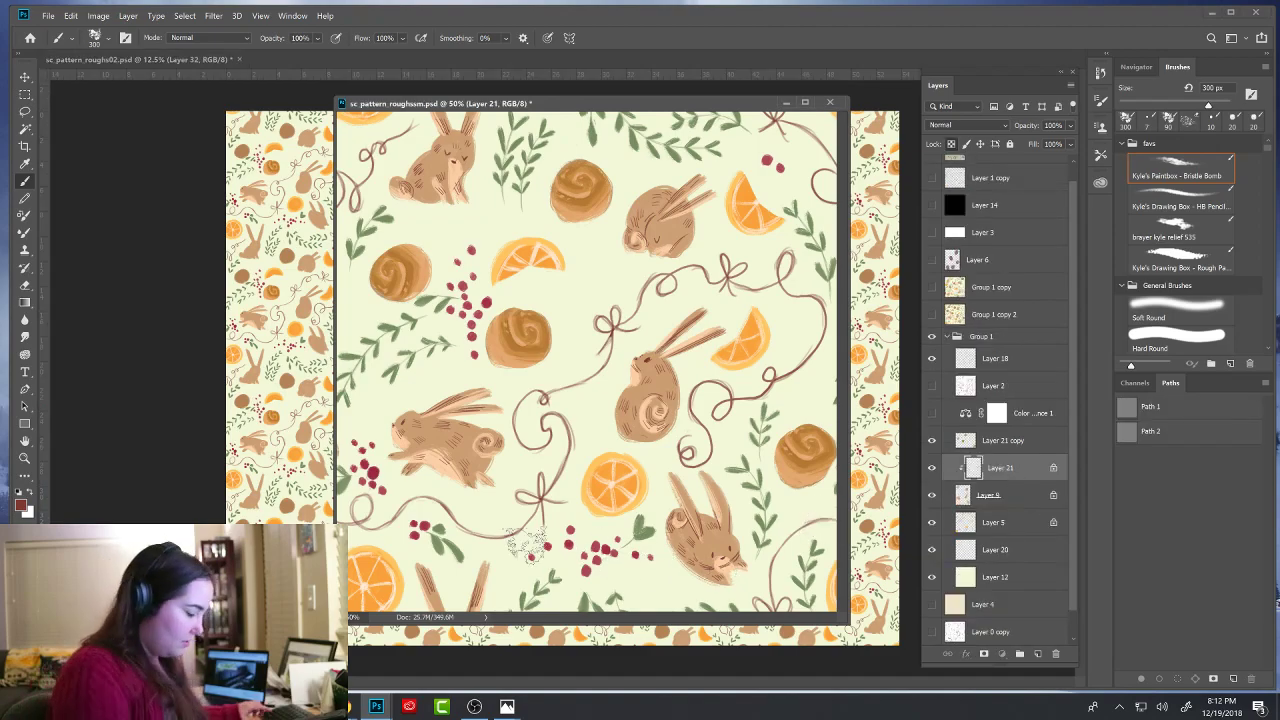
- Recolour all of Layer 21's bunny line work with a warm brown mixed from the running bunny's sampled fur colour
left_click(20, 505)
left_click(771, 473)
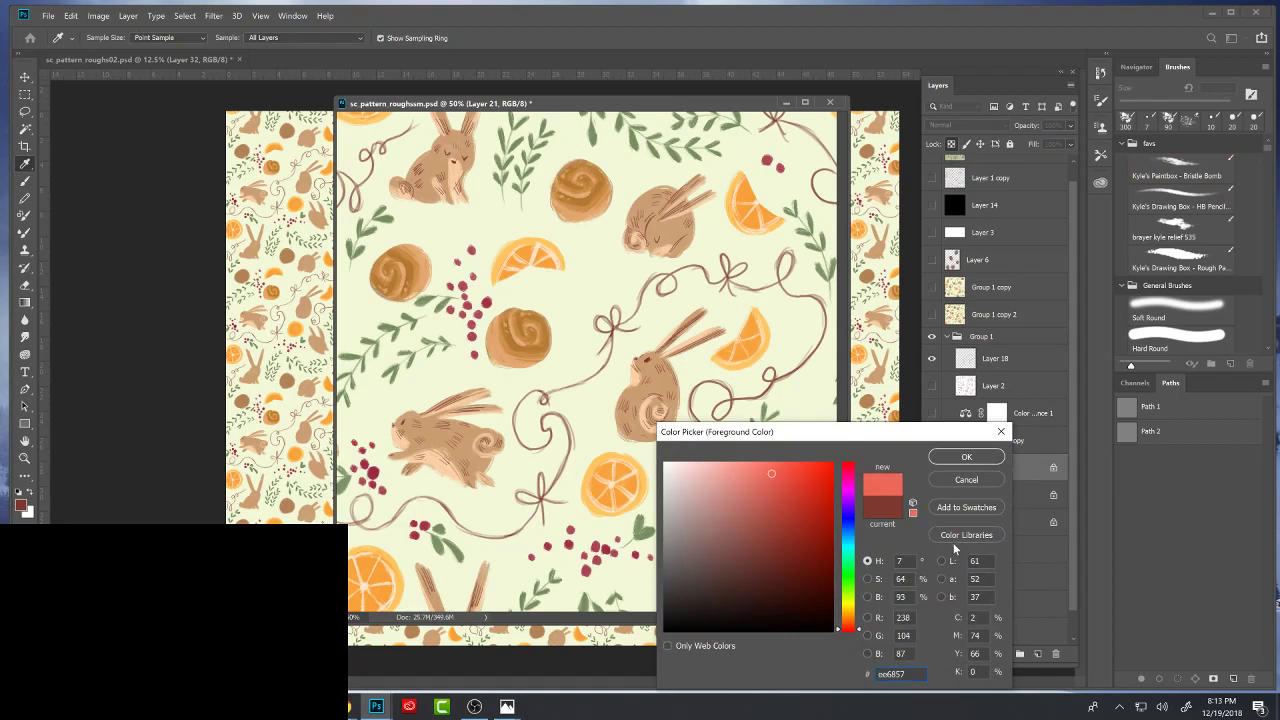
left_click(476, 444)
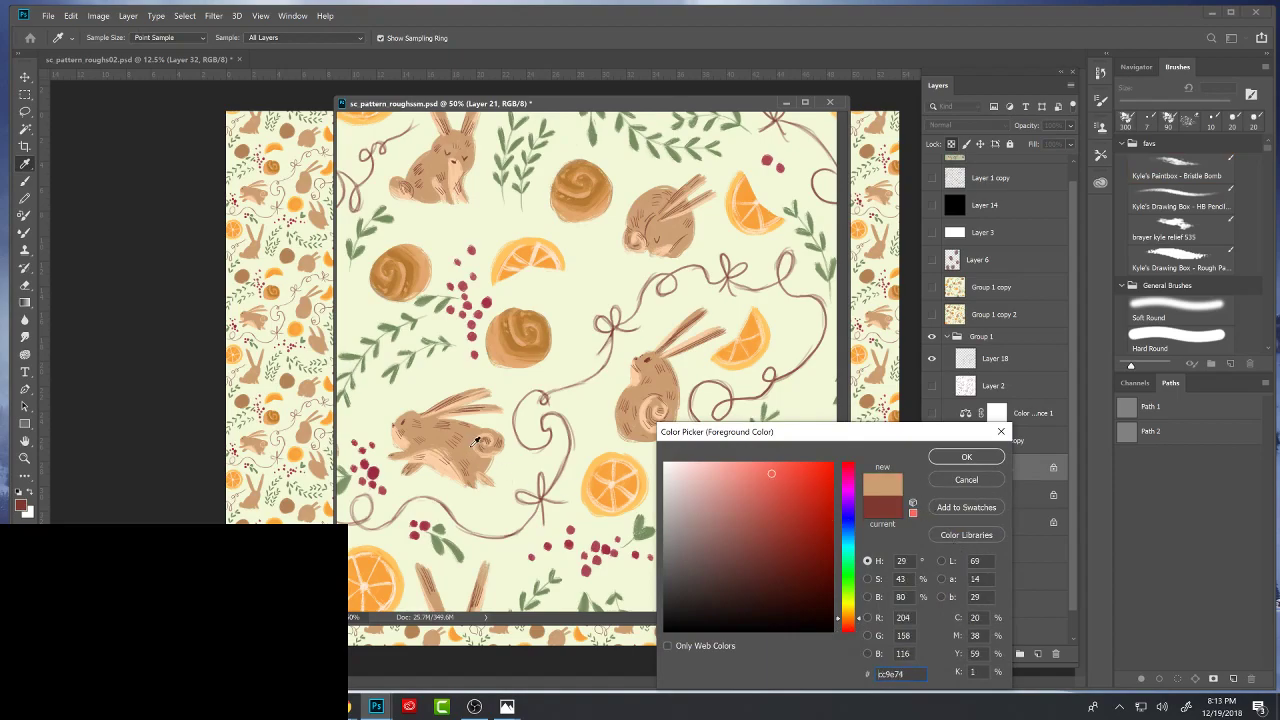
left_click_drag(777, 537, 783, 540)
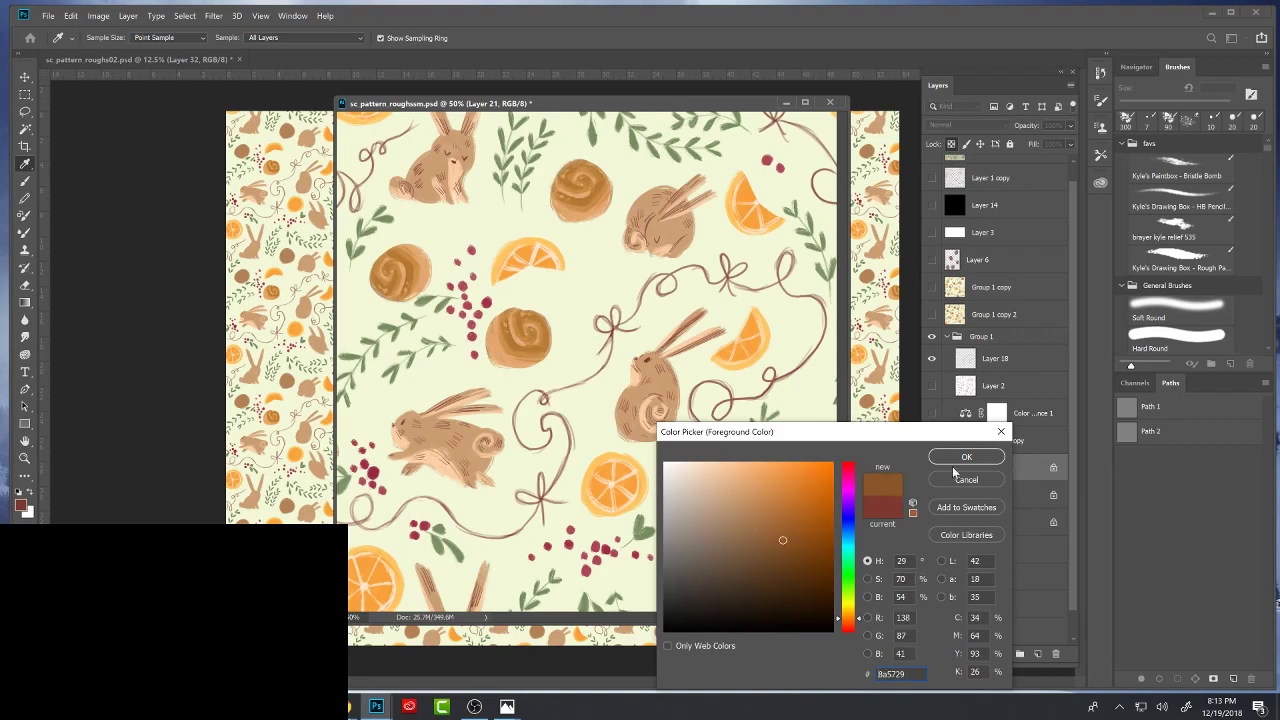
left_click(962, 457)
left_click(23, 506)
left_click(774, 527)
left_click(941, 454)
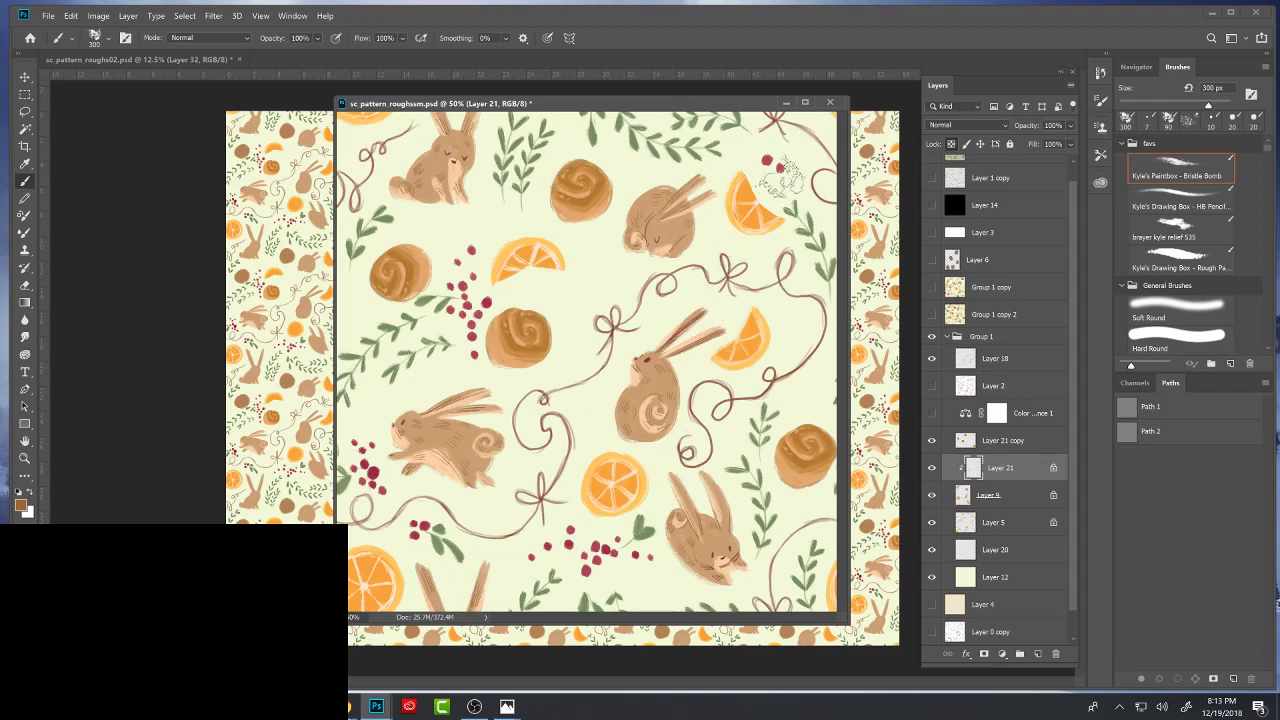
- Add a new layer above Layer 21 copy, clip it to that layer, and choose the 7 px HB Pencil brush
left_click(984, 447)
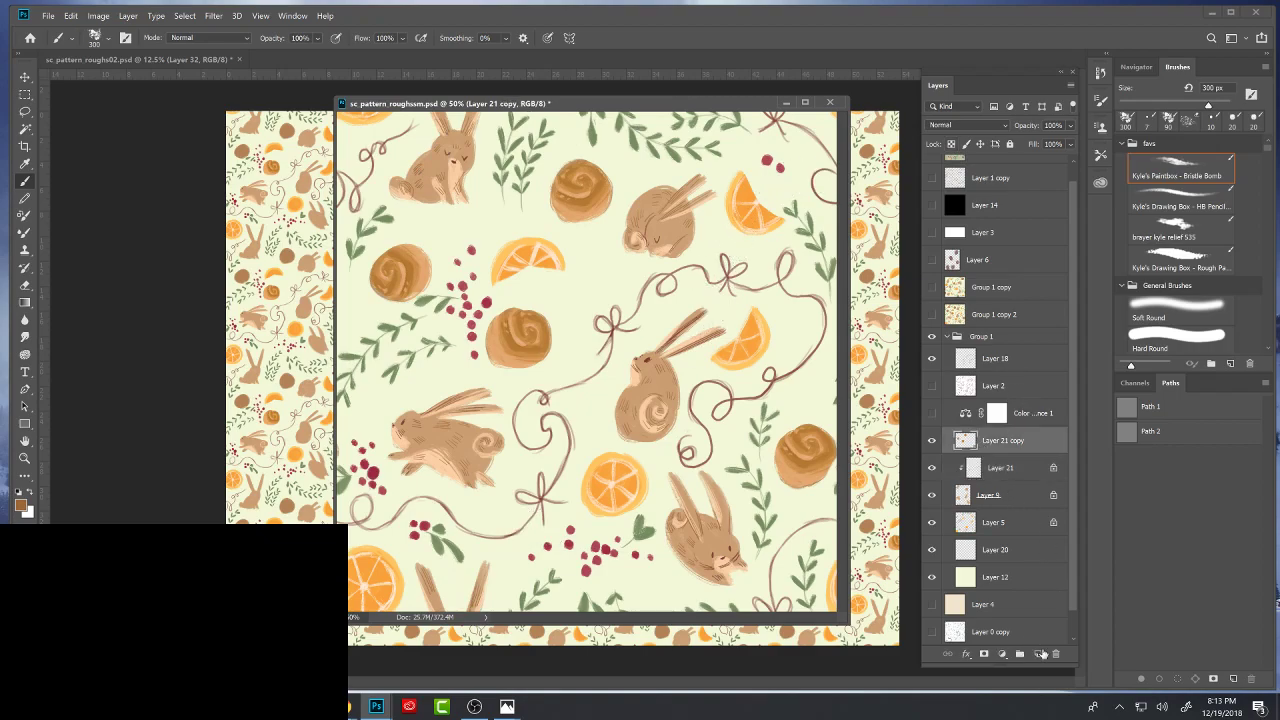
left_click(1038, 653)
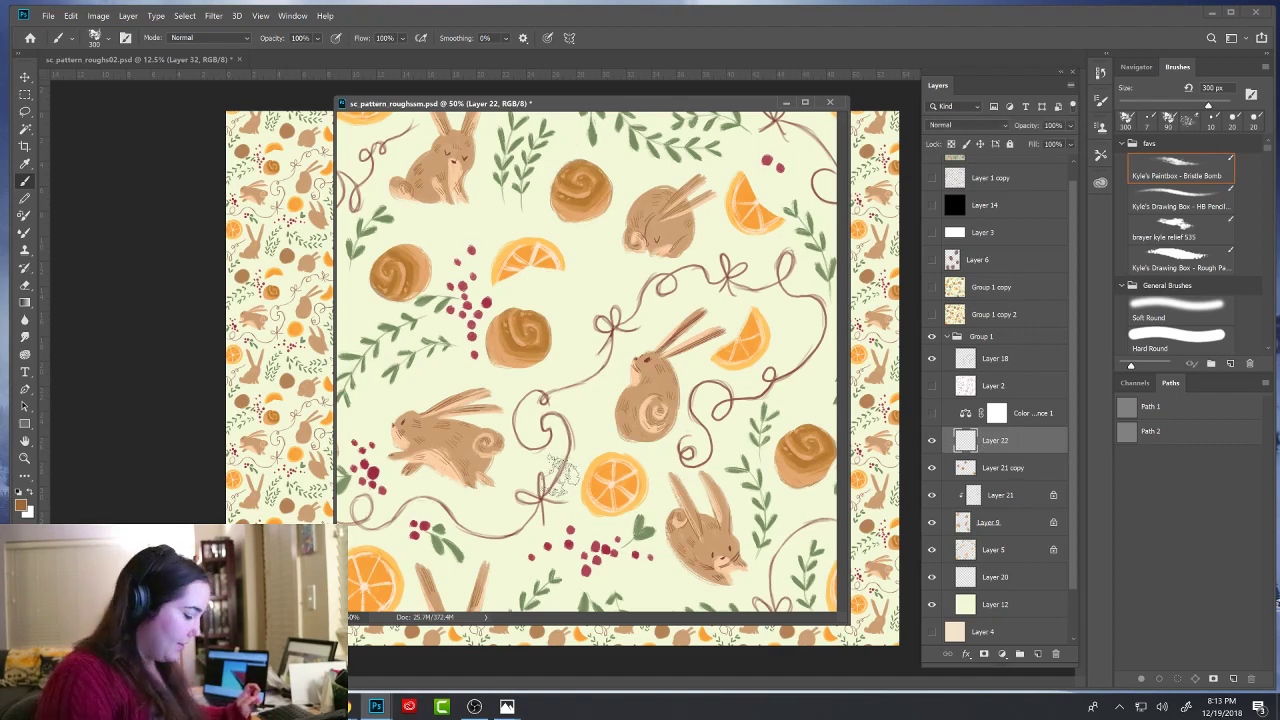
key("period")
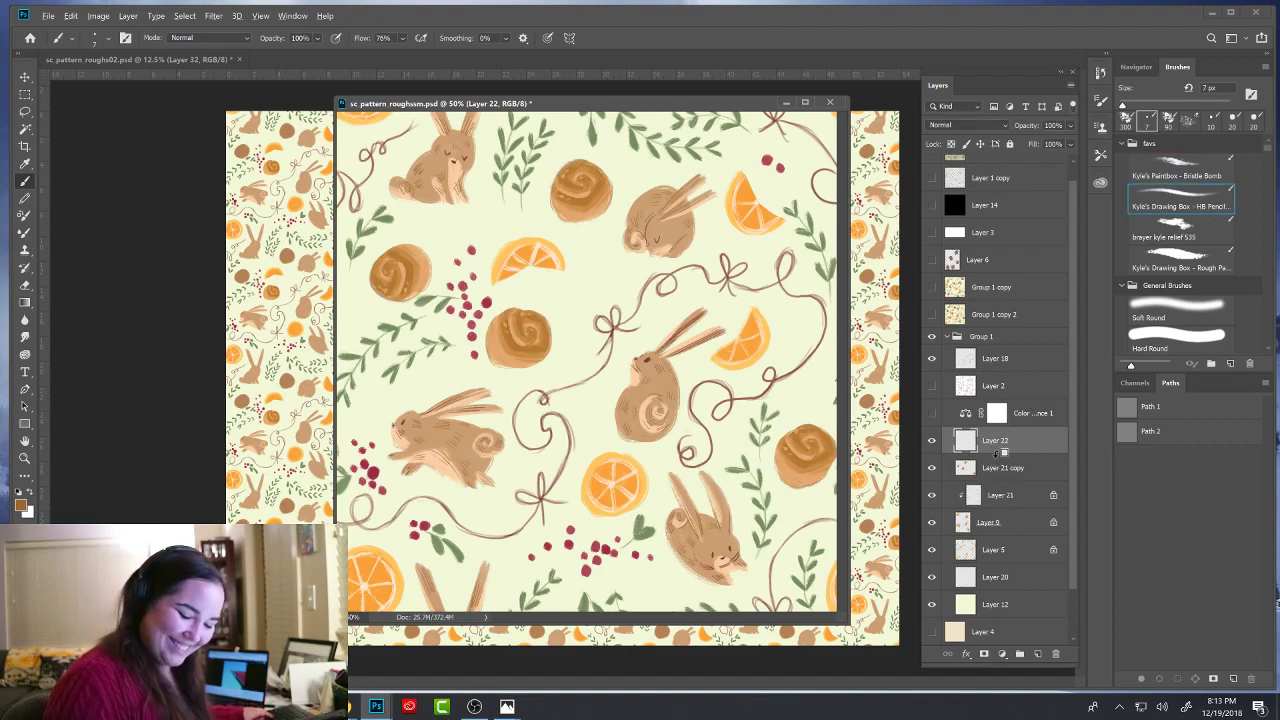
left_click(1010, 453, "alt")
- Draw fine contour lines on the buns on Layer 22 in a darker shade of the sampled bun brown, cleaning up with the Eraser
left_click(519, 336, "alt")
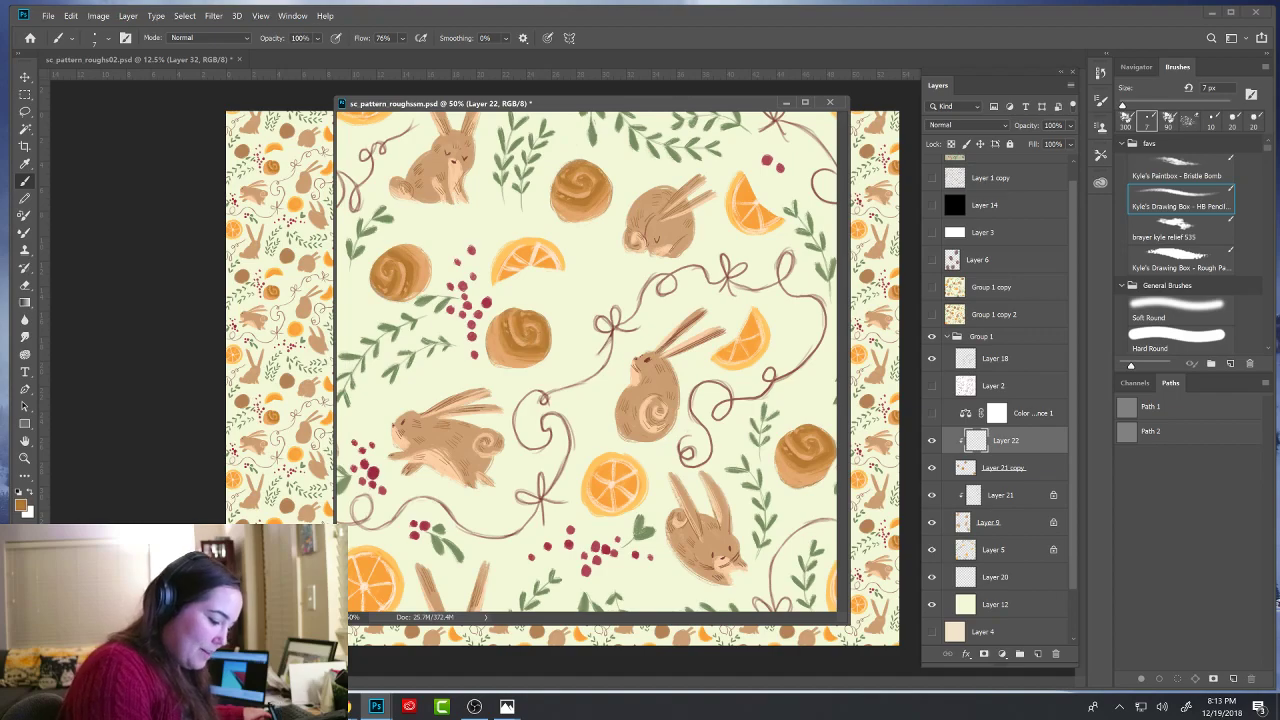
left_click(22, 507)
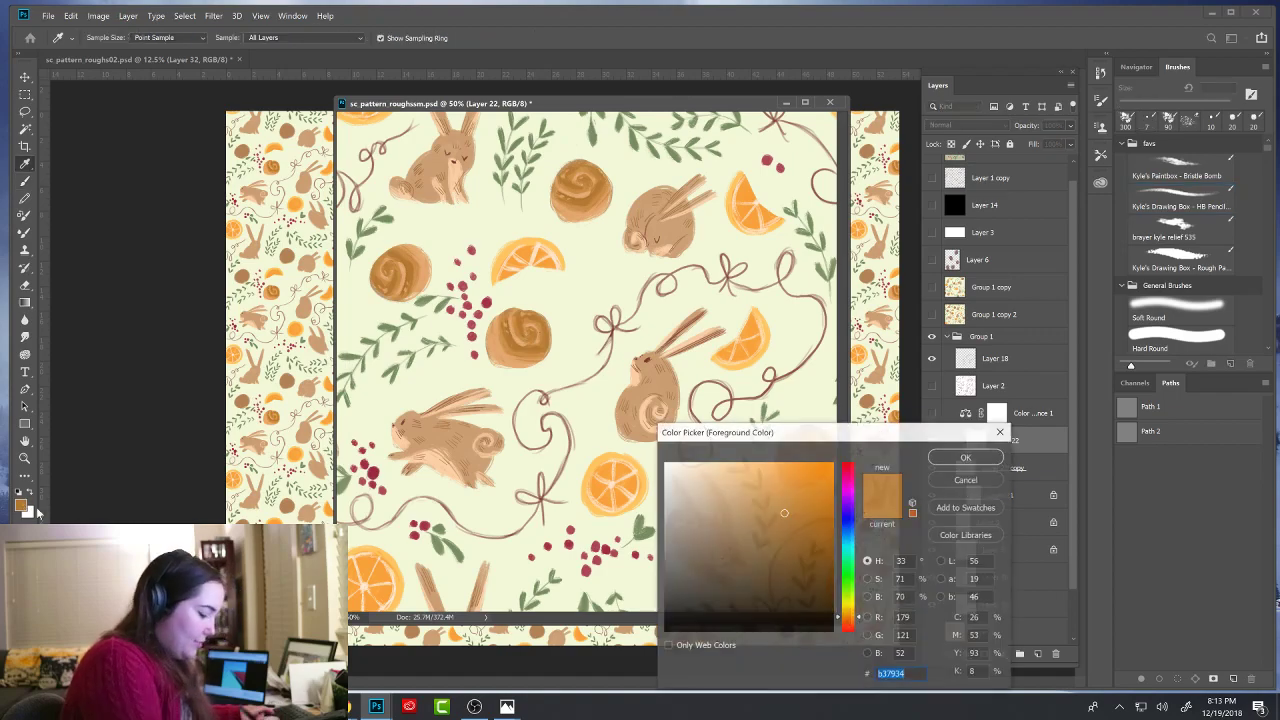
left_click(799, 527)
left_click(966, 456)
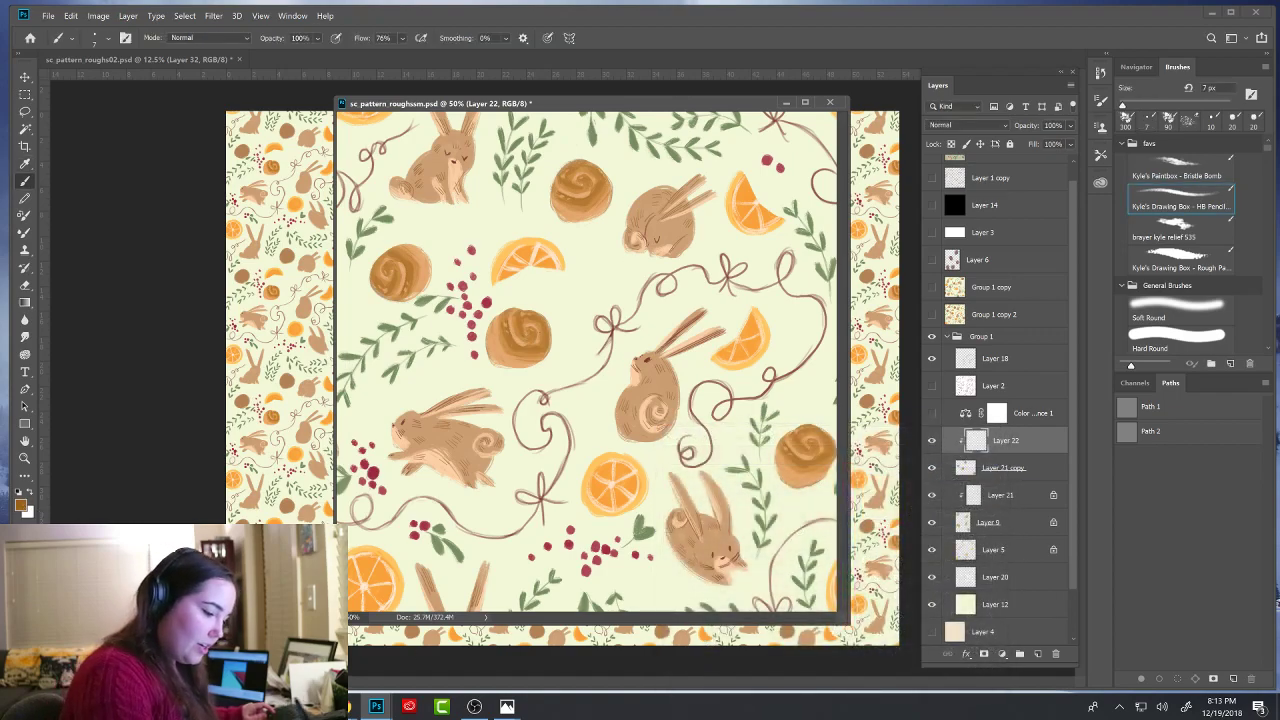
left_click_drag(560, 180, 598, 176)
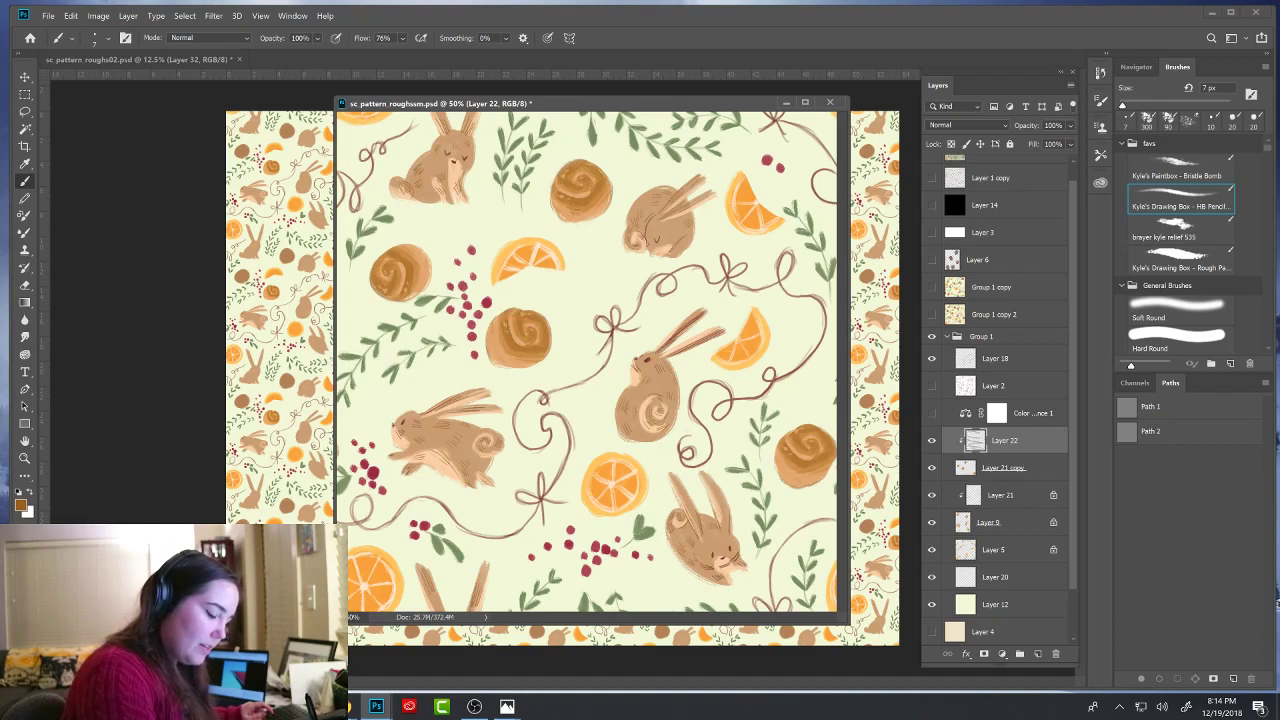
key("e")
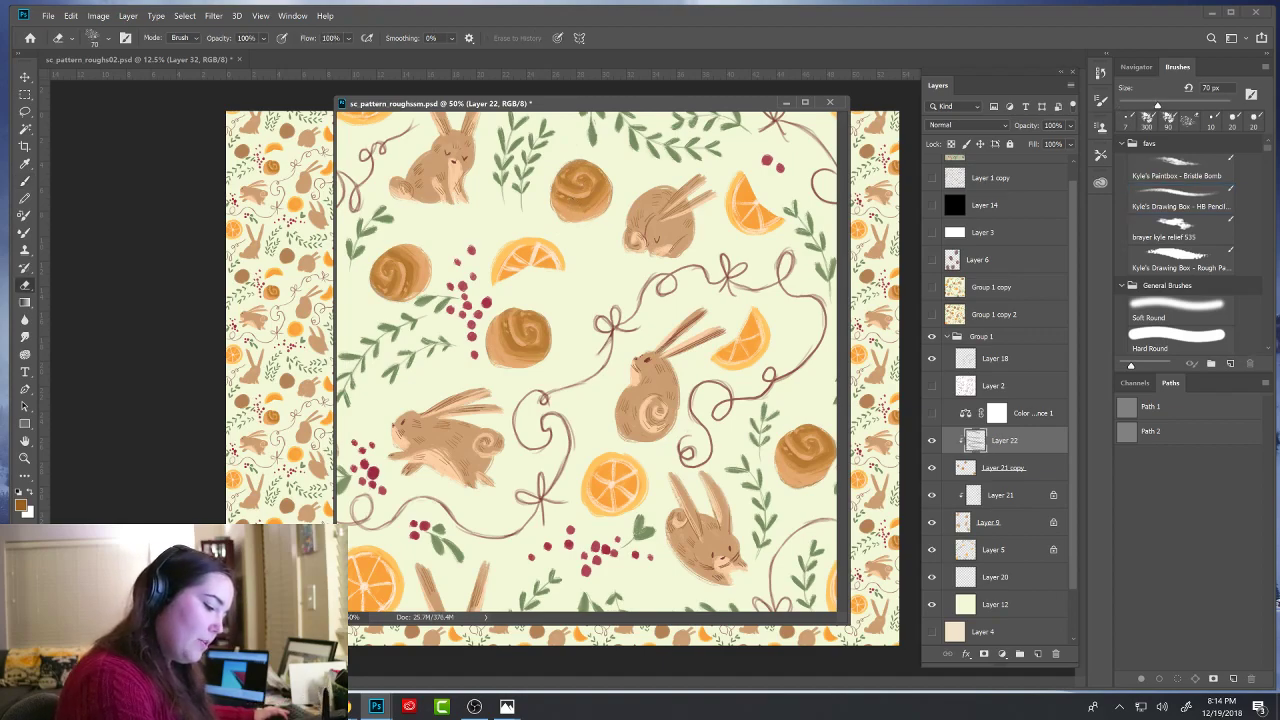
key("b")
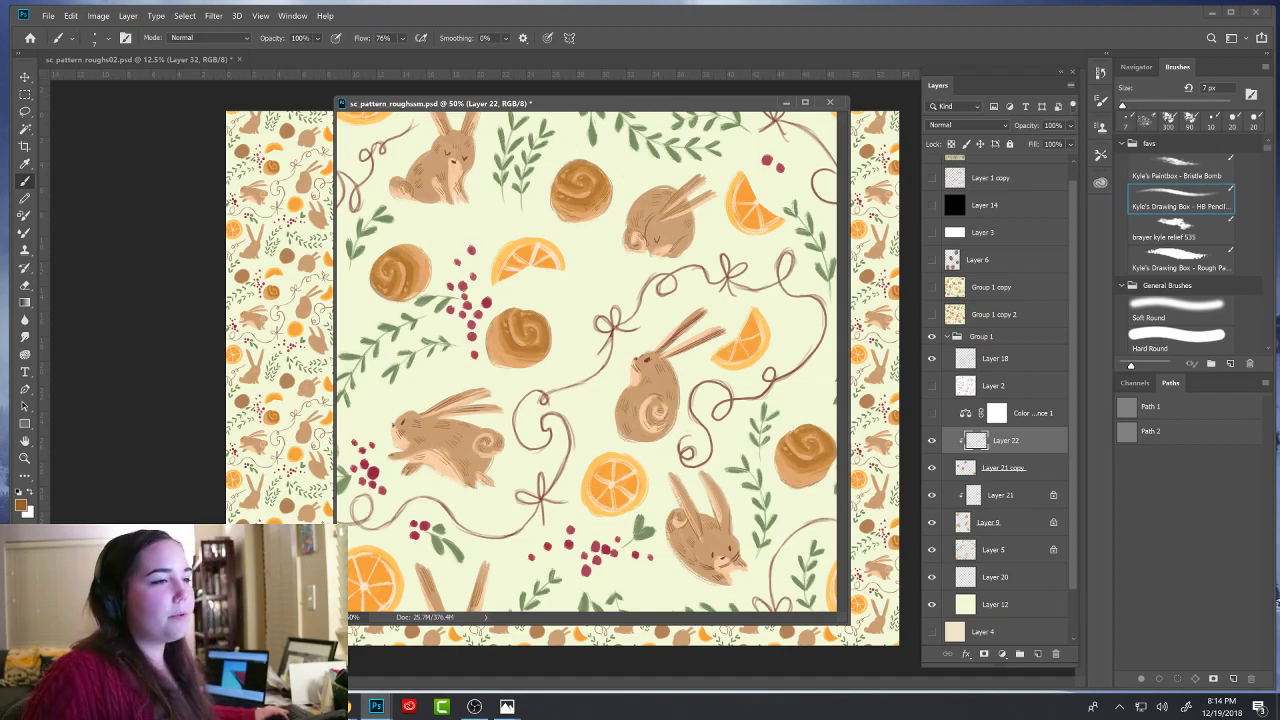
- Consult the bread roll reference photos and refine the contour lines on the upper bun, cleaning up with the Eraser
left_click_drag(480, 0, 738, 3)
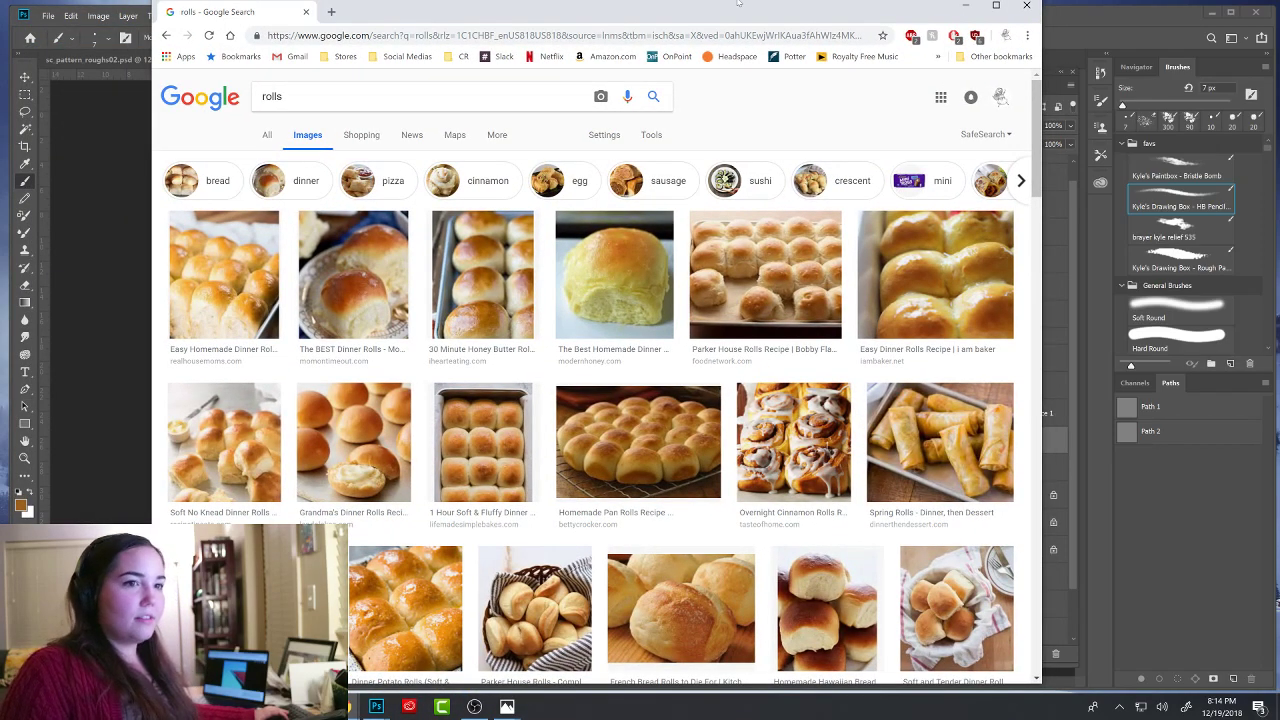
left_click_drag(738, 3, 690, 0)
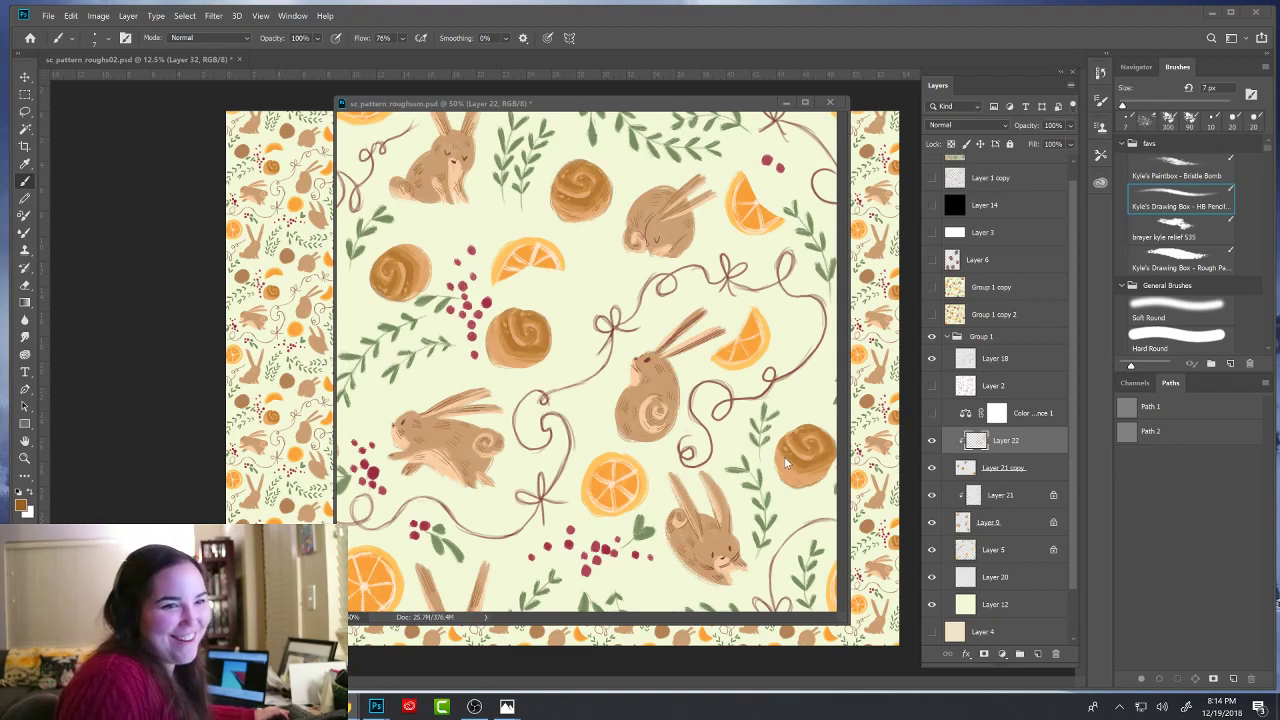
left_click_drag(786, 437, 780, 450)
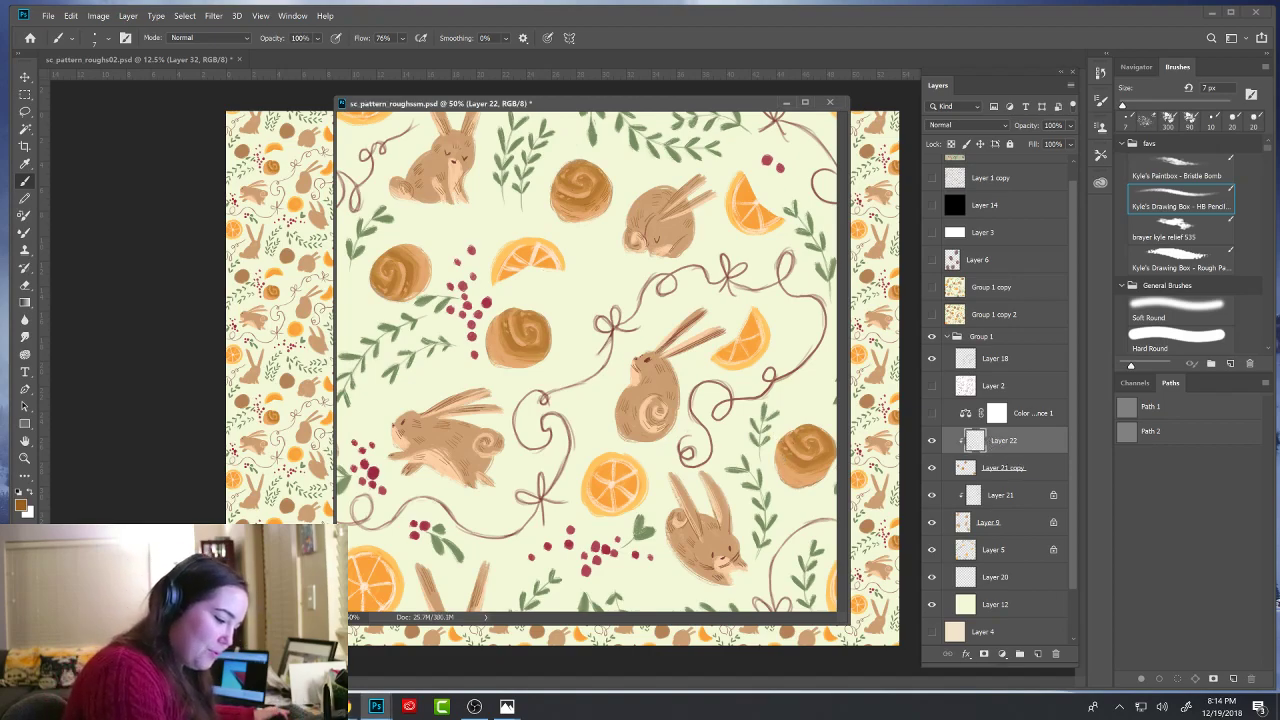
key("e")
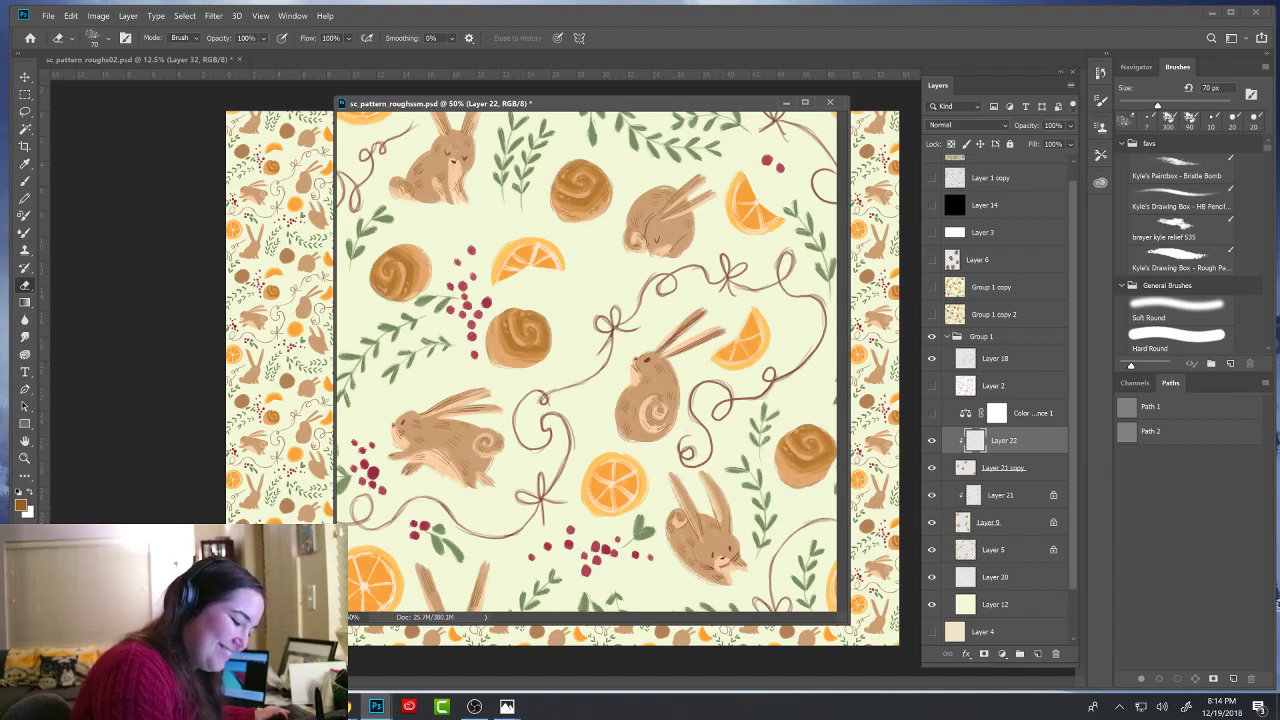
key("b")
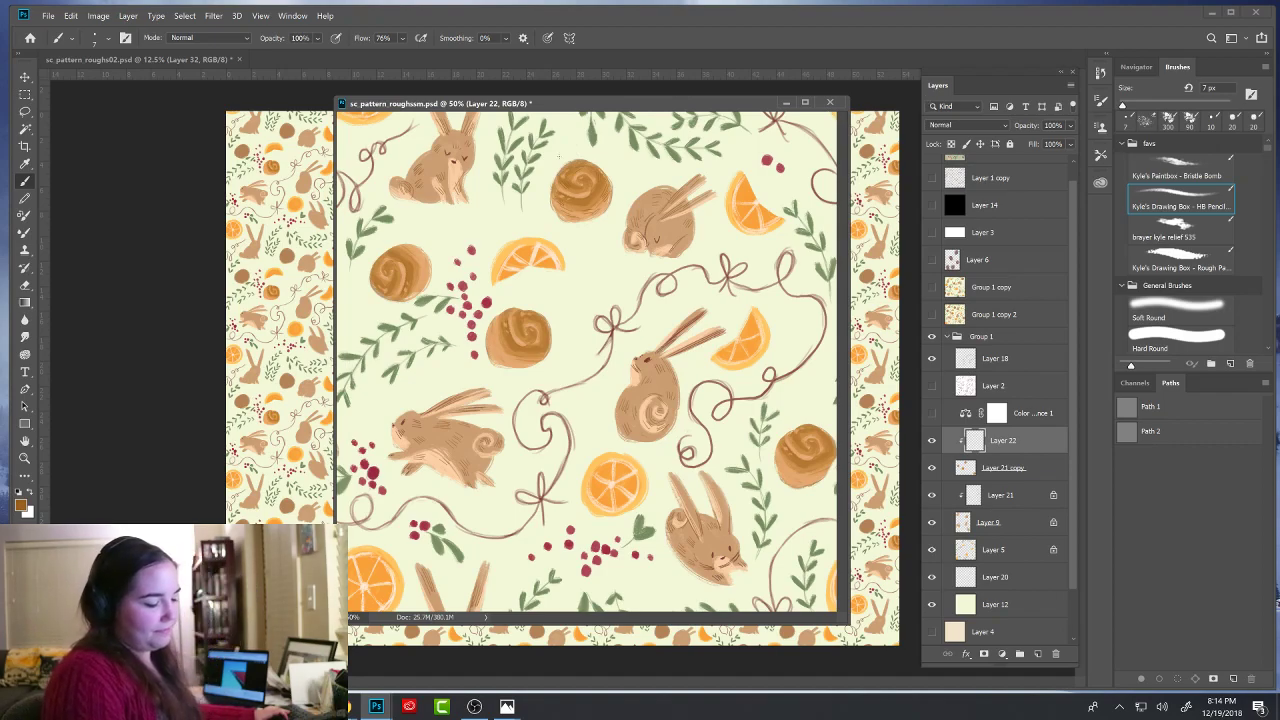
key("e")
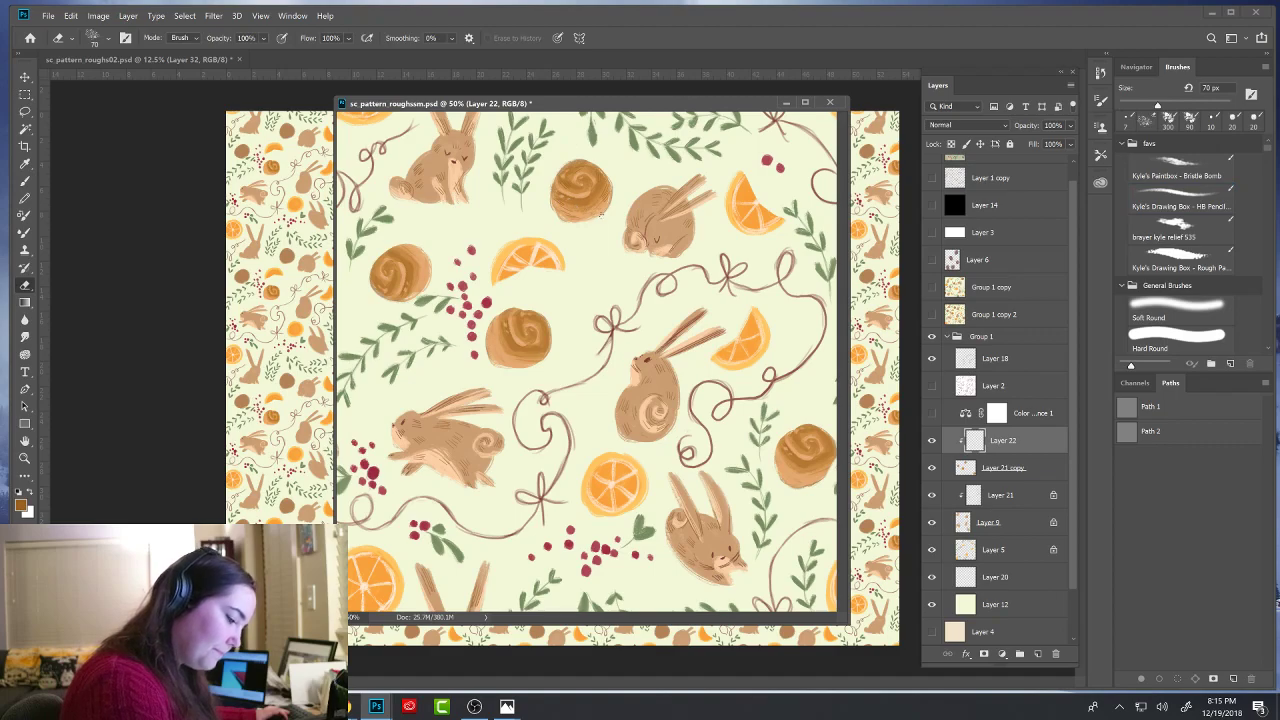
key("b")
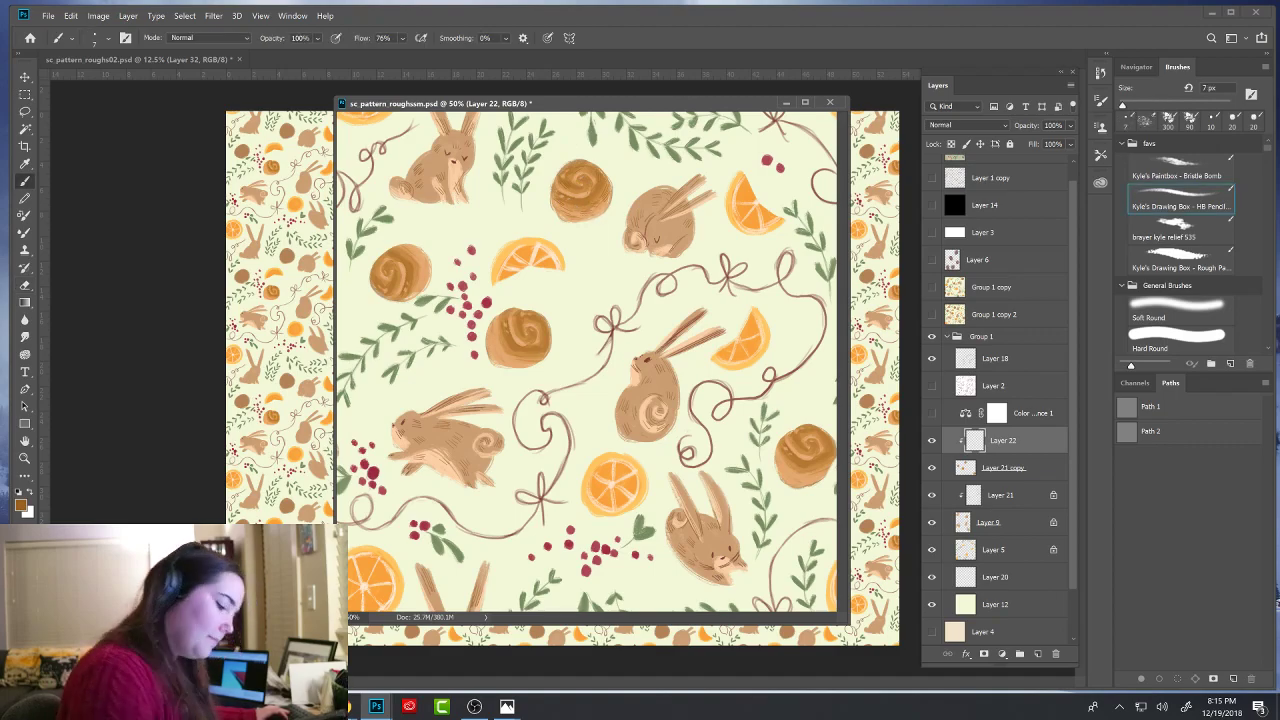
- Draw fine contour strokes on the remaining buns on Layer 22, alternating the HB Pencil brush with the Eraser
key("e")
key("b")
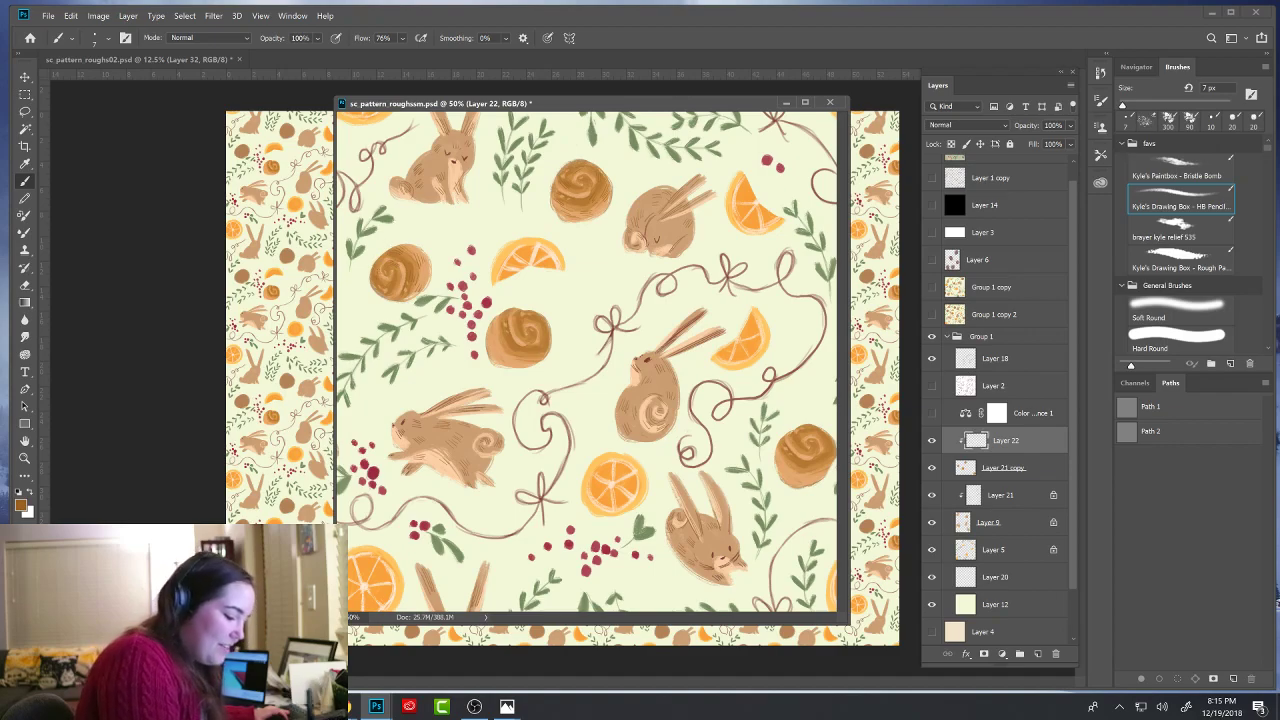
key("e")
key("b")
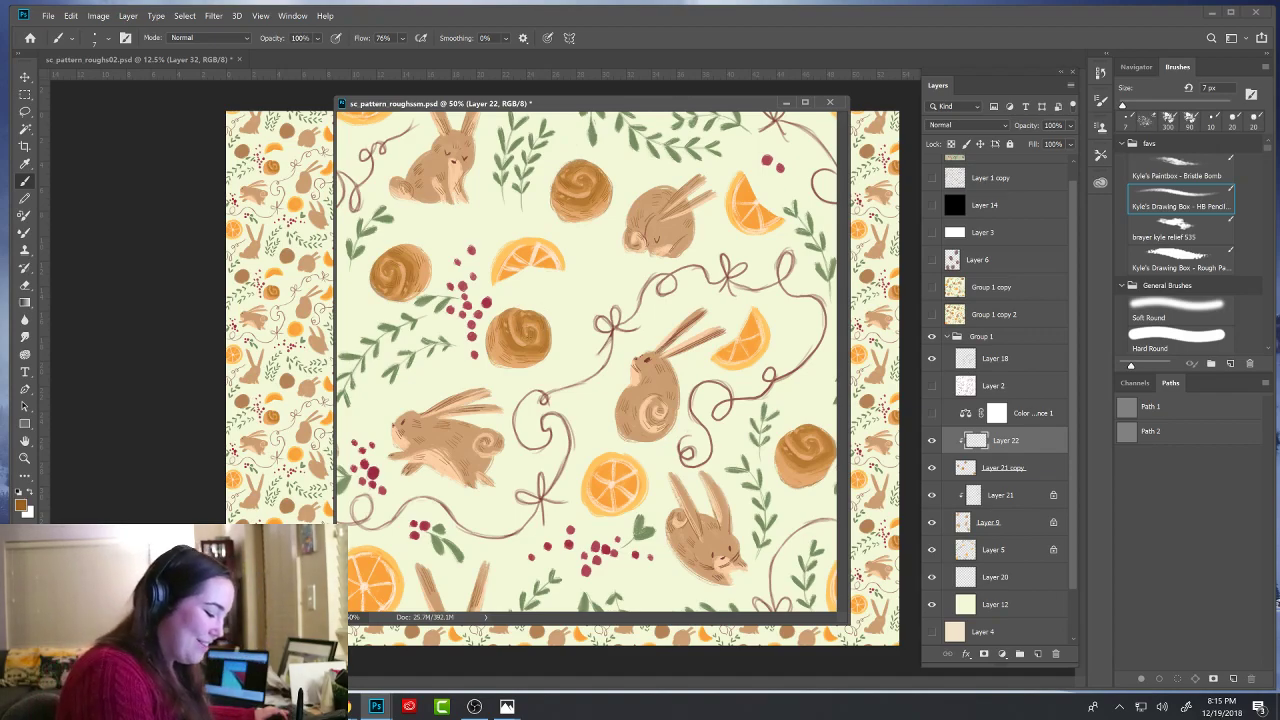
key("e")
key("b")
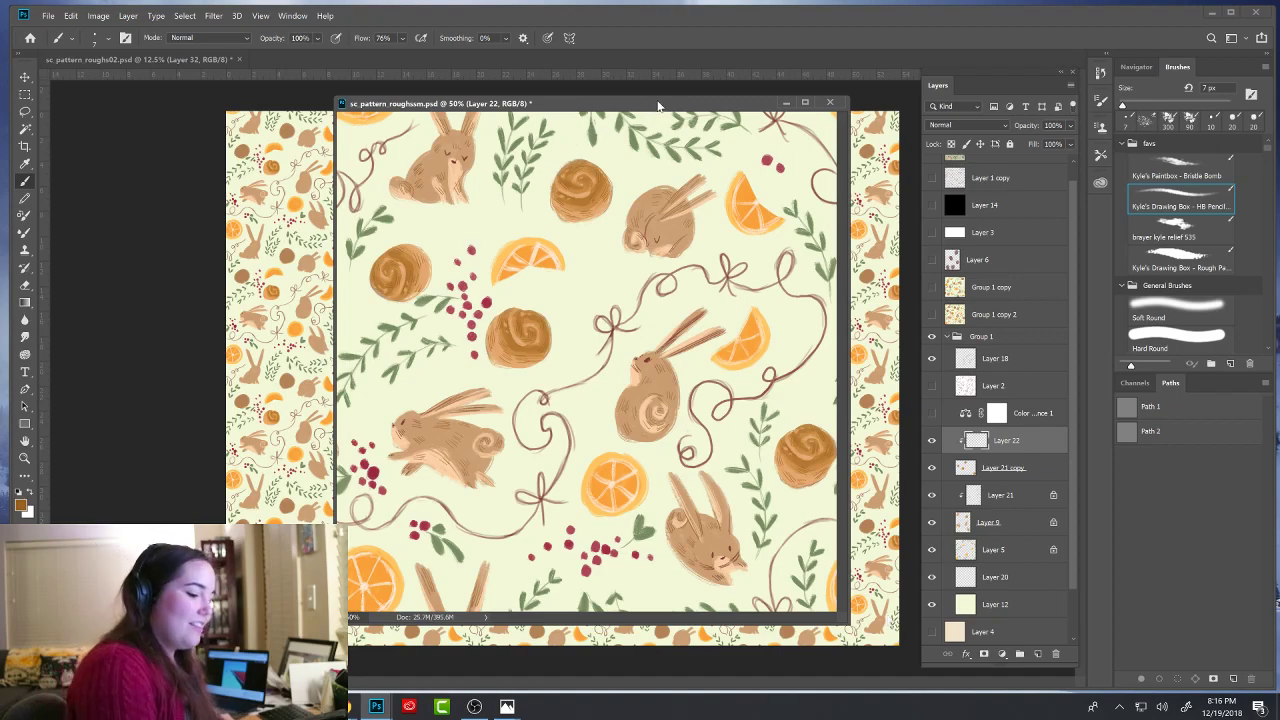
- Add a new empty layer directly above Layer 5 in Group 1
left_click_drag(660, 104, 659, 137)
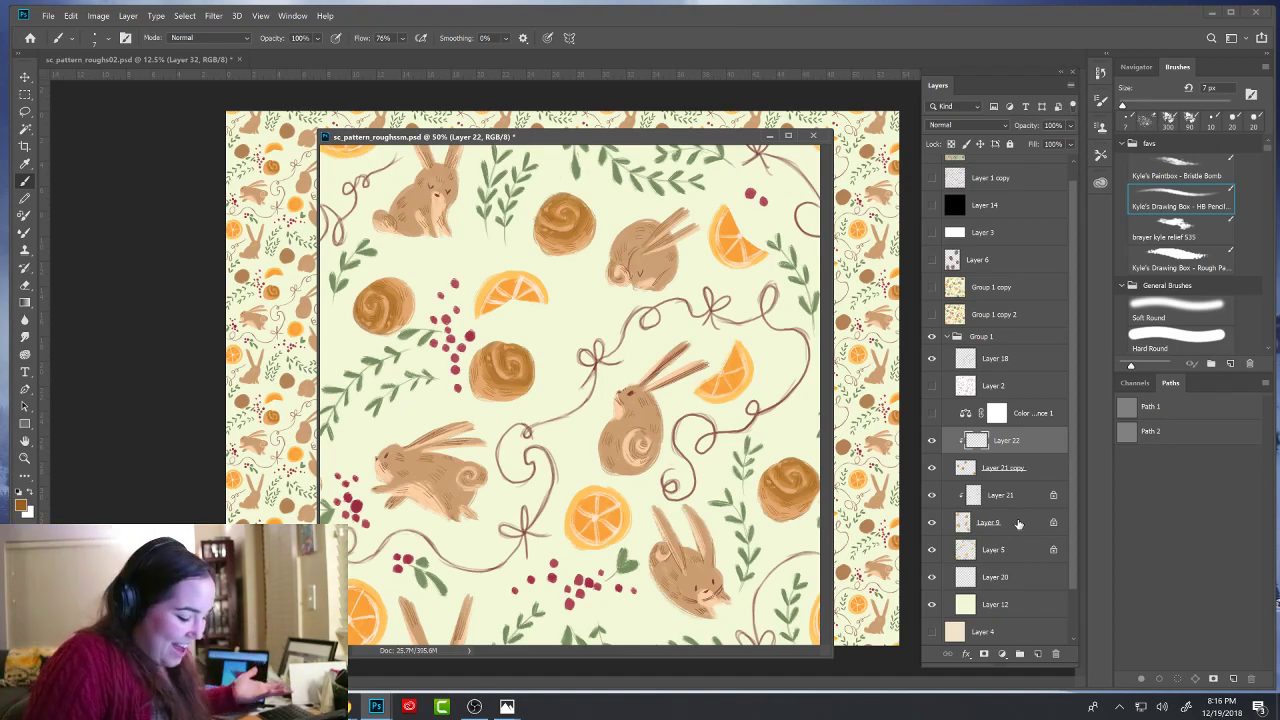
scroll(1075, 559, "down", 2)
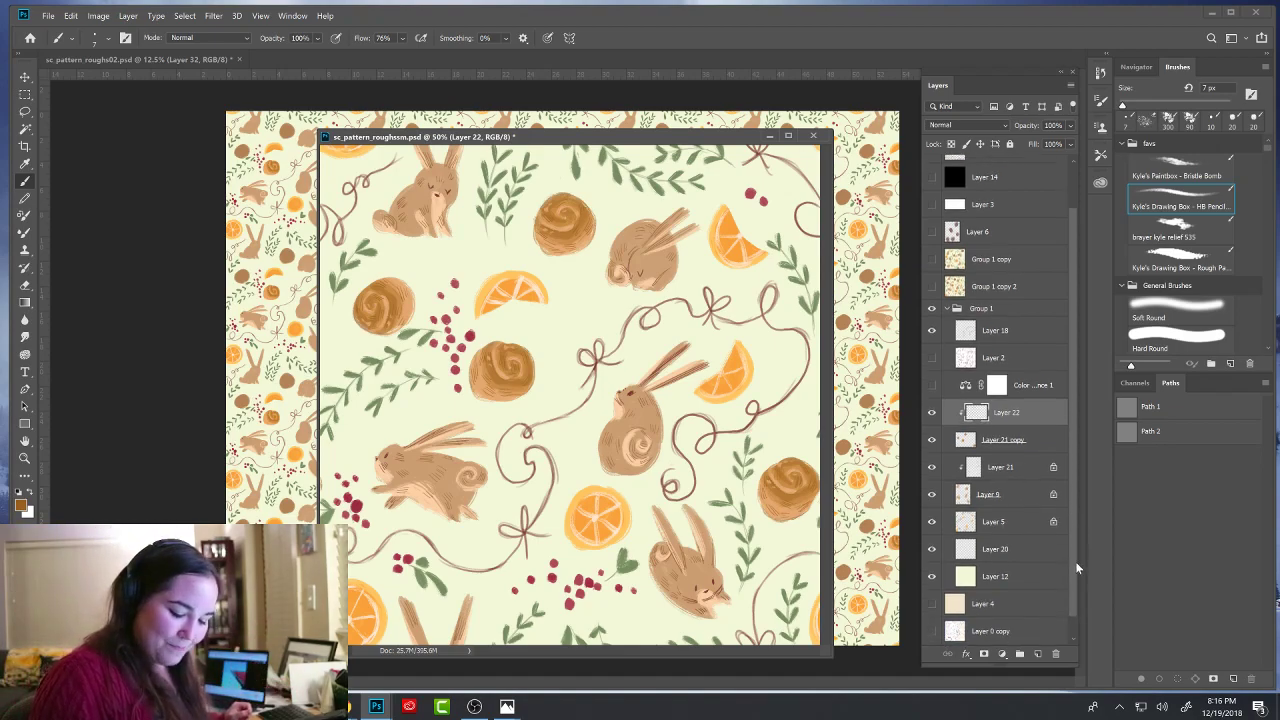
left_click(980, 496)
left_click(932, 495)
left_click(932, 495)
left_click(1037, 654)
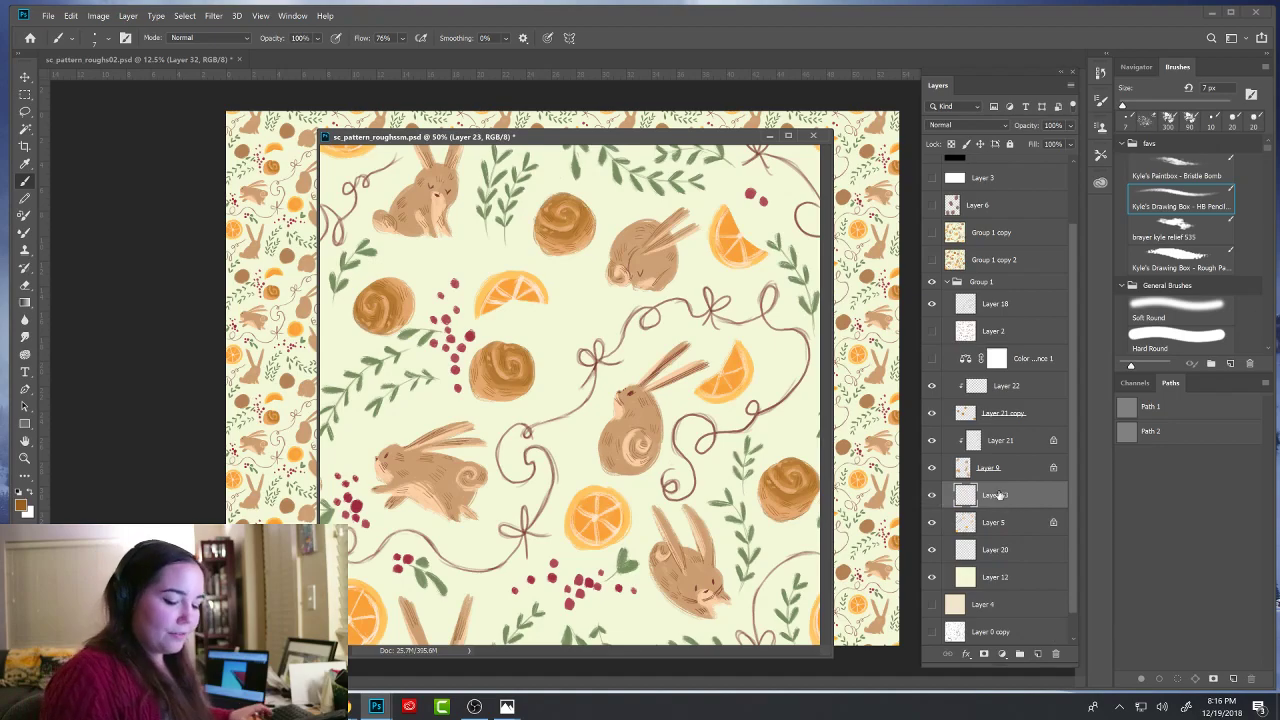
- Draw fine detail lines on the leaf sprigs in a light green mixed from the leaves' sampled colour, and save the document
left_click(21, 505)
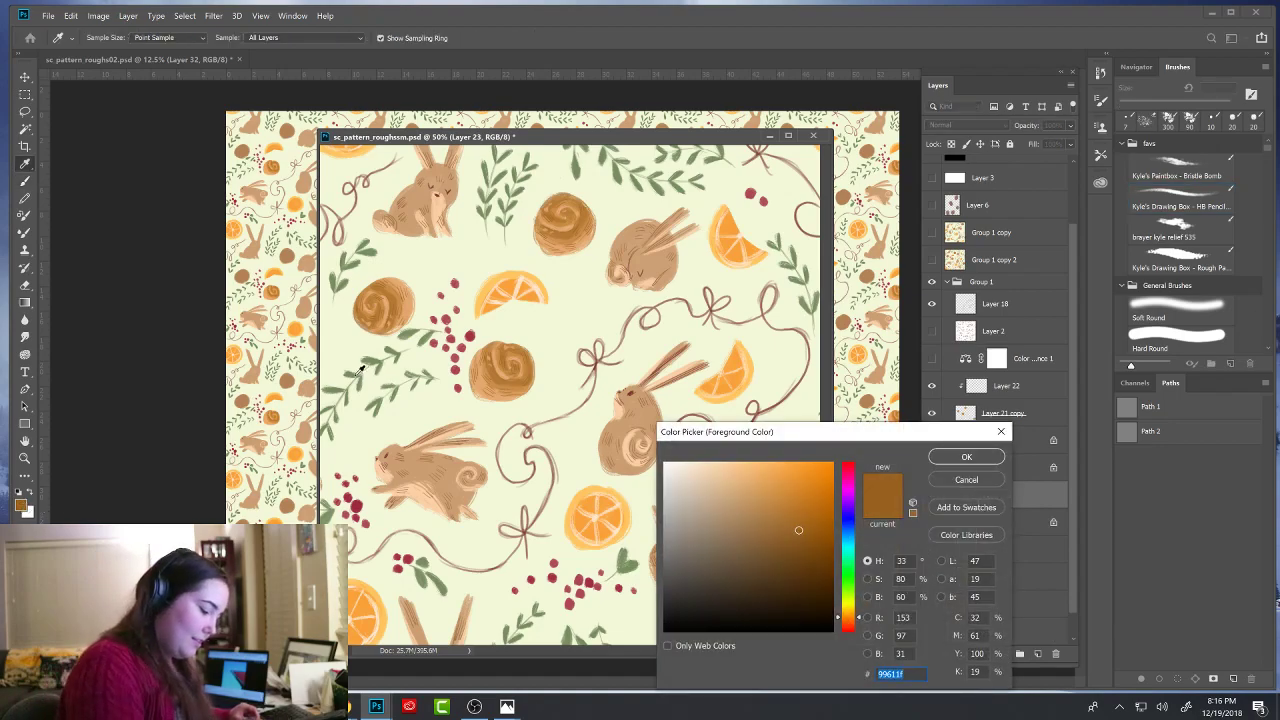
type("78905eb4c682")
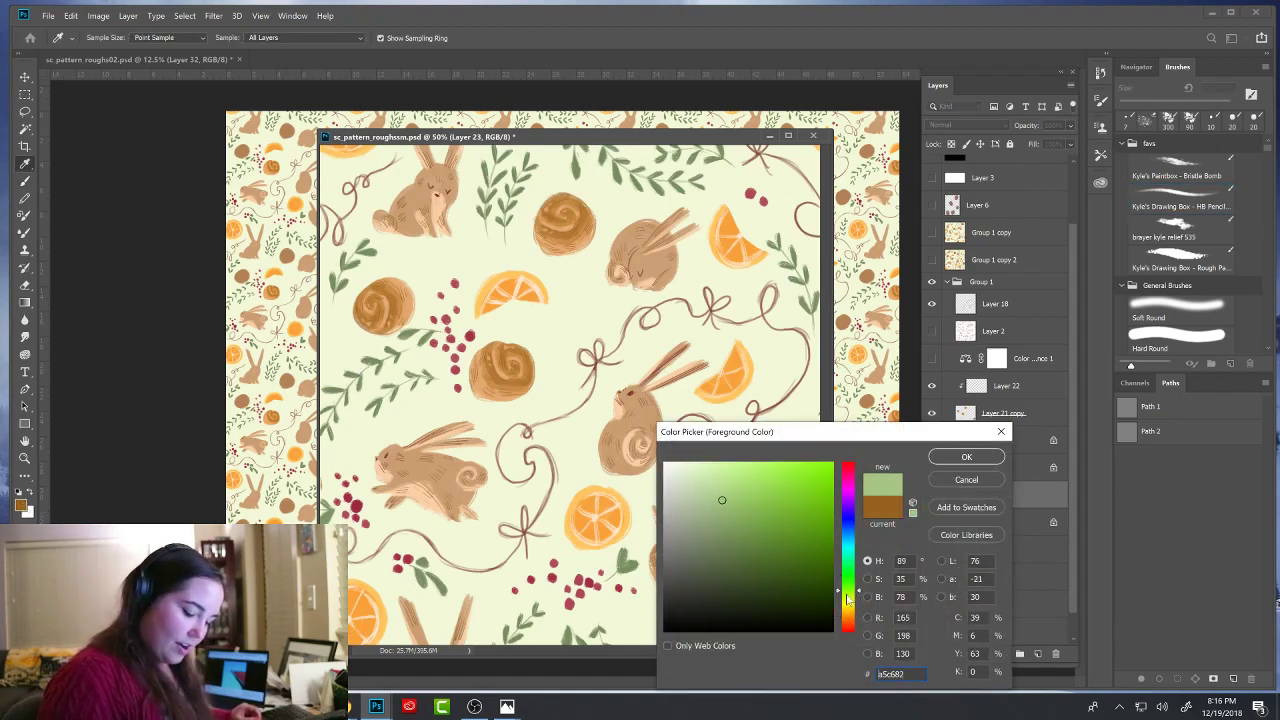
left_click(952, 460)
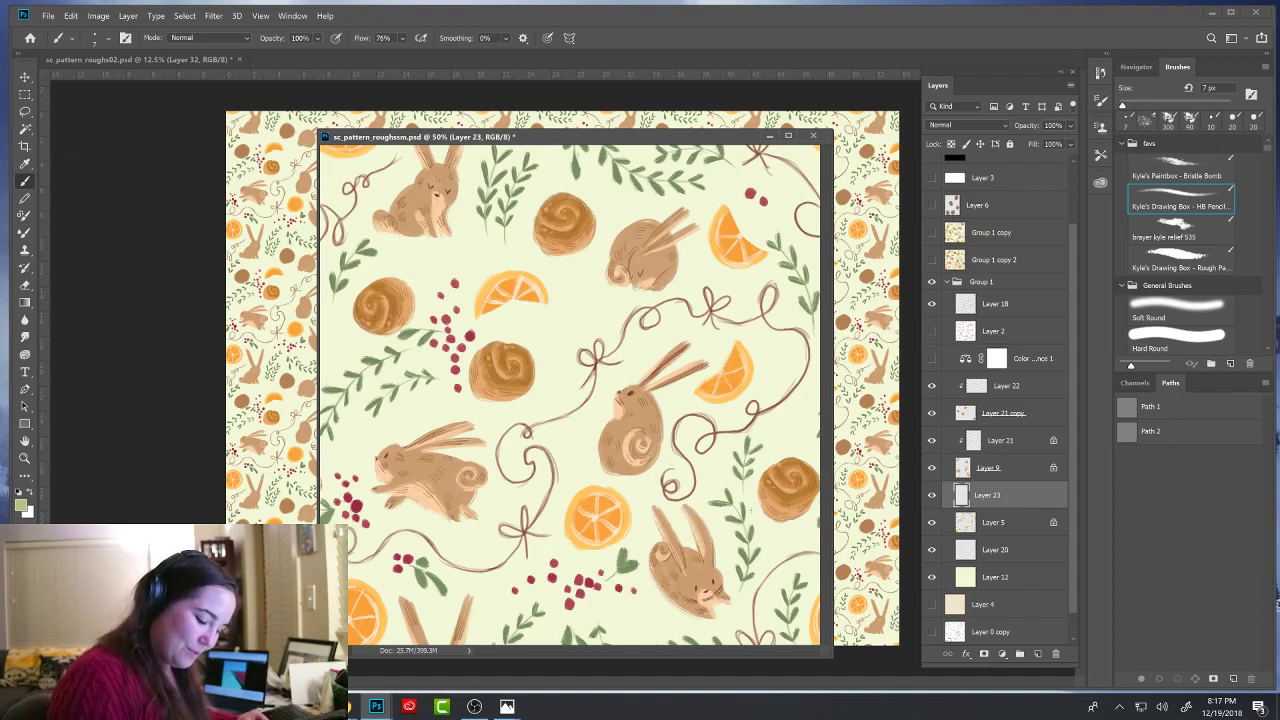
left_click_drag(746, 466, 746, 497)
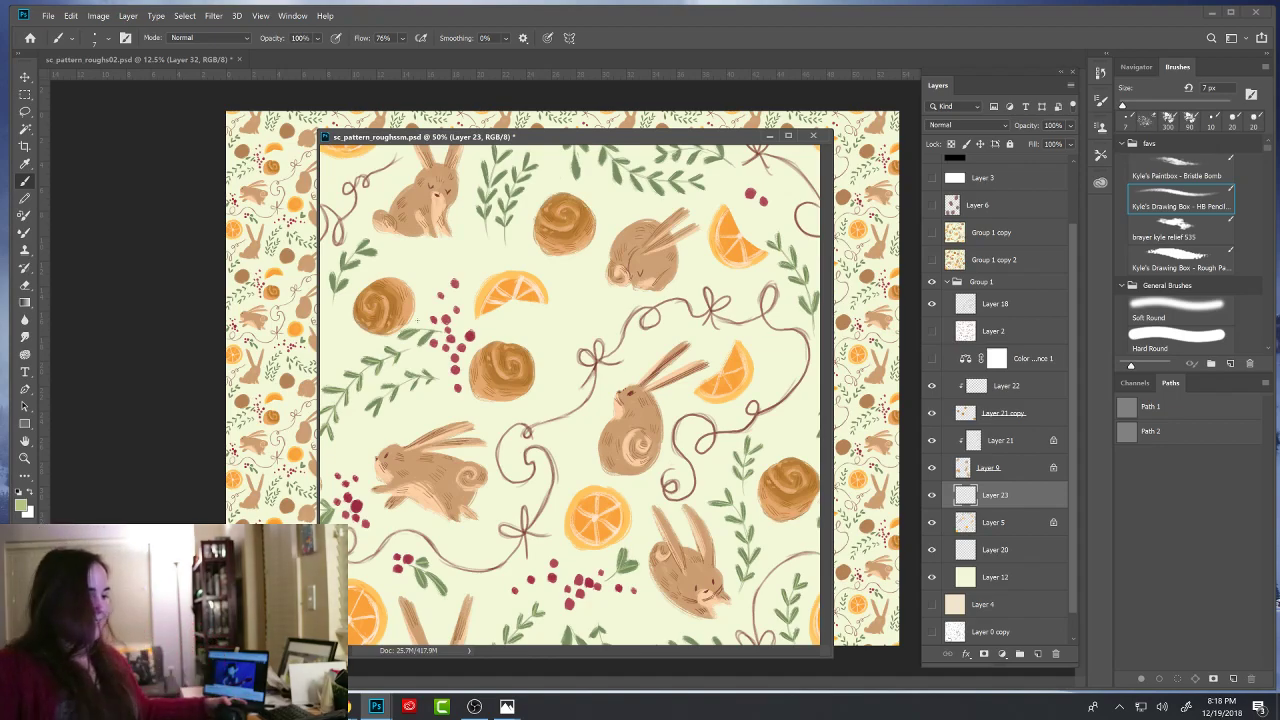
left_click(47, 15)
left_click(70, 147)
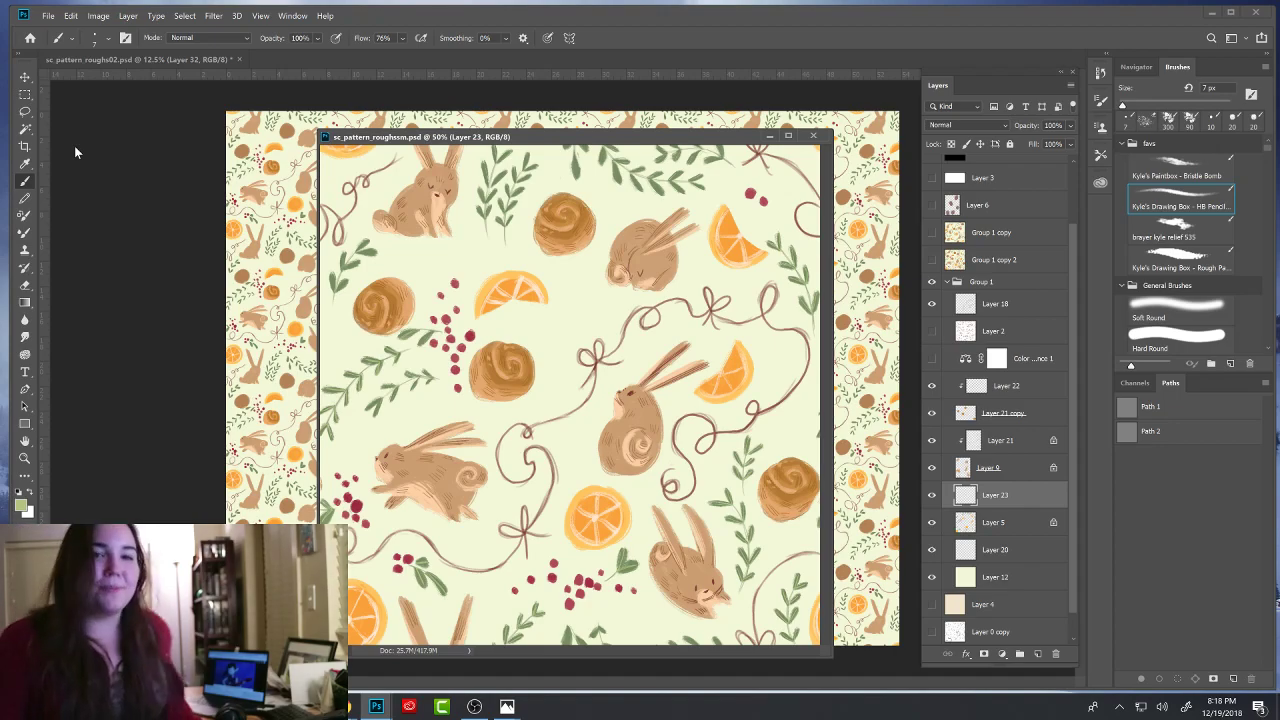
- Show the Color Balance 1 adjustment layer in Group 1 to warm the tile's colours
left_click_drag(688, 139, 632, 148)
left_click(931, 358)
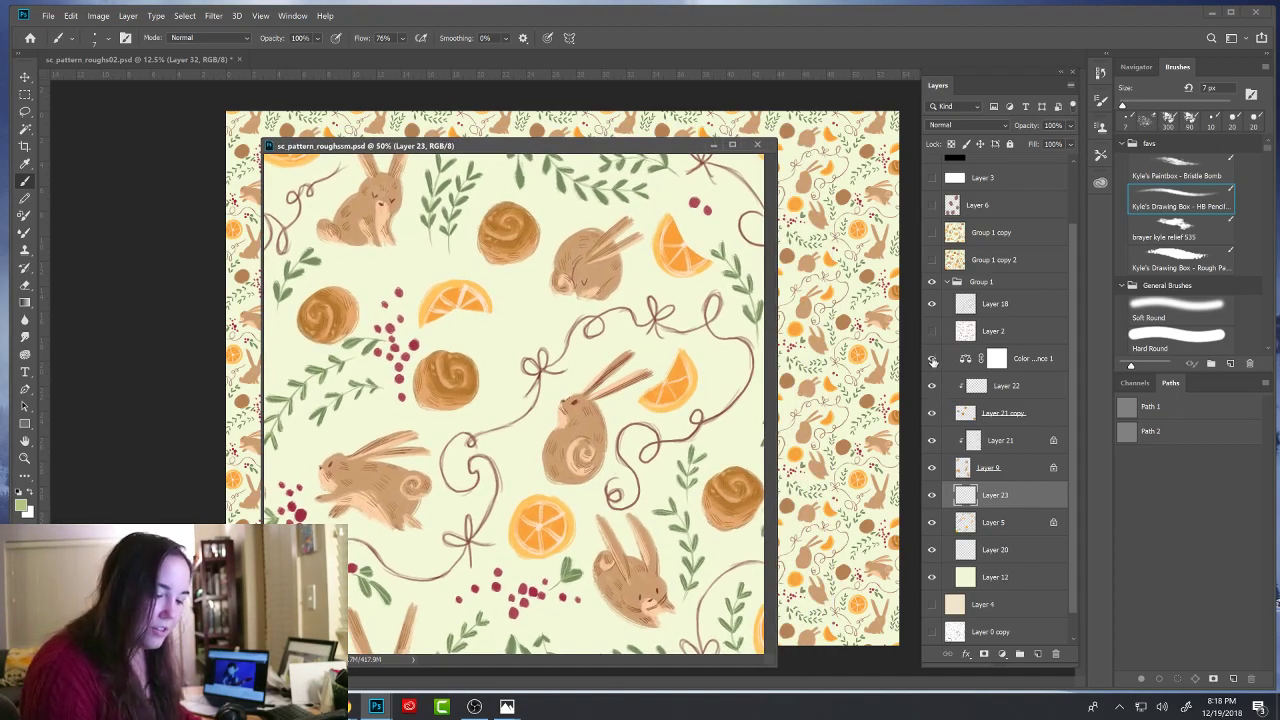
left_click(1030, 360)
- Duplicate Group 1 and merge the copy into a single flattened layer
left_click(956, 283)
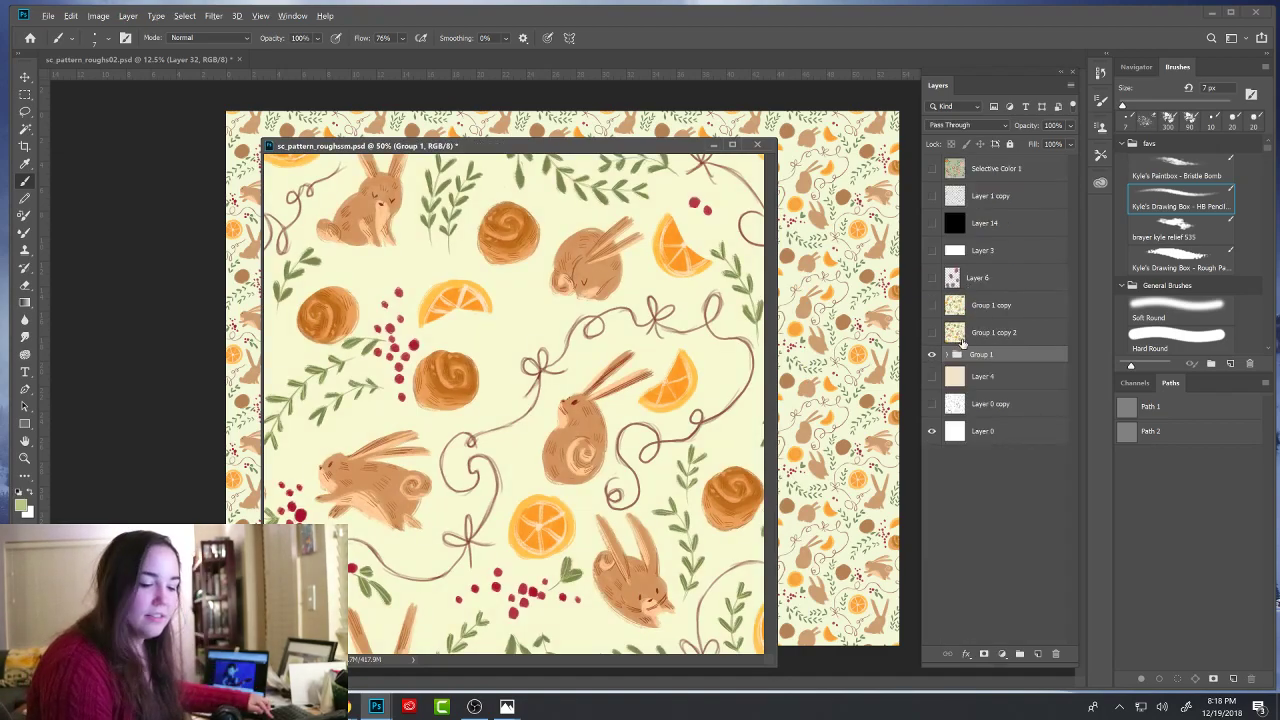
key("ctrl+j")
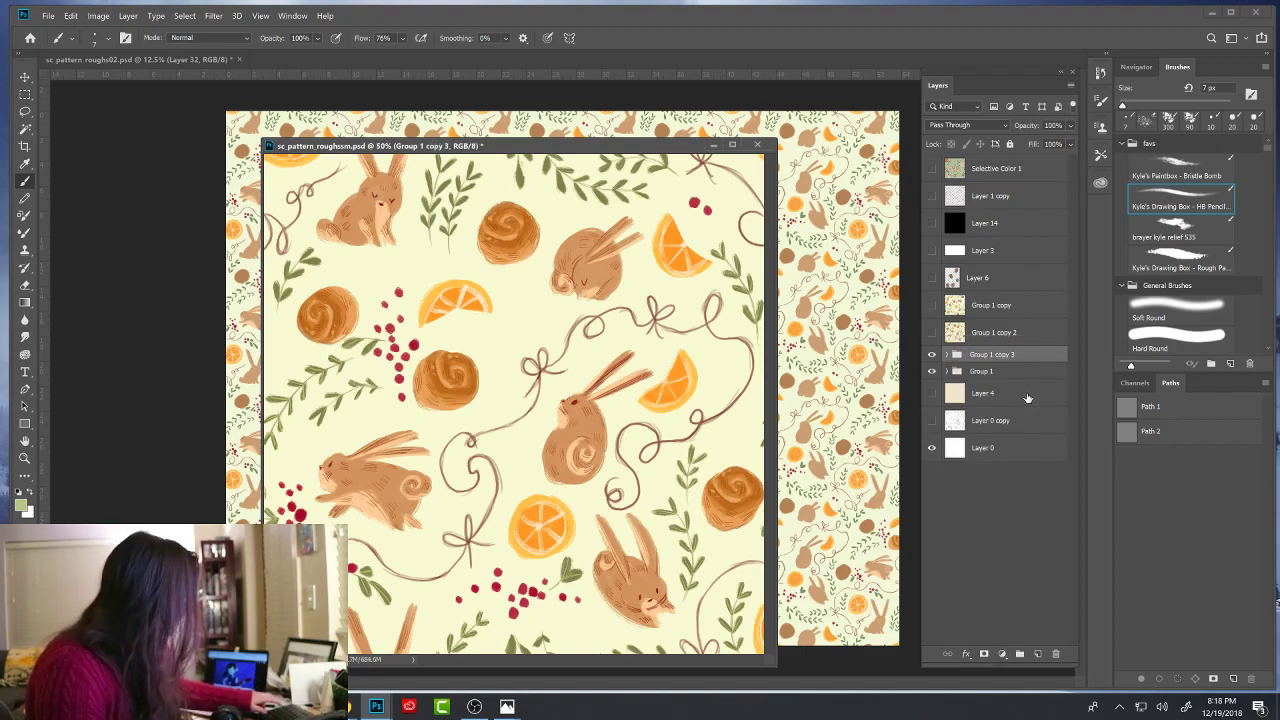
key("ctrl+e")
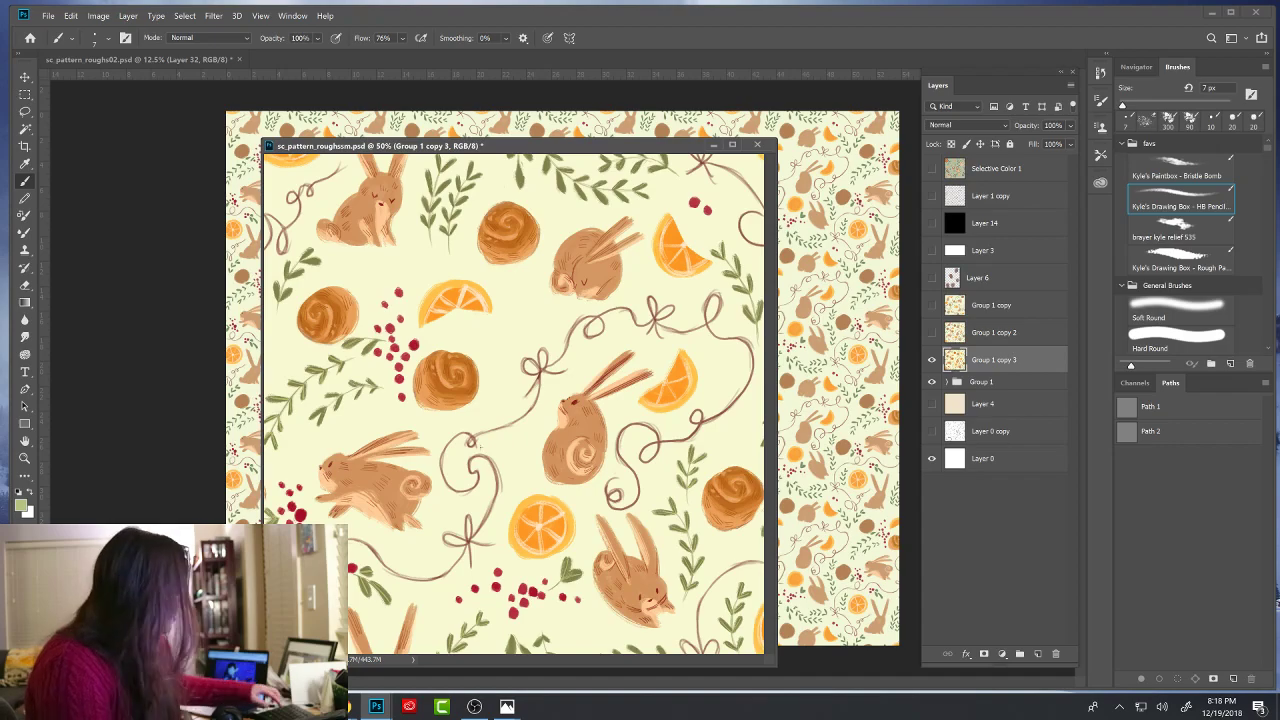
- Select the entire tile with the Rectangular Marquee and define it as a pattern named fgxfg
key("ctrl+minus")
key("ctrl+minus")
key("m")
left_click_drag(389, 280, 971, 567)
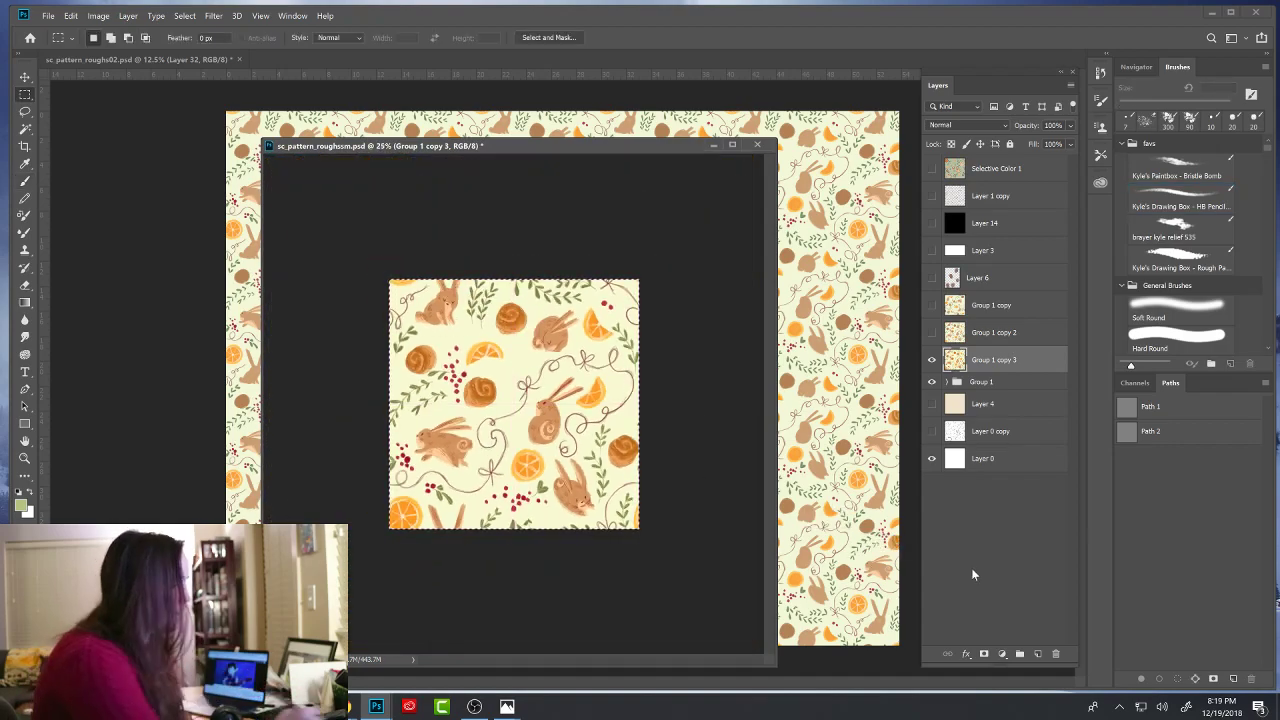
left_click(71, 15)
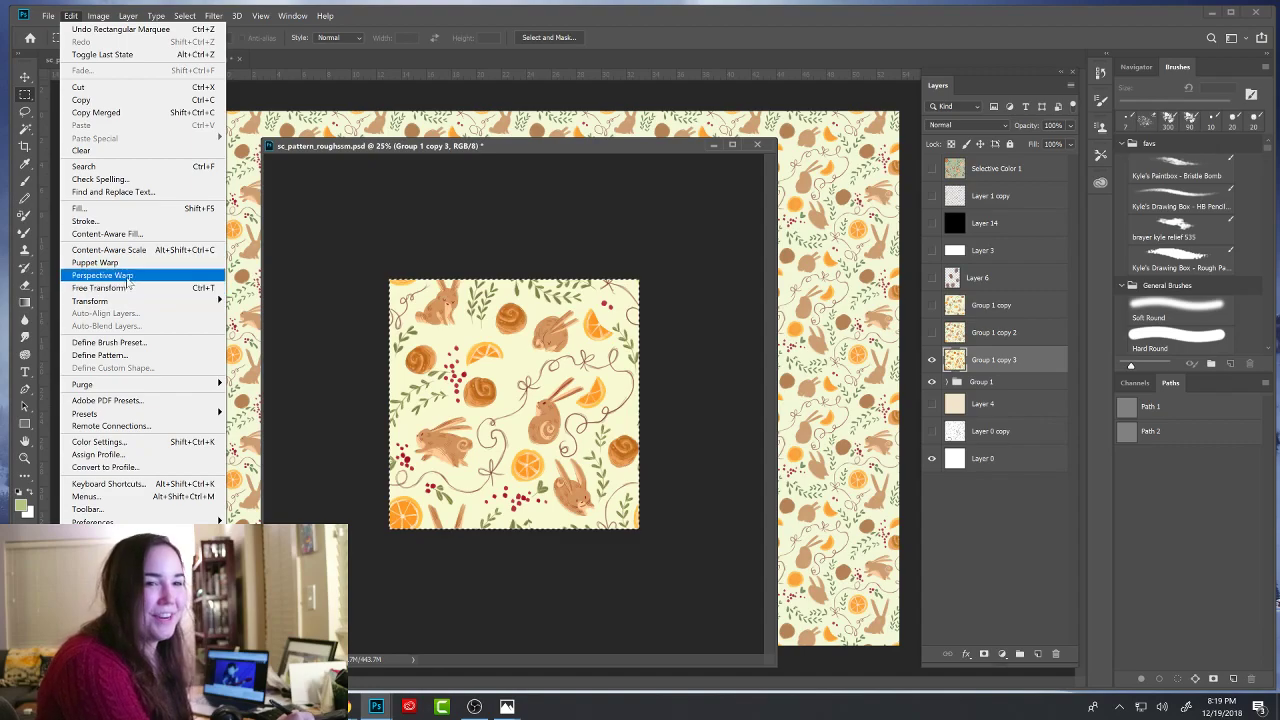
left_click(142, 356)
type("rgdrg")
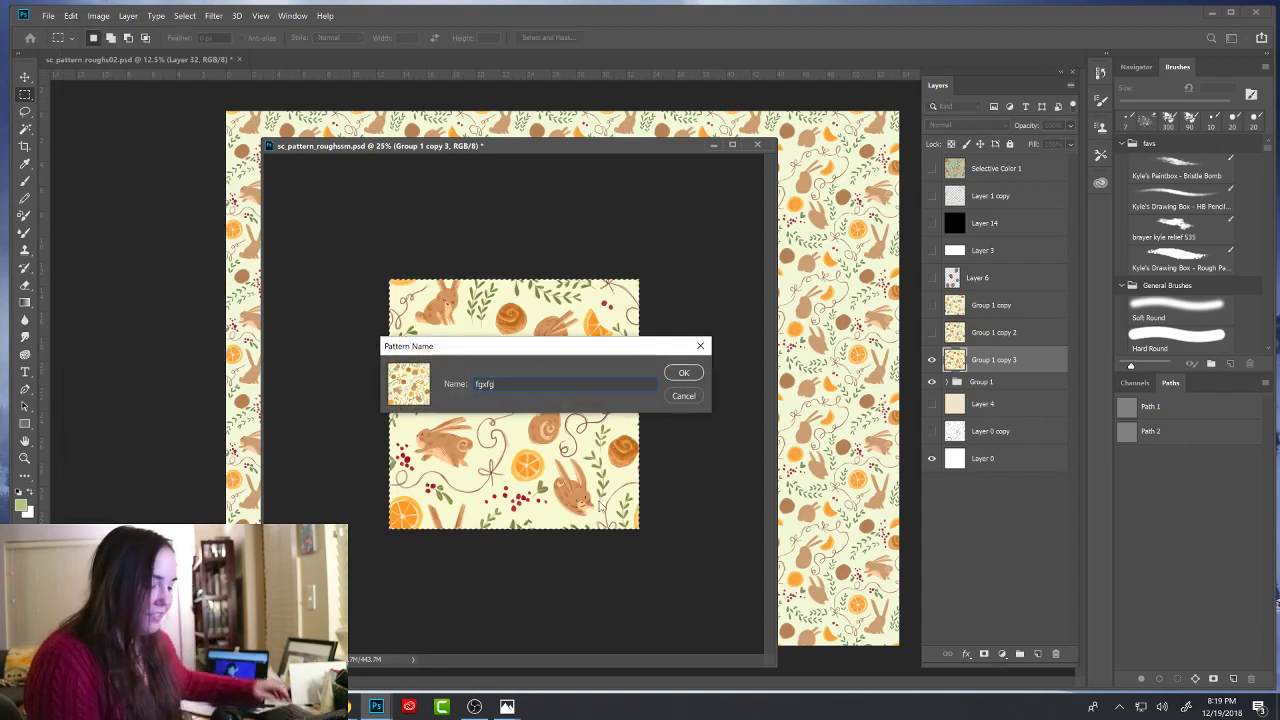
key("Return")
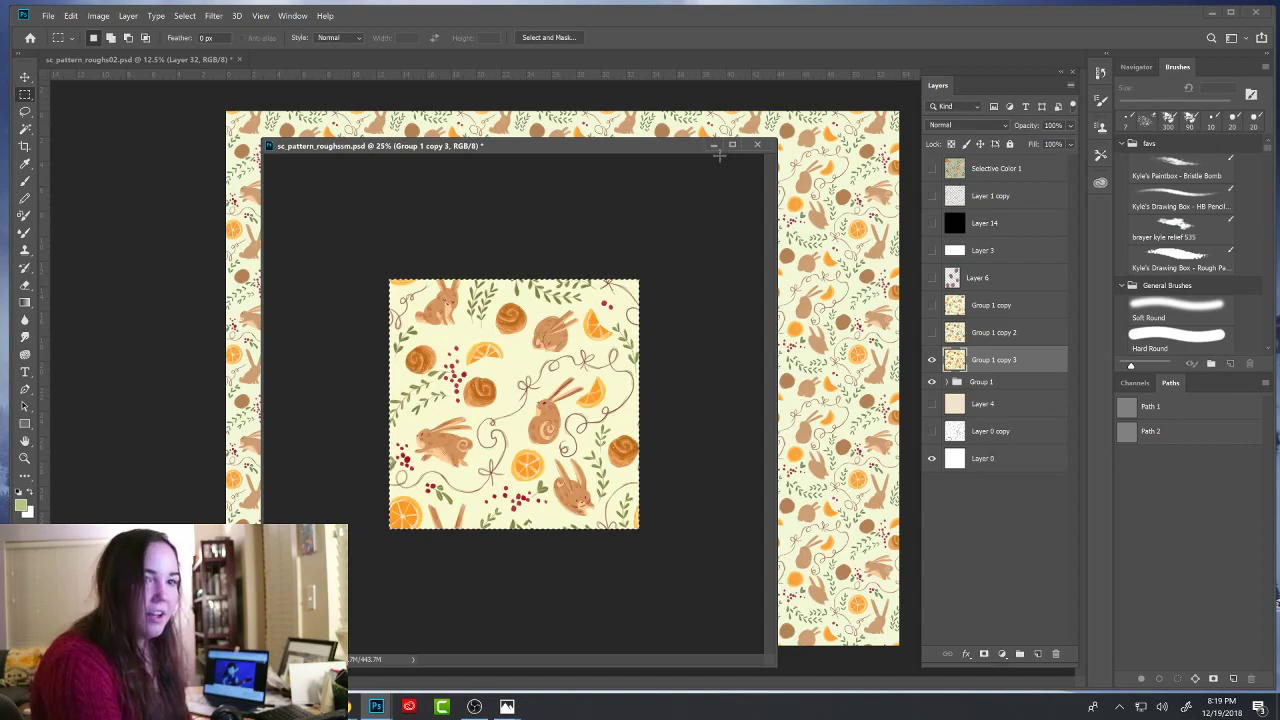
- Switch to the sc_pattern_roughs02.psd document, hide Layer 32 and add a new empty layer above it
left_click(714, 146)
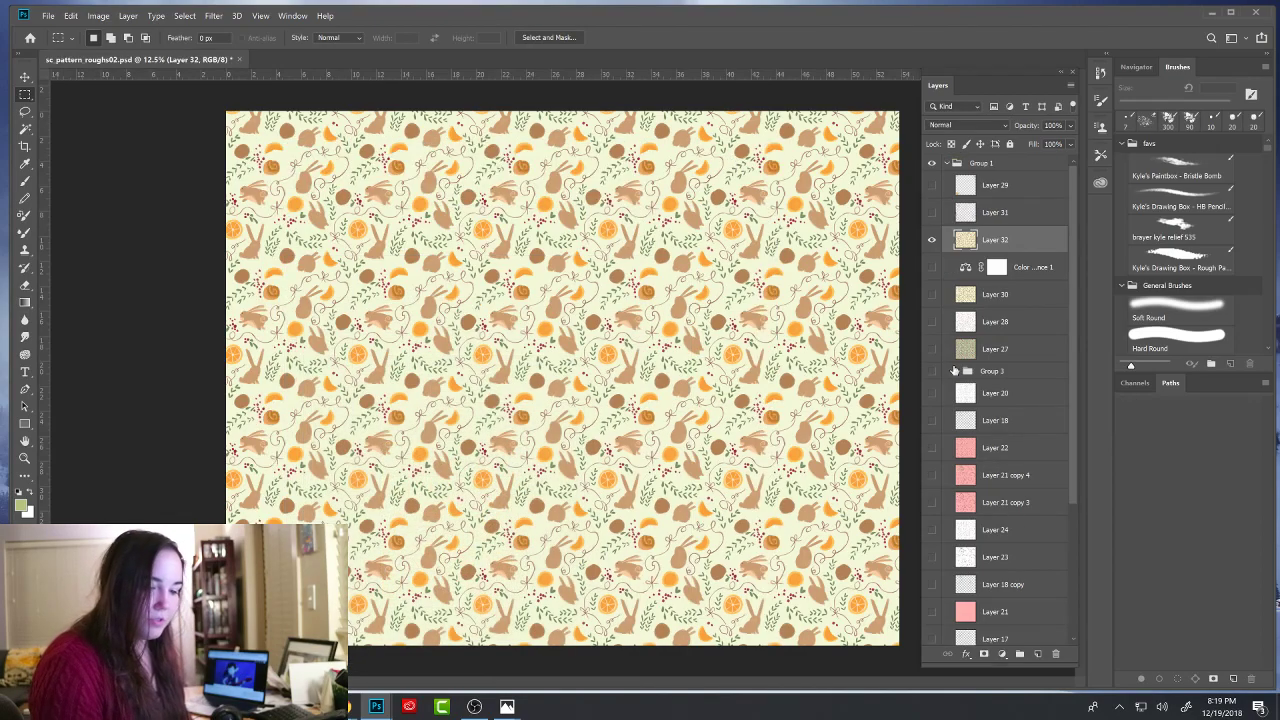
left_click(987, 218)
left_click(933, 240)
left_click(993, 242)
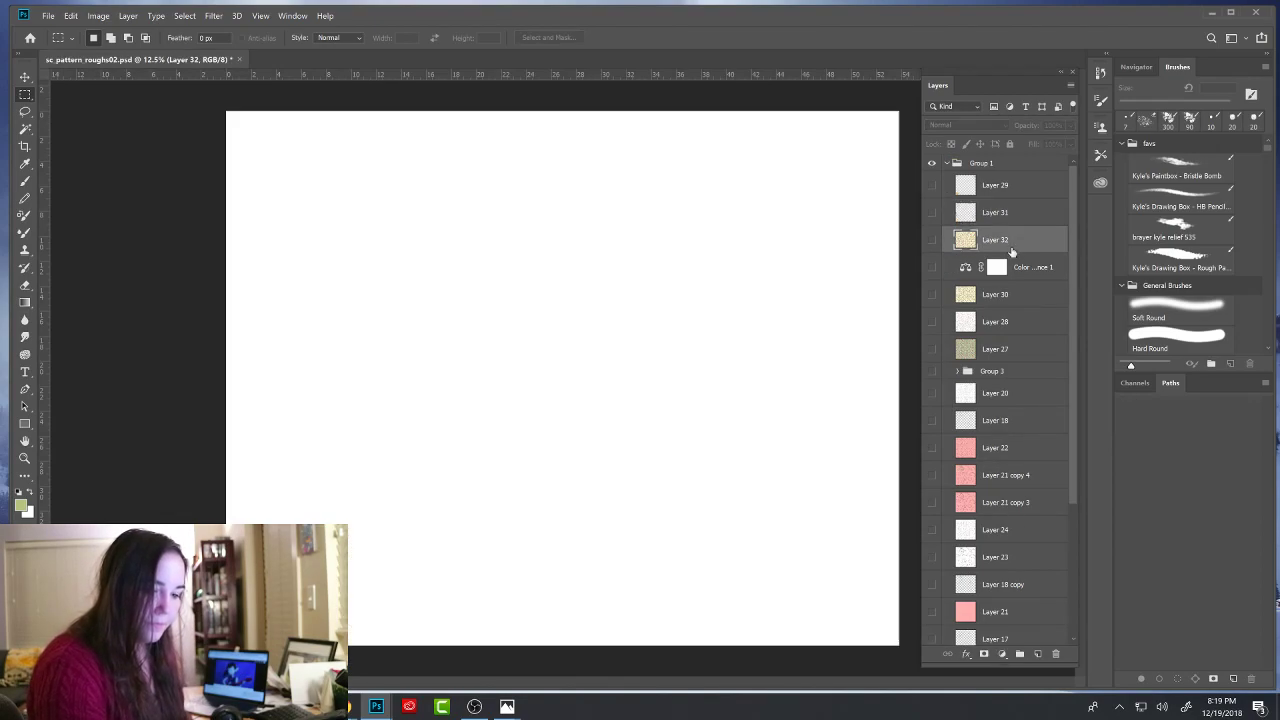
left_click(1038, 654)
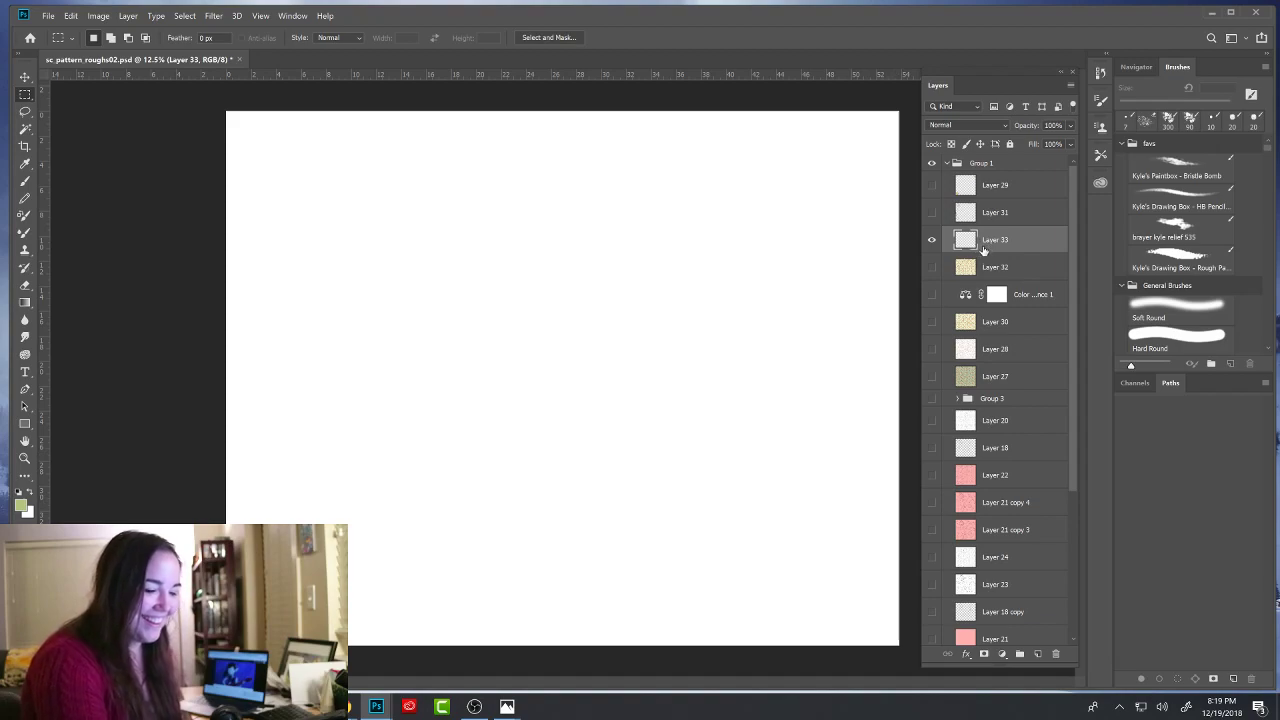
left_click(71, 15)
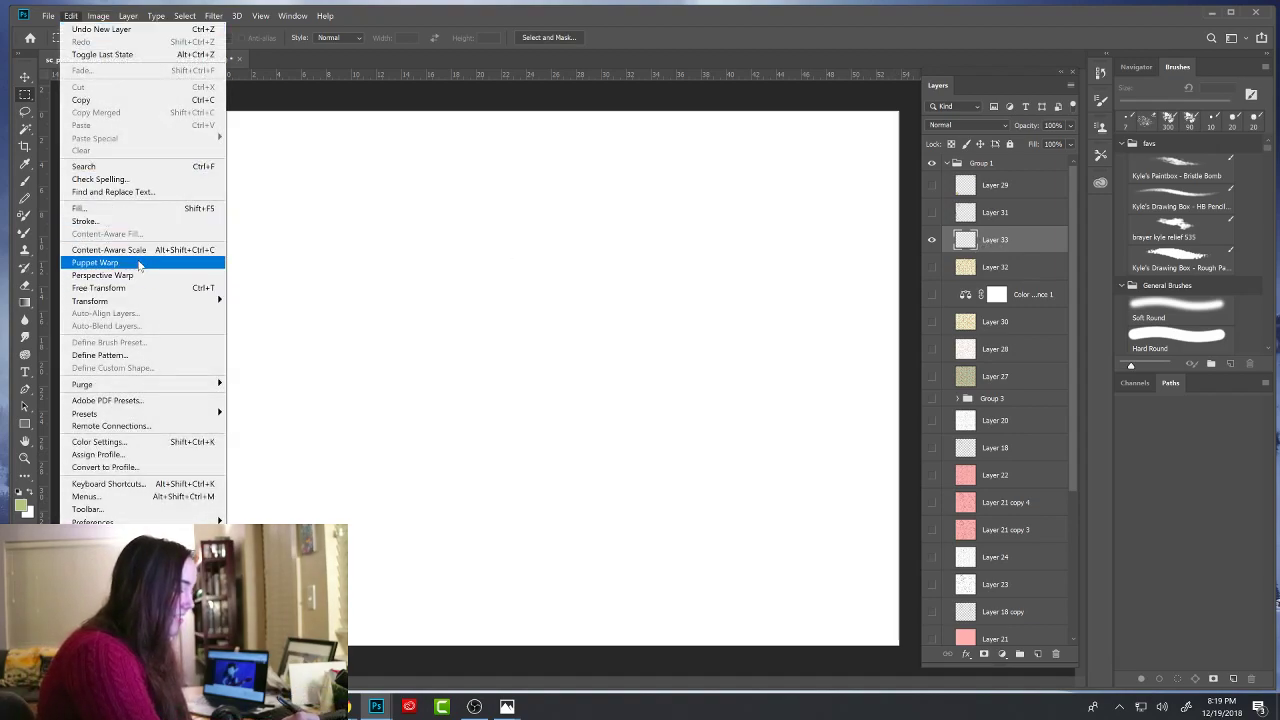
left_click(140, 355)
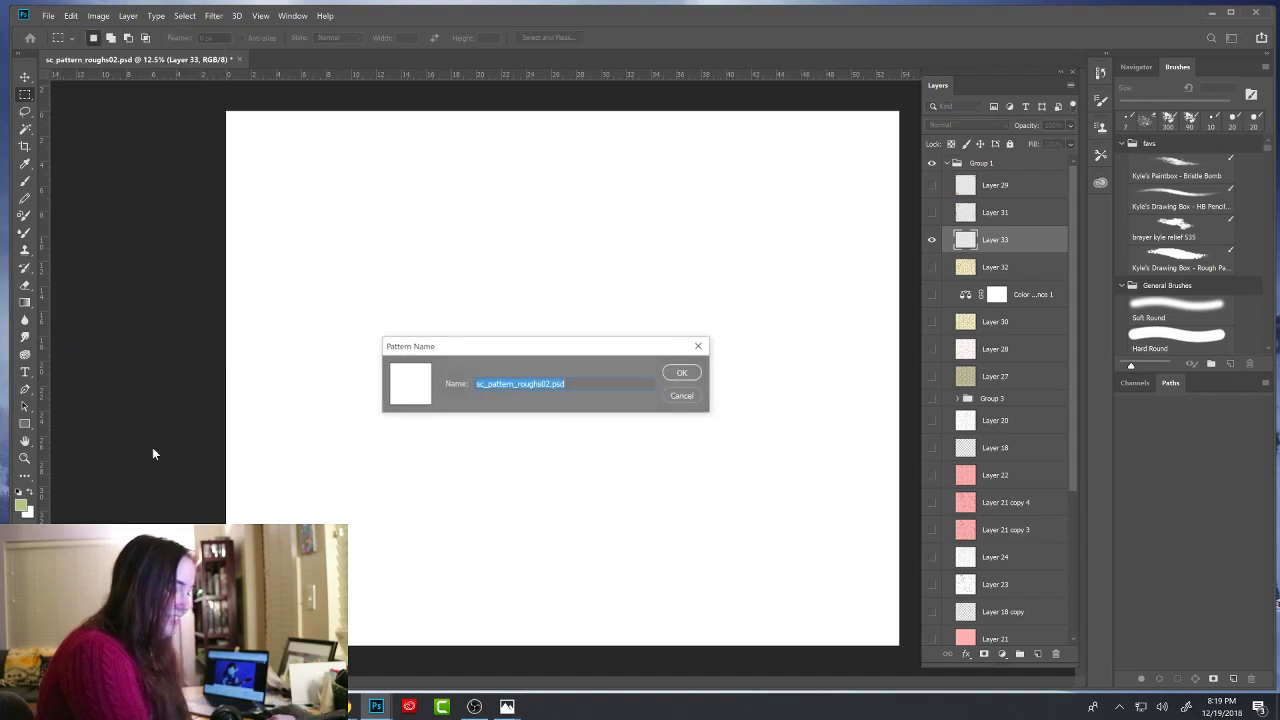
left_click(684, 373)
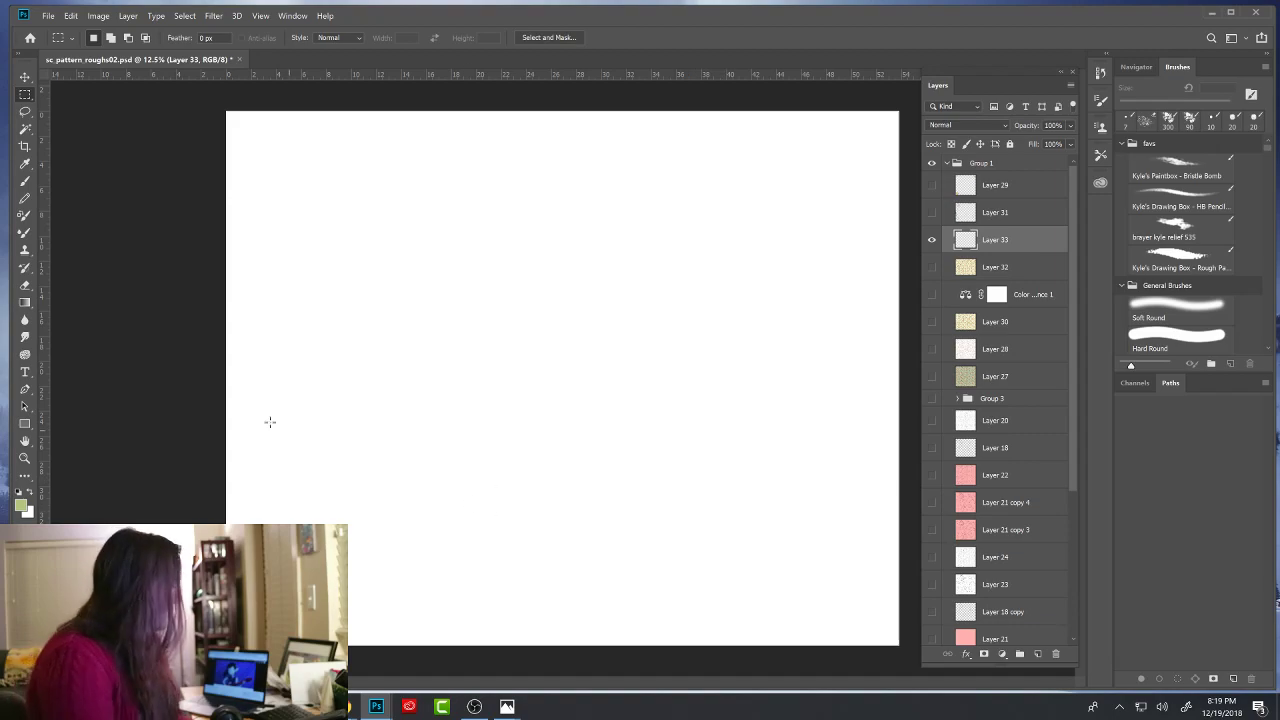
- Fill Layer 33 with the newly defined bunny tile pattern in Normal mode at 100% opacity
left_click(71, 16)
left_click(126, 207)
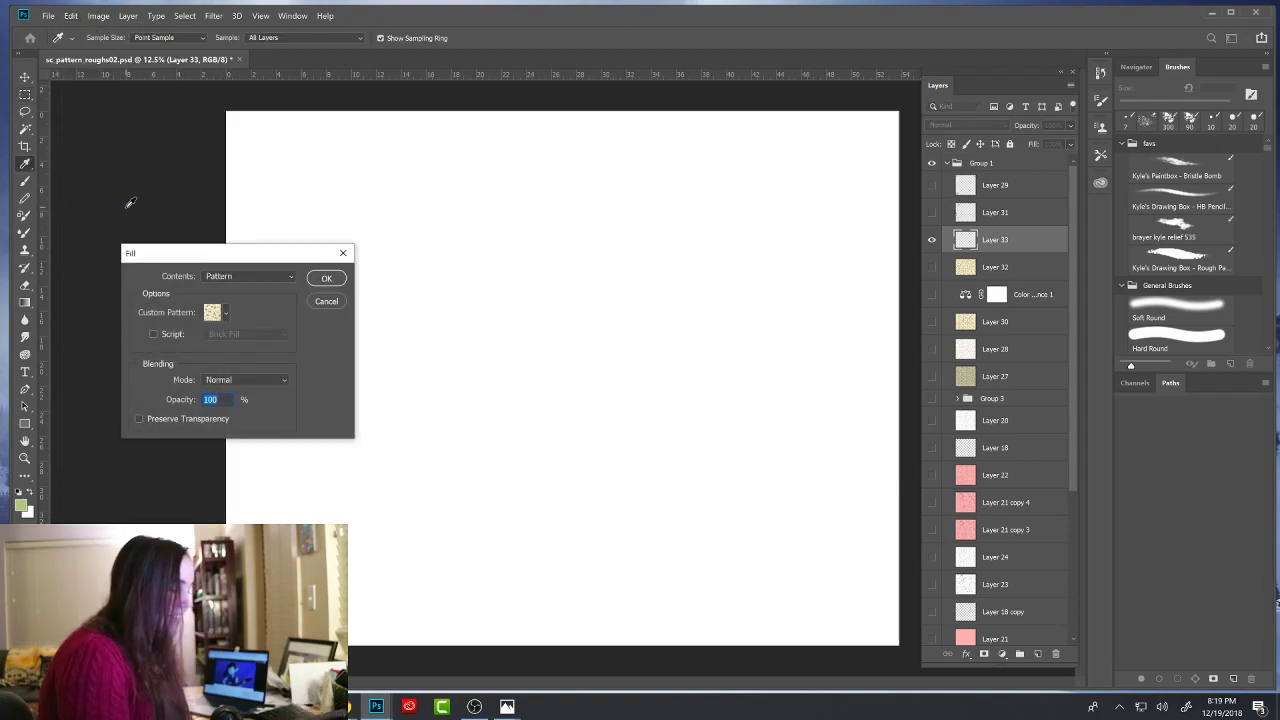
left_click(226, 313)
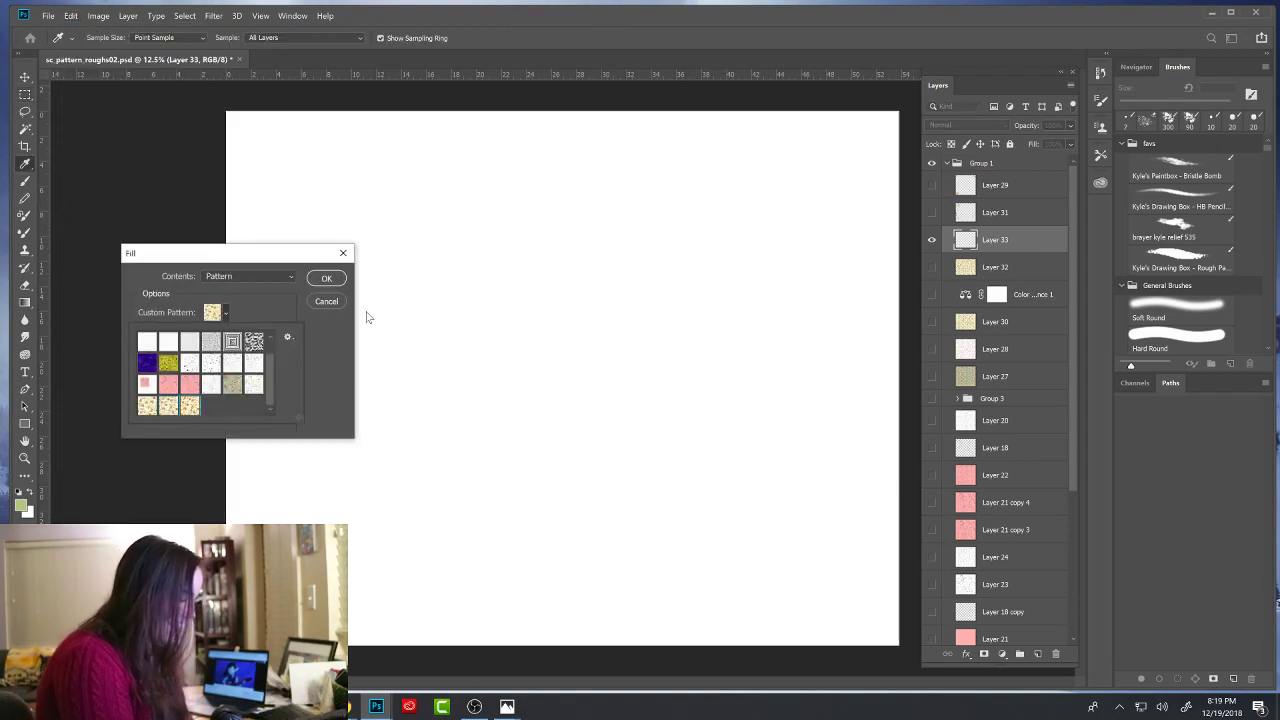
left_click(327, 279)
key("m")
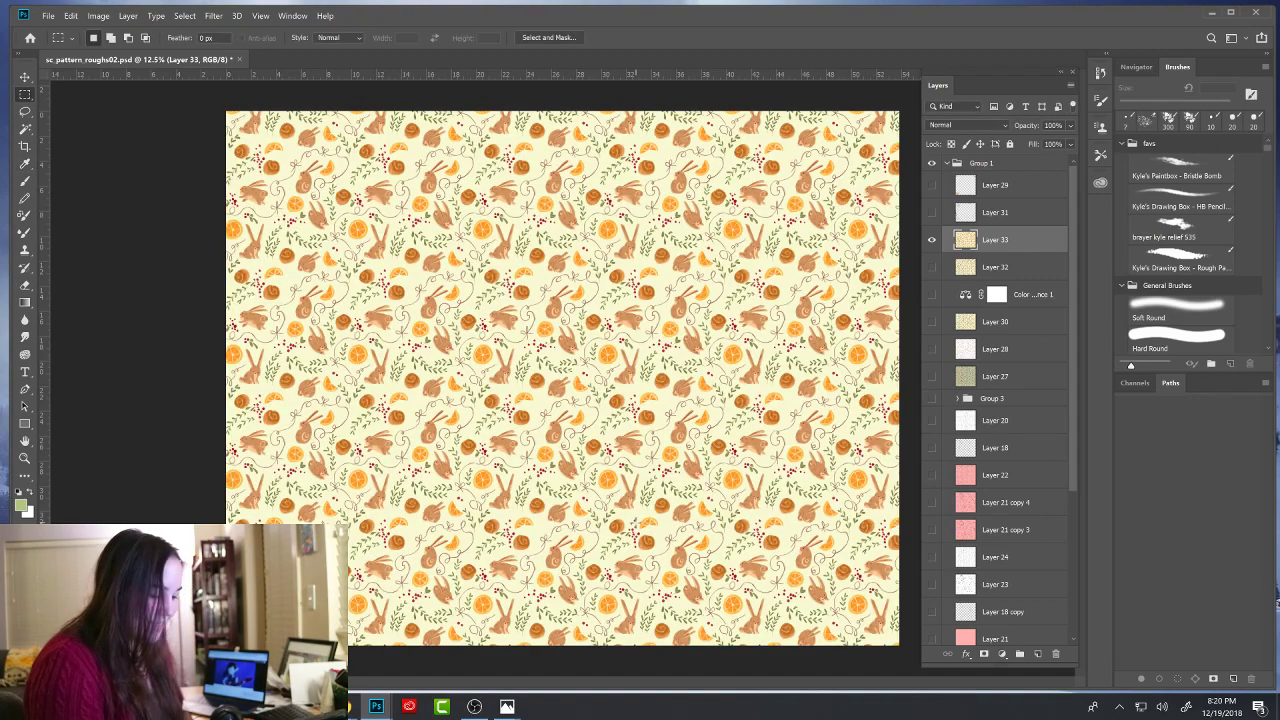